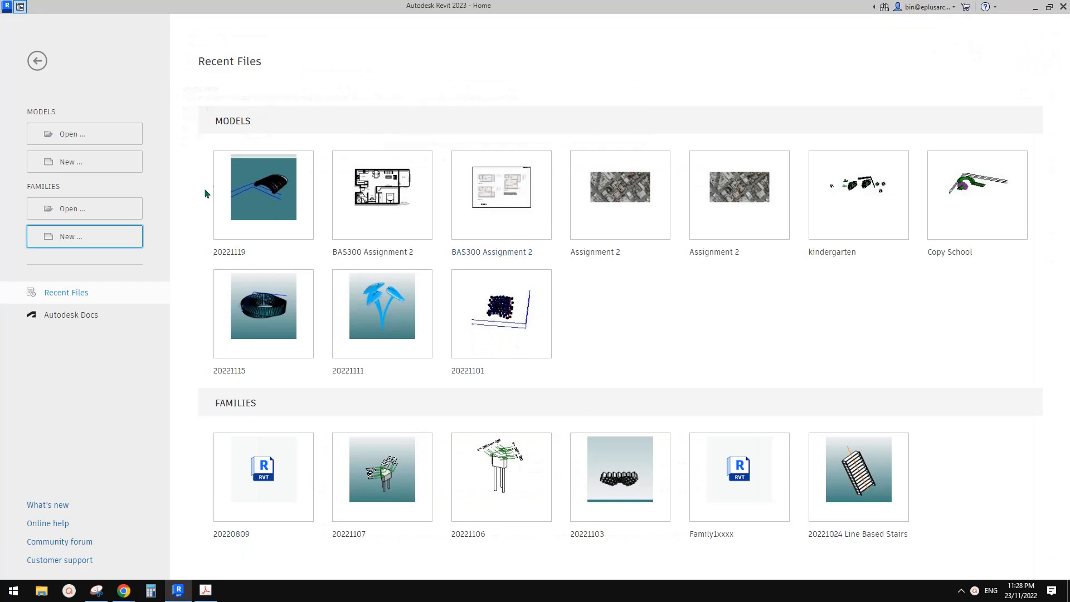
- Start a new family and browse the list of metric family templates down to the Generic Model ones
left_click(107, 237)
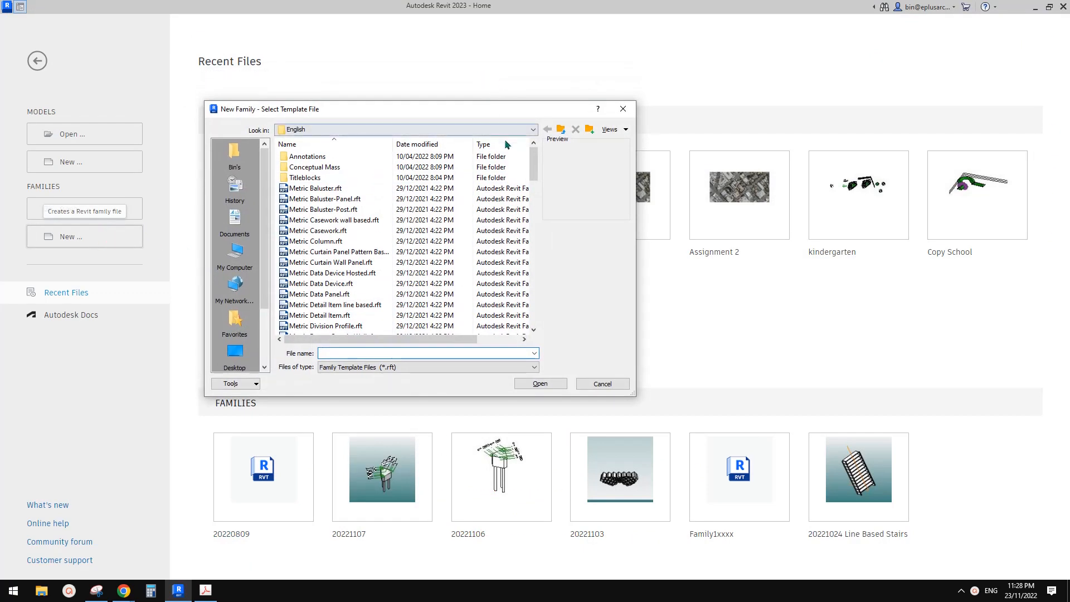
scroll(539, 182, "down", 3)
scroll(535, 172, "up", 3)
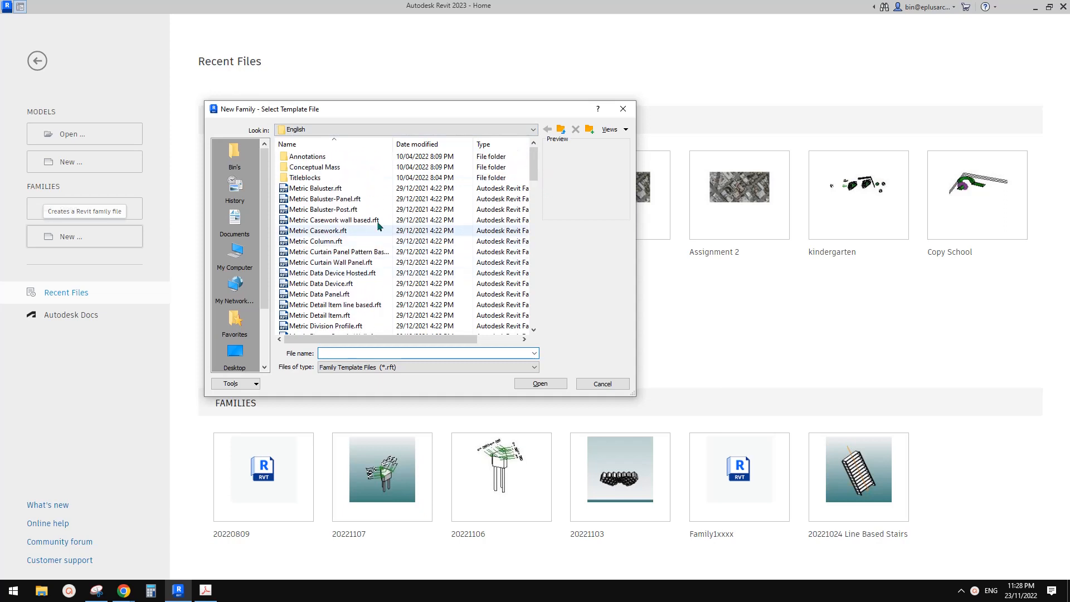
left_click_drag(538, 177, 537, 217)
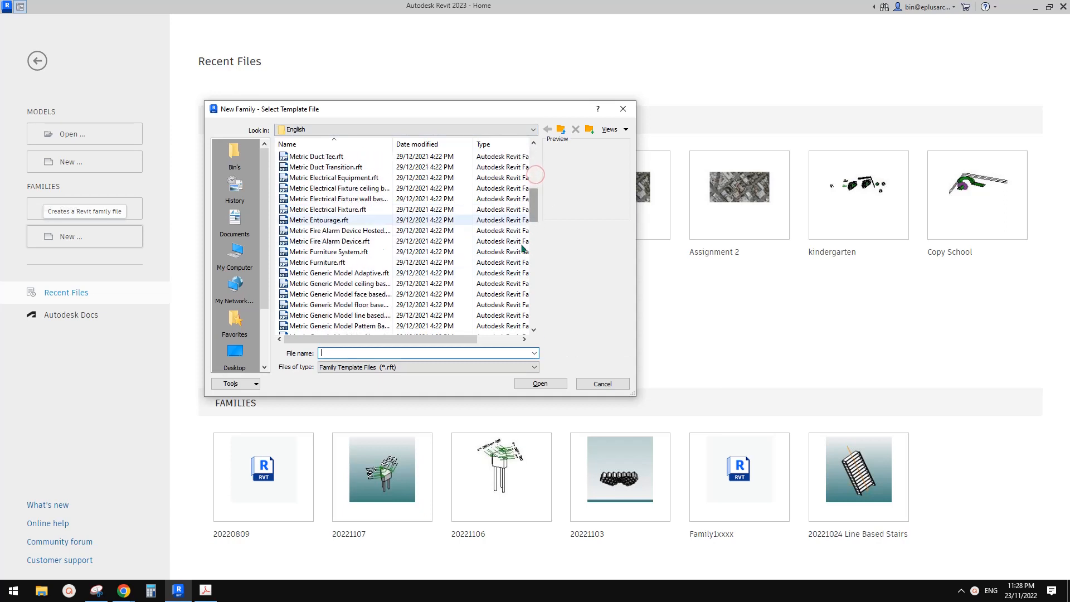
scroll(534, 219, "down", 1)
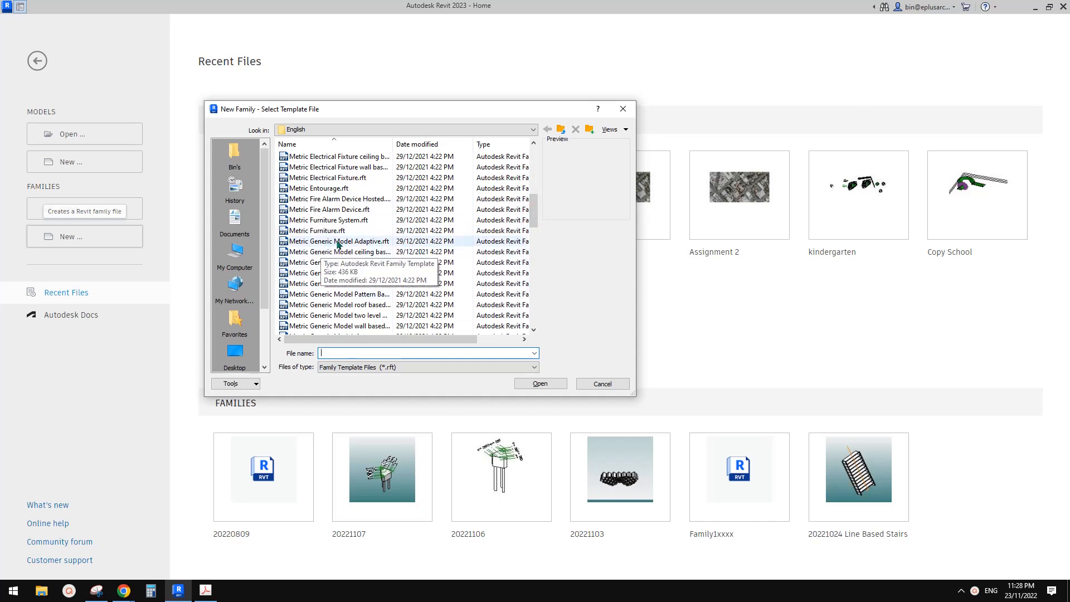
scroll(341, 285, "down", 2)
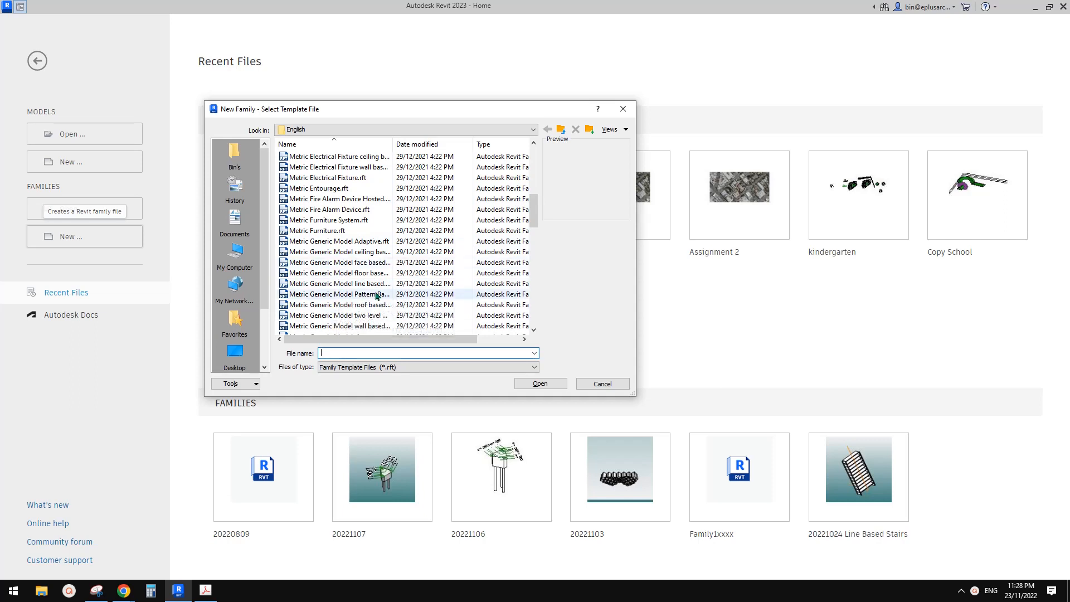
left_click_drag(537, 229, 538, 226)
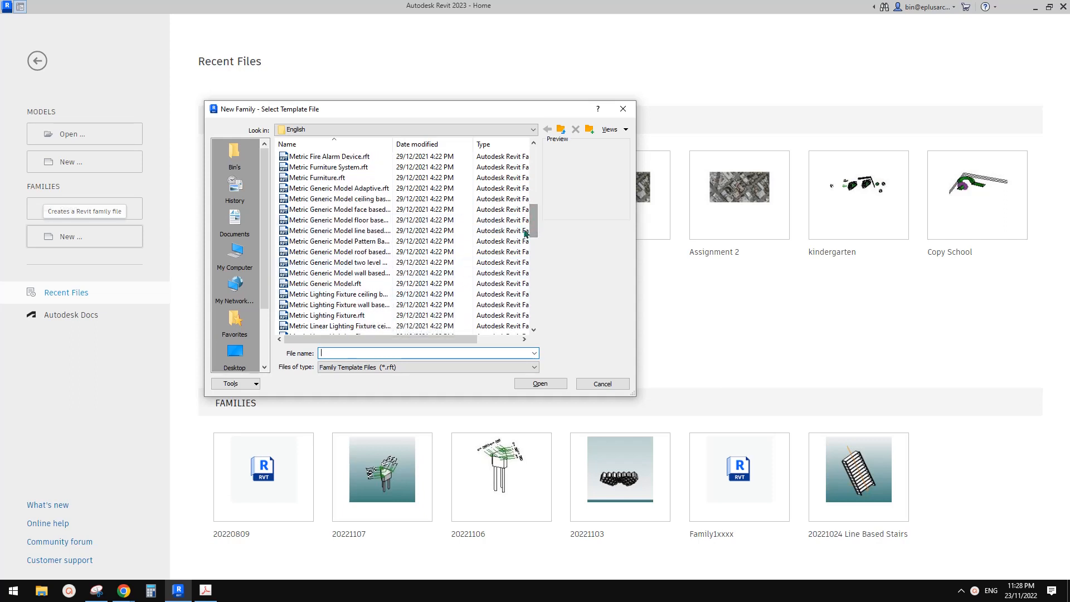
- Preview the wall-based Metric Generic Model, Metric Door and ceiling-based Metric Lighting Fixture templates
left_click(365, 273)
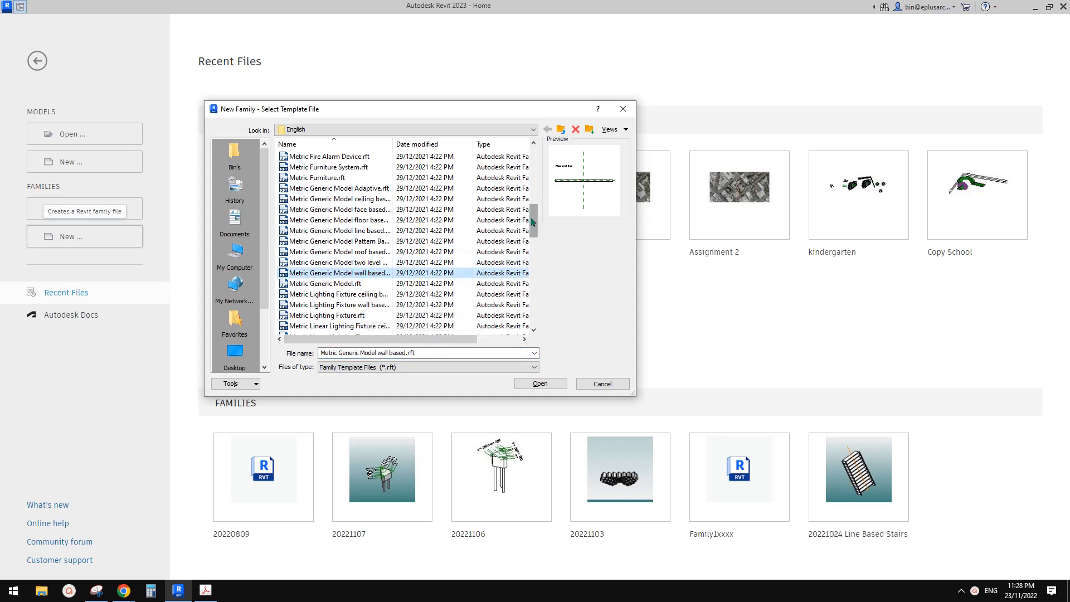
scroll(537, 220, "up", 2)
scroll(364, 239, "up", 3)
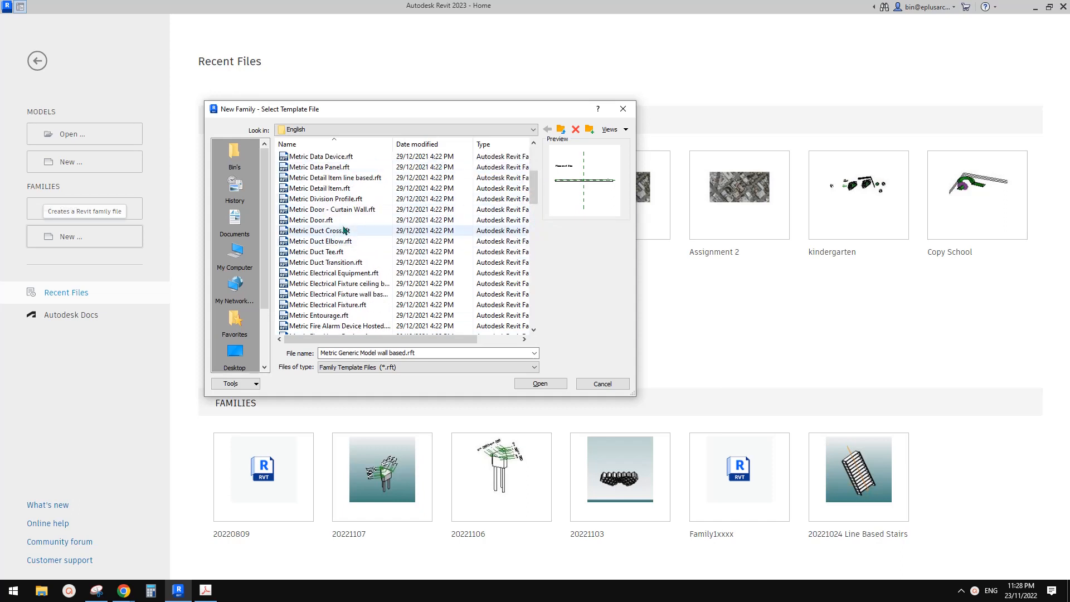
left_click(322, 220)
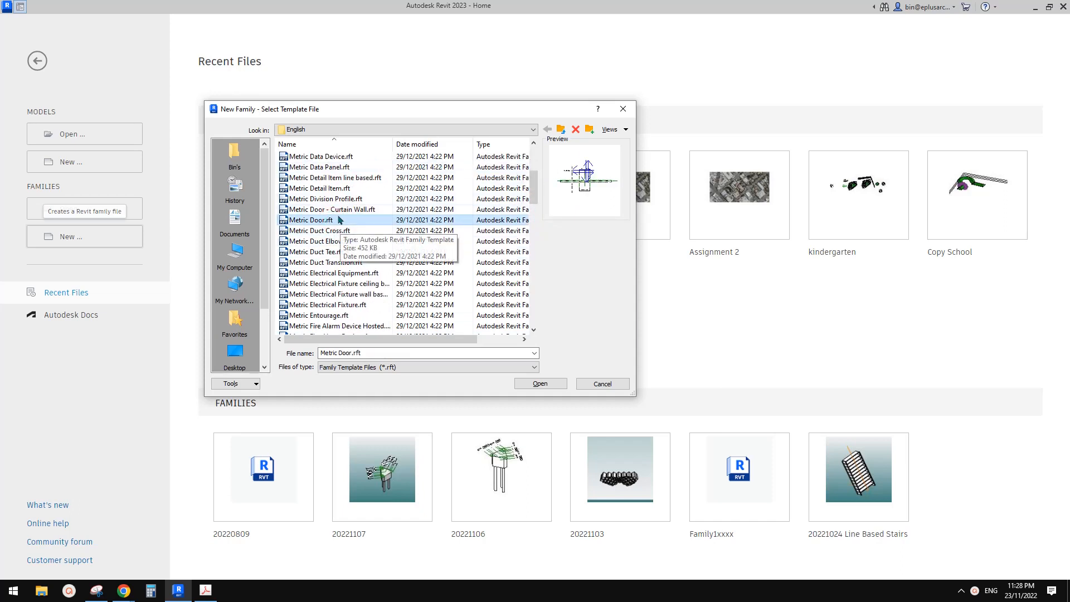
scroll(368, 292, "down", 2)
scroll(368, 292, "down", 7)
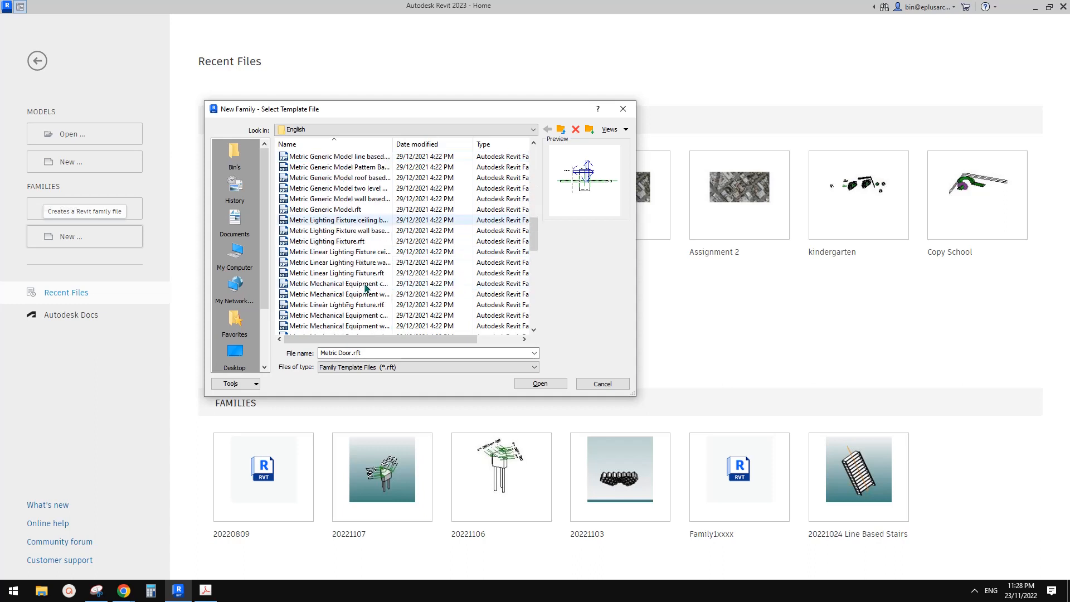
left_click(360, 220)
scroll(359, 218, "up", 2)
scroll(359, 218, "up", 3)
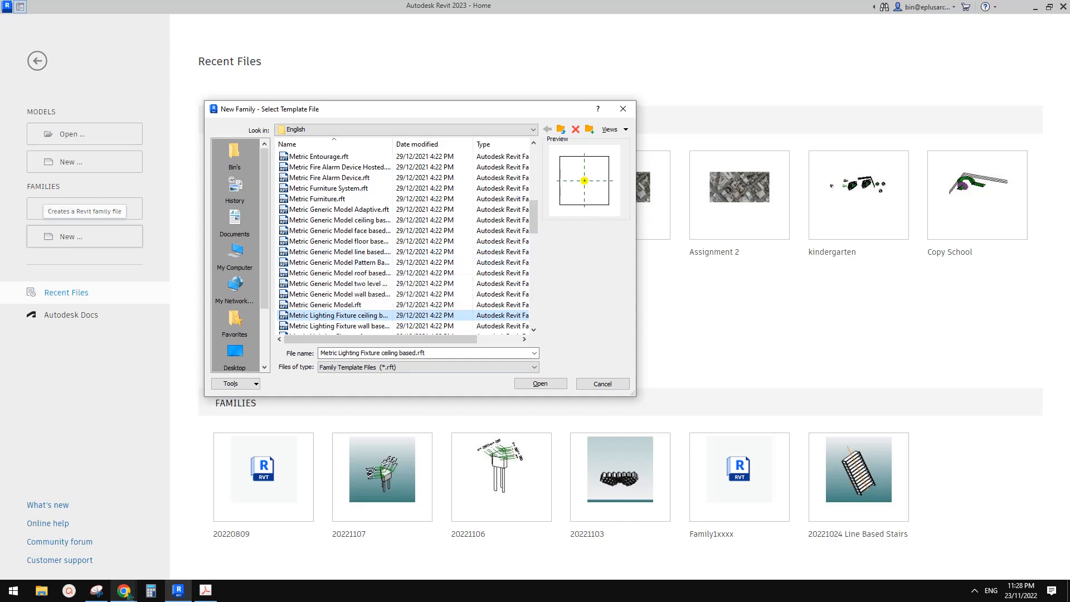
- Switch to Chrome to examine the cooktop reference image and modelling notes in the document, and return to Revit
mouse_move(124, 590)
left_click(179, 555)
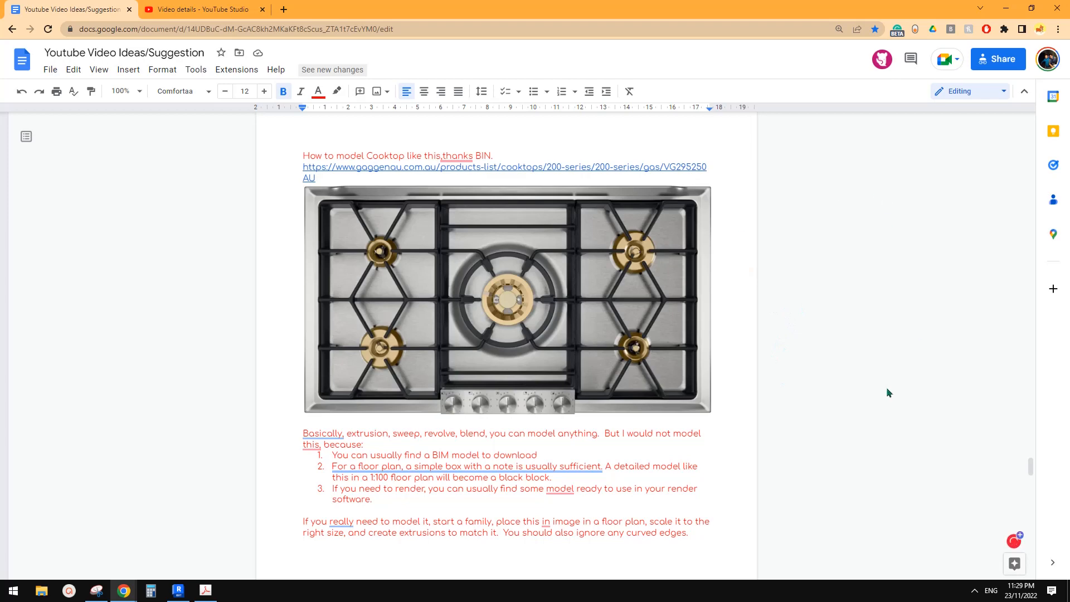
left_click(178, 591)
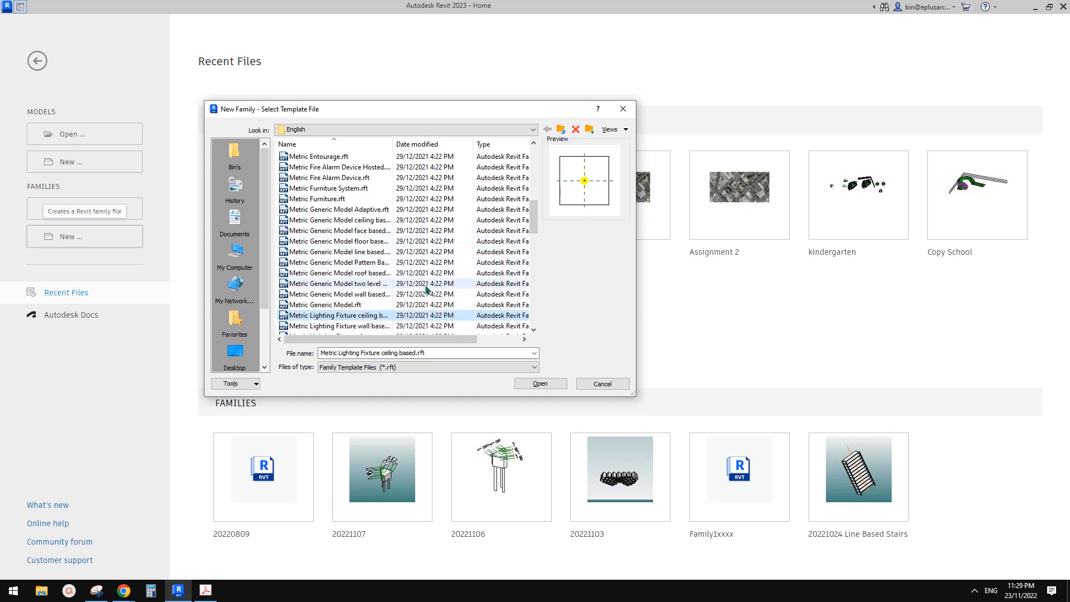
- Create the new family from the Metric Generic Model.rft template
left_click(327, 305)
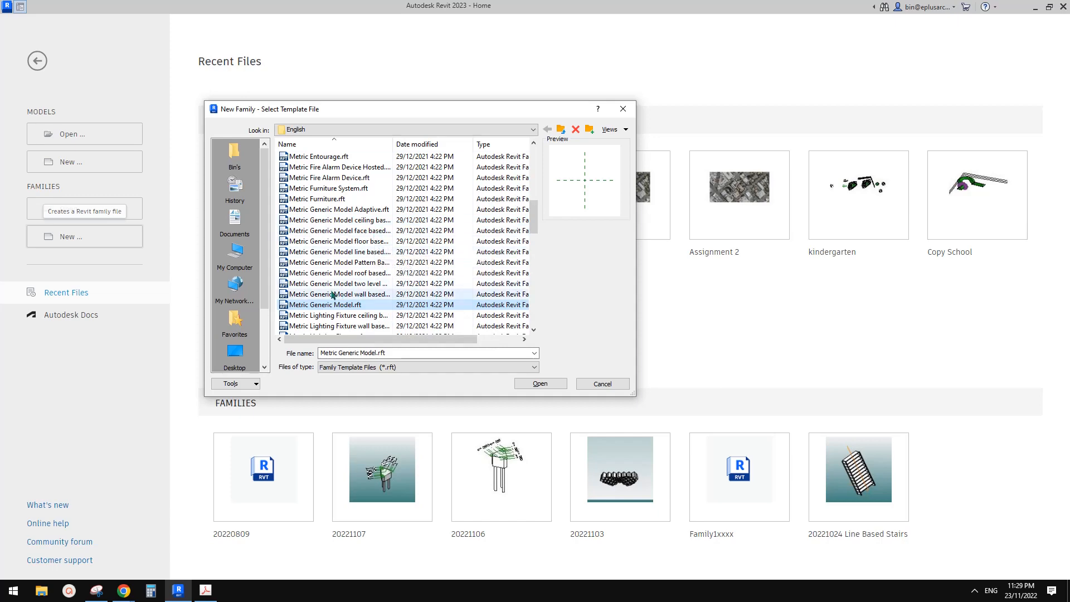
left_click(541, 383)
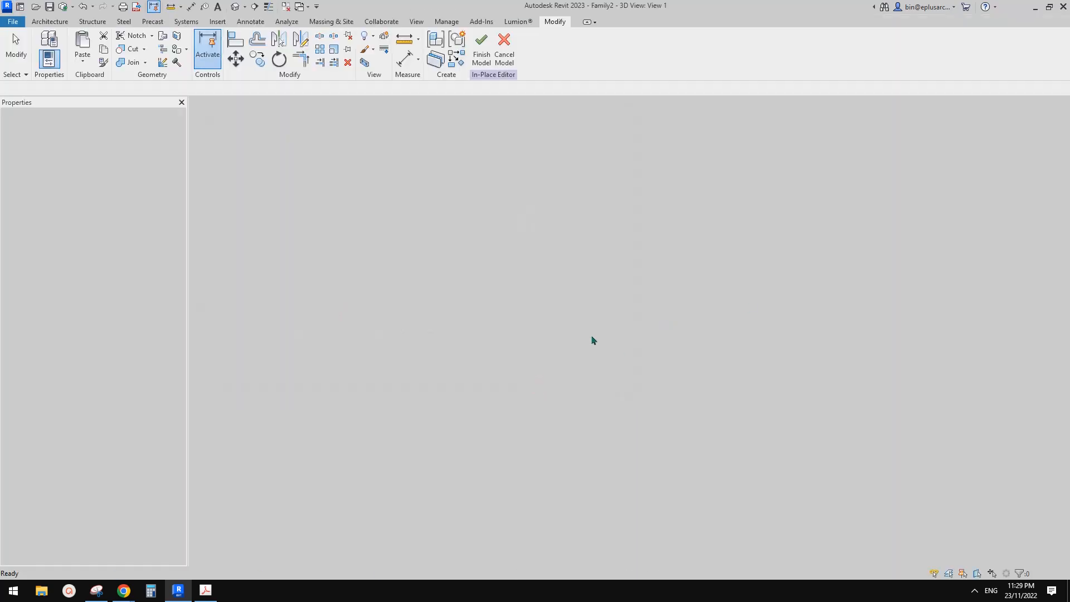
scroll(611, 350, "up", 1)
scroll(574, 354, "down", 1)
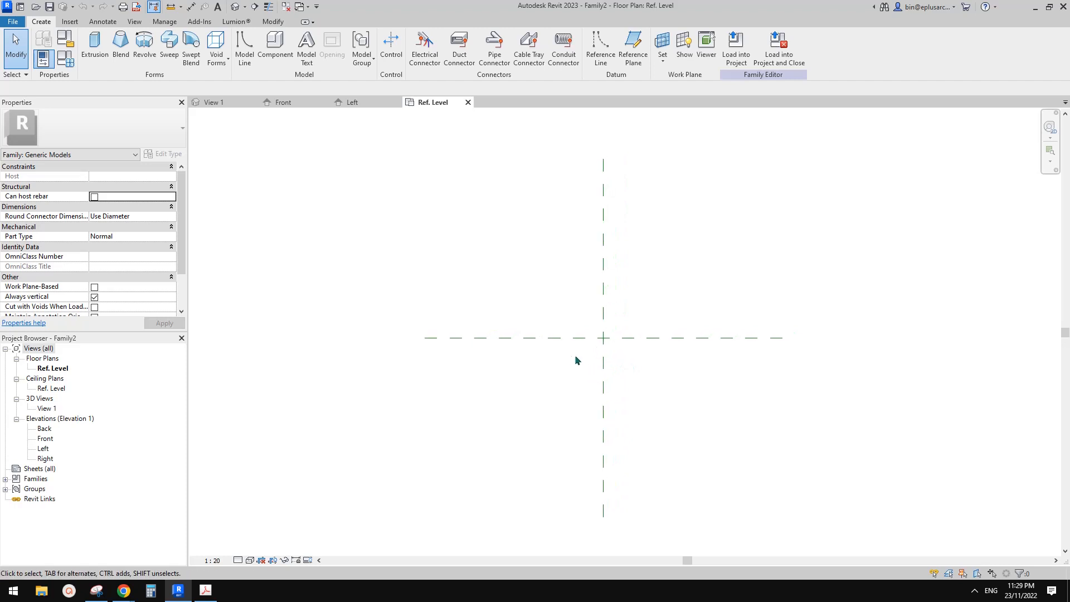
scroll(418, 344, "up", 1)
middle_click_drag(539, 340, 550, 337)
- Check the cooktop reference picture in Chrome once more and return to the Revit family
mouse_move(124, 592)
left_click(175, 559)
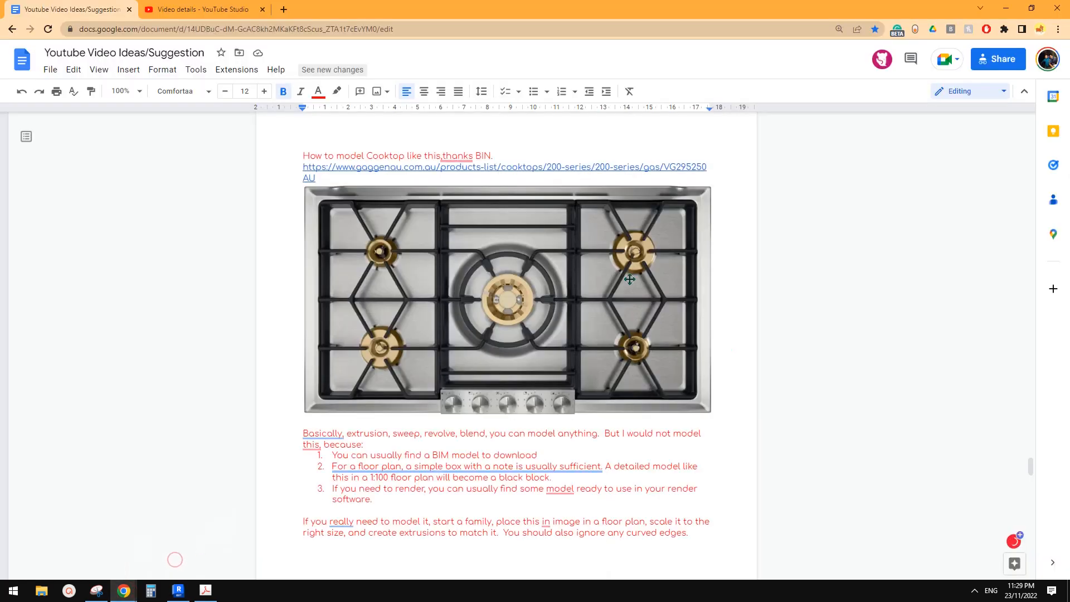
left_click(179, 591)
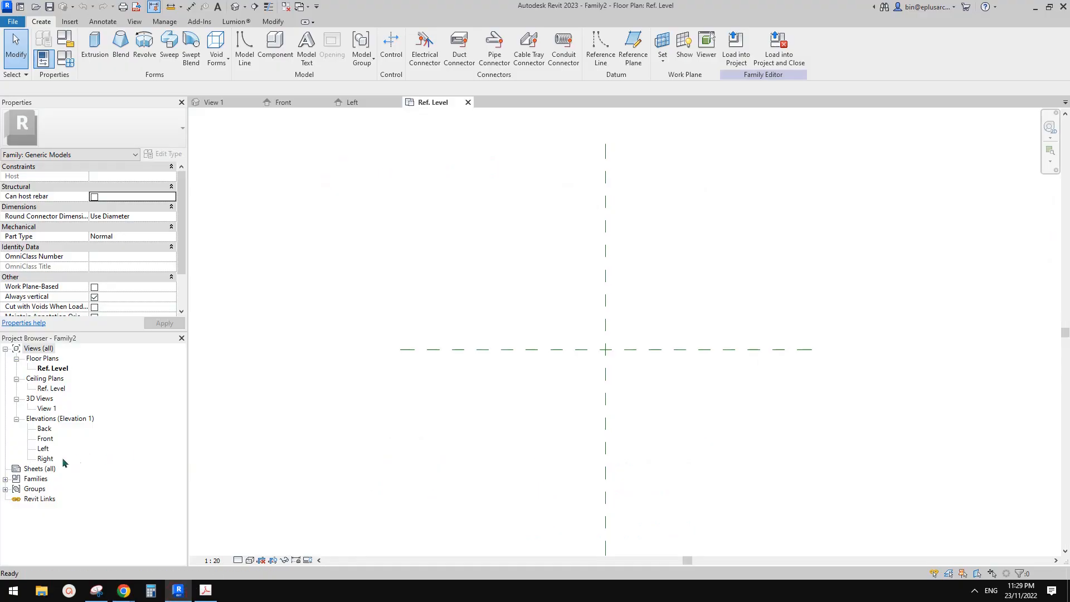
- Examine the reference level and vertical centre plane in the Front elevation, and return to the Ref. Level floor plan
double_click(43, 439)
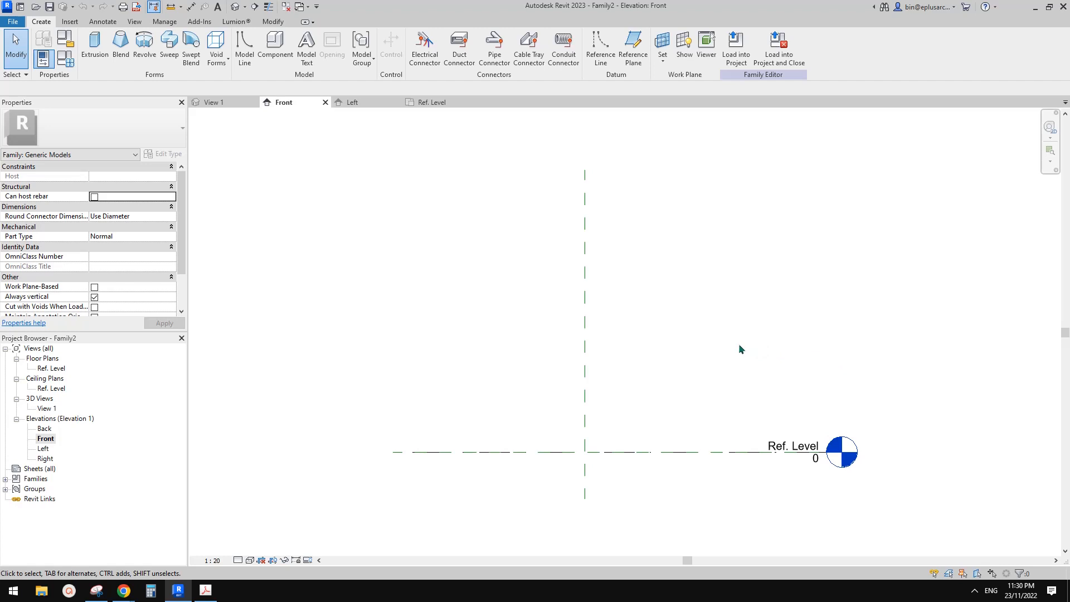
middle_click_drag(706, 348, 714, 350)
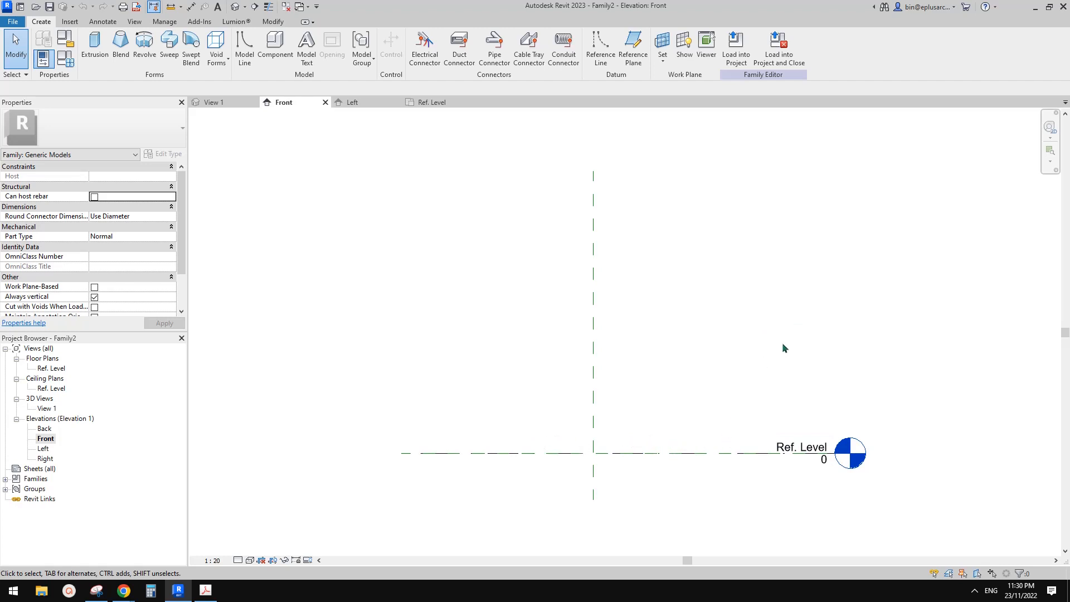
middle_click_drag(724, 353, 680, 336)
double_click(50, 368)
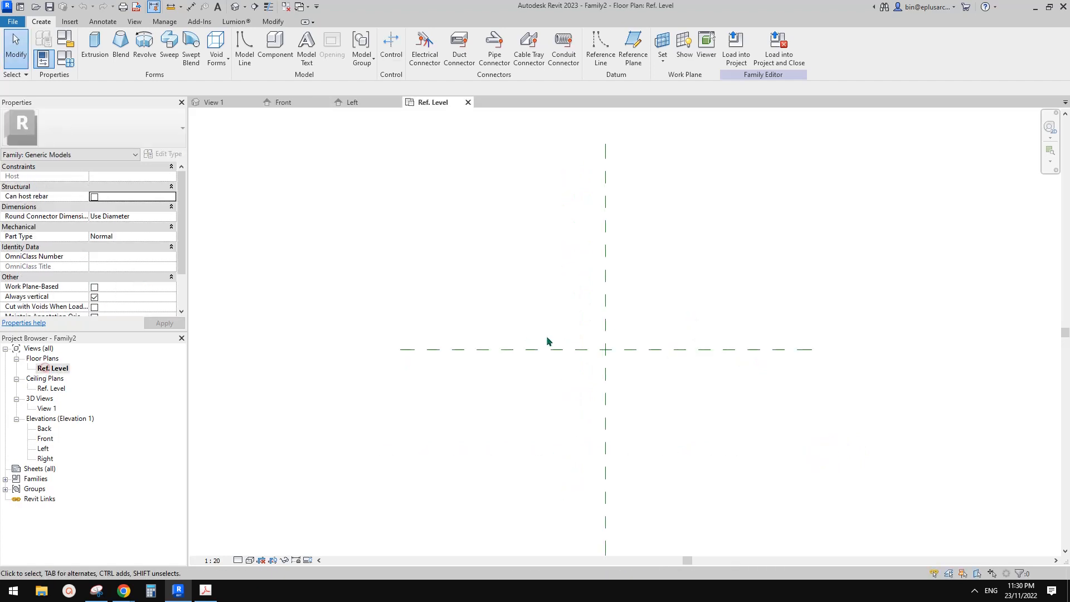
- Draw two vertical reference planes, about 1065 mm left and about 1100 mm right of the central vertical plane
middle_click_drag(623, 299, 623, 305)
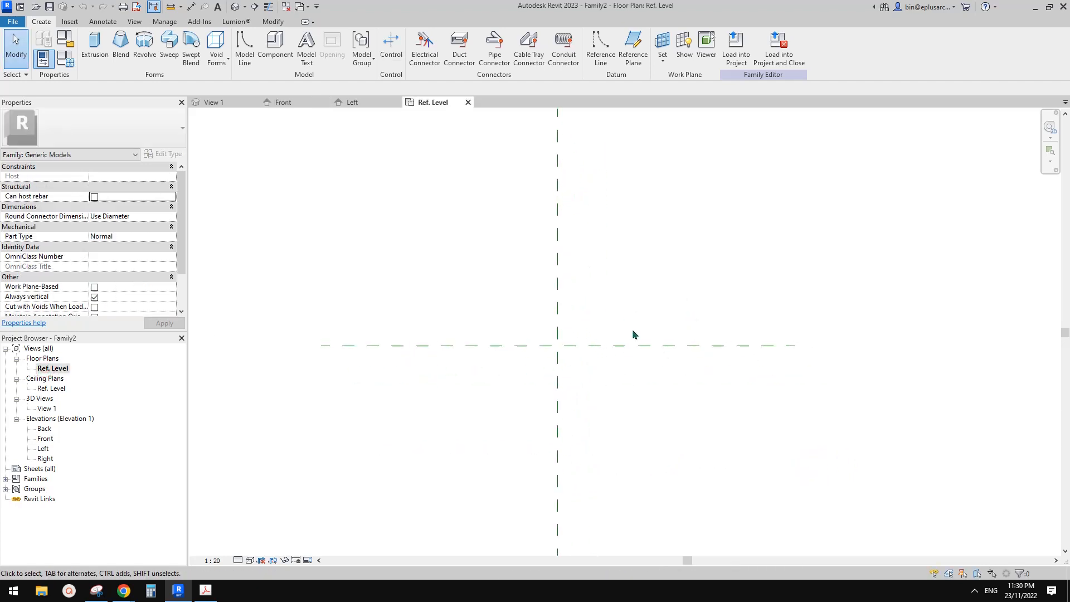
key("r")
key("p")
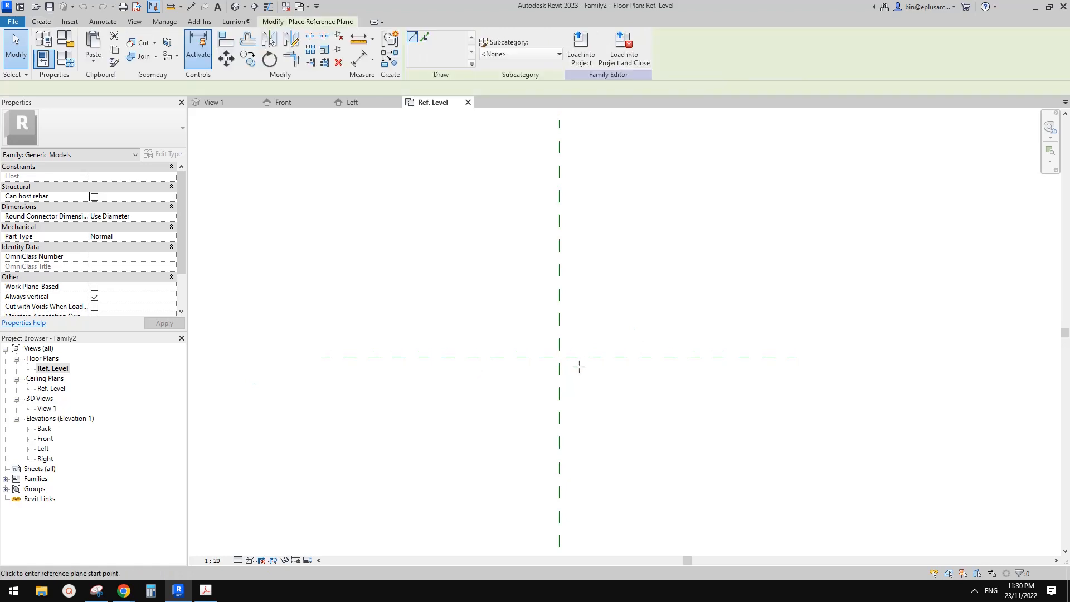
left_click(433, 435)
left_click(433, 238)
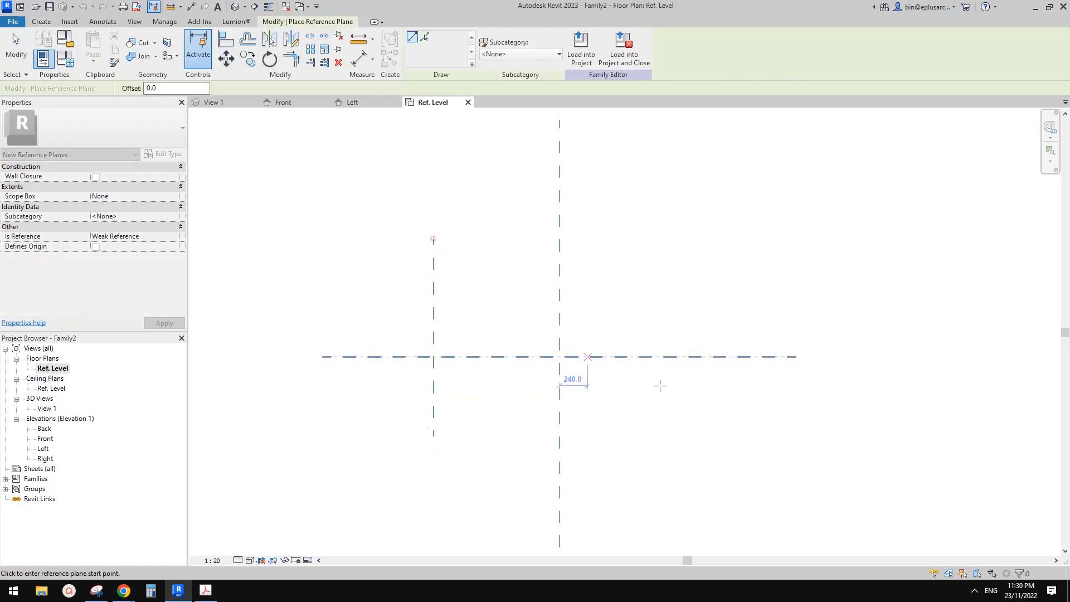
left_click(689, 419)
left_click(690, 247)
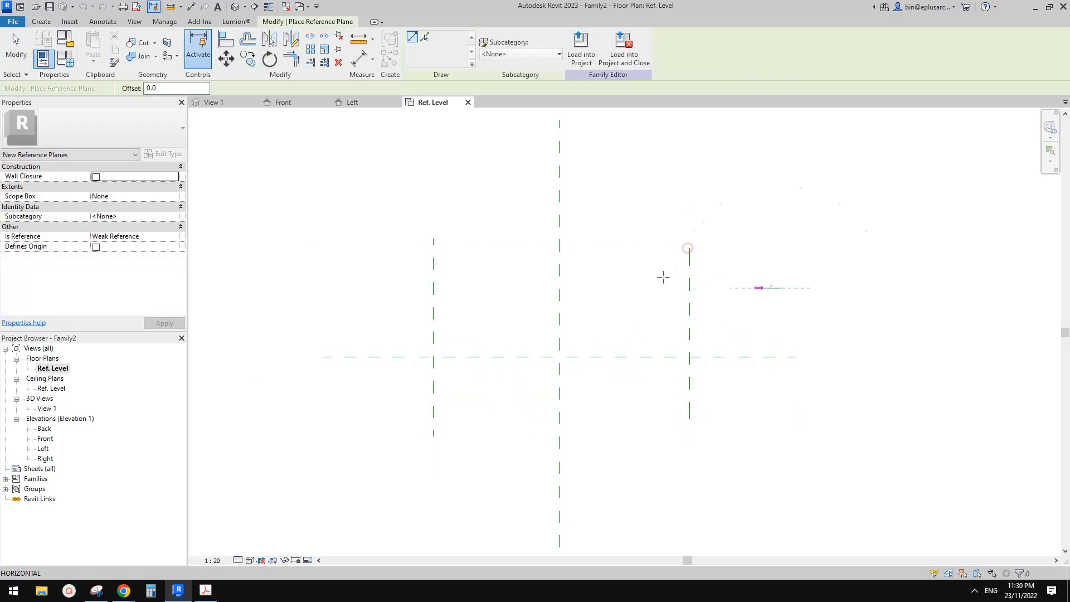
- Draw two horizontal reference planes across the vertical ones, one above and one about 340 mm below the central horizontal plane
left_click(781, 287)
left_click(384, 287)
left_click(780, 397)
left_click(384, 397)
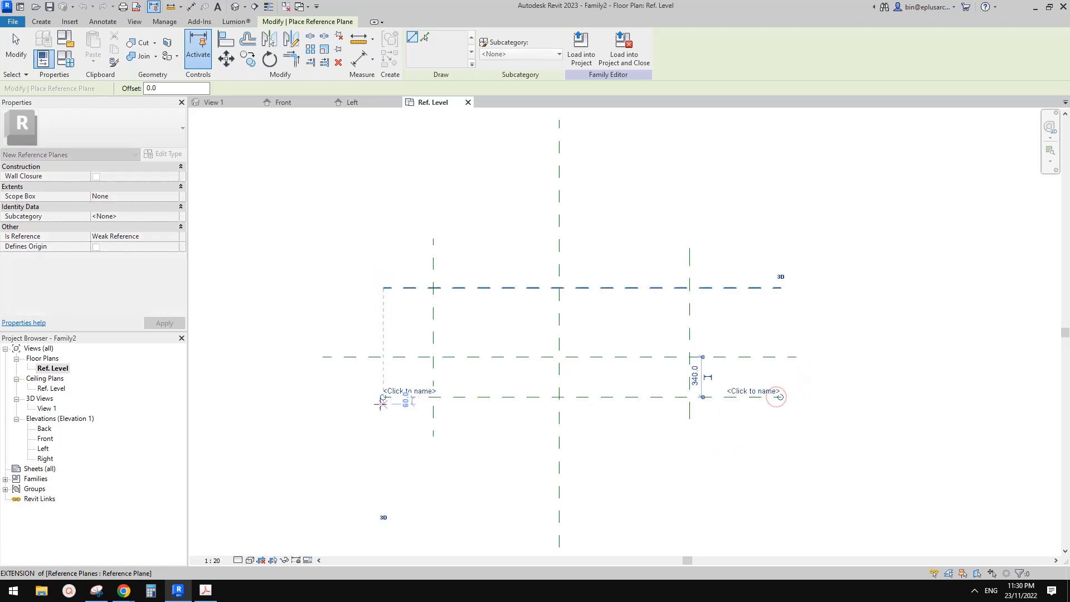
scroll(583, 347, "up", 2)
middle_click_drag(681, 348, 732, 349)
key("Escape")
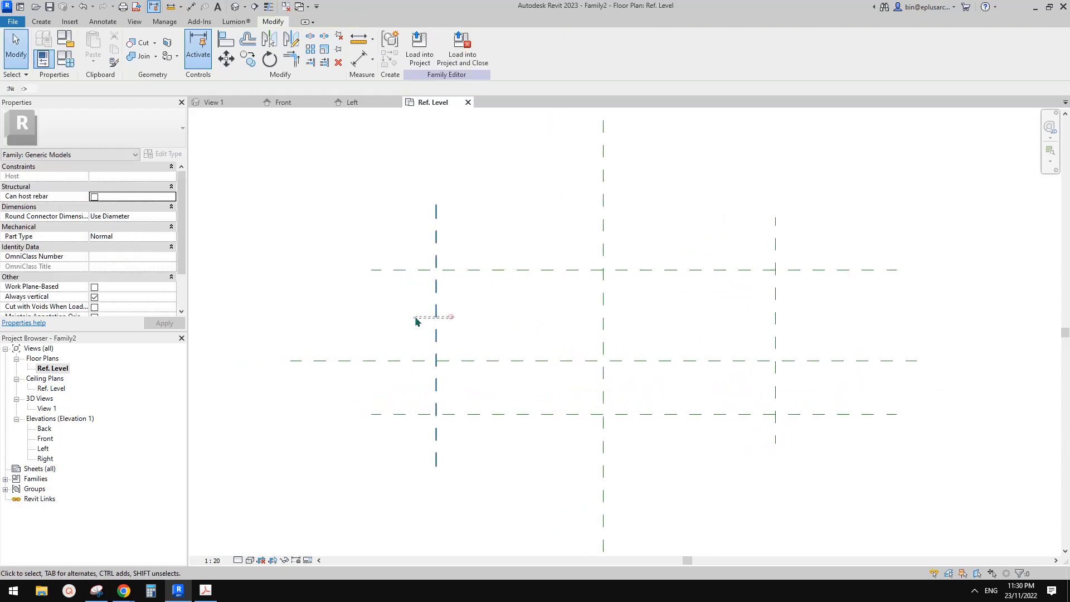
- Name the left vertical reference plane "left"
left_click(437, 316)
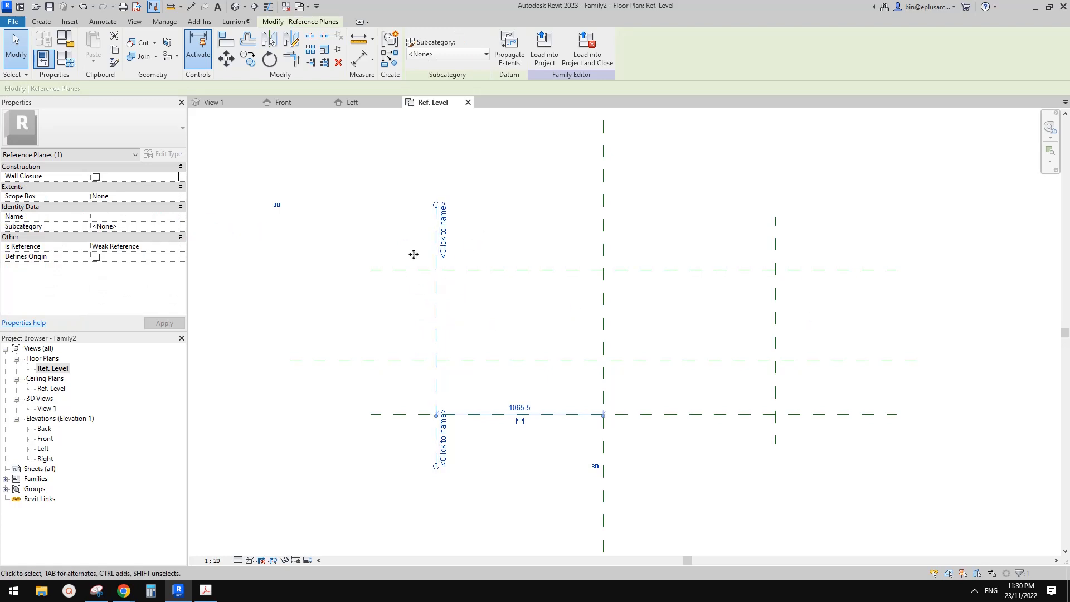
left_click(443, 229)
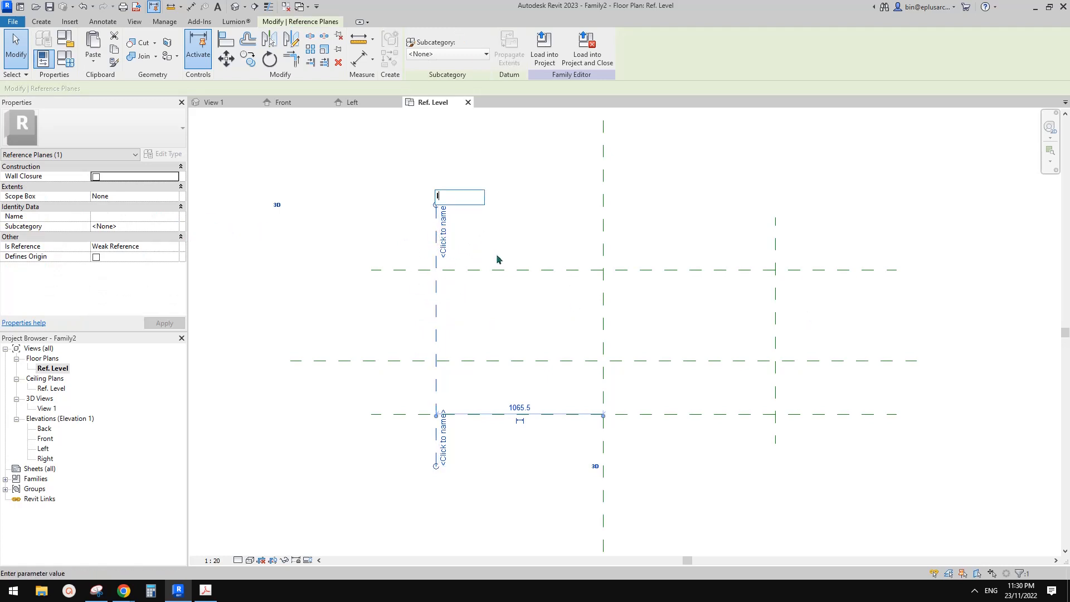
type("left")
key("Return")
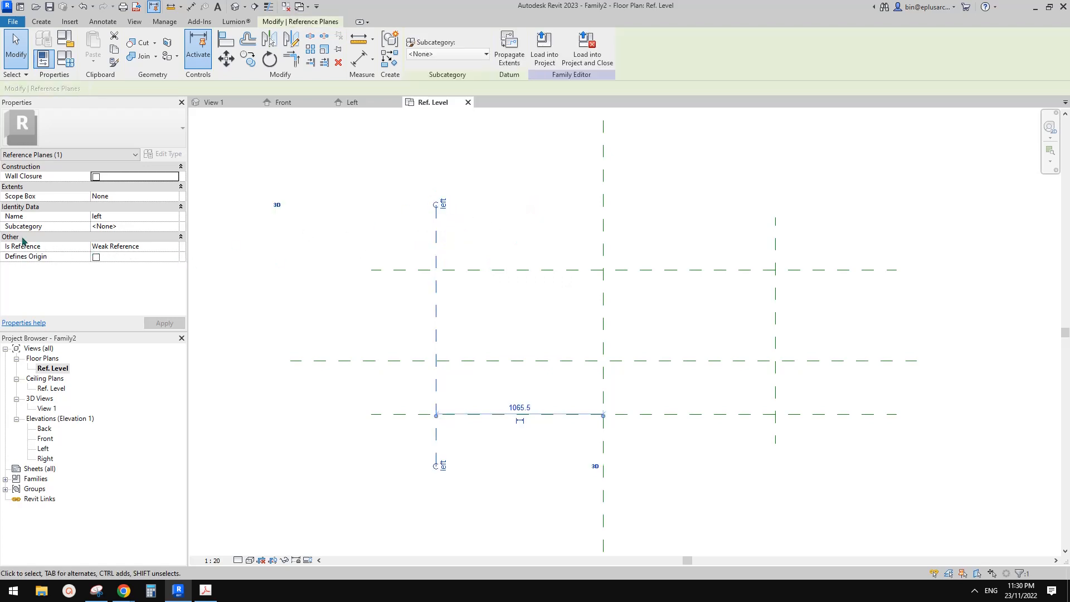
- Set the Is Reference property of the plane named "left" to Left, keeping its subcategory at None
left_click(139, 226)
left_click(174, 226)
left_click(174, 226)
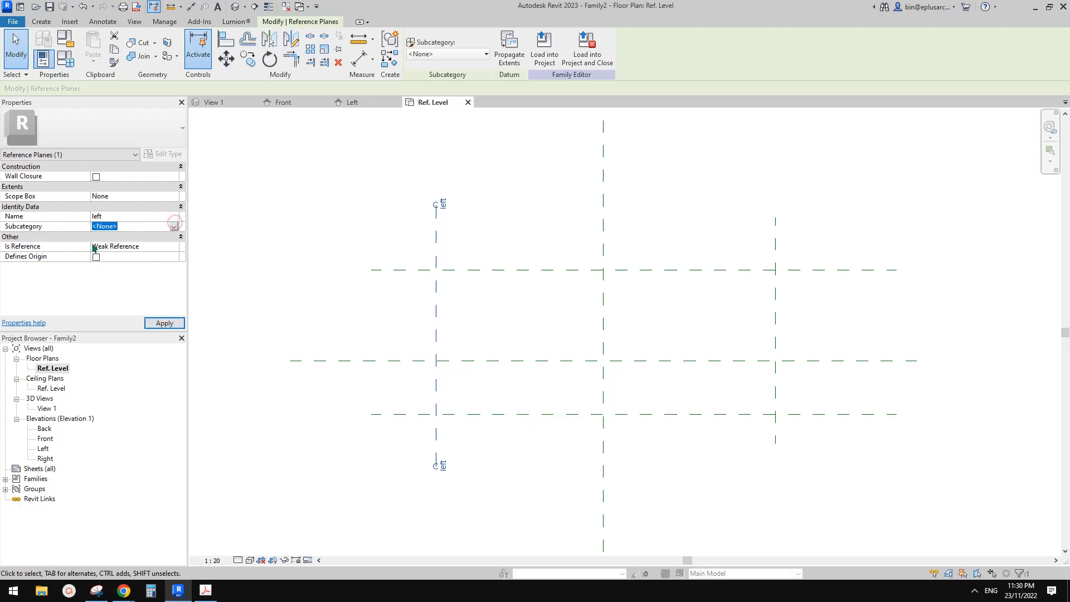
left_click(93, 246)
left_click(174, 246)
left_click(101, 272)
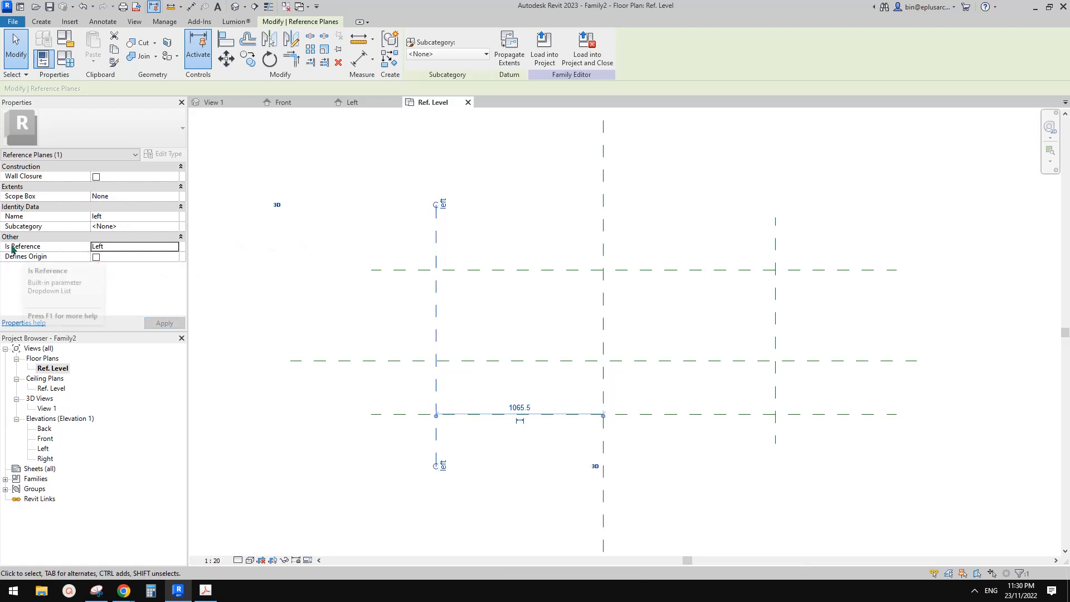
- Set the Is Reference property of the right vertical reference plane to Right
middle_click_drag(813, 221, 799, 225)
left_click_drag(789, 226, 737, 241)
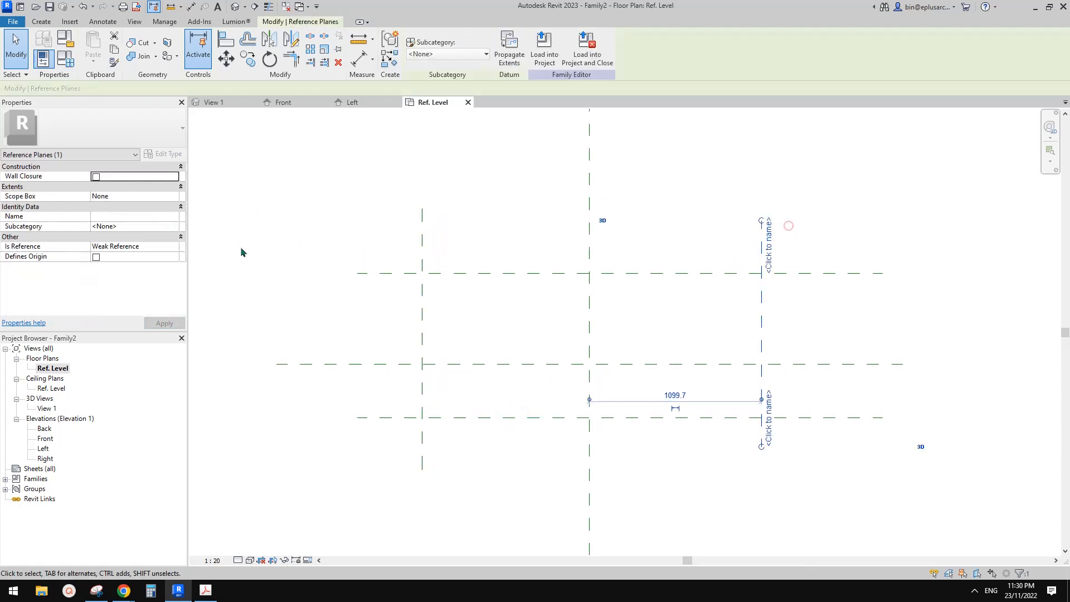
left_click(164, 245)
left_click(177, 246)
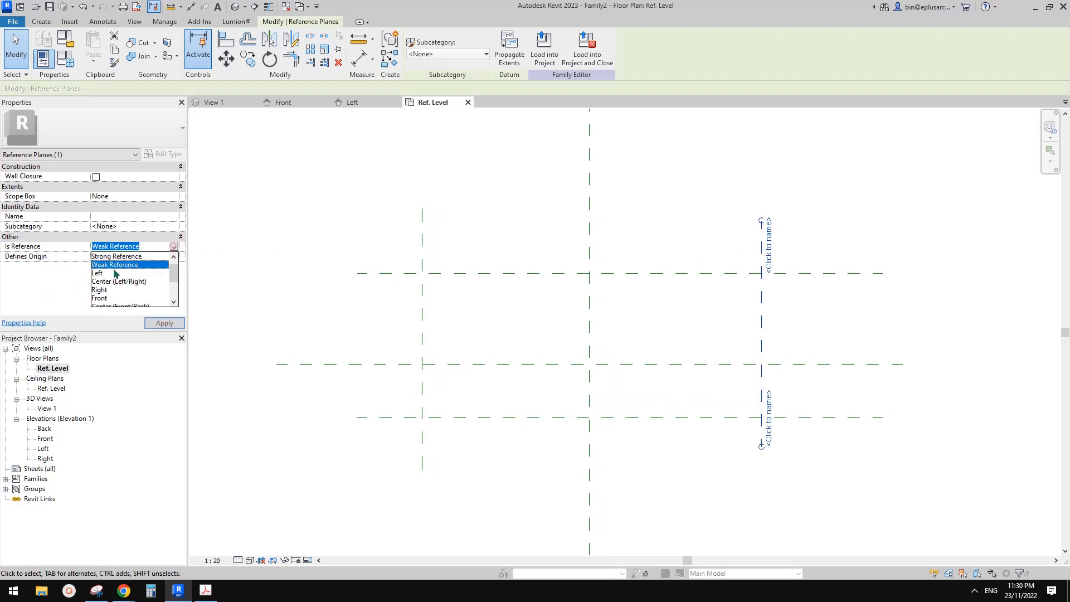
left_click(111, 292)
- Set the Is Reference property of the upper horizontal reference plane to Back
left_click_drag(604, 212, 571, 232)
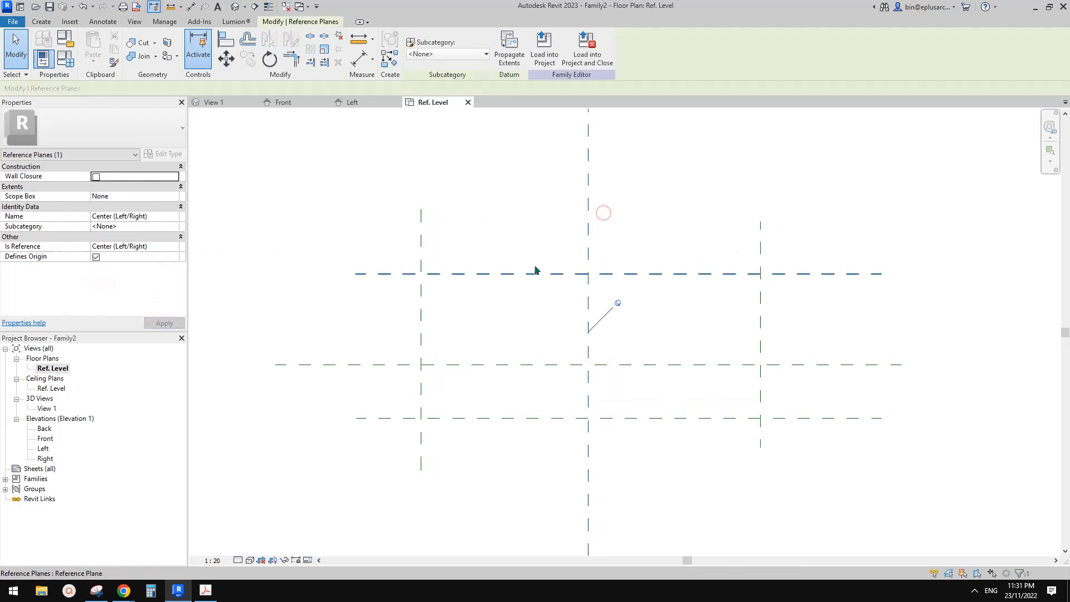
scroll(605, 284, "down", 3)
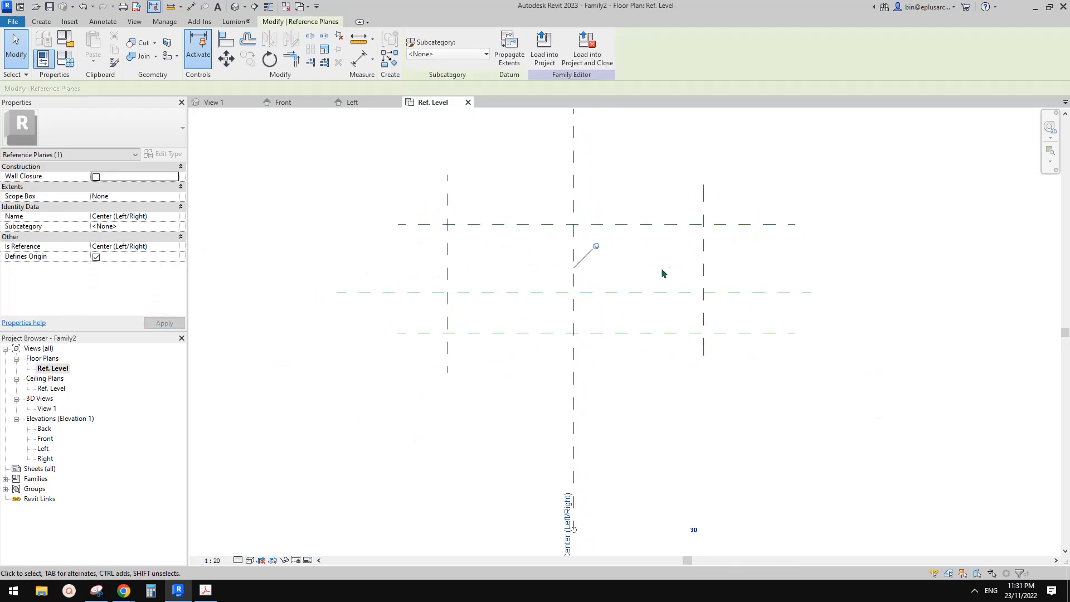
left_click(661, 293)
left_click(658, 224)
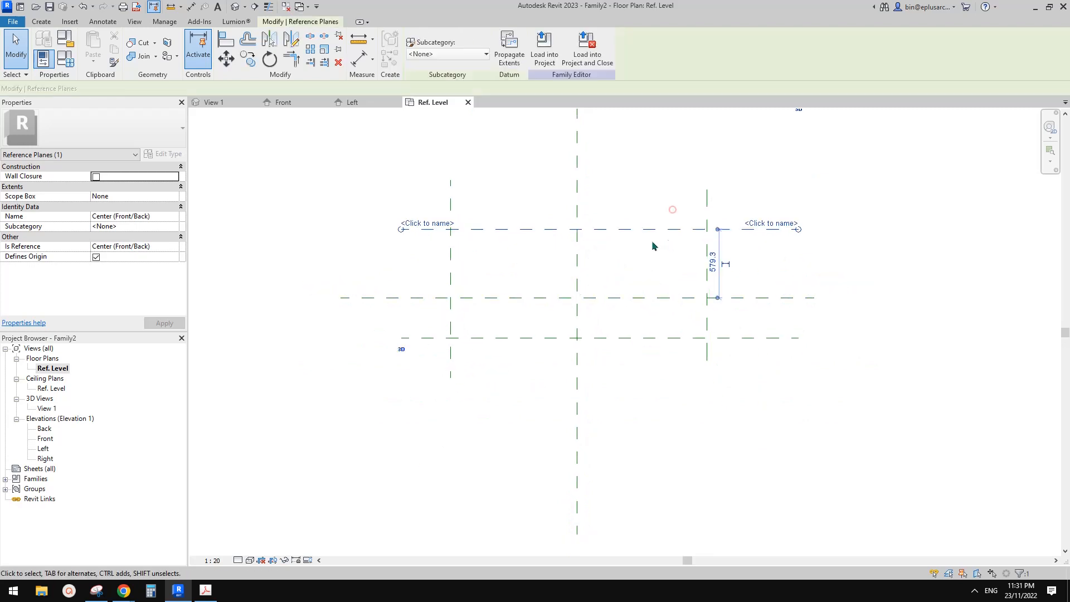
left_click(168, 246)
left_click(174, 246)
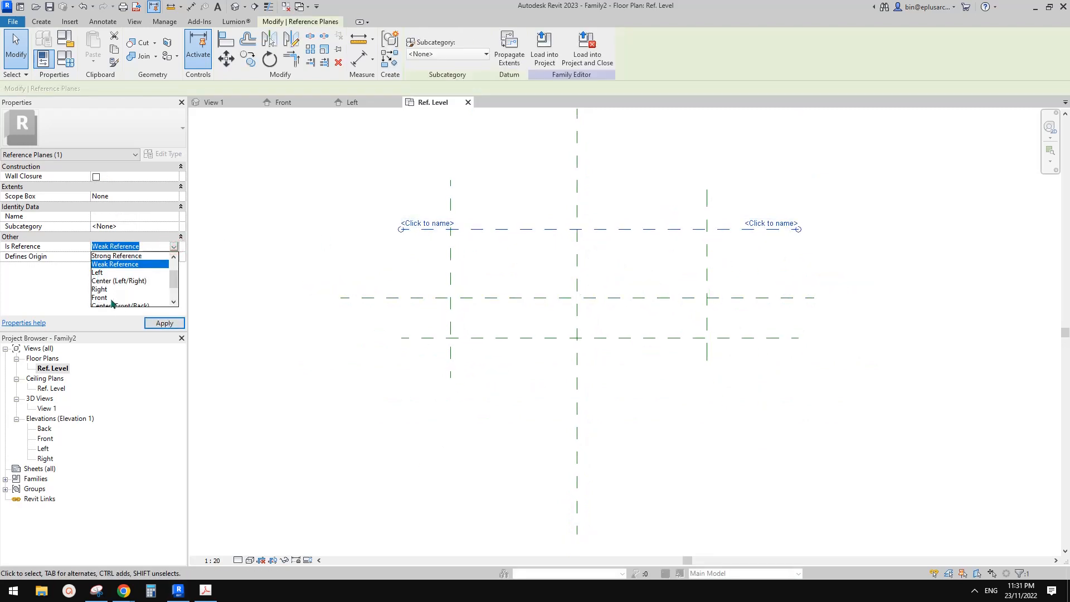
scroll(114, 301, "down", 1)
left_click(100, 298)
- Set the Is Reference property of the lower horizontal reference plane to Front
left_click(764, 327)
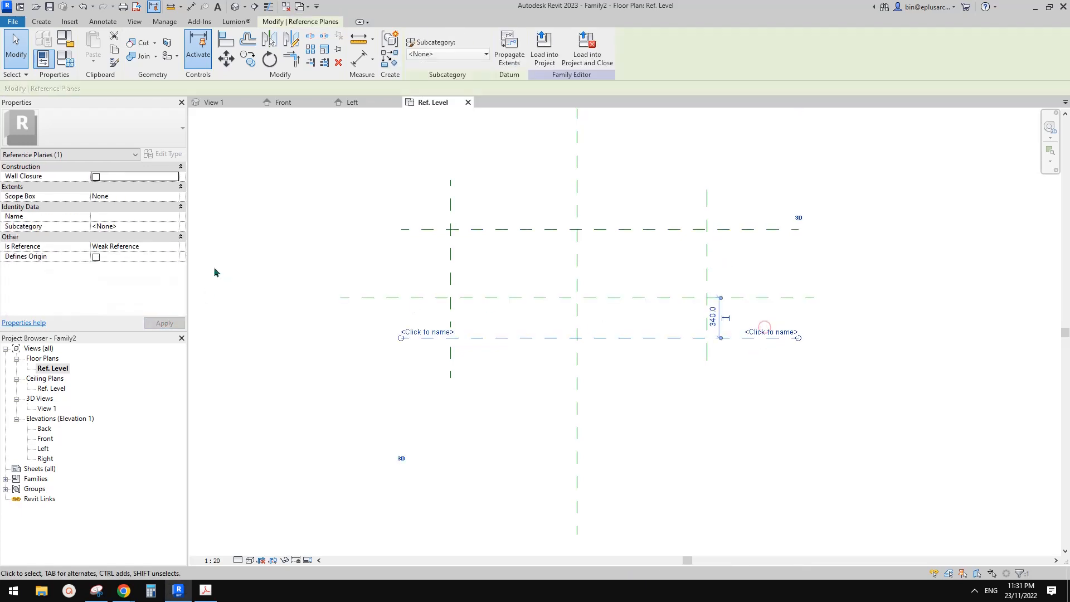
left_click(173, 246)
left_click(101, 298)
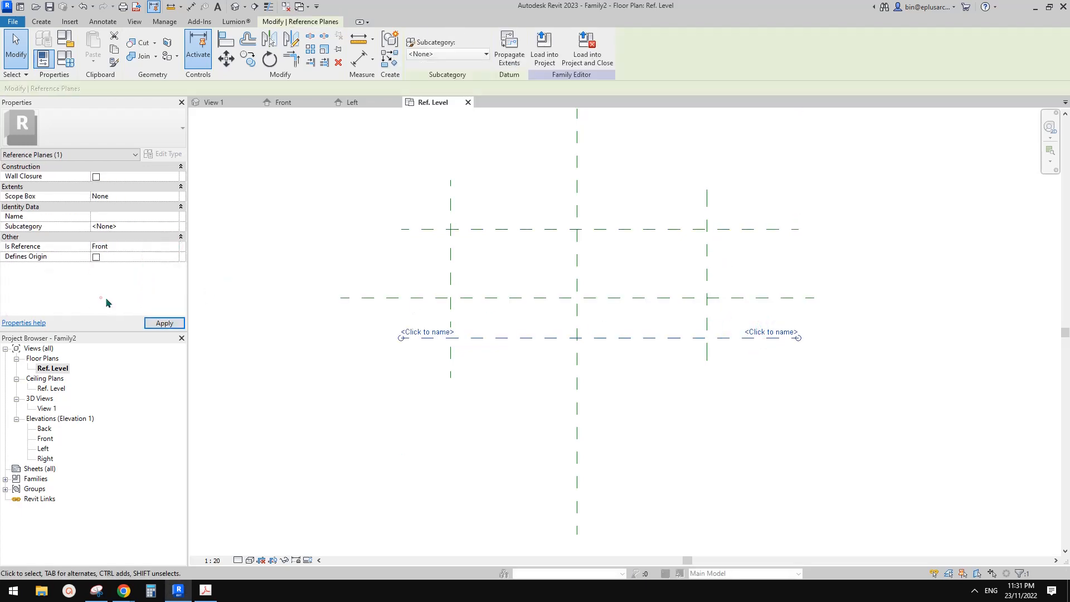
key("Escape")
middle_click_drag(616, 285, 622, 306)
scroll(622, 306, "up", 1)
- Check the cooktop reference image in the Google Docs document, and return to the Revit plan view
key("d")
key("i")
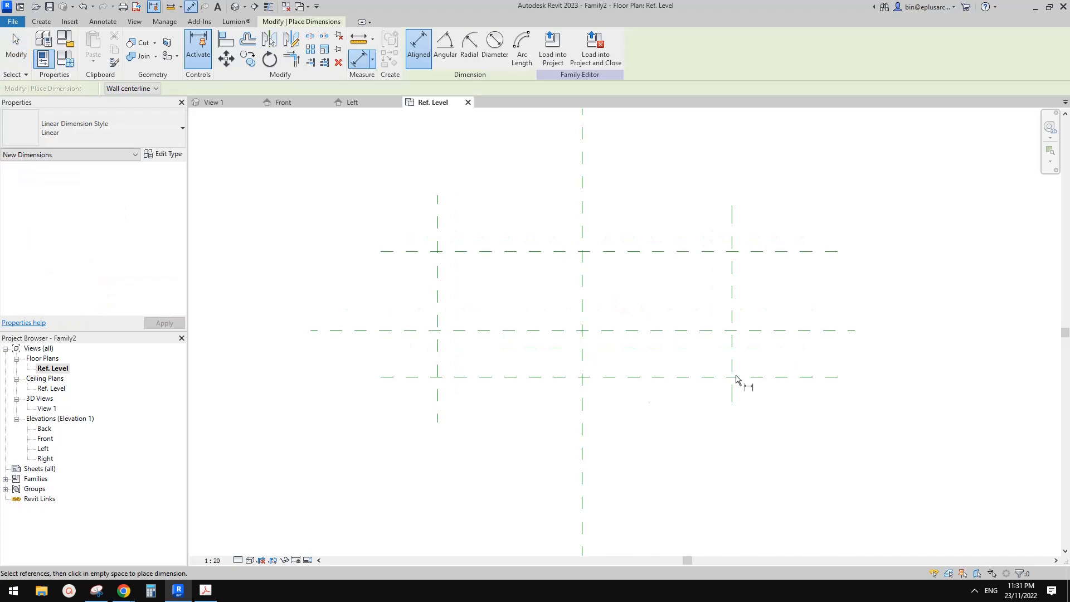
key("Escape")
mouse_move(123, 590)
left_click(44, 553)
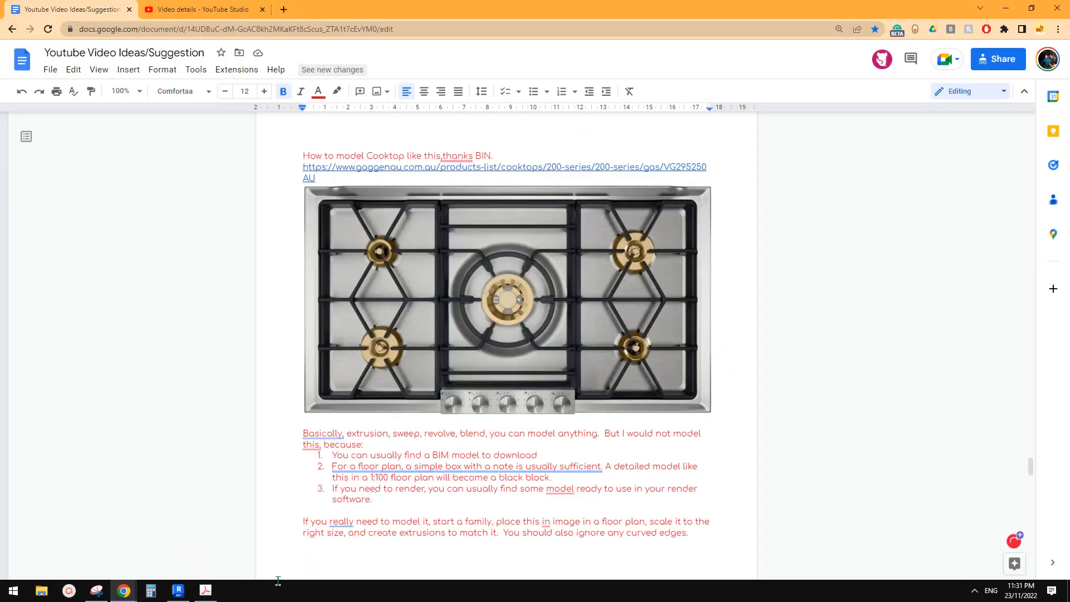
left_click(178, 590)
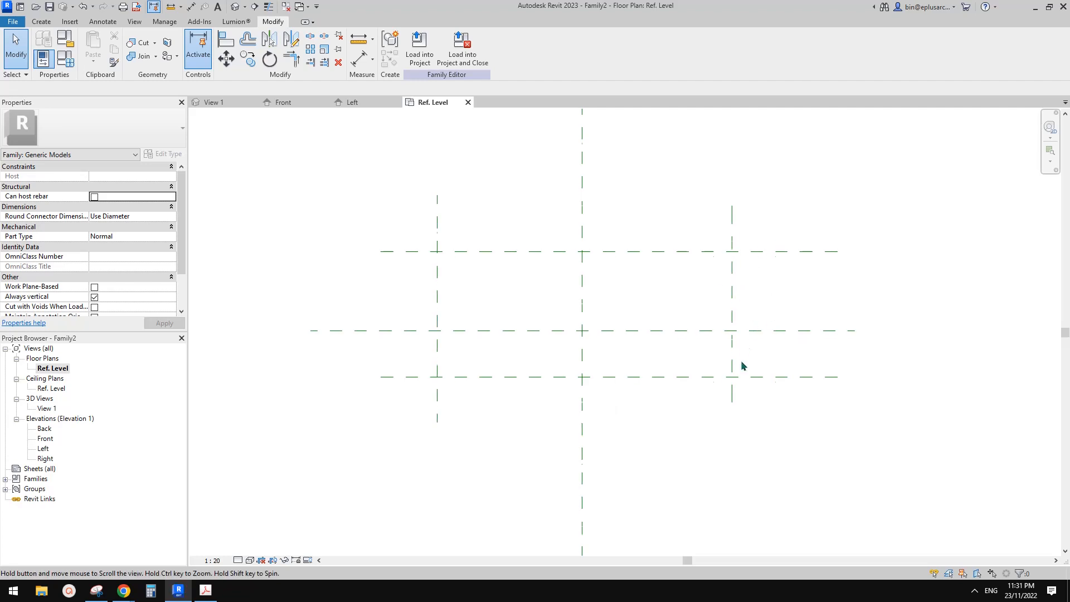
- Dimension the three horizontal reference planes with equal spacing, and add an overall dimension between the front and back planes
key("d")
key("i")
left_click(789, 385)
left_click(789, 339)
left_click(790, 259)
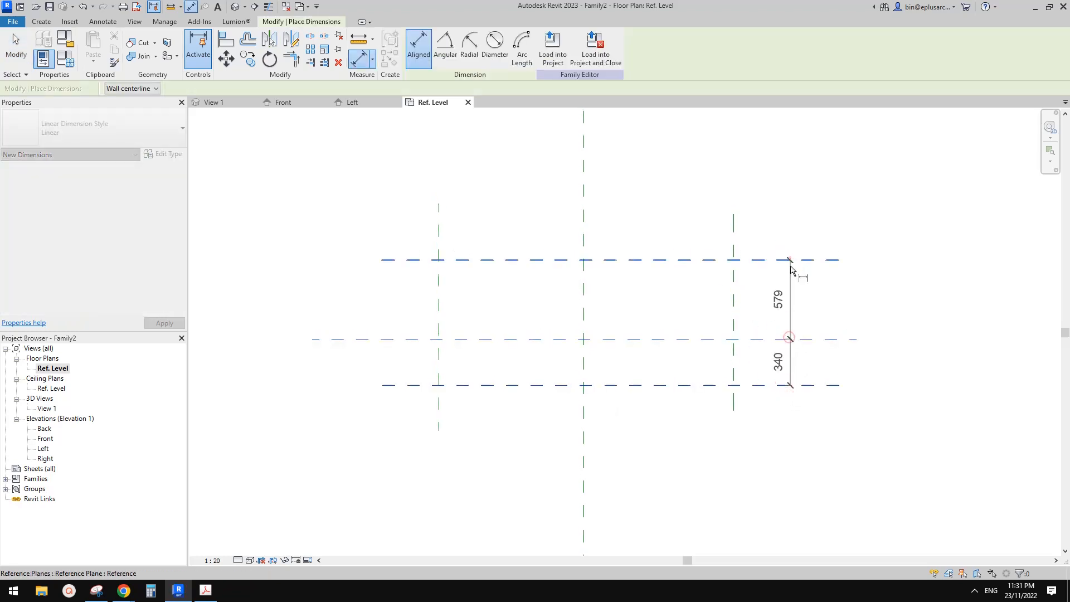
left_click(792, 272)
left_click(805, 294)
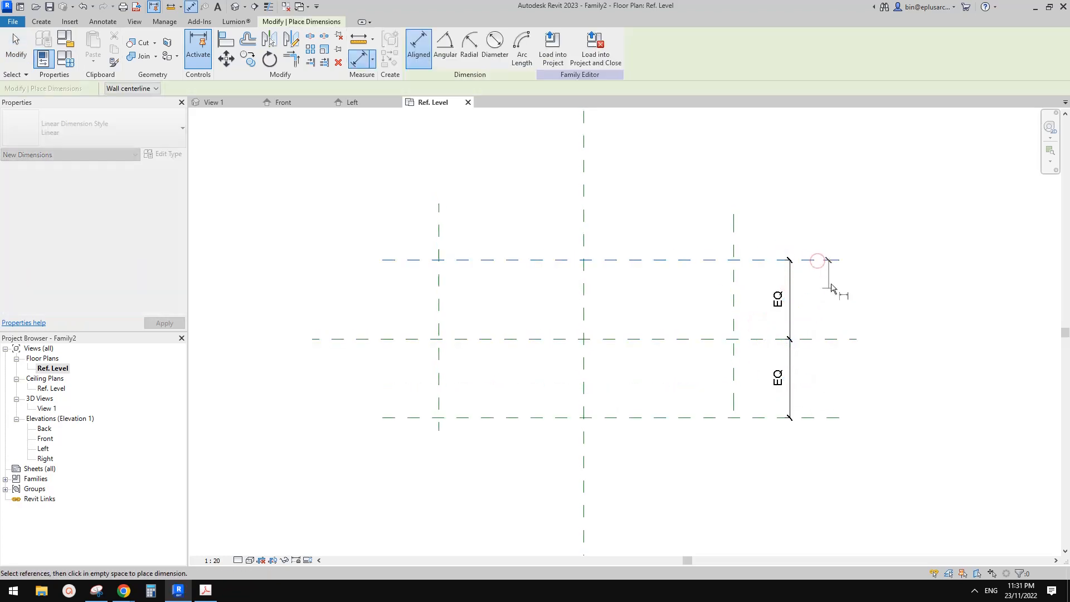
left_click(821, 417)
left_click(824, 386)
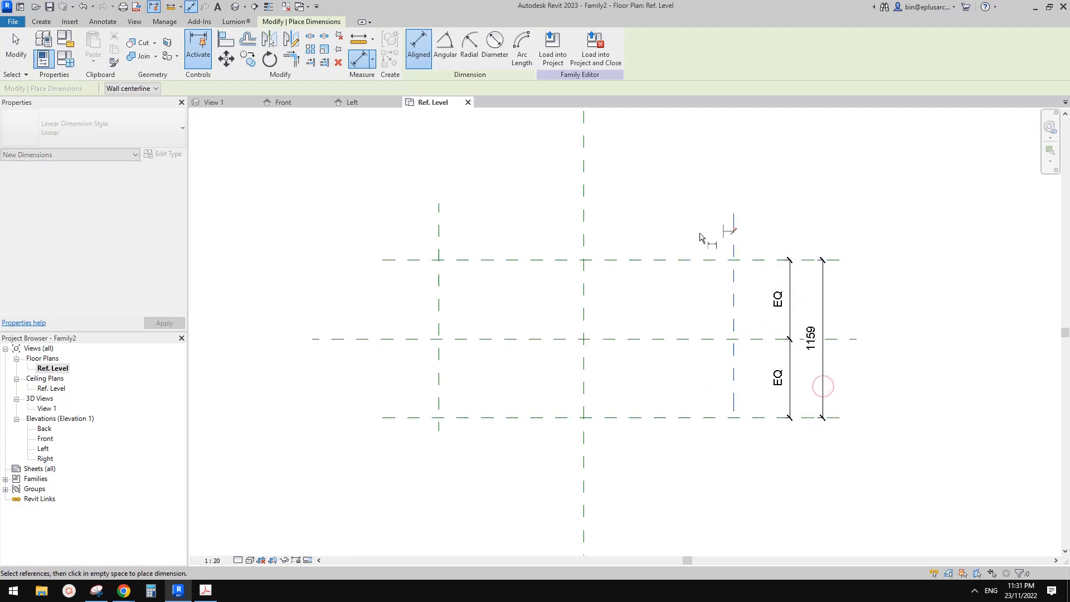
- Dimension the three vertical reference planes with equal spacing, and add an overall dimension between the left and right planes
left_click(734, 229)
left_click(584, 219)
left_click(440, 233)
left_click(471, 219)
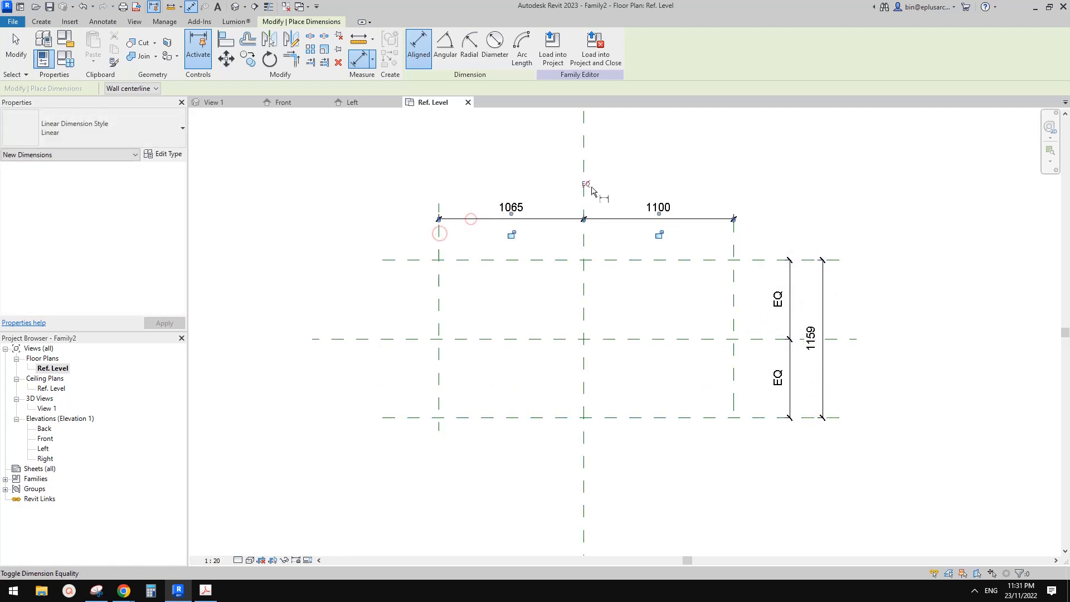
left_click(586, 184)
left_click(734, 243)
left_click(433, 251)
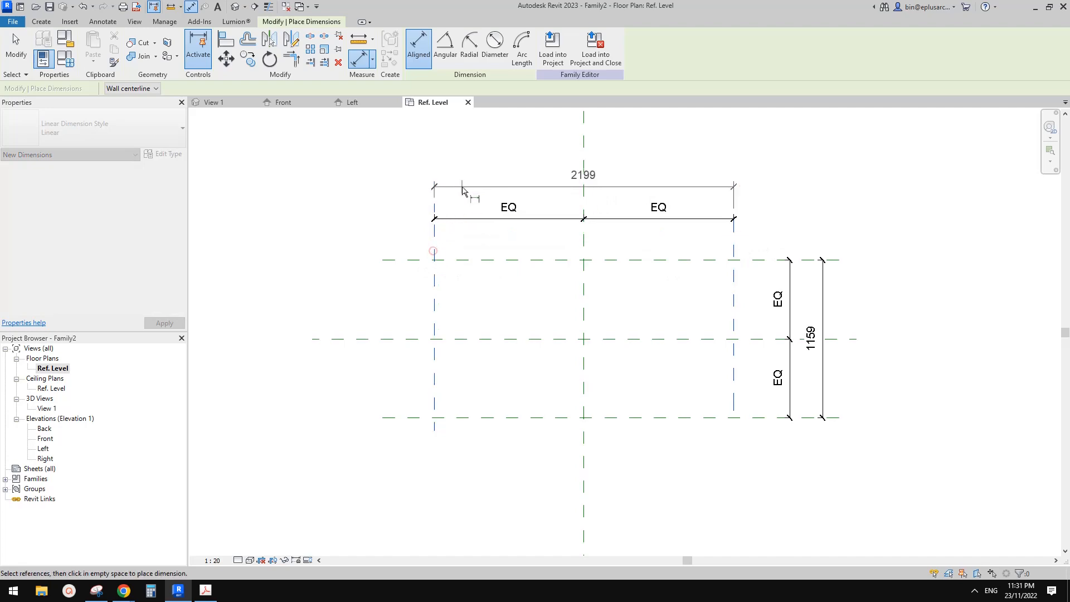
left_click(462, 187)
key("Escape")
- Look at the cooktop's proportions in the Google Docs reference image, and switch back to Revit
mouse_move(125, 589)
left_click(223, 548)
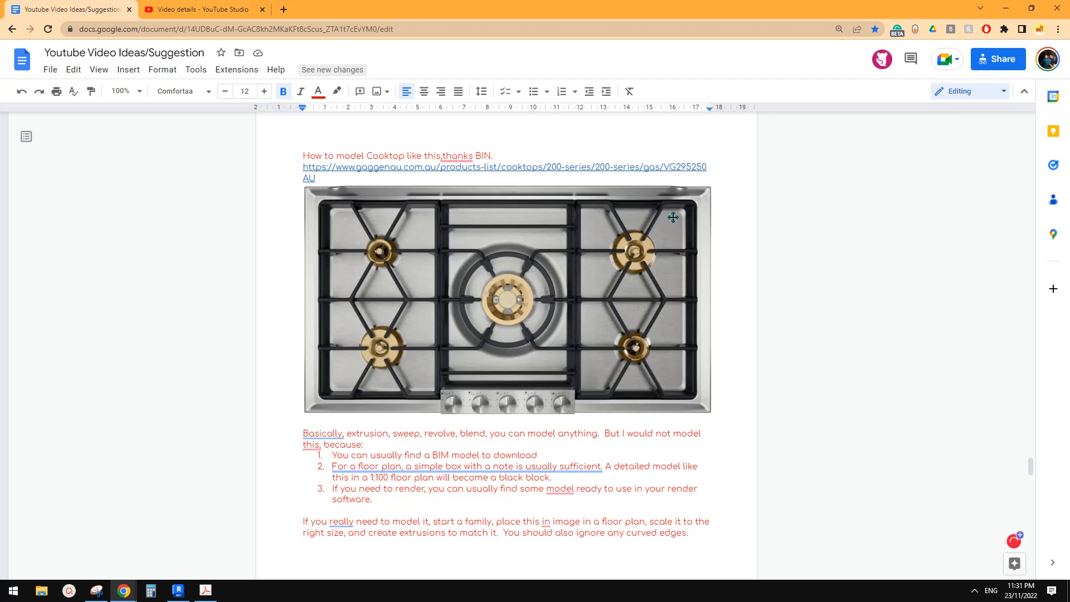
left_click(178, 591)
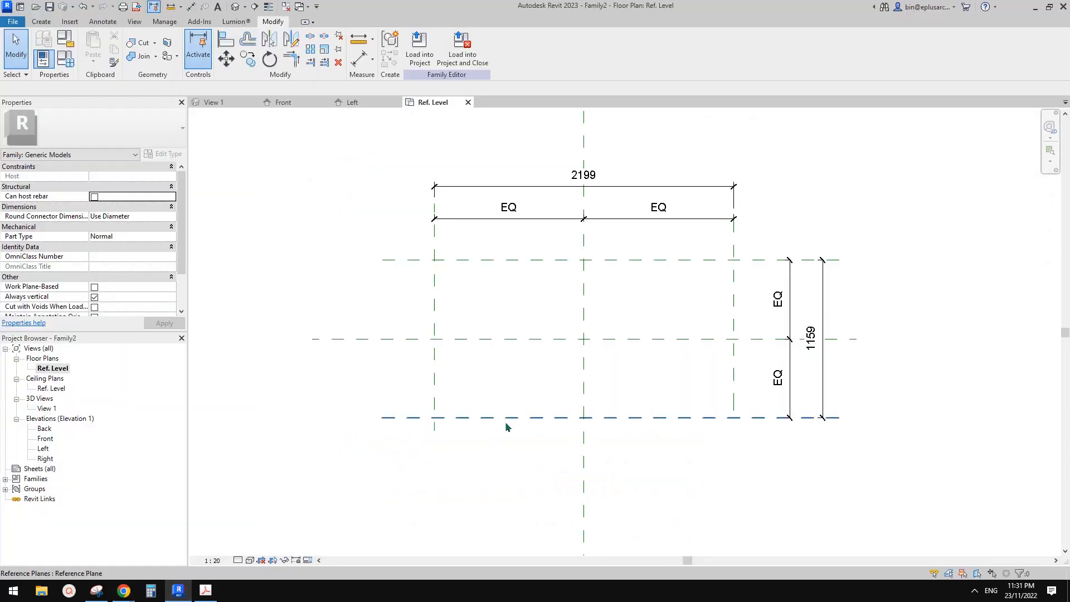
left_click(736, 299)
middle_click_drag(707, 281, 708, 284)
key("Escape")
left_click(734, 305)
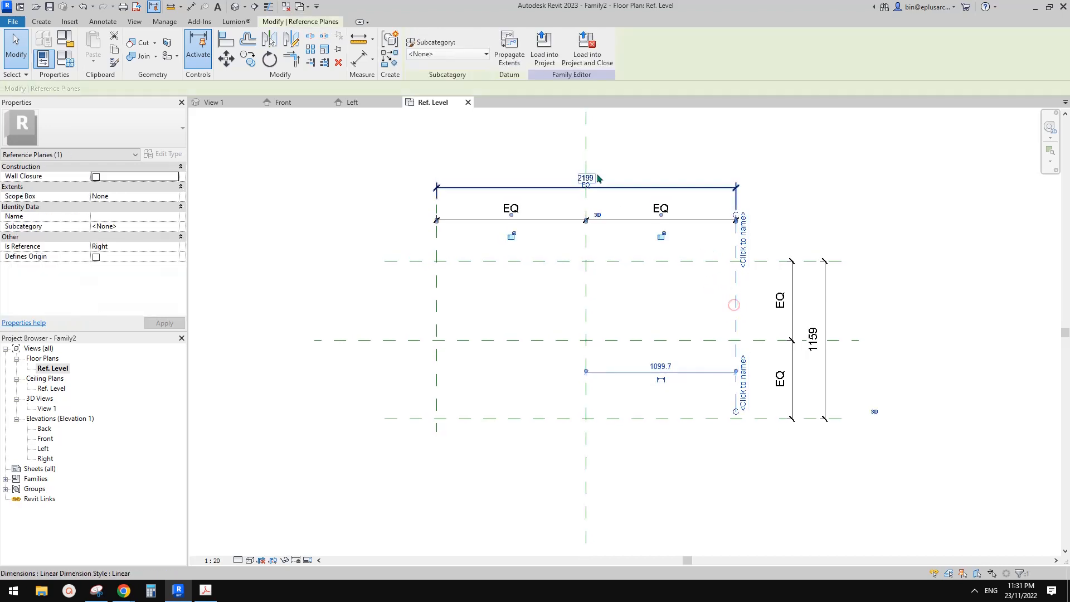
left_click(592, 177)
key("Escape")
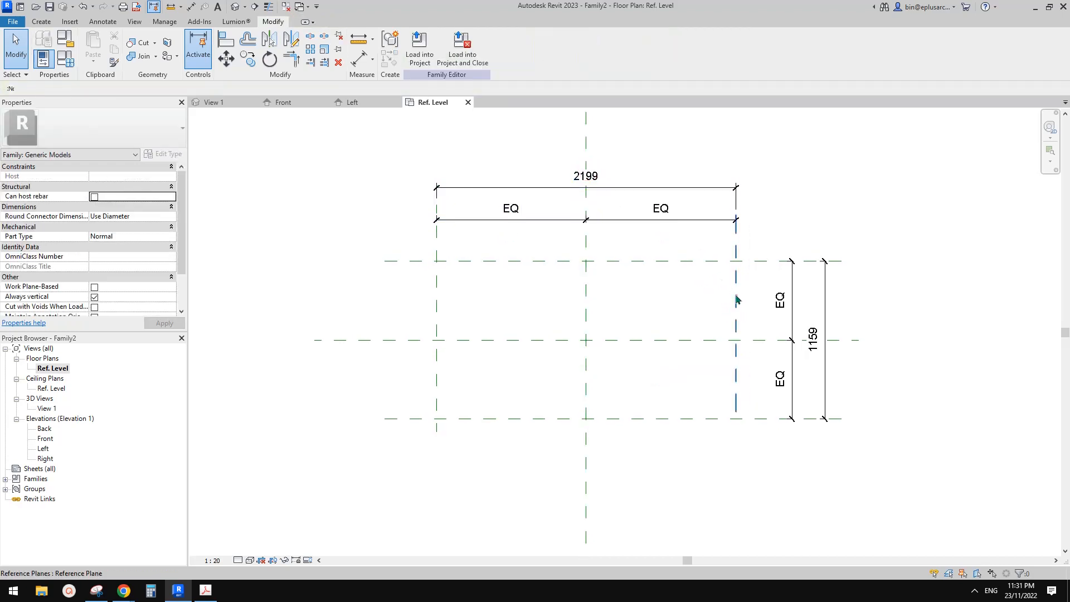
left_click(736, 300)
left_click(611, 187)
- Set the right vertical reference plane's distance from the centre plane to 450 mm
left_click(735, 314)
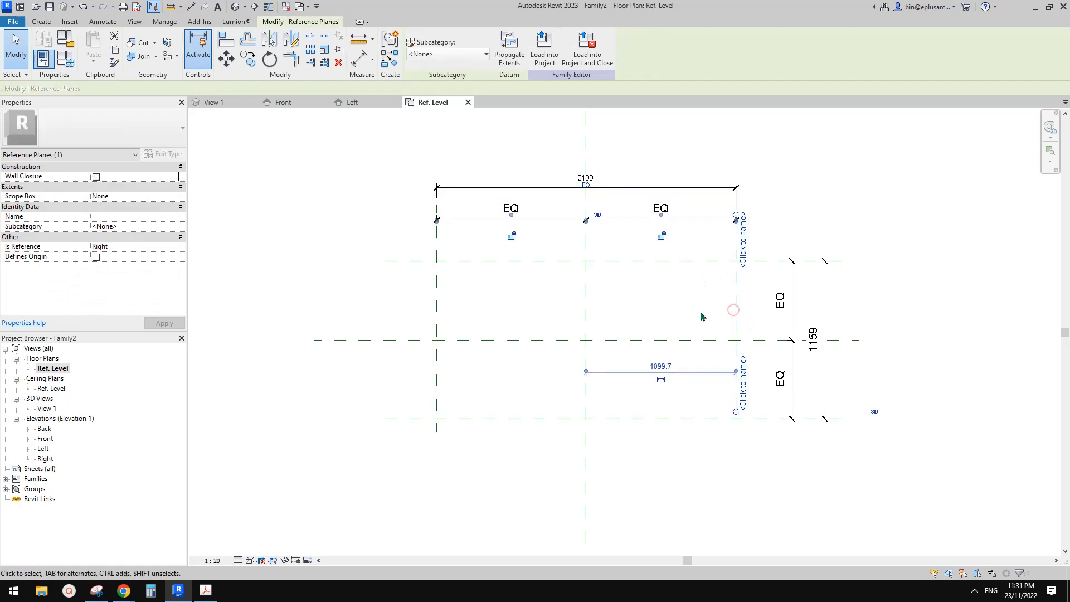
left_click(661, 367)
type("4")
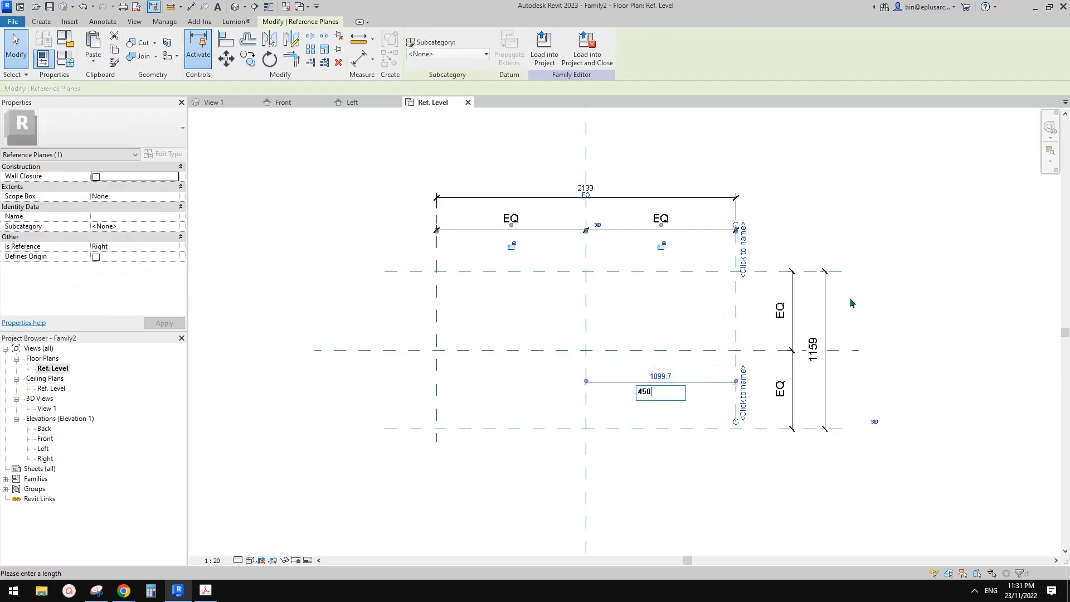
type("50")
key("Return")
left_click(851, 296)
- Move the back reference plane through its distance from the centre plane to make the overall front-to-back depth 600 mm
left_click(746, 274)
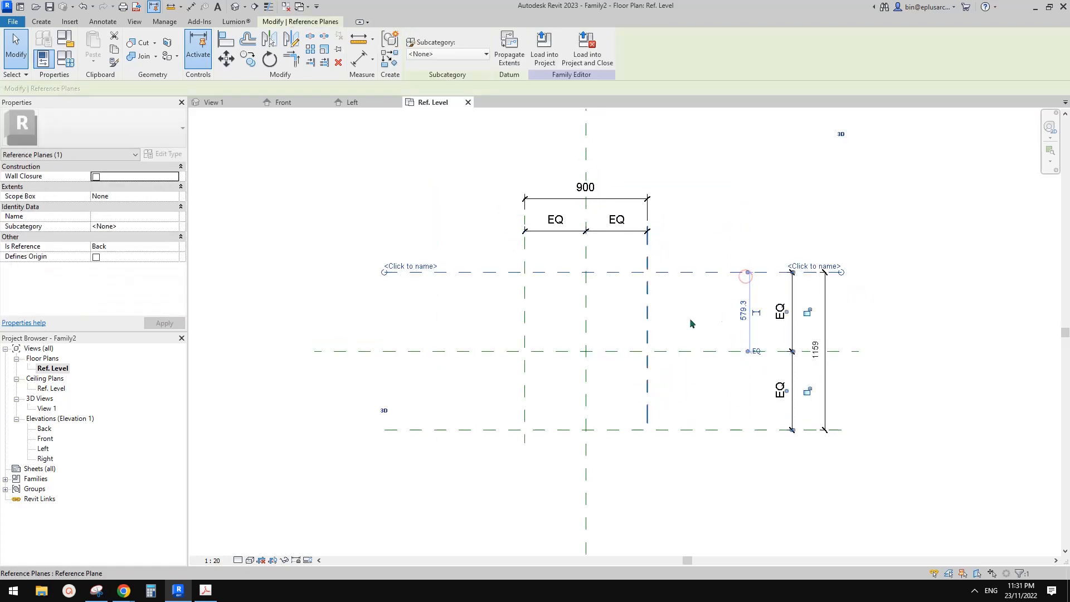
left_click(744, 310)
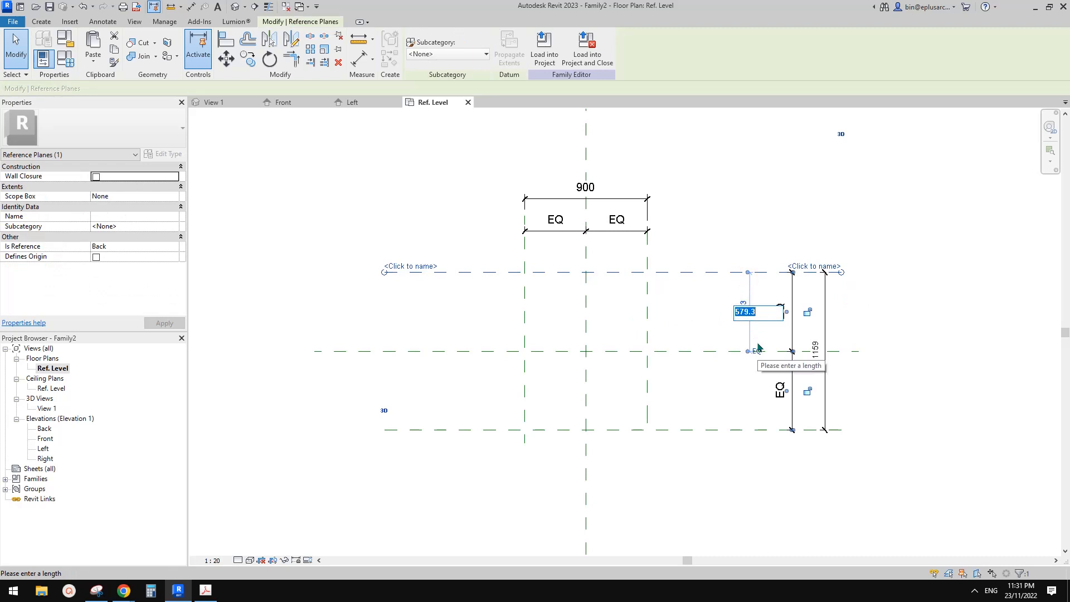
key("Return")
left_click(759, 233)
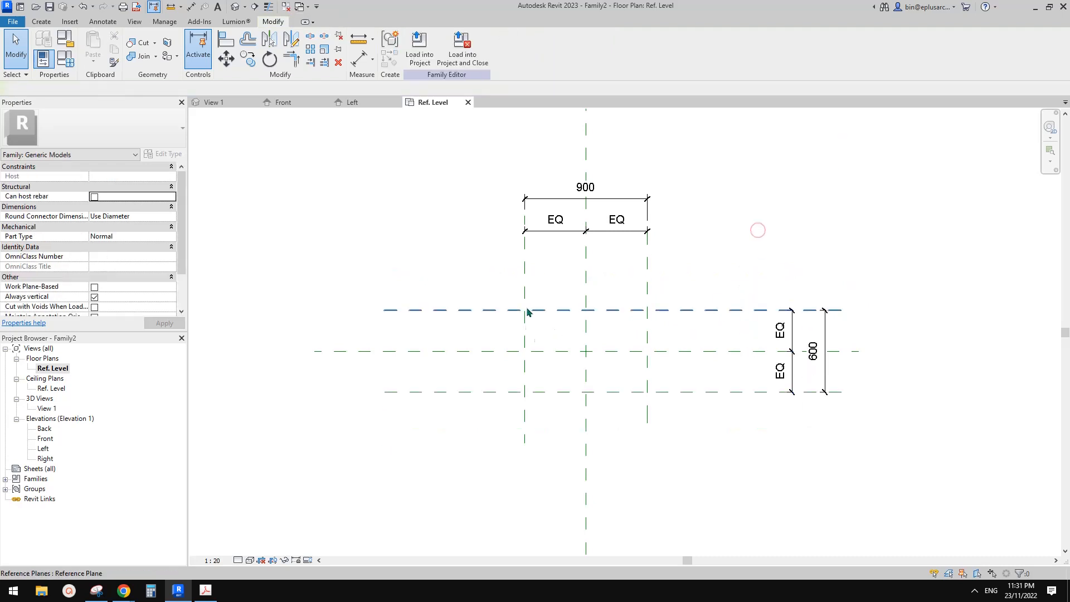
- Label the overall front-to-back dimension with a new type-based family parameter named D
middle_click_drag(580, 379, 617, 373)
scroll(617, 373, "up", 3)
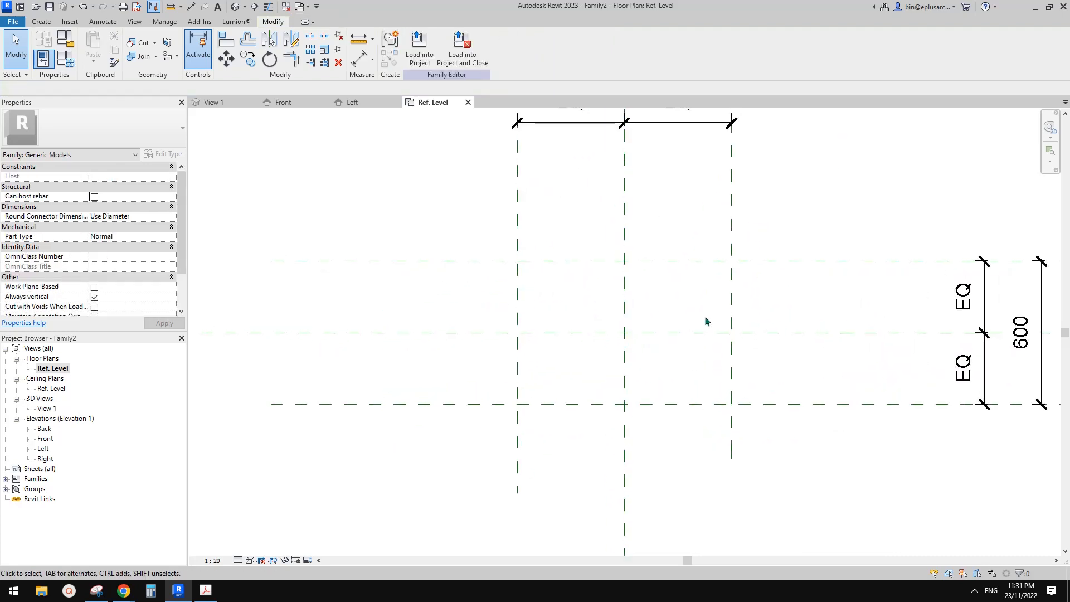
middle_click_drag(698, 356, 647, 354)
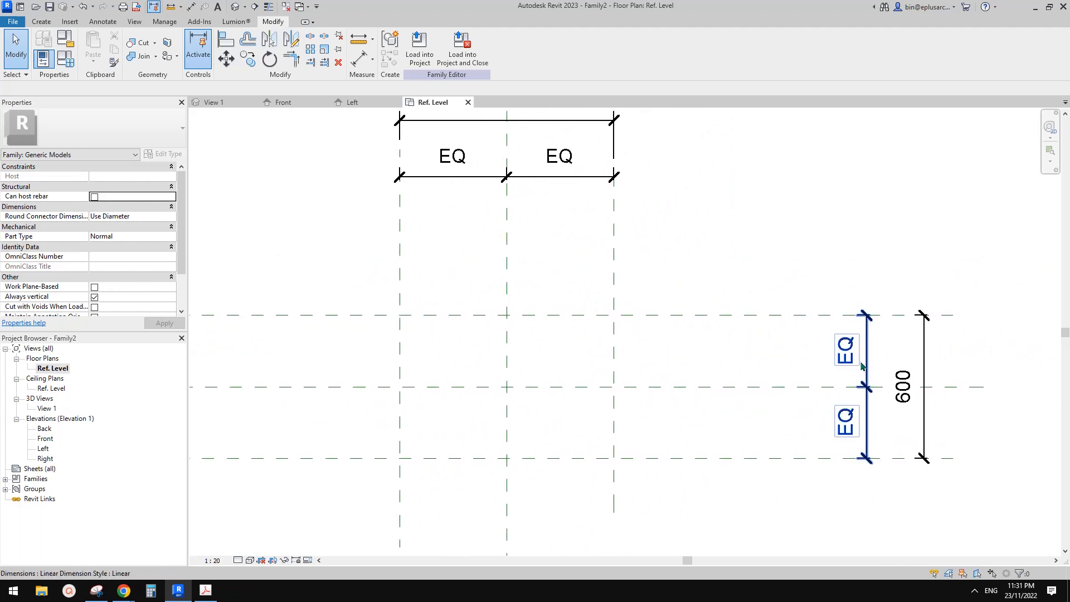
left_click(862, 367)
left_click(919, 373)
scroll(912, 363, "down", 1)
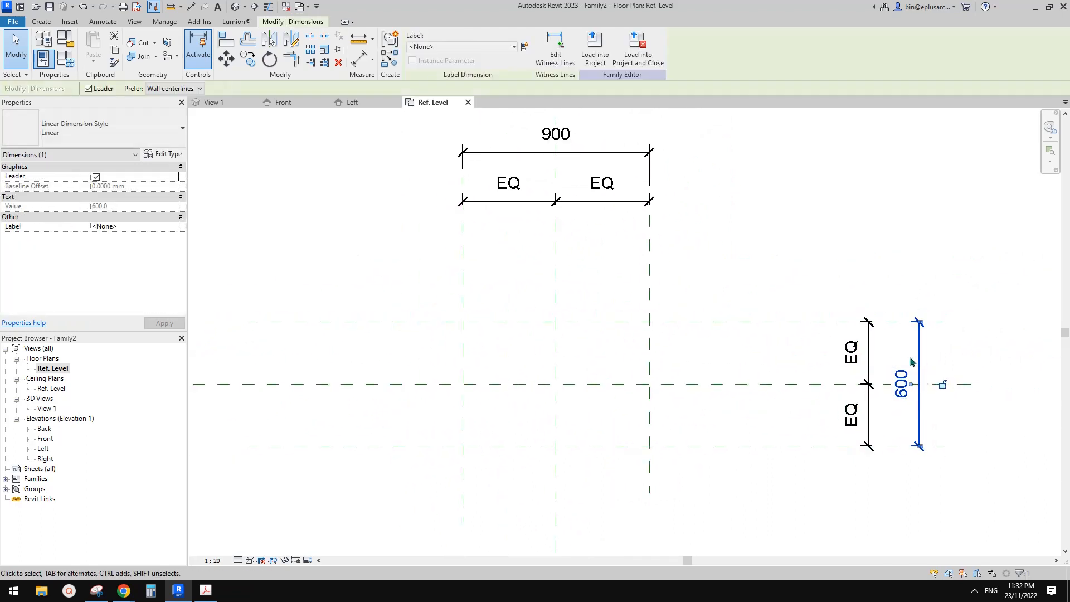
left_click(524, 47)
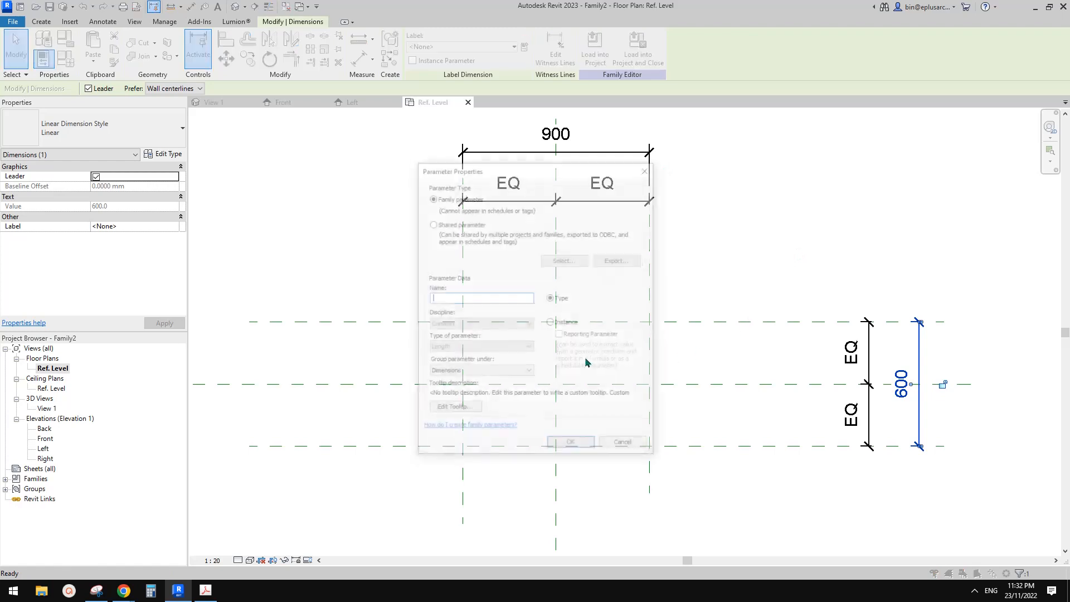
type("d")
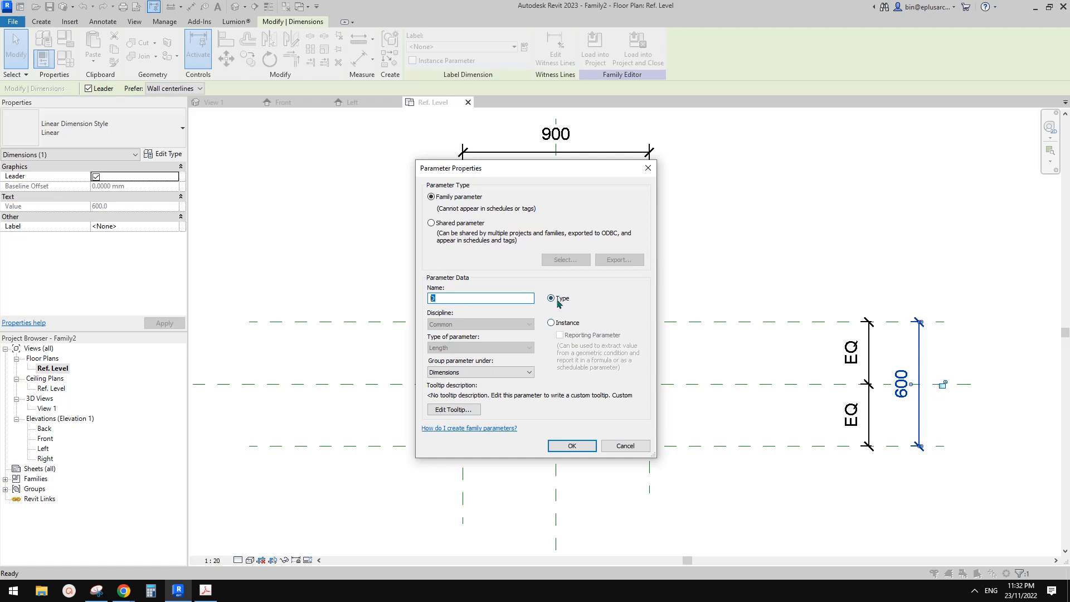
left_click(572, 445)
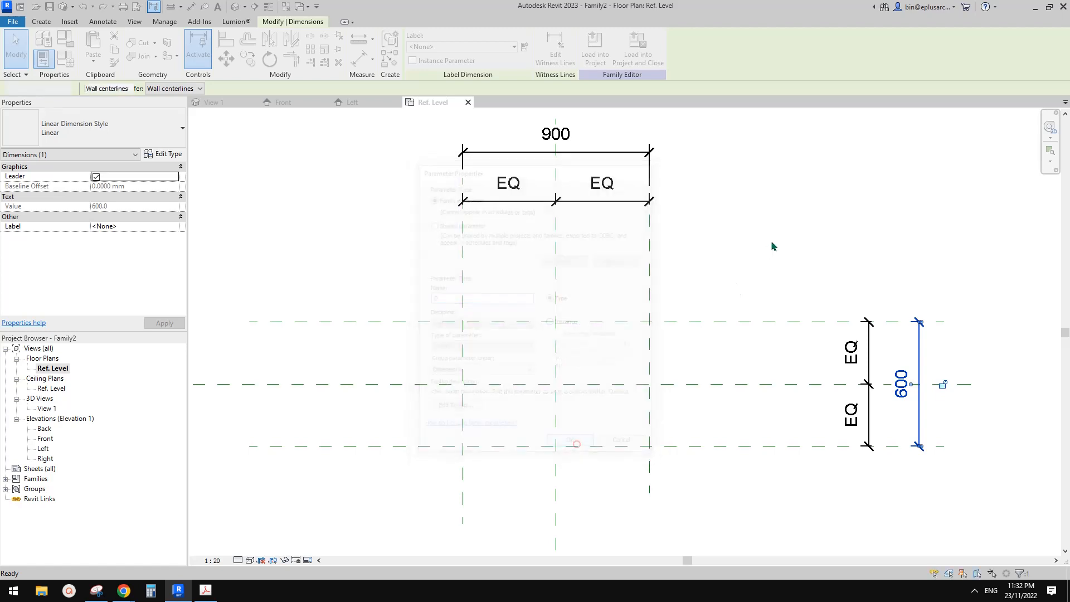
- Label the overall left-to-right dimension with a new type-based family parameter named W
middle_click_drag(611, 157, 630, 229)
left_click(616, 226)
left_click(525, 48)
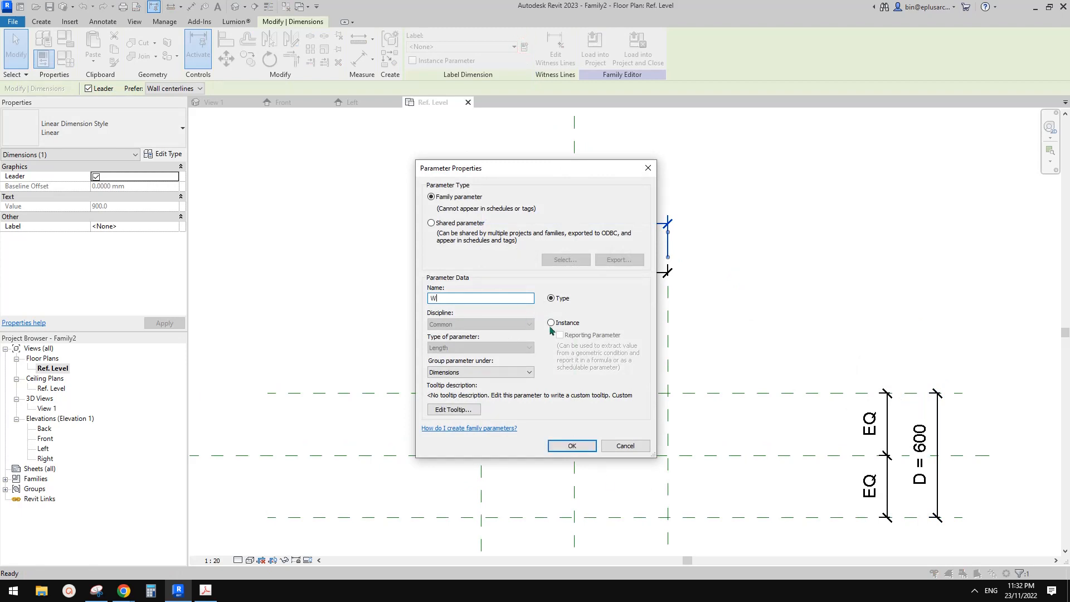
left_click(592, 448)
middle_click_drag(687, 436, 731, 372)
left_click(700, 383)
scroll(684, 409, "up", 1)
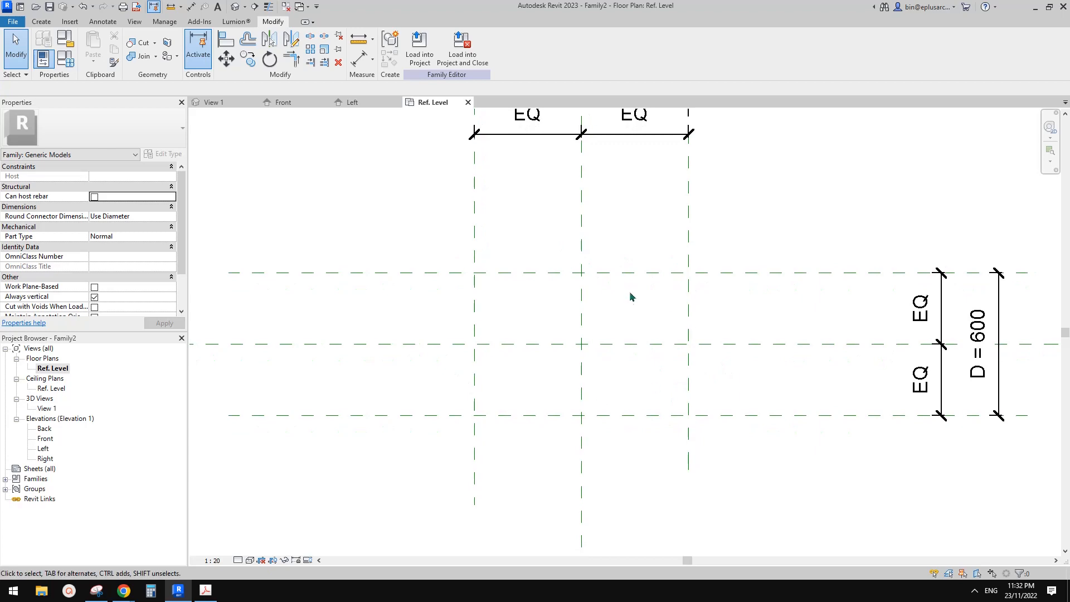
scroll(546, 352, "down", 1)
middle_click_drag(372, 397, 348, 402)
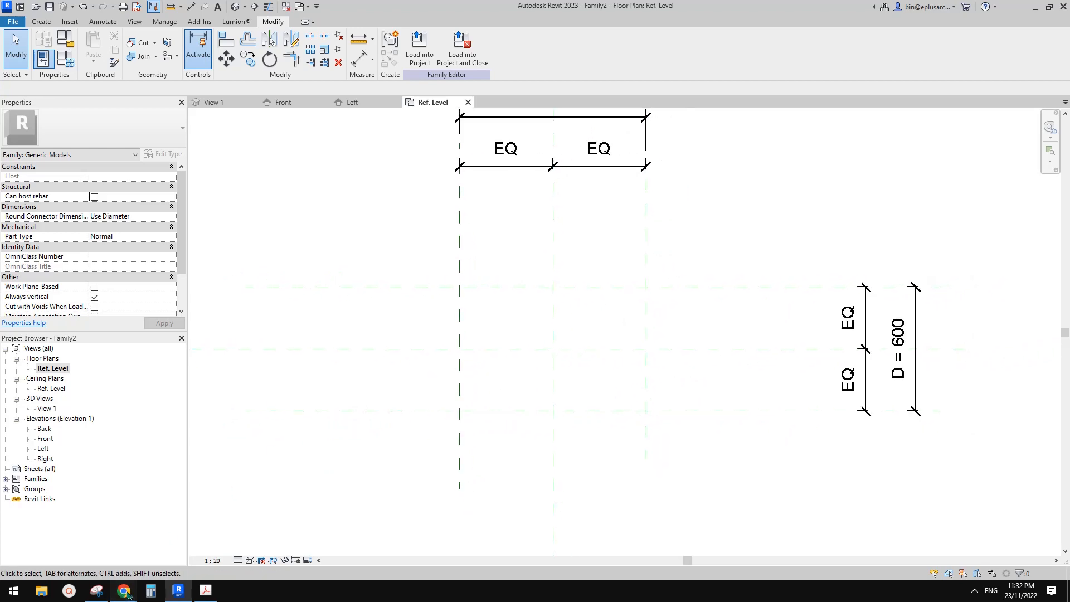
left_click(128, 595)
left_click(229, 526)
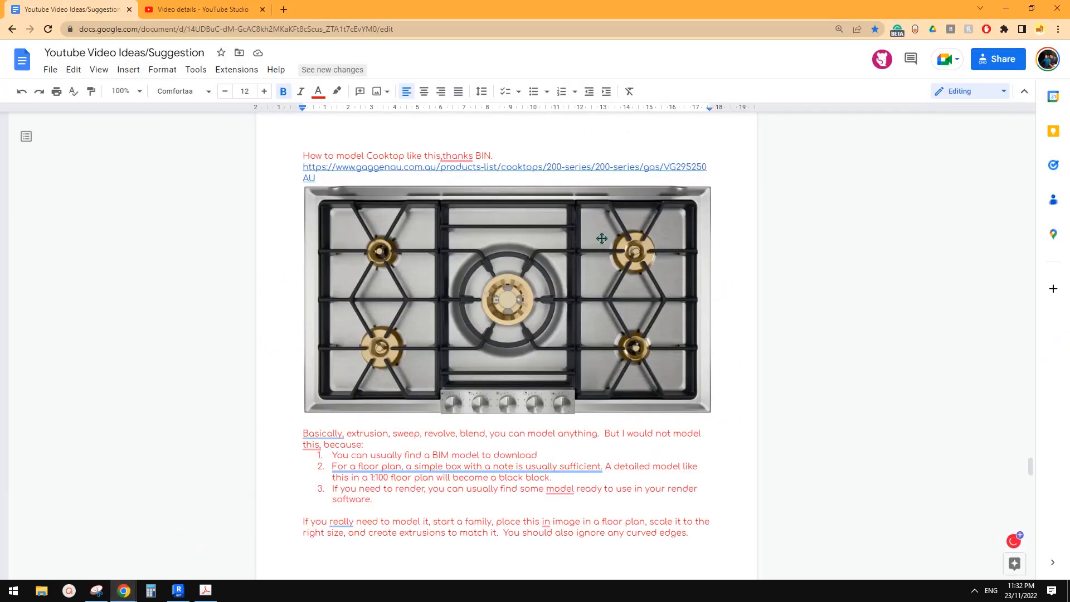
right_click(505, 294)
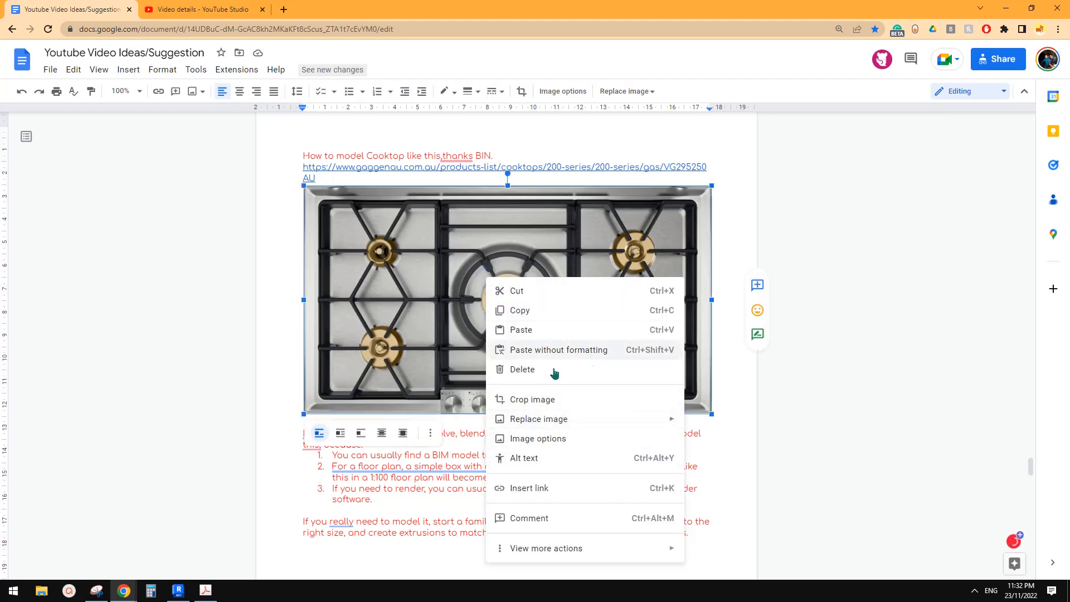
right_click(519, 229)
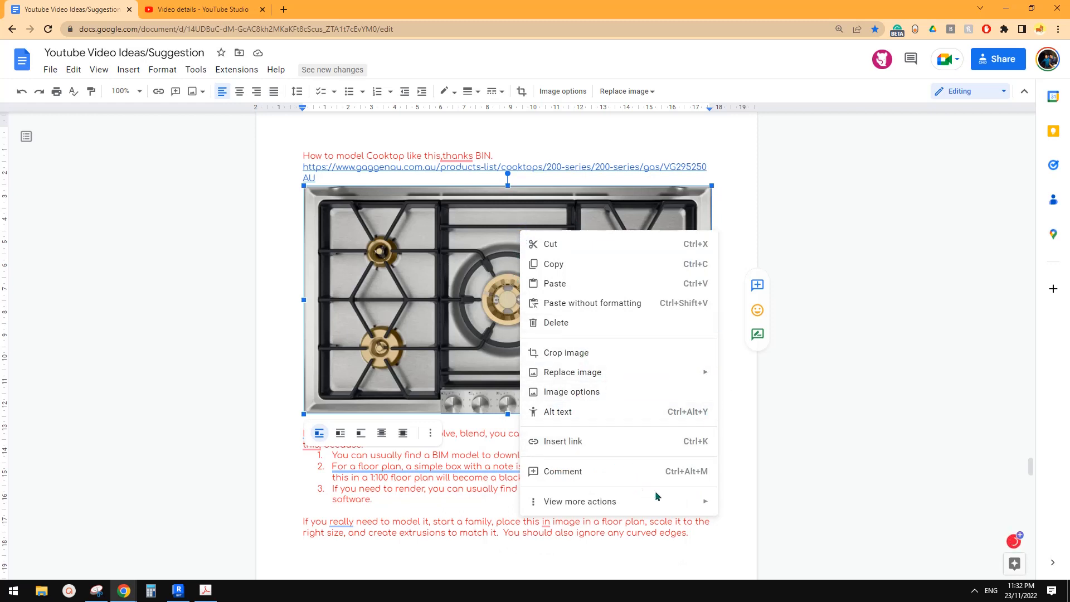
left_click(820, 215)
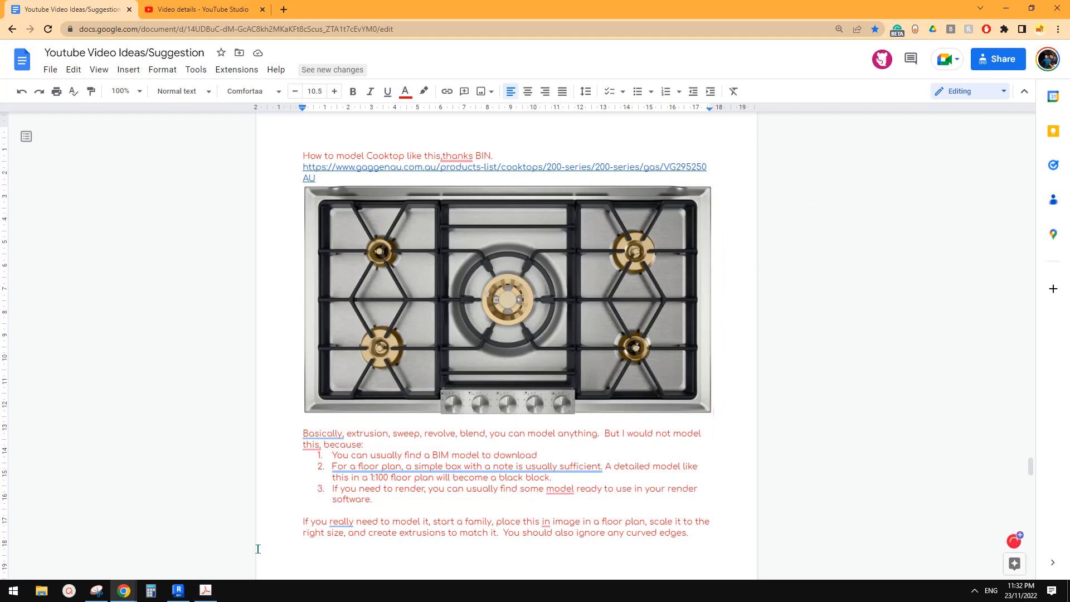
left_click(179, 591)
scroll(575, 332, "up", 3)
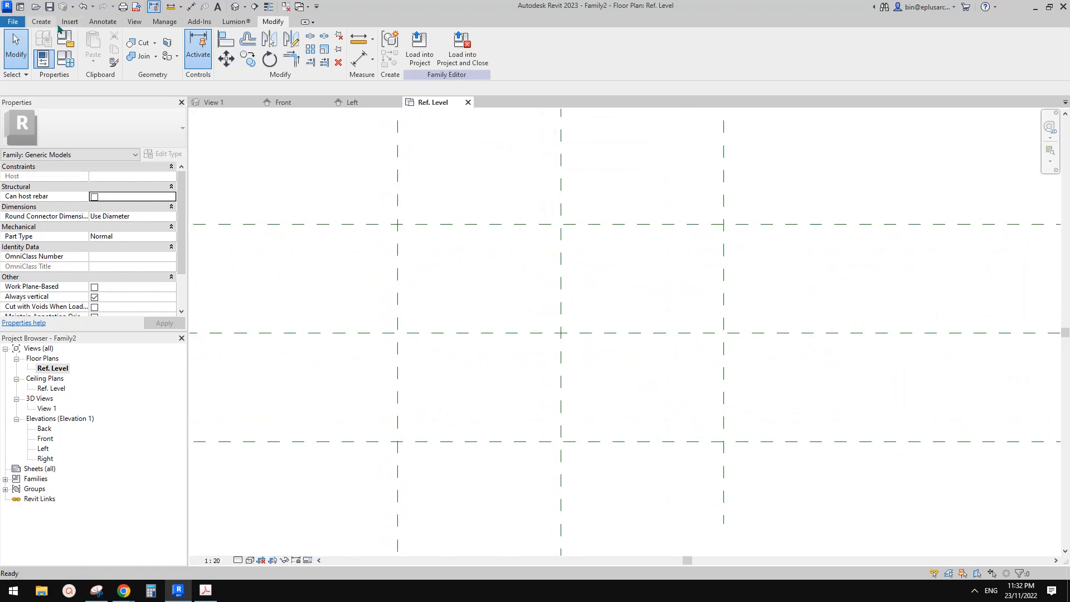
left_click(74, 25)
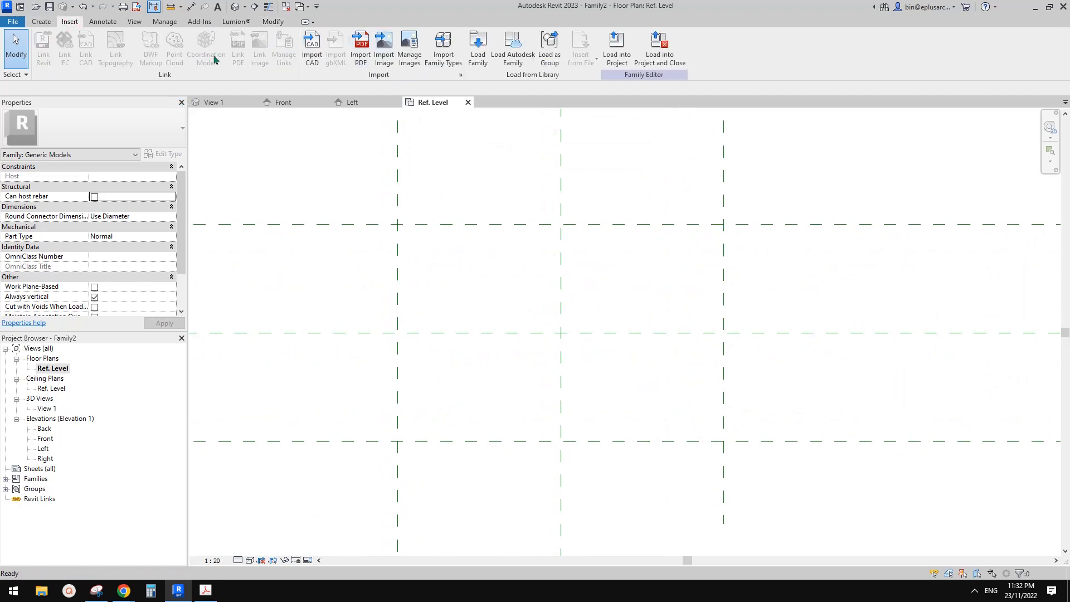
left_click(386, 55)
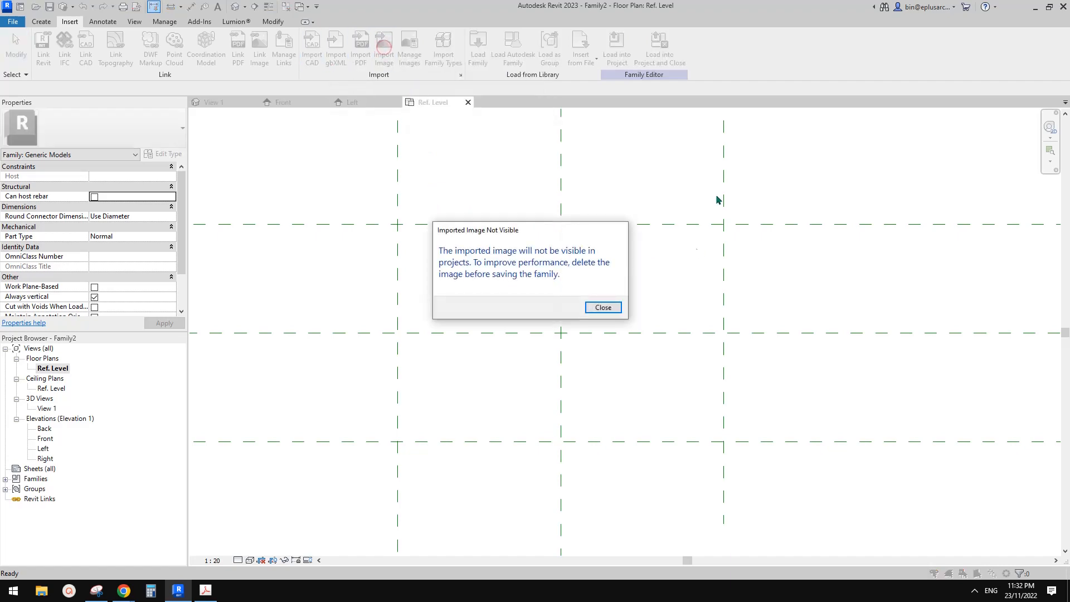
left_click(615, 310)
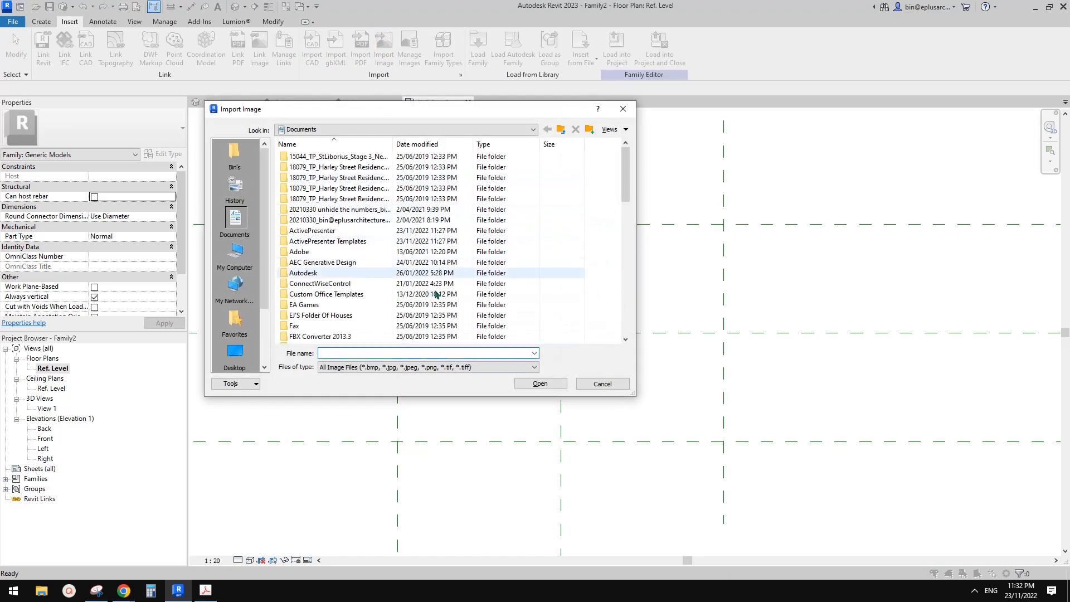
left_click_drag(630, 202, 635, 126)
left_click(625, 108)
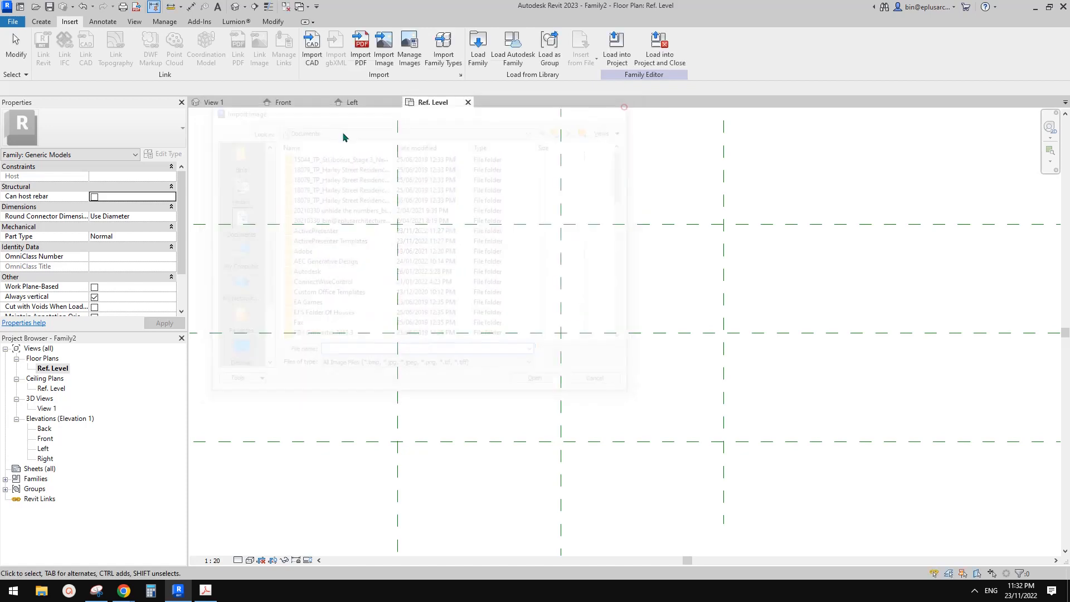
middle_click_drag(696, 335, 618, 334)
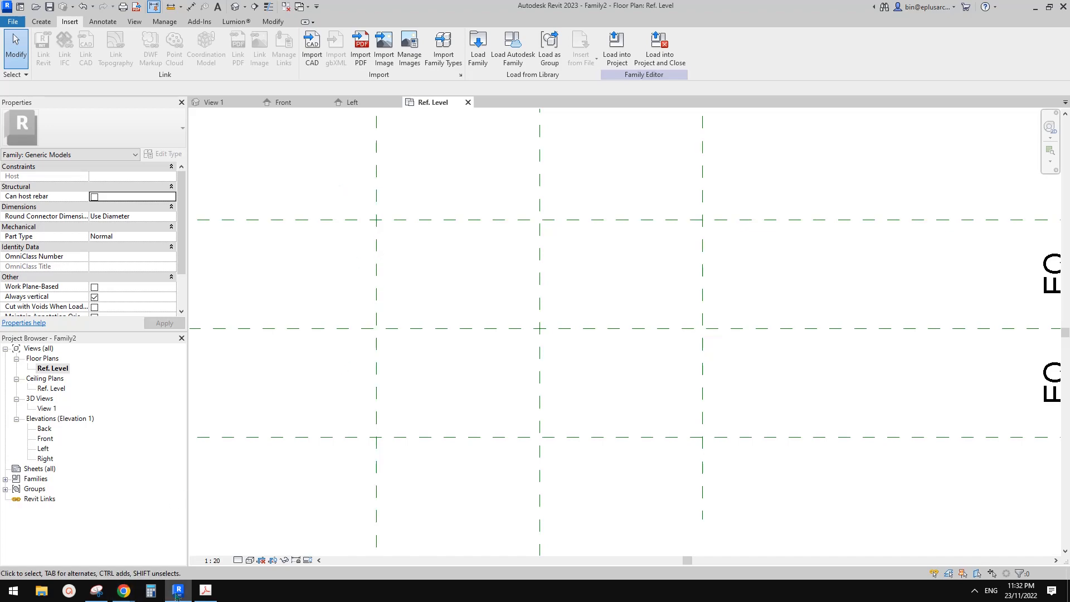
- Switch to the cooktop picture in the Google Docs page and capture the whole cooktop with Snipping Tool
left_click(124, 590)
left_click(96, 591)
left_click(23, 39)
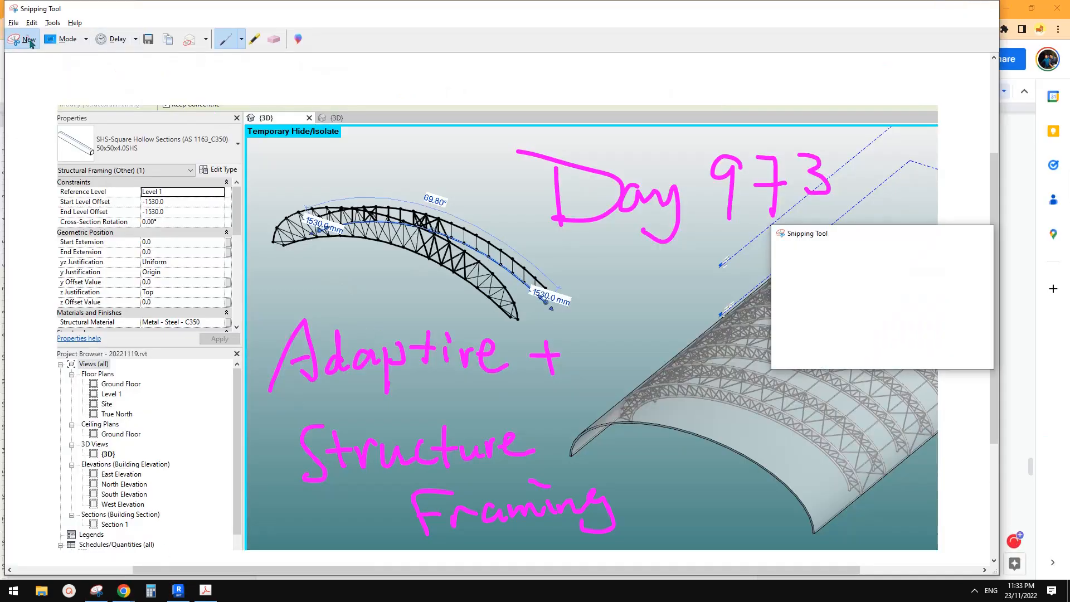
left_click_drag(305, 190, 711, 414)
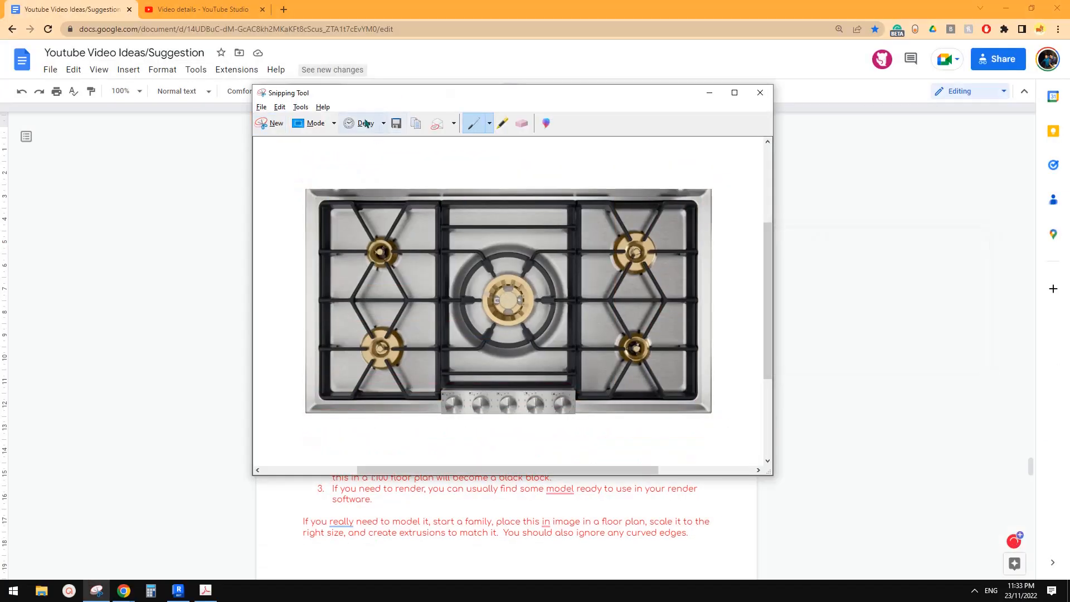
- Save the cooktop snip to the Desktop as a JPEG file named 20221123
left_click(261, 107)
left_click(288, 137)
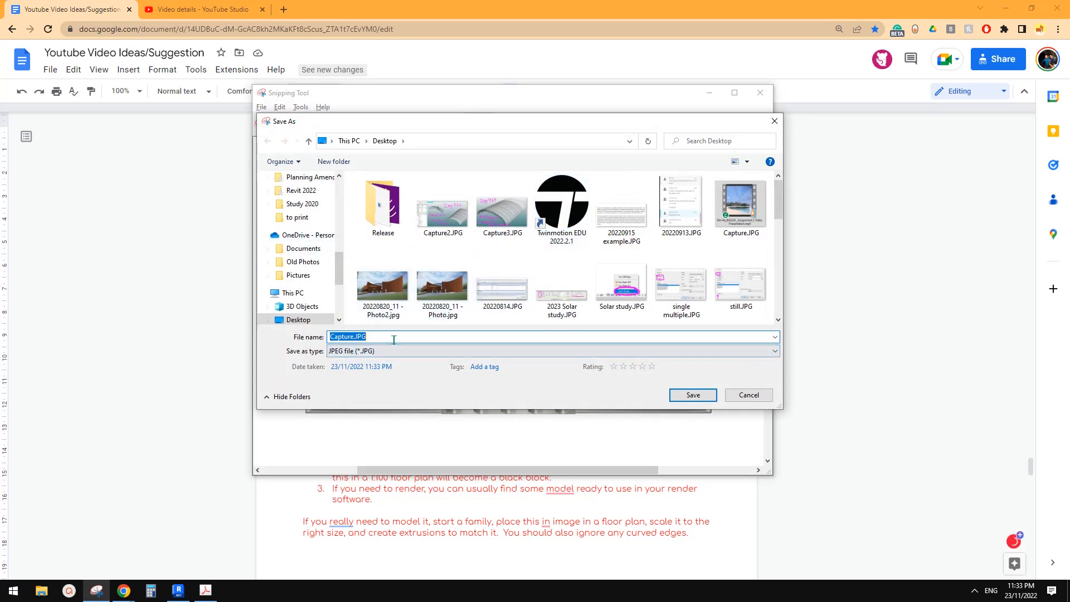
left_click_drag(339, 267, 340, 197)
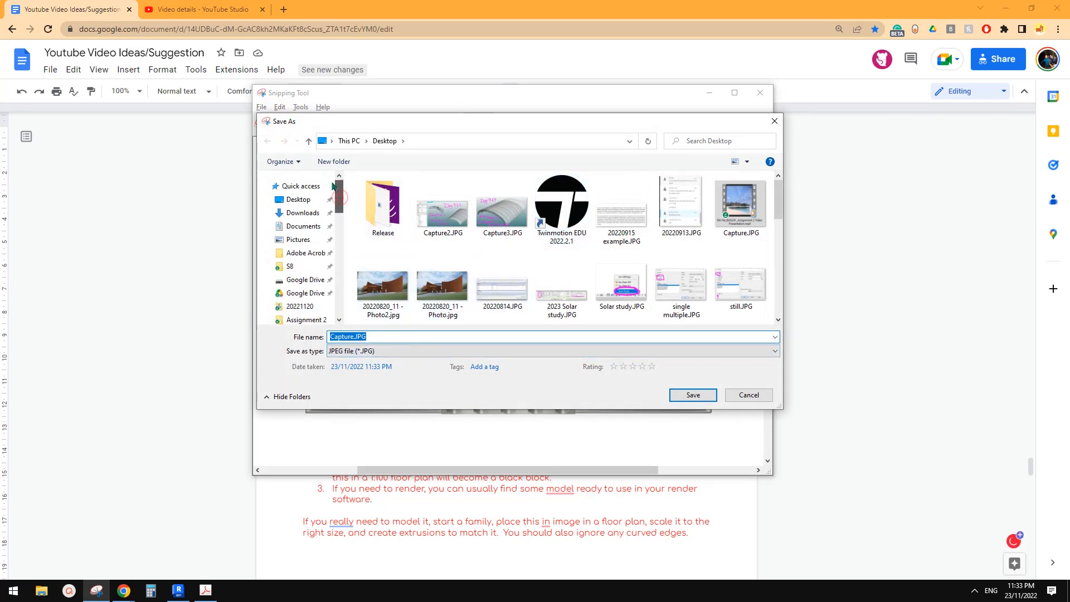
left_click(300, 198)
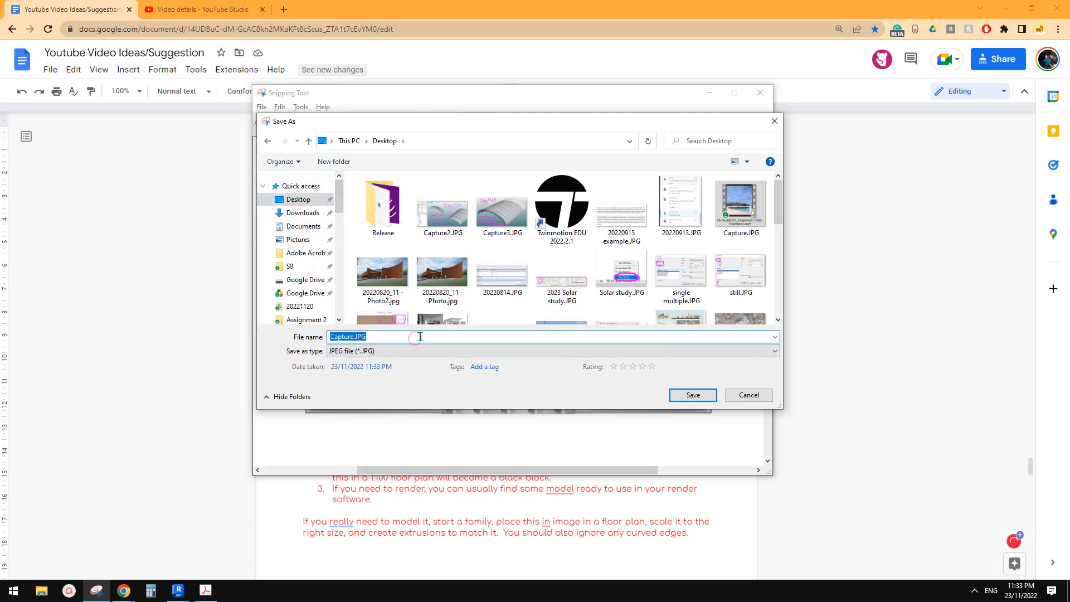
type("20221123")
key("Return")
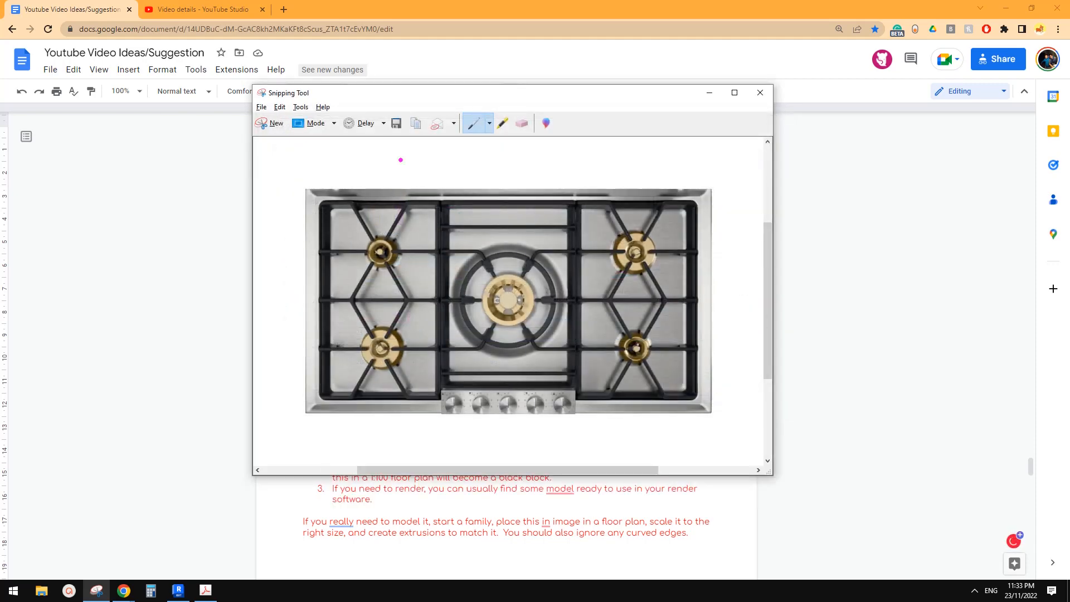
- Switch to Revit, import 20221123.JPG from the Desktop, and place it at the intersection of the centre reference planes
left_click(178, 590)
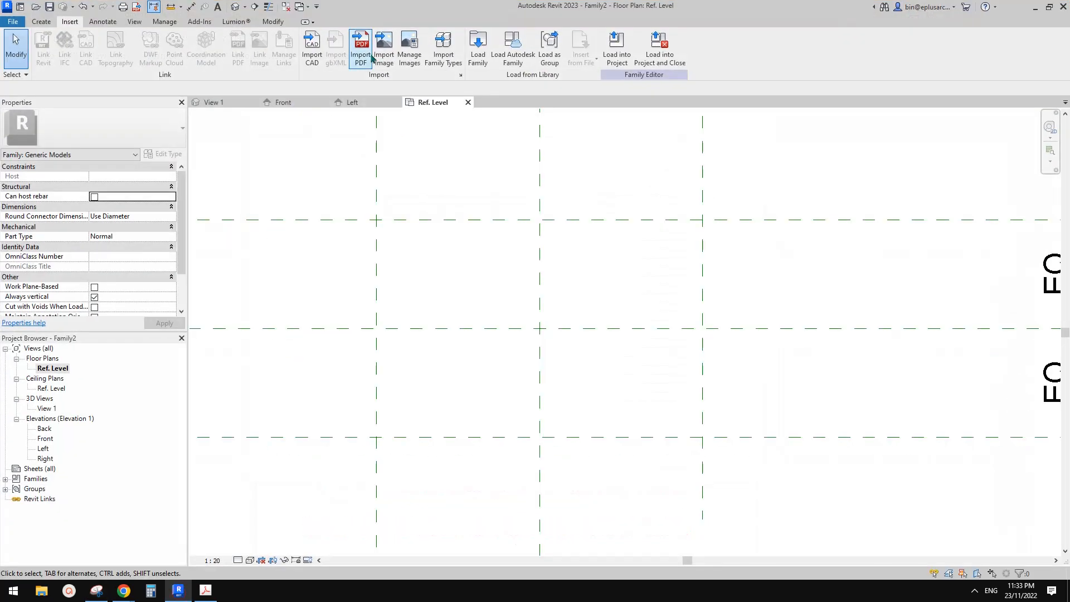
left_click(388, 48)
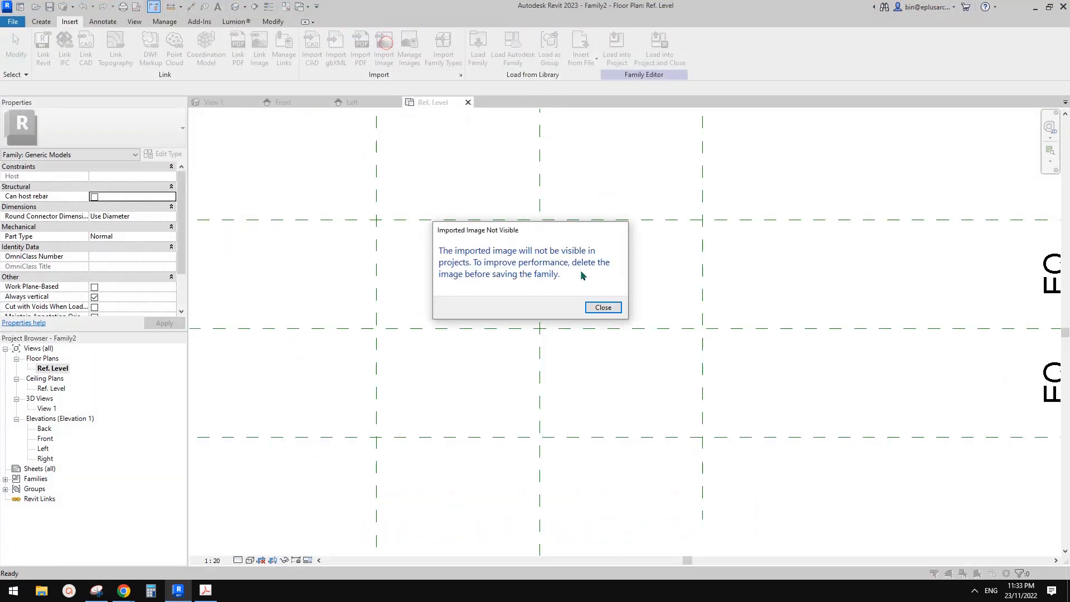
left_click(604, 308)
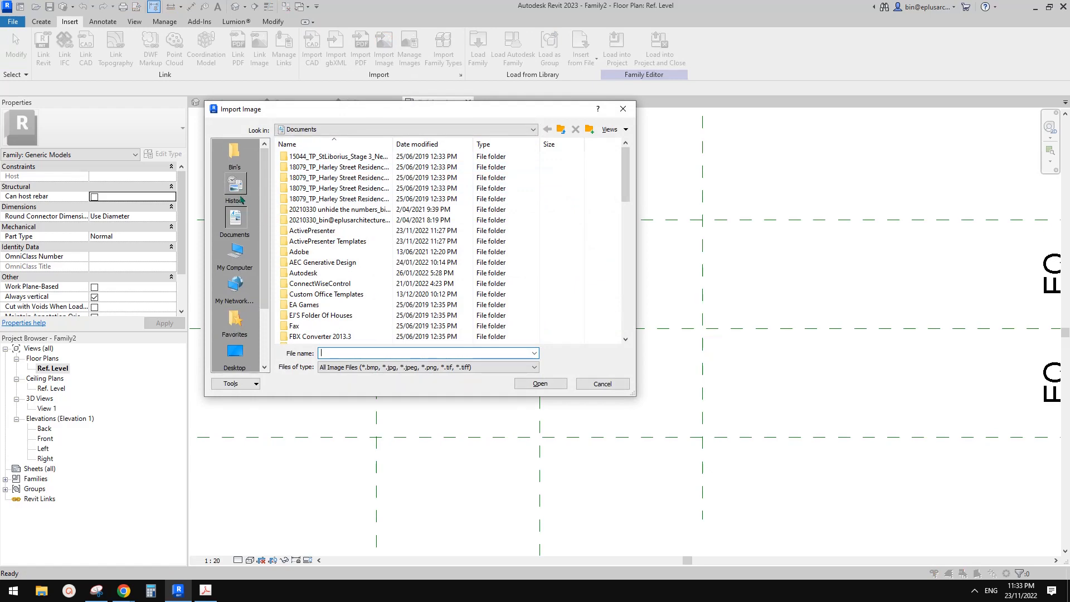
left_click(236, 190)
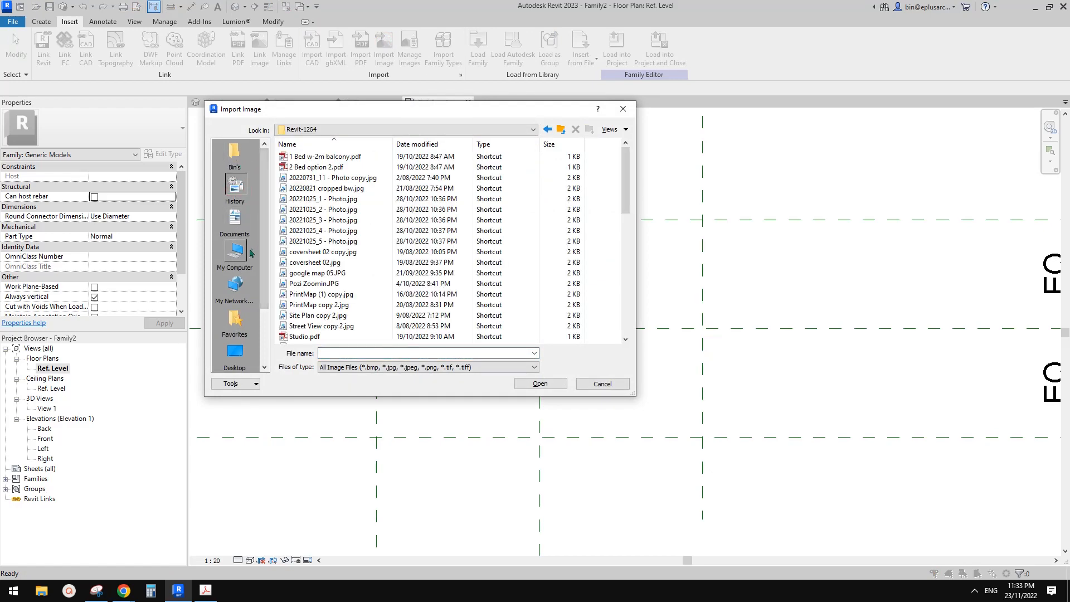
left_click(242, 352)
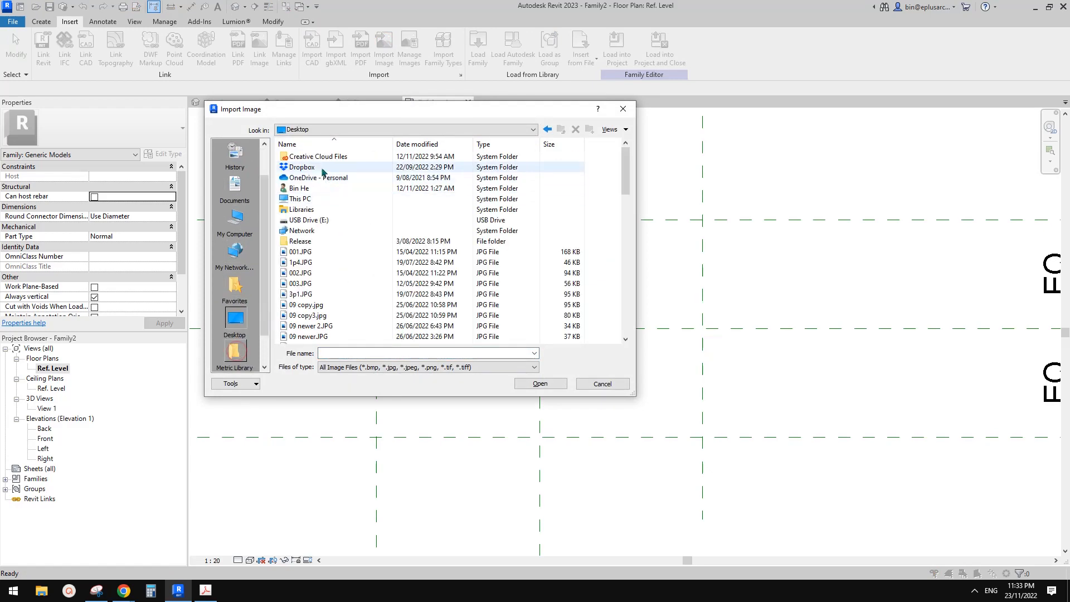
left_click(429, 144)
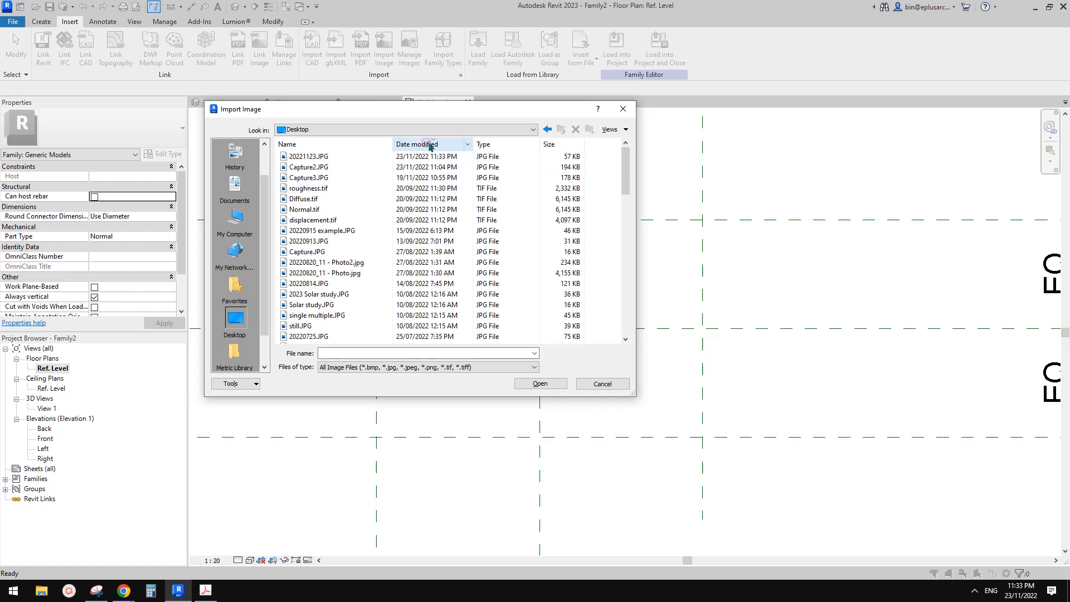
double_click(312, 156)
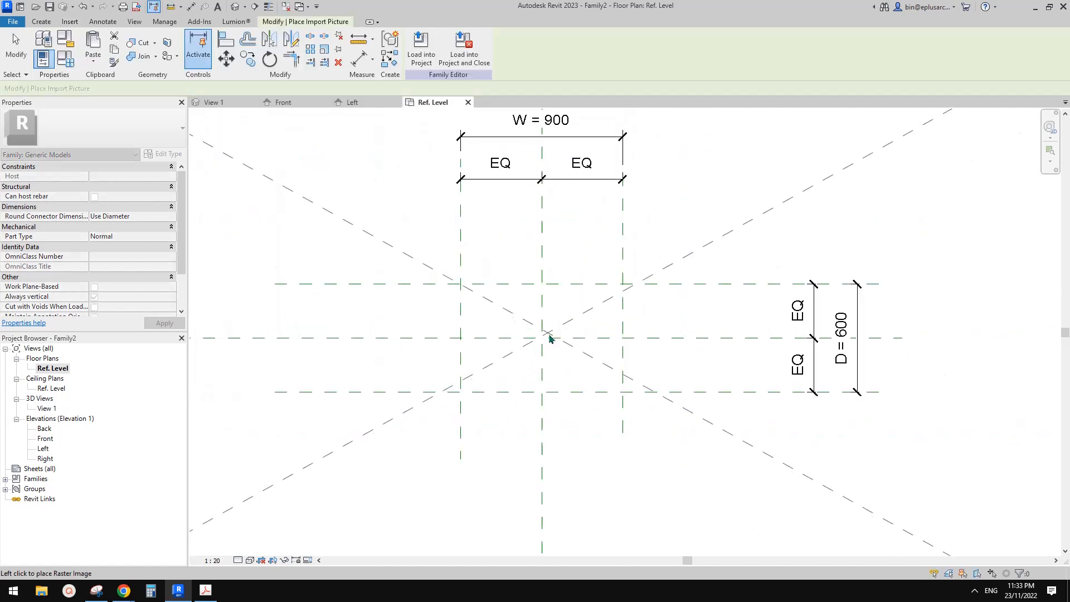
left_click(541, 338)
scroll(541, 338, "down", 3)
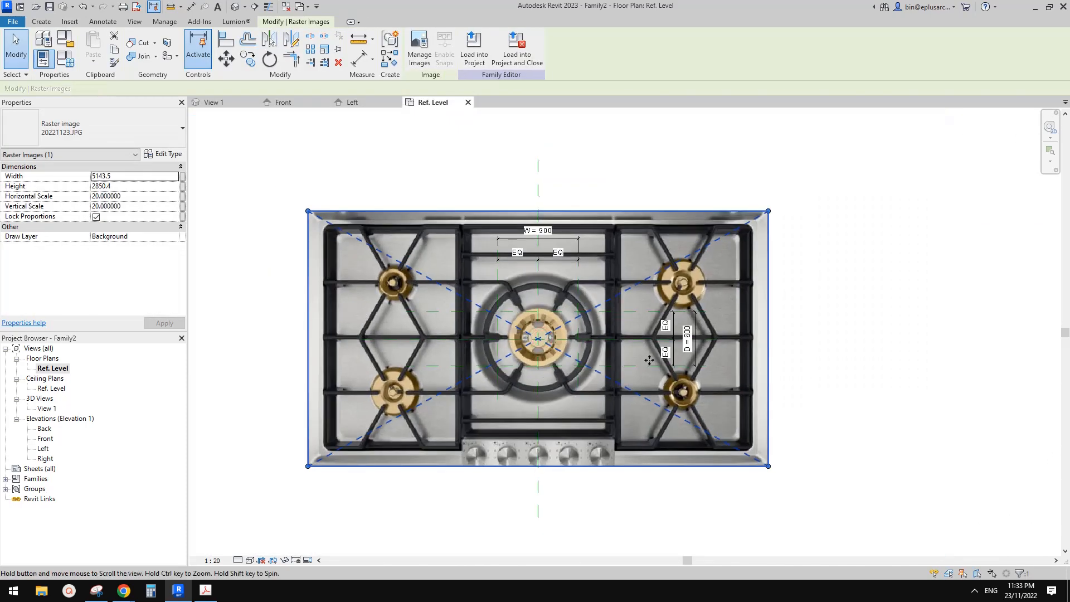
- Move the cooktop image so its back right corner meets the intersection of the right and back reference planes
key("r")
key("e")
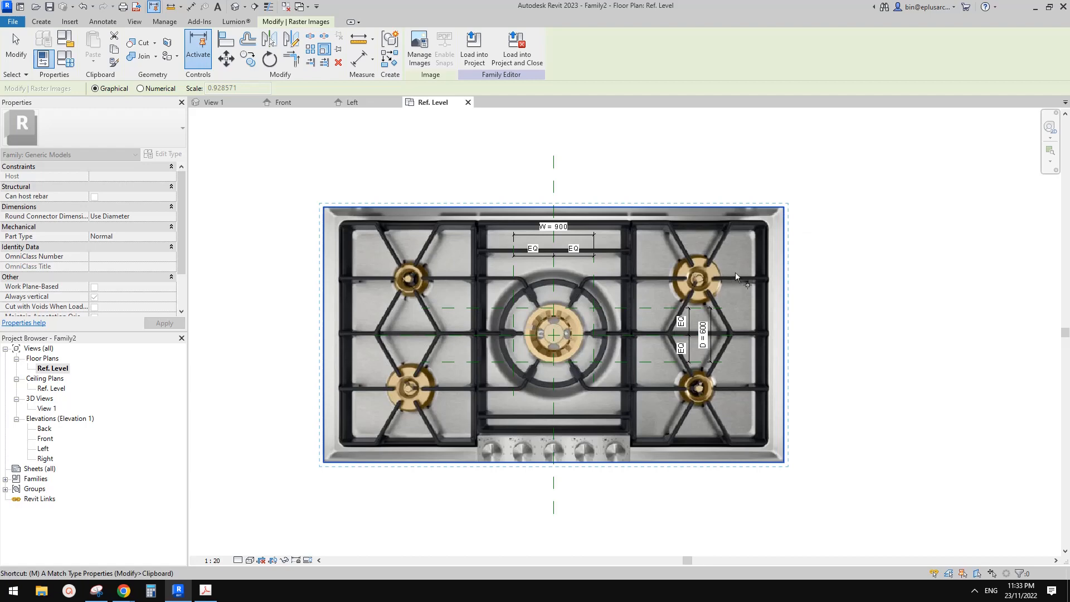
key("m")
key("v")
left_click(784, 208)
left_click(594, 308)
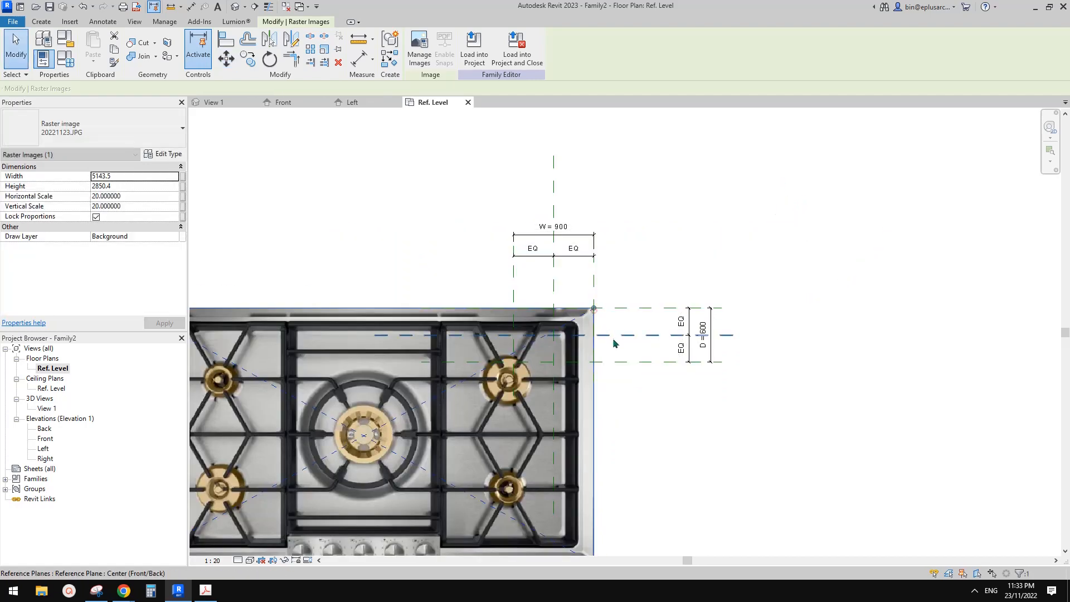
- Scale the image graphically from its back right corner, bringing its front left corner toward the left and front reference planes' intersection
key("r")
key("e")
left_click(594, 309)
scroll(580, 346, "down", 1)
middle_click_drag(589, 358, 869, 284)
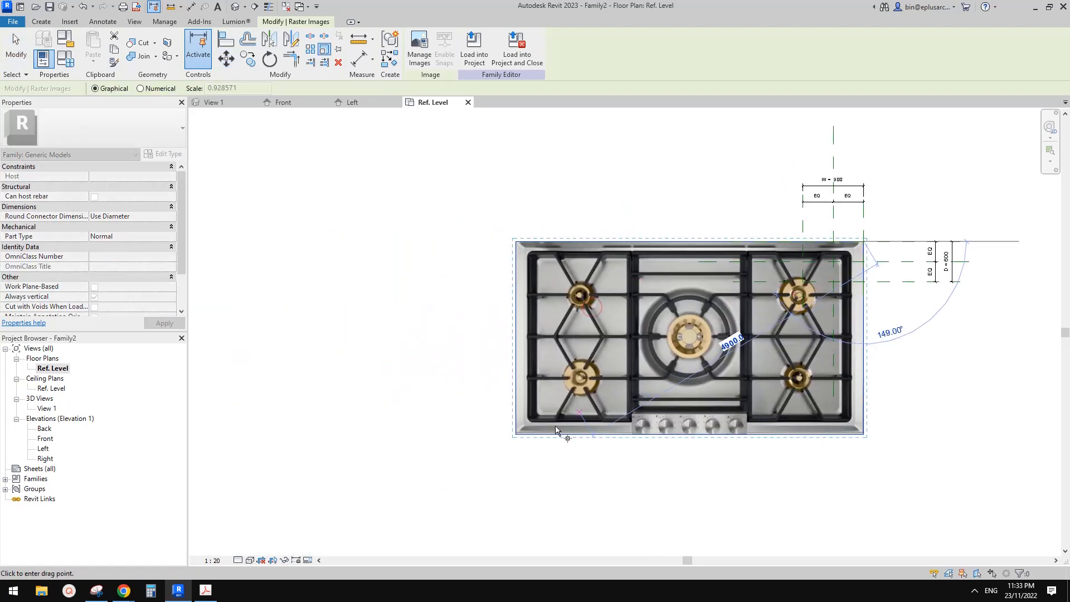
left_click(517, 433)
left_click(801, 279)
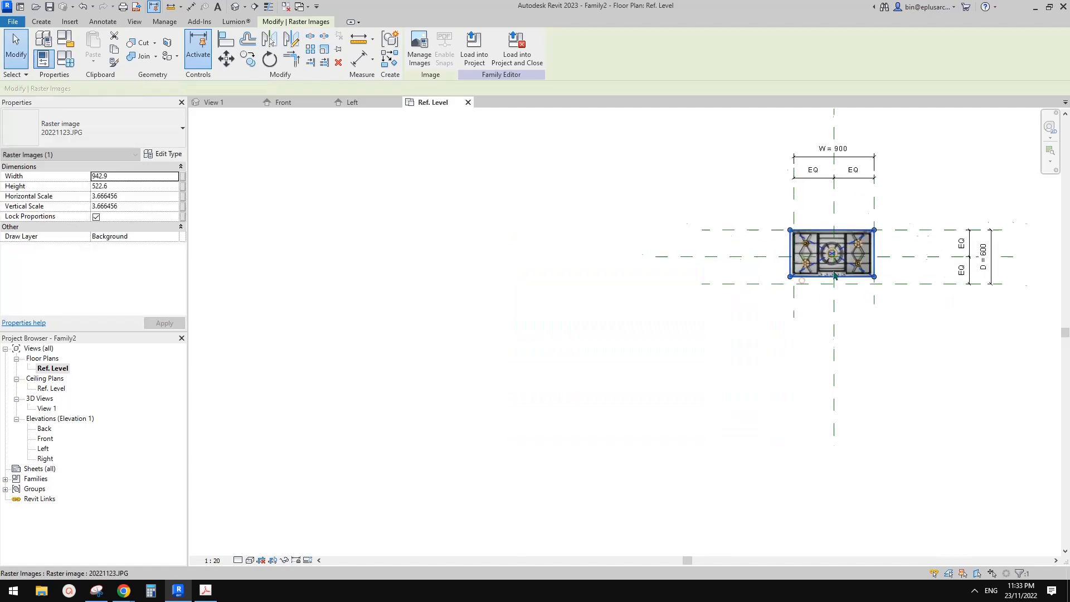
scroll(775, 290, "up", 4)
key("Escape")
- Scale the image again from its back right corner so its width fits between the left and right reference planes
left_click(770, 313)
middle_click_drag(769, 313, 748, 318)
left_click_drag(701, 318, 707, 328)
key("Escape")
scroll(752, 181, "up", 1)
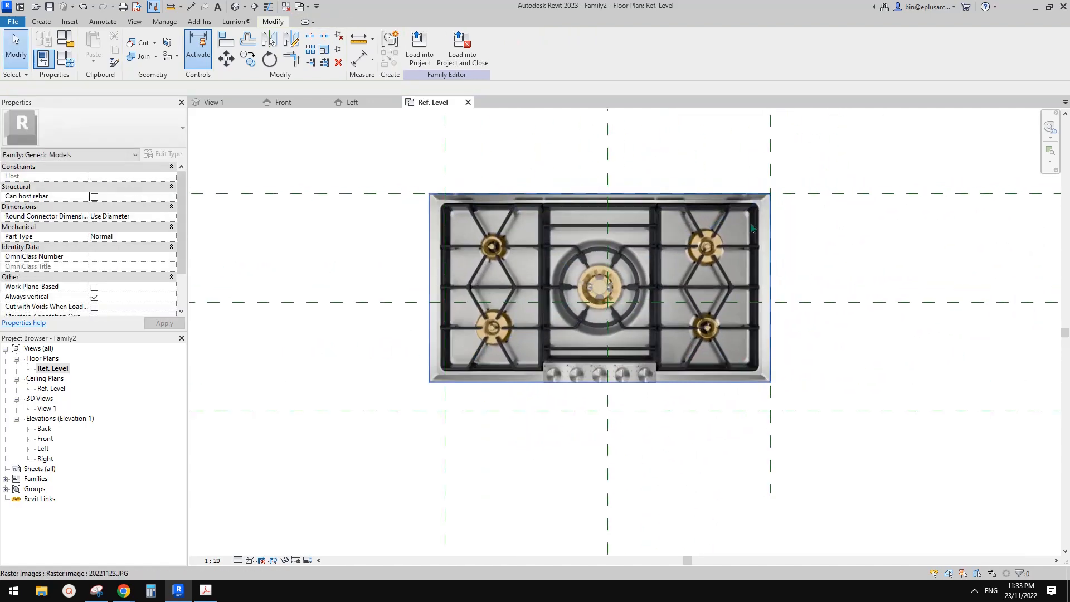
left_click(751, 207)
key("r")
key("e")
left_click(771, 194)
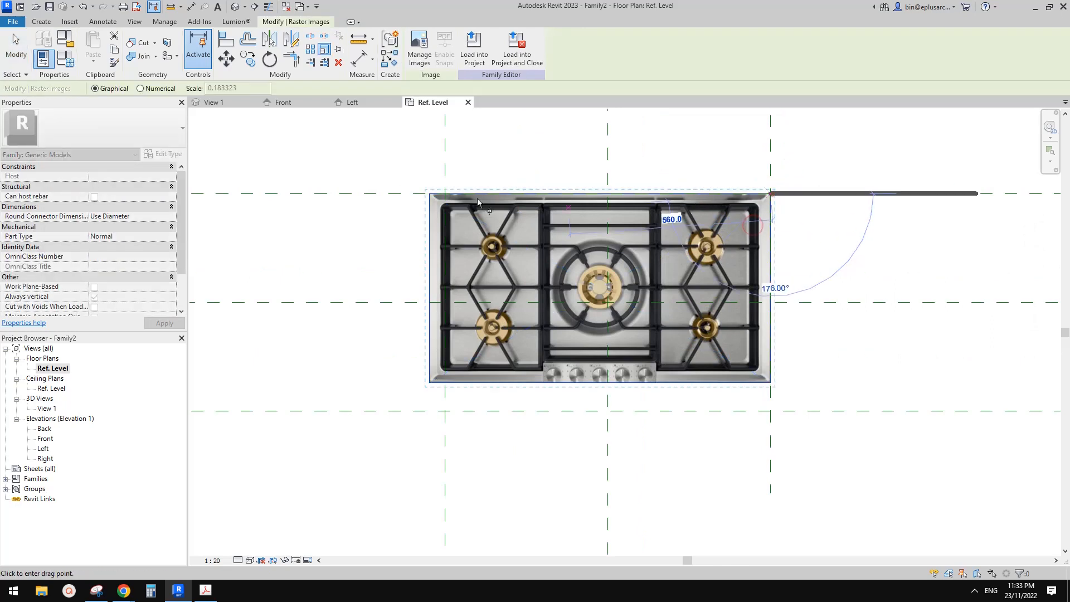
left_click(445, 194)
key("Escape")
middle_click_drag(580, 331, 503, 312)
scroll(562, 322, "down", 1)
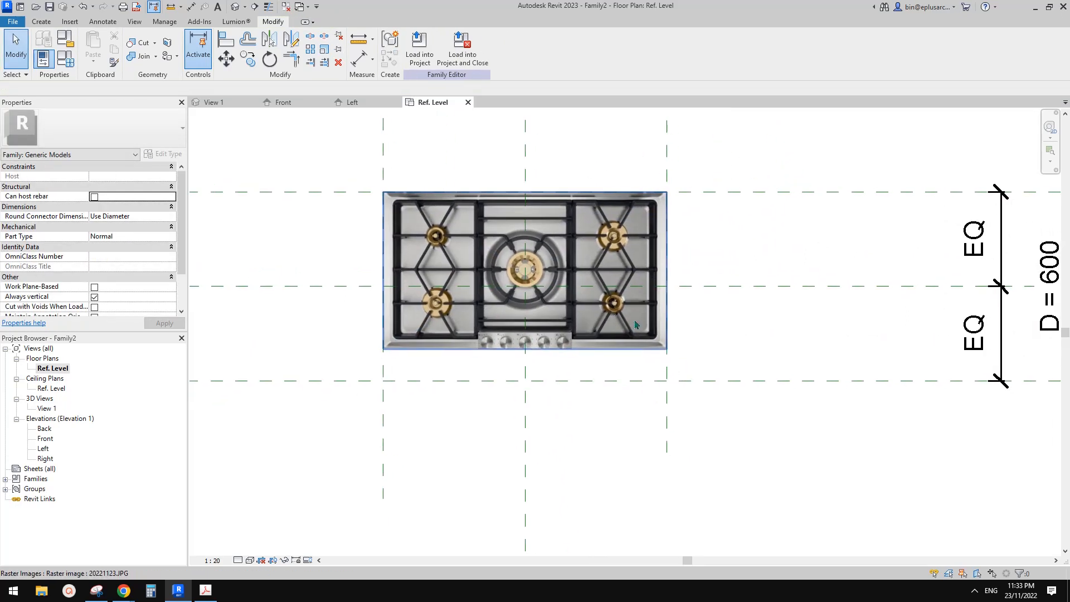
- Nudge the cooktop image toward the front so it sits roughly midway between the back and front reference planes
middle_click_drag(1037, 292, 981, 294)
left_click(613, 325)
middle_click_drag(613, 325, 578, 299)
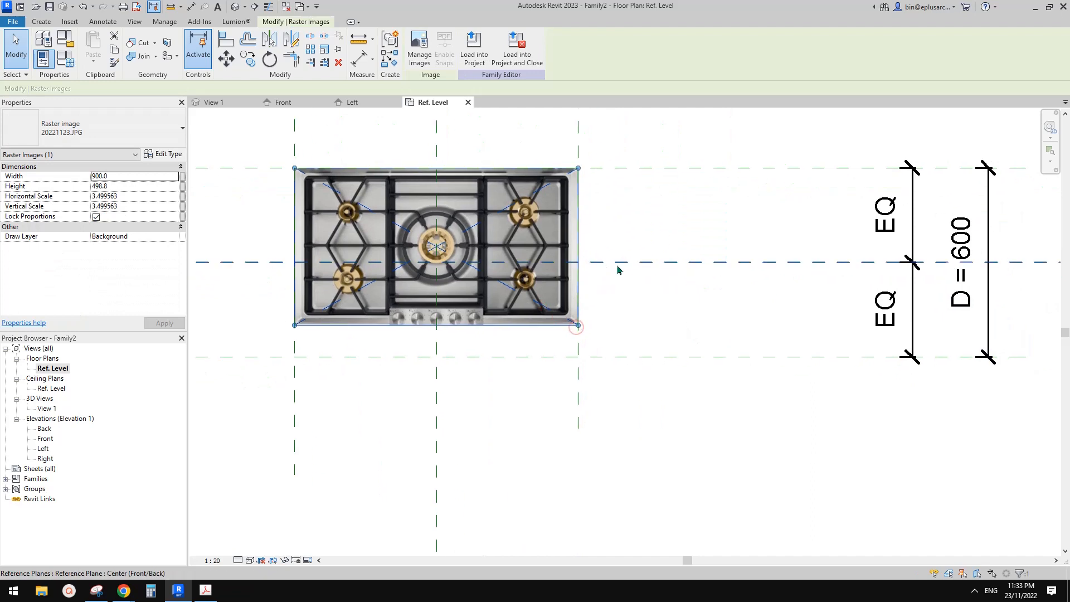
key("Escape")
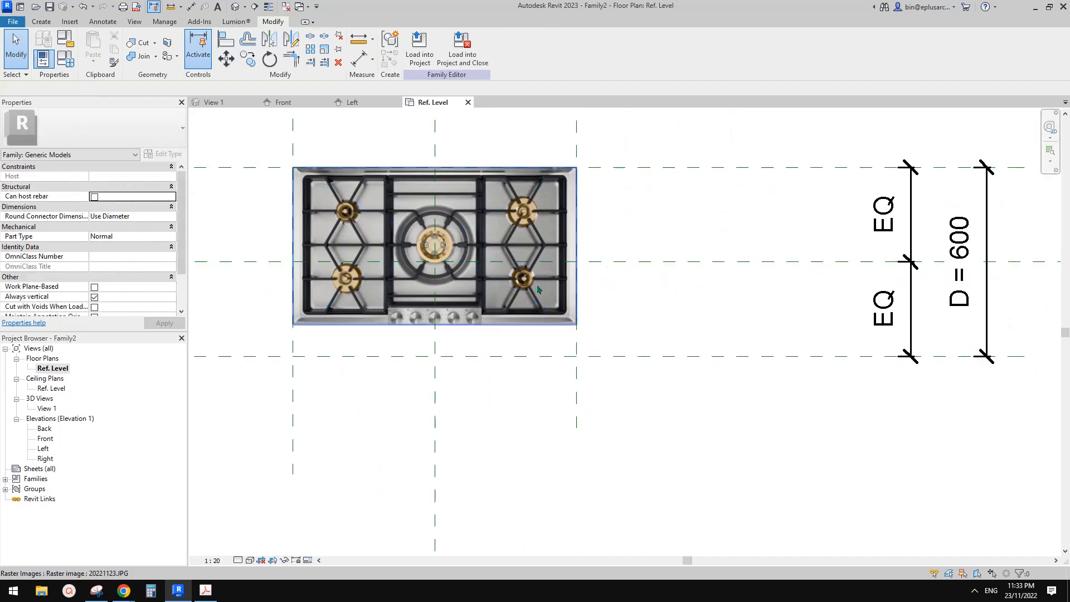
left_click(541, 293)
left_click_drag(549, 291, 557, 300)
key("Down")
key("Down")
key("Down")
key("Down")
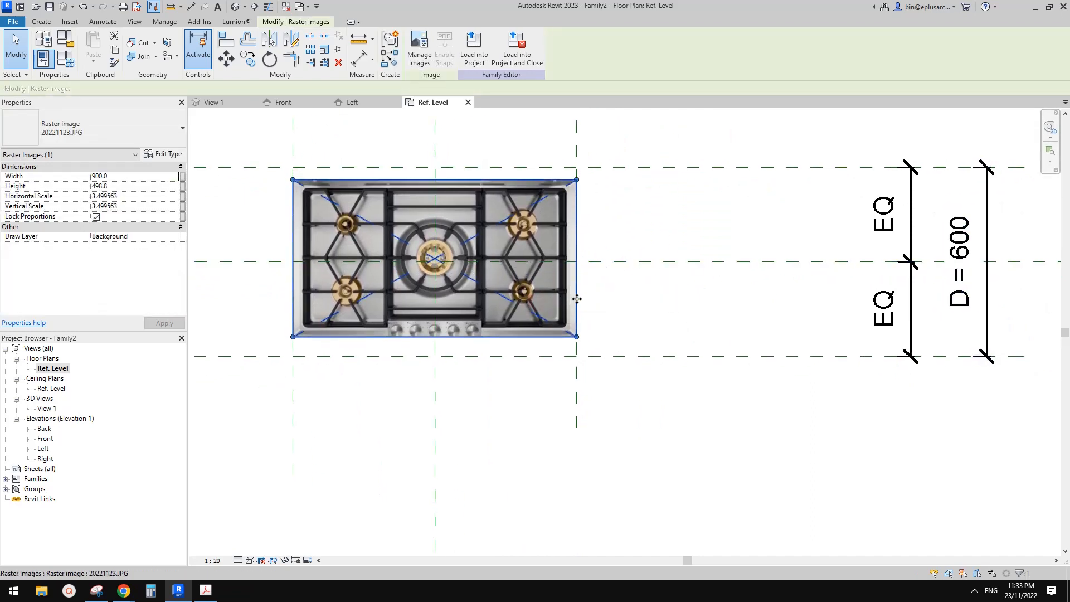
left_click(686, 254)
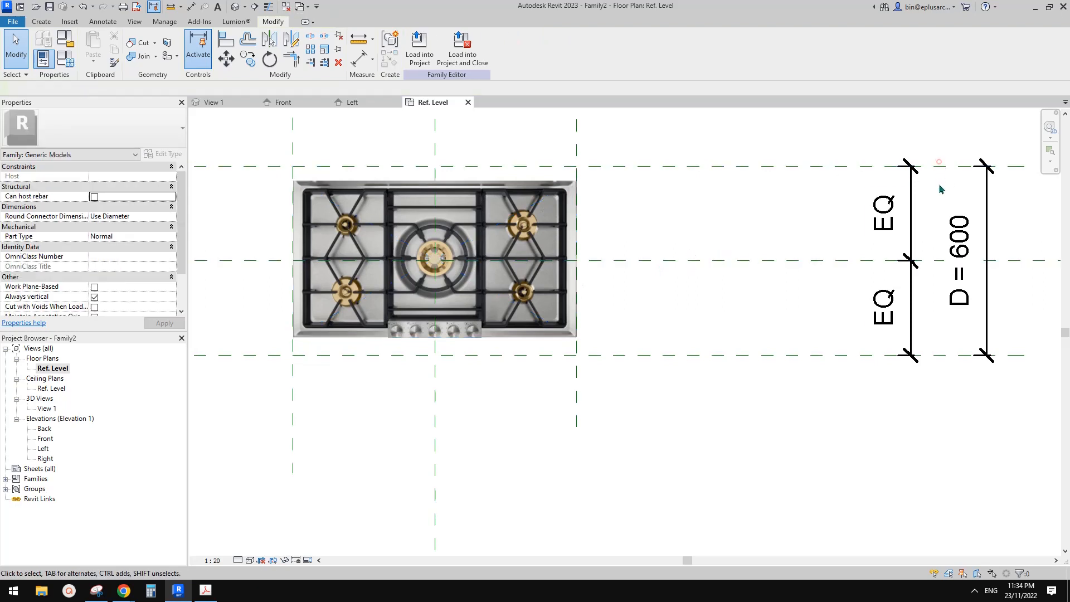
- Set the back reference plane's distance from the centre reference plane to 250 mm
left_click(938, 166)
left_click(806, 214)
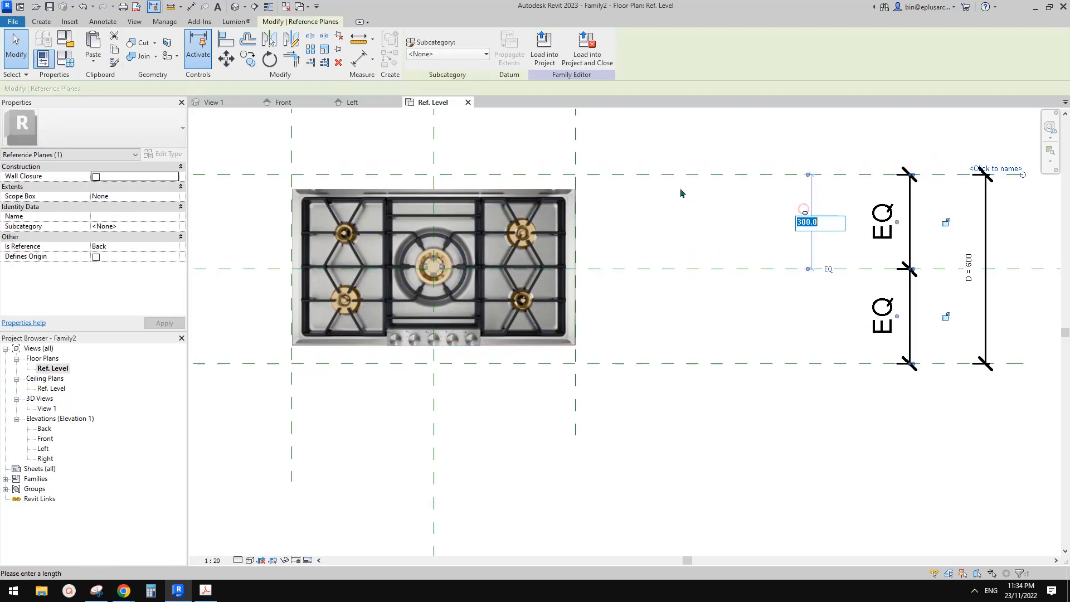
type("250")
key("Return")
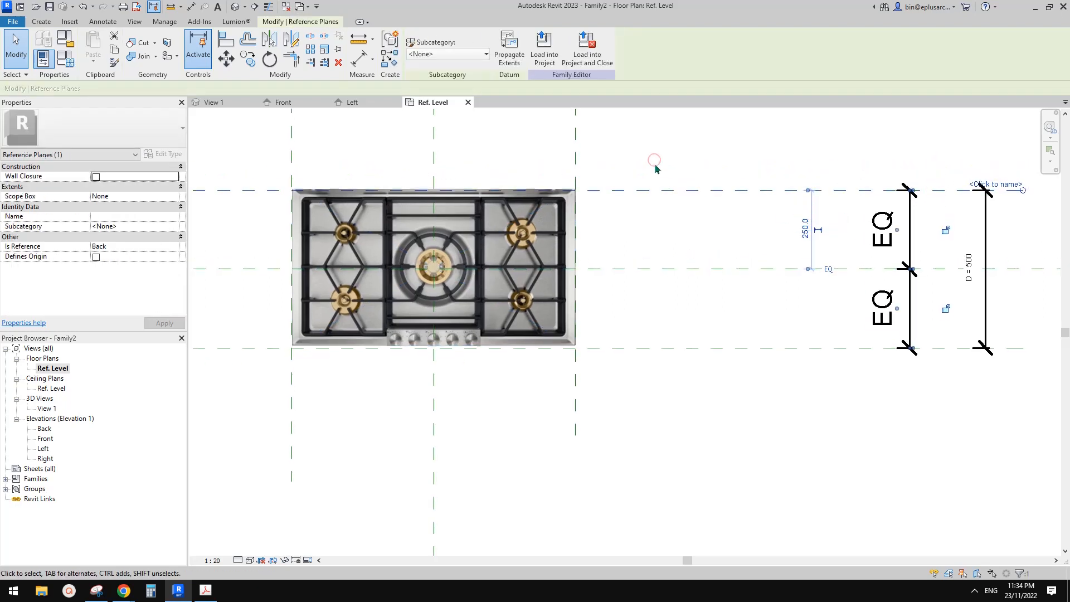
left_click(581, 250)
scroll(582, 240, "up", 2)
middle_click_drag(582, 239, 640, 233)
scroll(587, 228, "down", 3)
key("Escape")
- Examine how the cooktop image's edges fit against the left, right, back and front reference planes
middle_click_drag(566, 218, 613, 257)
scroll(665, 224, "up", 3)
scroll(675, 246, "down", 1)
middle_click_drag(537, 287, 516, 296)
scroll(613, 314, "down", 1)
middle_click_drag(689, 319, 771, 326)
scroll(718, 288, "down", 1)
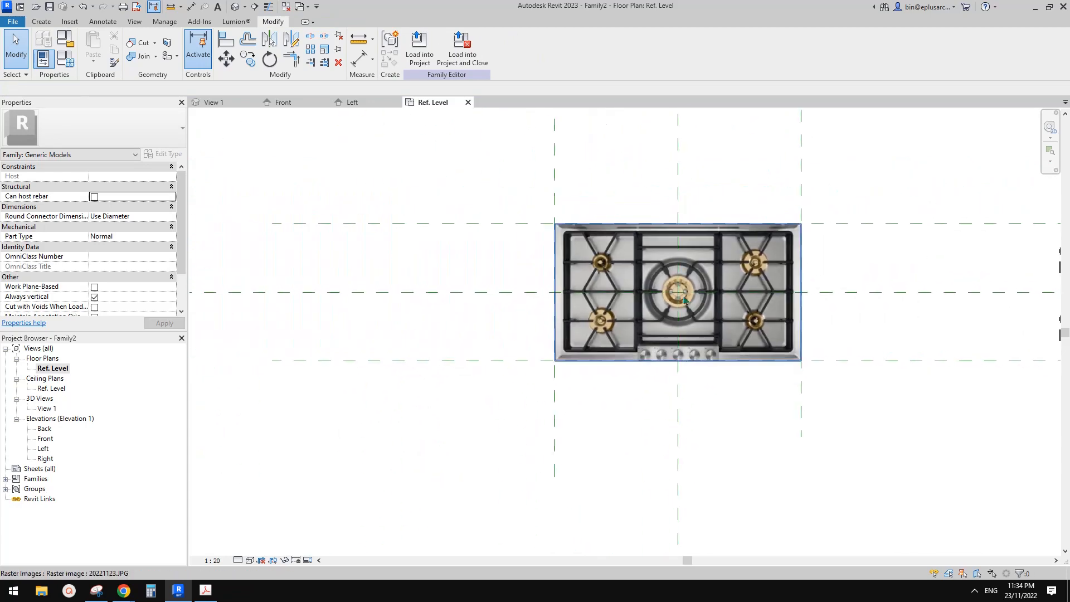
scroll(711, 290, "up", 1)
middle_click_drag(706, 292, 575, 315)
scroll(679, 287, "up", 2)
scroll(552, 329, "up", 1)
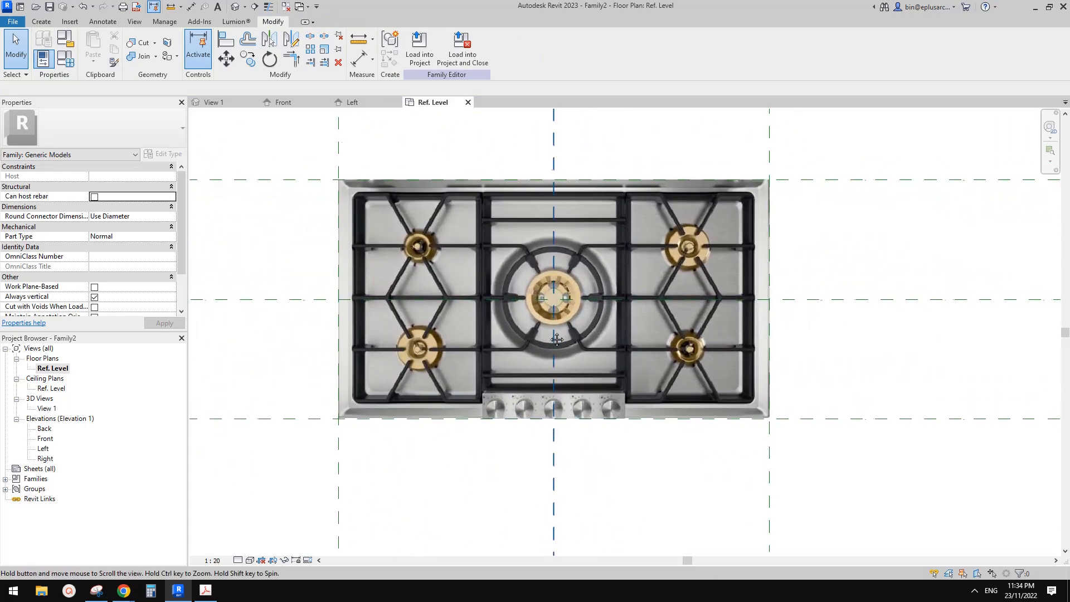
middle_click_drag(484, 357, 515, 345)
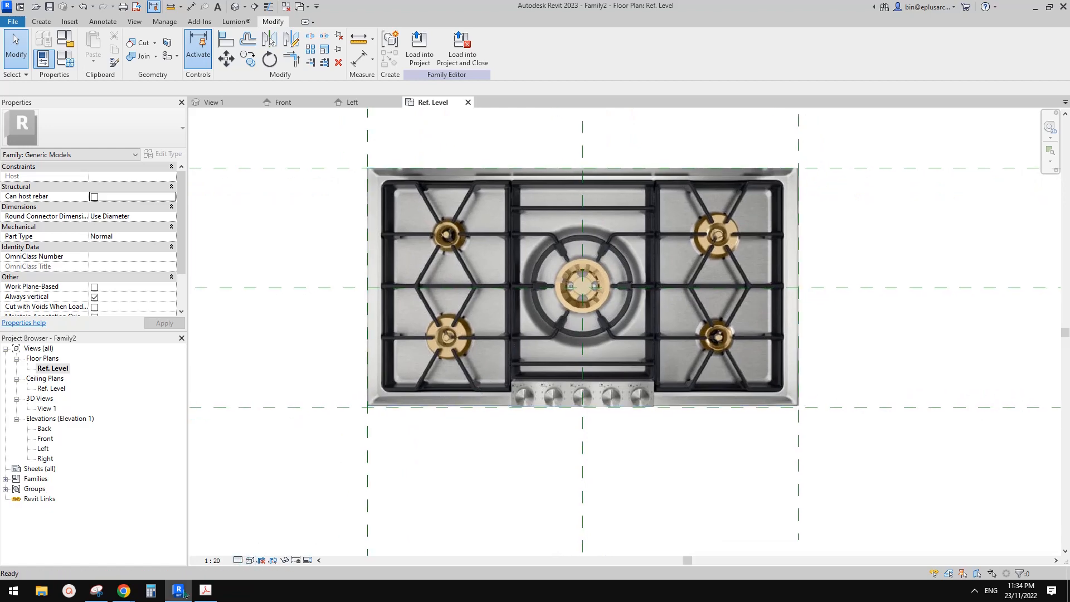
middle_click_drag(451, 425, 457, 432)
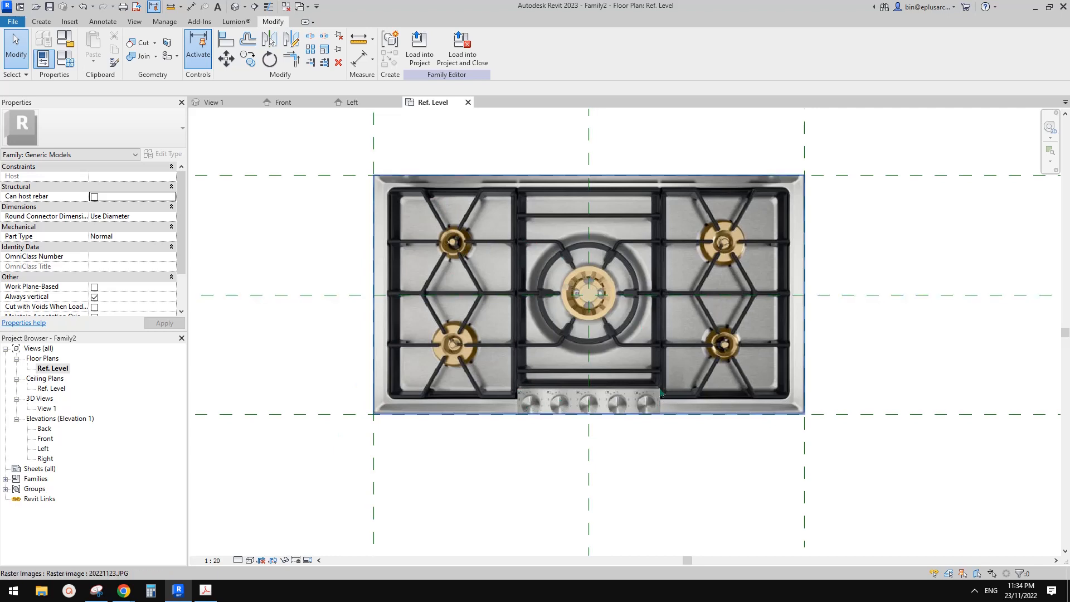
middle_click_drag(663, 378, 636, 375)
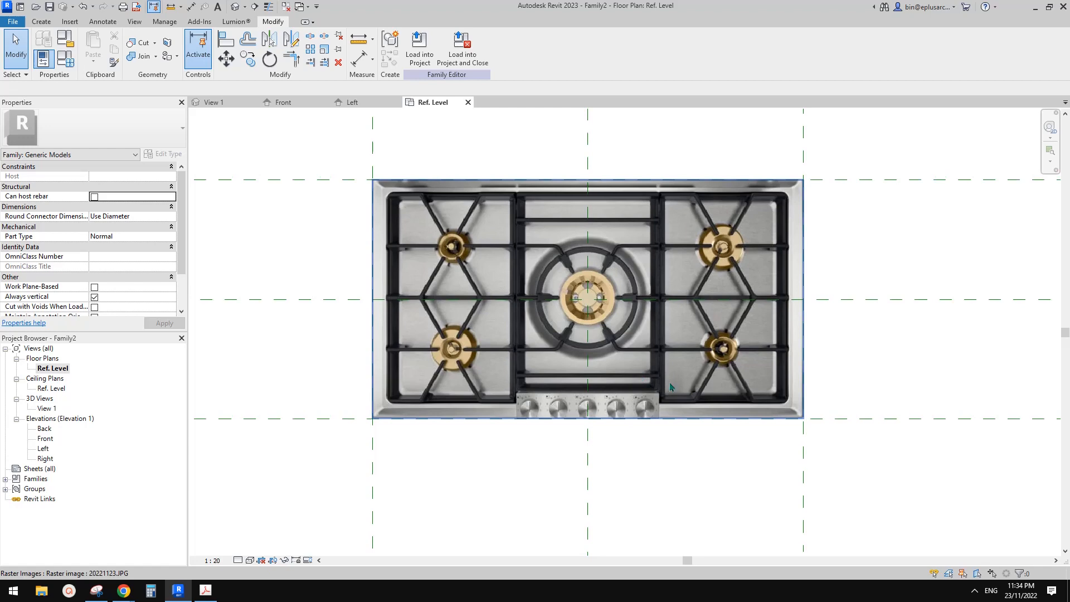
scroll(530, 379, "down", 1)
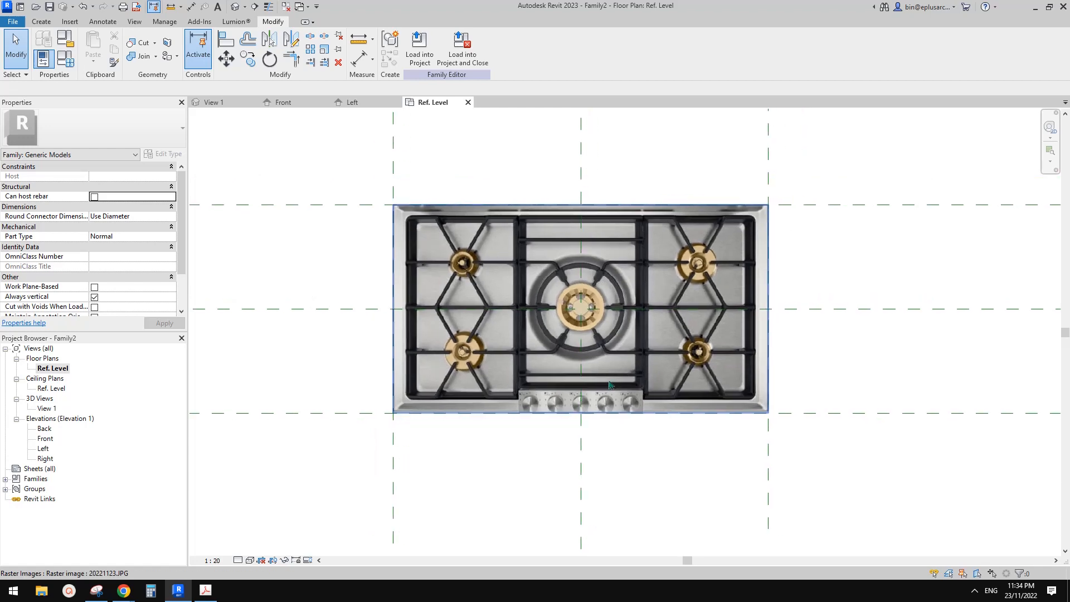
- Inspect the cooktop image's width, height and scale properties
left_click(503, 406)
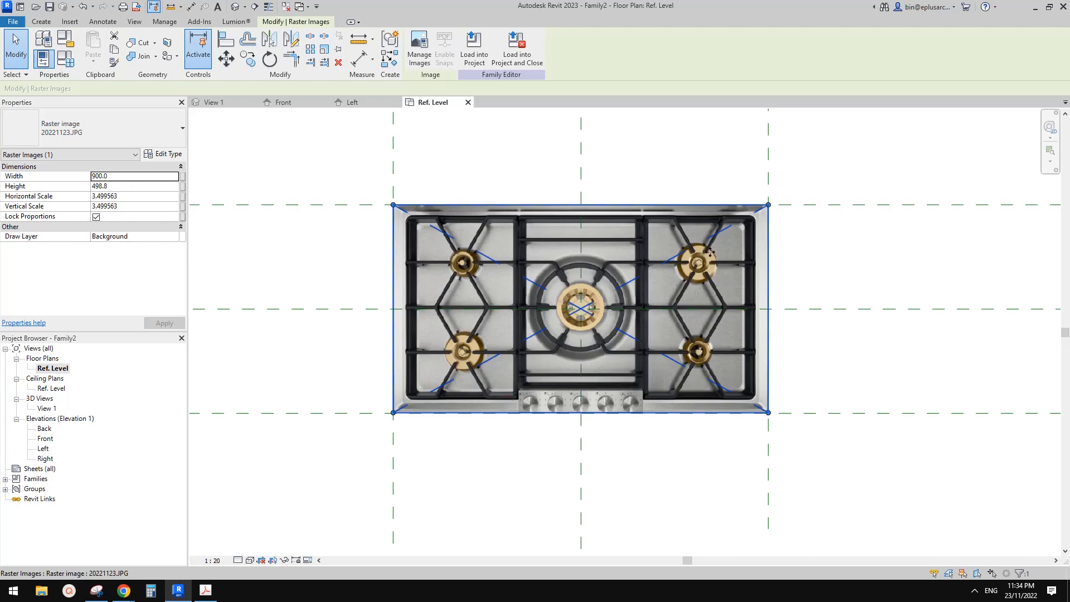
middle_click_drag(650, 300, 632, 295)
key("Escape")
left_click(662, 333)
middle_click_drag(683, 336, 646, 320)
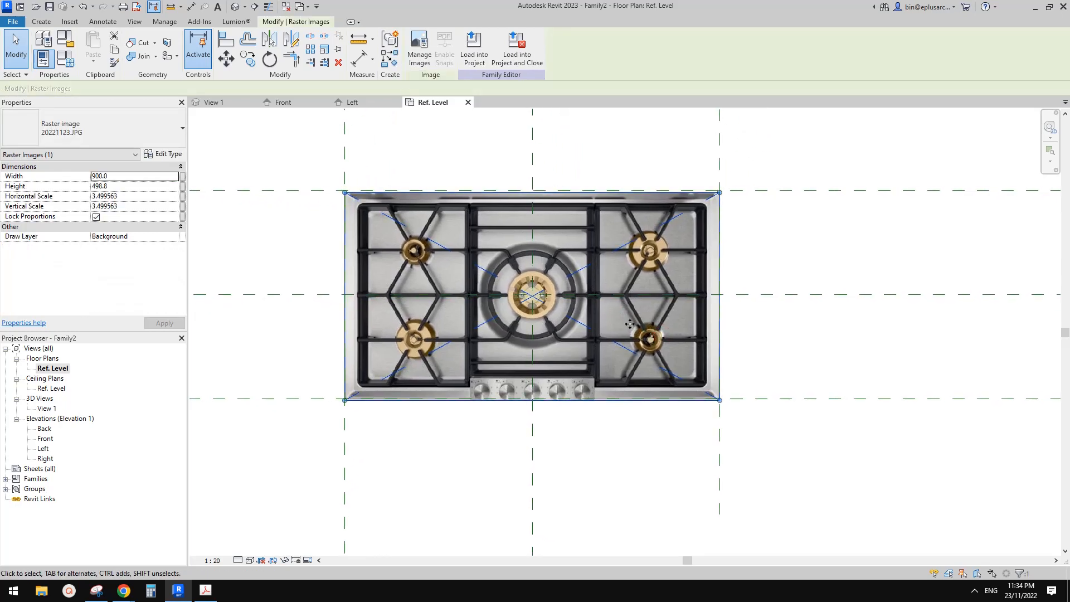
middle_click_drag(643, 327, 743, 323)
key("Escape")
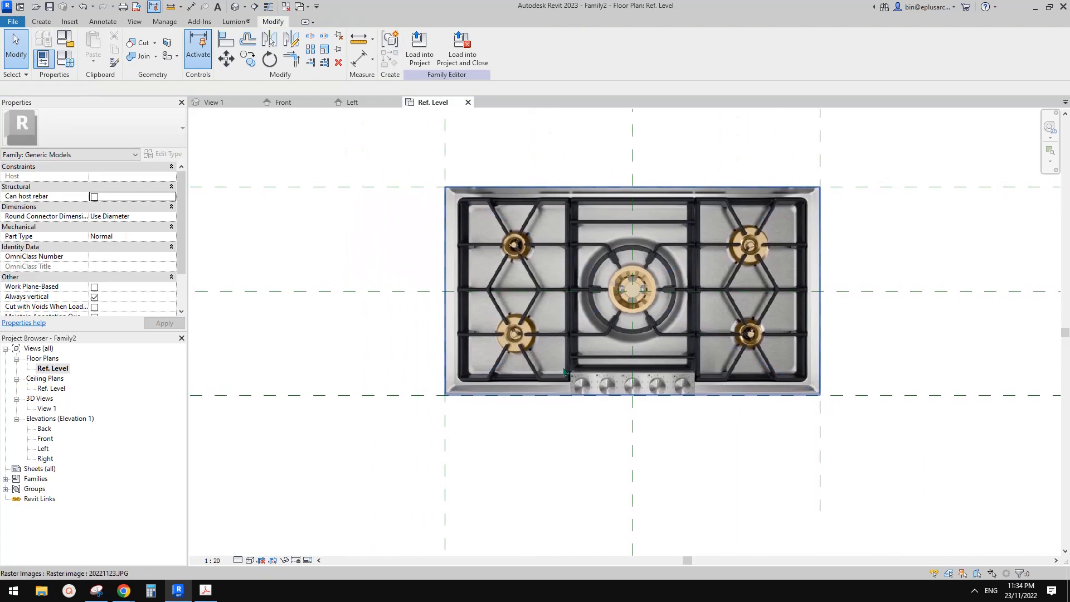
- Review the detail level options available for the floor plan view
left_click(240, 561)
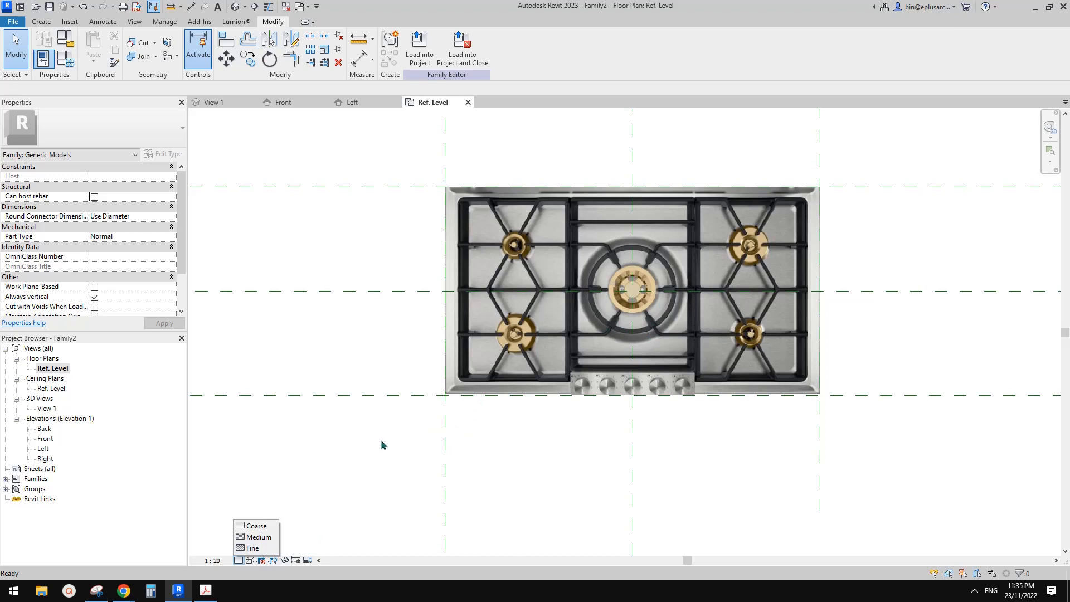
left_click(352, 483)
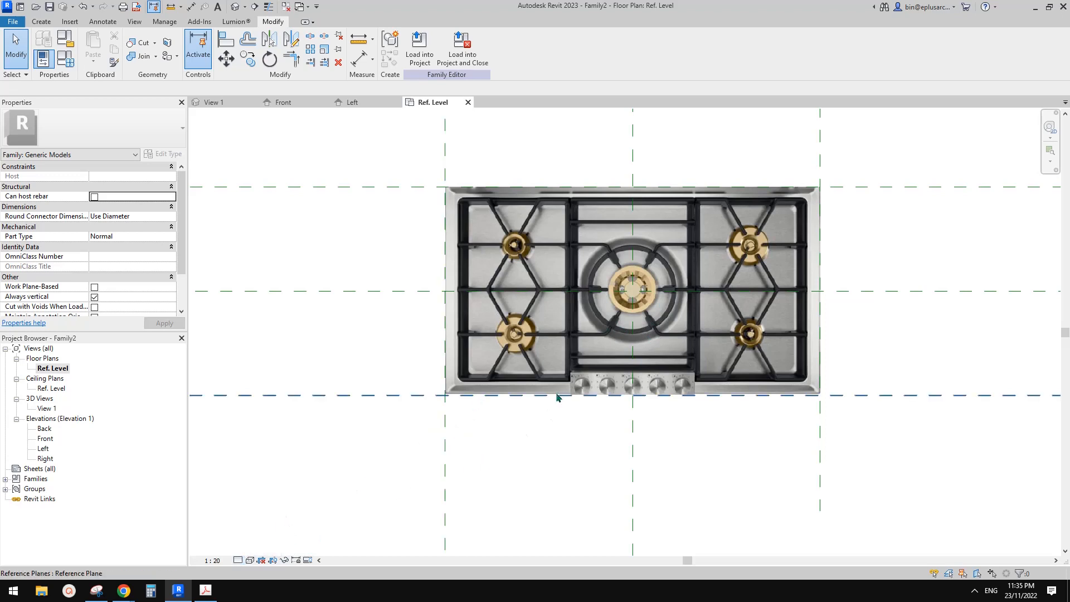
middle_click_drag(488, 467, 439, 462)
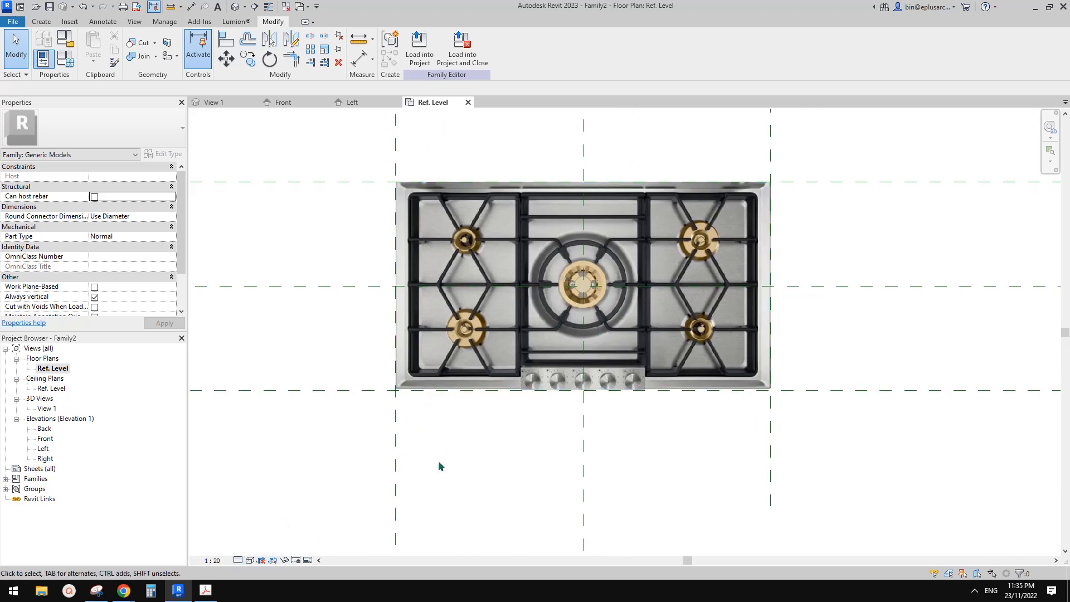
left_click(240, 562)
left_click(522, 436)
middle_click_drag(509, 439, 514, 441)
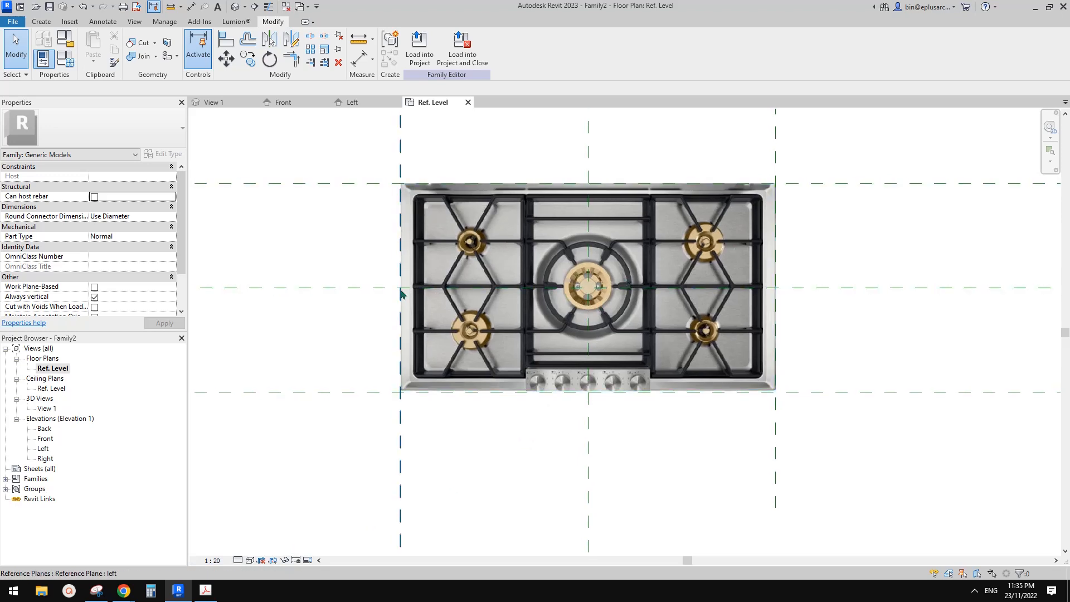
- Sketch a rectangular extrusion profile around the cooktop image, locking its left, back and right sides to the reference planes
middle_click_drag(271, 111, 288, 120)
left_click(41, 22)
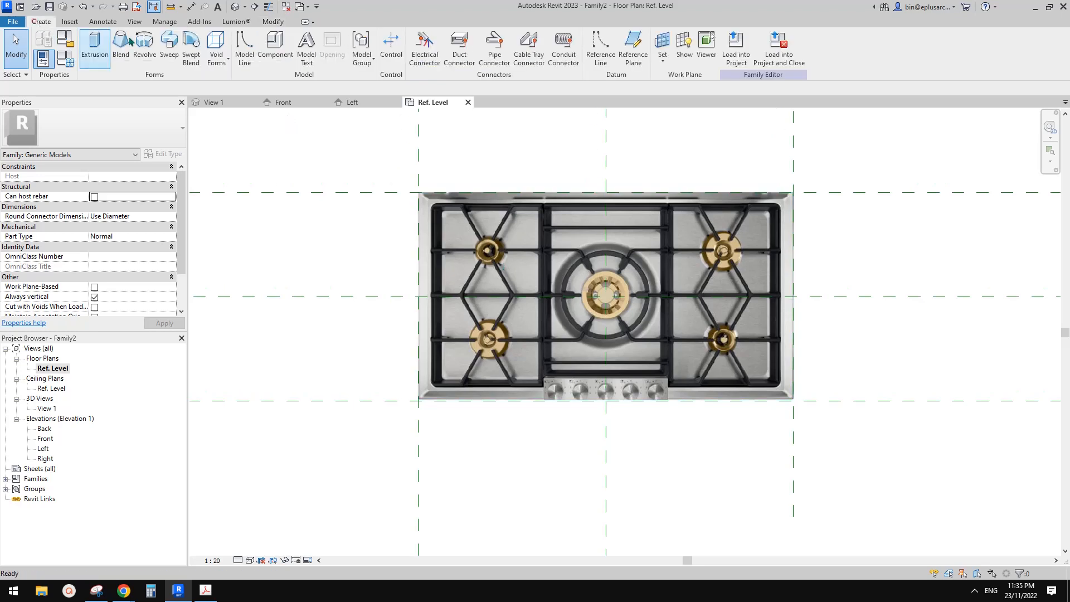
left_click(96, 43)
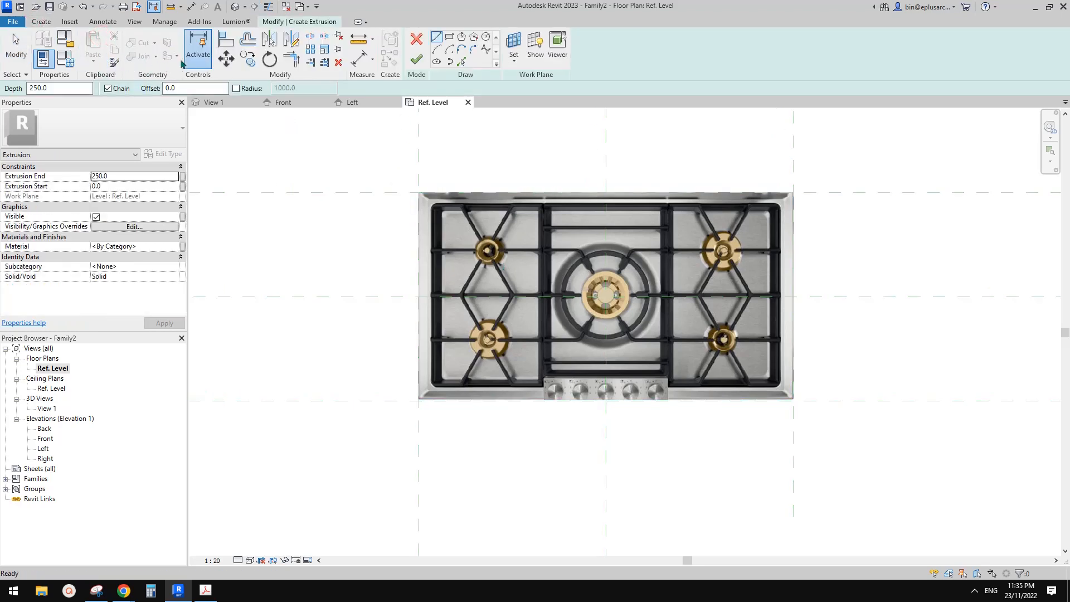
left_click(449, 36)
left_click(419, 193)
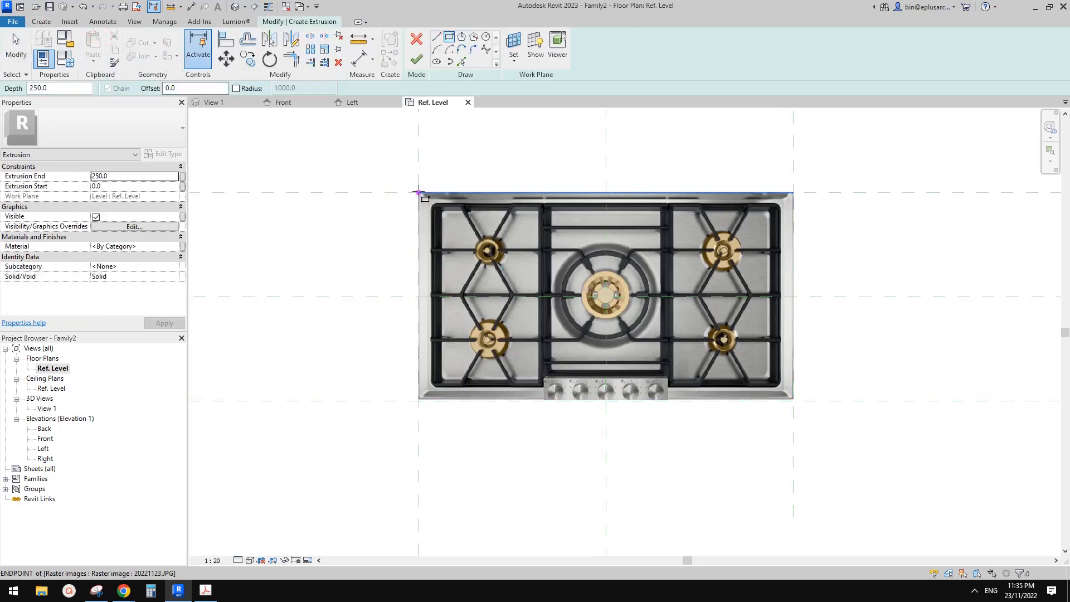
left_click(793, 400)
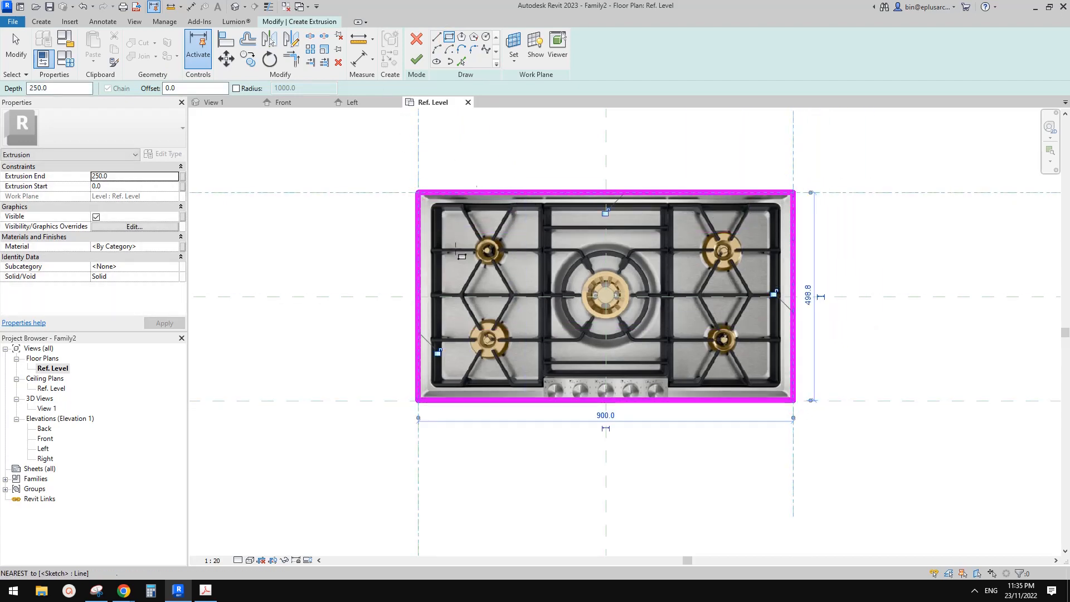
left_click(438, 352)
left_click(603, 213)
left_click(774, 294)
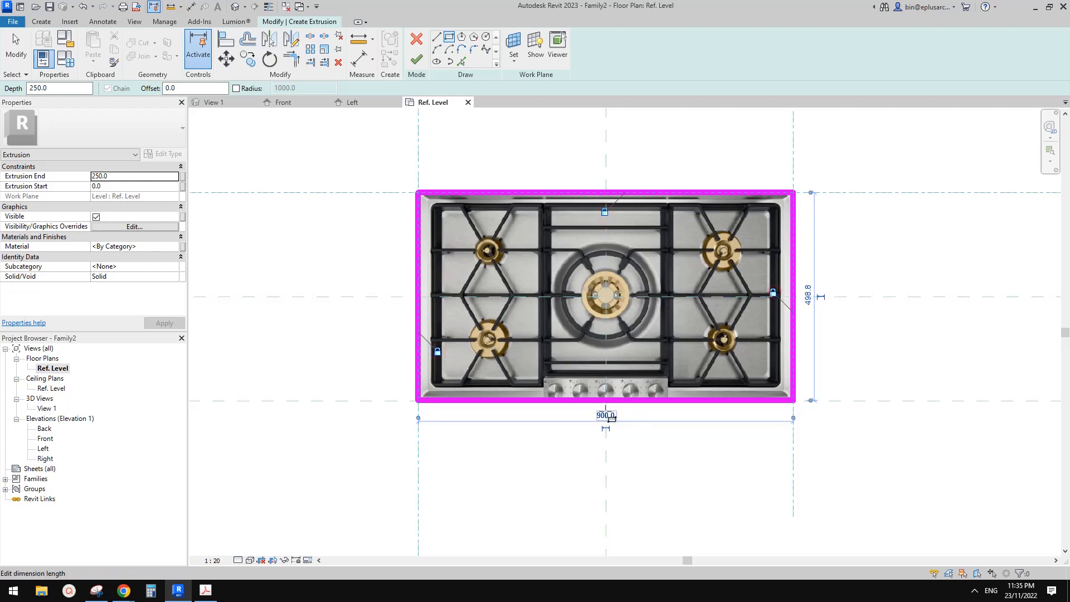
- Move the front line of the extrusion sketch onto the front reference plane
key("Escape")
key("Escape")
left_click(671, 400)
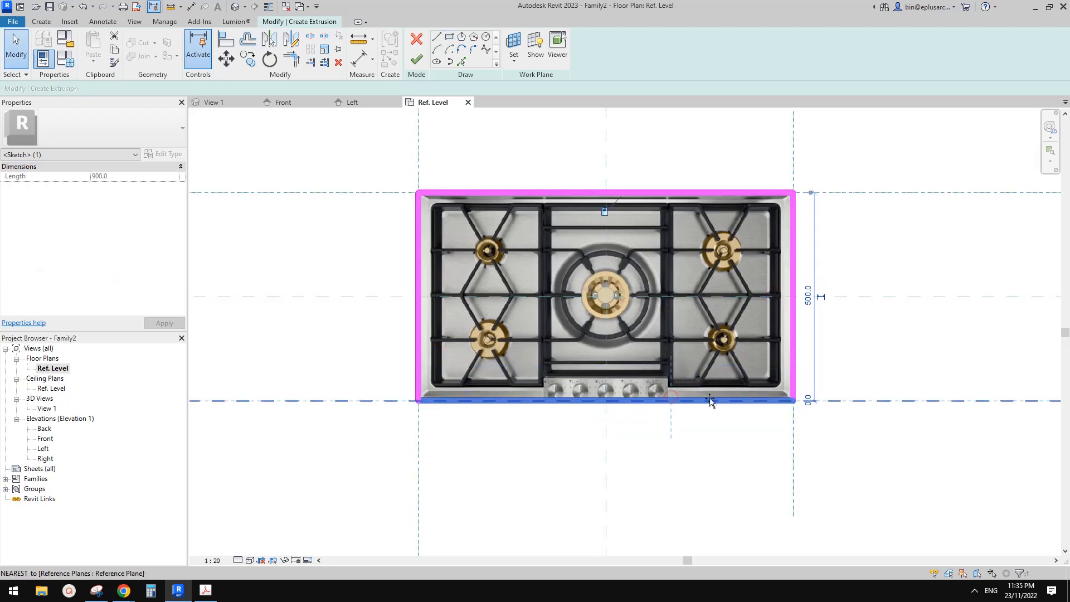
scroll(660, 382, "down", 1)
key("Escape")
scroll(606, 330, "down", 1)
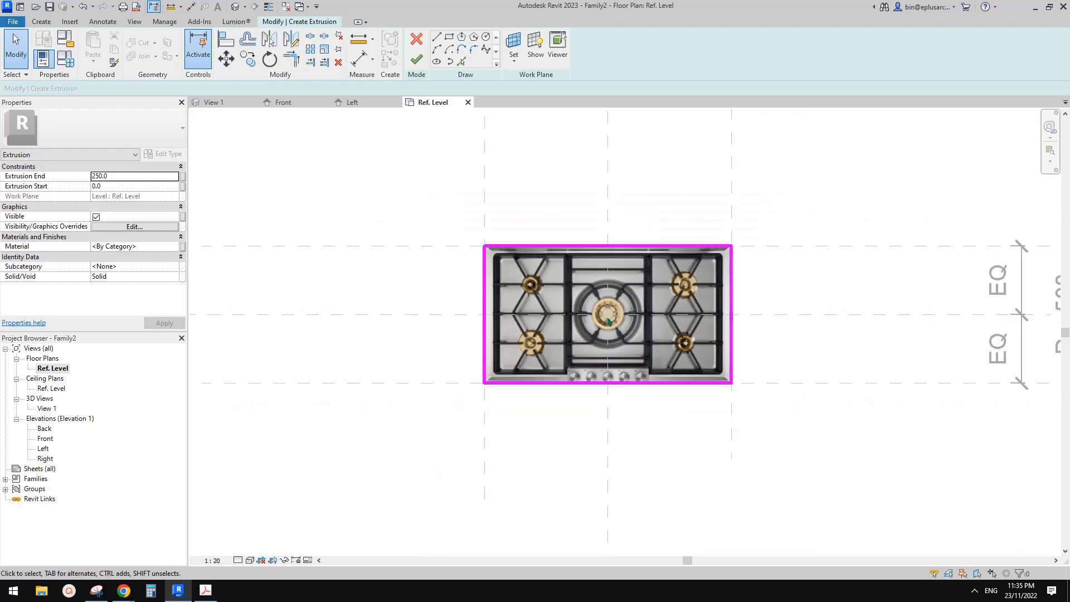
- Set the cooktop extrusion's end to 10 mm
middle_click_drag(605, 322, 608, 396)
middle_click_drag(609, 270, 621, 293)
scroll(621, 293, "down", 1)
middle_click_drag(641, 198, 643, 219)
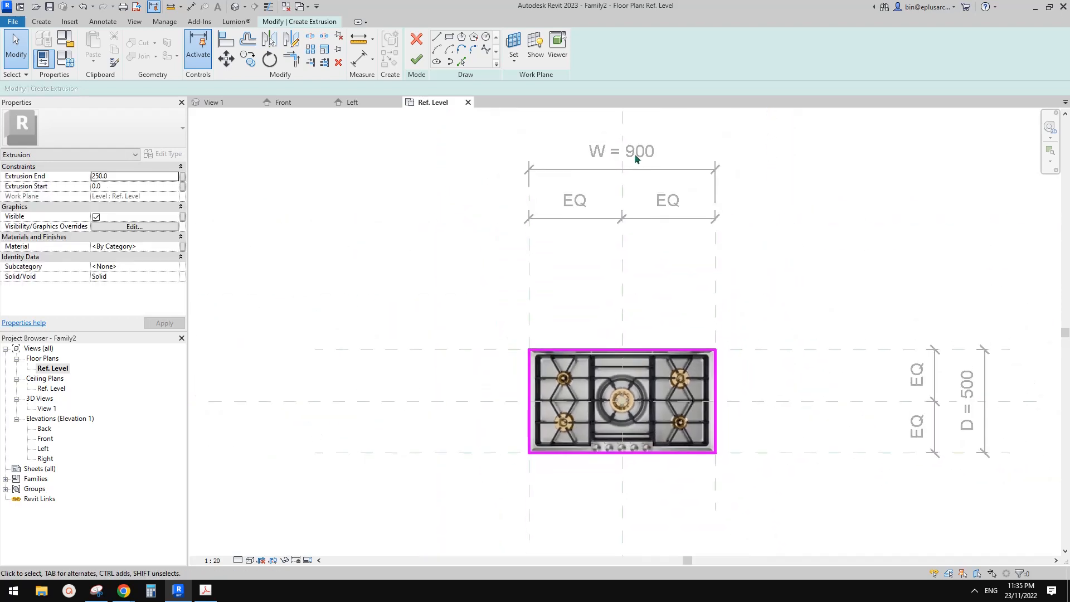
scroll(641, 231, "down", 1)
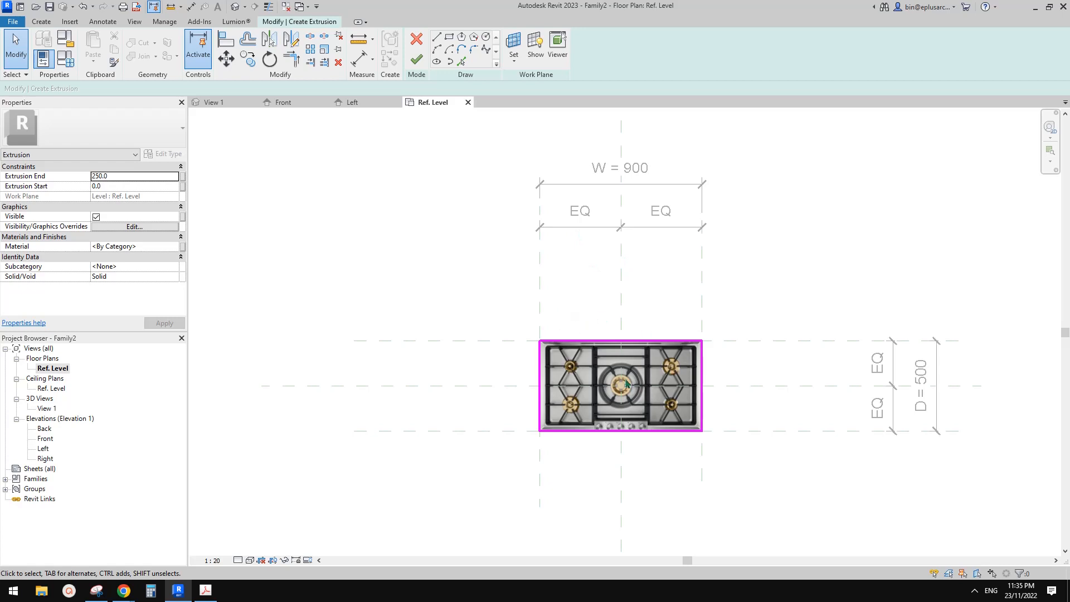
scroll(647, 393, "up", 2)
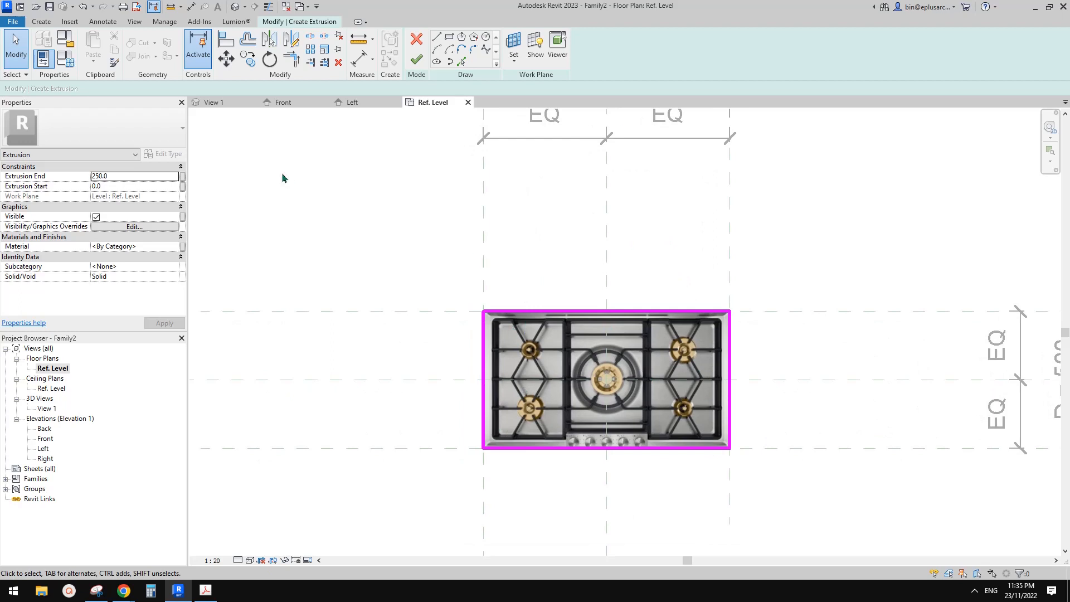
left_click(126, 177)
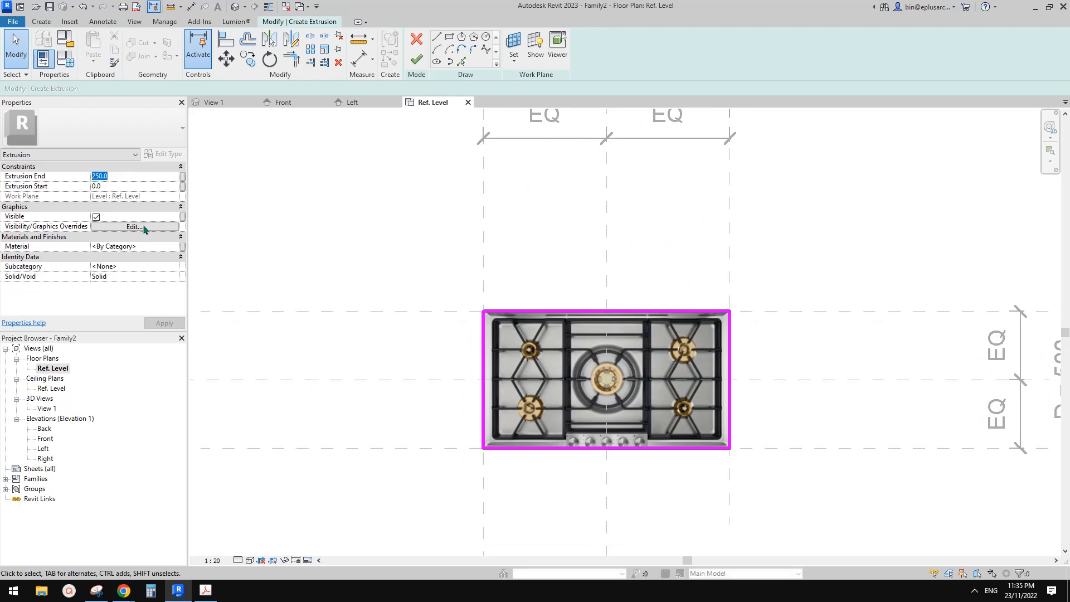
type("10")
scroll(239, 231, "up", 2)
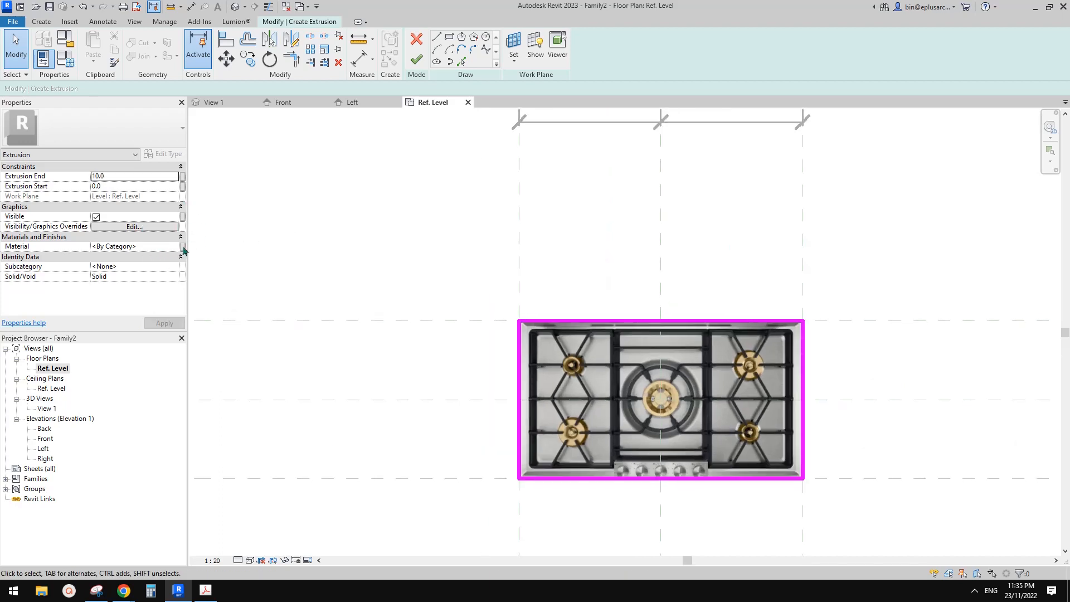
scroll(214, 195, "down", 1)
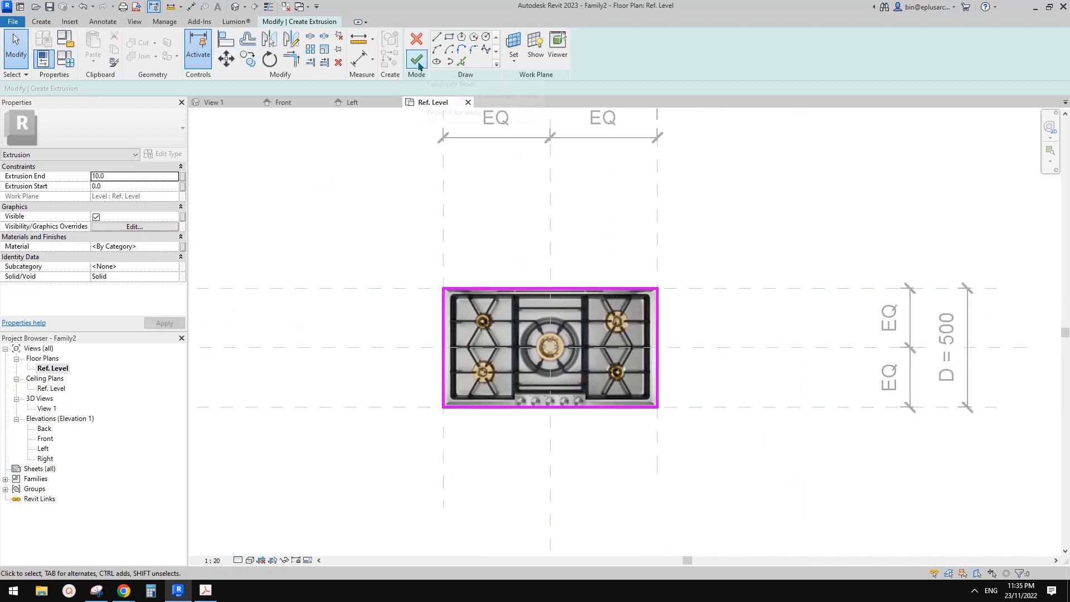
- Limit the extrusion's visibility to the Coarse detail level, excluding Medium and Fine, and finish the extrusion
left_click(133, 229)
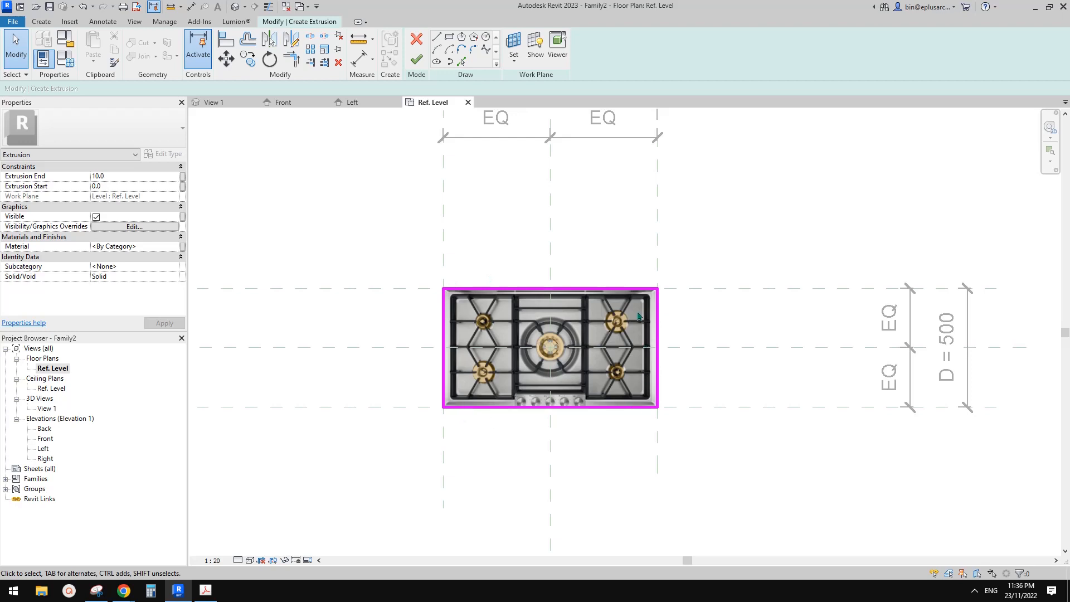
left_click(137, 227)
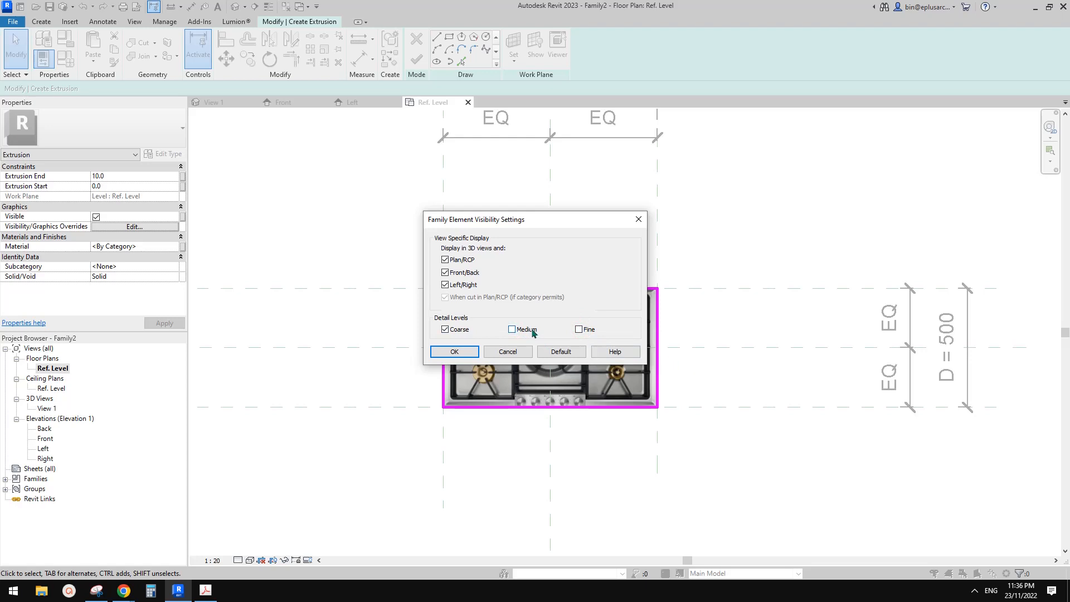
left_click(455, 352)
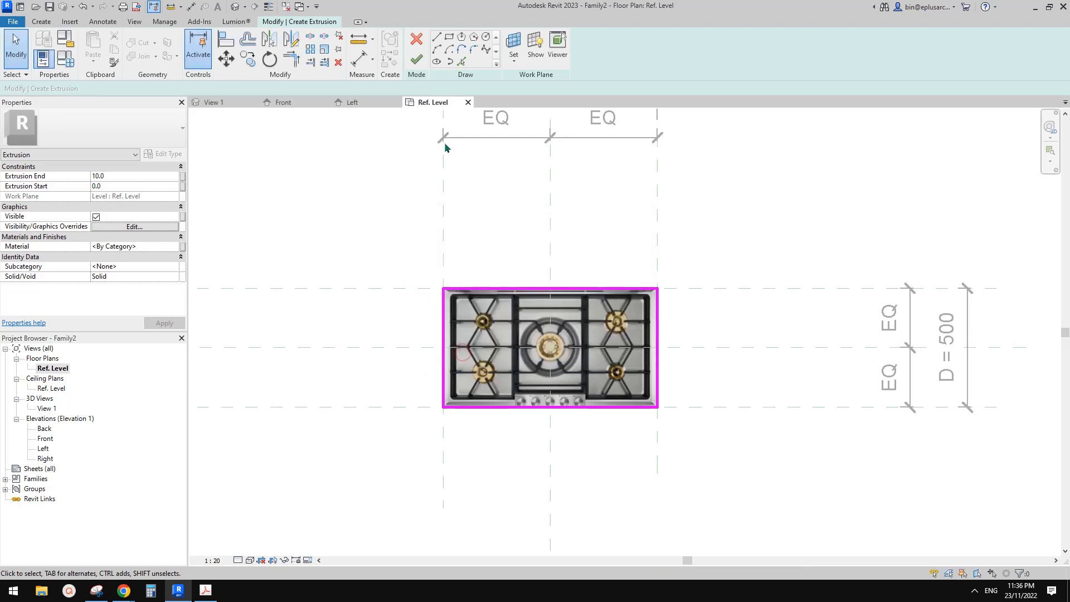
left_click(415, 61)
left_click(580, 227)
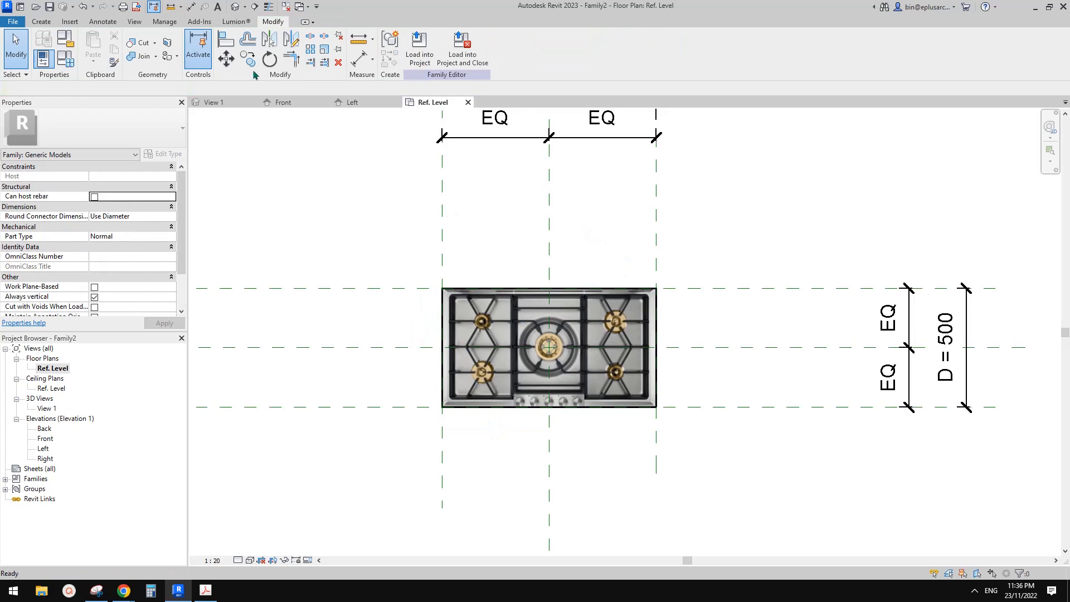
- Show the extrusion in the default 3D view and close all inactive views
left_click(237, 9)
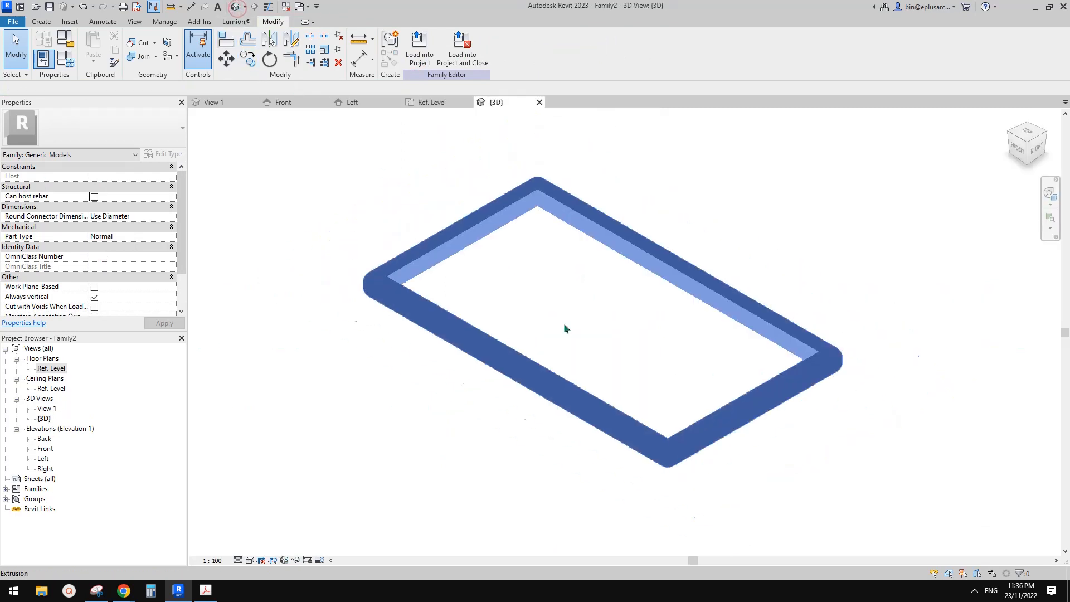
left_click(286, 7)
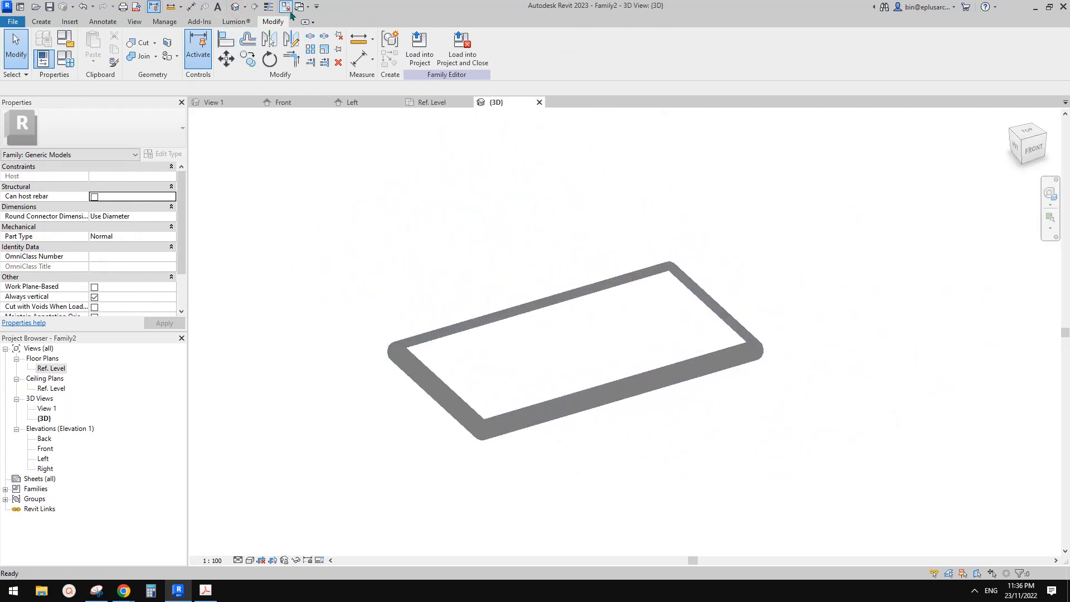
- Create a new project with no template file
left_click(10, 25)
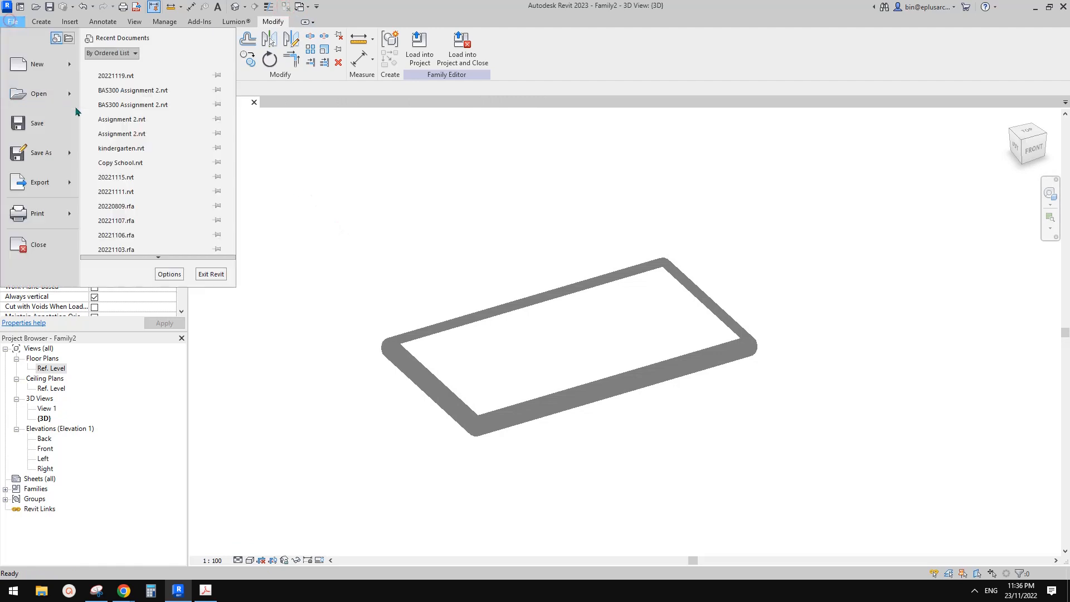
mouse_move(40, 64)
left_click(139, 67)
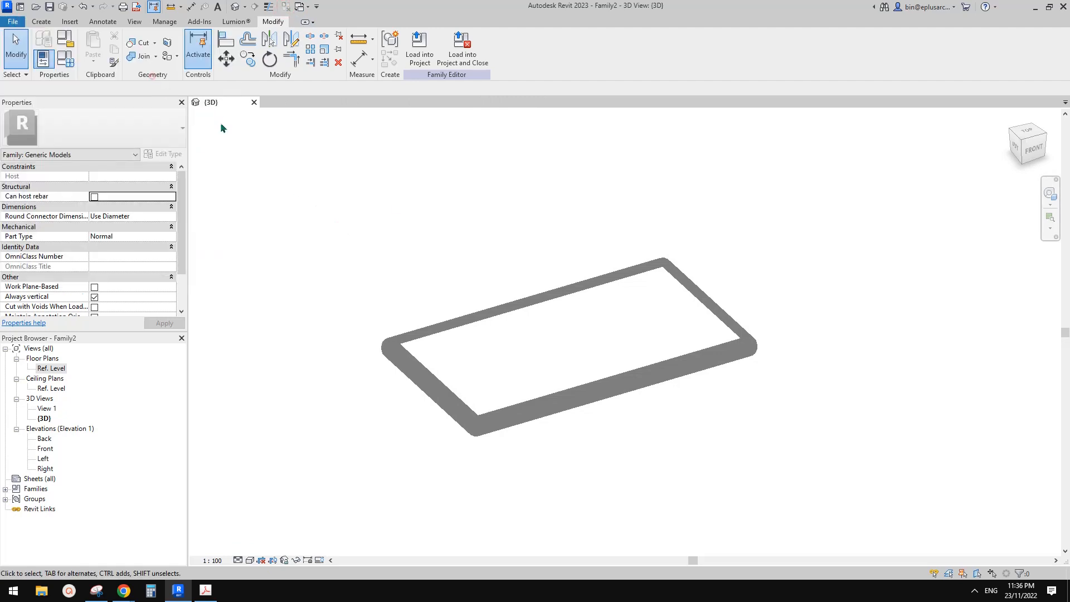
left_click(304, 176)
left_click(240, 188)
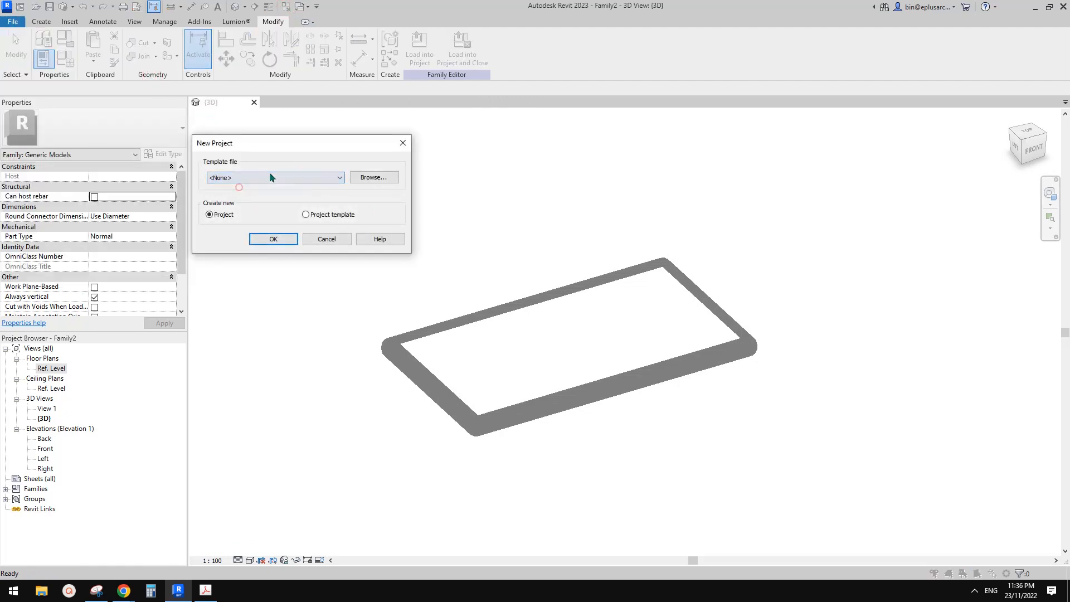
left_click(274, 239)
left_click(470, 311)
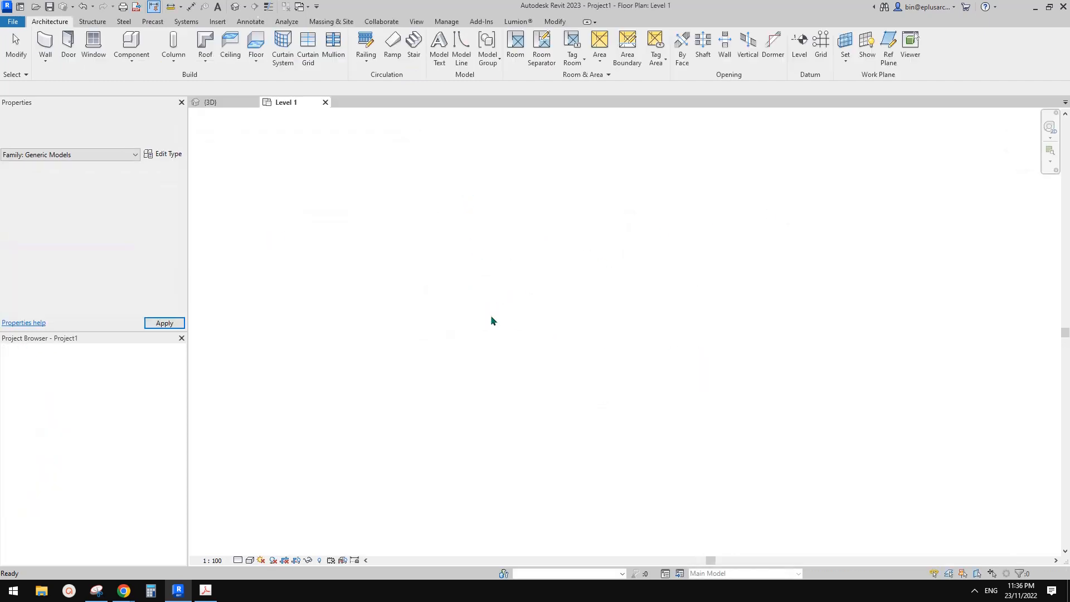
- Start an in-place model in the Casework category, keeping the default name
left_click(132, 59)
left_click(153, 106)
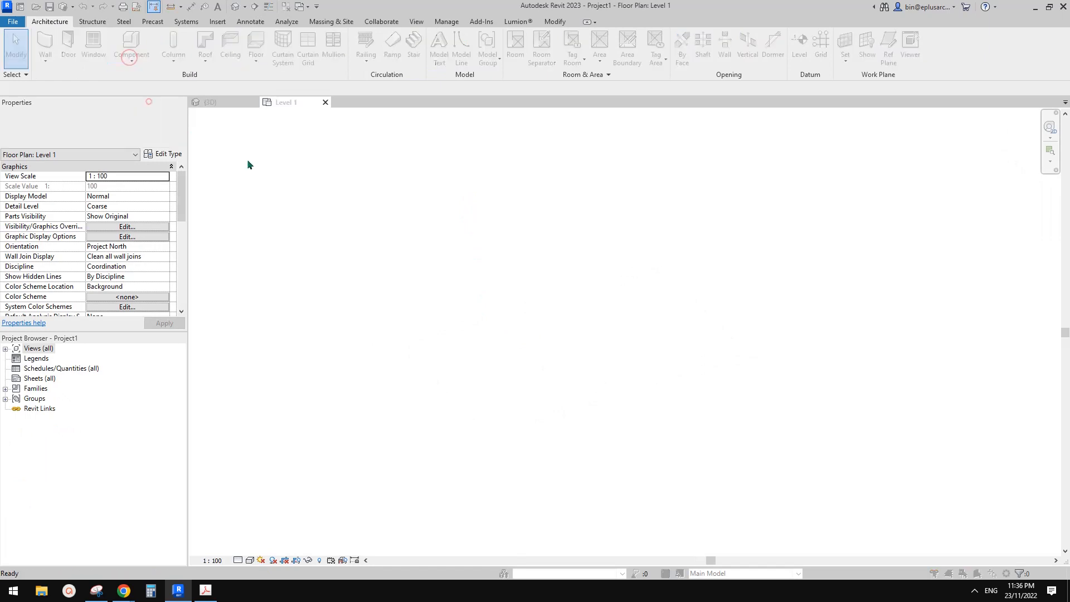
left_click(454, 210)
left_click(453, 201)
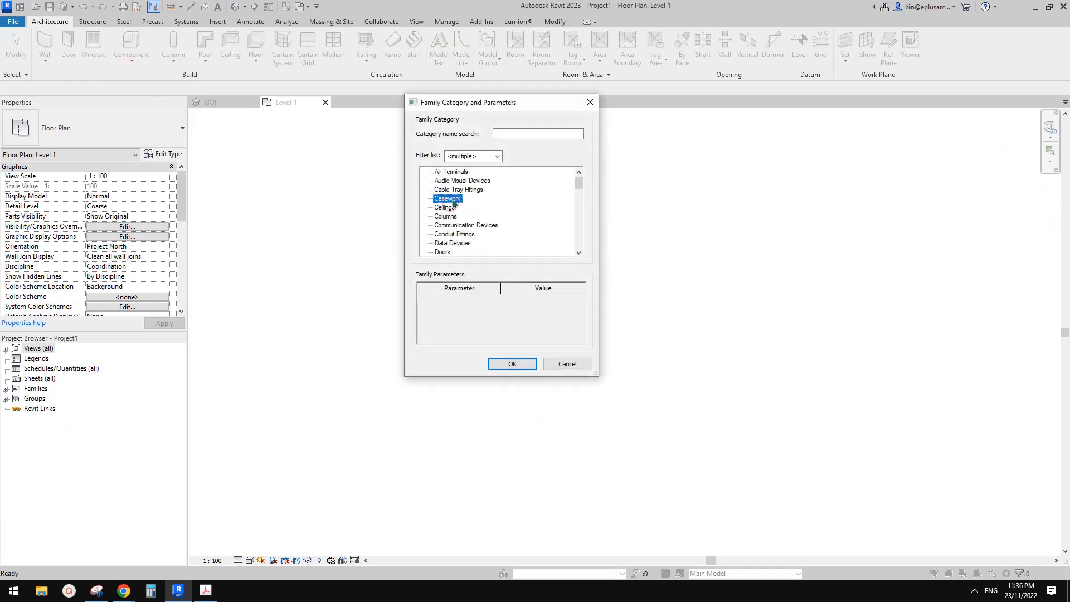
left_click(512, 364)
left_click(477, 283)
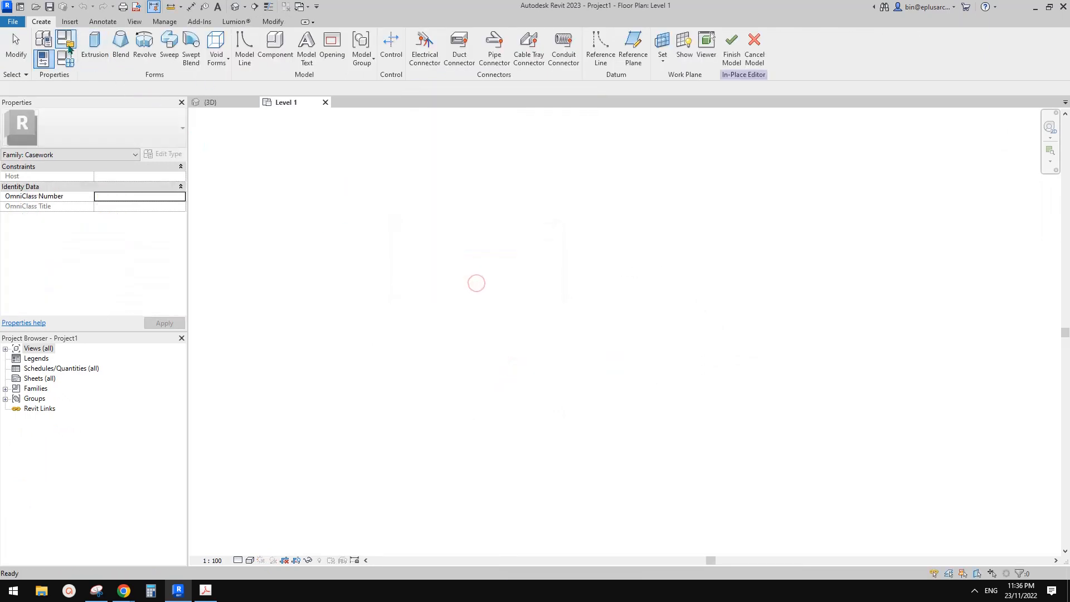
- Start an extrusion and sketch a horizontal rectangle about 4700 by 1000 mm for the kitchen bench
left_click(95, 45)
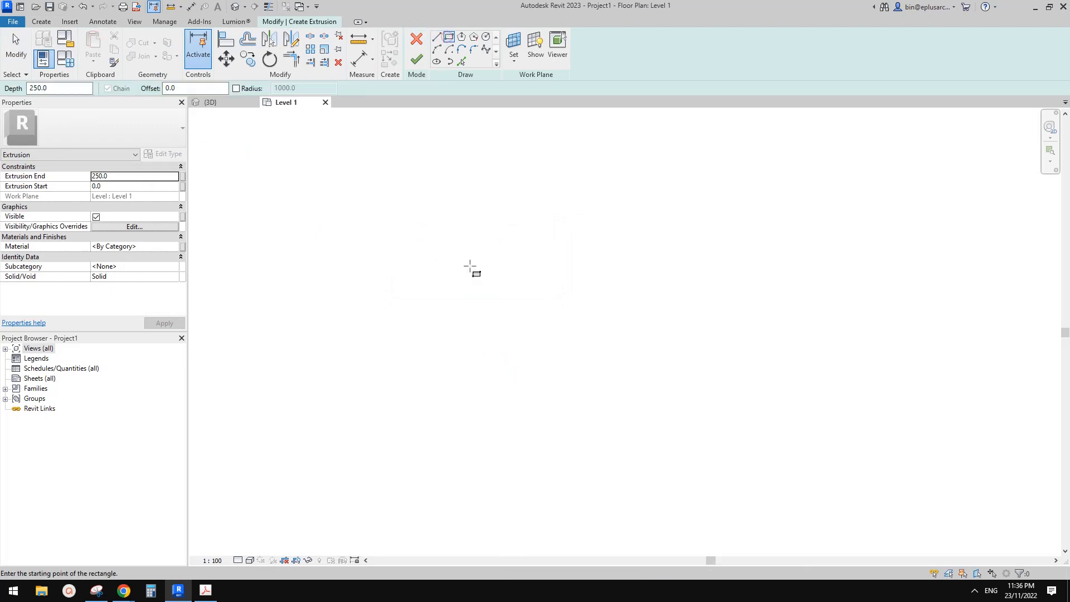
left_click(436, 229)
left_click(821, 311)
key("Escape")
key("Escape")
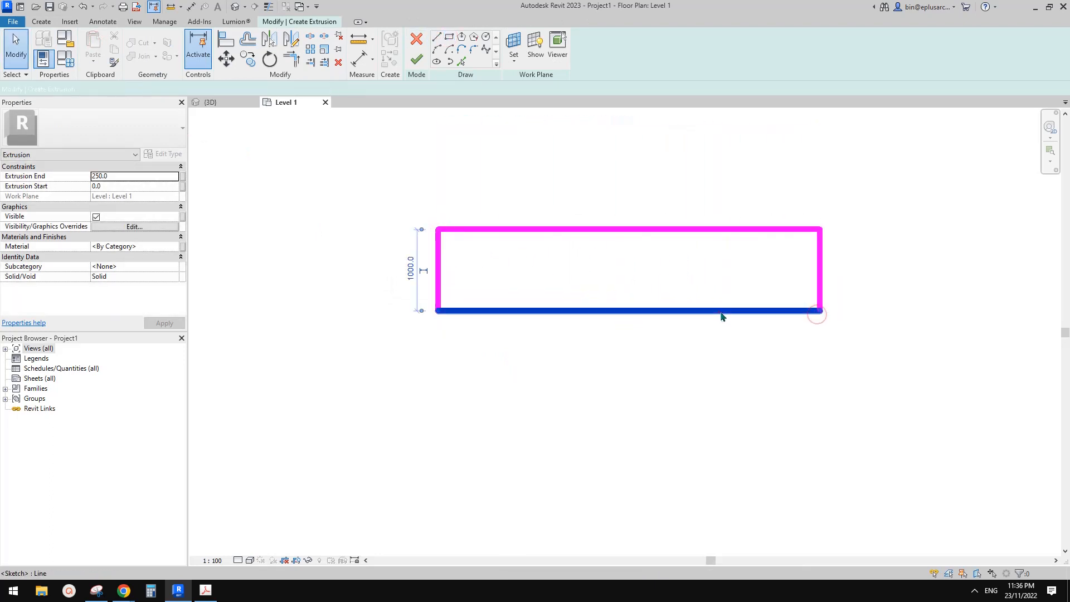
- Set the depth of the bench rectangle to 700 mm by moving its front line
left_click(722, 312)
left_click(411, 270)
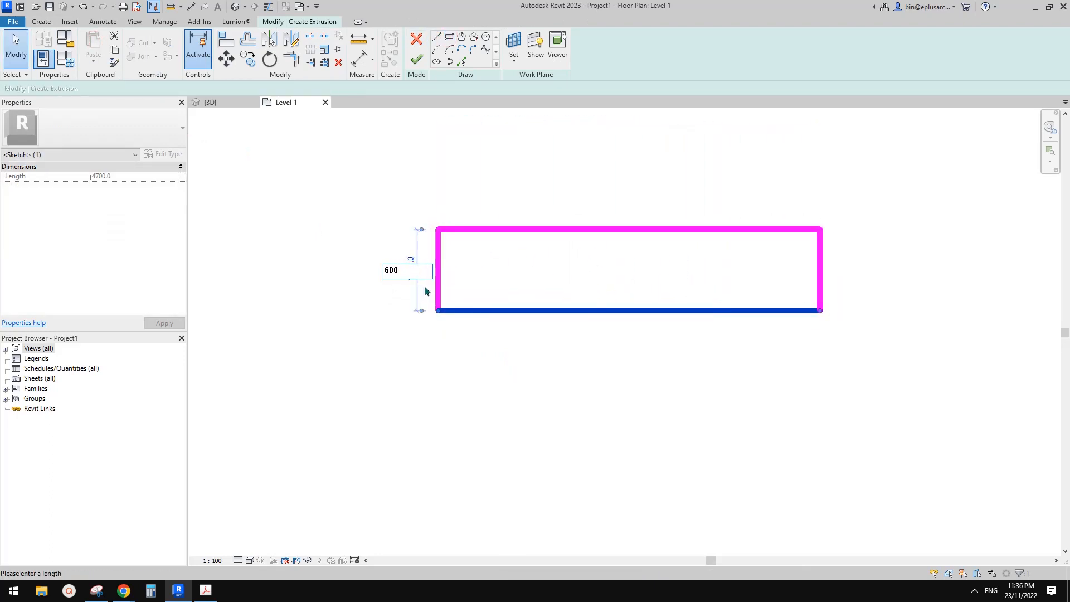
type("700")
left_click(453, 199)
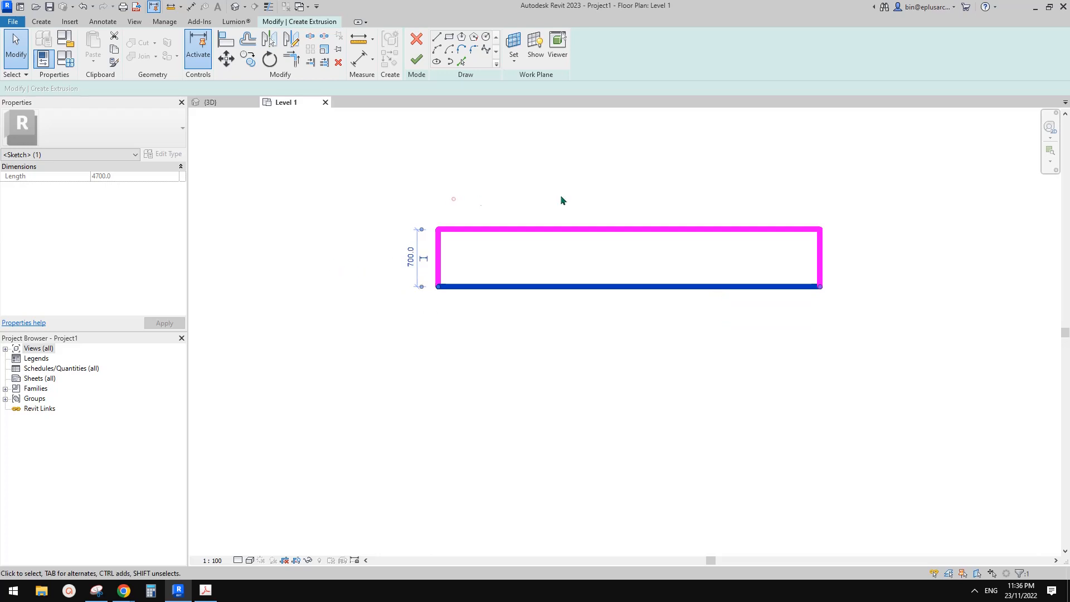
- Shorten the bench sketch to about 3300 mm long by moving its right-hand edge inward
left_click(821, 257)
left_click_drag(820, 258, 707, 258)
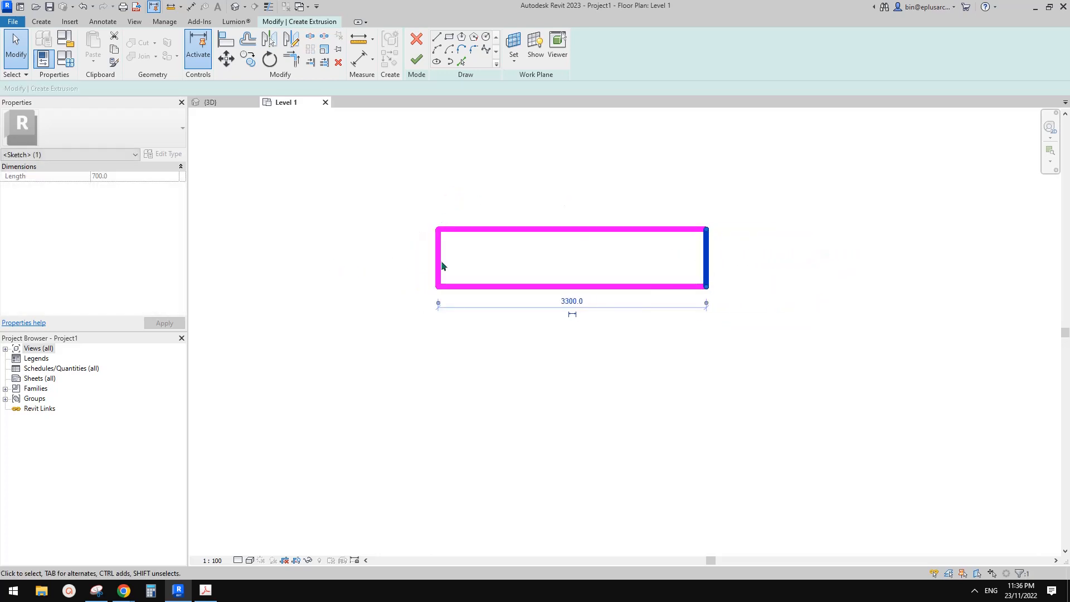
scroll(554, 182, "up", 3)
middle_click_drag(517, 199, 502, 220)
left_click(441, 188)
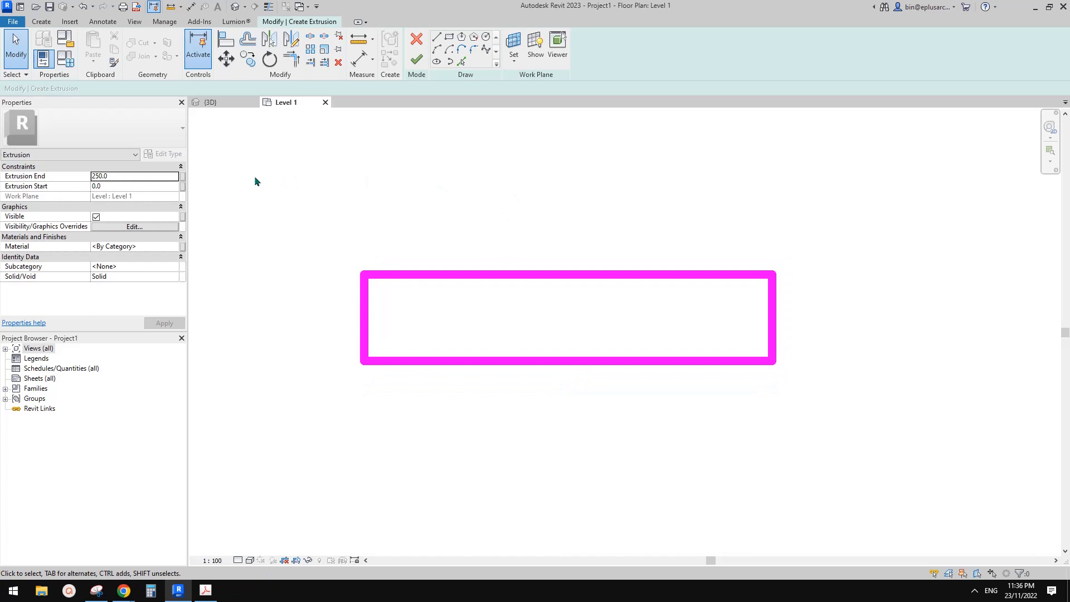
- Set the bench extrusion's end to 900 mm and finish the sketch
left_click(139, 176)
type("90")
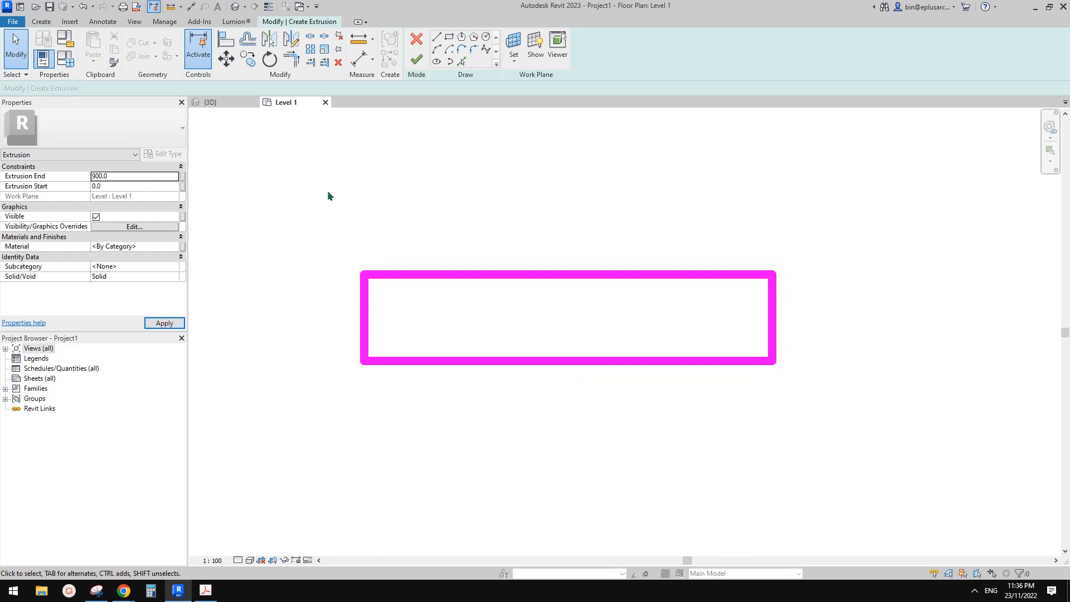
left_click(416, 59)
left_click(547, 182)
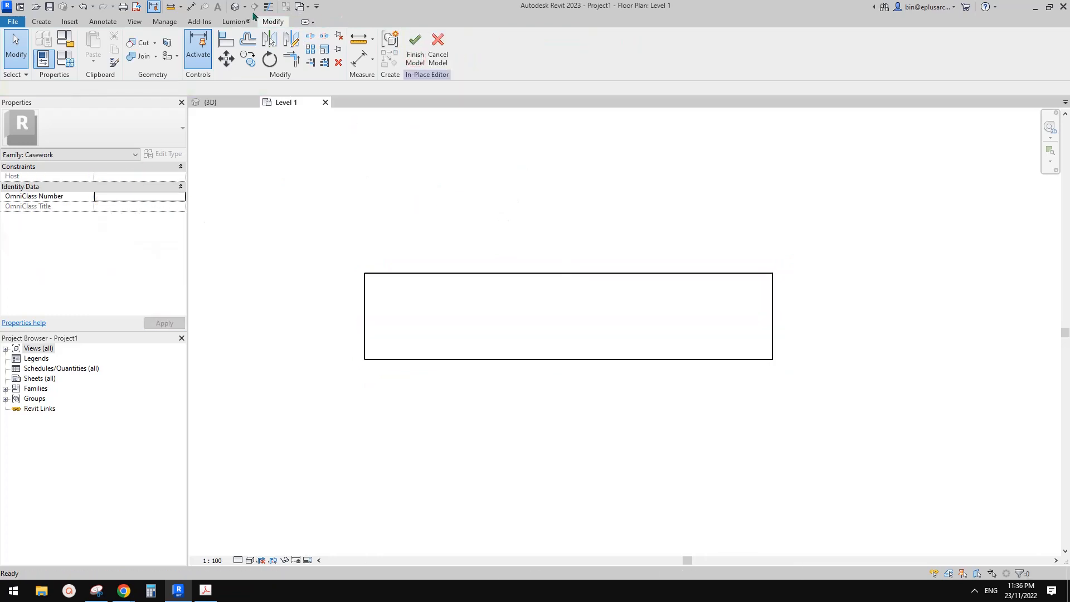
- Show the bench in the default 3D view and close the project's inactive views
left_click(235, 6)
mouse_move(525, 232)
middle_mouse_down("shift")
mouse_move(817, 265)
mouse_move(528, 270)
mouse_move(616, 272)
mouse_move(537, 218)
mouse_move(500, 270)
mouse_move(502, 293)
mouse_move(532, 295)
mouse_move(521, 290)
middle_mouse_up("shift")
left_click(286, 7)
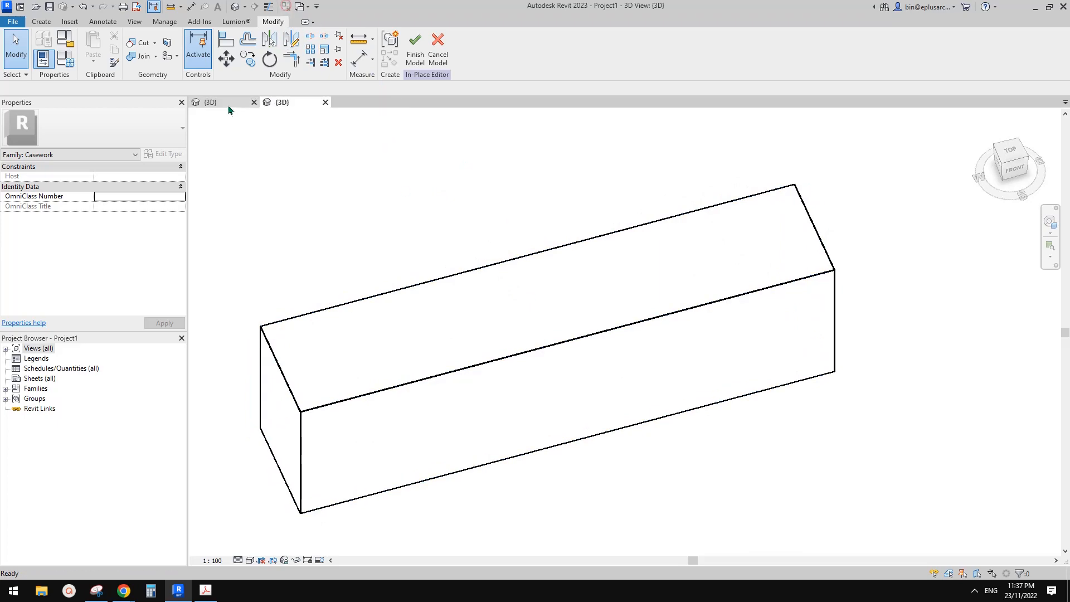
- Load the cooktop family into the project and place one instance in front of the bench
left_click(229, 103)
left_click(420, 47)
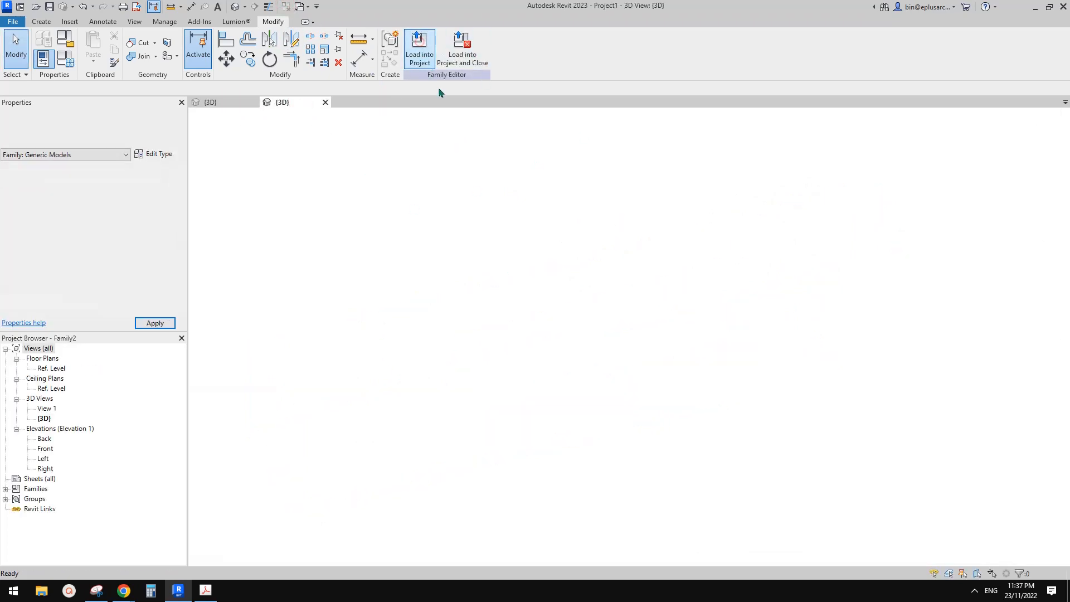
scroll(523, 360, "down", 1)
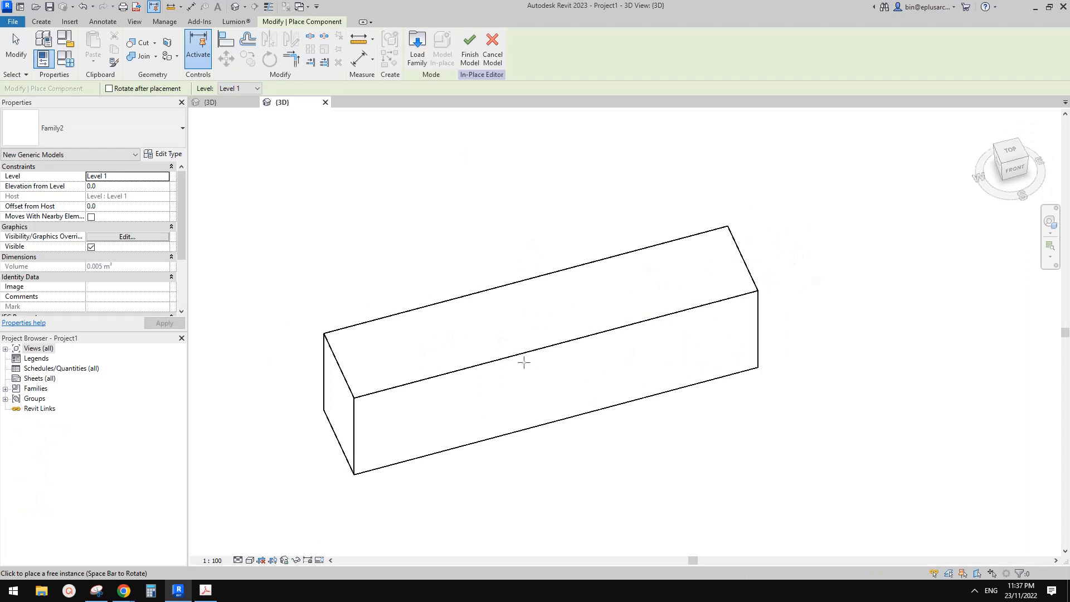
middle_click_drag(524, 363, 498, 423, "shift")
middle_click_drag(570, 483, 604, 420)
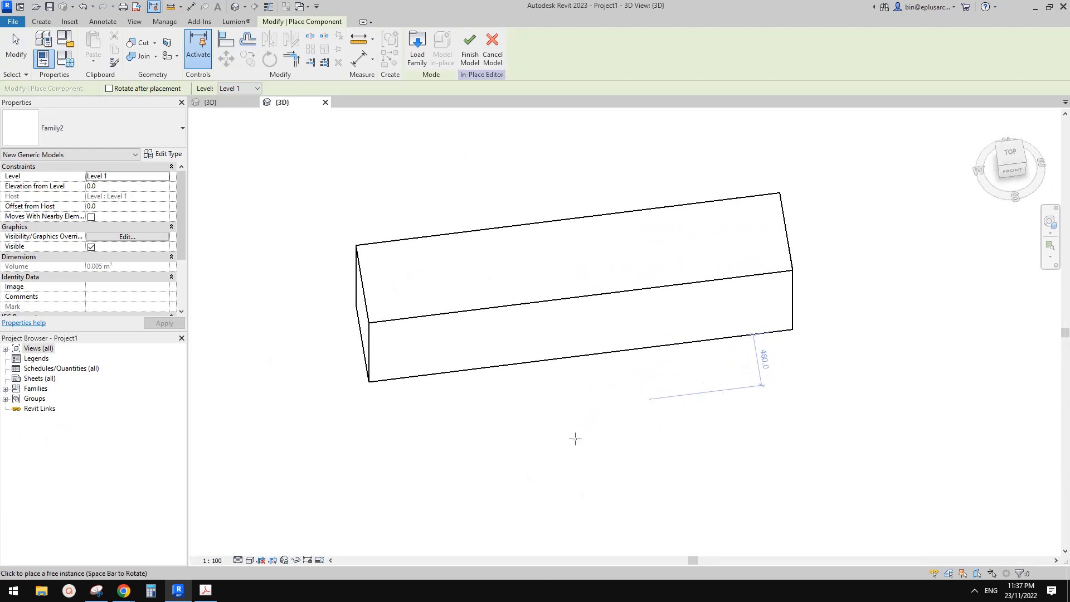
left_click(534, 419)
key("Escape")
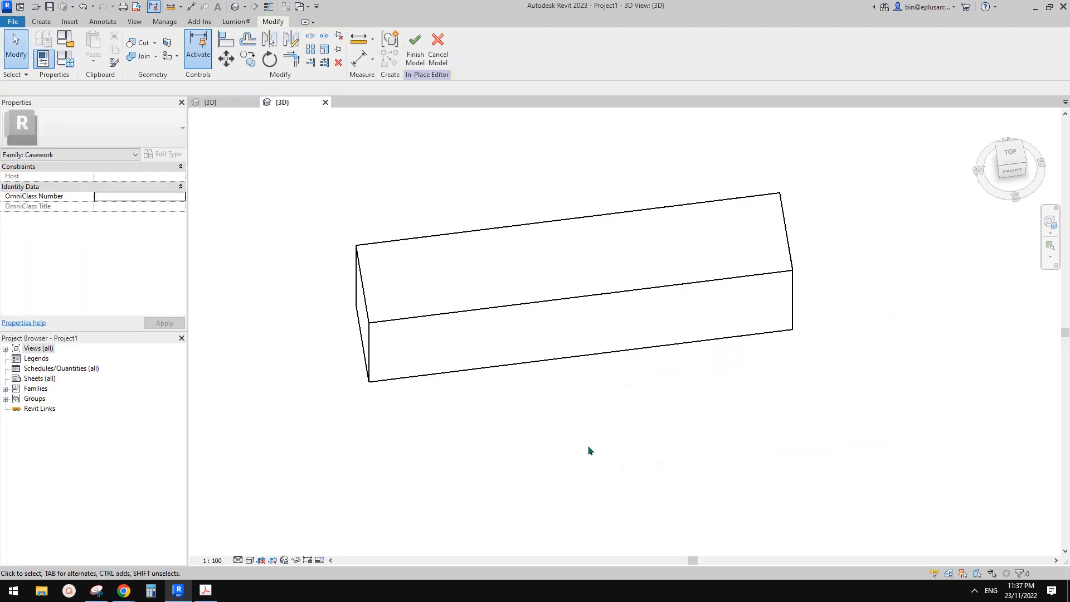
- Set the 3D view's detail level to Coarse and move the cooktop against the bench's front side
left_click(237, 562)
left_click(253, 548)
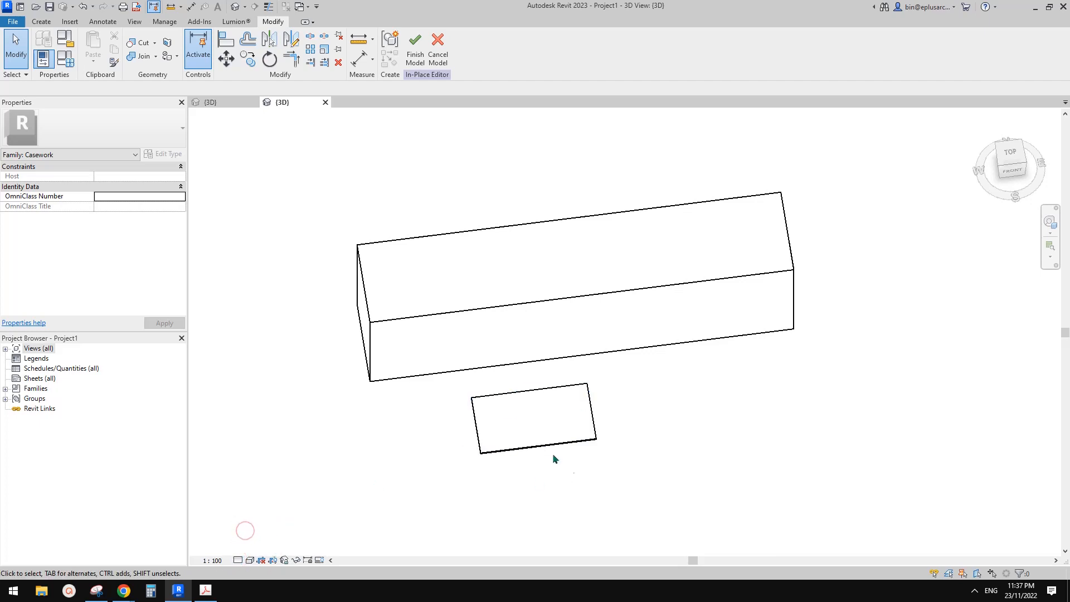
left_click(543, 430)
middle_click_drag(562, 466, 598, 459, "shift")
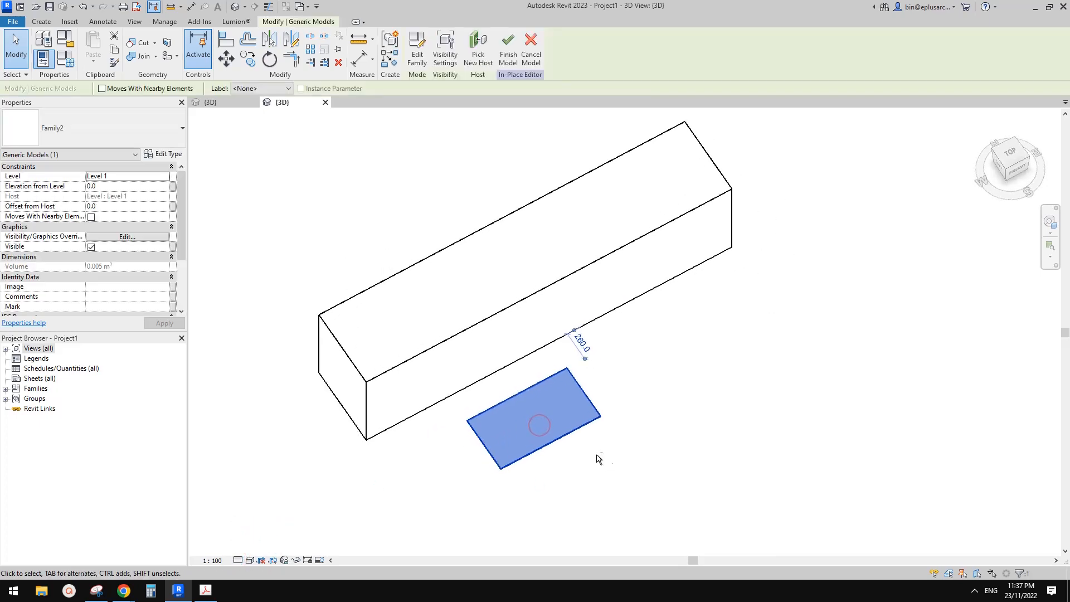
mouse_move(495, 364)
left_mouse_down()
mouse_move(480, 378)
mouse_move(490, 380)
left_mouse_up()
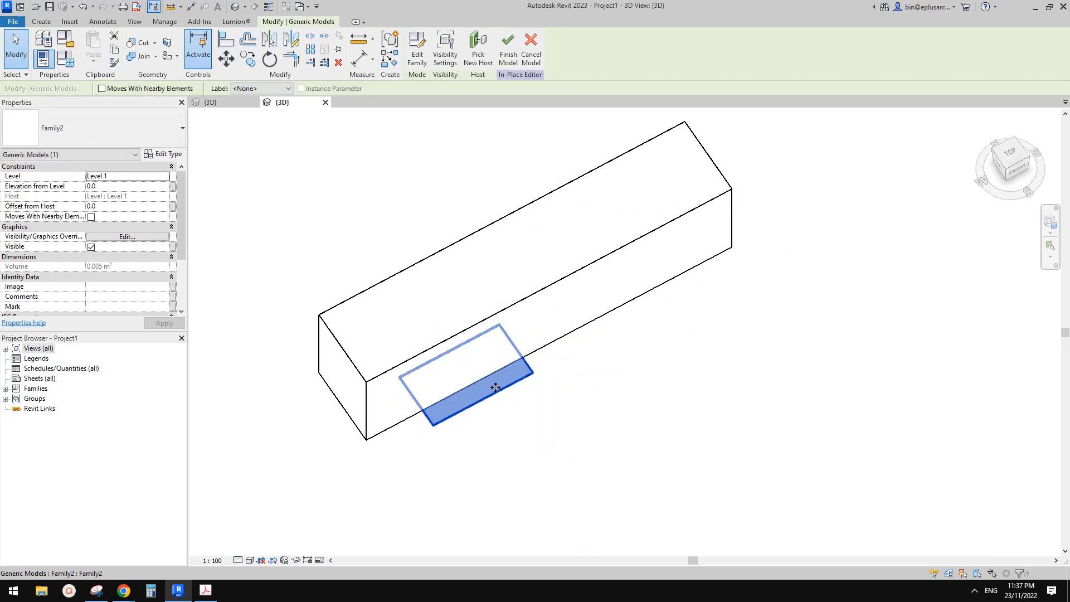
left_click(233, 106)
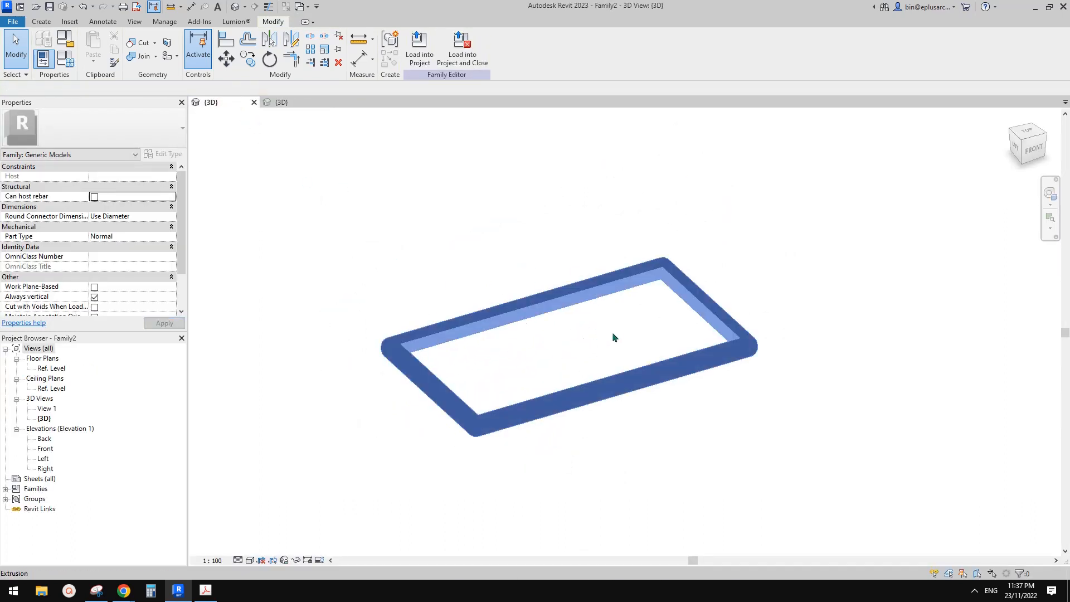
left_click(282, 102)
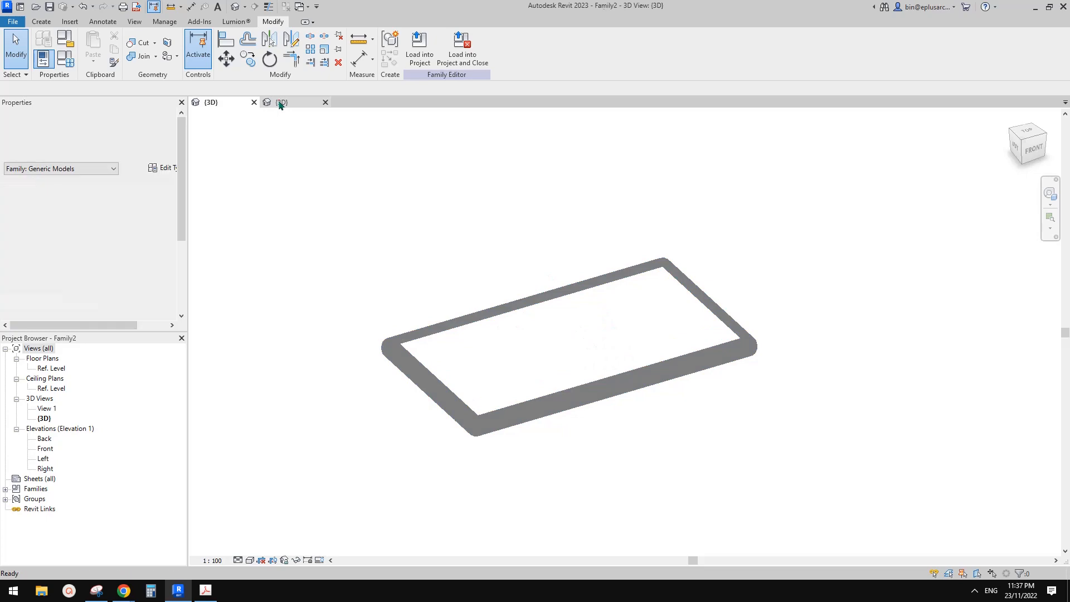
- Set the cooktop's elevation from Level 1 to 900 mm
left_click(528, 397)
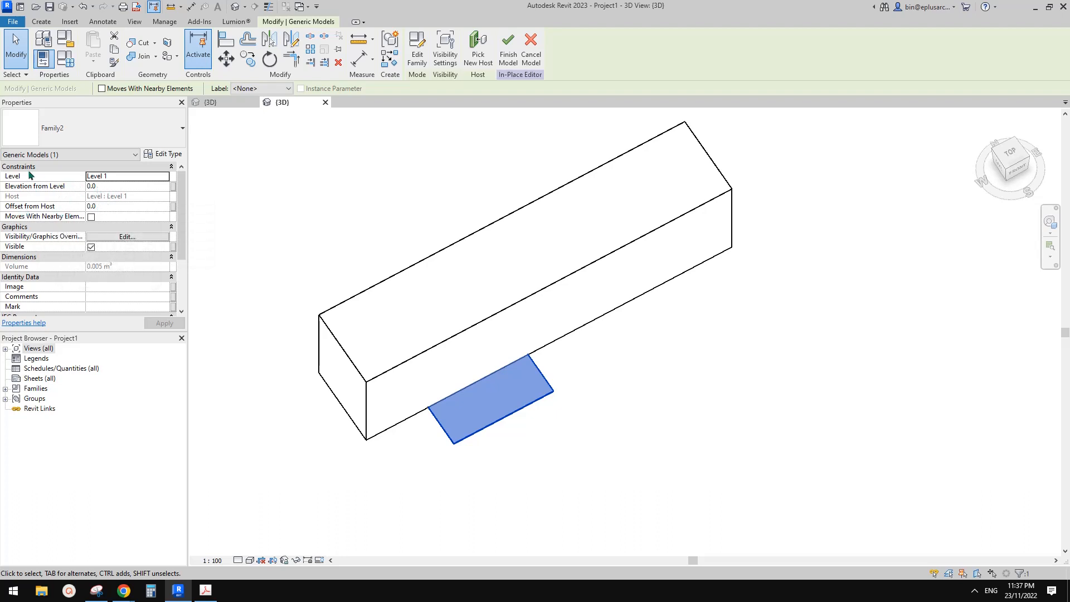
left_click(119, 187)
type("90")
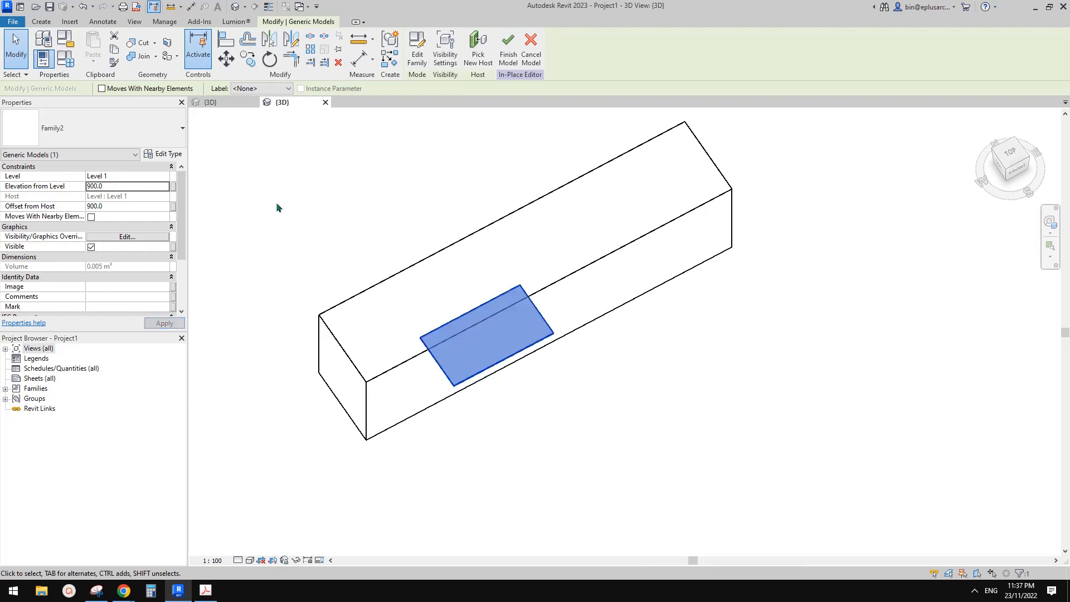
middle_click_drag(412, 236, 419, 237)
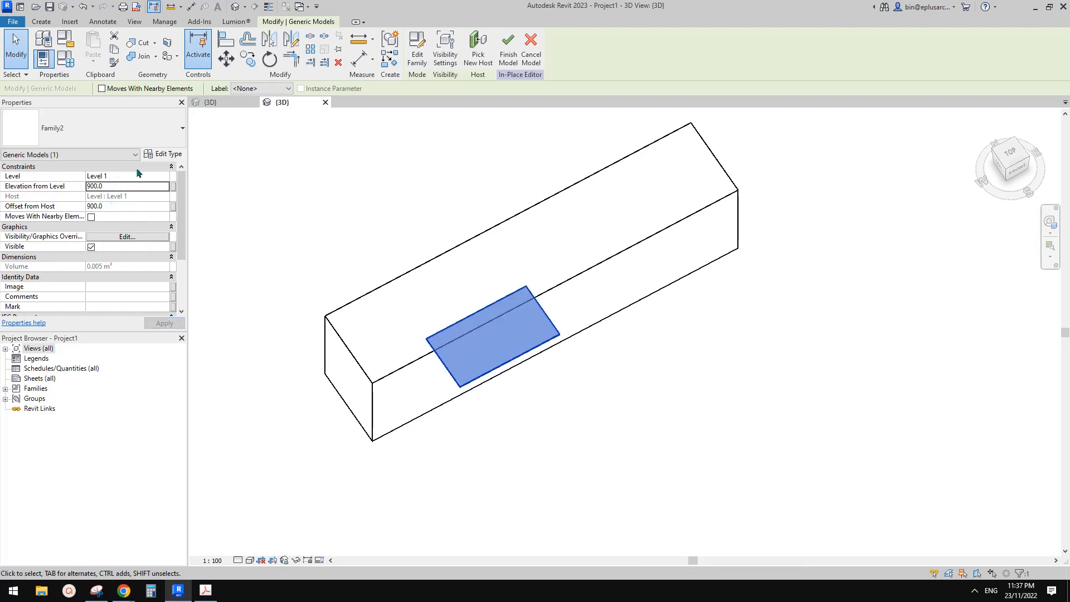
key("Escape")
- Move the cooktop onto the bench top and shift it along to near the middle of the bench
left_click_drag(518, 335, 486, 300)
key("Escape")
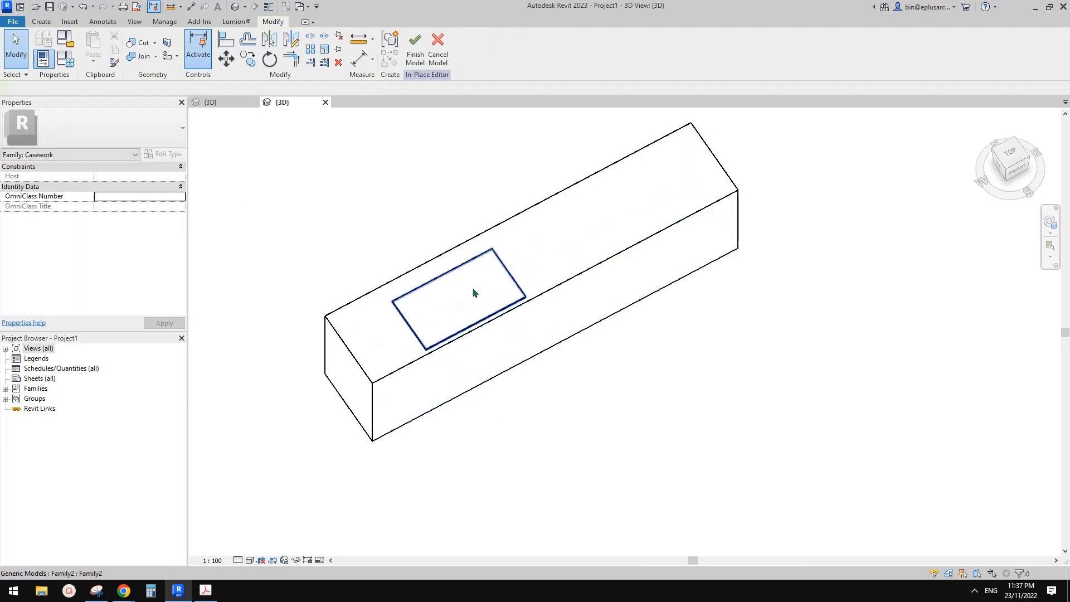
left_click(473, 292)
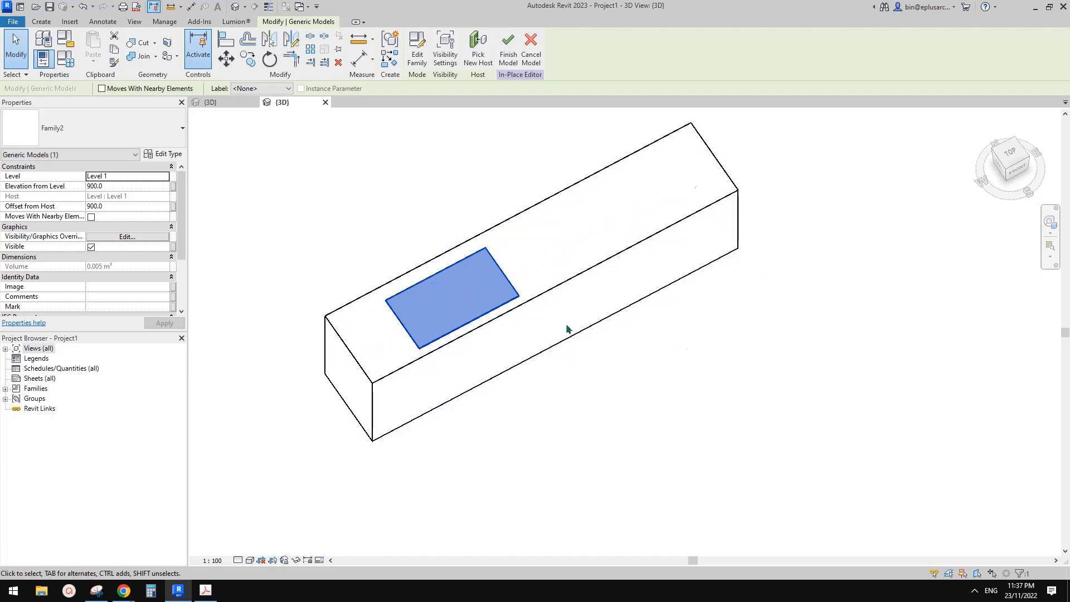
middle_click_drag(518, 342, 475, 320, "shift")
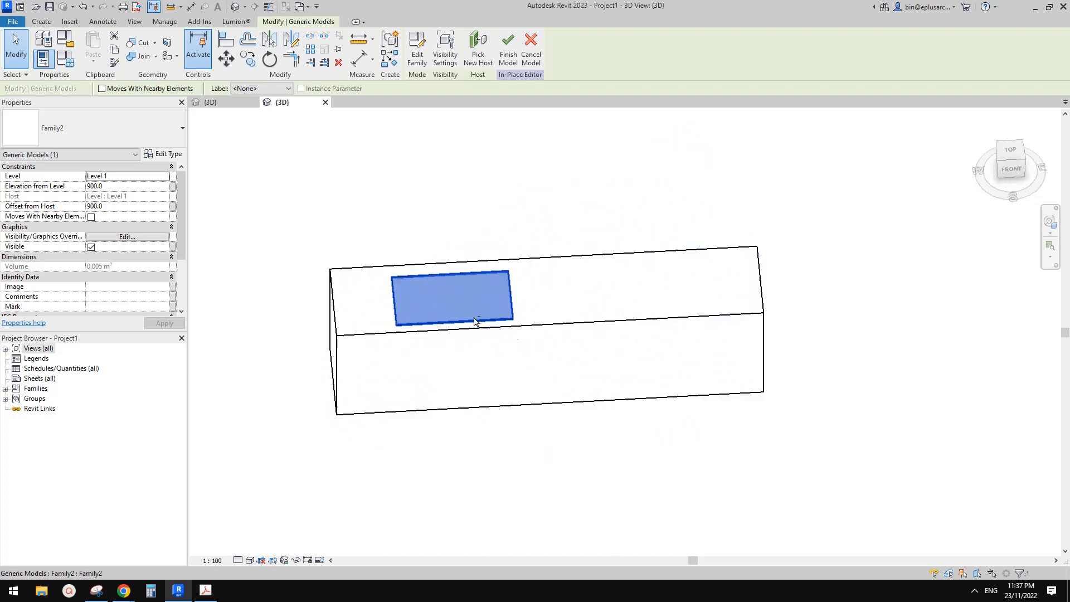
middle_click_drag(549, 303, 655, 387, "shift")
key("Escape")
left_click(547, 294)
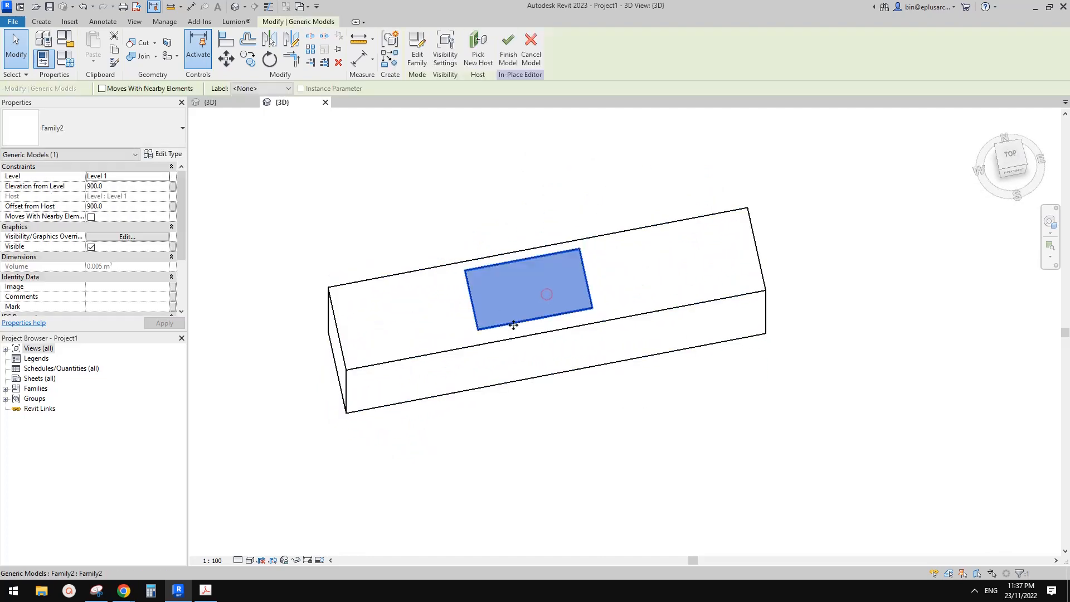
key("Escape")
left_click(524, 308)
key("Escape")
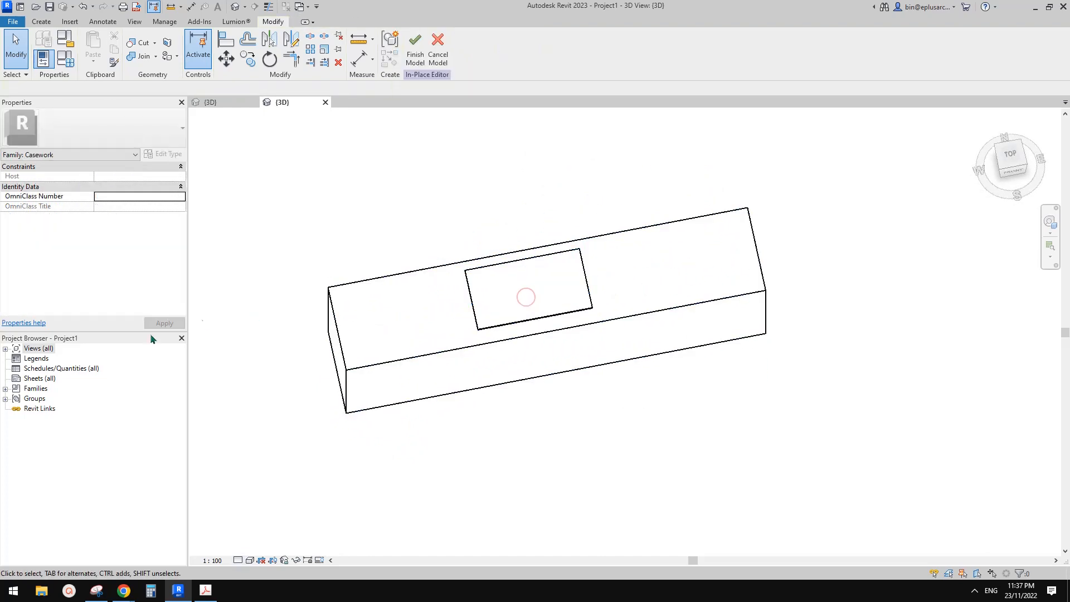
- Open the Level 1 floor plan of the project
left_click(22, 351)
left_click(5, 348)
left_click(42, 369)
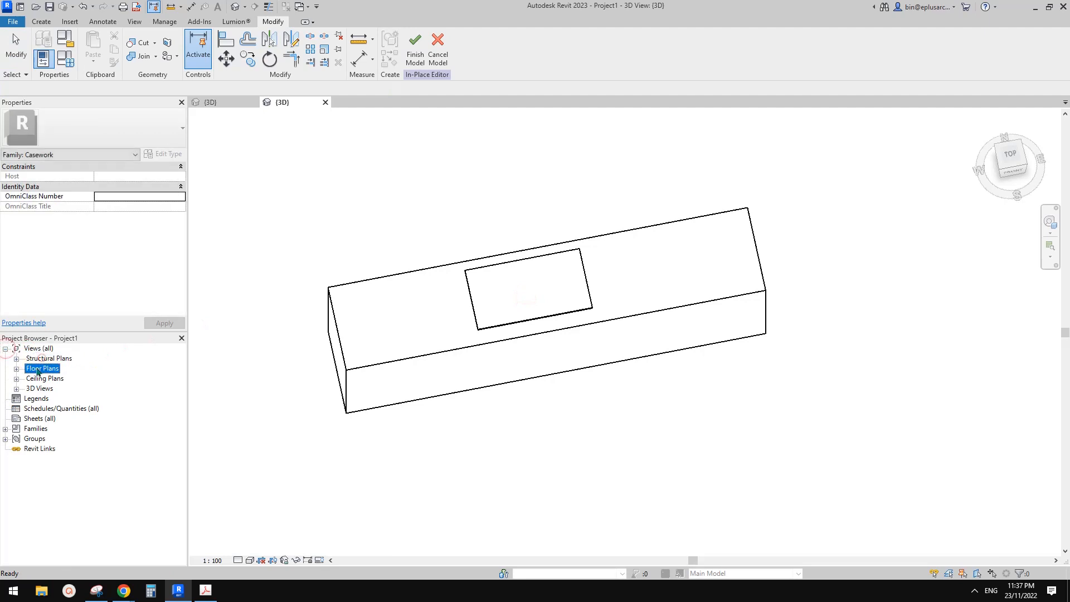
double_click(48, 378)
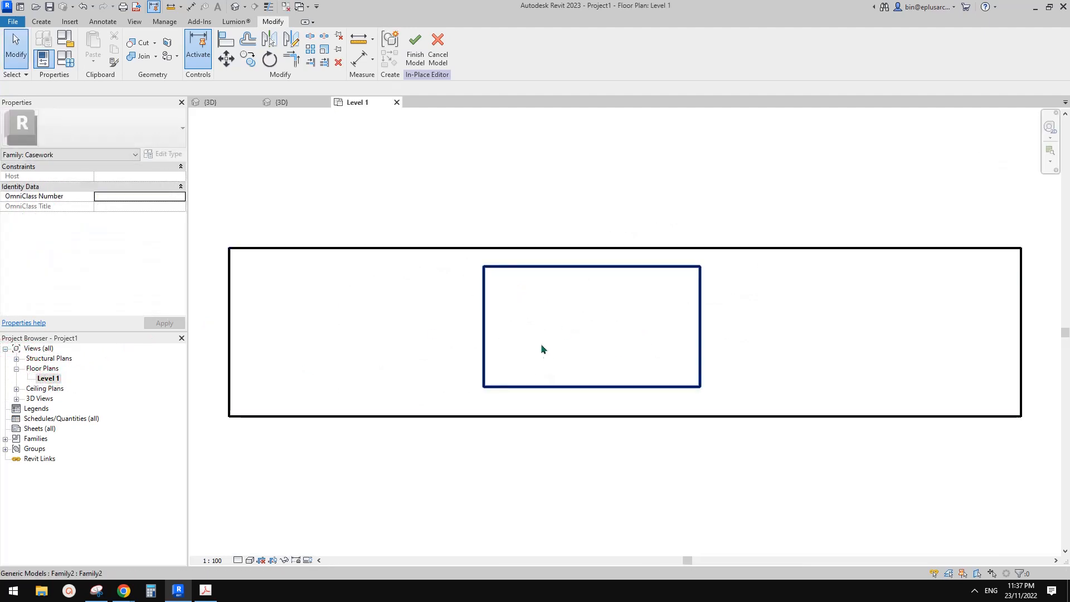
- Shift the cooktop along the bench toward its left end in the Level 1 plan
left_click_drag(542, 344, 410, 337)
left_click(662, 333)
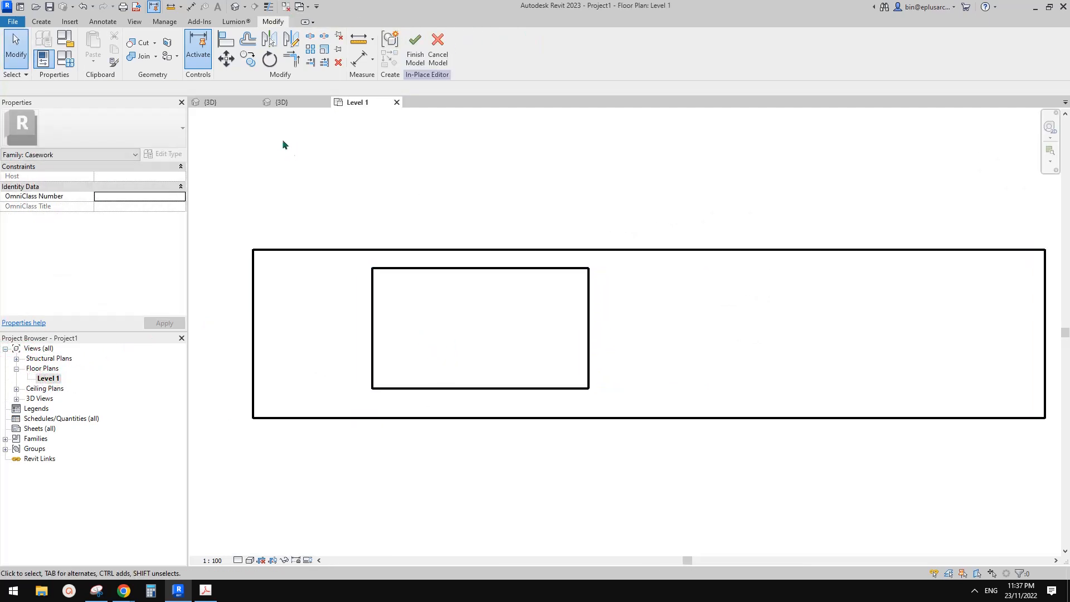
- Return to the cooktop family and open its Ref. Level floor plan to examine the cooktop image
left_click(269, 107)
left_click(236, 107)
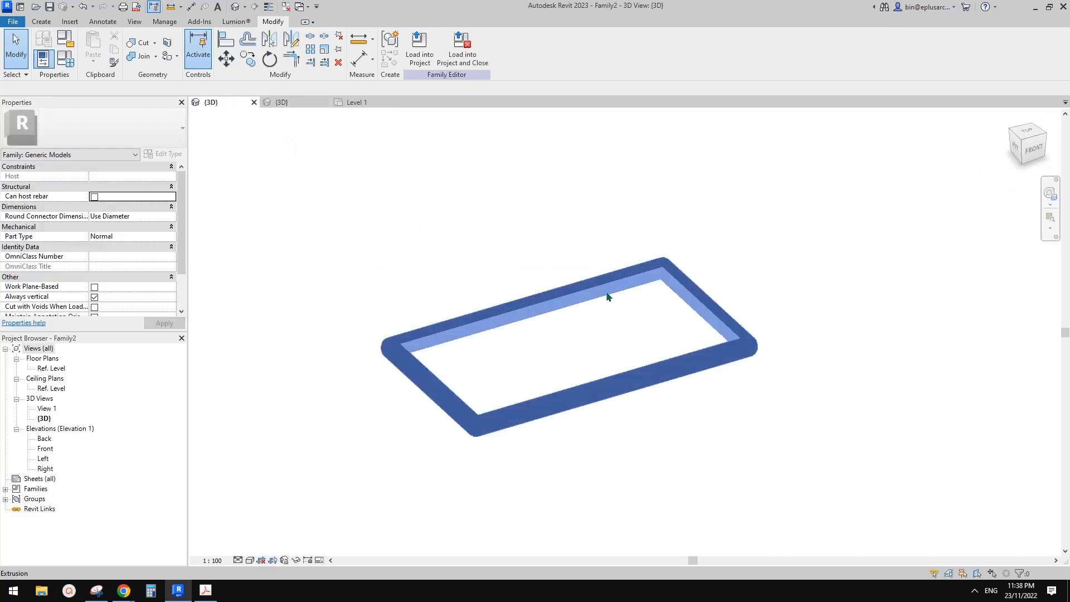
double_click(53, 368)
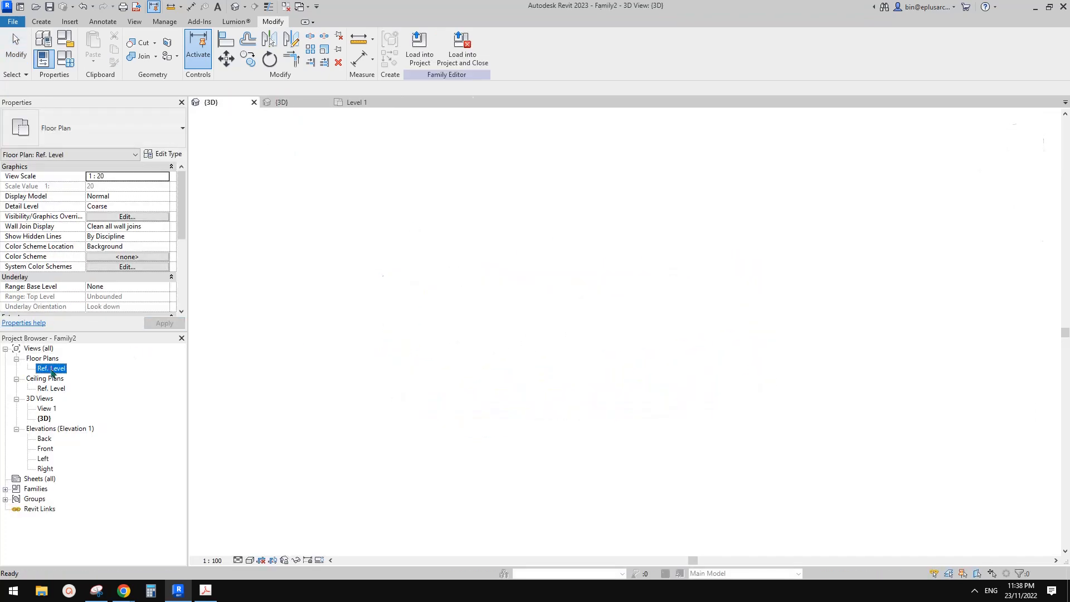
scroll(649, 321, "up", 5)
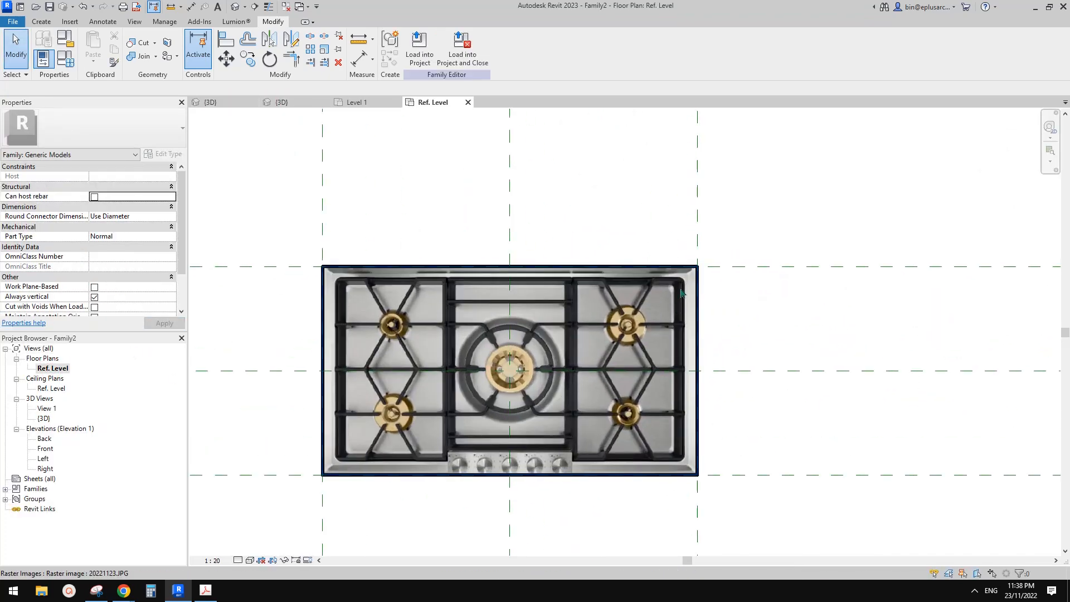
left_click(639, 317)
middle_click_drag(604, 331, 662, 313)
key("Escape")
scroll(652, 318, "down", 1)
middle_click_drag(583, 346, 602, 314)
scroll(643, 315, "up", 1)
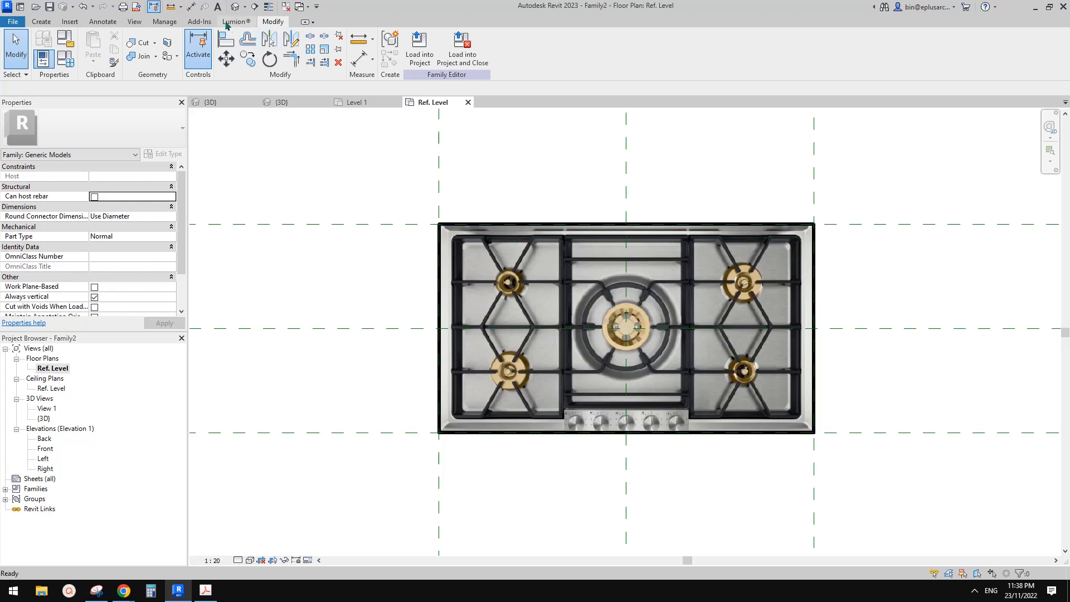
- In the family's 3D view, accept the flat base extrusion's visibility settings with the Coarse and Medium detail levels enabled
left_click(235, 7)
left_click(576, 328)
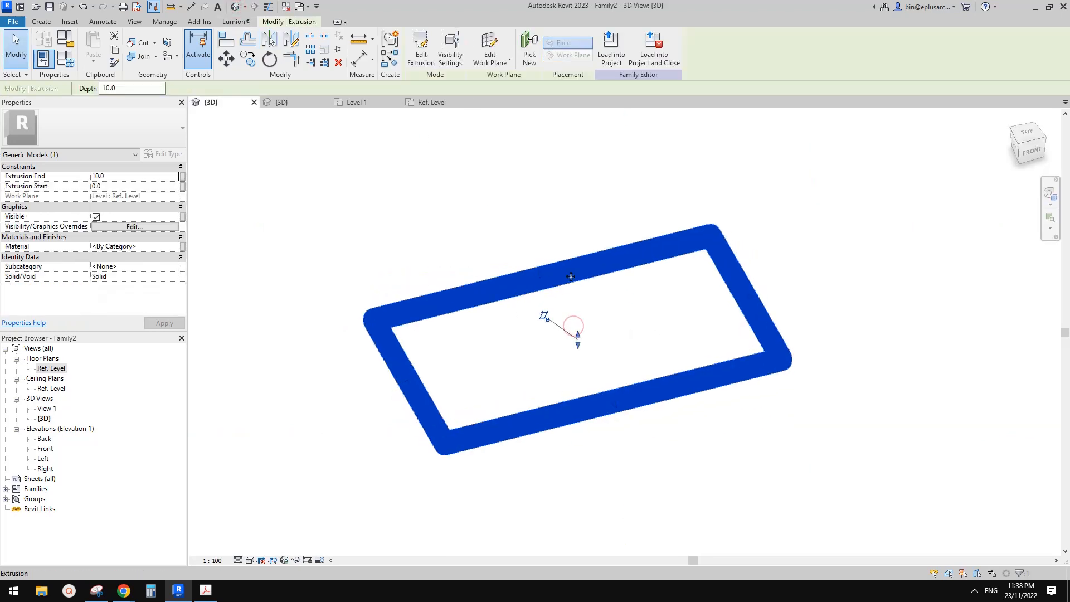
middle_click_drag(757, 353, 699, 280, "shift")
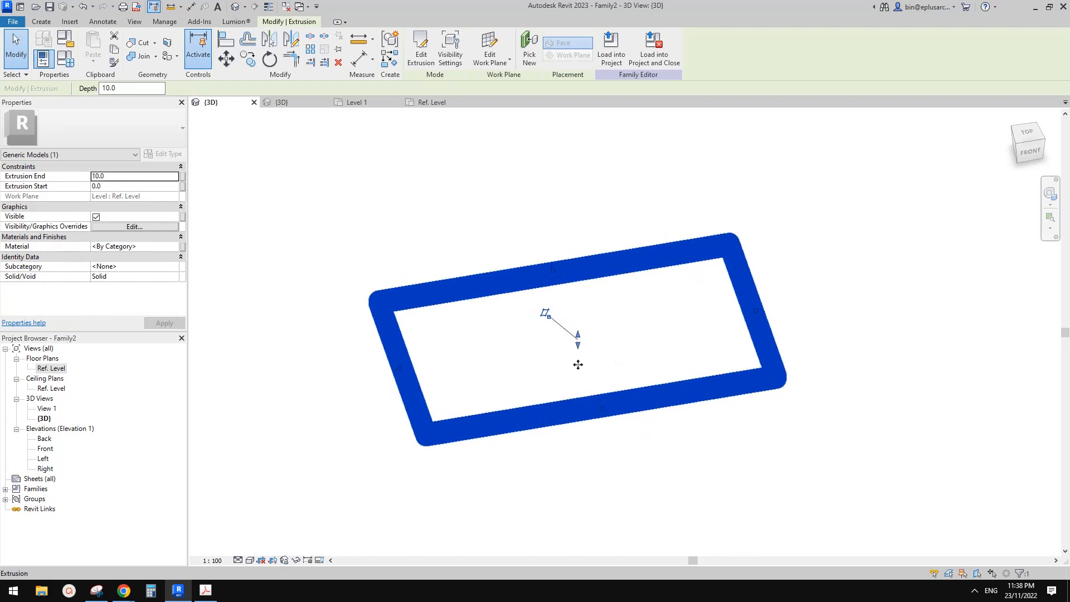
middle_click_drag(530, 398, 528, 403)
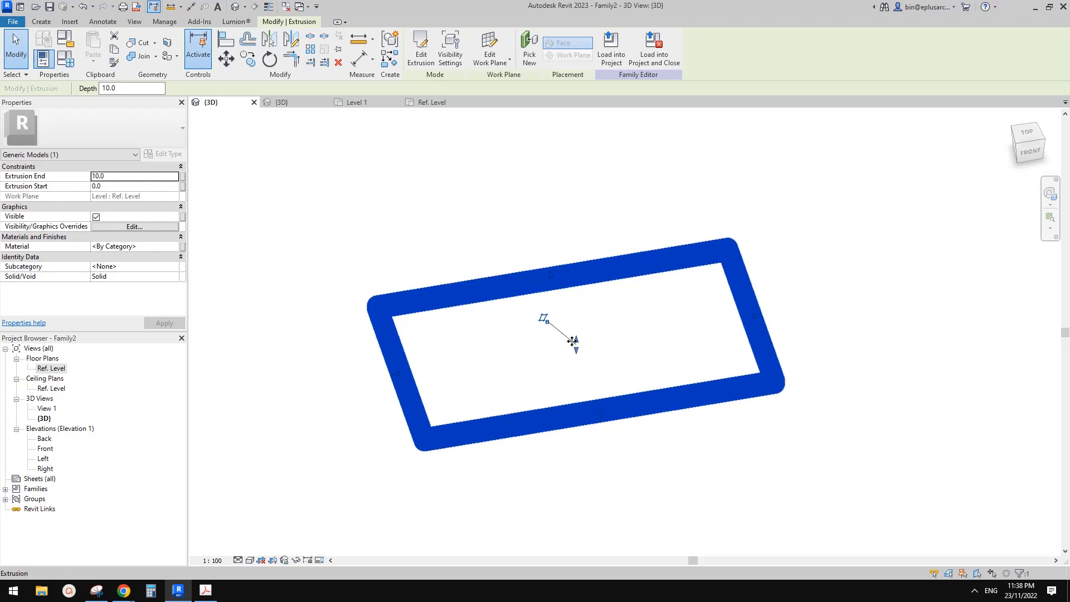
middle_click_drag(634, 338, 633, 337)
left_click(127, 226)
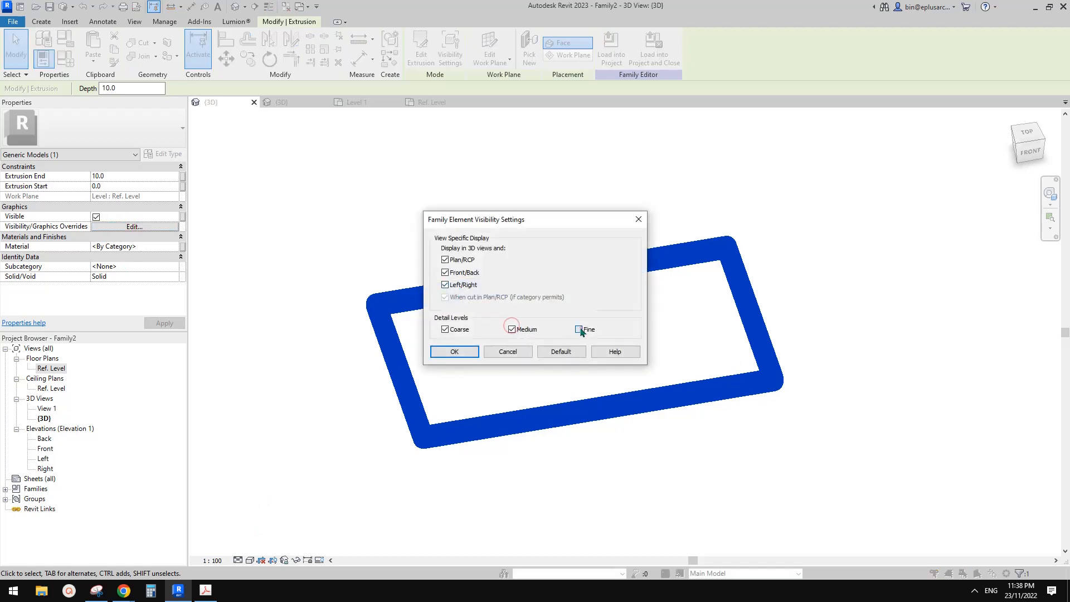
left_click(472, 352)
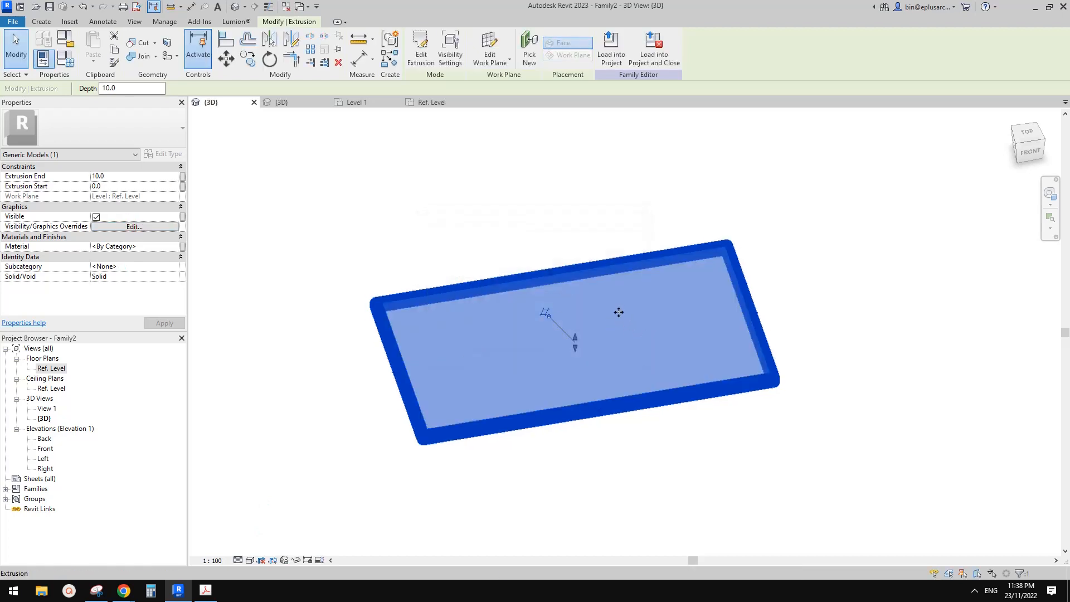
key("Escape")
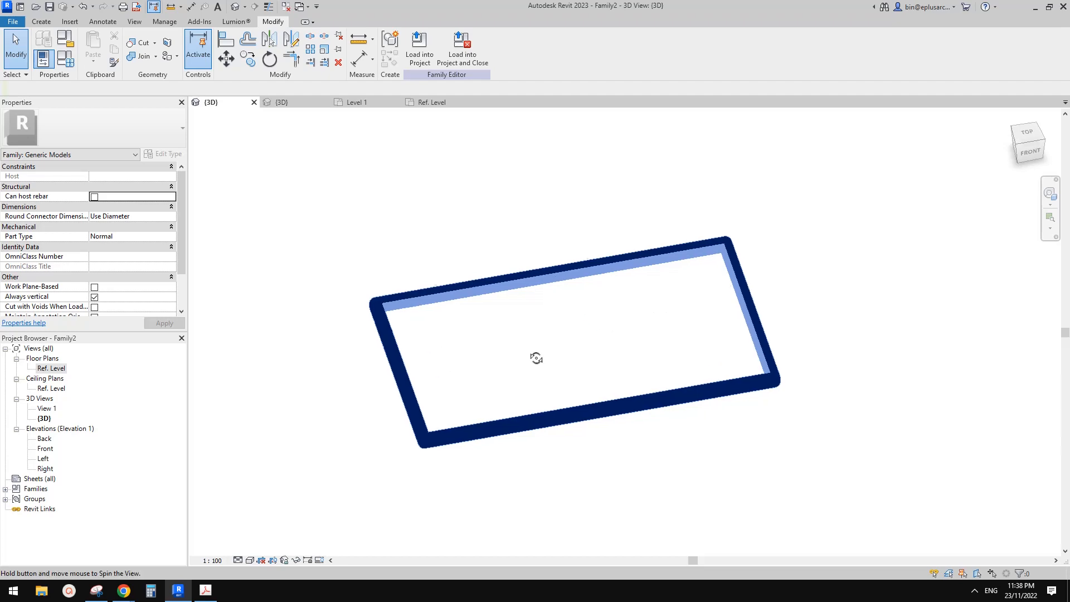
- In the Ref. Level plan, start a new extrusion and sketch a rectangle about 440 mm high around the left grate
double_click(52, 368)
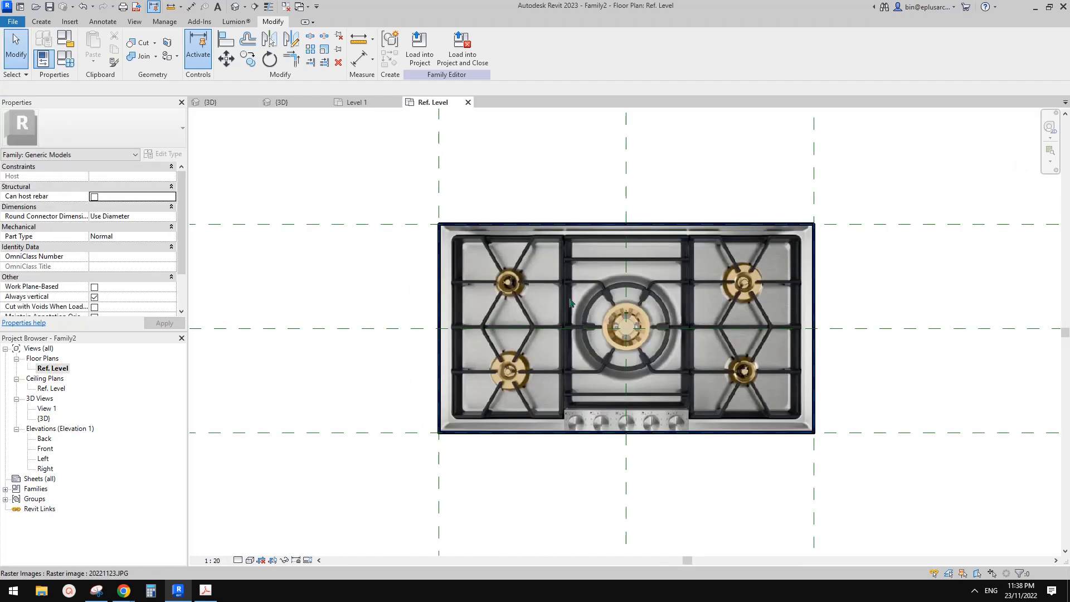
scroll(371, 329, "up", 3)
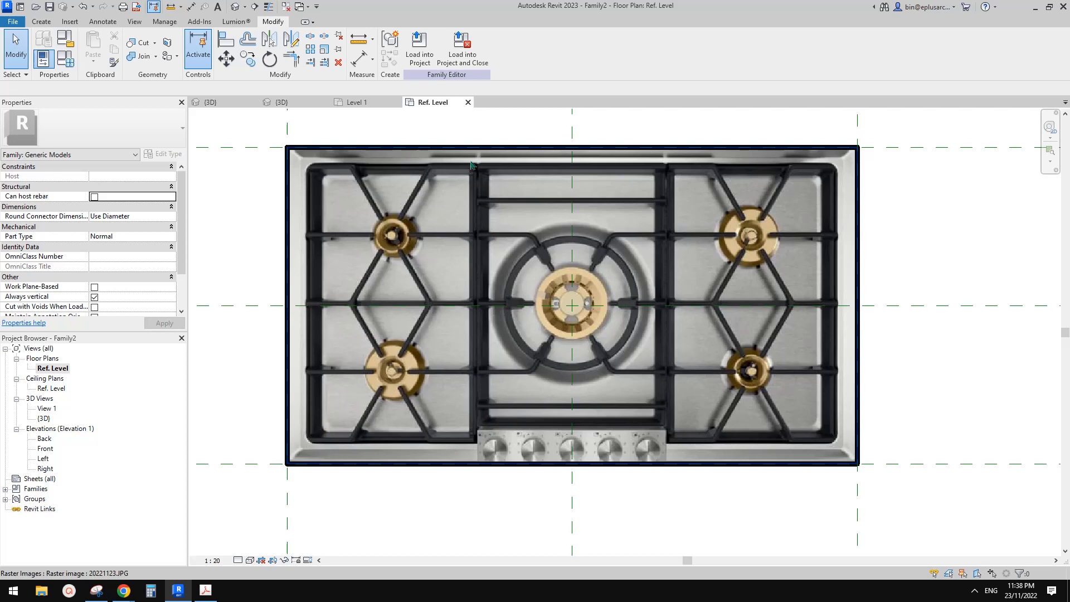
scroll(489, 276, "down", 1)
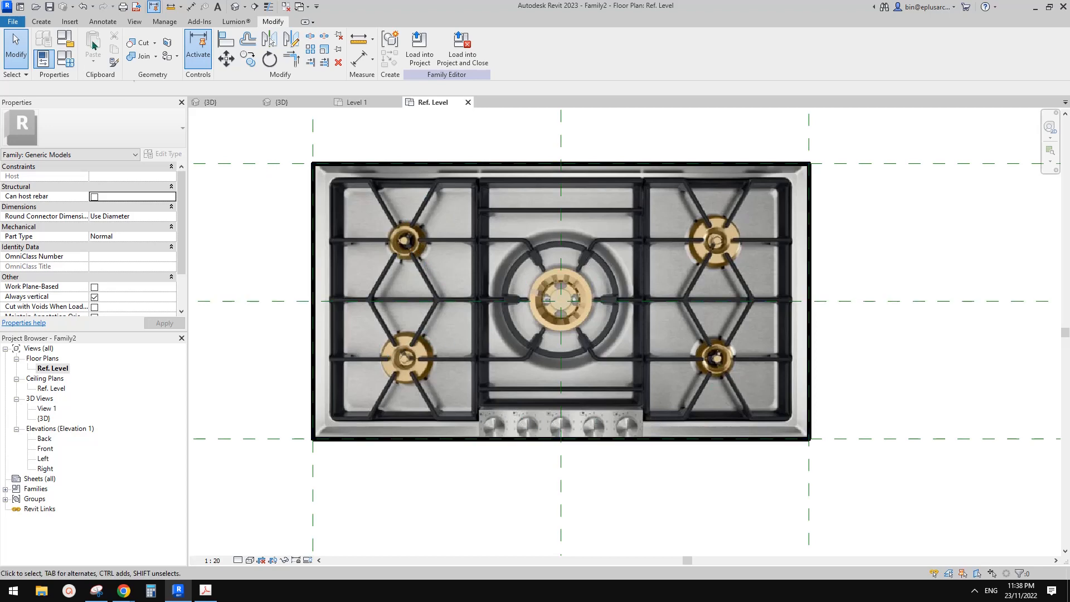
left_click(42, 21)
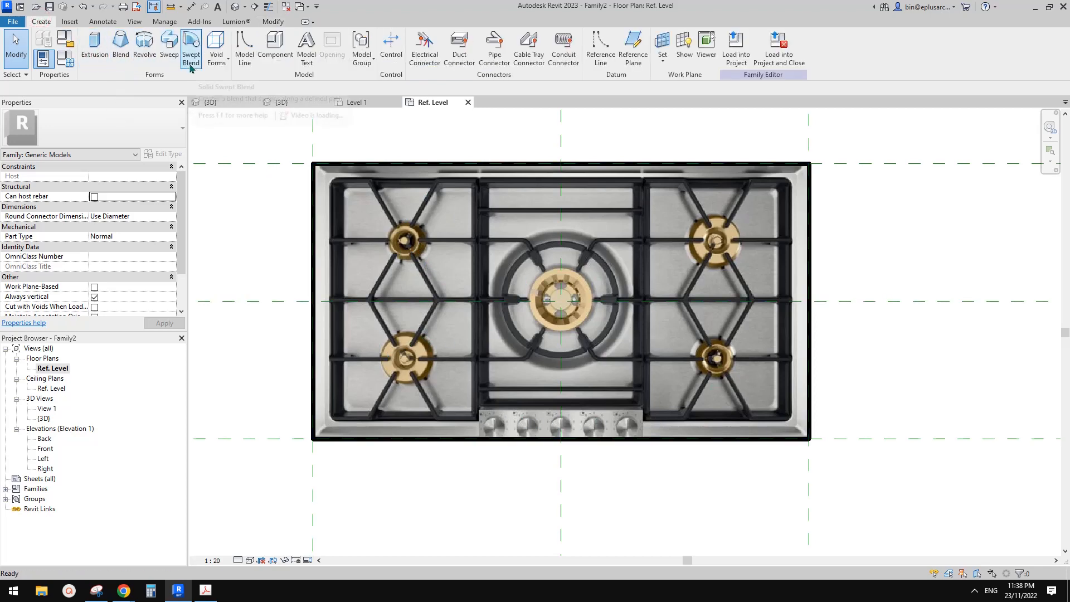
left_click(95, 46)
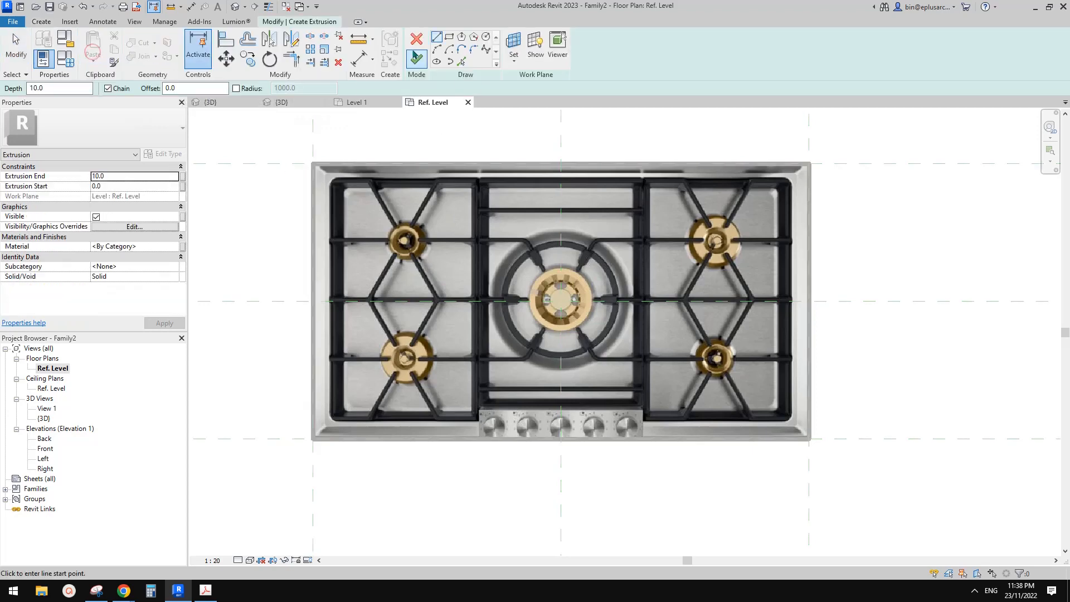
left_click(450, 36)
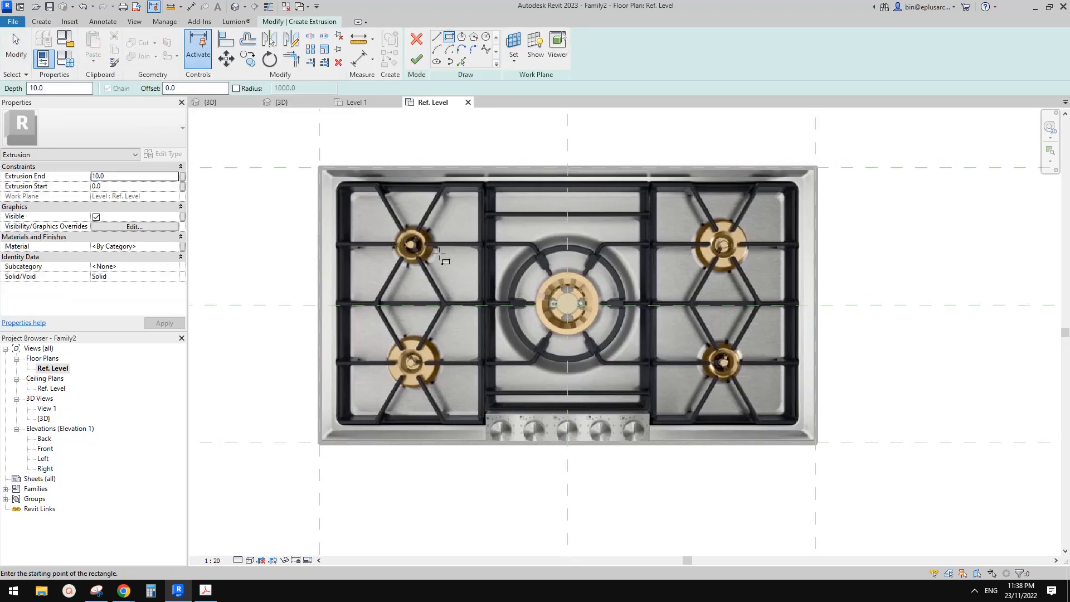
scroll(446, 253, "up", 2)
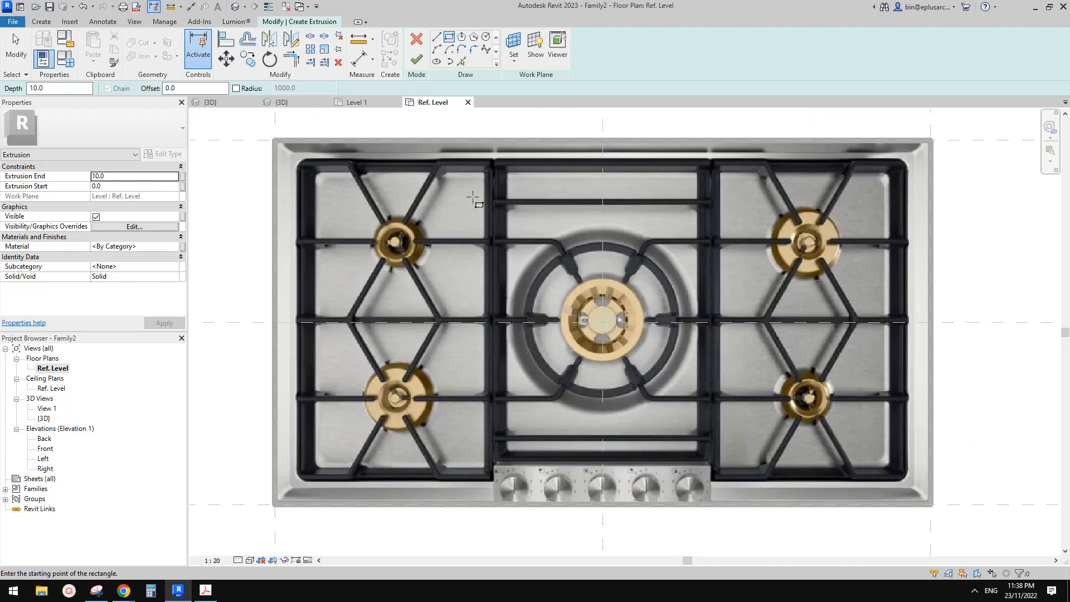
scroll(405, 194, "down", 1)
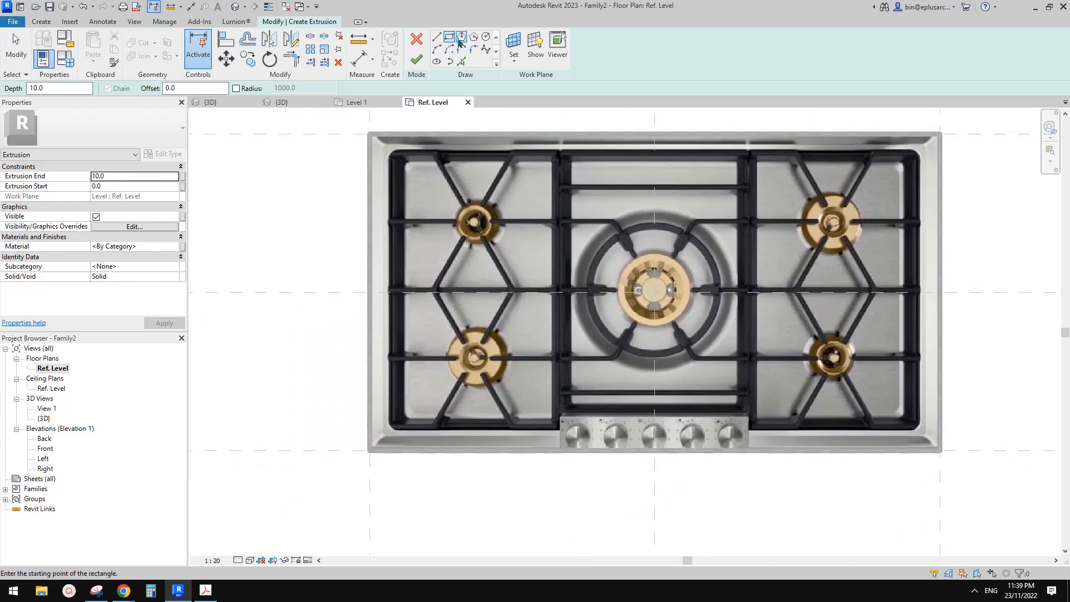
scroll(430, 203, "up", 2)
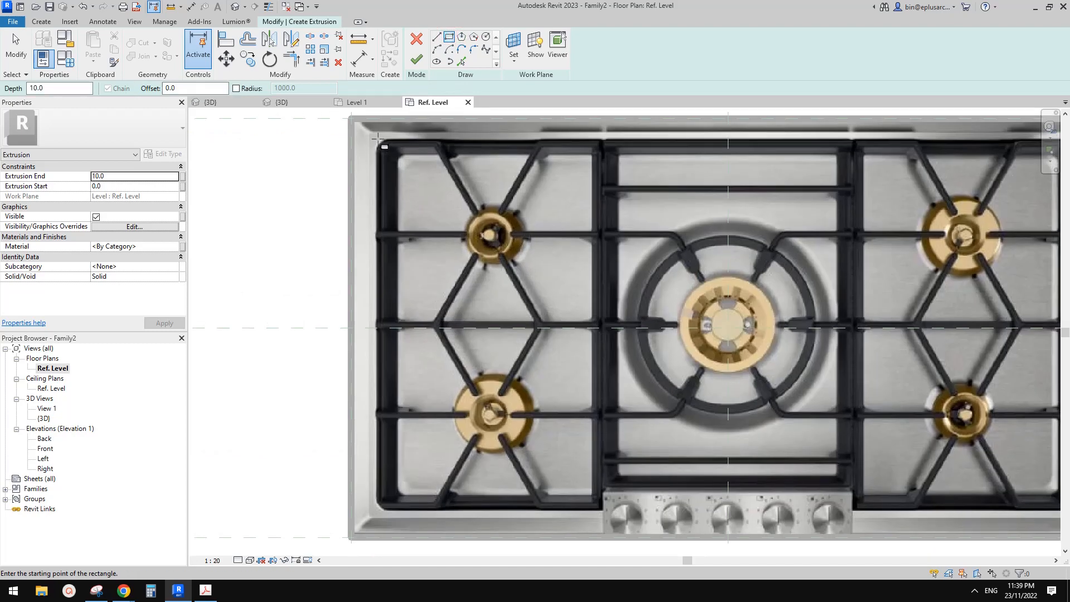
left_click(378, 137)
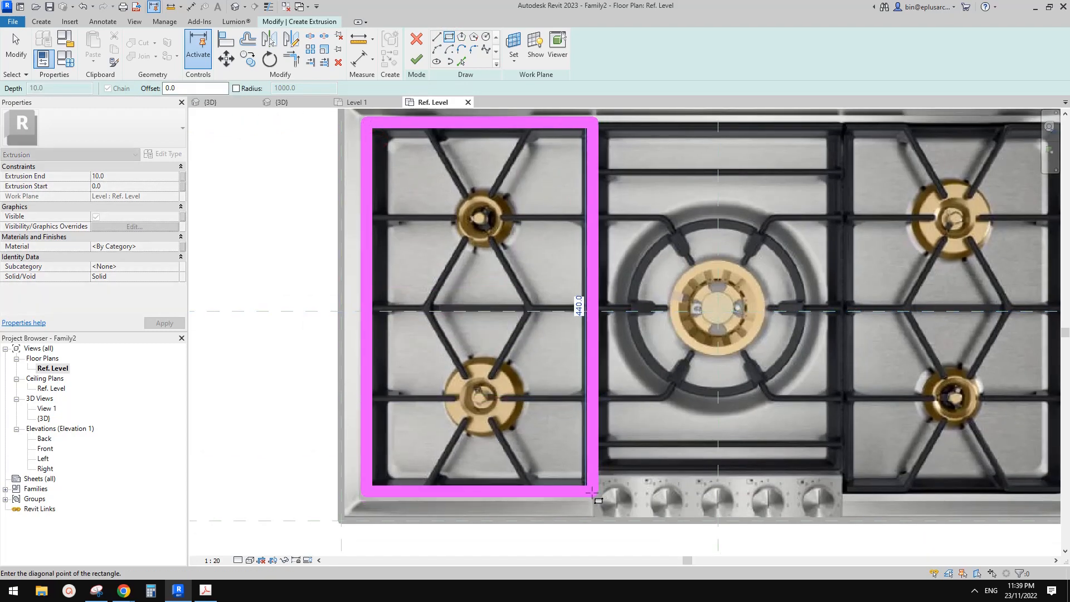
left_click(593, 493)
scroll(530, 265, "down", 3)
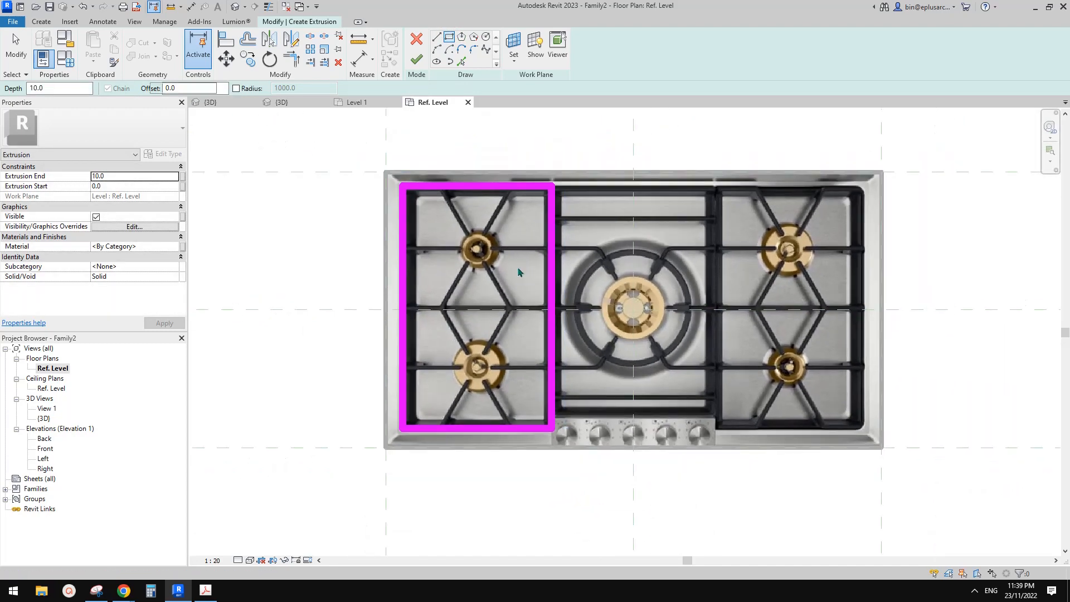
key("o")
key("f")
key("Escape")
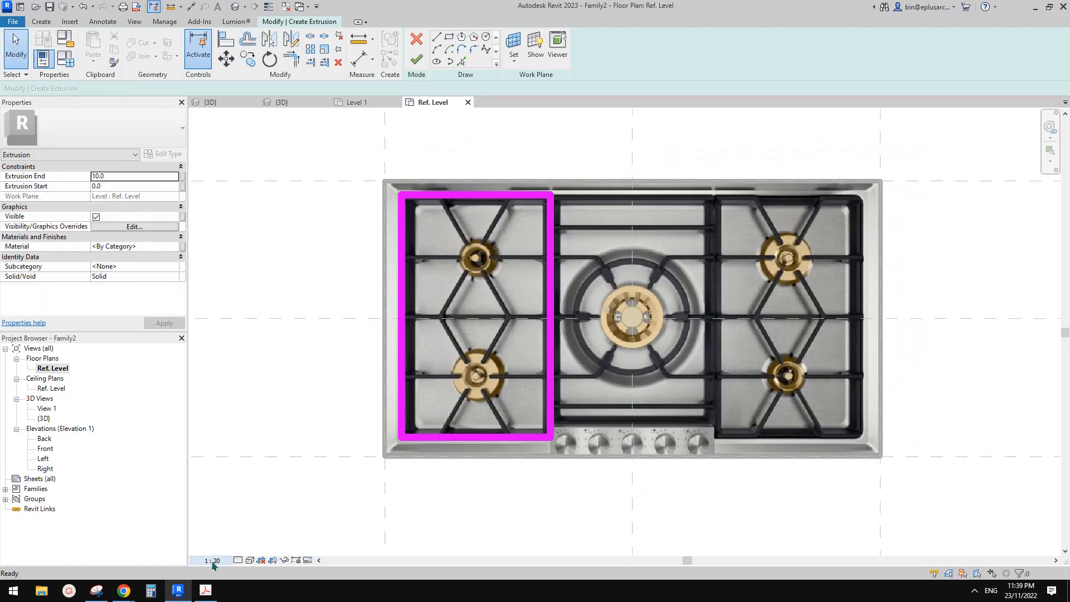
- Set the Ref. Level plan's view scale to 1 : 10
left_click(212, 561)
left_click(223, 437)
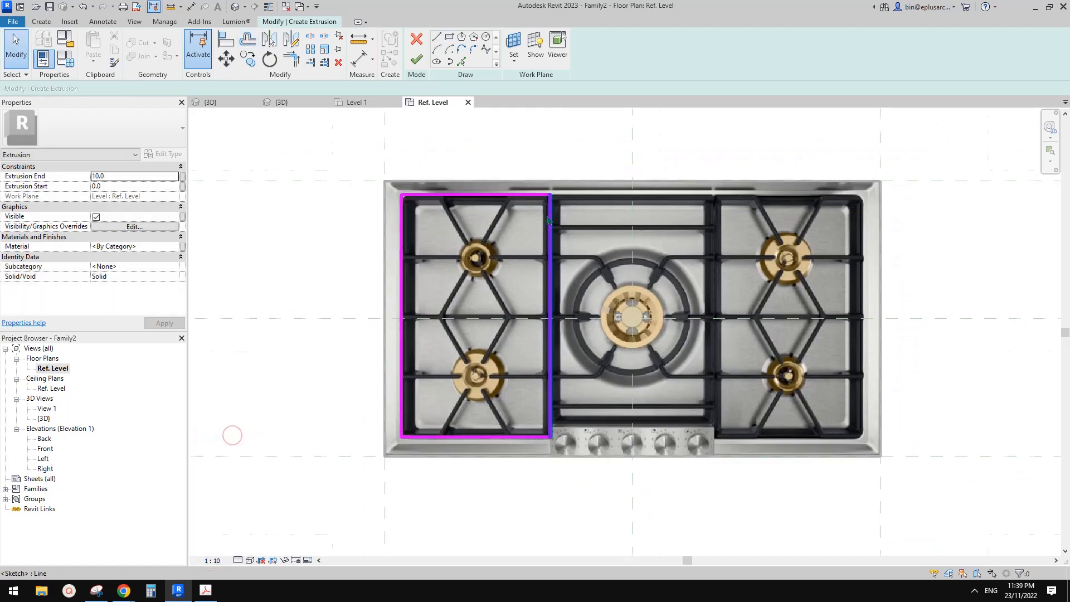
- Offset a copy of the left grate's rectangle inward by 10 mm
scroll(457, 249, "up", 2)
key("f")
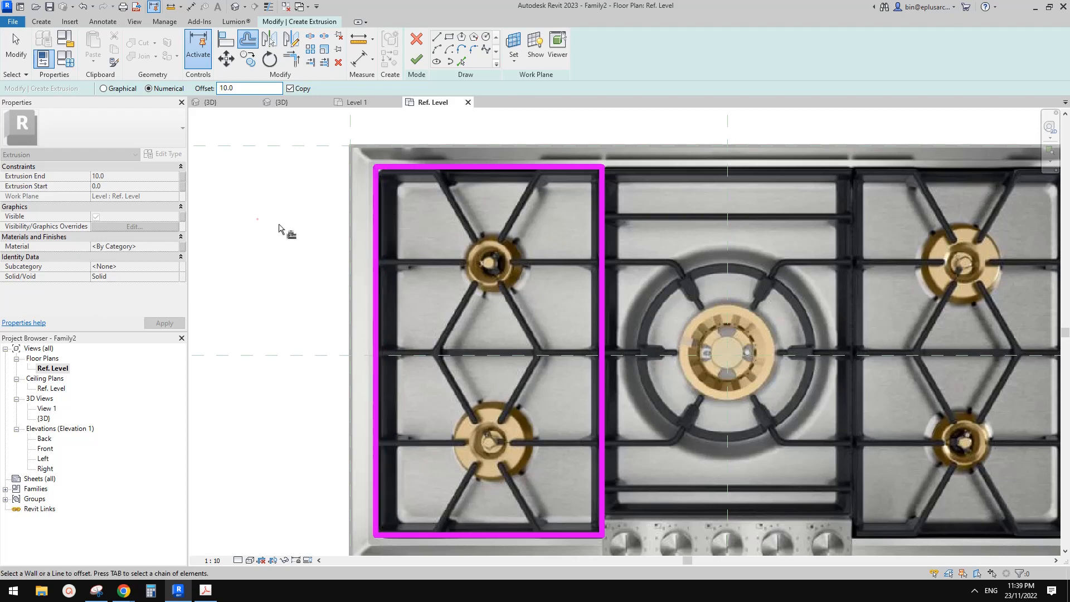
left_click(381, 222)
scroll(497, 212, "down", 3)
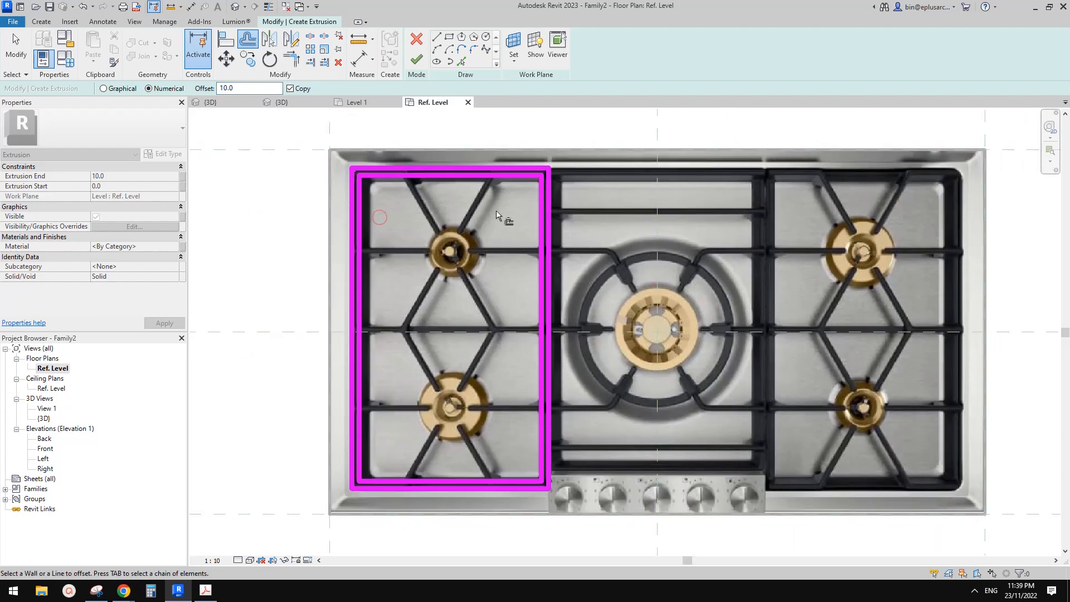
key("Escape")
- Mirror the left grate's two rectangles about the vertical centre reference plane onto the right grate
middle_click_drag(603, 239, 583, 234)
mouse_move(299, 157)
left_mouse_down()
mouse_move(586, 473)
mouse_move(597, 442)
left_mouse_up()
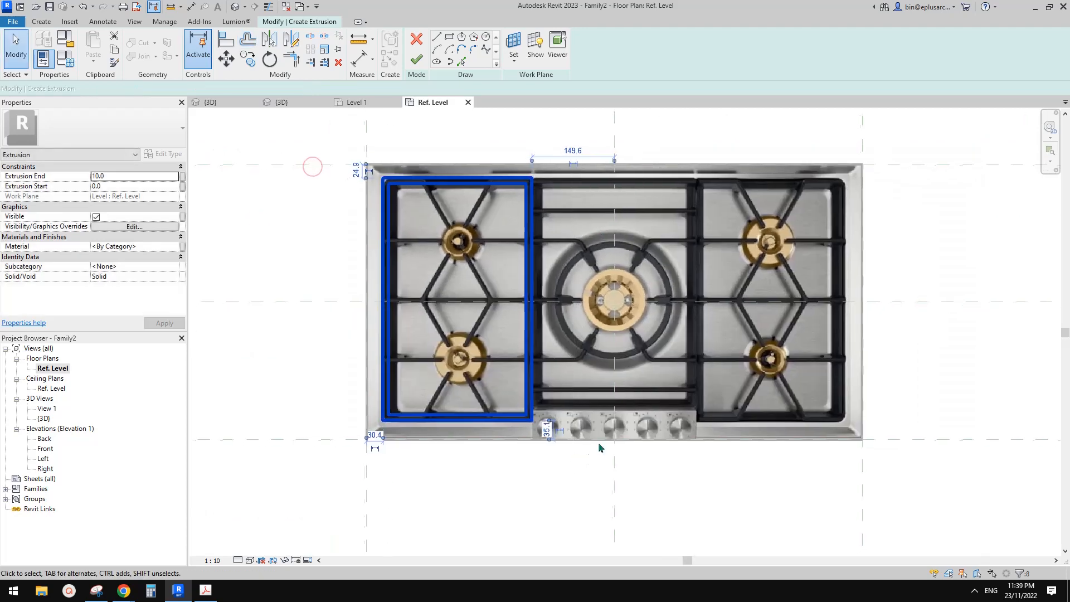
key("m")
key("m")
left_click(615, 218)
middle_click_drag(712, 185, 690, 184)
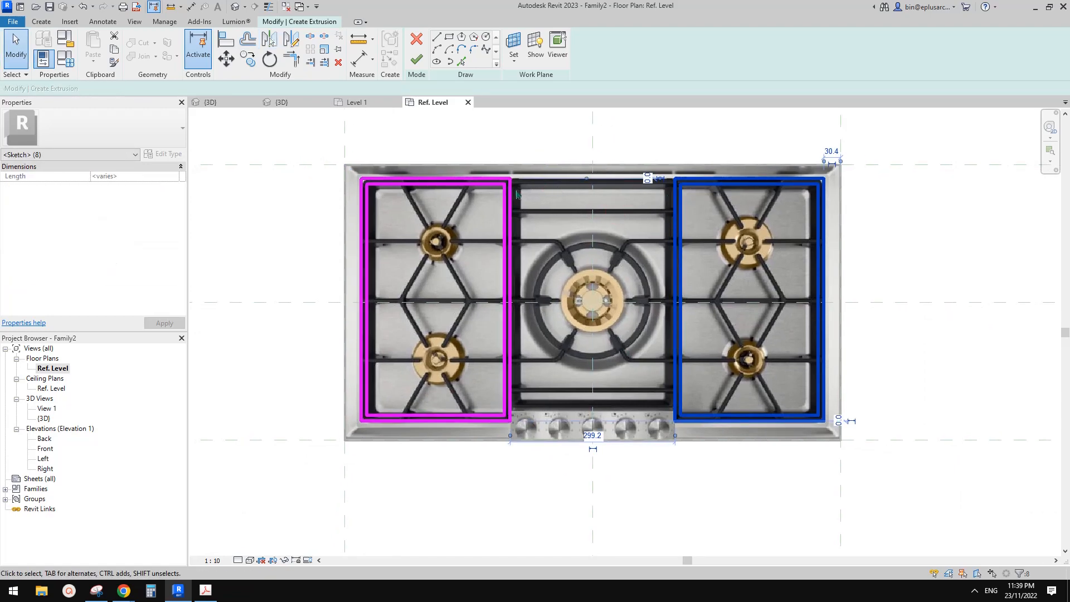
- Copy the left grate's two rectangles horizontally by about 285 mm onto the middle grate
left_click_drag(311, 144, 529, 443)
key("c")
key("o")
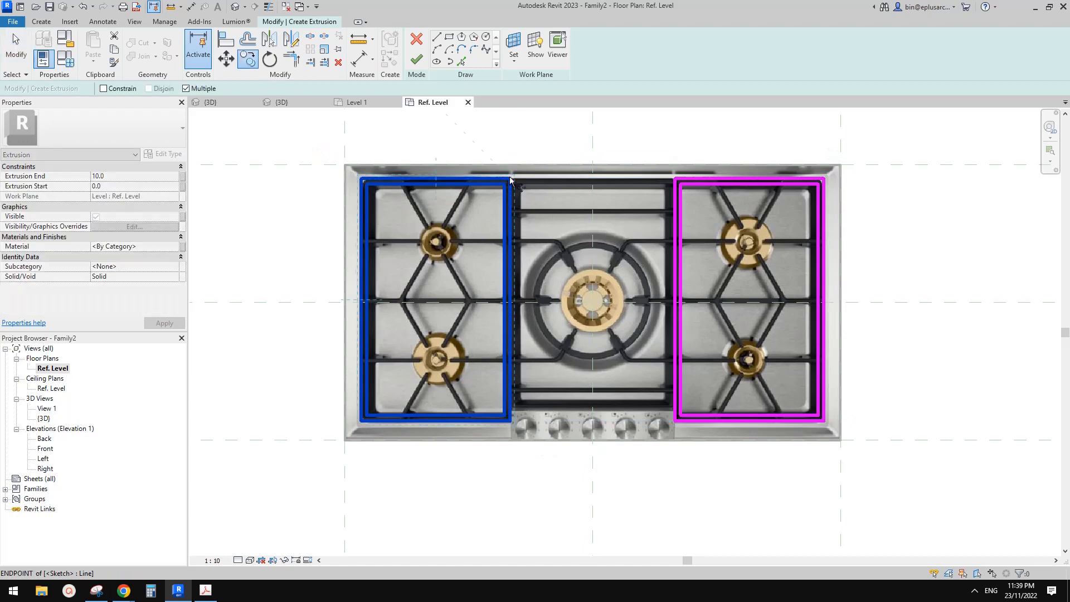
scroll(671, 181, "up", 3)
scroll(672, 183, "up", 1)
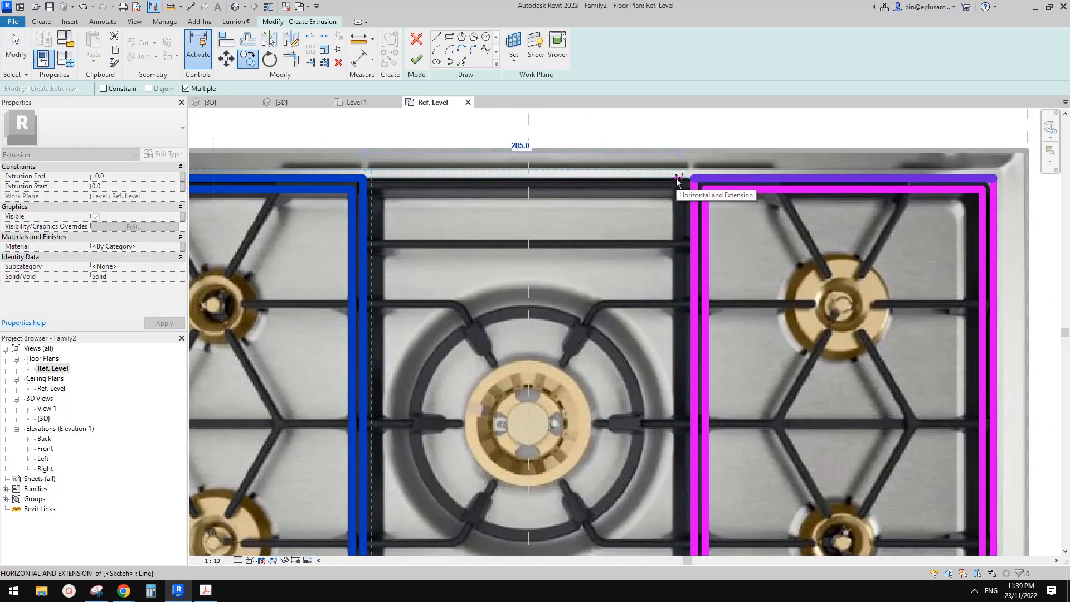
left_click(681, 179)
key("Escape")
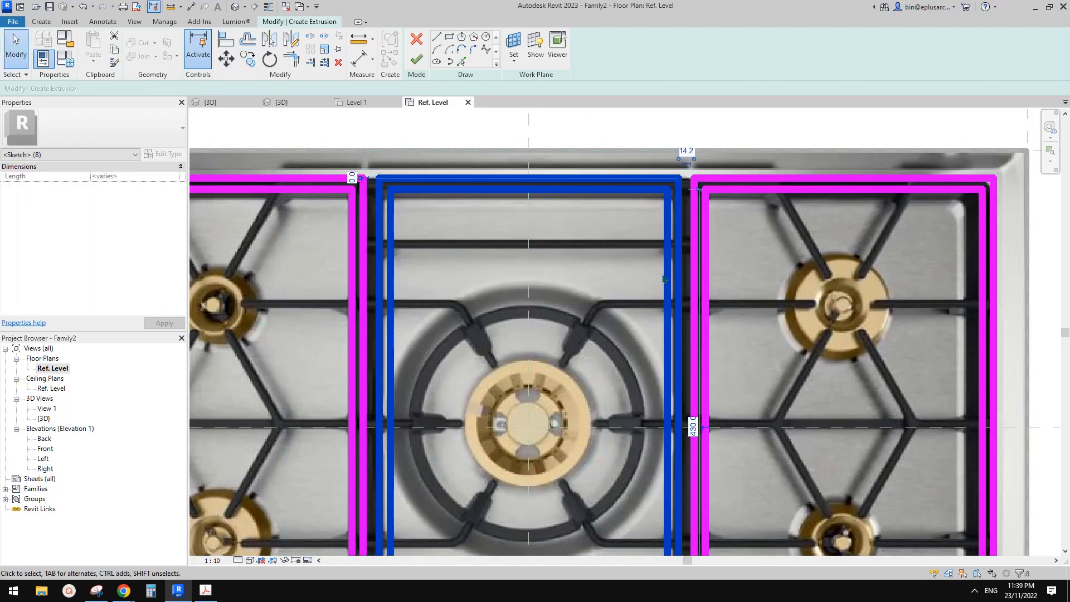
middle_click_drag(629, 247, 602, 234)
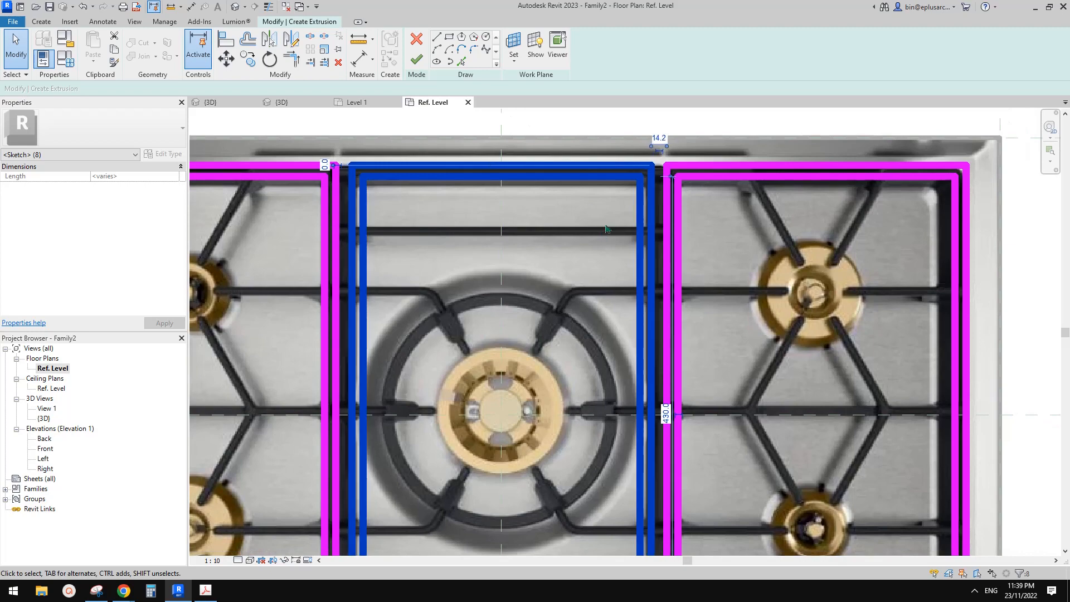
- Move the lower edges of the middle grate's two rectangles up to just above the control knobs
key("Escape")
scroll(582, 243, "down", 5)
middle_click_drag(576, 302, 581, 262)
scroll(581, 391, "up", 3)
left_click_drag(582, 387, 551, 436)
middle_click_drag(574, 392, 539, 382)
scroll(580, 390, "down", 3)
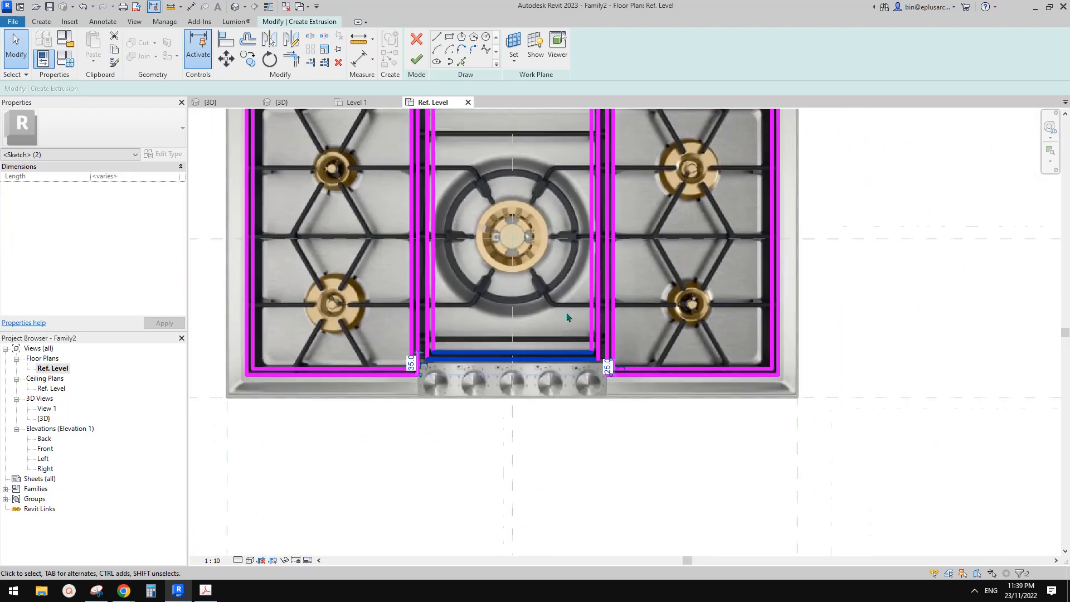
key("Escape")
- Finish the sketch of the three grate frames as a 10 mm deep extrusion
middle_click_drag(726, 344, 743, 333)
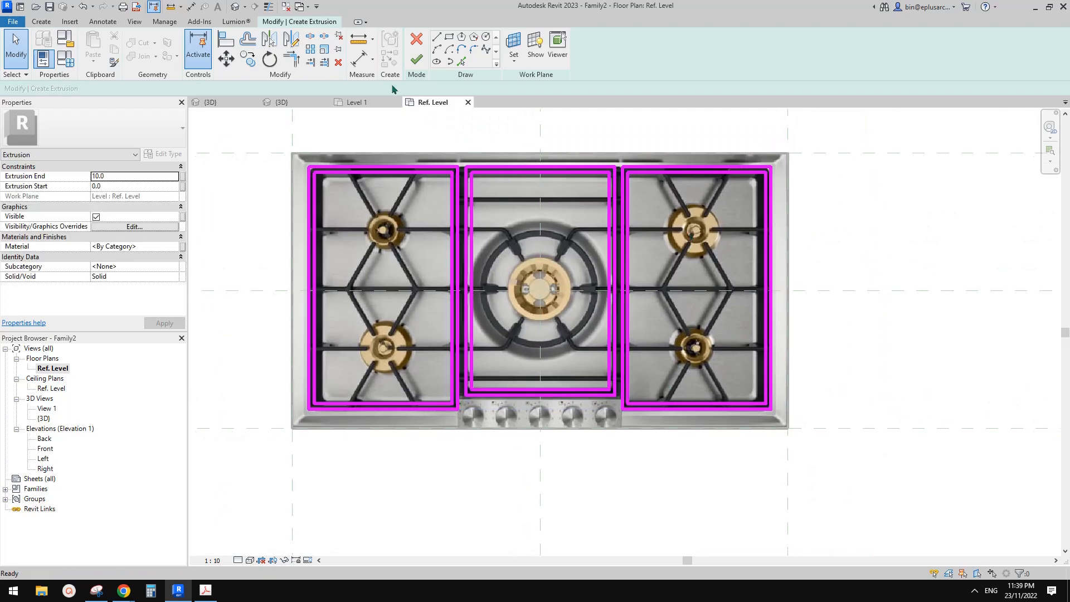
left_click(417, 60)
scroll(443, 212, "up", 2)
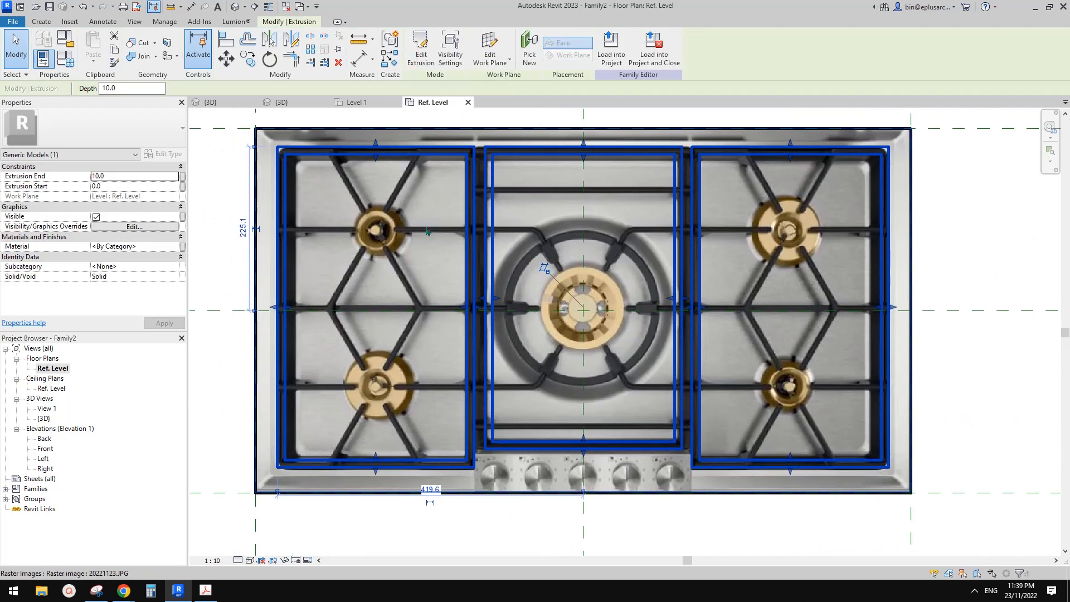
- In a new extrusion sketch, draw a circle of about 25 mm radius centred on the upper-left burner
key("c")
key("s")
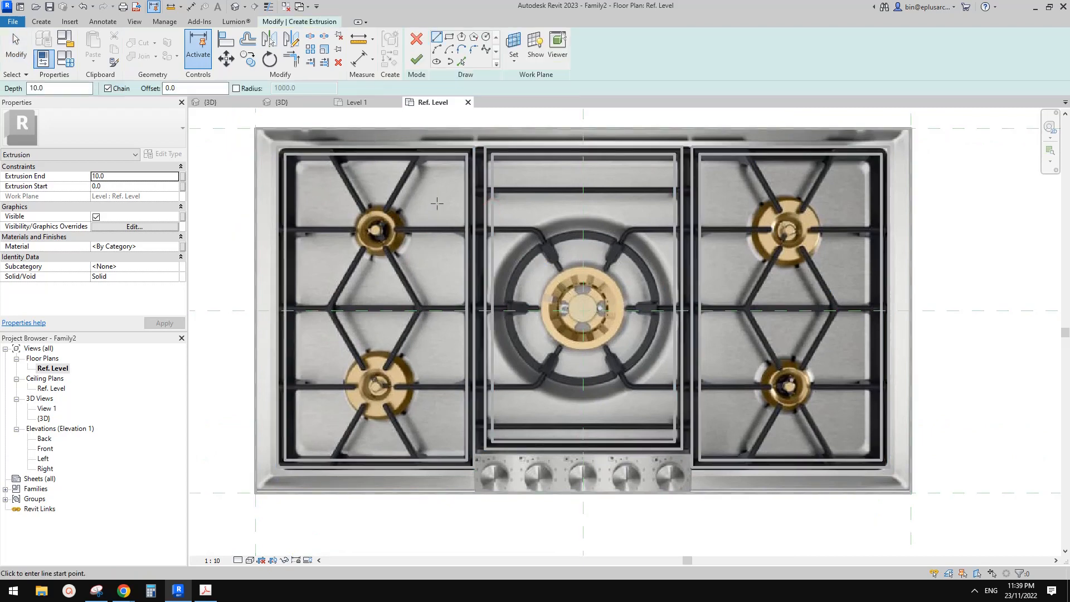
left_click(485, 38)
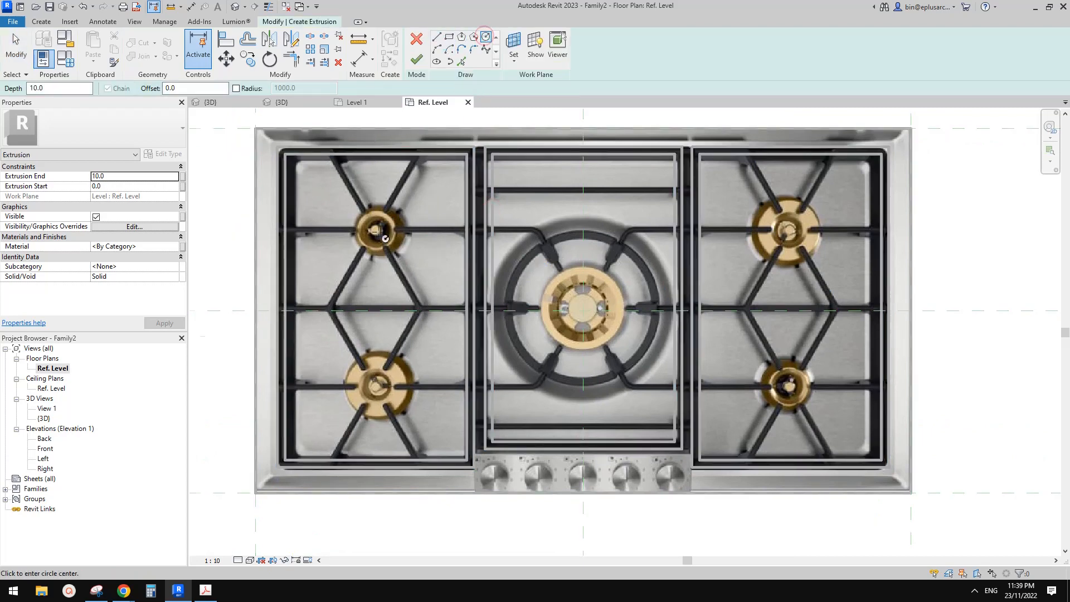
scroll(376, 230, "up", 2)
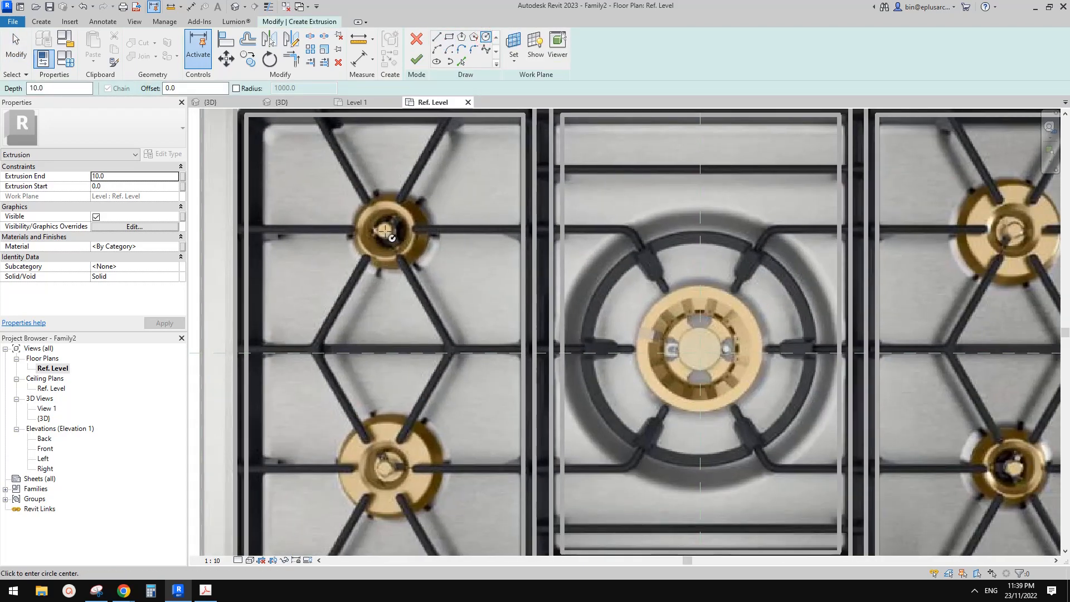
left_click(387, 231)
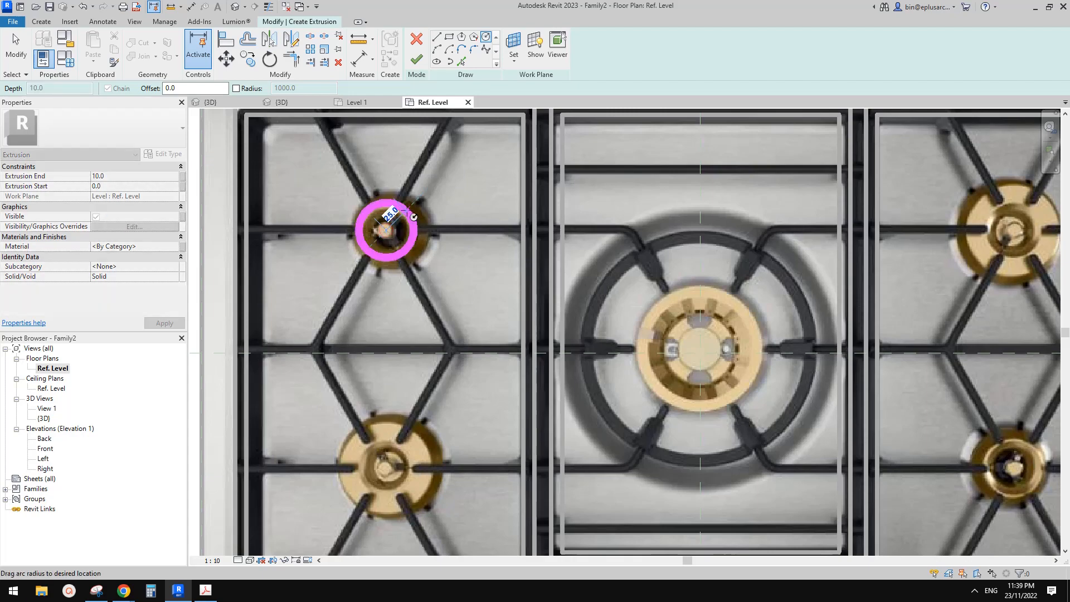
left_click(410, 215)
- Offset a copy of the upper-left burner's circle outward by 10 mm
key("o")
key("f")
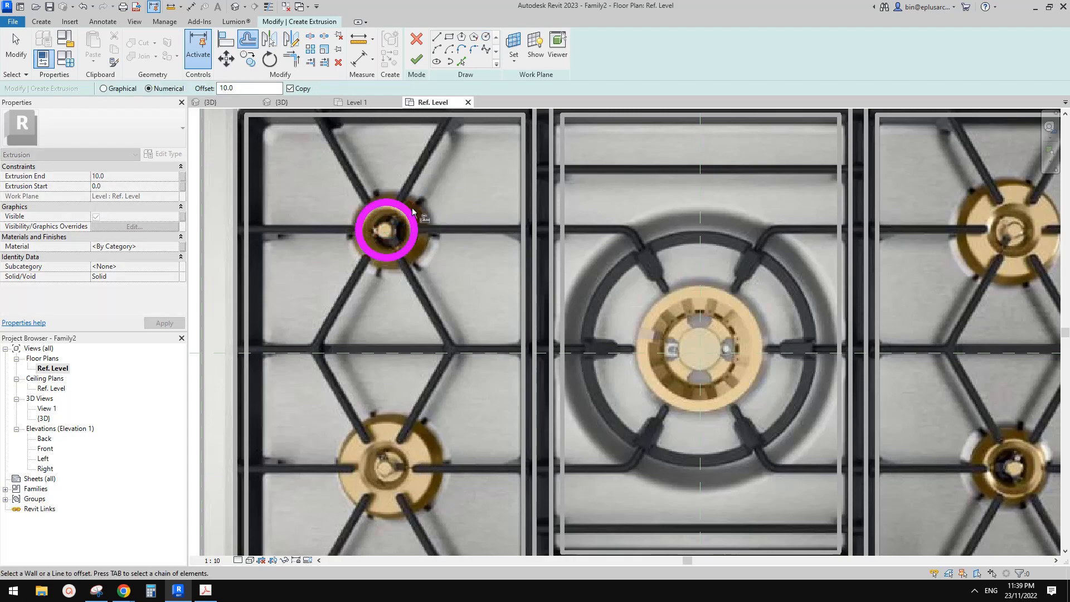
left_click(417, 217)
key("Escape")
- Mirror the upper-left burner's two circles about the horizontal and vertical centre reference planes onto the other three corner burners
scroll(440, 209, "down", 3)
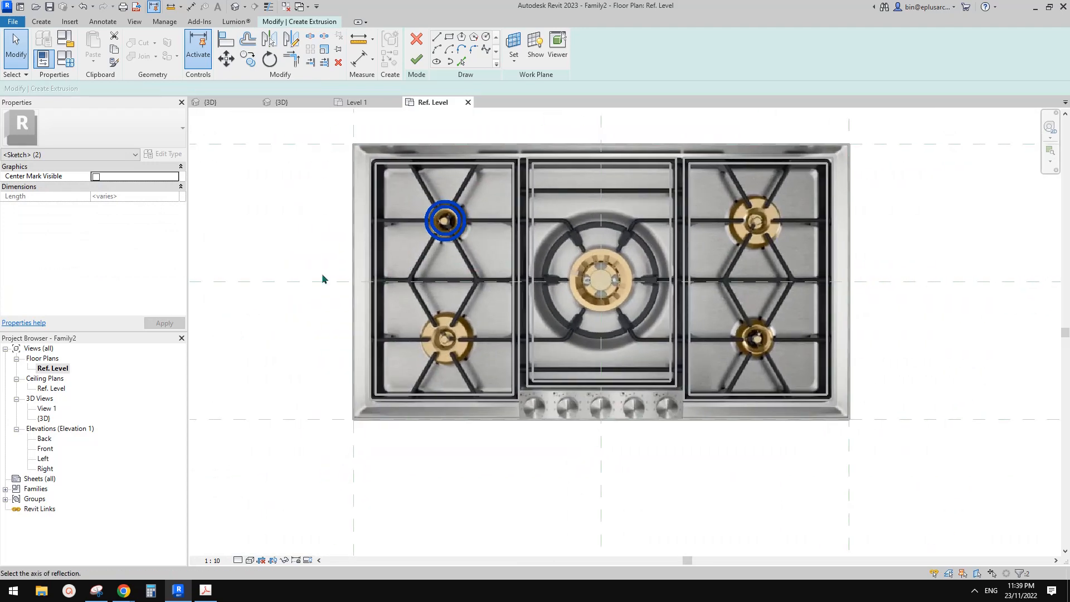
key("m")
key("m")
left_click(305, 281)
key("m")
key("m")
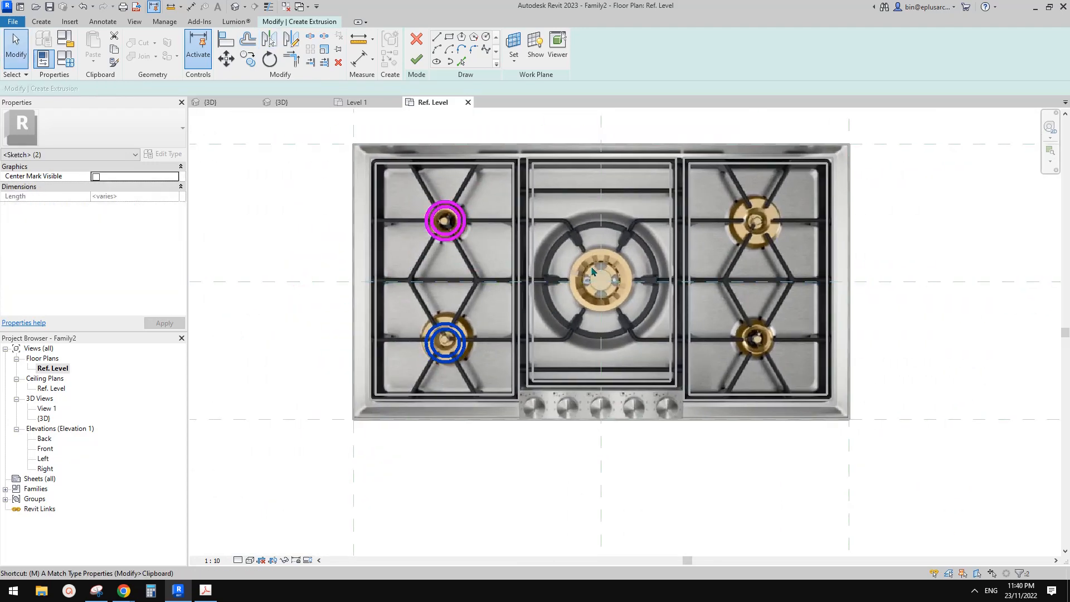
left_click(600, 203)
key("m")
key("m")
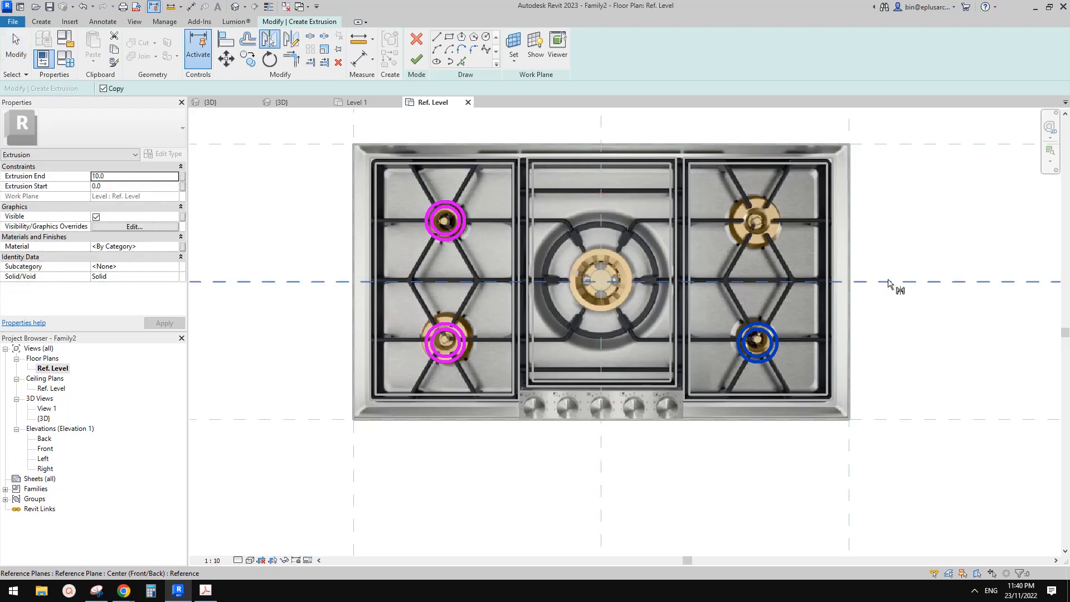
left_click(888, 281)
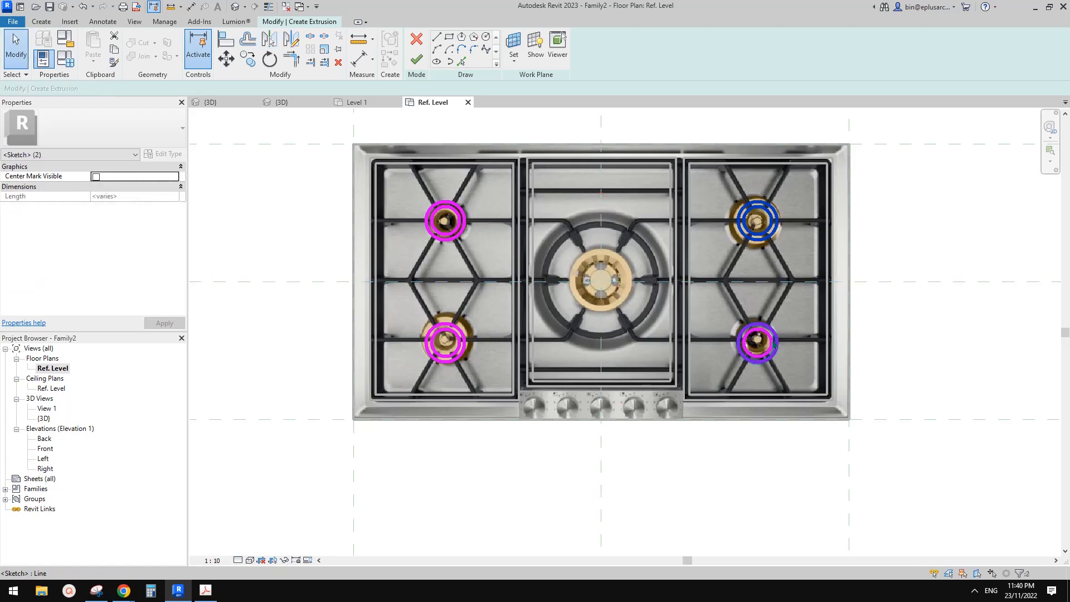
- Offset the outer circles of the lower-left and upper-right burners outward by 10 mm and delete their innermost circles
middle_click_drag(505, 309, 517, 318)
scroll(467, 297, "up", 1)
middle_click_drag(448, 291, 407, 286)
key("f")
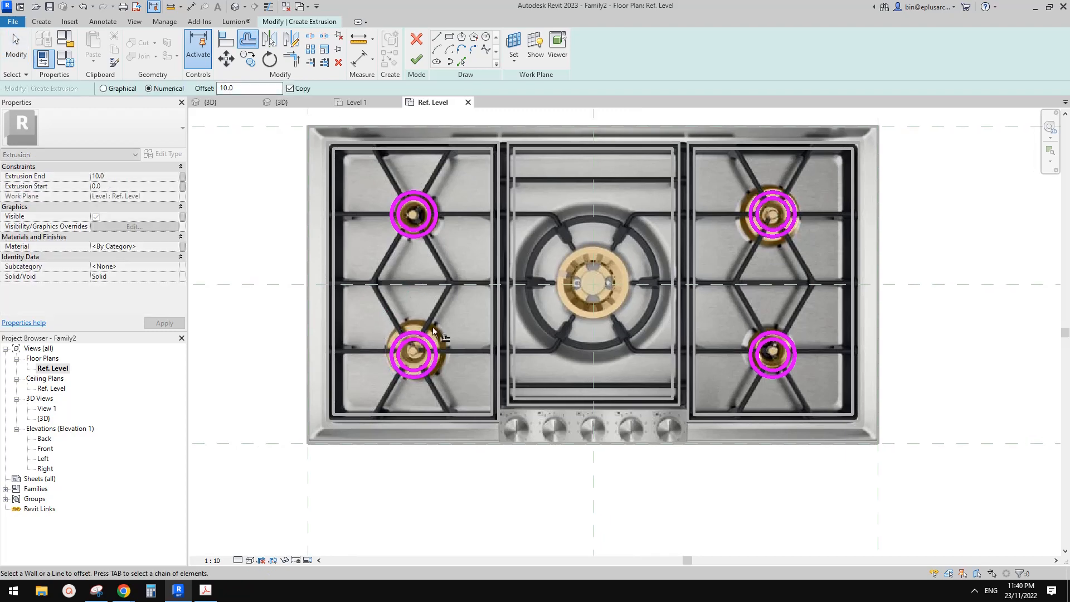
left_click(437, 345)
left_click(787, 194)
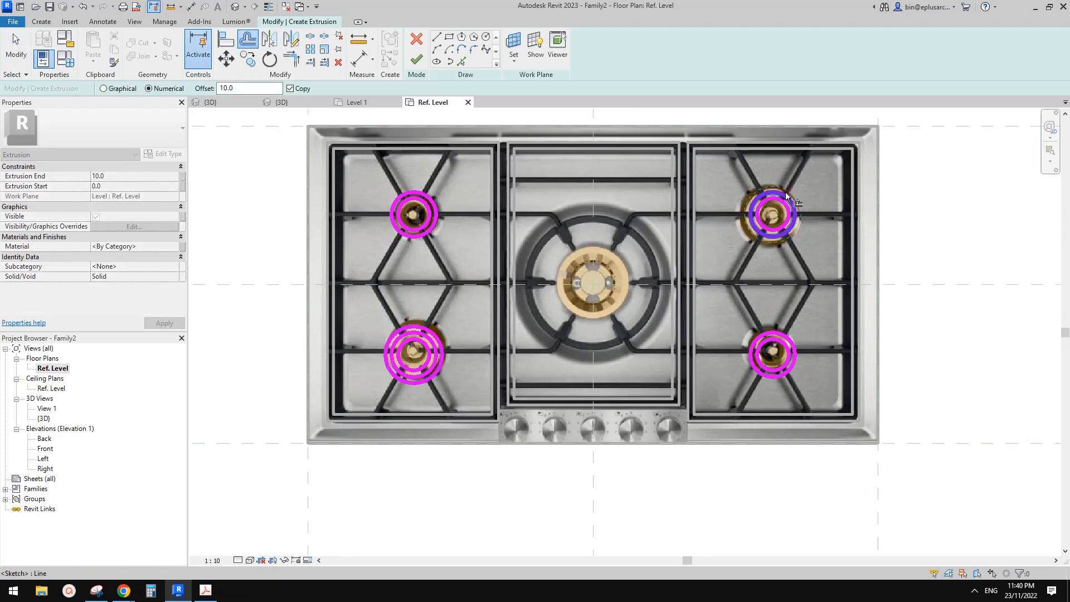
key("Escape")
left_click(417, 347)
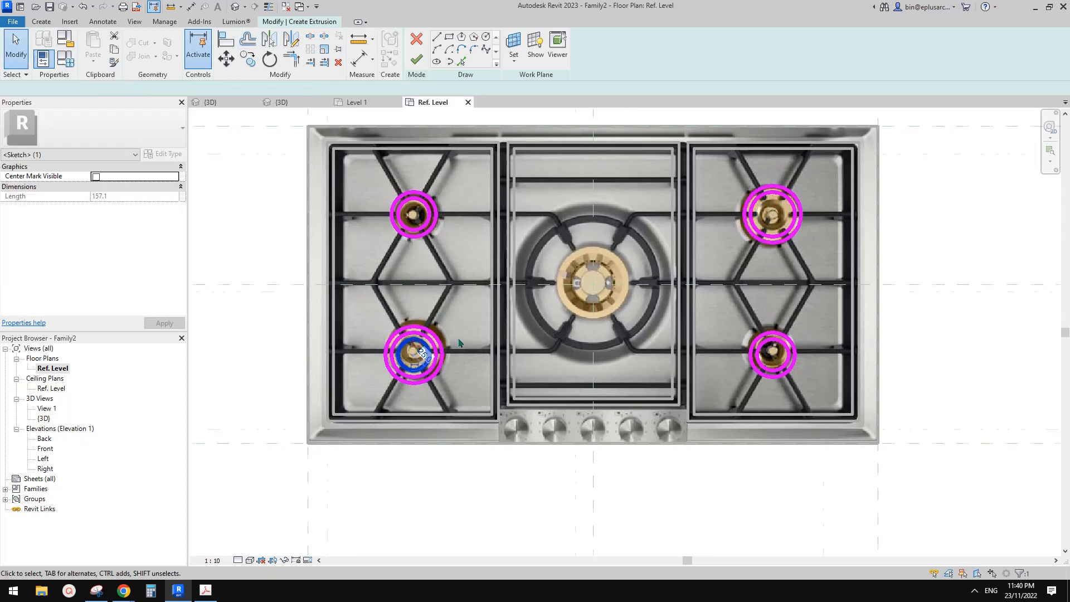
key("Delete")
- Copy the lower-left burner's two circles to the centre burner at the intersection of the centre reference planes
scroll(521, 322, "down", 2)
left_click_drag(486, 322, 414, 365)
key("c")
key("o")
left_click(441, 346)
scroll(570, 295, "up", 2)
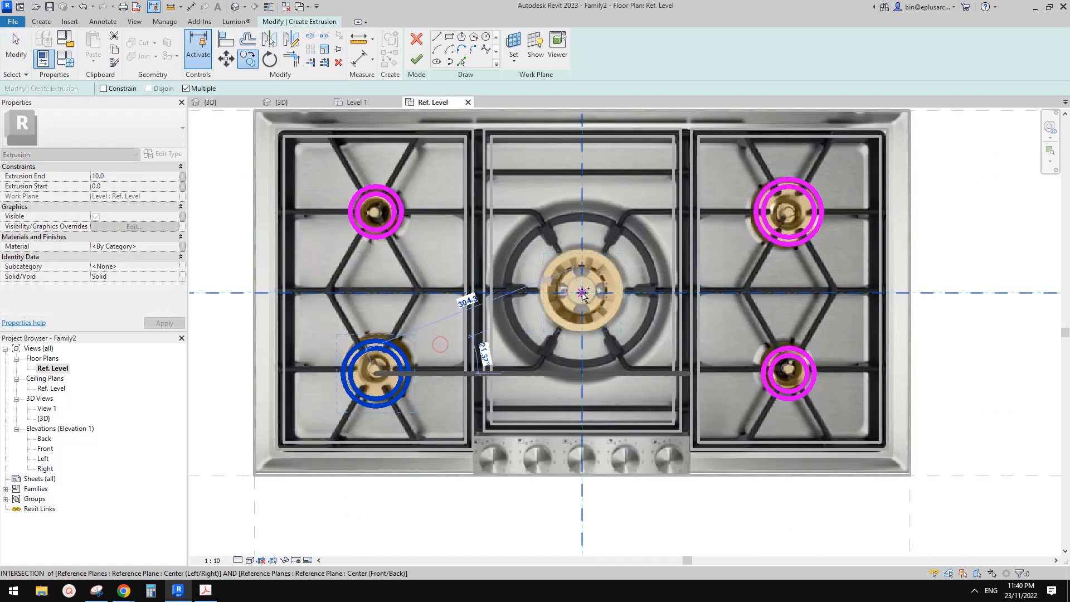
left_click(577, 294)
key("Escape")
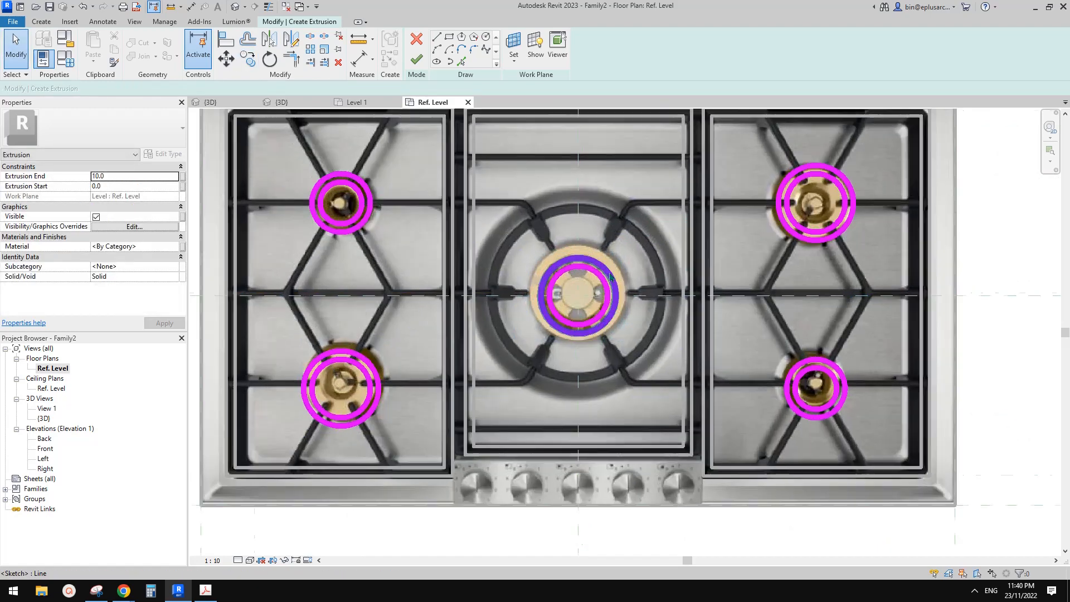
- Widen the centre burner's ring with 10 mm outward offsets, removing the surplus circles, and finish the 10 mm burner ring extrusion
scroll(620, 281, "up", 2)
key("o")
key("f")
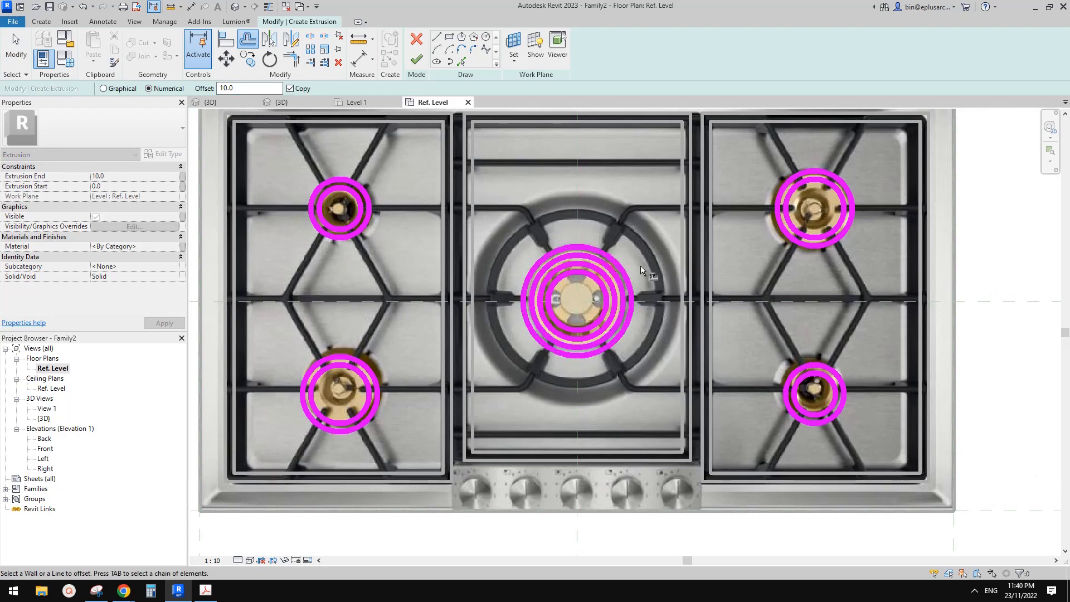
left_click(616, 268)
key("Escape")
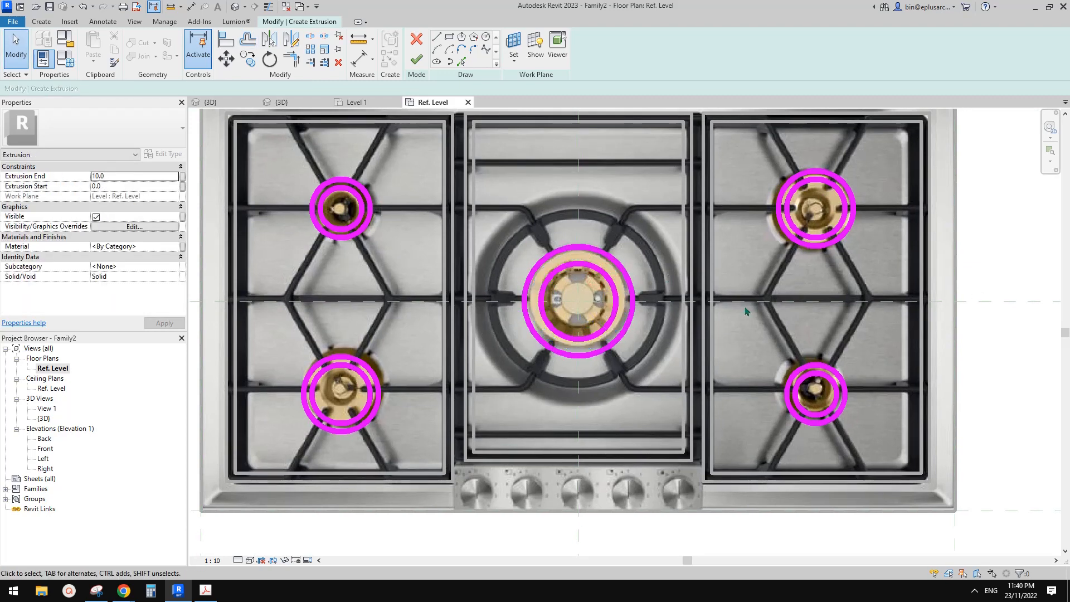
scroll(747, 311, "down", 2)
left_click(416, 60)
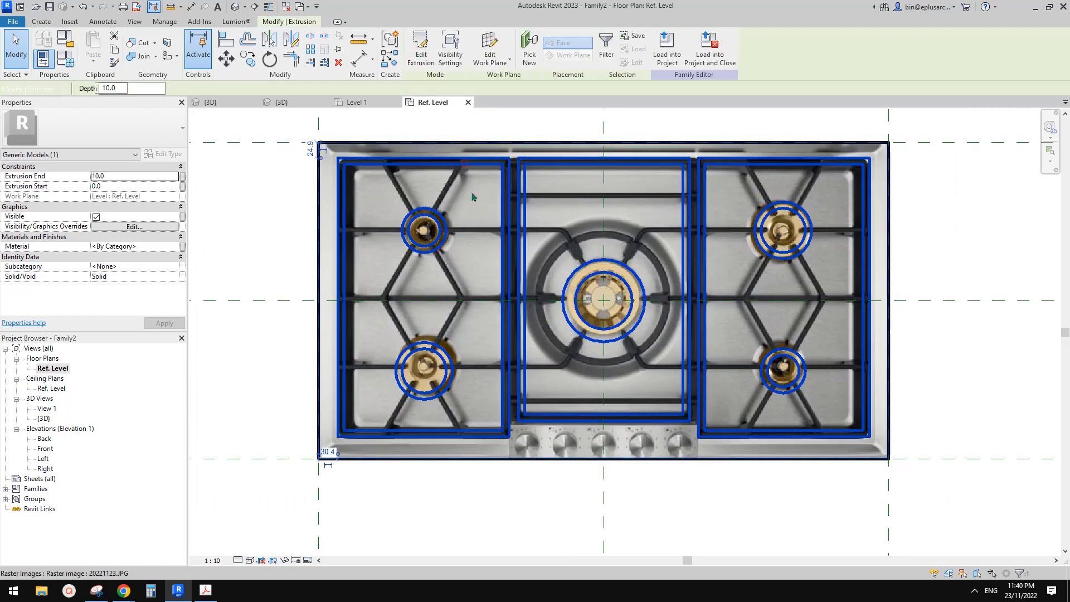
- Set the visibility of the grate frame and burner ring extrusions to exclude the Coarse detail level and include Medium
left_click(466, 167, "ctrl")
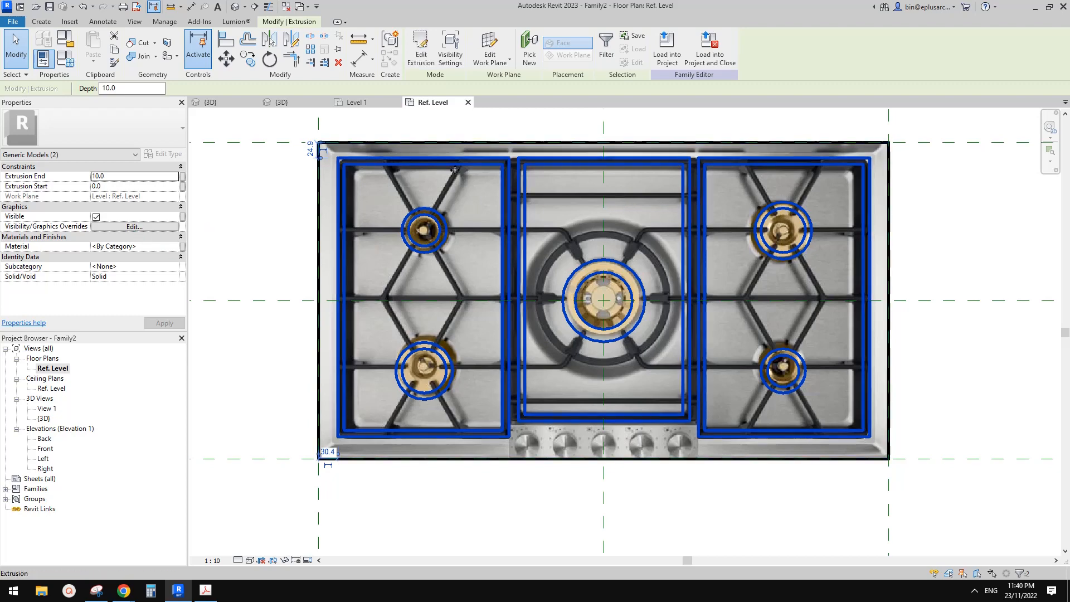
left_click(147, 226)
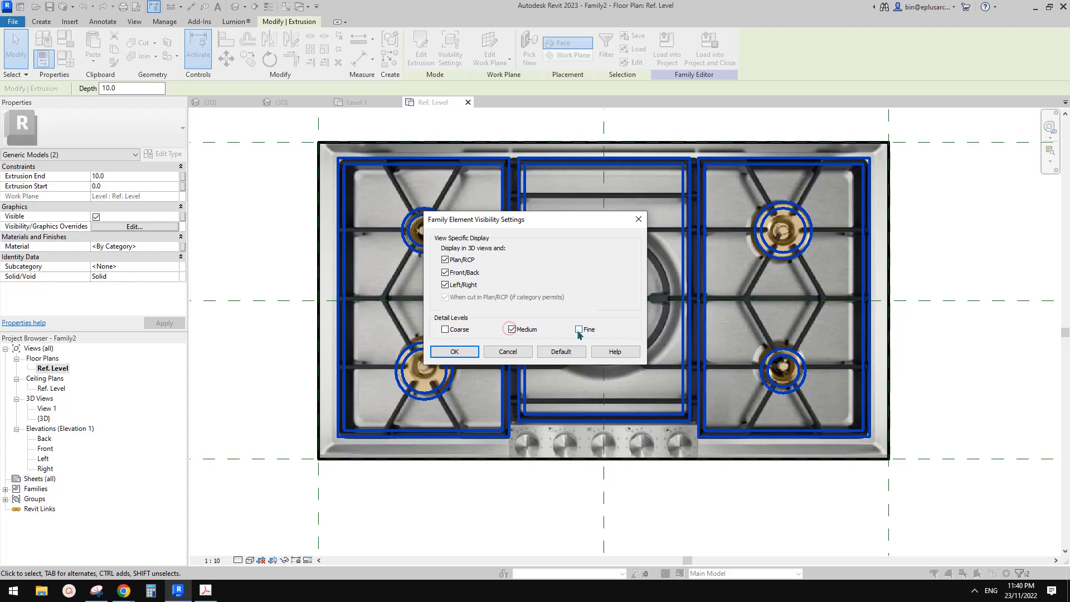
left_click(472, 354)
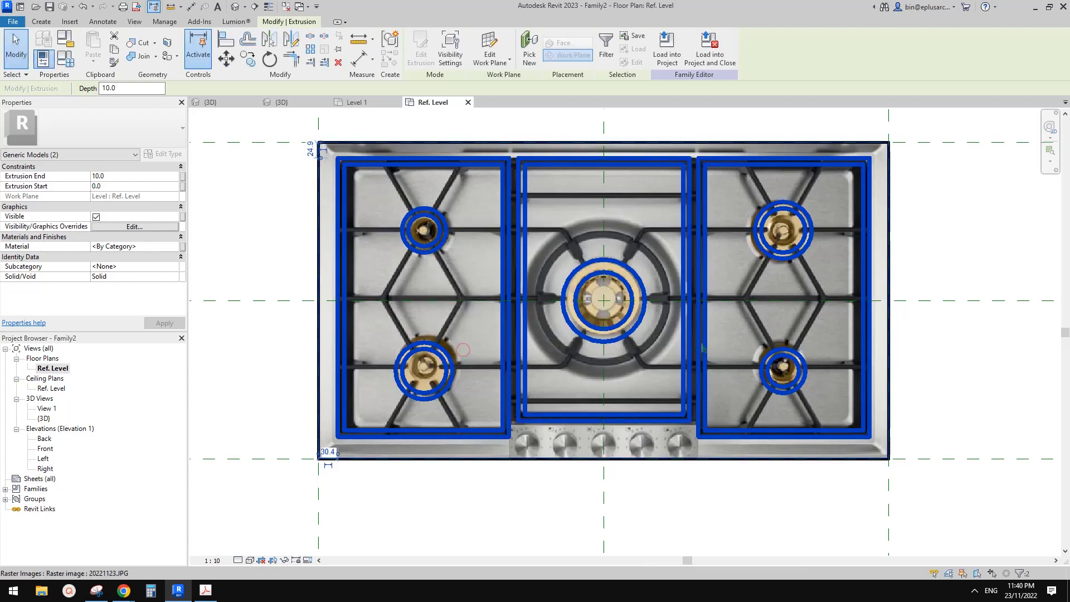
middle_click_drag(881, 342, 856, 310)
key("Escape")
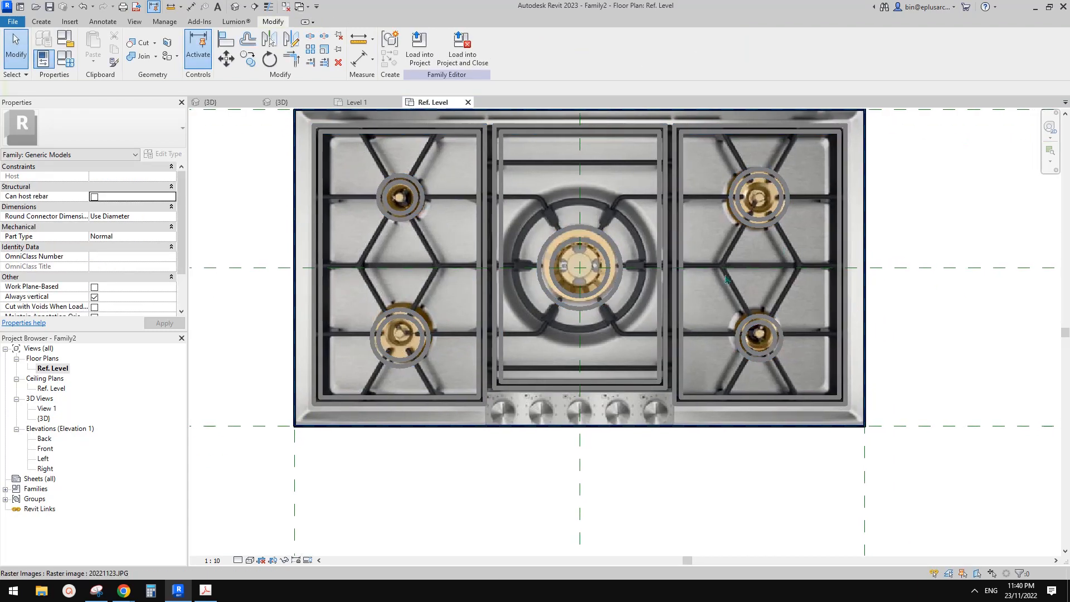
- In a new extrusion sketch, draw a 20 mm radius circle on the middle control knob and set the extrusion end to 20 mm
scroll(546, 404, "up", 2)
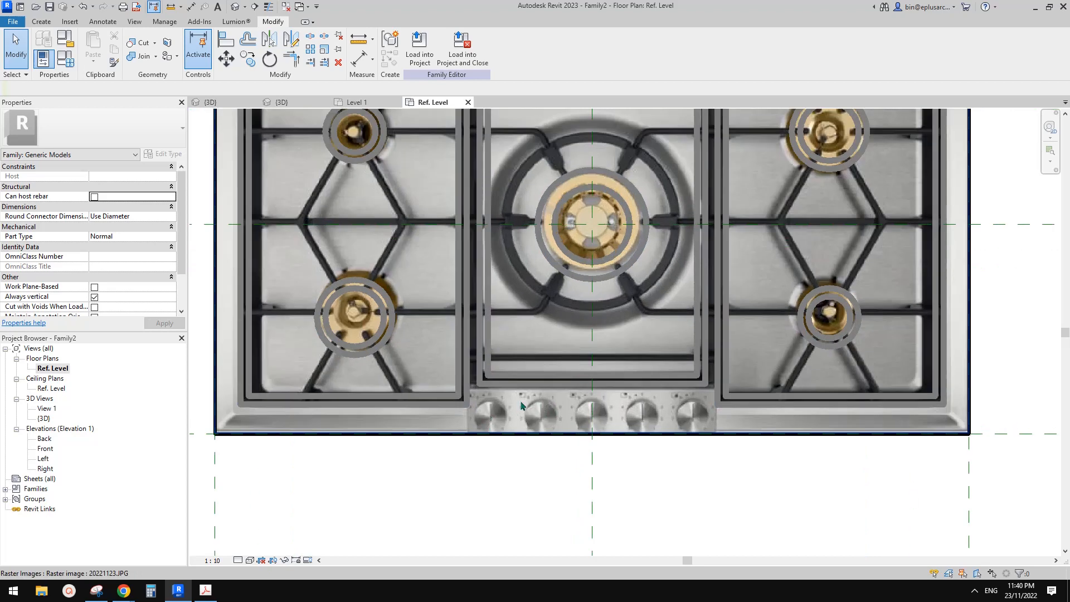
middle_click_drag(608, 392, 658, 402)
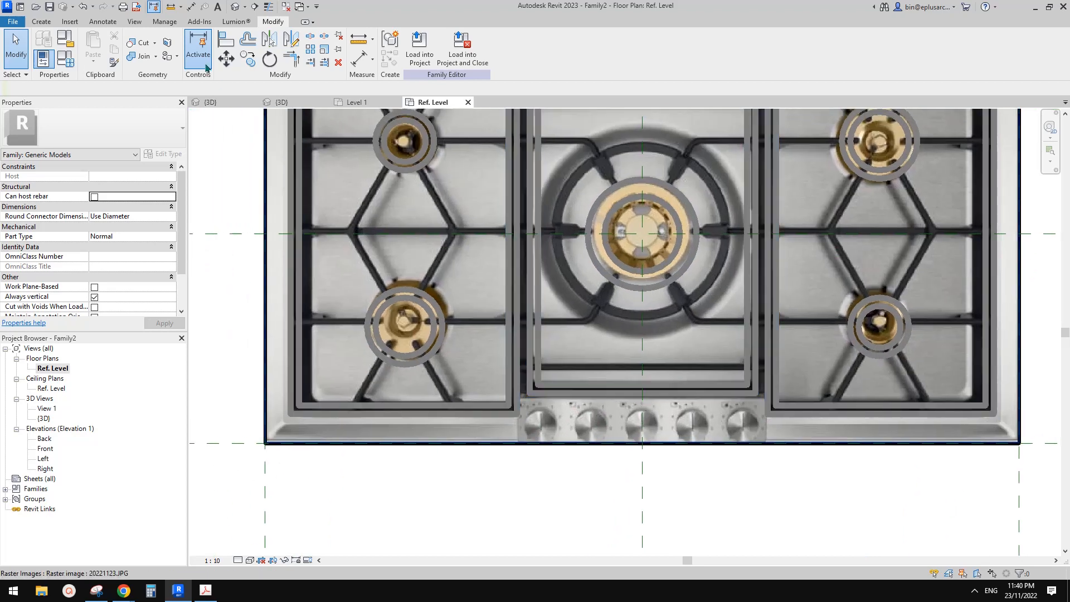
left_click(542, 233)
double_click(542, 233)
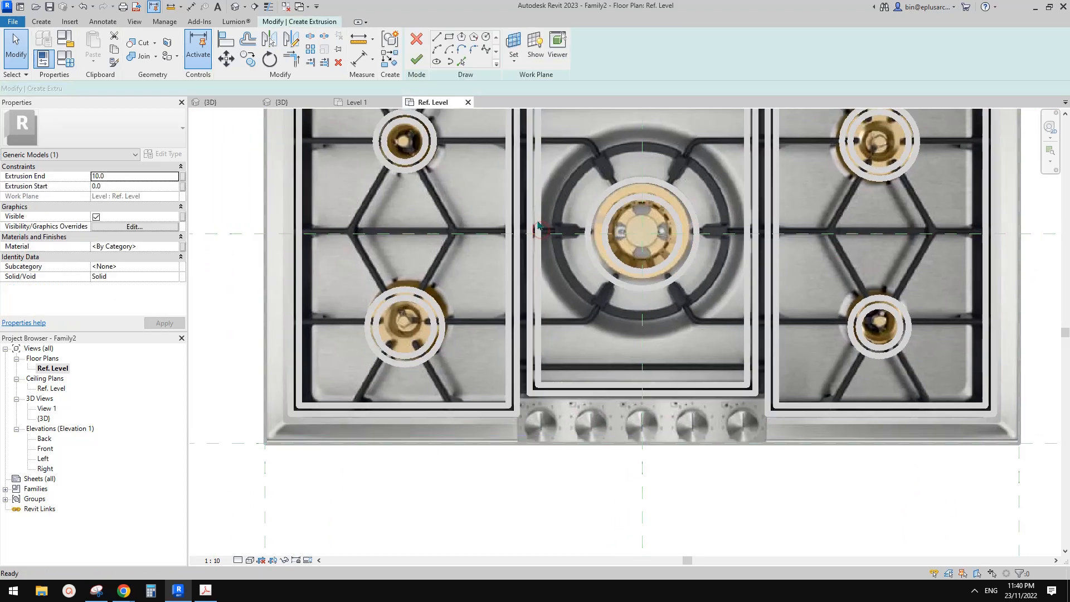
left_click(487, 38)
left_click(642, 427)
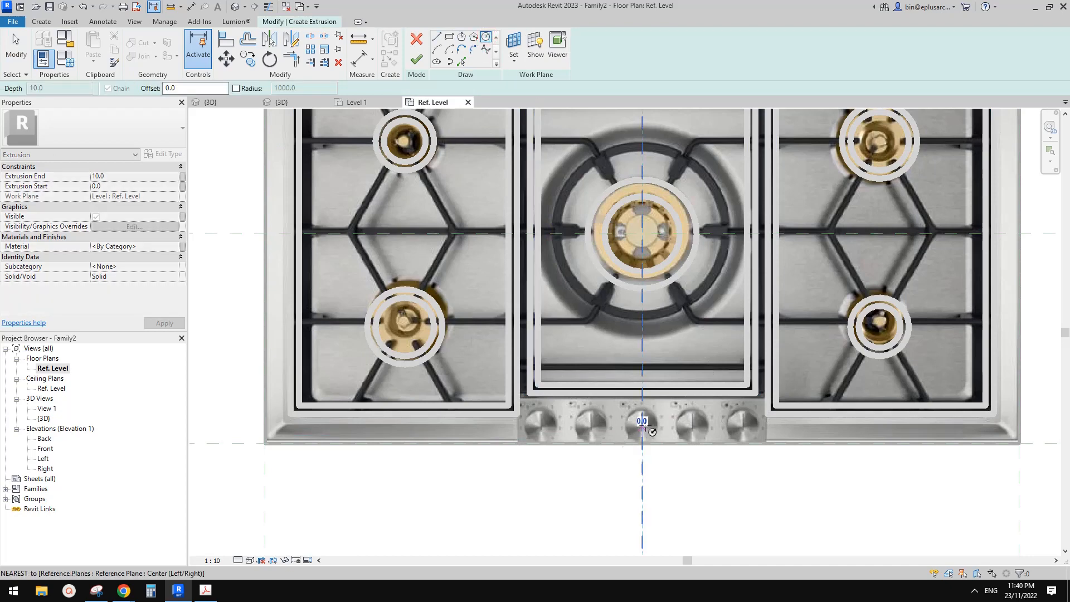
left_click(665, 425)
key("Escape")
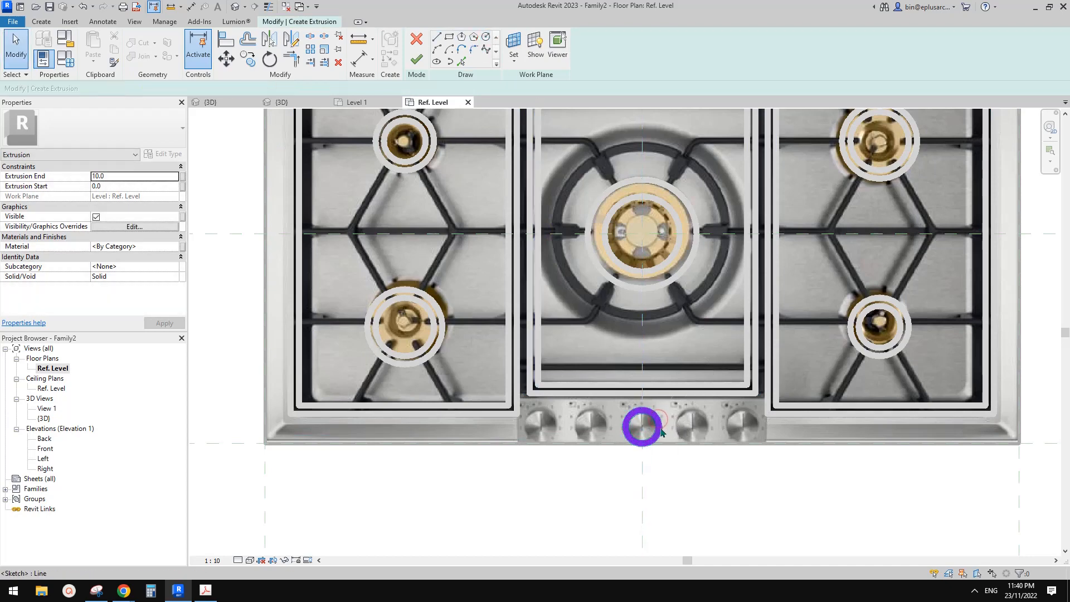
key("Escape")
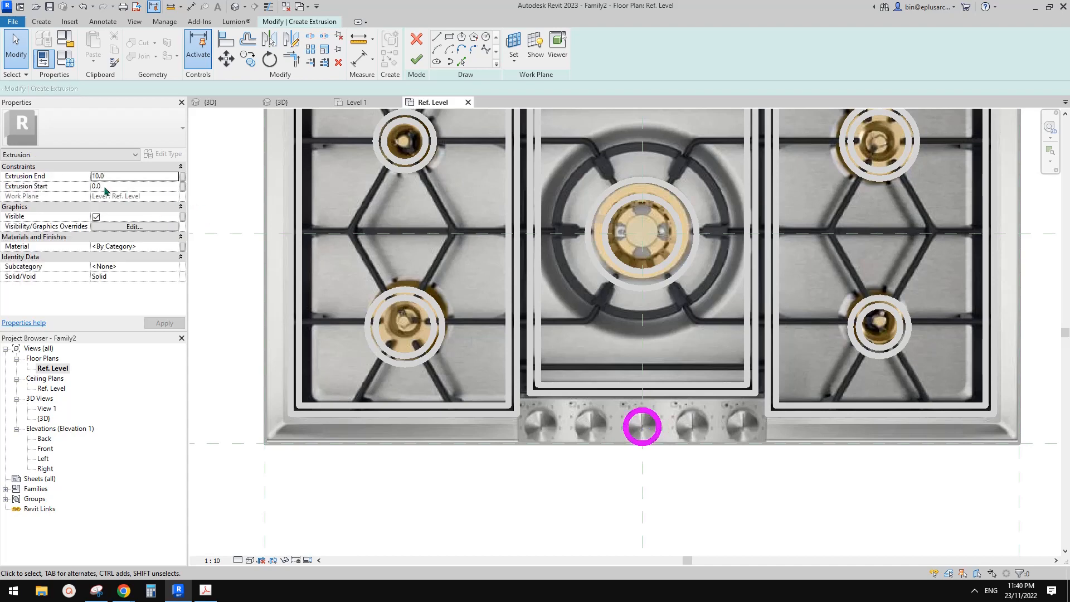
left_click(134, 178)
type("20")
- Copy the middle knob's circle onto the adjacent knob on its left
left_click(653, 417)
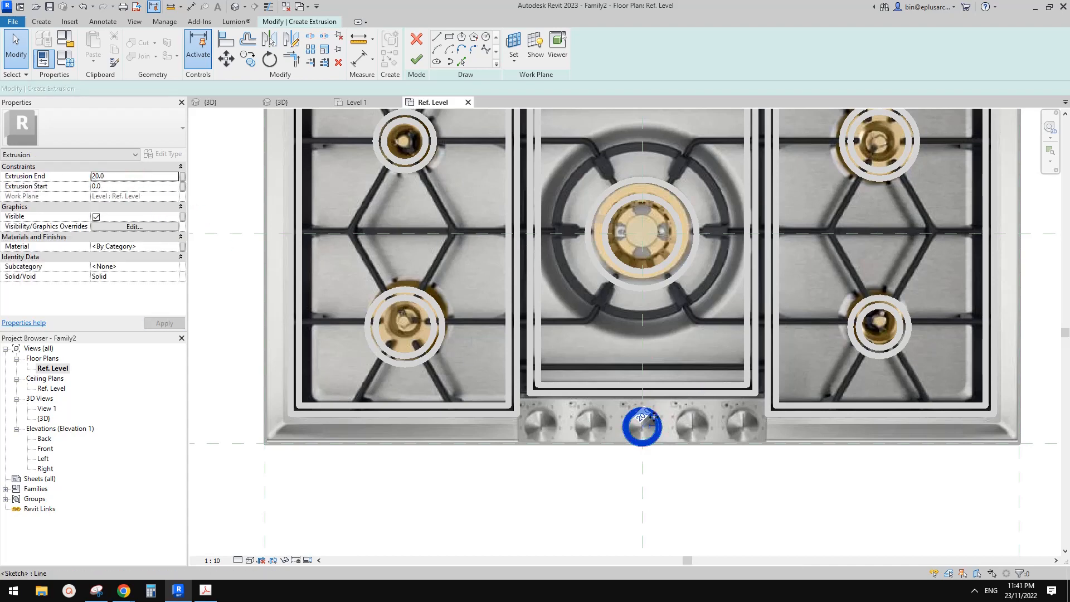
key("c")
key("o")
left_click(643, 427)
left_click(593, 427)
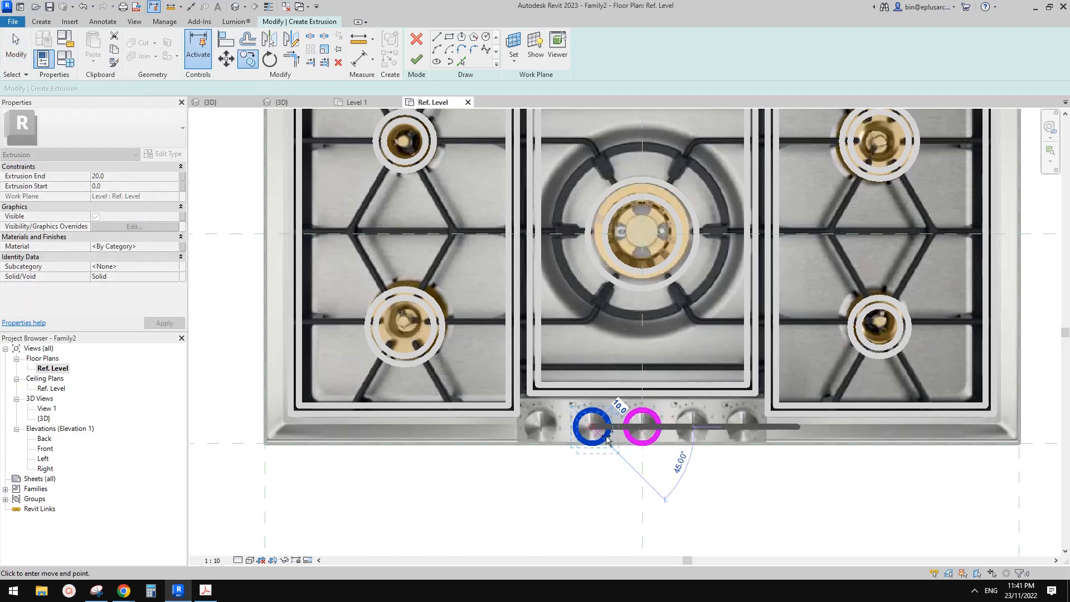
key("Escape")
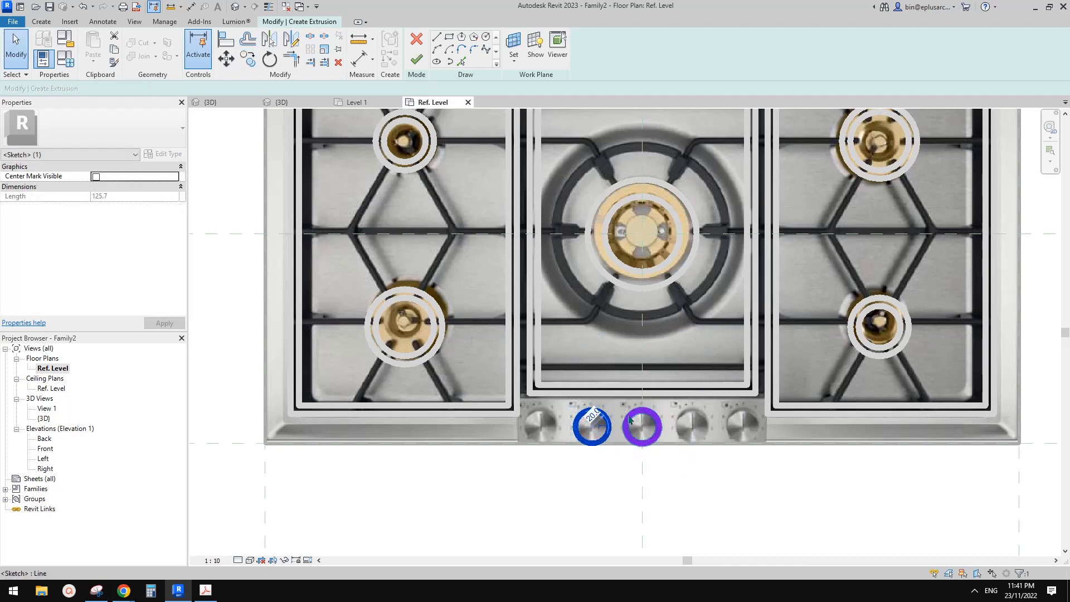
- Mirror the middle knob's circle onto the leftmost knob about a drawn vertical axis through the second knob
left_click(628, 417)
key("d")
key("m")
left_click(592, 418)
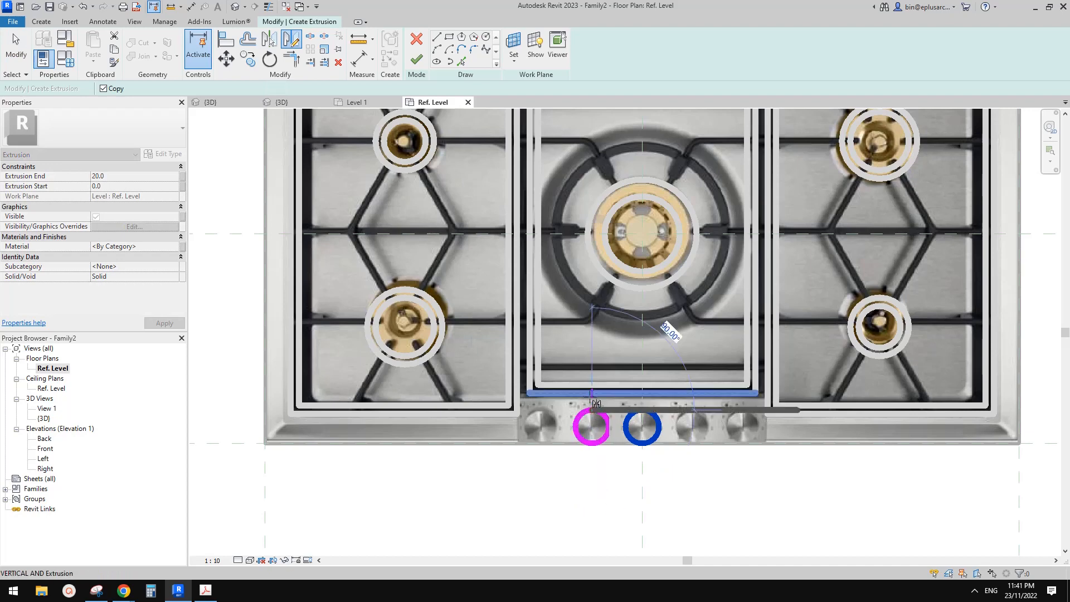
left_click(592, 402)
- Mirror the two left knob circles about a vertical axis through the middle knob and finish the 20 mm deep knob extrusion
left_click_drag(569, 429, 534, 436)
key("d")
key("m")
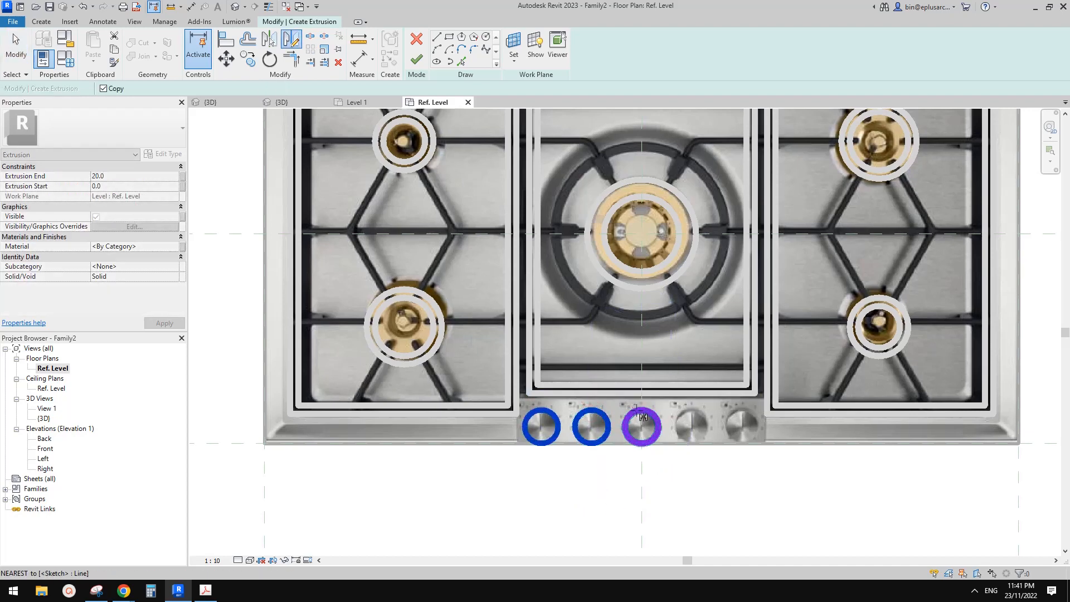
left_click(642, 411)
left_click(642, 396)
middle_click_drag(713, 363, 745, 342)
key("Escape")
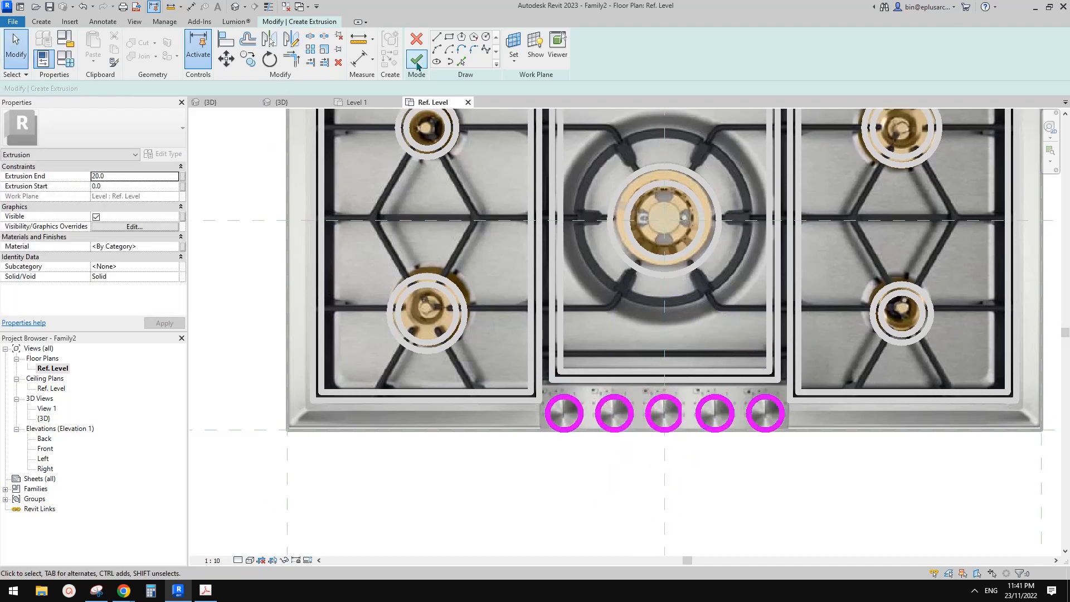
left_click(416, 59)
- In the 3D view, turn off Coarse detail level visibility for the control knob extrusion, keeping Medium and Fine on
left_click(234, 7)
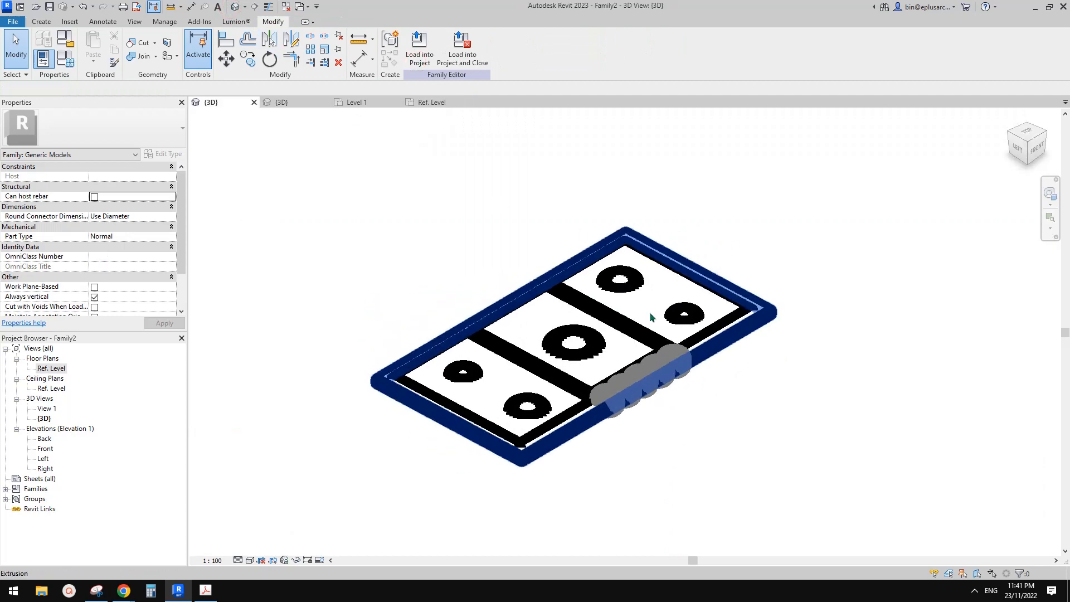
scroll(650, 312, "up", 4)
left_click(701, 375)
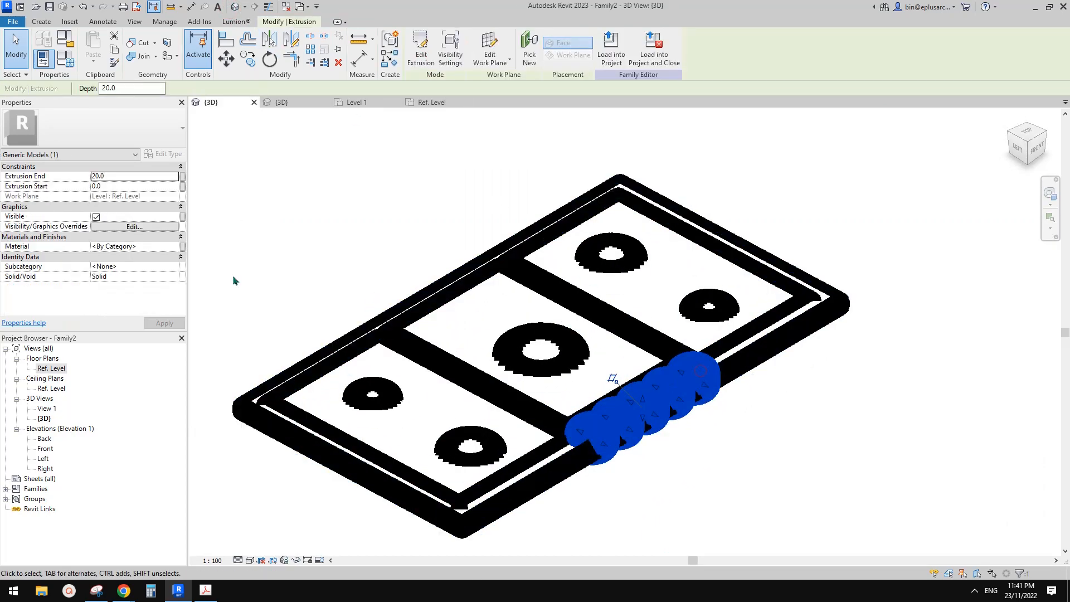
left_click(150, 225)
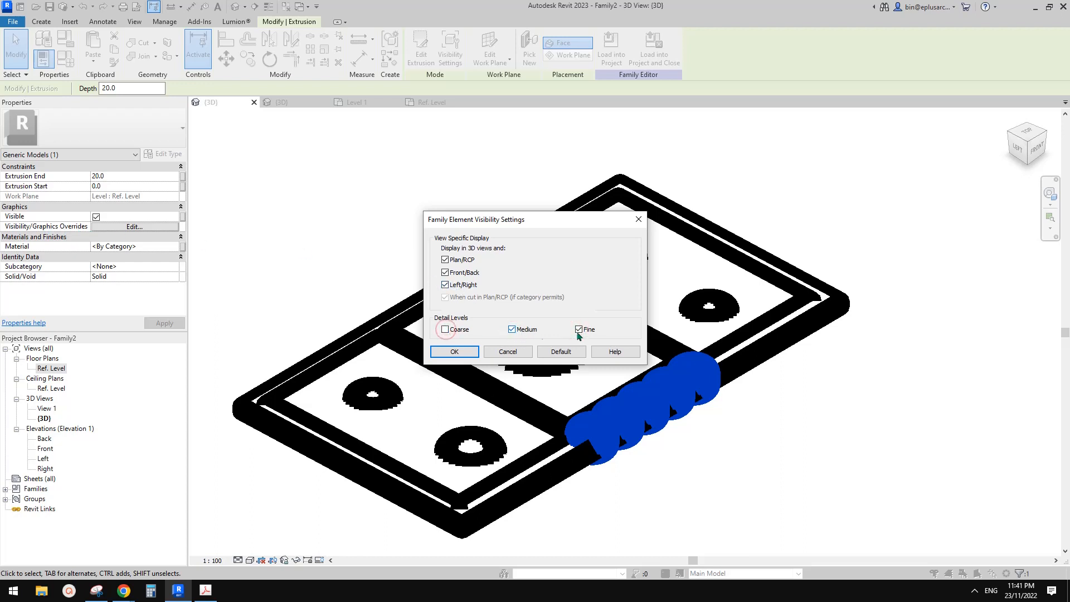
left_click(454, 352)
left_click(755, 385)
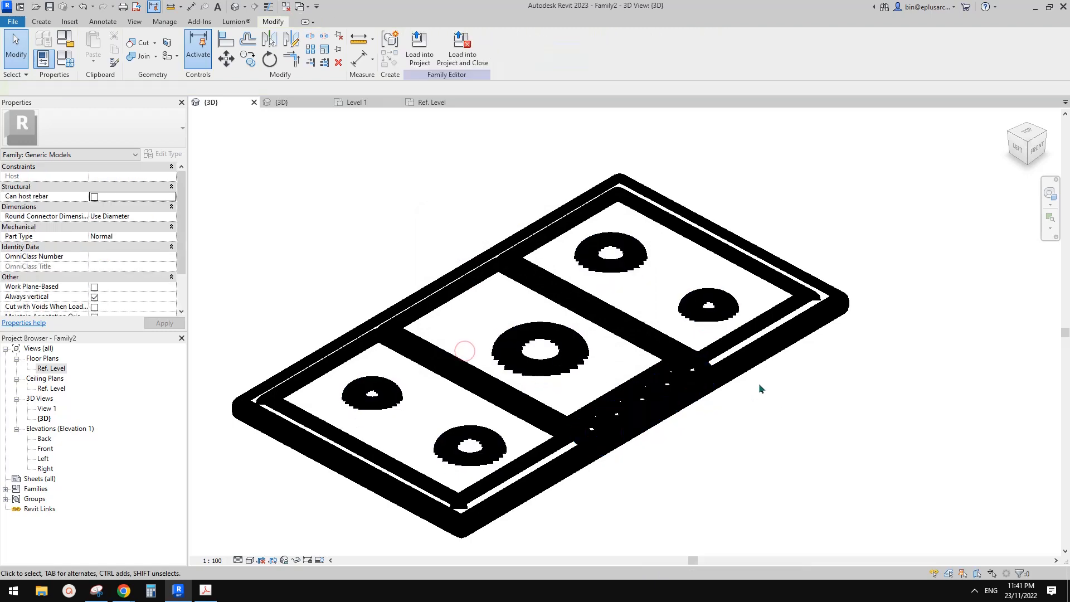
- Set the family's 3D view scale to 1:10
scroll(758, 383, "down", 1)
left_click(213, 560)
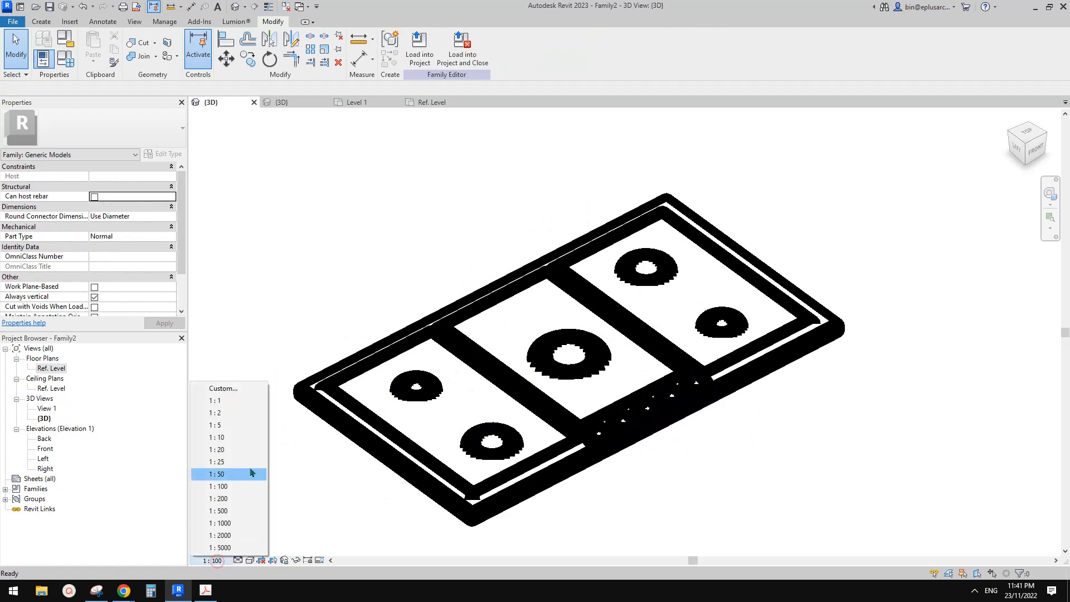
left_click(231, 438)
- Examine how high the knob and burner extrusions sit relative to the cooktop base in 3D
middle_click_drag(638, 441, 723, 365, "shift")
left_click(750, 357)
scroll(750, 358, "down", 1)
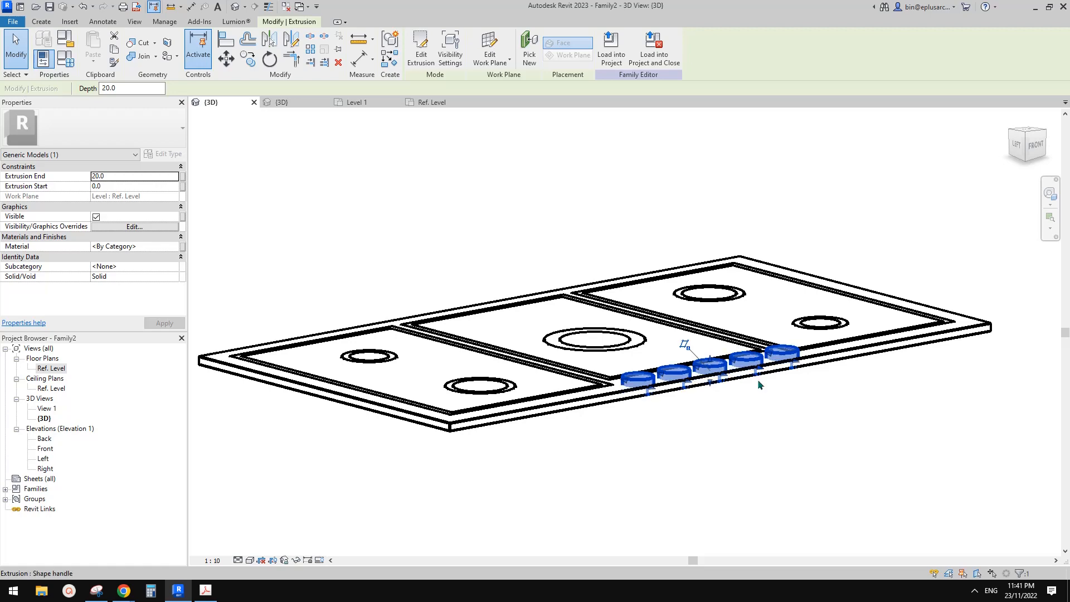
middle_click_drag(759, 384, 629, 354, "shift")
left_click(639, 348)
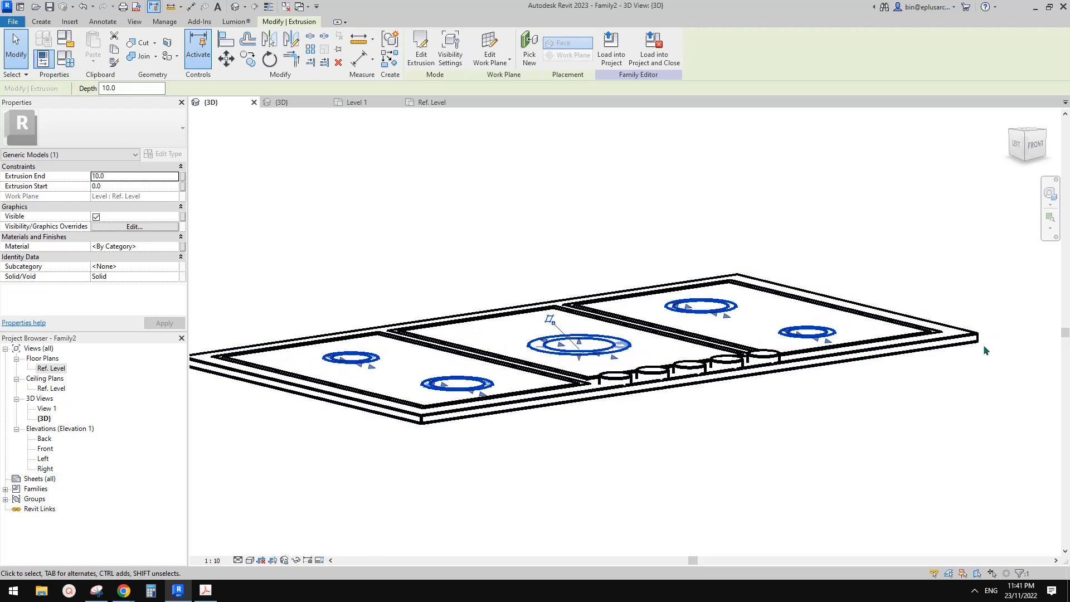
key("Escape")
scroll(772, 362, "up", 2)
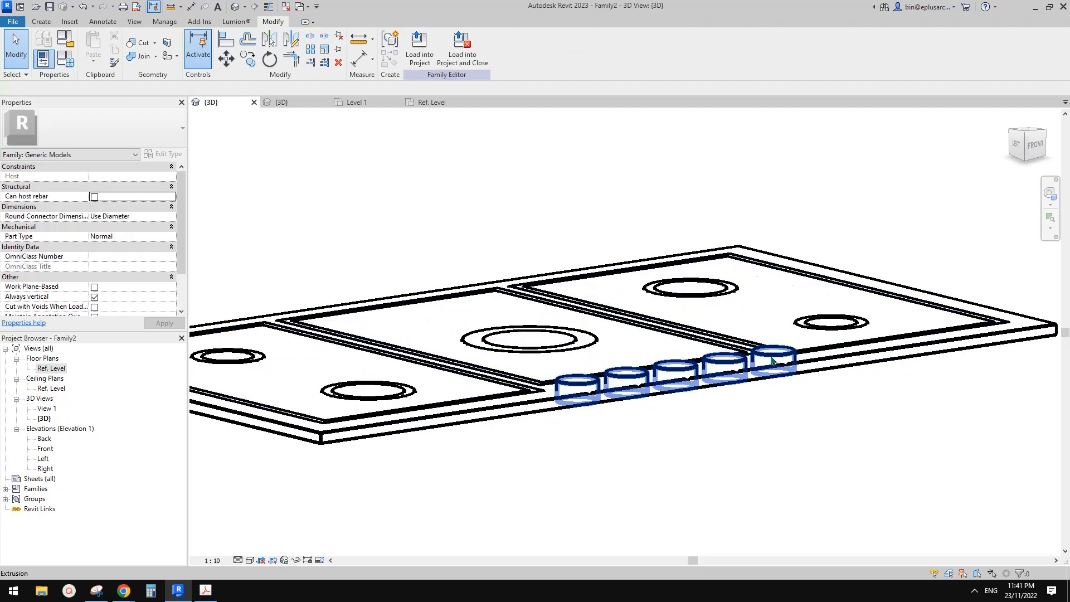
left_click(772, 361)
middle_click_drag(773, 361, 807, 363, "shift")
key("Escape")
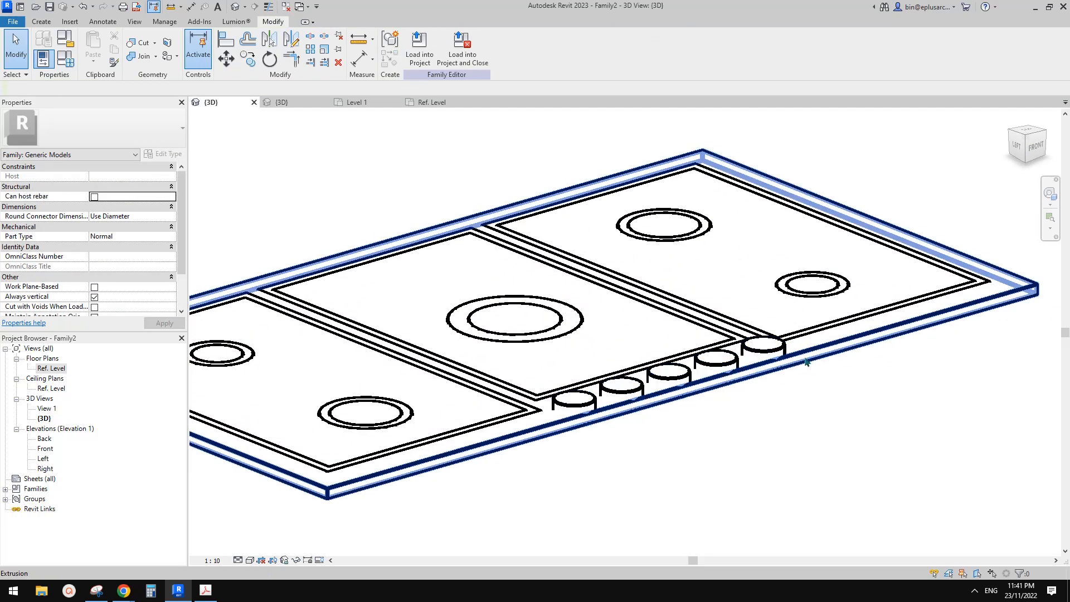
left_click(761, 345)
middle_click_drag(745, 301, 756, 325, "shift")
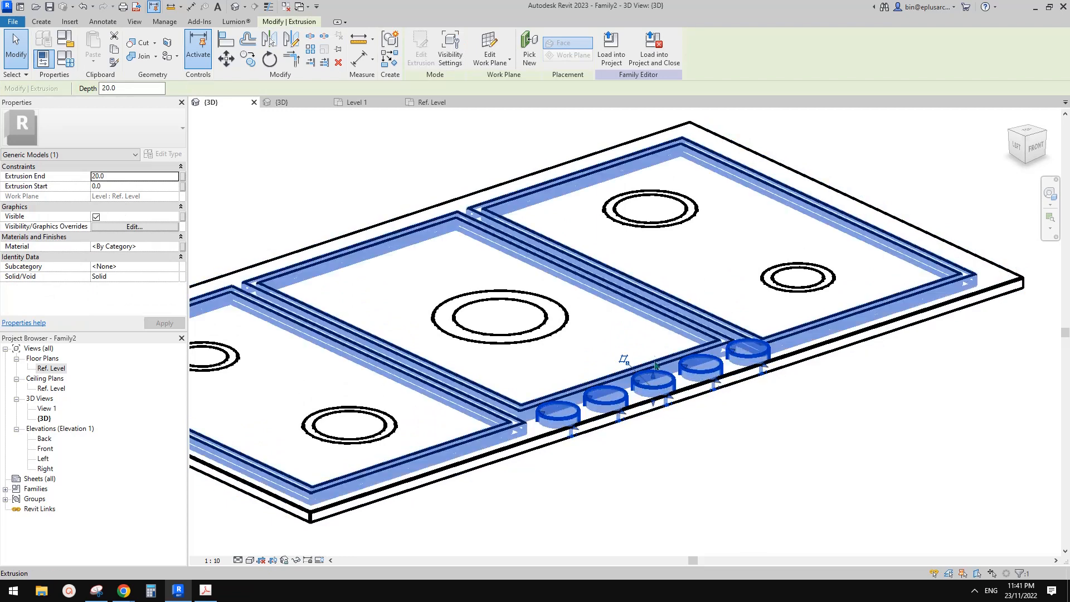
- Reassign the knob extrusion's work plane from the reference level to the top face of the cooktop base
left_click(655, 388)
left_click(479, 54)
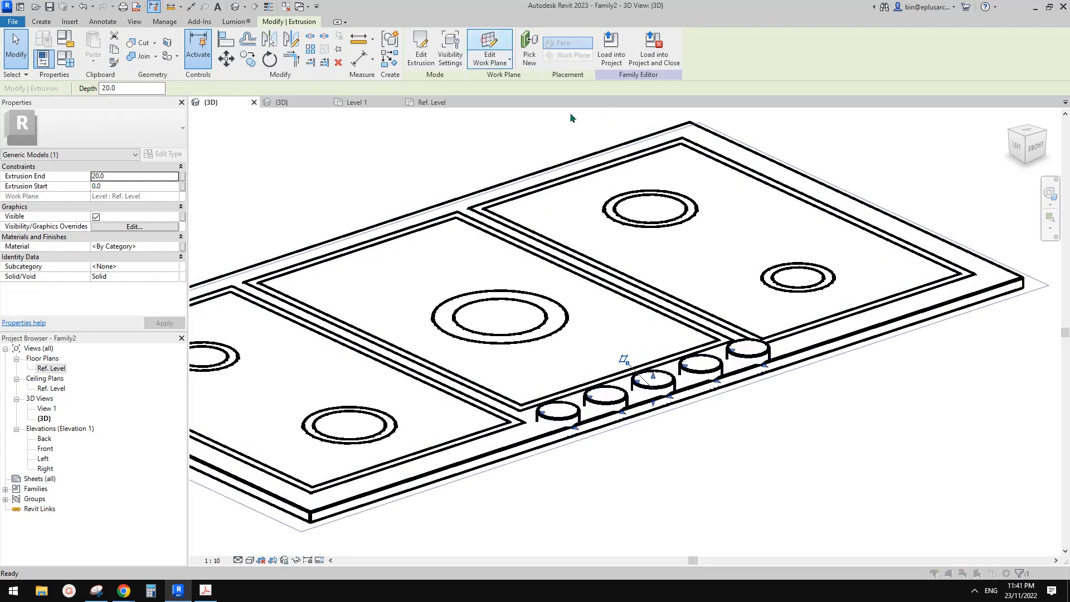
key("Return")
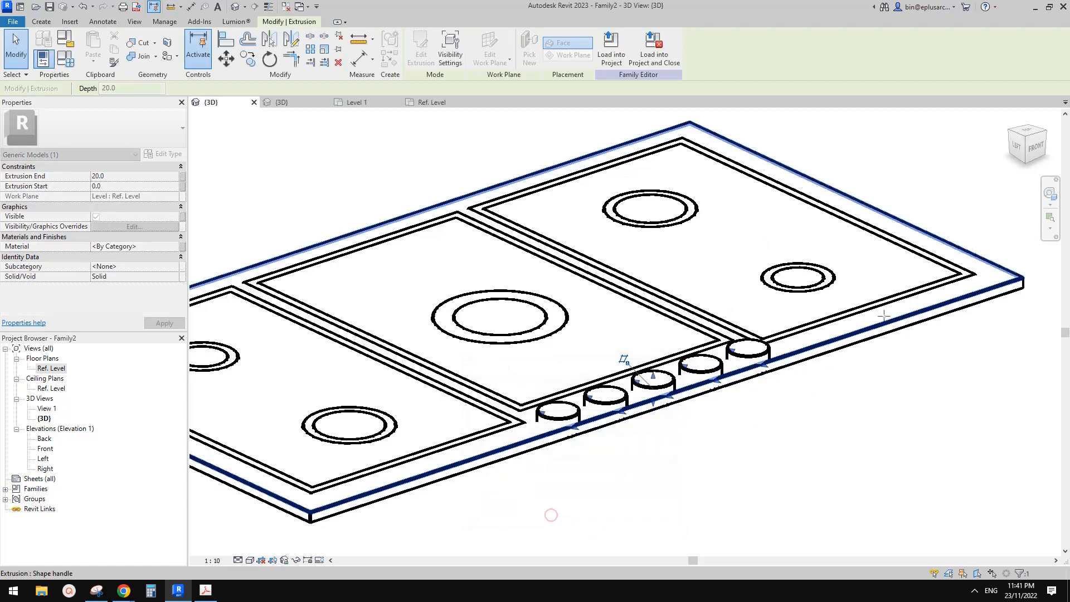
left_click(624, 360)
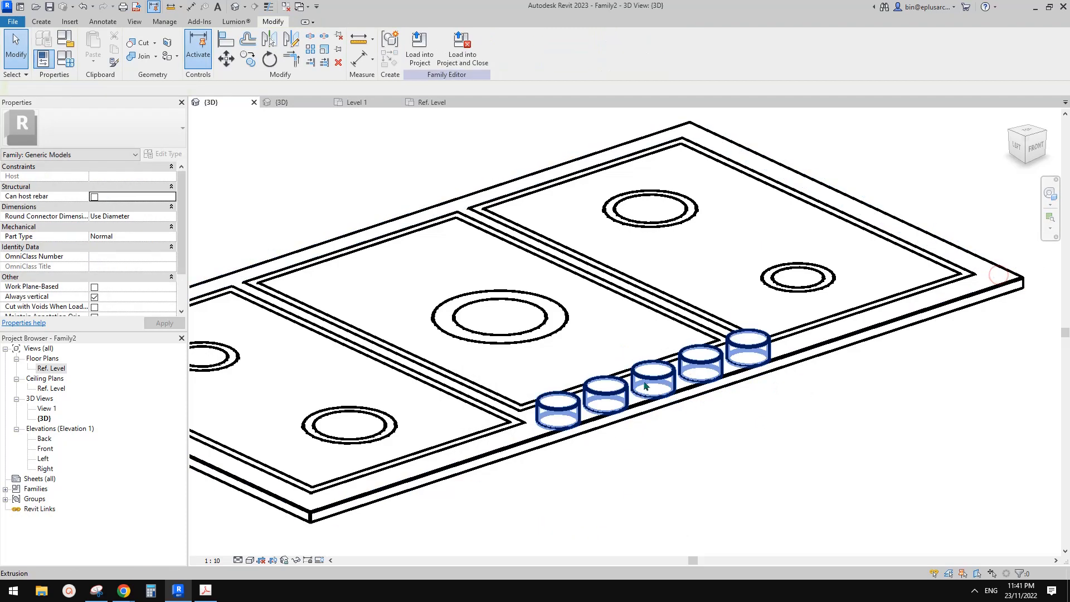
- Reassign the grate frame extrusion's work plane to the top face of the cooktop base
middle_click_drag(628, 394, 499, 344, "shift")
left_click(579, 378)
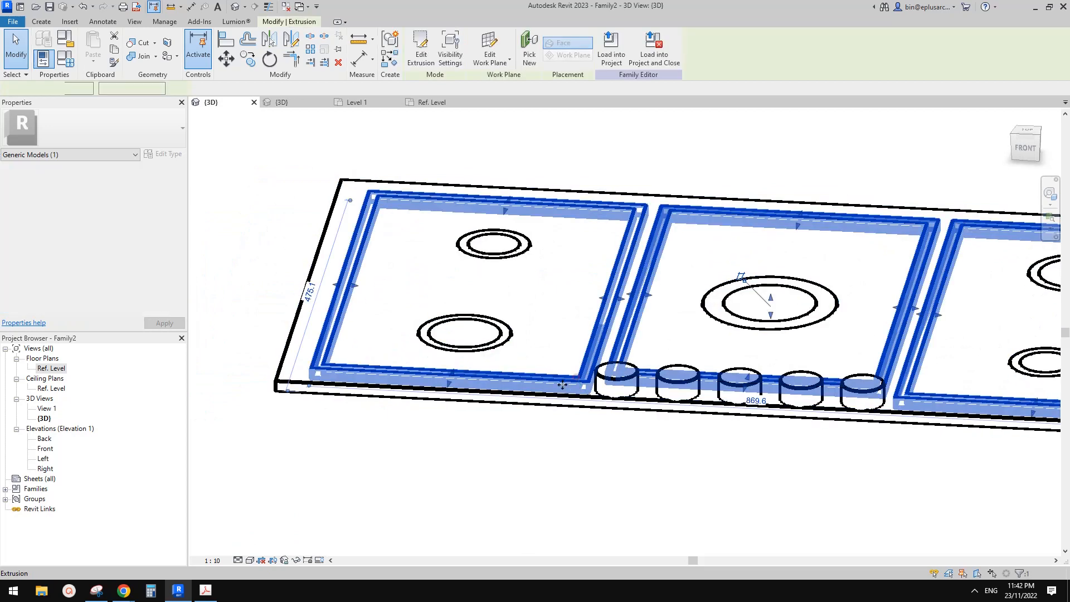
middle_click_drag(579, 378, 505, 190, "shift")
left_click(489, 49)
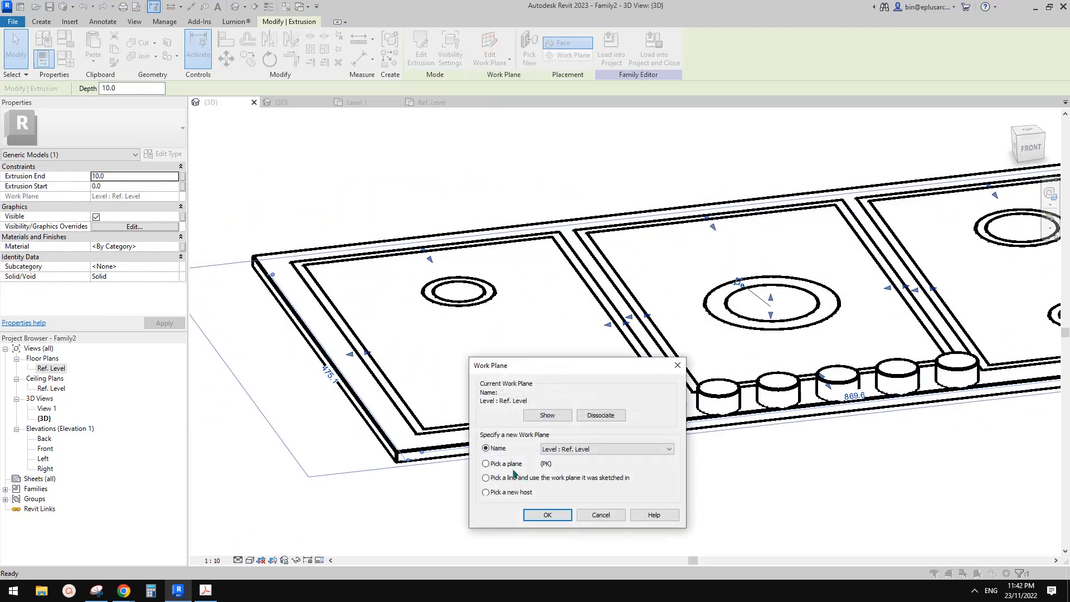
left_click(548, 515)
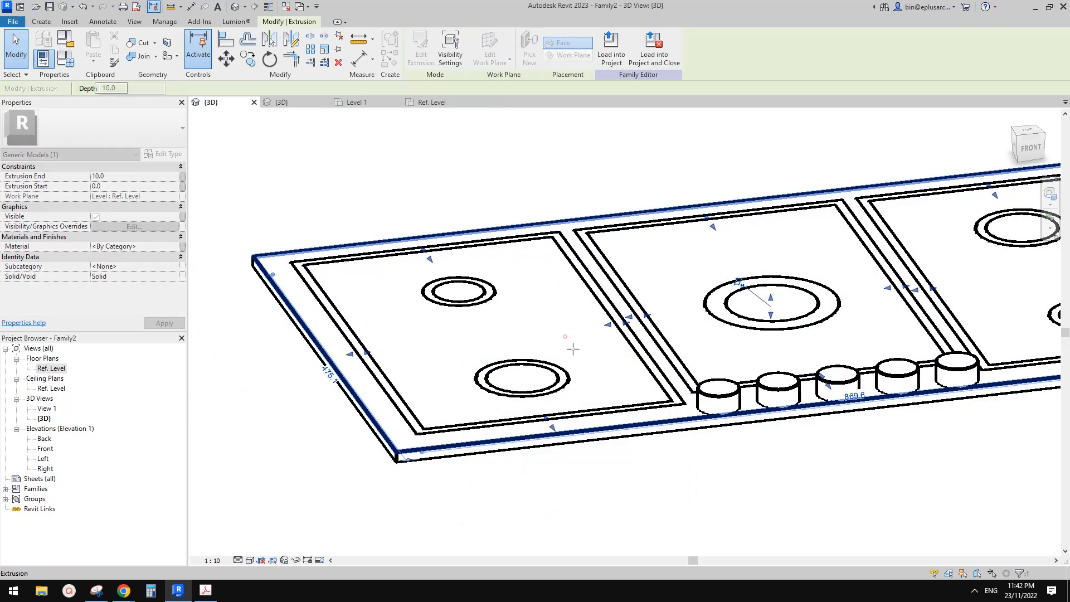
left_click(586, 370)
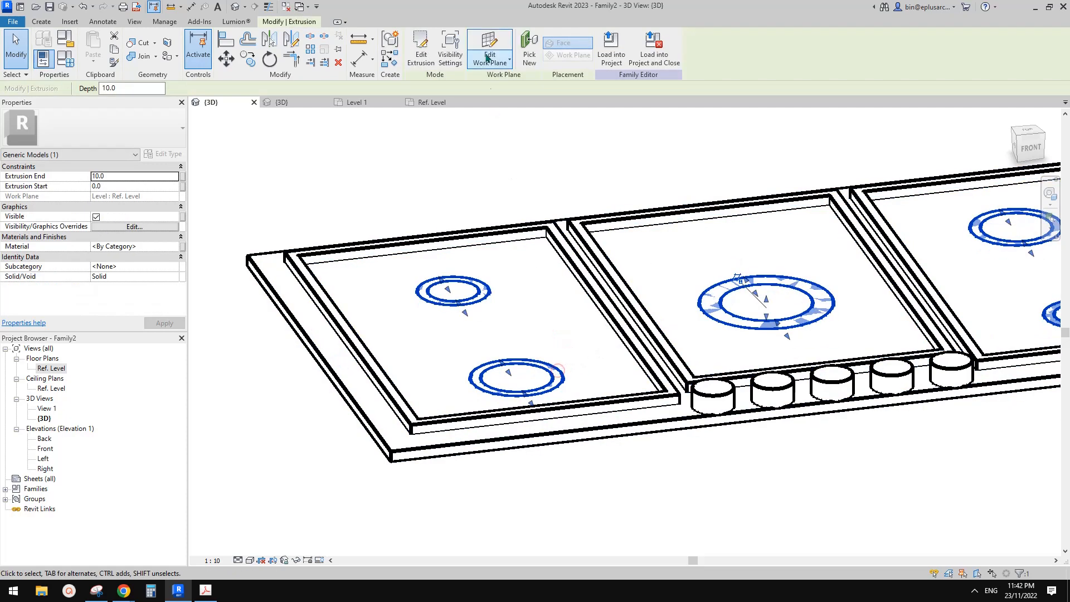
- Reassign the burner ring extrusion's work plane to the top face of the cooktop base
left_click(494, 62)
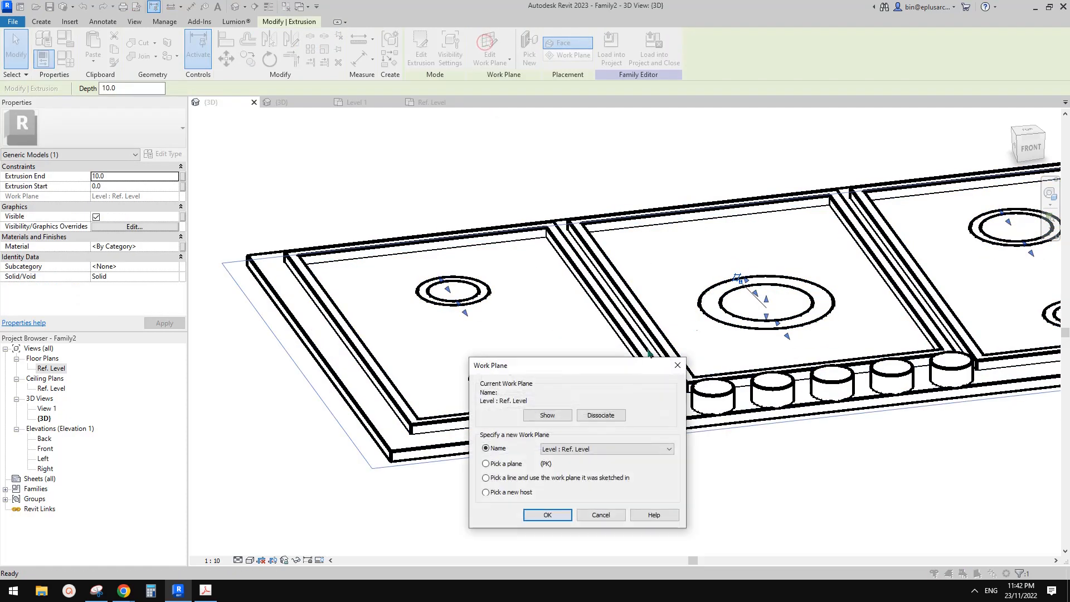
left_click(553, 513)
left_click(566, 354)
key("Escape")
middle_click_drag(565, 423, 623, 312, "shift")
- Load the updated cooktop family into the project from the Ref. Level plan, overwriting the existing version
double_click(51, 369)
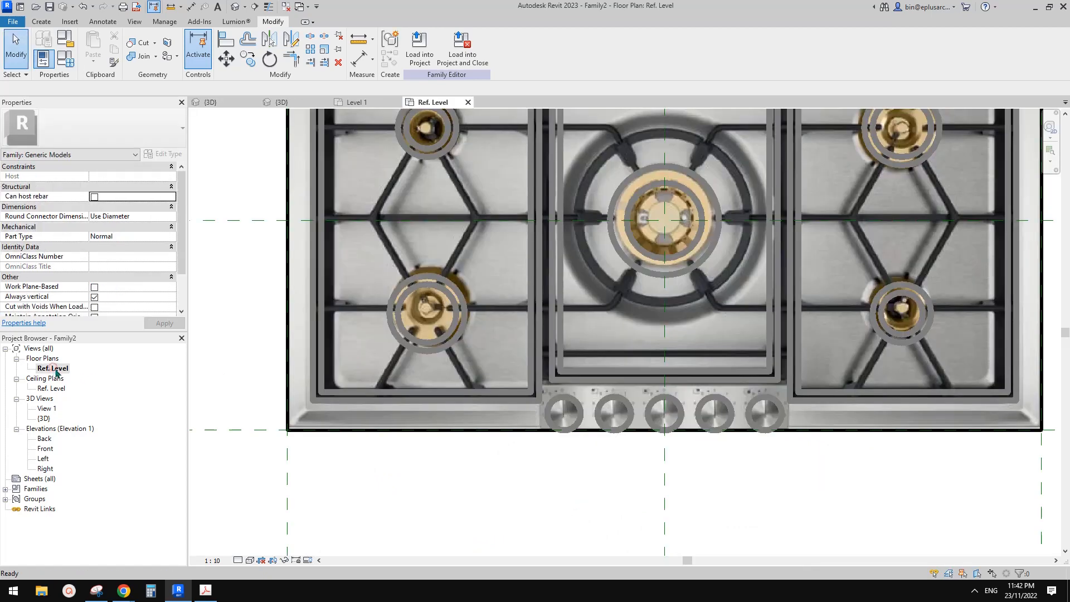
scroll(582, 324, "down", 3)
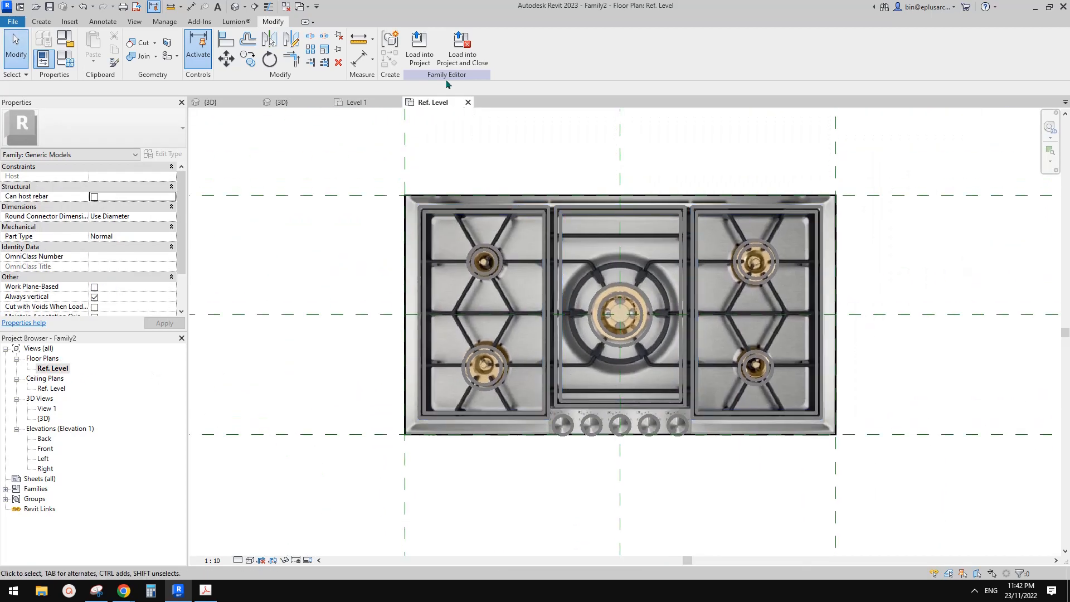
left_click(419, 47)
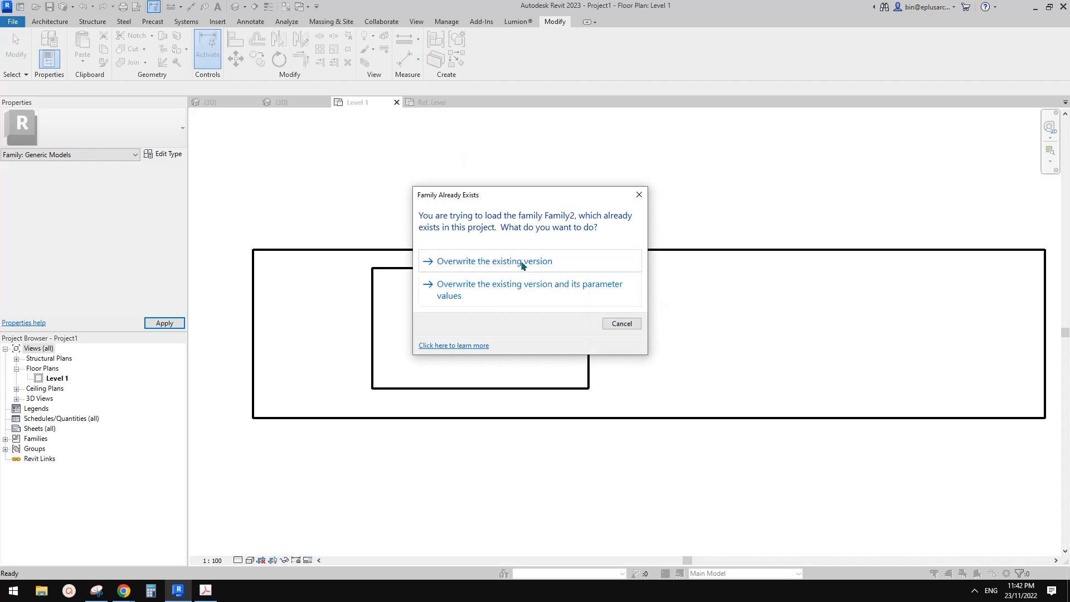
left_click(523, 264)
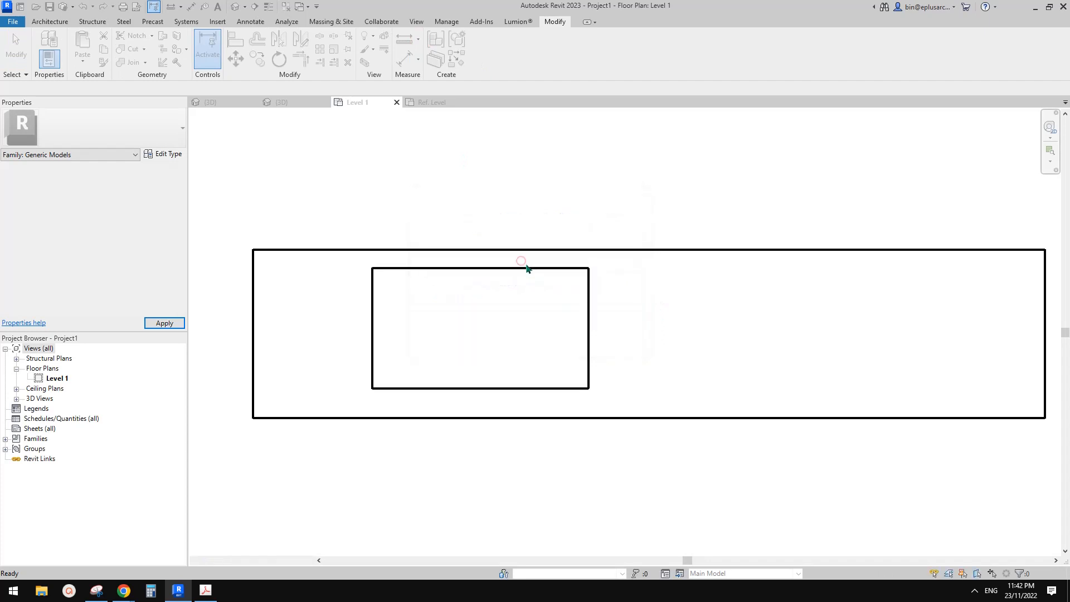
left_click(588, 317)
key("Escape")
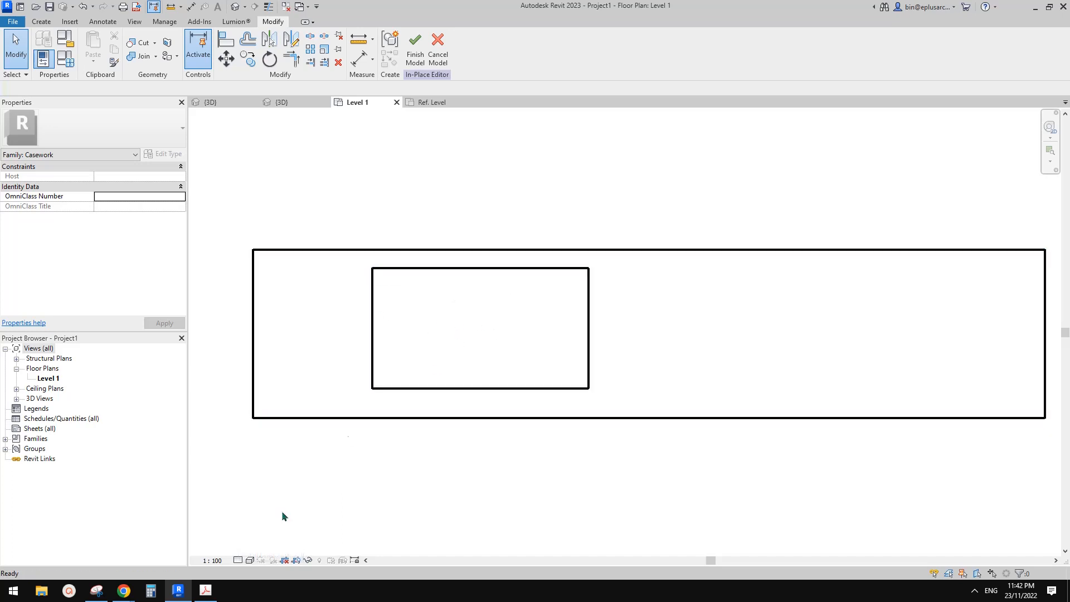
- Set the Level 1 plan's detail level to Medium and check the cooktop on the bench
left_click(253, 539)
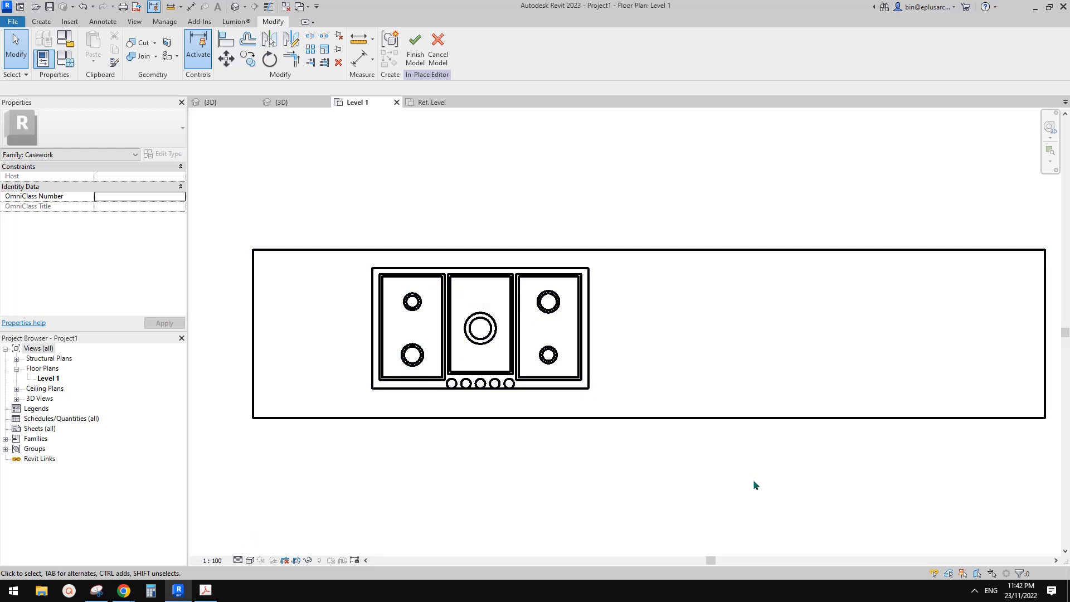
middle_click_drag(693, 473, 702, 473)
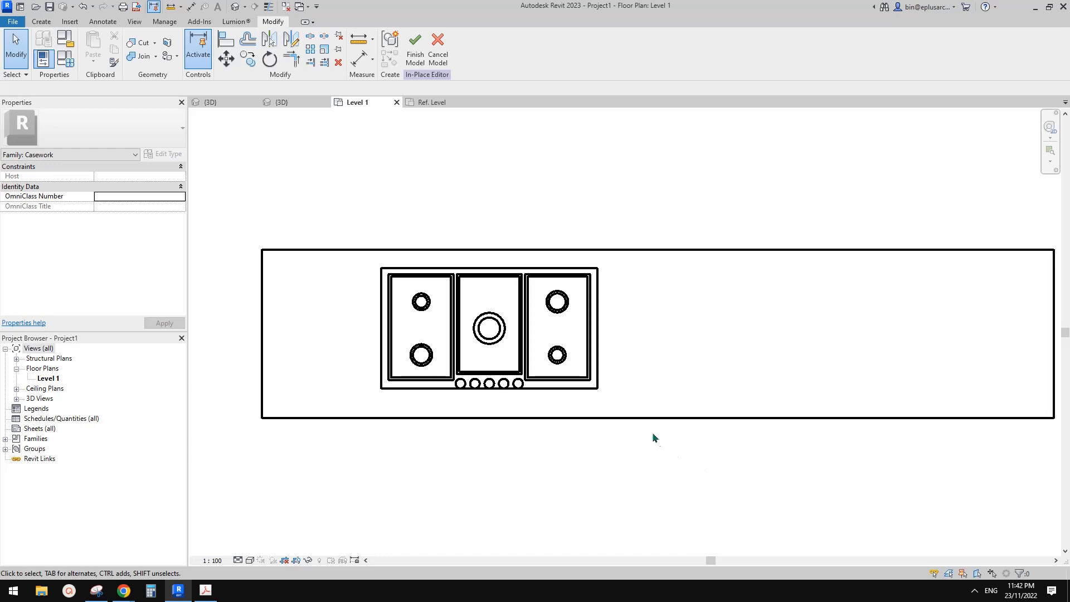
middle_click_drag(625, 412, 653, 416)
scroll(591, 380, "up", 1)
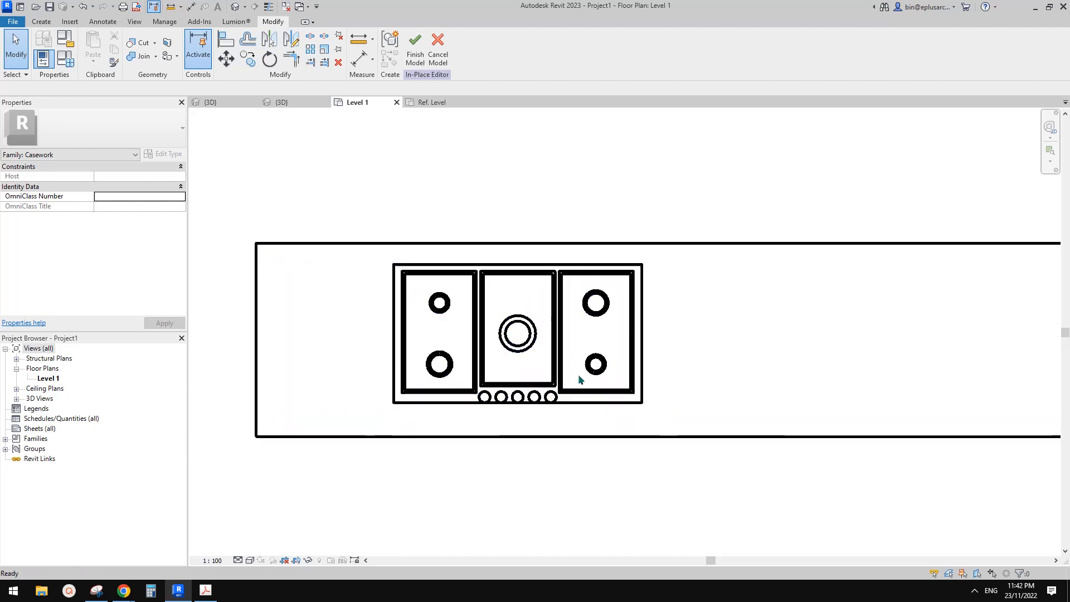
middle_click_drag(578, 378, 575, 398)
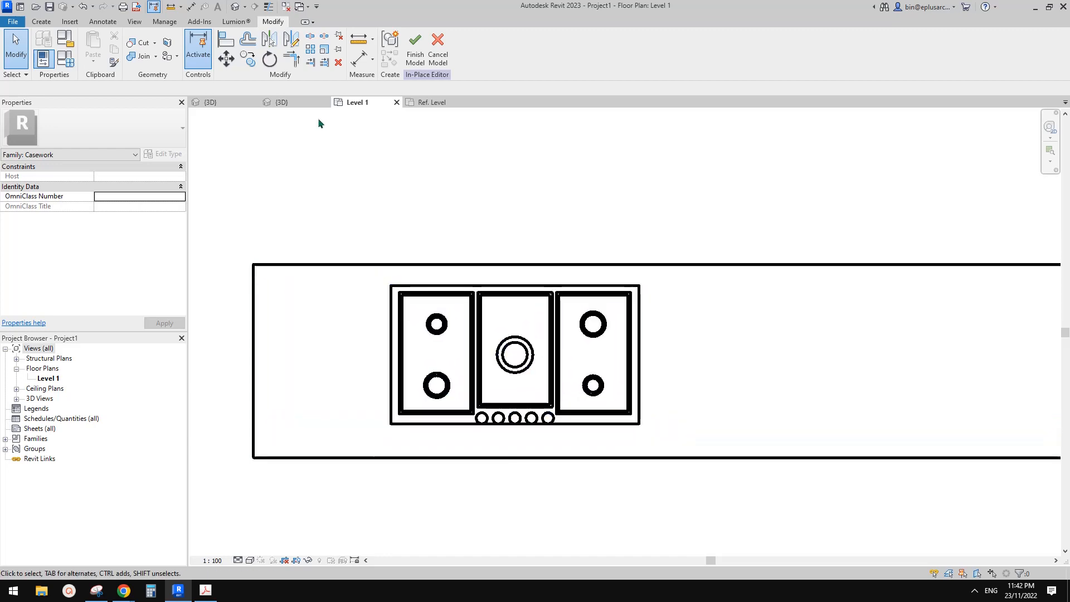
- Set the project's 3D view detail level to Medium and view the cooktop on the bench
left_click(235, 7)
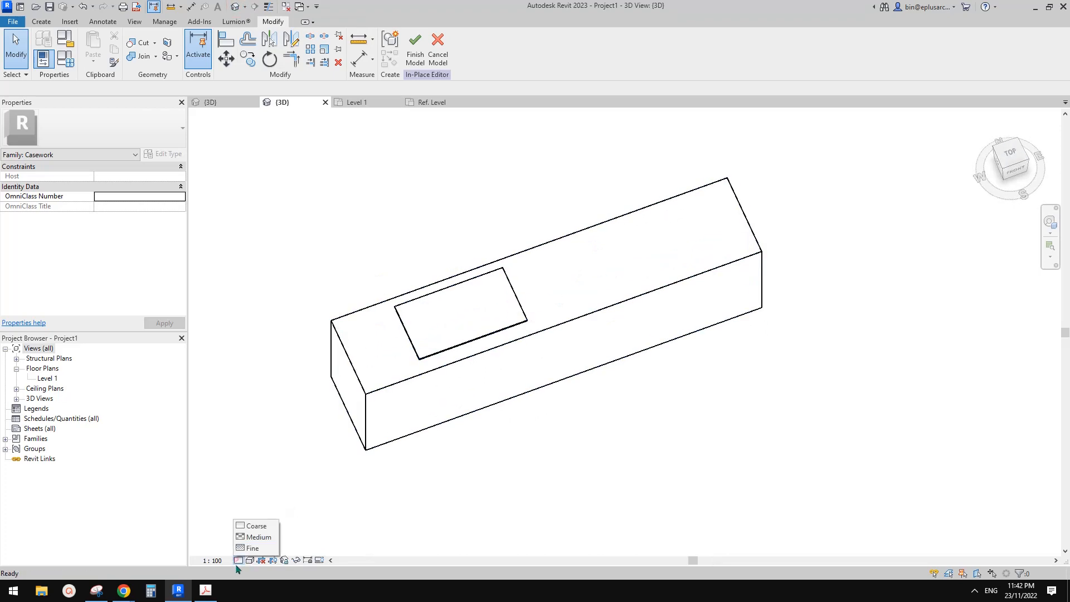
left_click(256, 537)
middle_click_drag(514, 437, 532, 371, "shift")
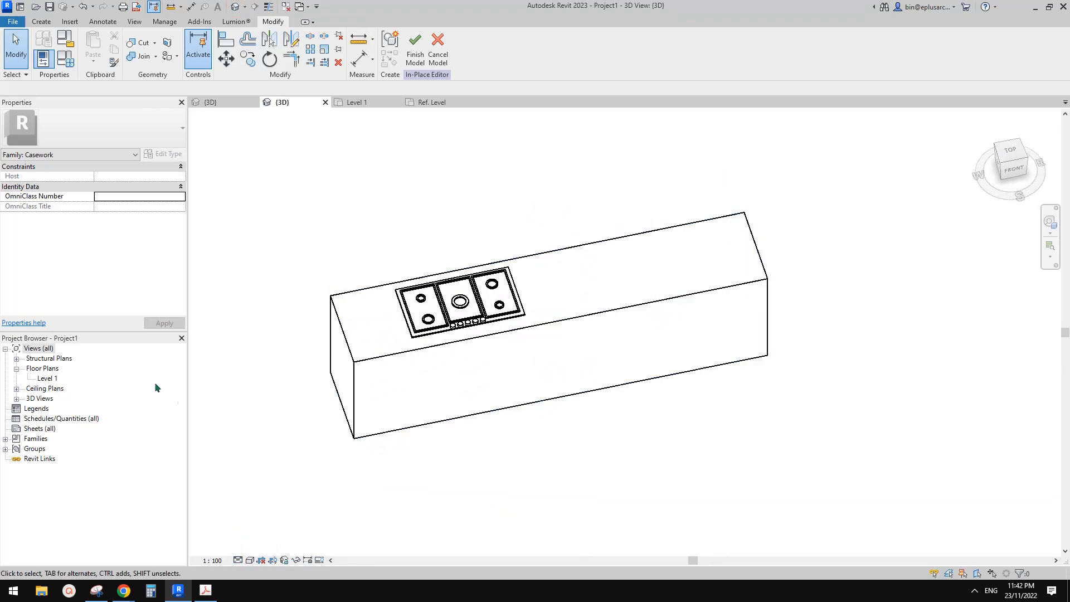
- Open the cooktop family's Ref. Level plan and start a new extrusion similar to the burner rings
left_click(236, 105)
left_click(52, 369)
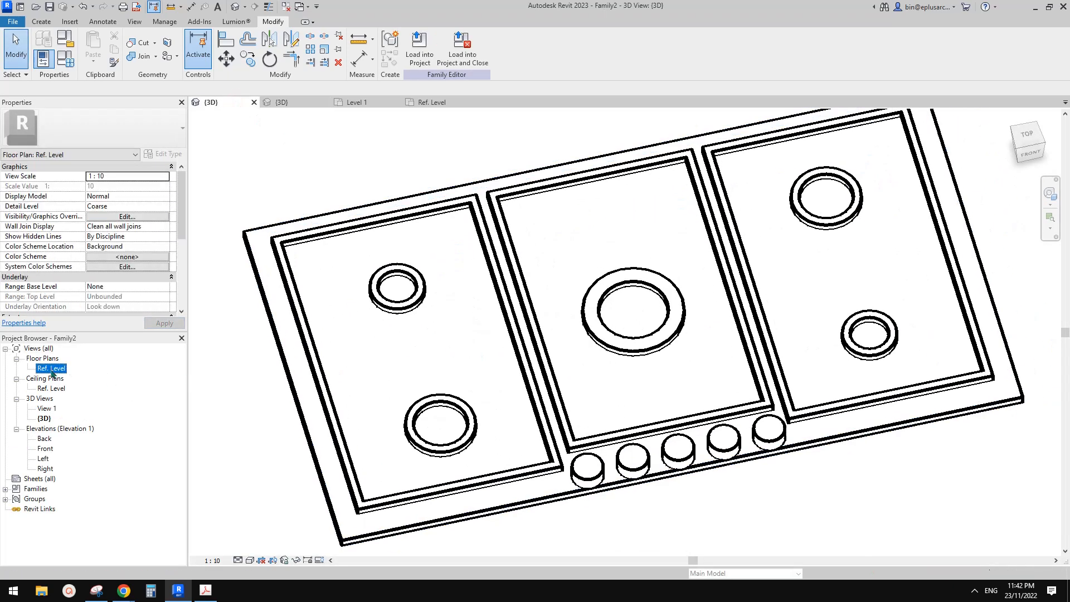
double_click(52, 369)
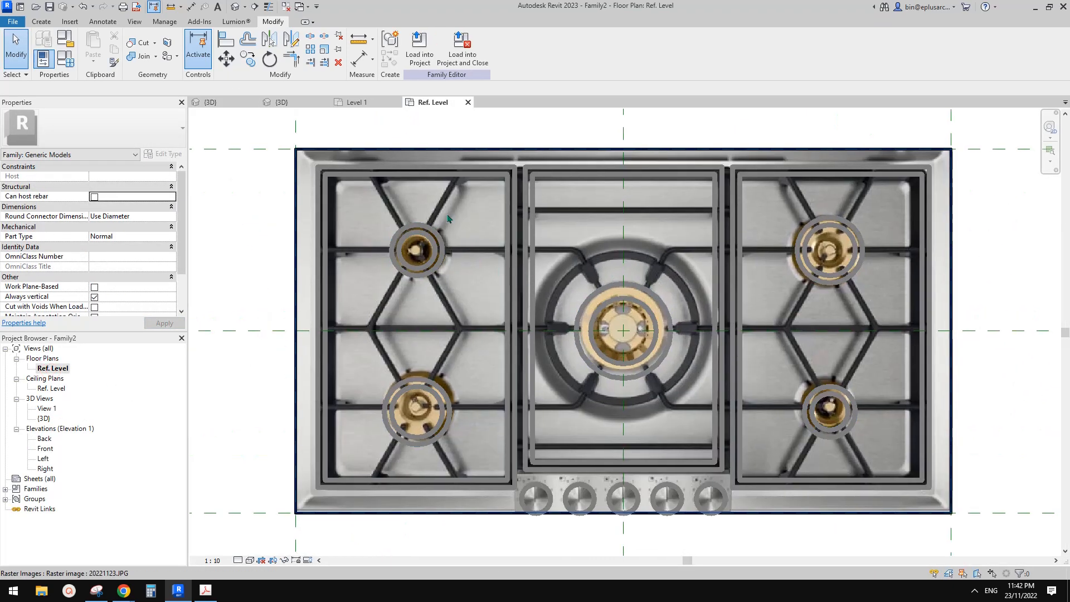
scroll(448, 217, "down", 1)
left_click(446, 253)
scroll(461, 205, "up", 3)
middle_click_drag(470, 225, 492, 206)
scroll(484, 248, "down", 2)
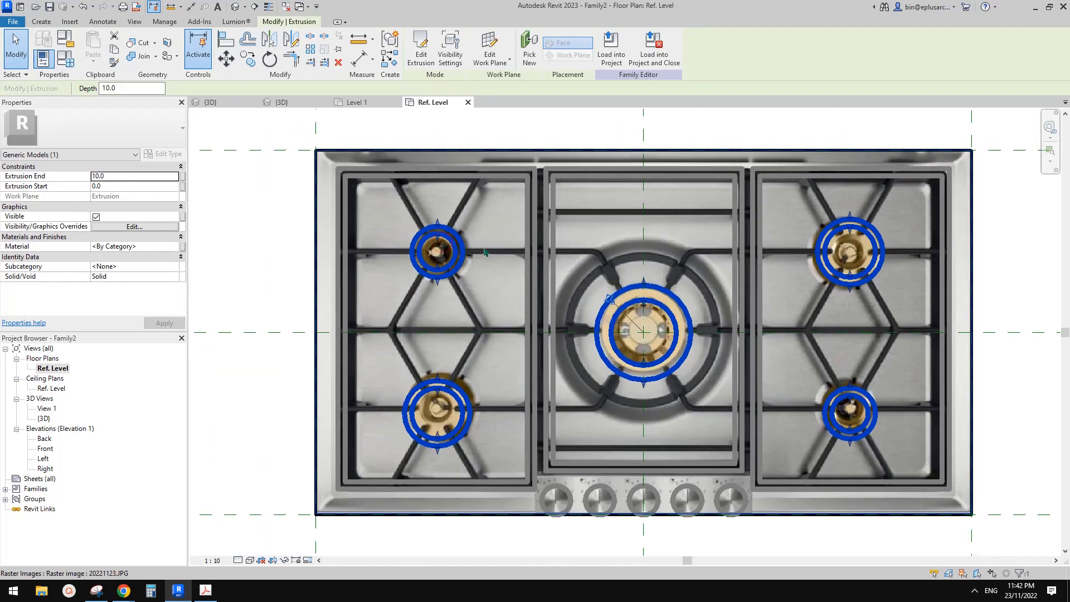
key("c")
key("s")
mouse_move(484, 249)
middle_mouse_down()
mouse_move(487, 237)
mouse_move(505, 268)
mouse_move(521, 271)
middle_mouse_up()
scroll(484, 244, "up", 1)
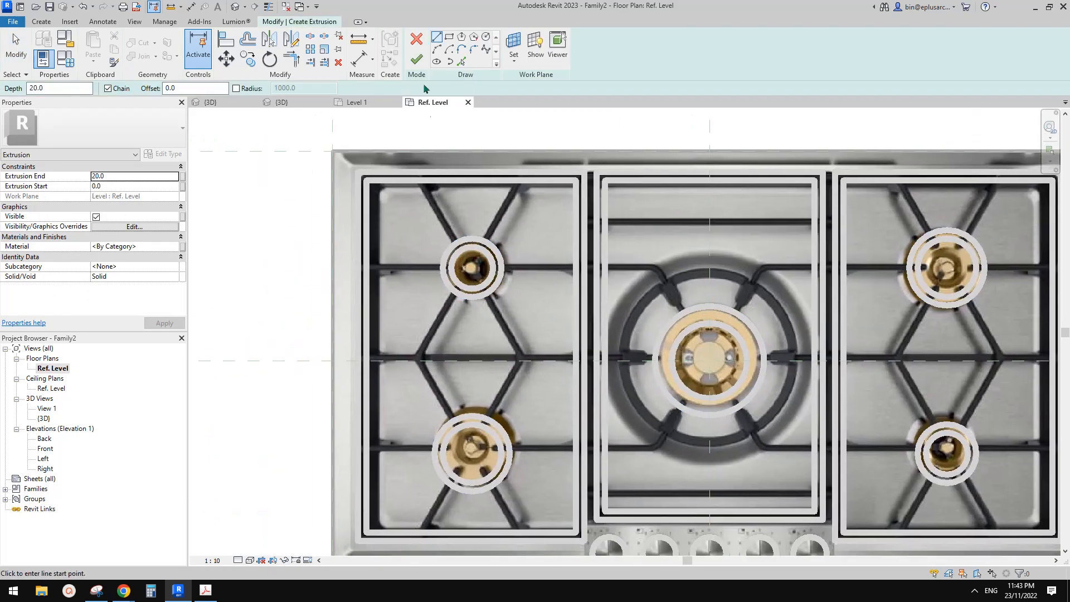
scroll(461, 258, "up", 2)
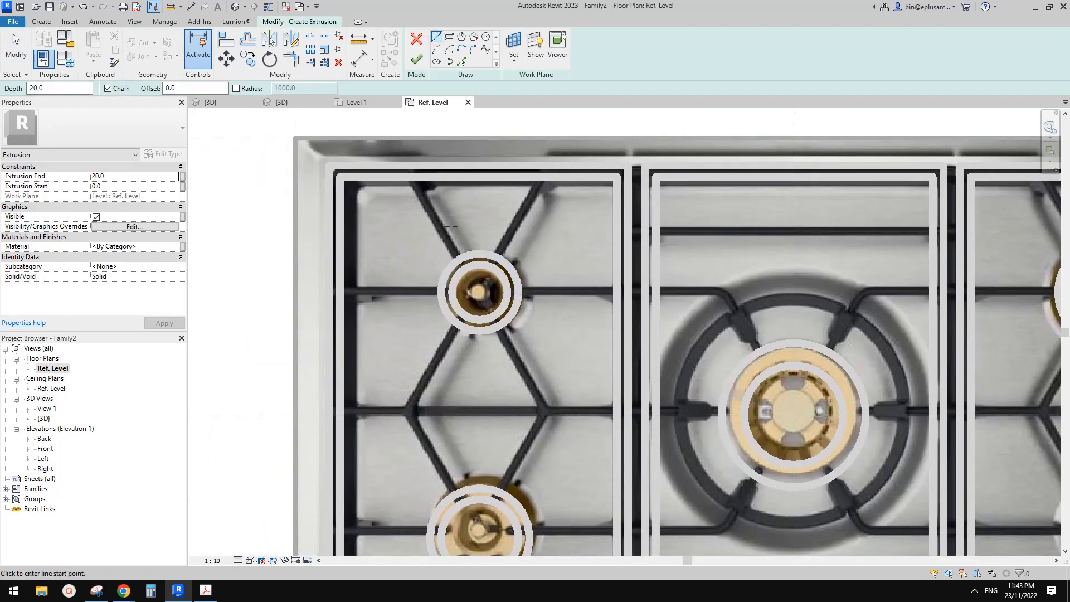
middle_click_drag(485, 368, 450, 298)
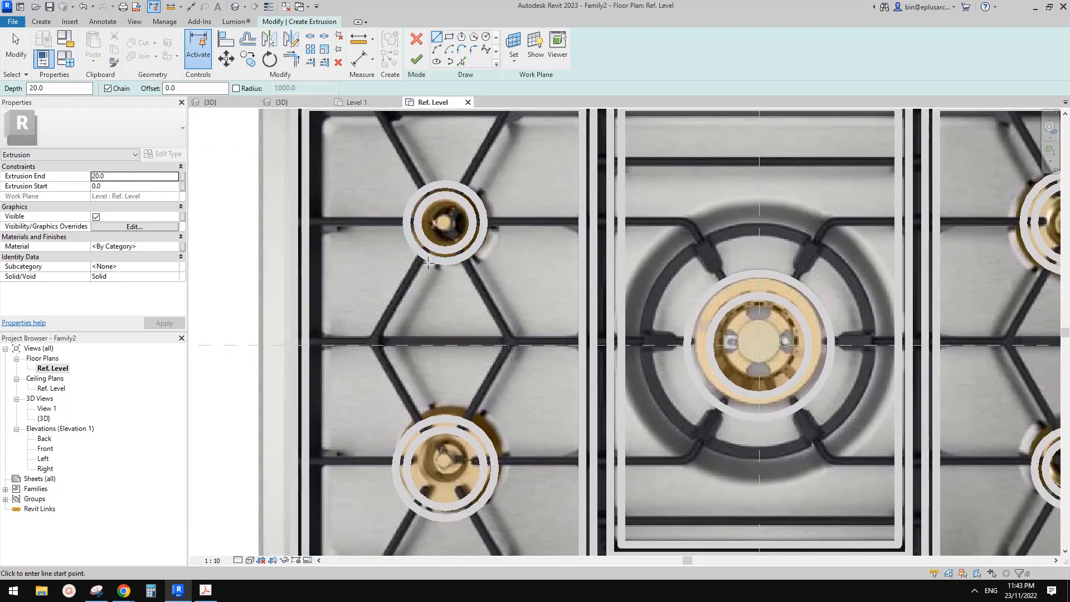
- Sketch three straight lines tracing the triangular grate below the upper-left burner, with a base about 105 mm long
left_click(428, 262)
left_click(384, 334)
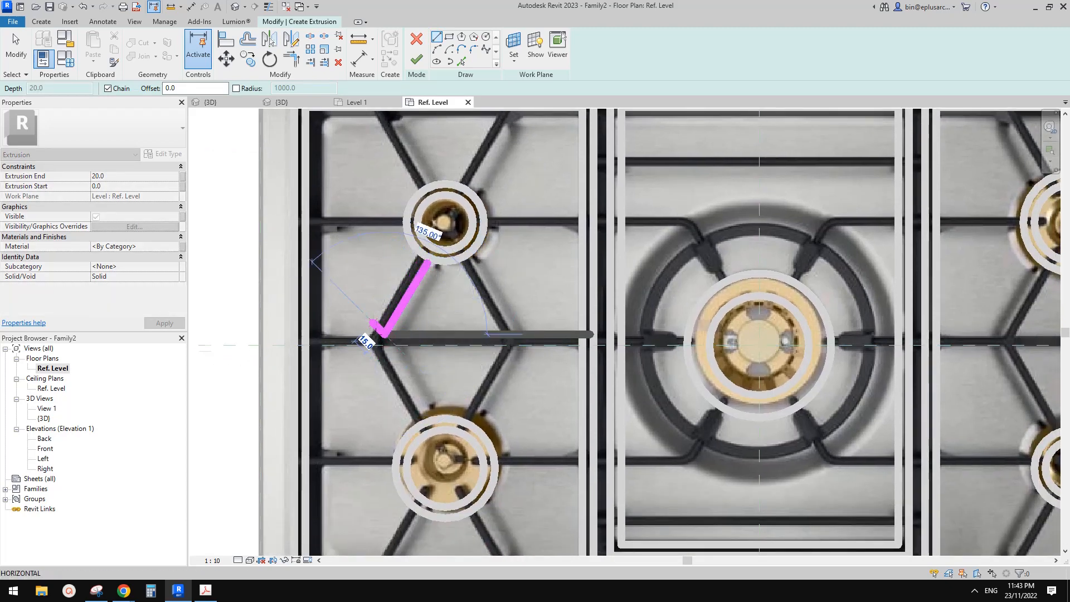
scroll(371, 335, "up", 1)
scroll(372, 334, "down", 2)
middle_click_drag(420, 320, 434, 292)
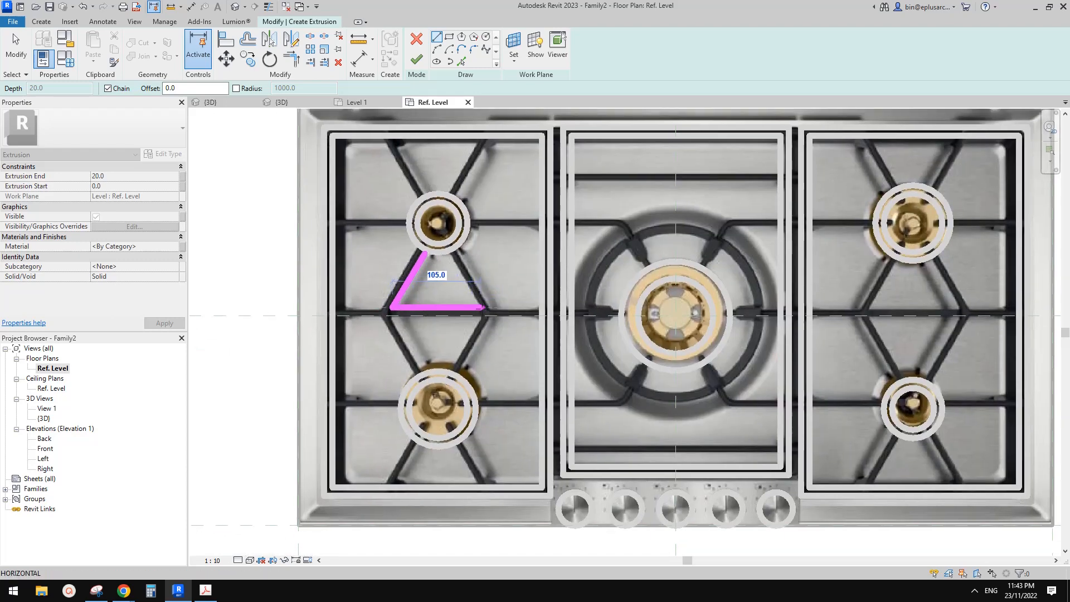
left_click(485, 307)
scroll(449, 248, "up", 2)
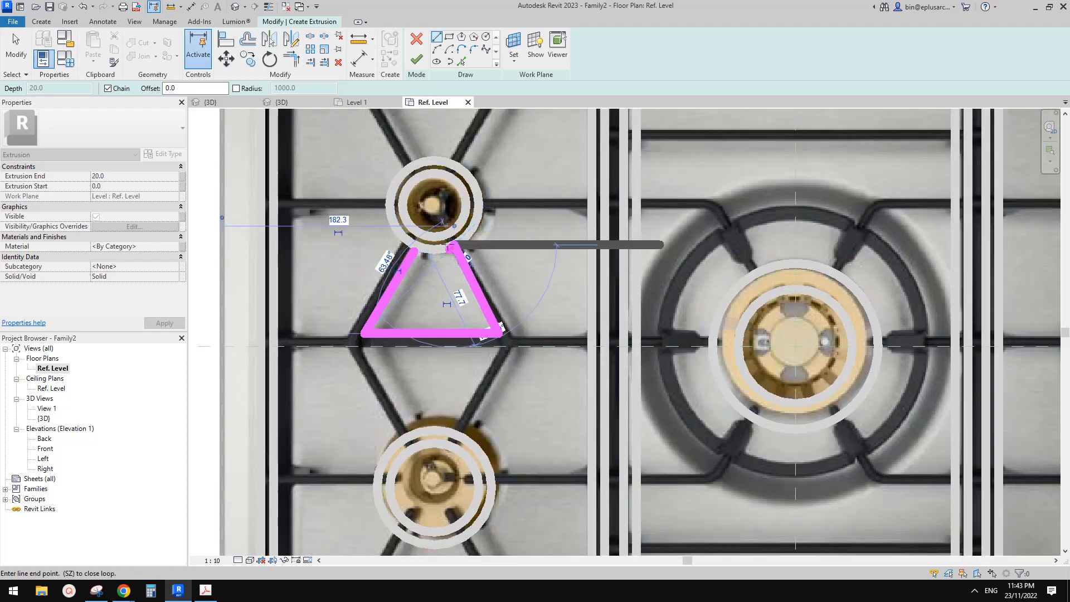
- Add an arc along the upper-left burner ring's outer edge and trim it to the triangle's two slanted sides
left_click(461, 62)
left_click(433, 251)
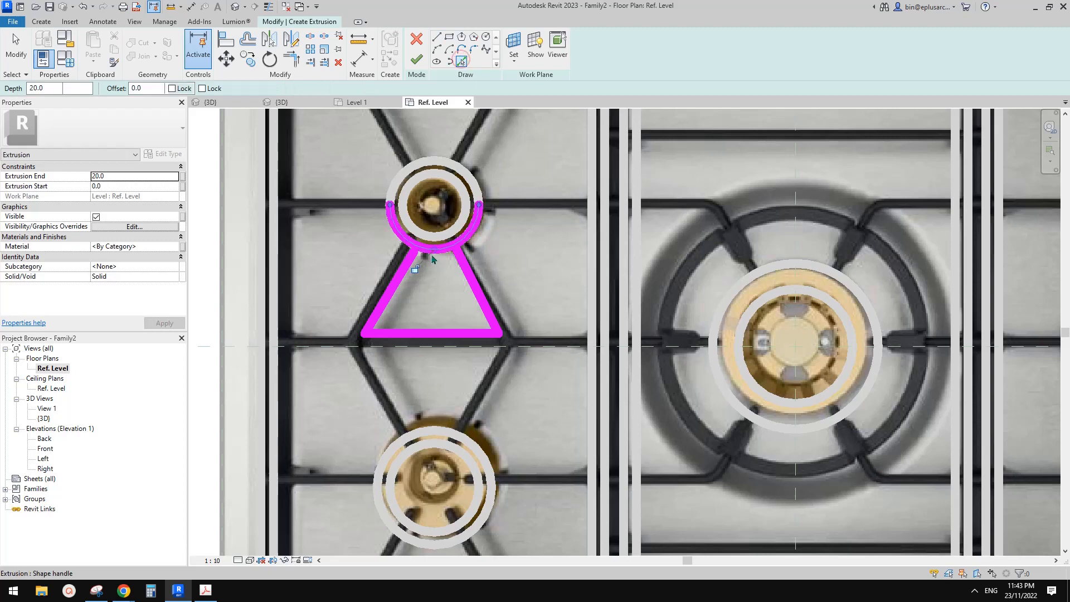
key("t")
key("r")
left_click(413, 259)
left_click(436, 251)
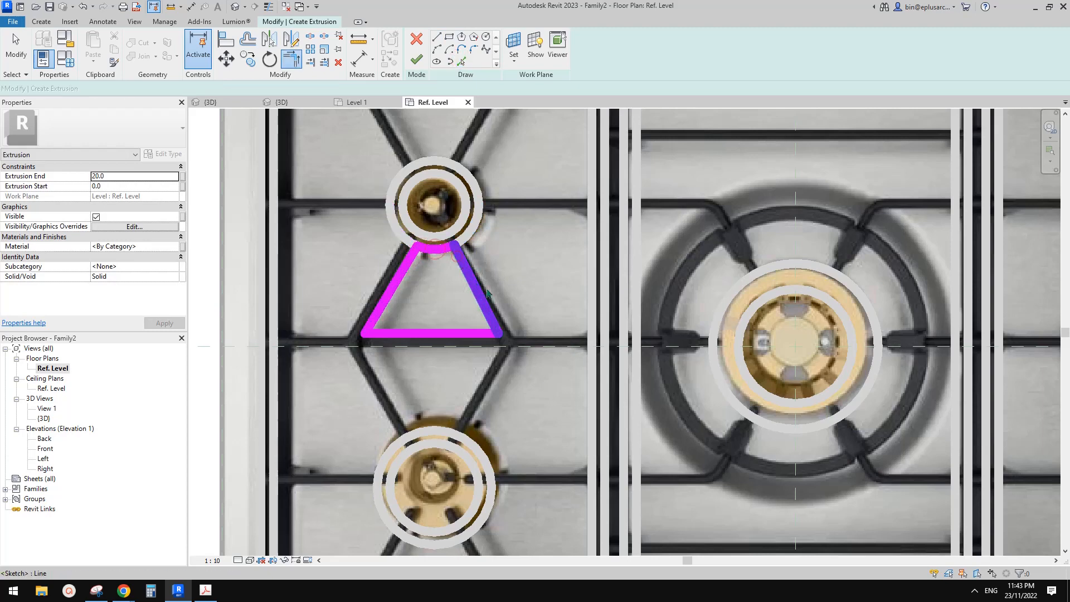
left_click(487, 294)
key("Escape")
key("Escape")
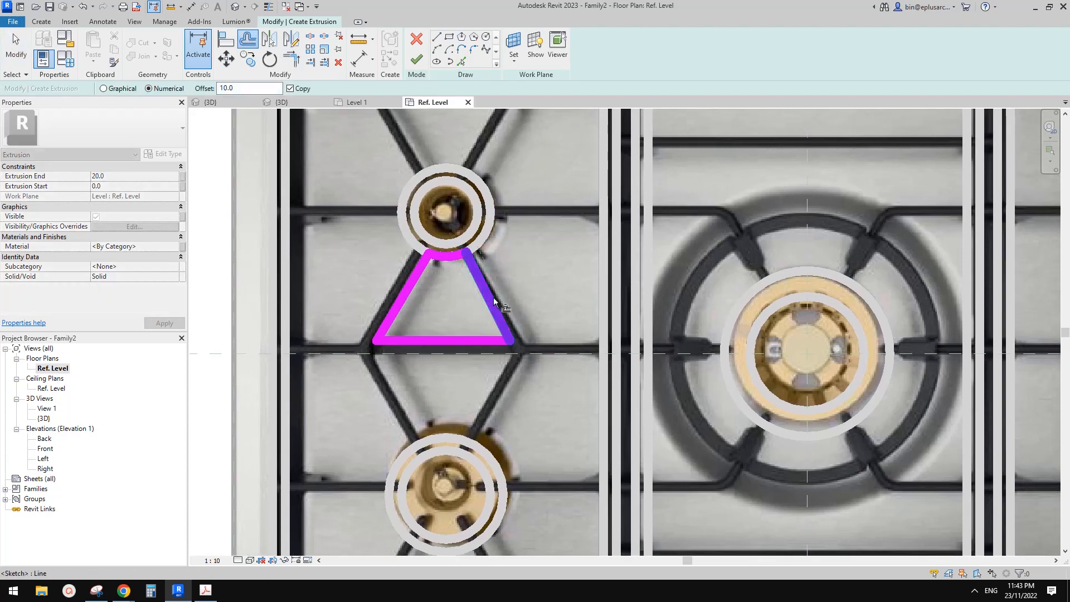
- Offset copies of the triangle's three straight sides outward by 10 mm and trim them to meet at the lower corners
left_click(494, 301)
left_click(403, 294)
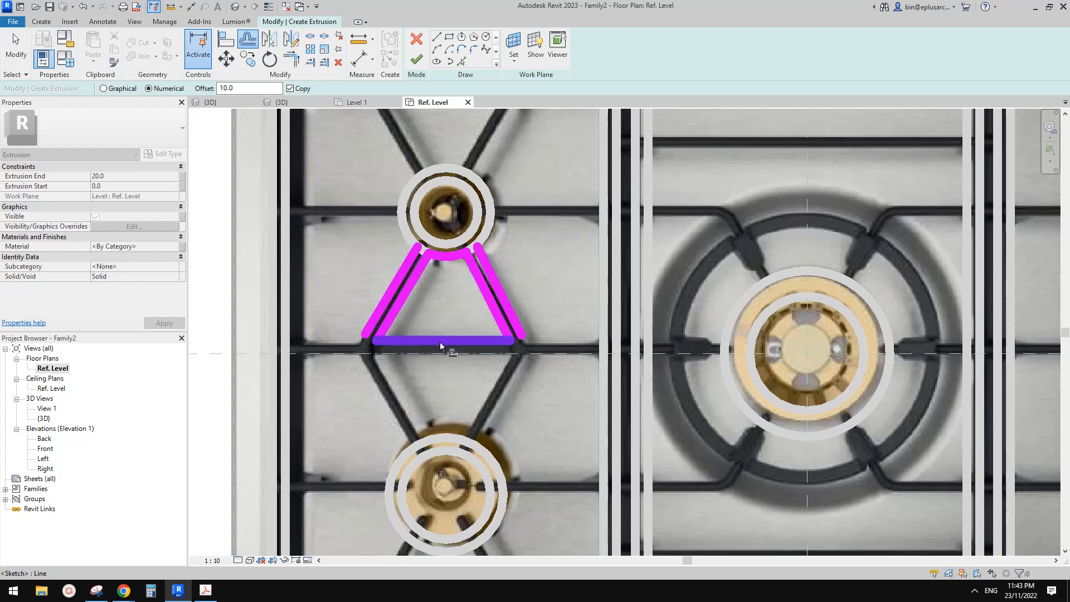
left_click(440, 346)
key("t")
key("r")
left_click(507, 354)
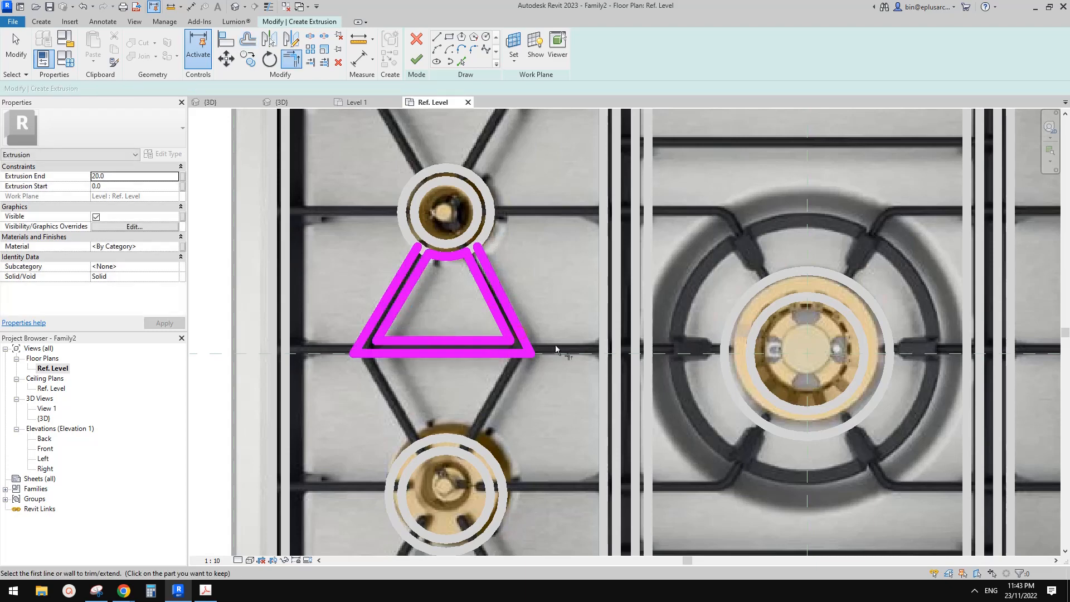
- Trim the burner arc against the outer left line to close the upper end of the grate's left bar
scroll(478, 424, "down", 1)
middle_click_drag(478, 425, 495, 329)
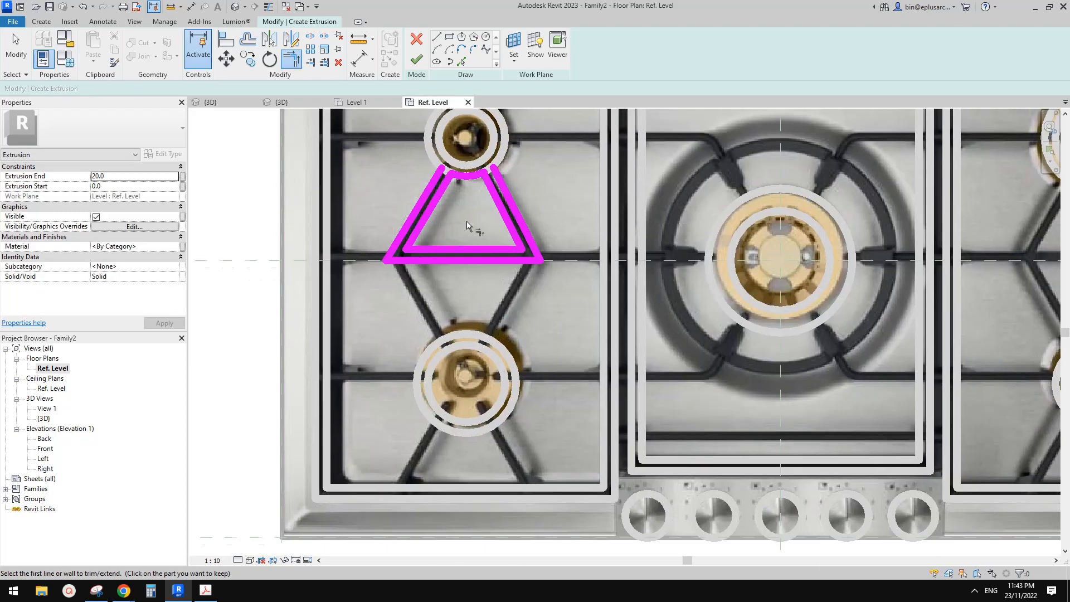
middle_click_drag(451, 179, 480, 220)
scroll(480, 218, "up", 4)
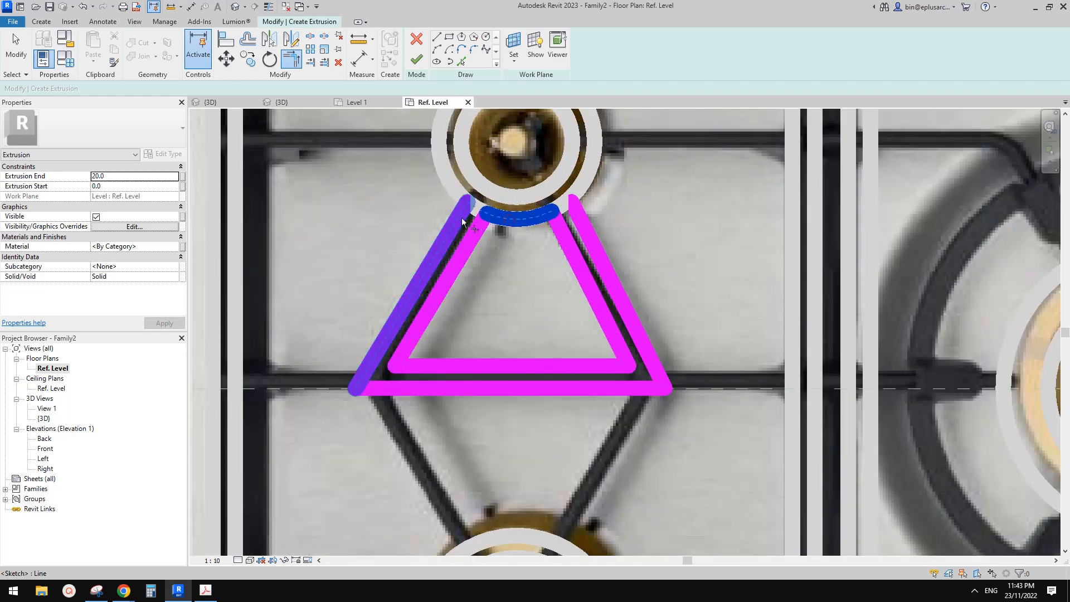
left_click(477, 210)
middle_click_drag(567, 209, 569, 216)
scroll(568, 216, "up", 1)
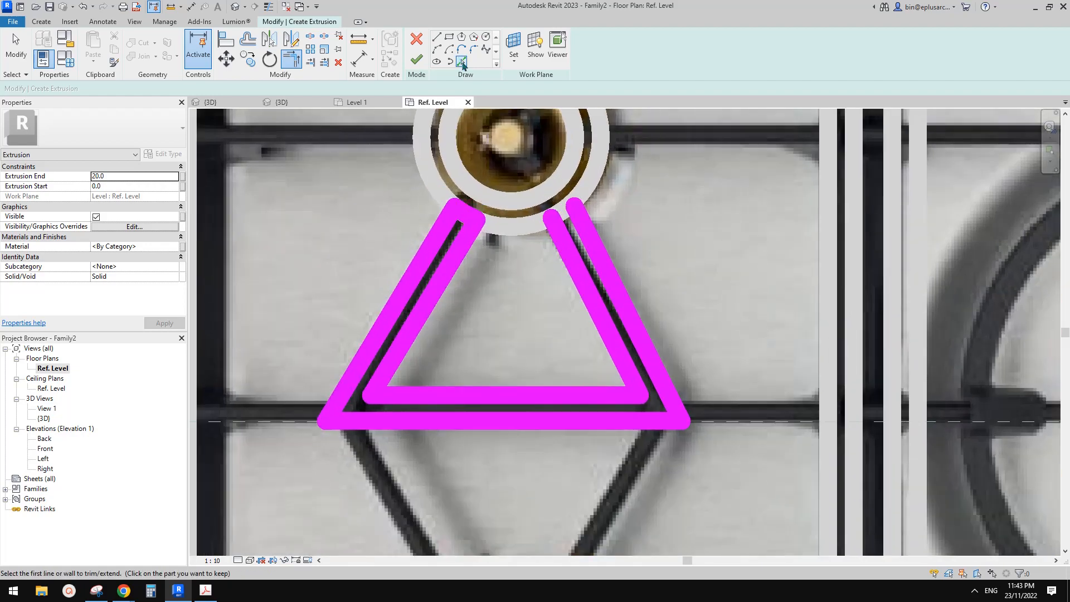
- Pick the burner ring's outer edge again and trim the arc to close the upper end of the grate's right bar
left_click(462, 61)
left_click(528, 223)
key("Escape")
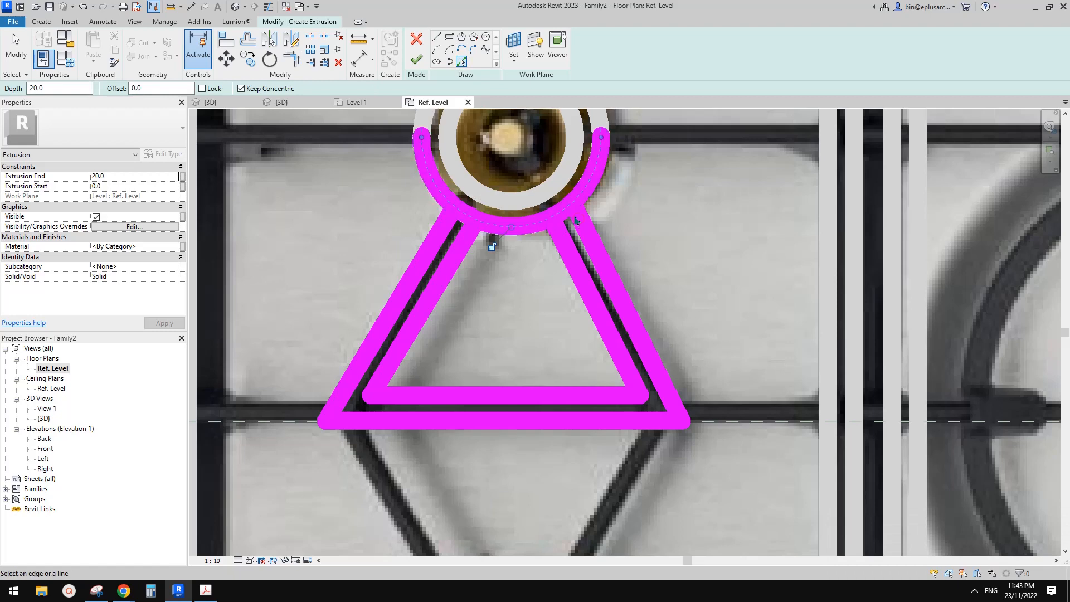
key("t")
key("r")
left_click(565, 216)
left_click(561, 232)
scroll(552, 234, "down", 2)
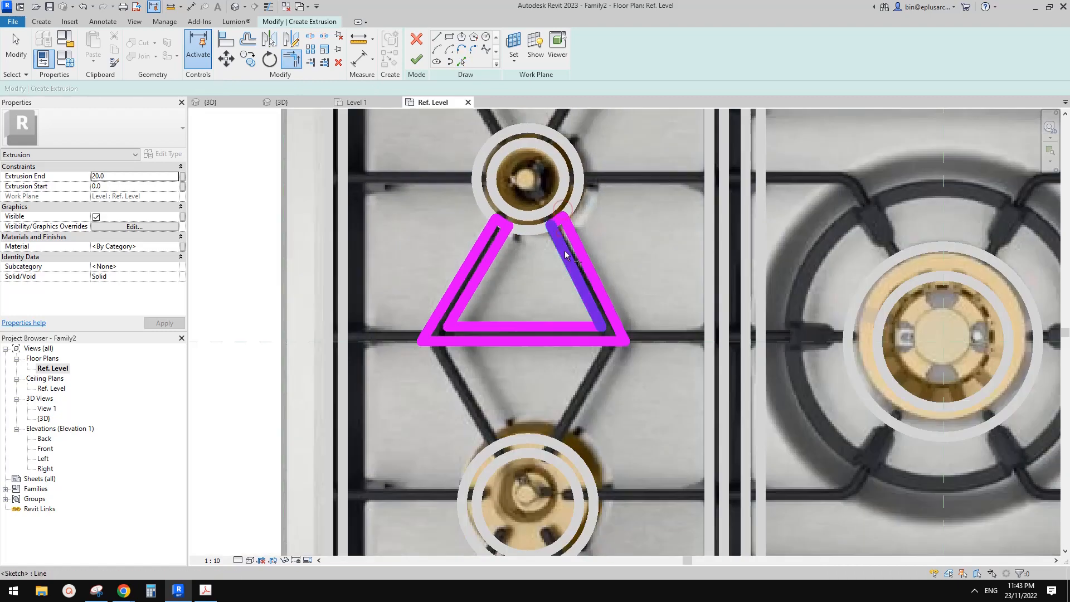
key("Escape")
- Finish the triangular grate extrusion at 20 mm depth and open the family's 3D view
scroll(551, 249, "down", 3)
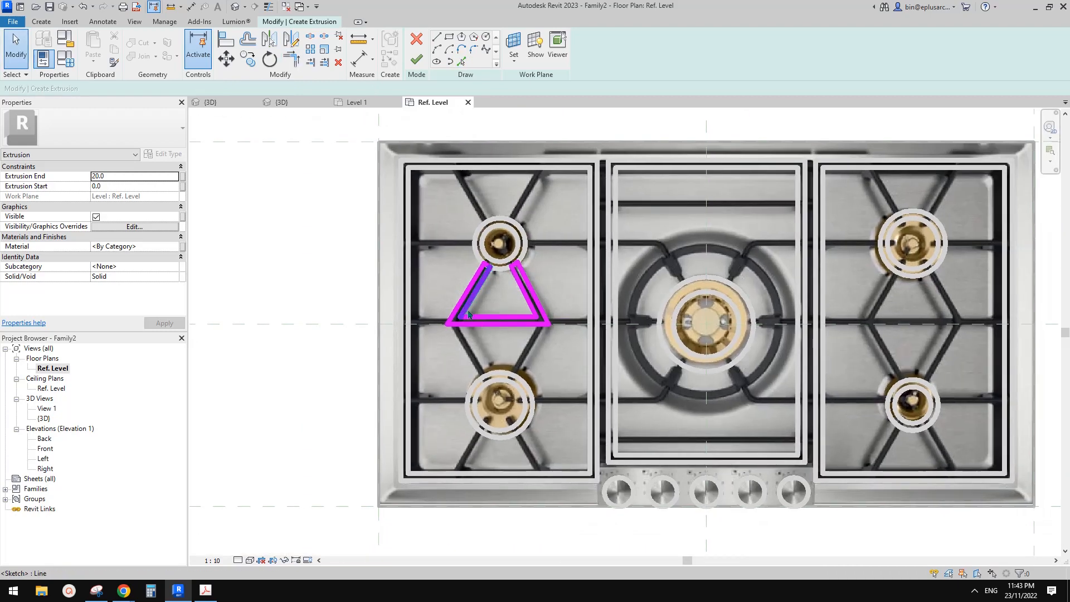
scroll(426, 279, "up", 2)
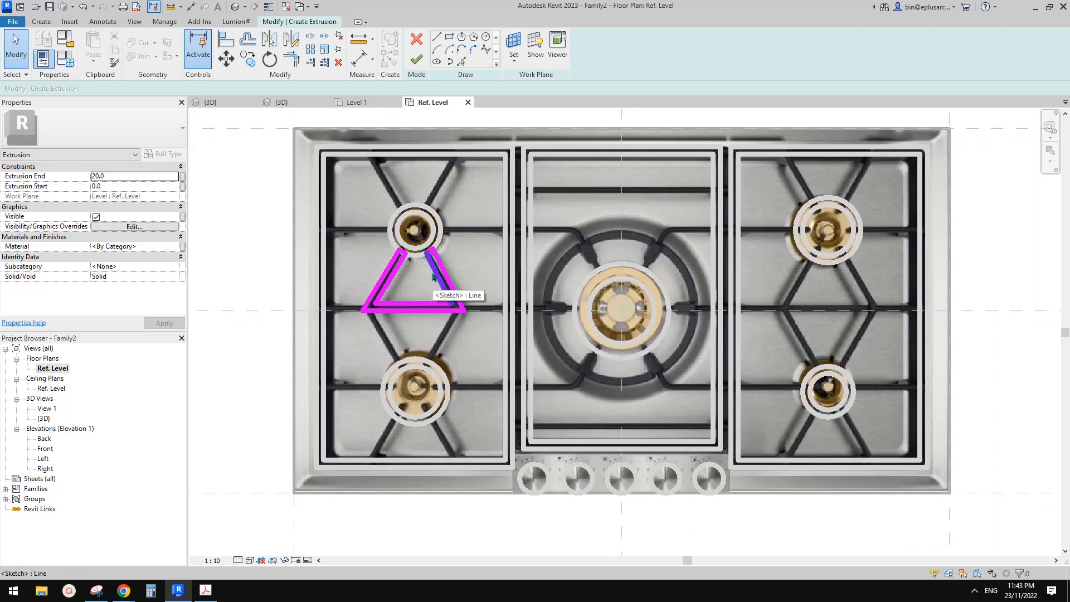
left_click(417, 60)
key("Escape")
left_click(235, 7)
scroll(446, 337, "up", 3)
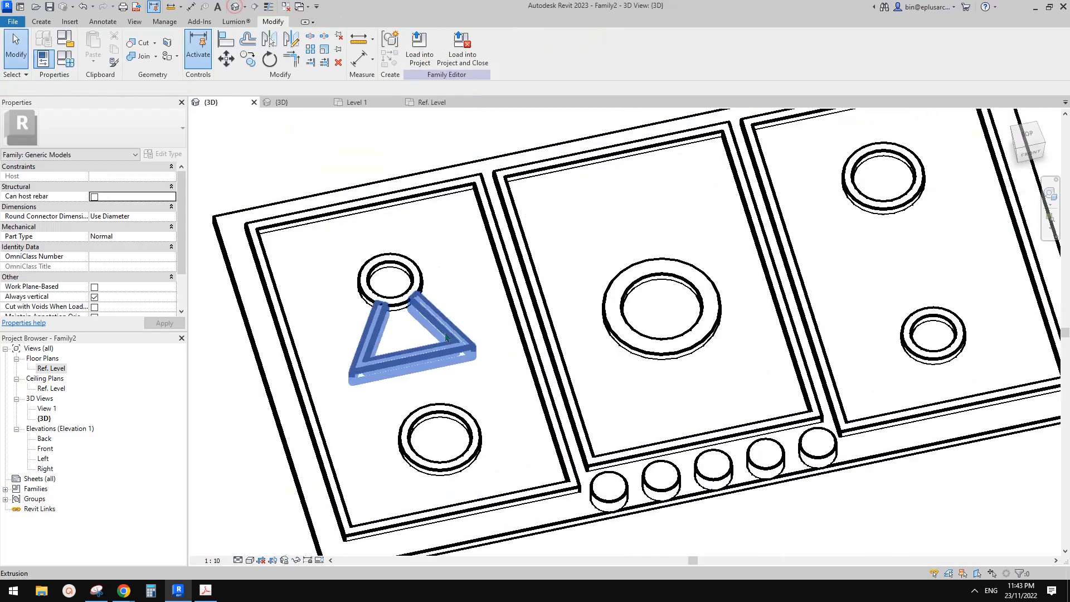
- Restrict the triangular grate extrusion's visibility to the Fine detail level, excluding Coarse and Medium
left_click(446, 337)
middle_click_drag(446, 336, 563, 302, "shift")
middle_click_drag(563, 302, 669, 284)
left_click(144, 224)
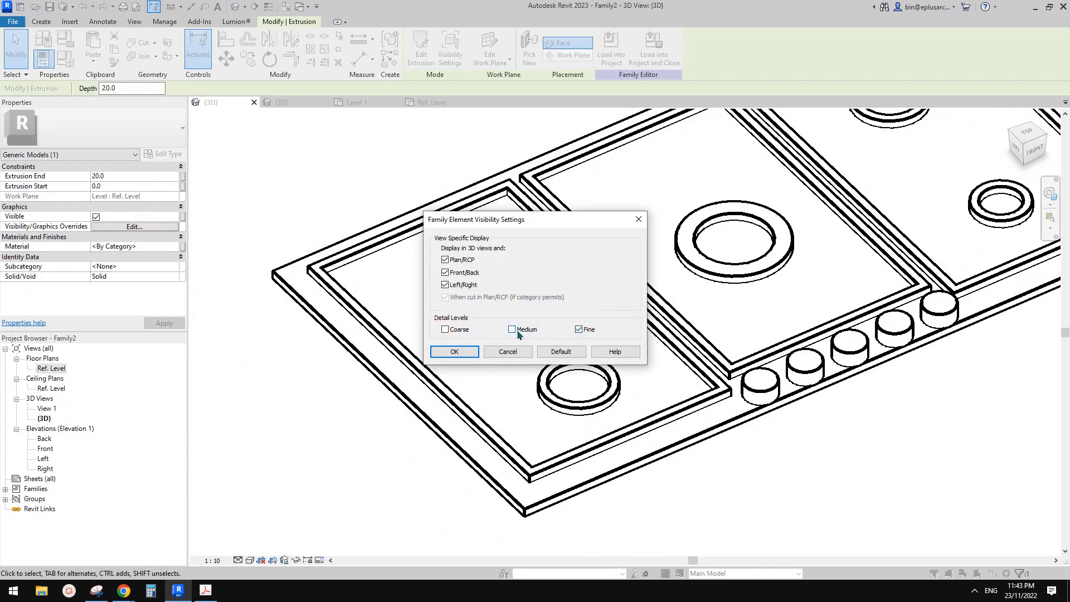
left_click(454, 352)
- Reassign the triangular grate extrusion's work plane to the top face of the cooktop base by picking a plane
middle_click_drag(502, 312, 599, 389, "shift")
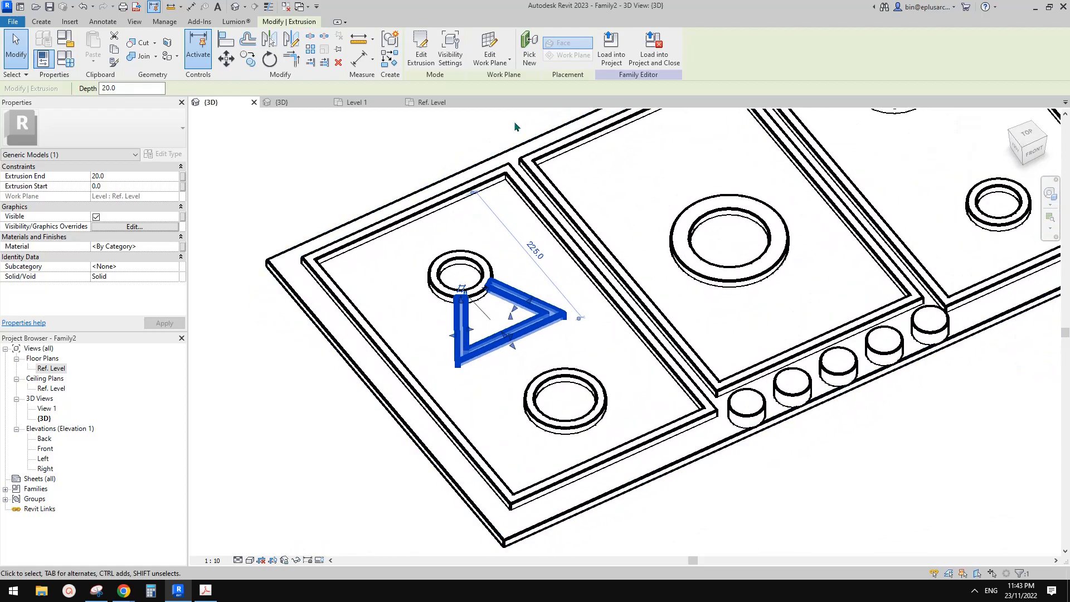
left_click(490, 45)
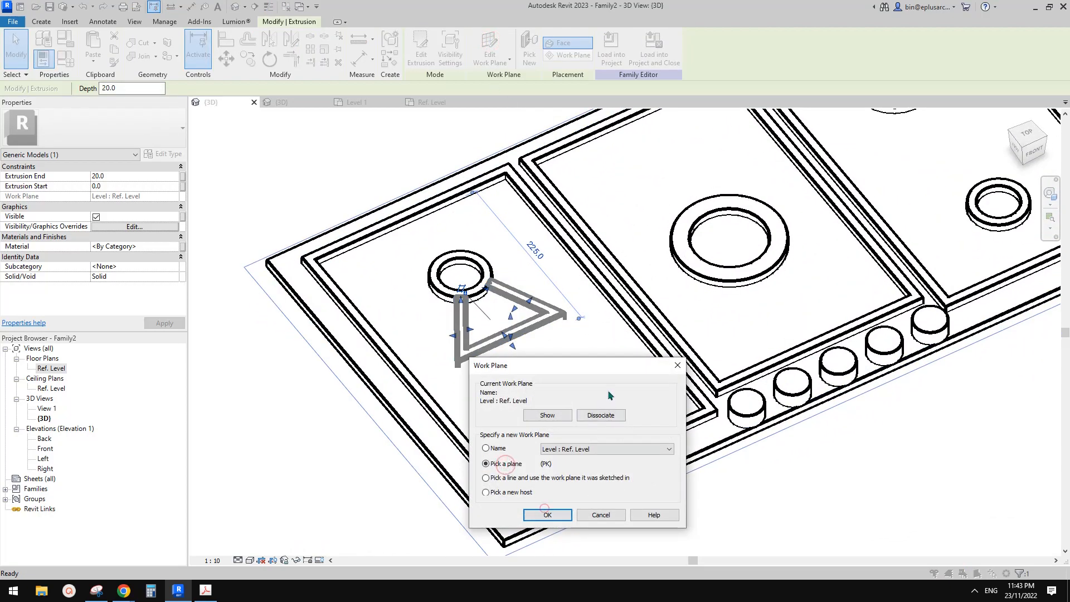
left_click(548, 516)
left_click(547, 510)
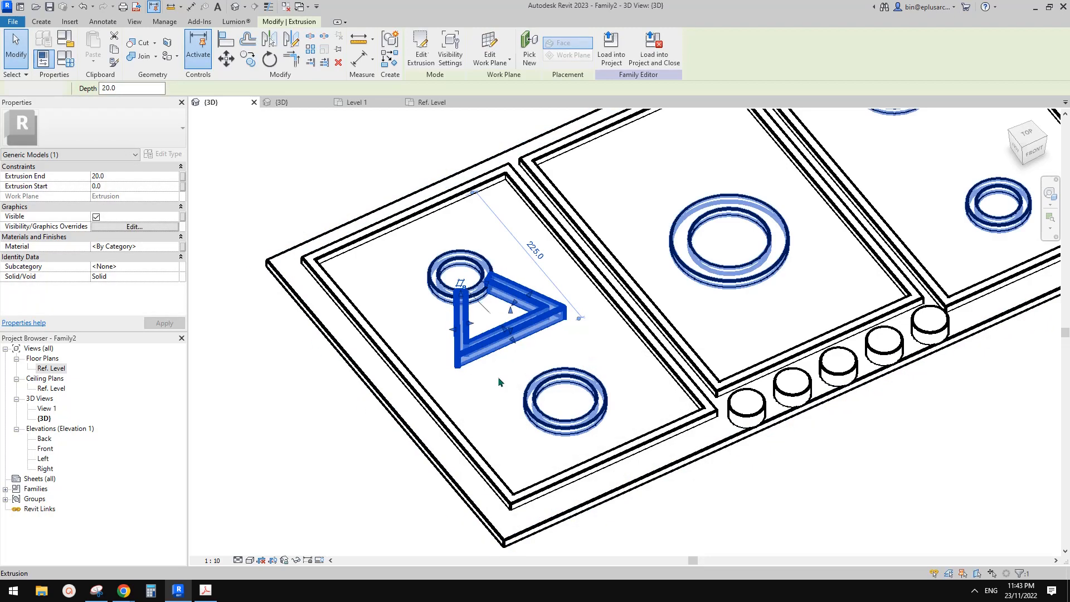
middle_click_drag(497, 376, 533, 319, "shift")
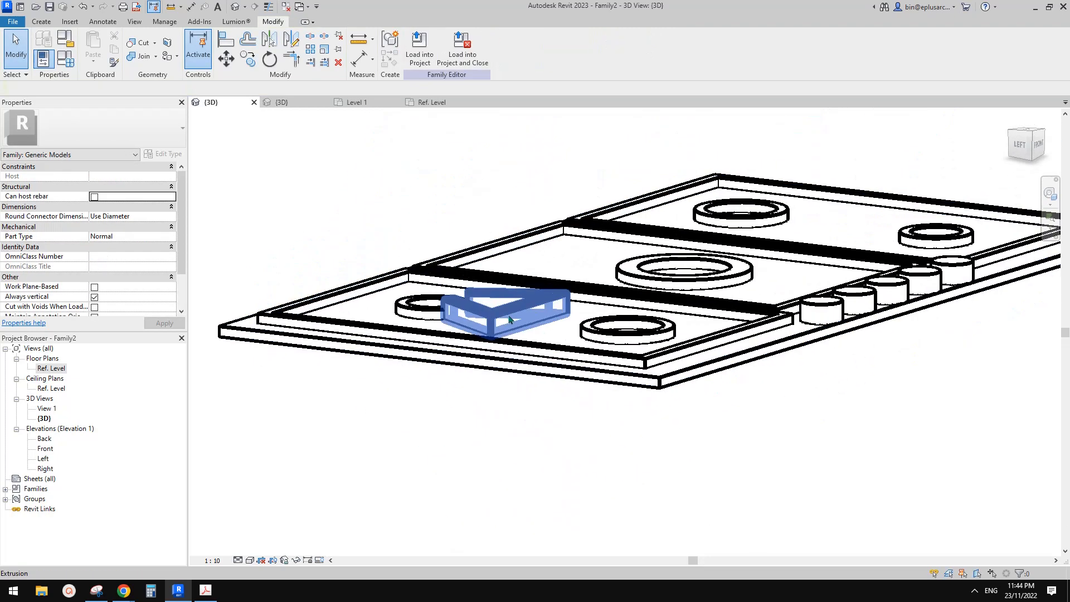
- Check the visibility settings of the triangular grate extrusion beside the small burner in the 3D view
left_click(532, 319)
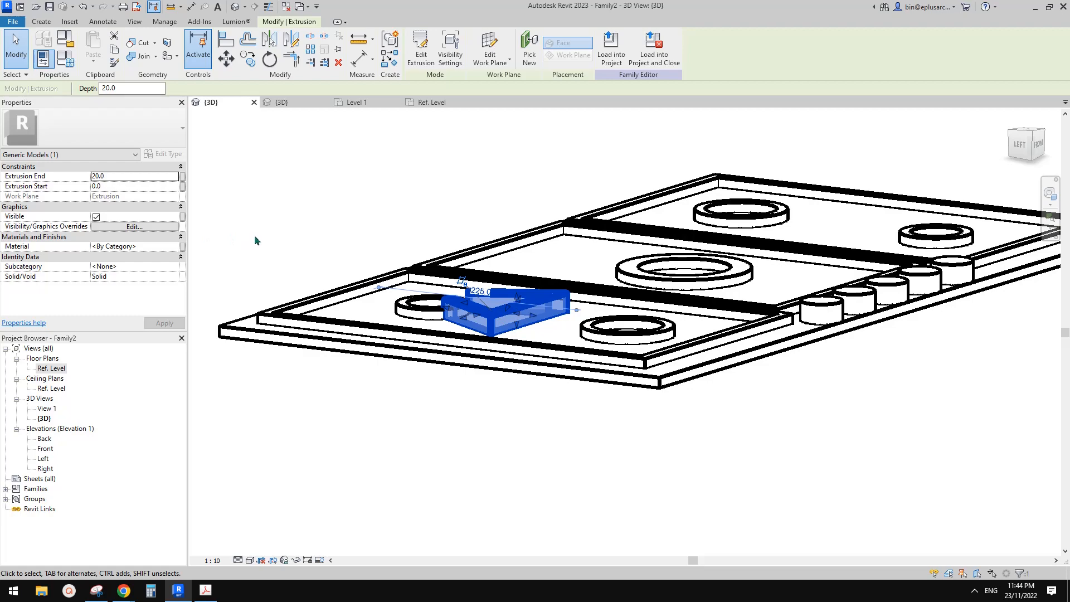
middle_click_drag(377, 286, 416, 279, "shift")
key("Escape")
scroll(574, 353, "down", 2)
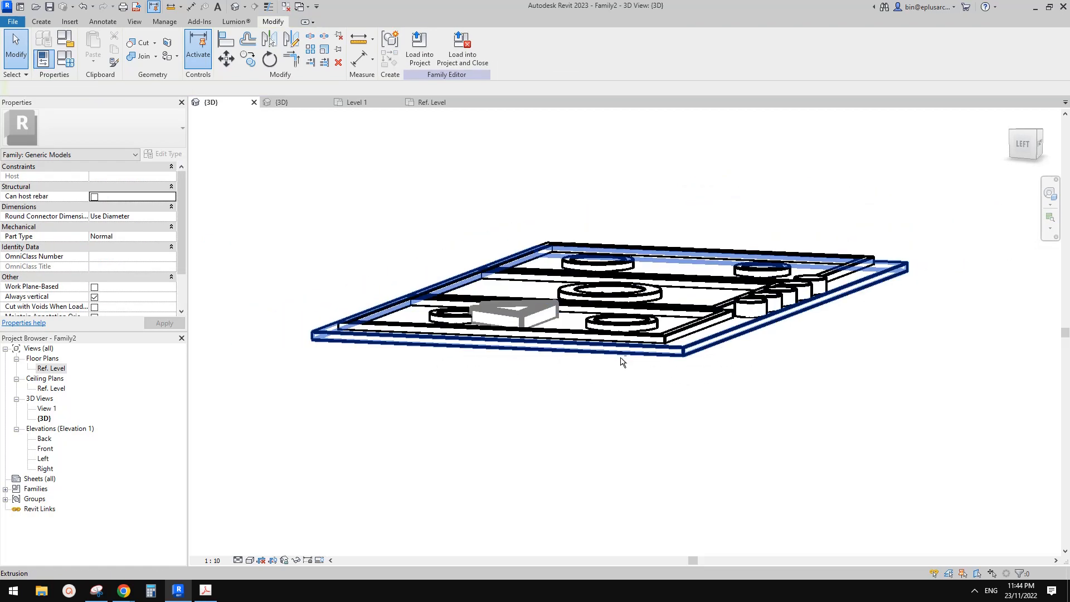
middle_click_drag(618, 407, 627, 429, "shift")
left_click(543, 305)
middle_click_drag(544, 305, 474, 324, "shift")
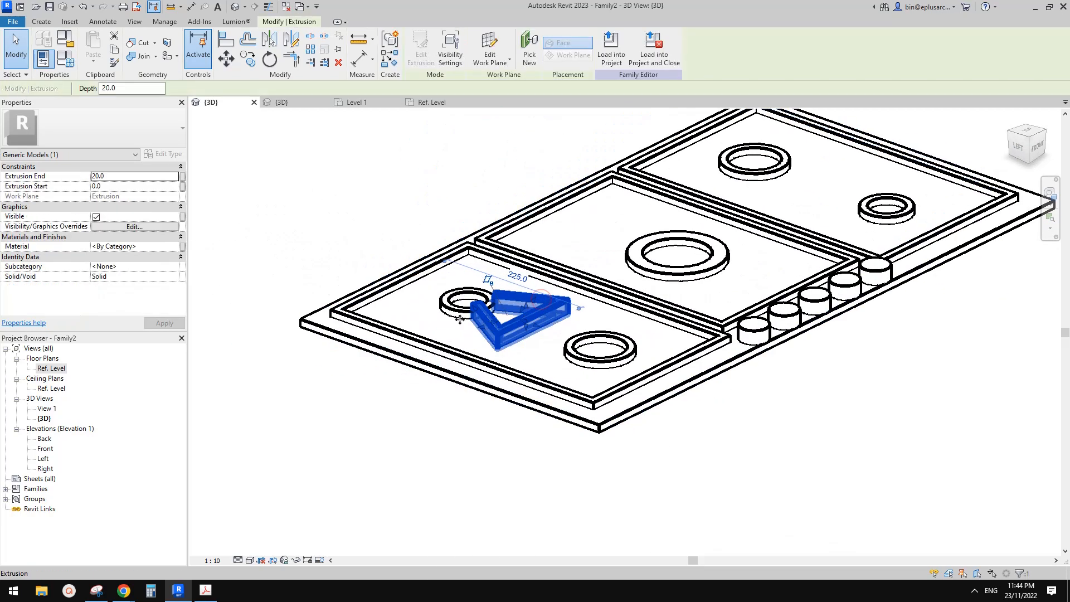
middle_click_drag(333, 275, 279, 295, "shift")
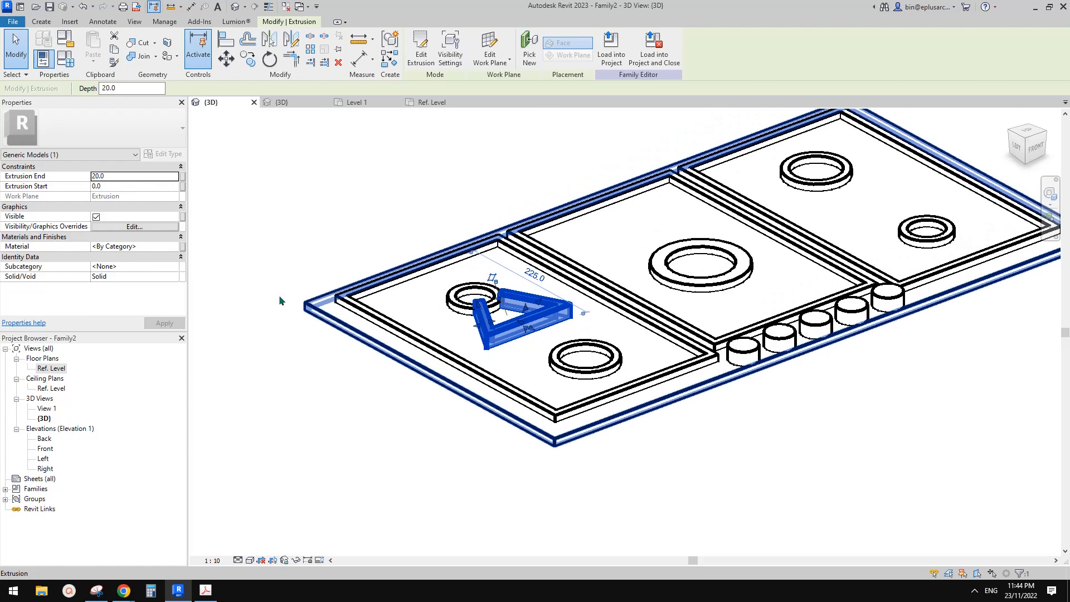
left_click(134, 226)
left_click(455, 352)
scroll(462, 354, "down", 2)
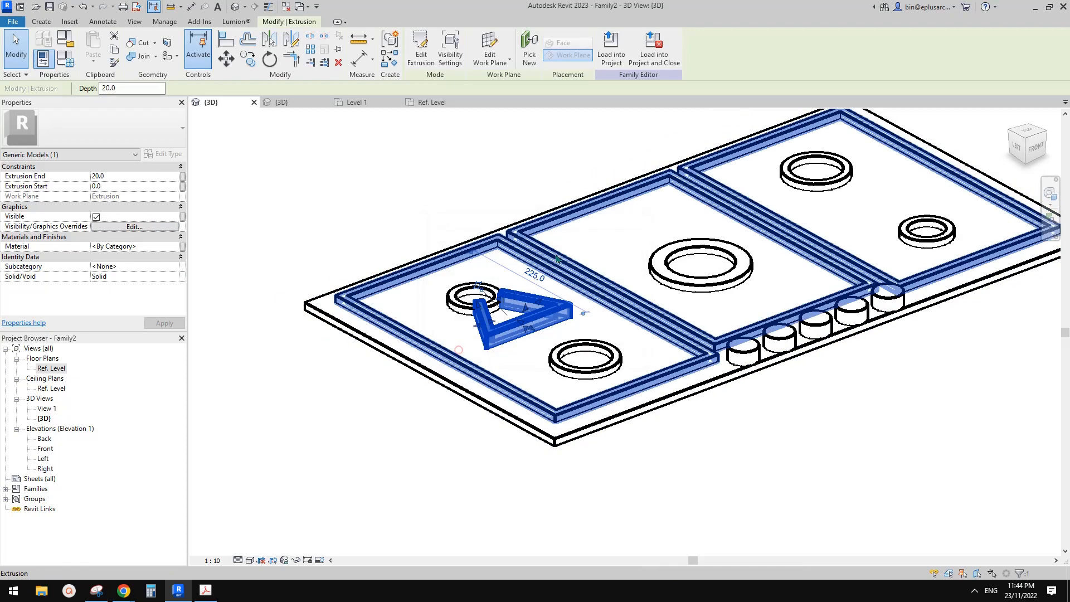
- Reload the cooktop family into Project1, replacing the existing version
key("Escape")
middle_click_drag(471, 321, 584, 255, "shift")
scroll(527, 312, "down", 1)
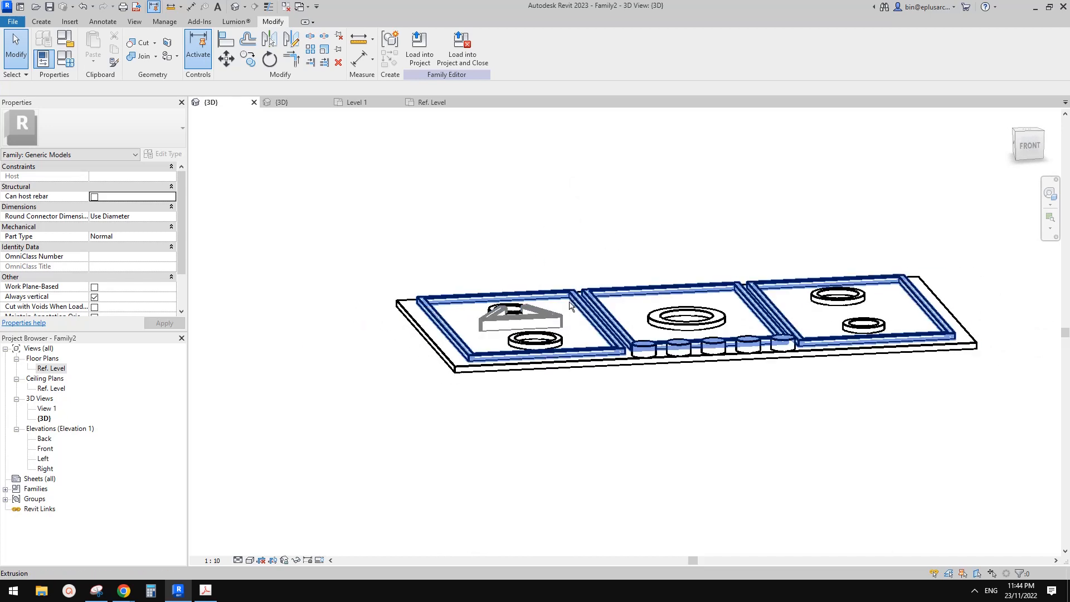
mouse_move(563, 289)
middle_mouse_down("shift")
mouse_move(585, 251)
mouse_move(580, 295)
middle_mouse_up("shift")
left_click(424, 46)
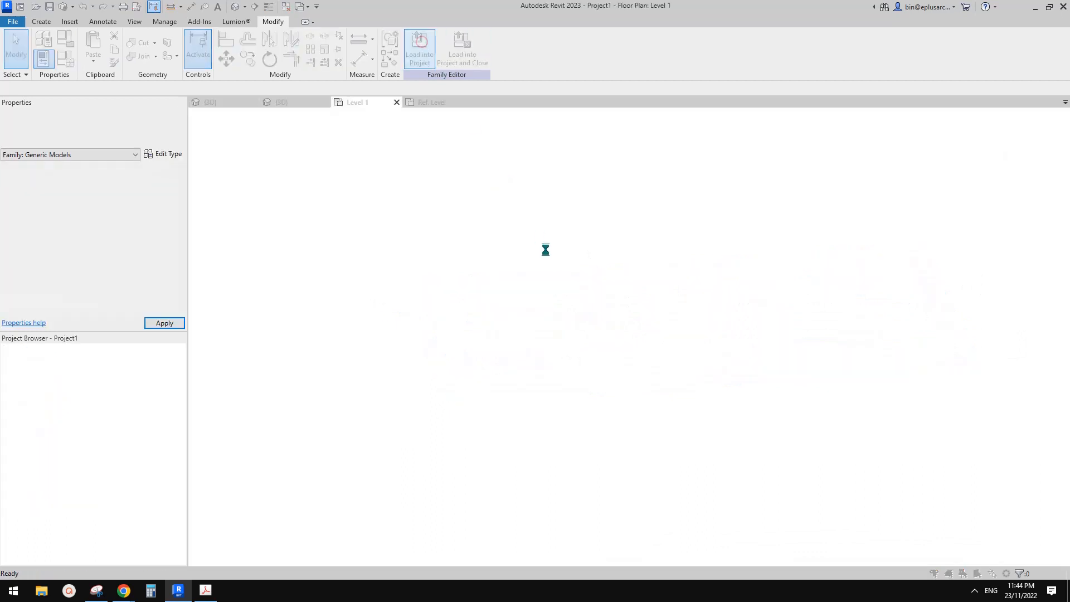
left_click(502, 262)
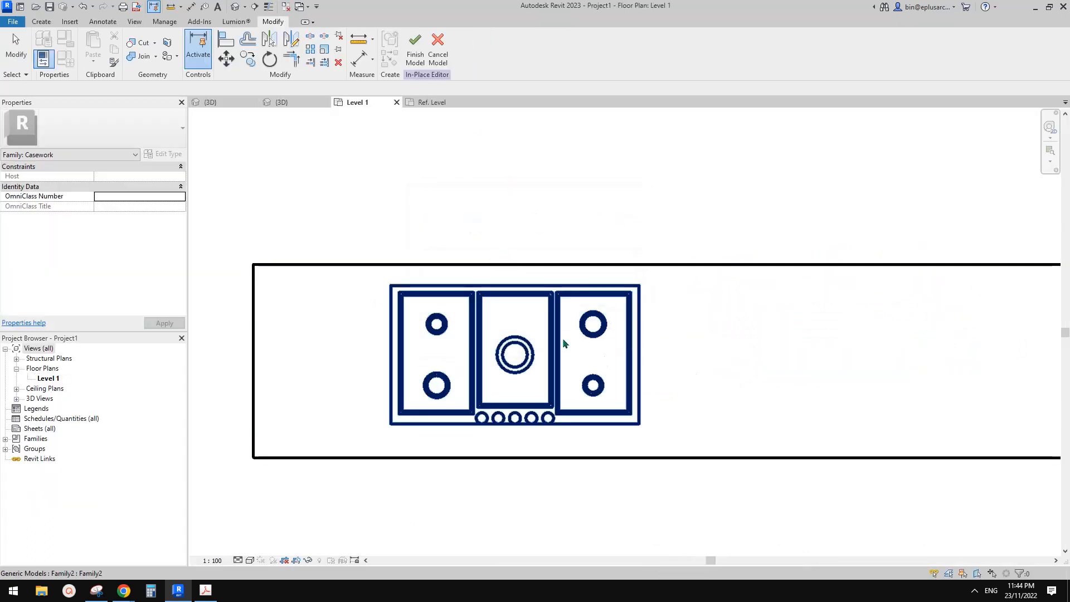
- Set the Level 1 plan's detail level to Fine and examine the cooktop's triangular grate piece
middle_click_drag(534, 434, 506, 335)
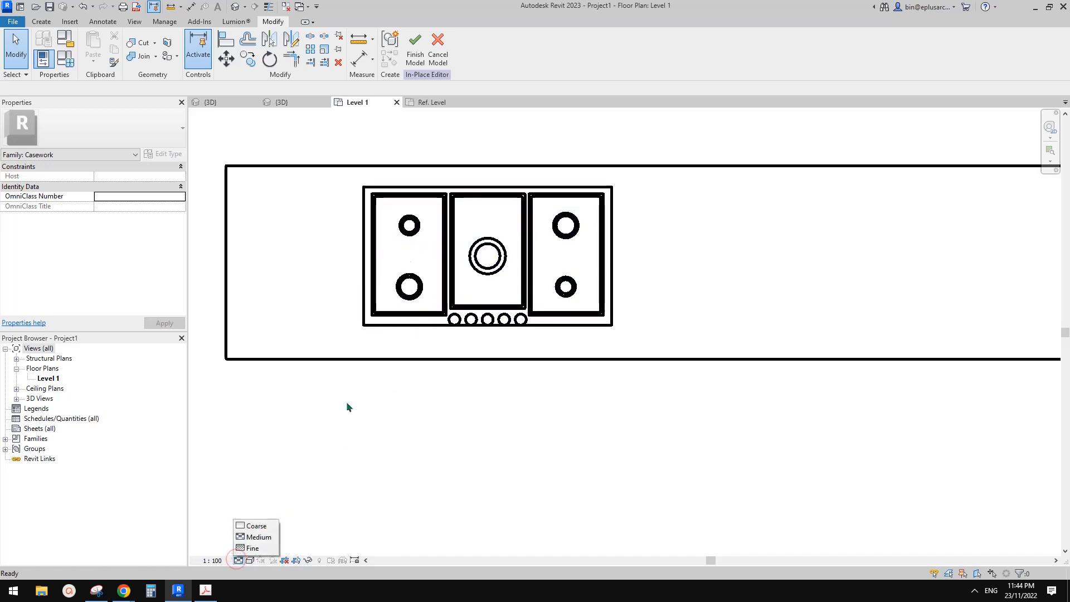
left_click(256, 549)
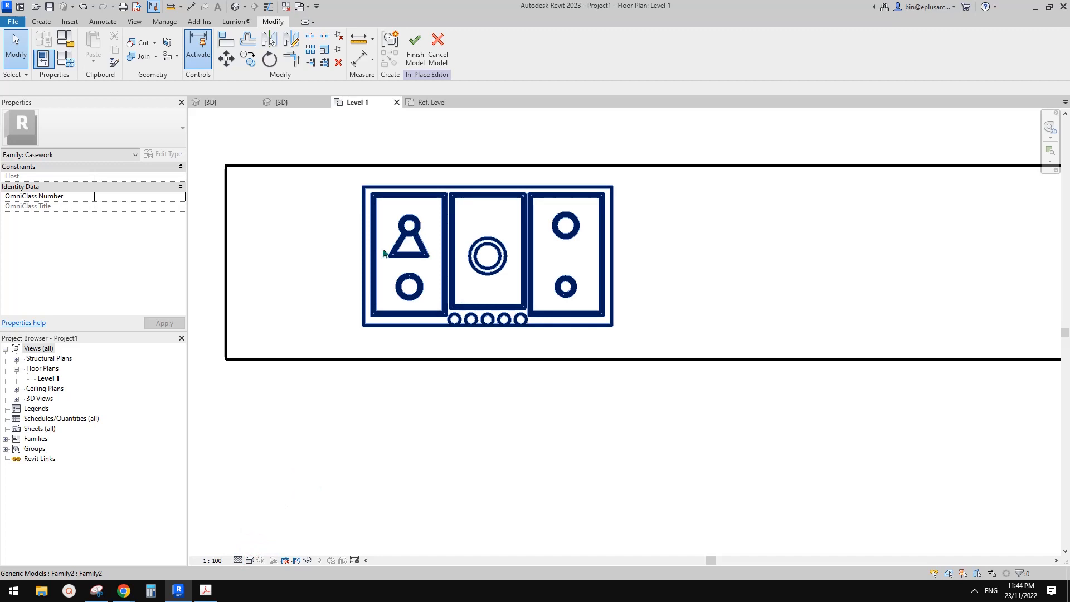
scroll(459, 287, "down", 3)
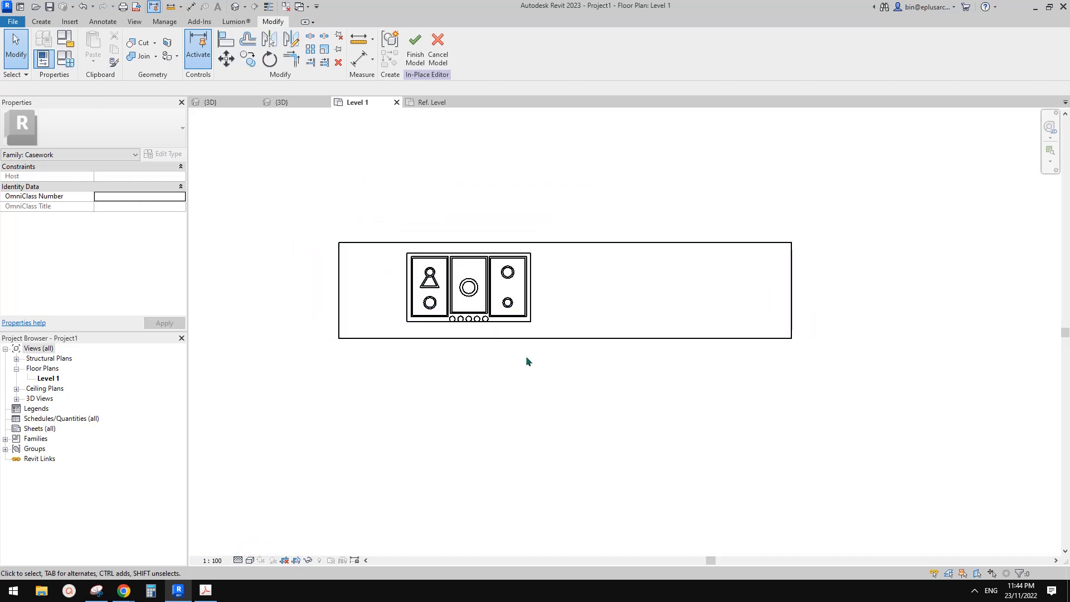
middle_click_drag(507, 339, 560, 334)
scroll(517, 336, "up", 1)
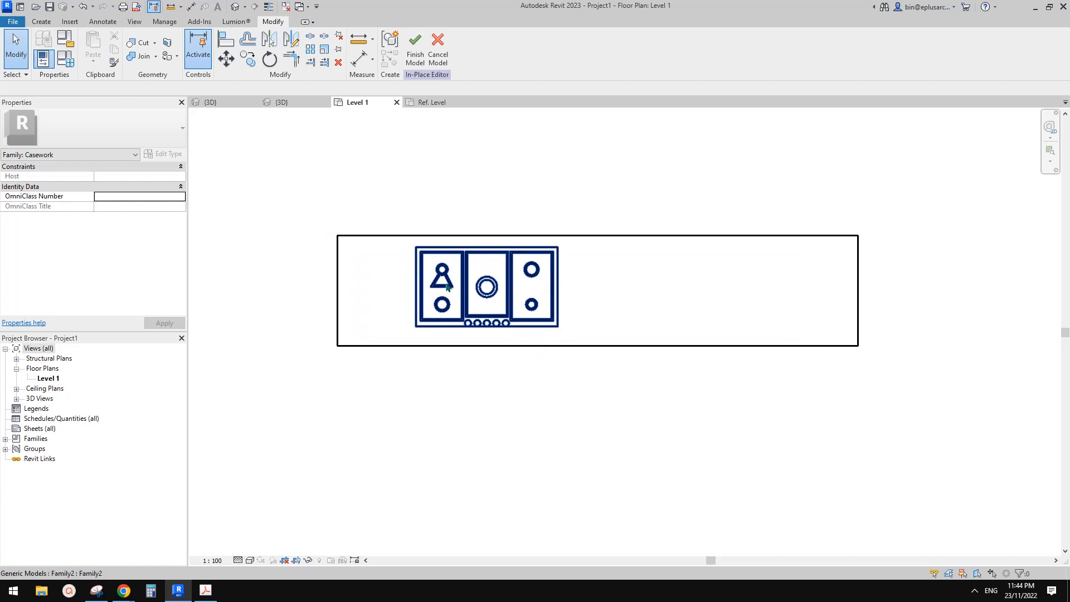
scroll(471, 303, "down", 1)
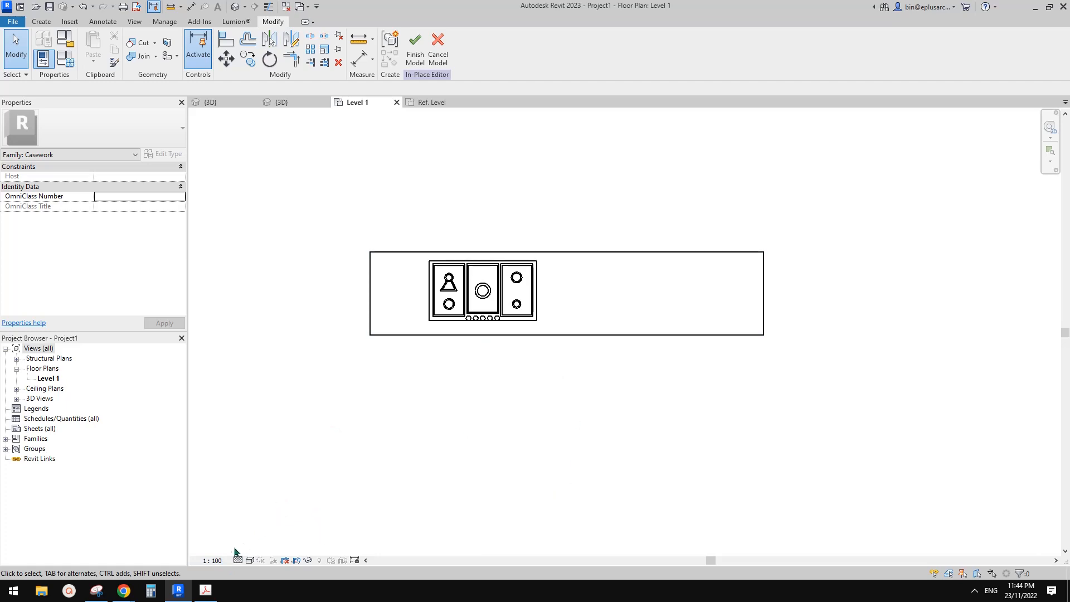
middle_click_drag(508, 378, 503, 384)
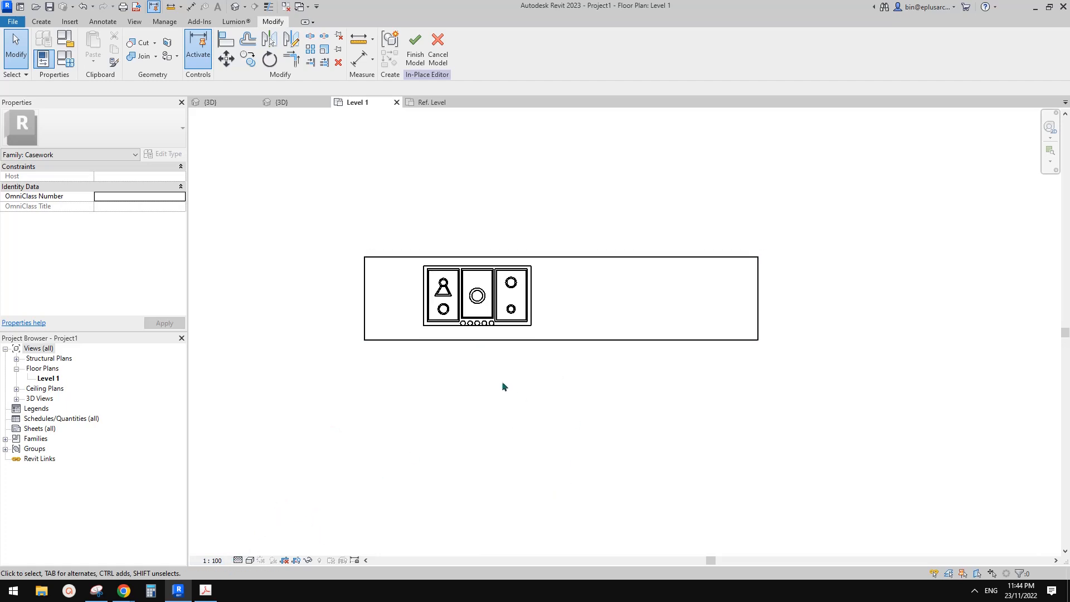
- Finish the in-place editing of the casework model containing the cooktop
left_click(507, 291)
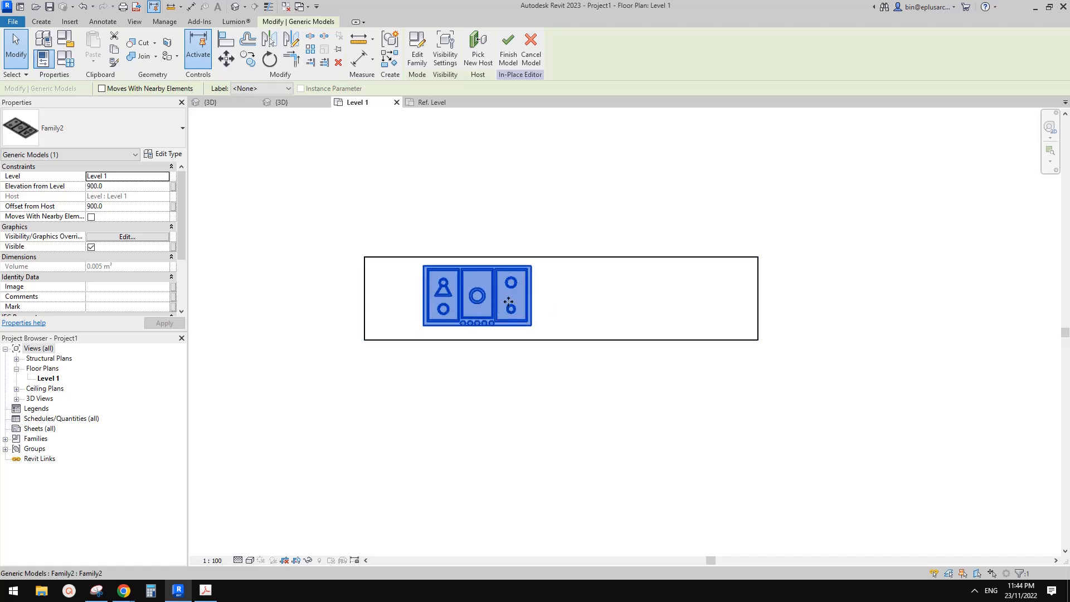
key("Escape")
scroll(507, 301, "up", 1)
middle_click_drag(553, 323, 619, 310)
scroll(491, 268, "up", 1)
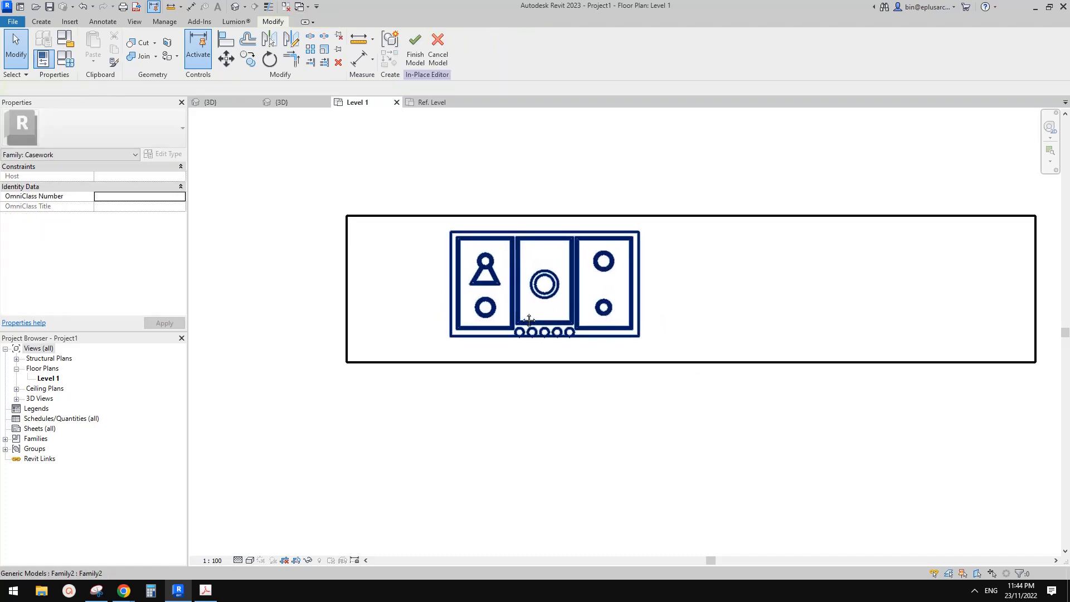
left_click(415, 49)
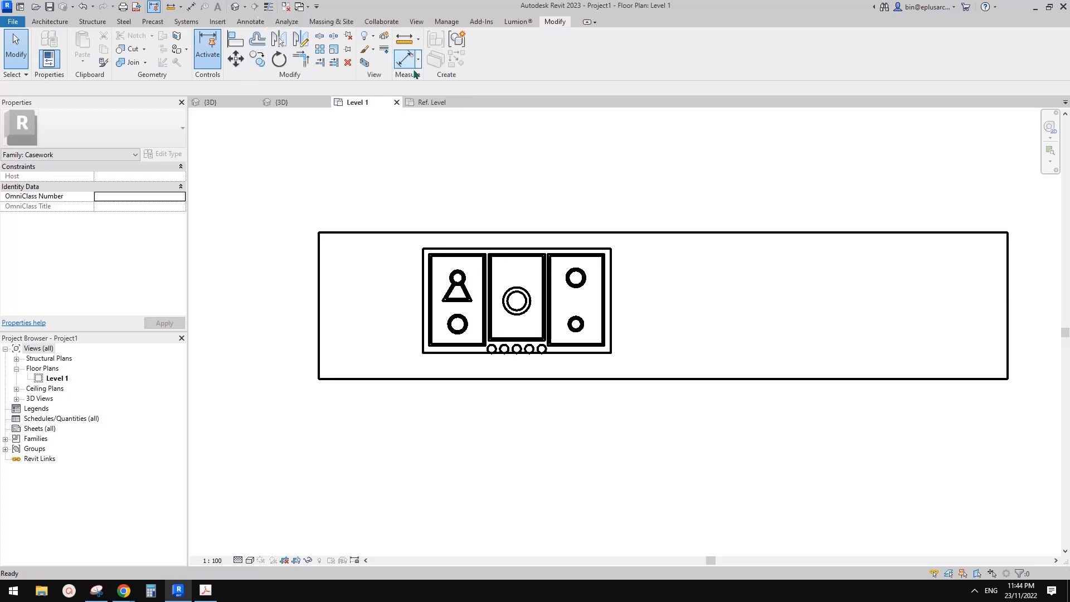
- Open the project's 3D view and compare the cooktop at Coarse and Medium detail levels, ending on Medium
left_click(468, 281)
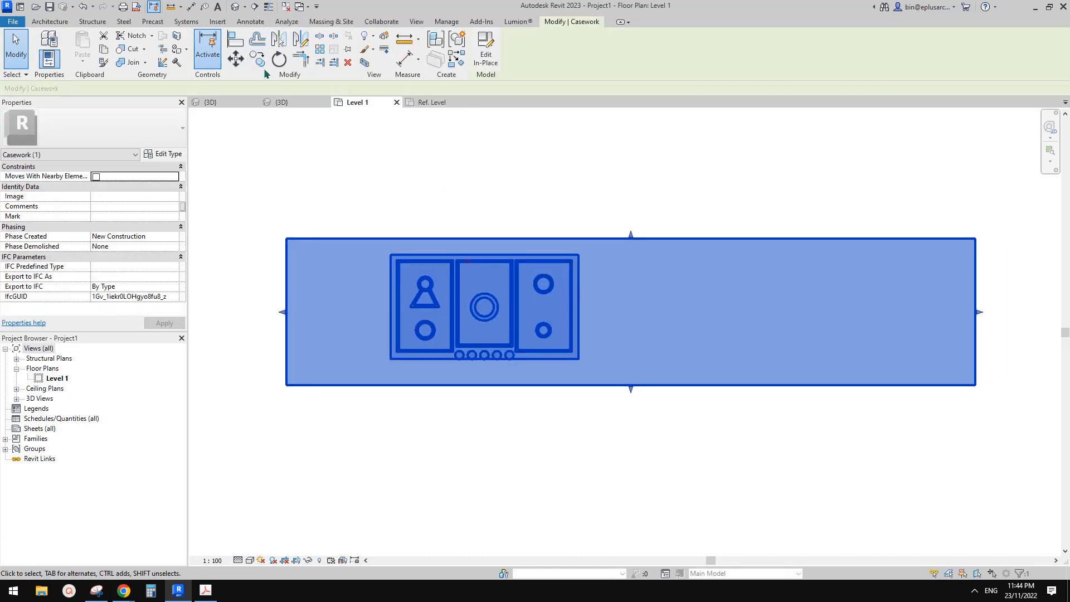
left_click(235, 6)
scroll(446, 303, "up", 3)
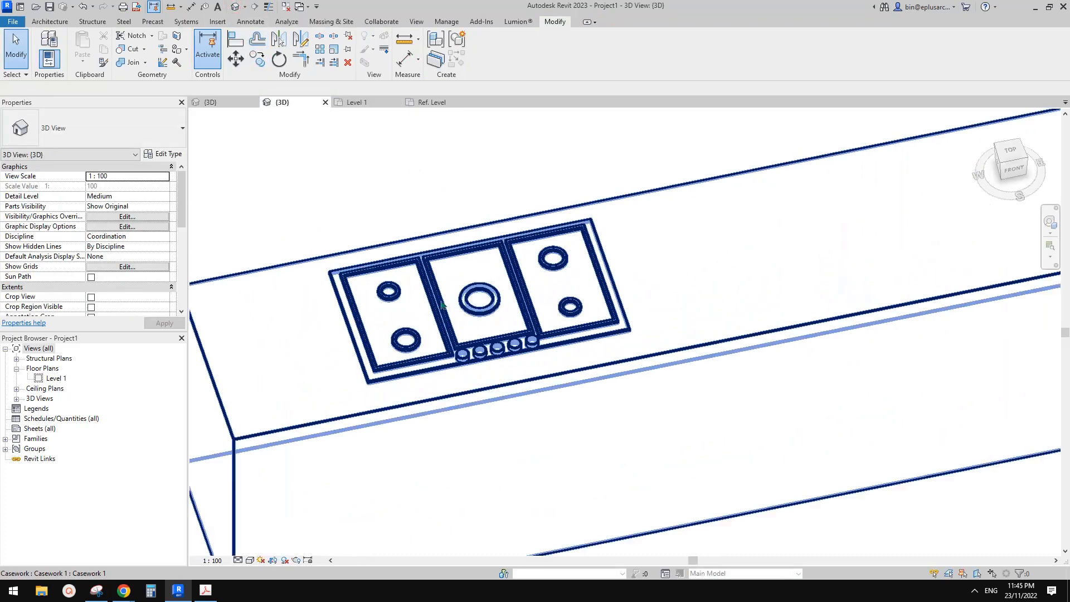
left_click(433, 301)
left_click(259, 548)
left_click(238, 561)
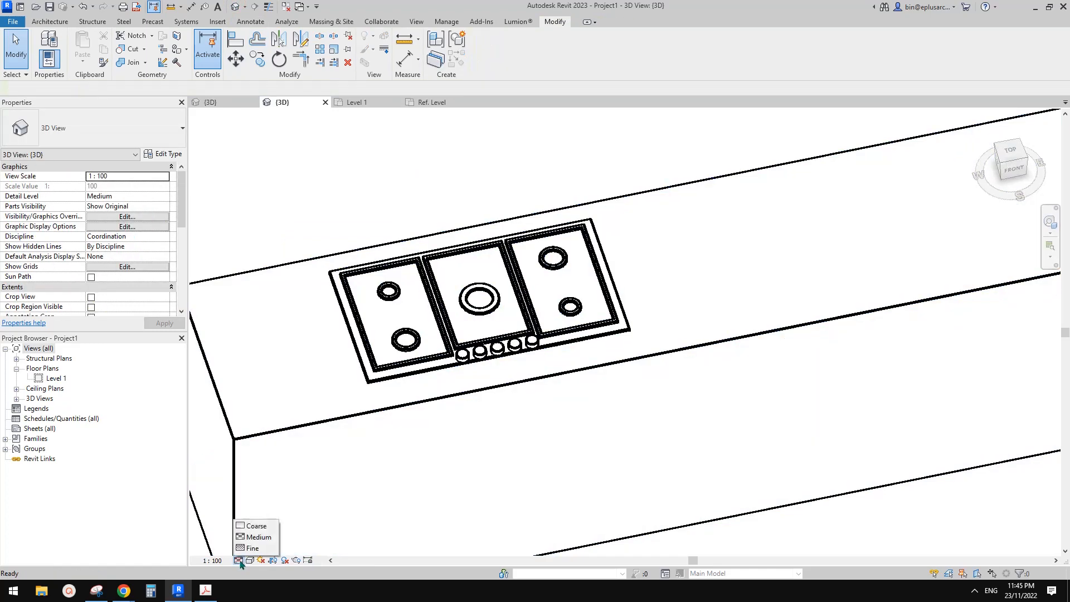
left_click(252, 529)
left_click(239, 561)
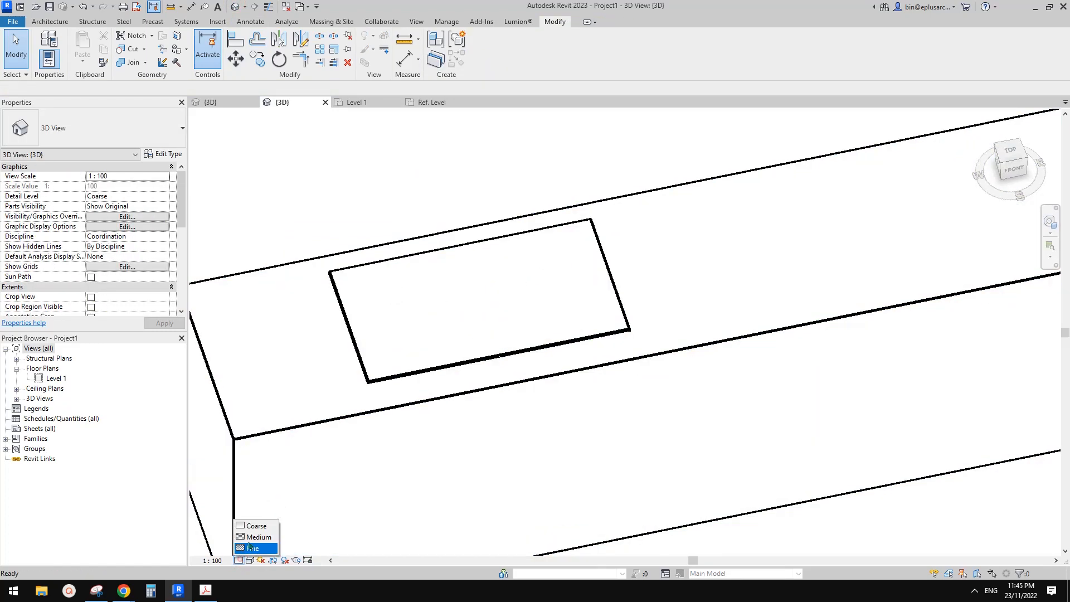
left_click(254, 528)
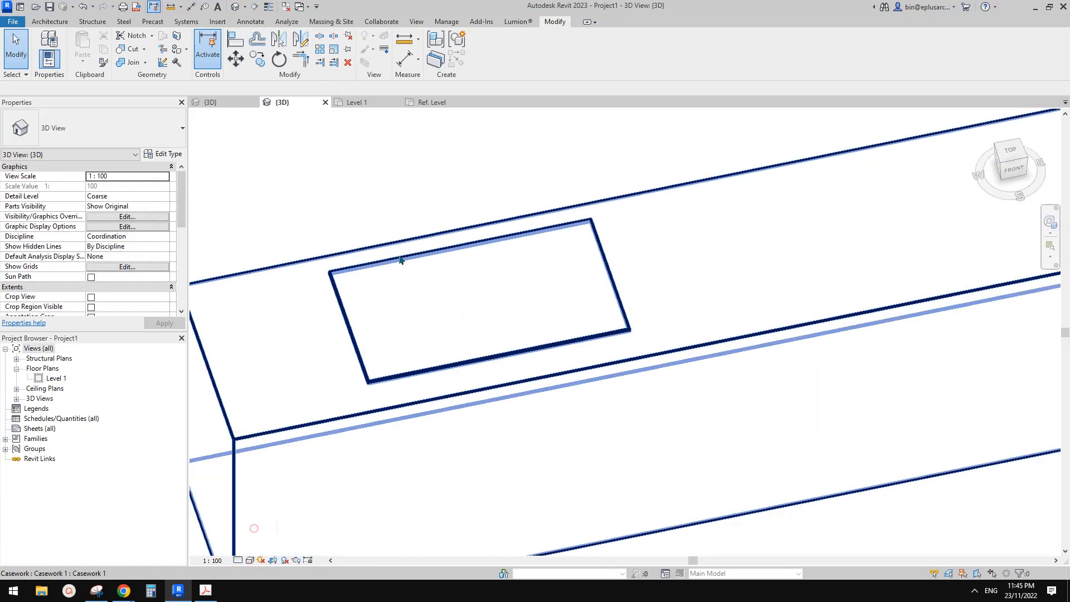
left_click(237, 560)
left_click(258, 538)
middle_click_drag(456, 376, 466, 388)
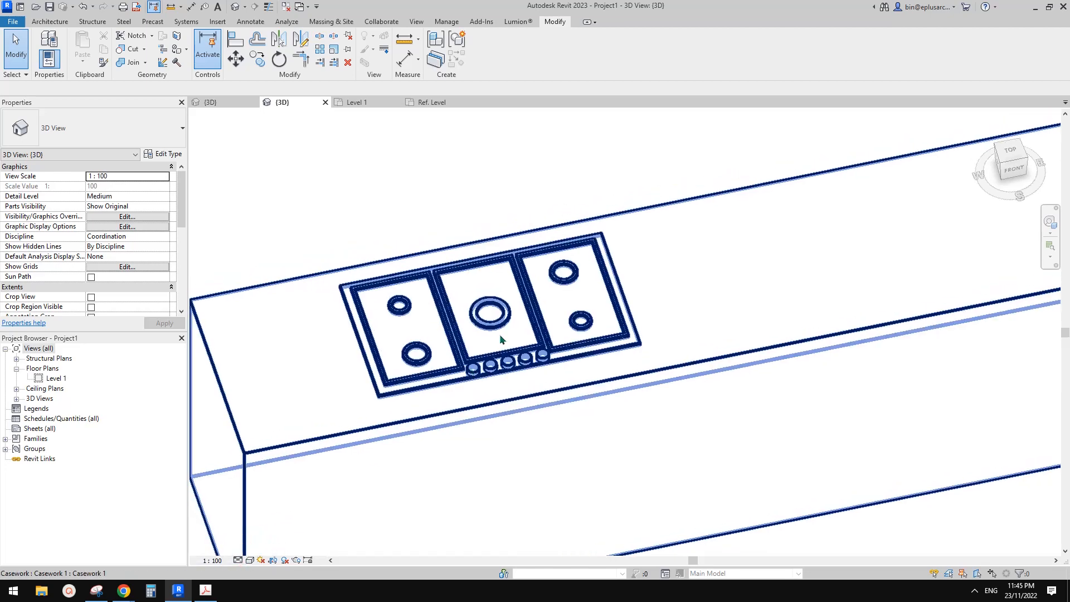
- Edit the casework in place and open its nested cooktop family for editing
left_click(432, 296)
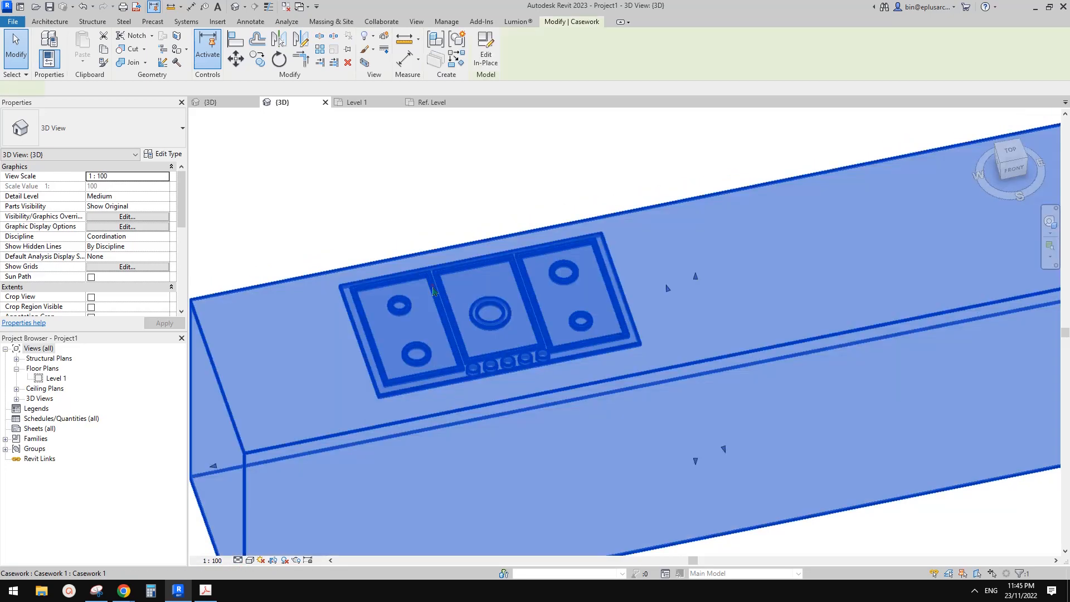
middle_click_drag(511, 331, 529, 330)
key("Escape")
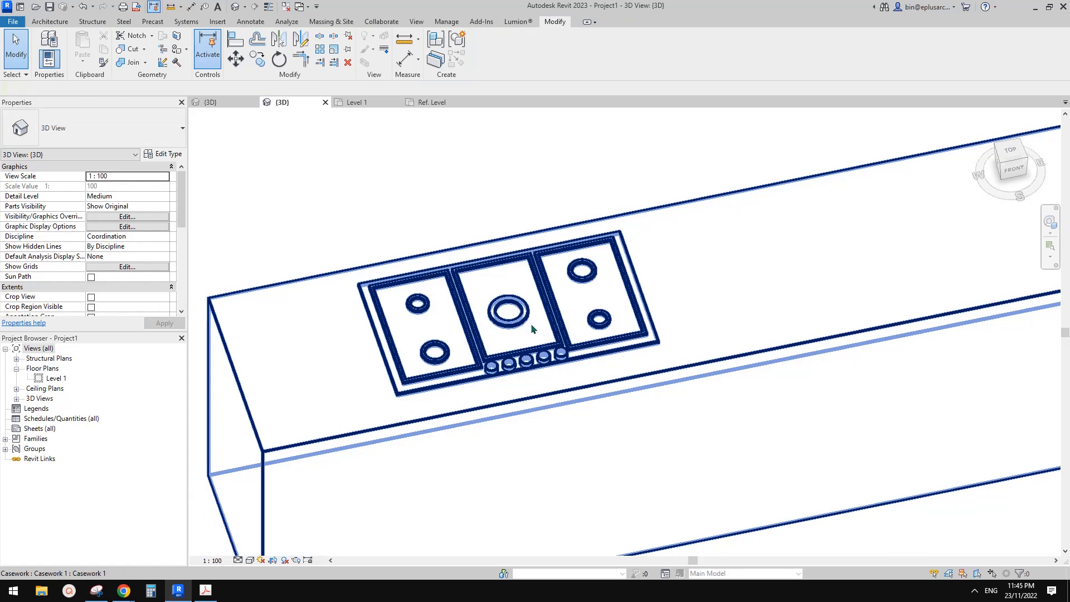
scroll(532, 329, "up", 4)
left_click(464, 290)
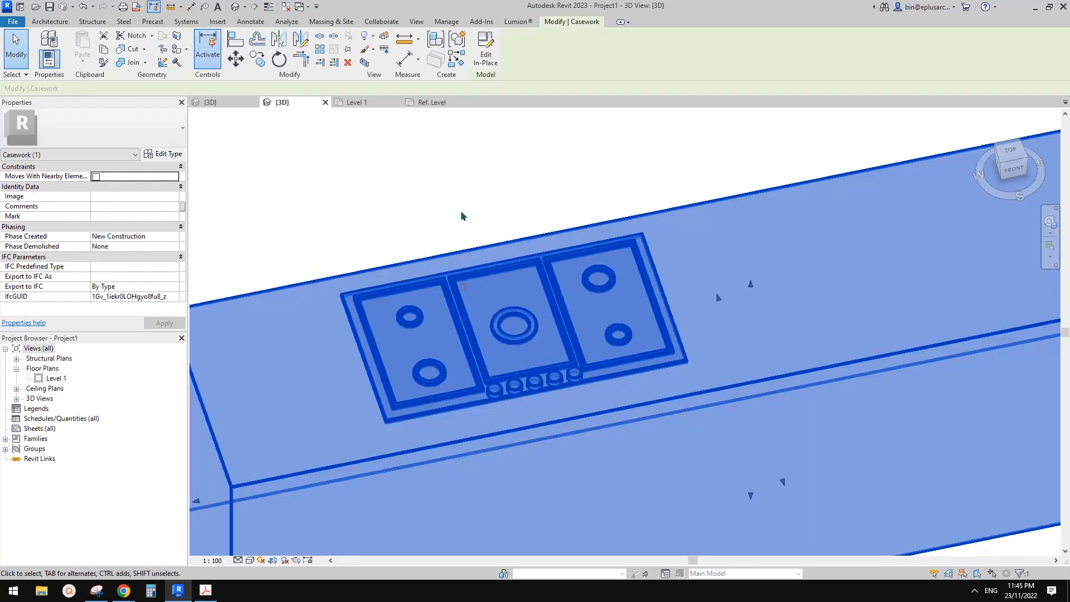
left_click(478, 49)
left_click(491, 293)
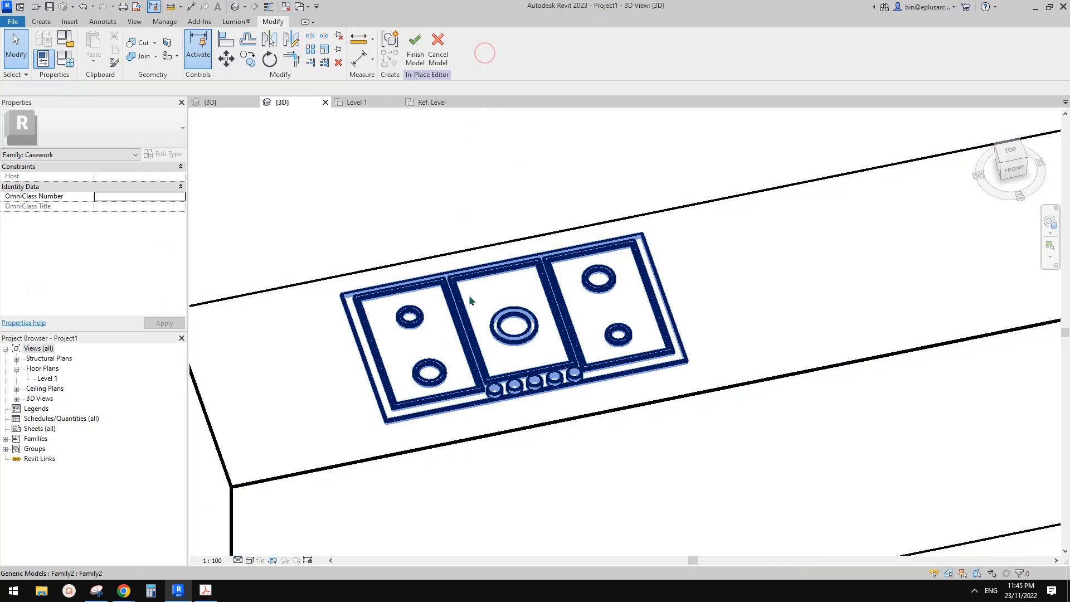
left_click(417, 48)
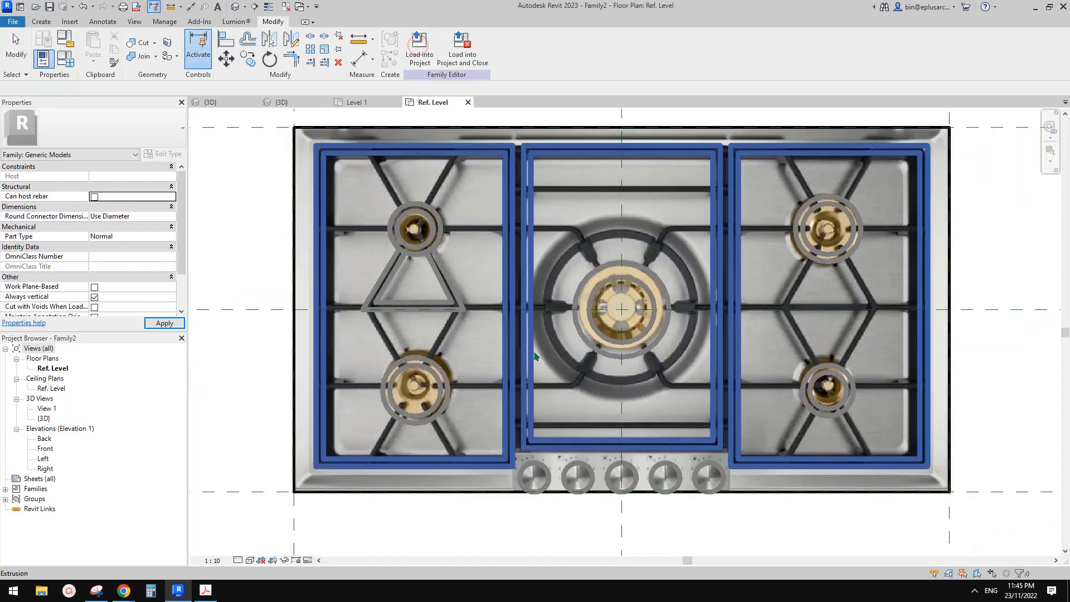
scroll(549, 254, "down", 1)
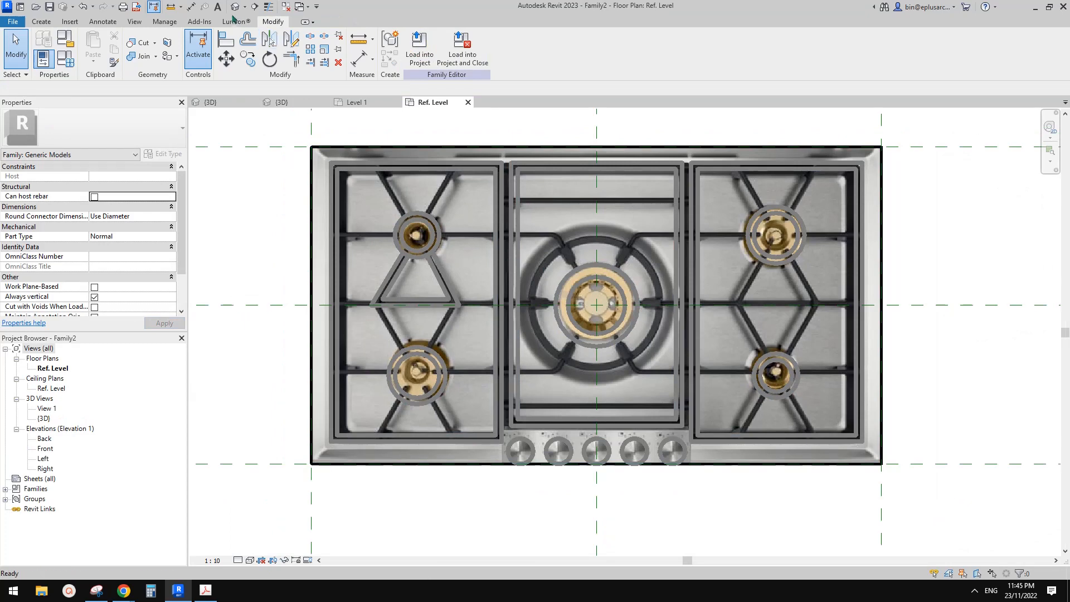
- Create a new object-style subcategory named HT under Generic Models in the cooktop family
left_click(165, 21)
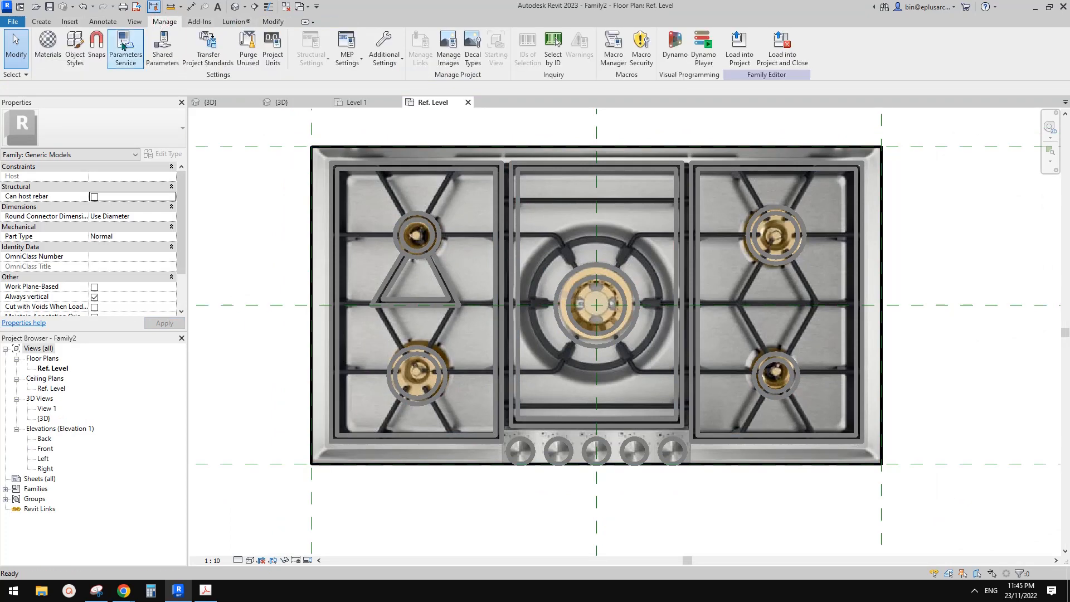
left_click(75, 49)
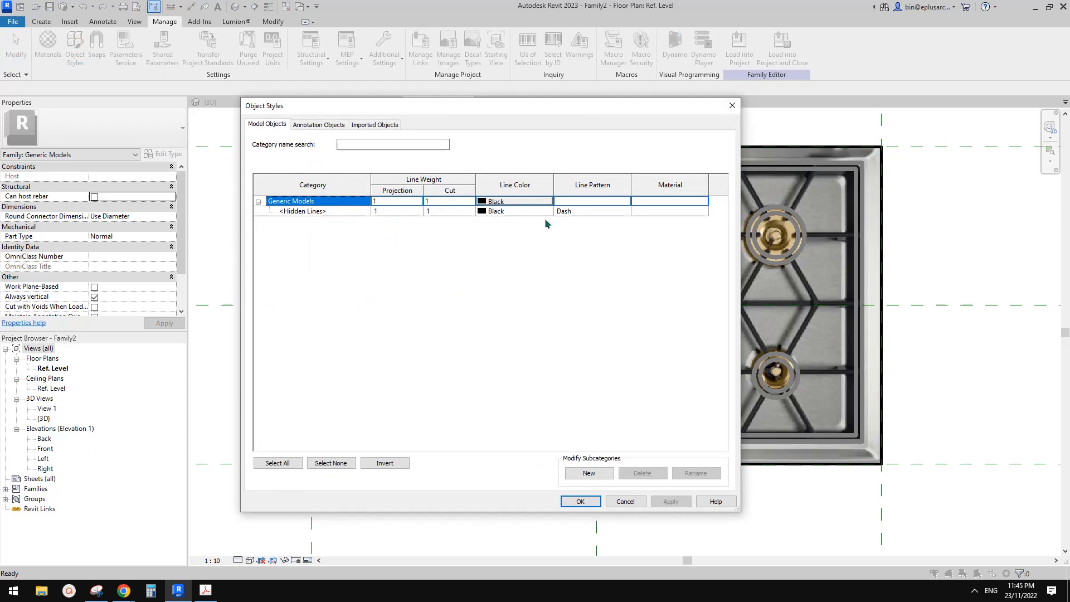
left_click_drag(578, 111, 632, 104)
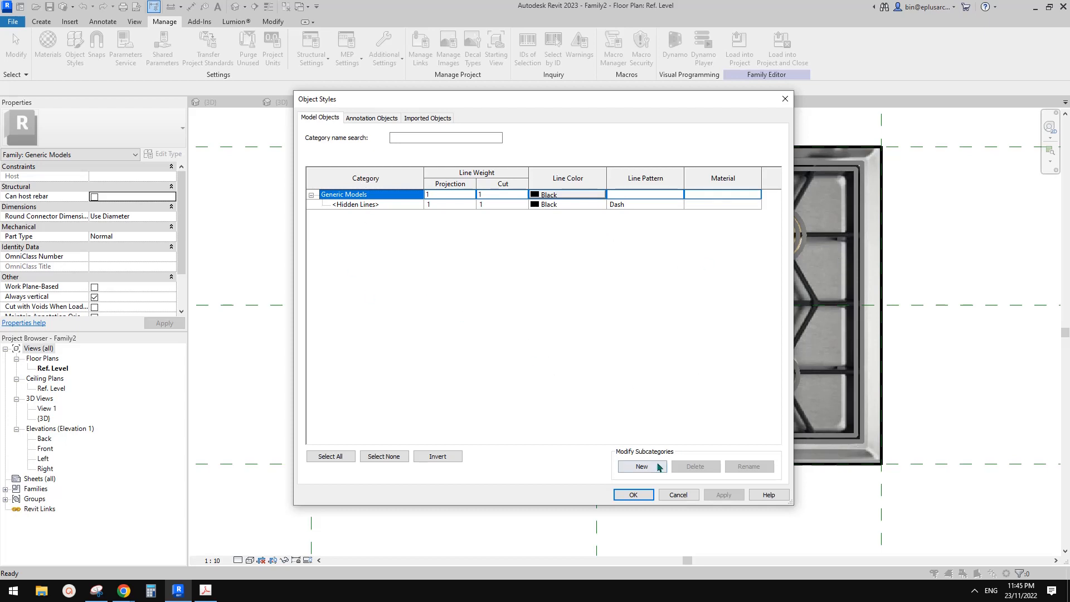
left_click(642, 467)
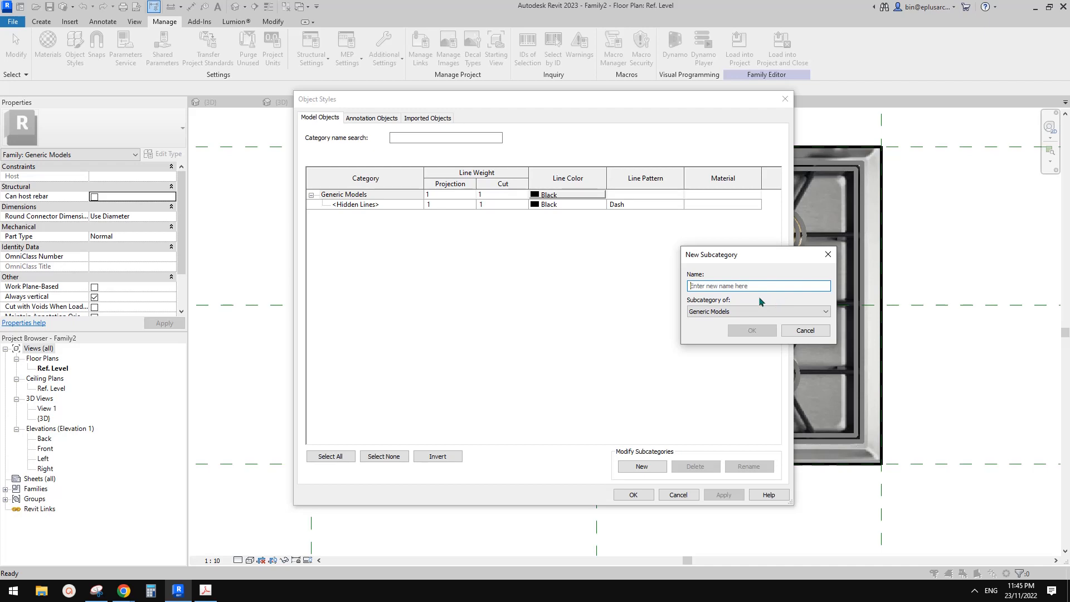
left_click(749, 284)
type("THIN")
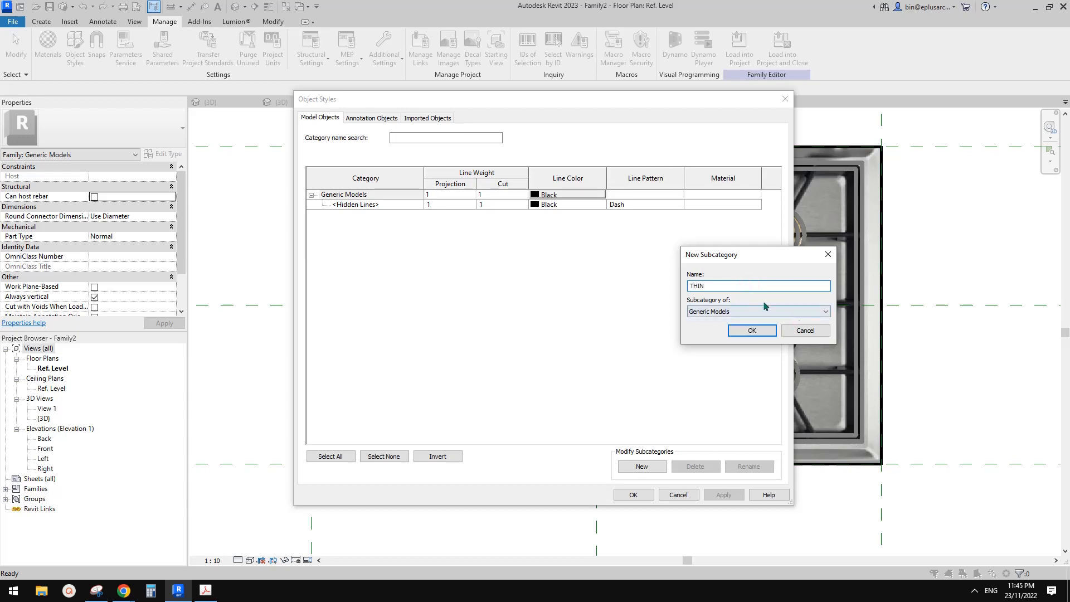
double_click(725, 286)
type("d")
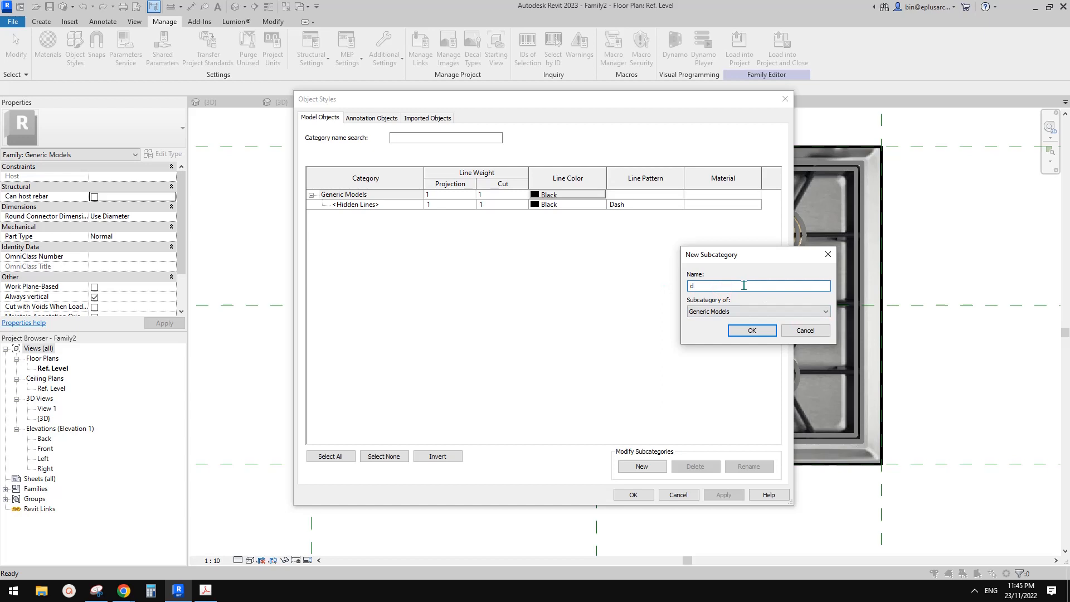
key("BackSpace")
type("HT")
left_click(752, 330)
- Set the HT subcategory's line color to RGB 192-192-192 and accept the object styles
left_click(504, 214)
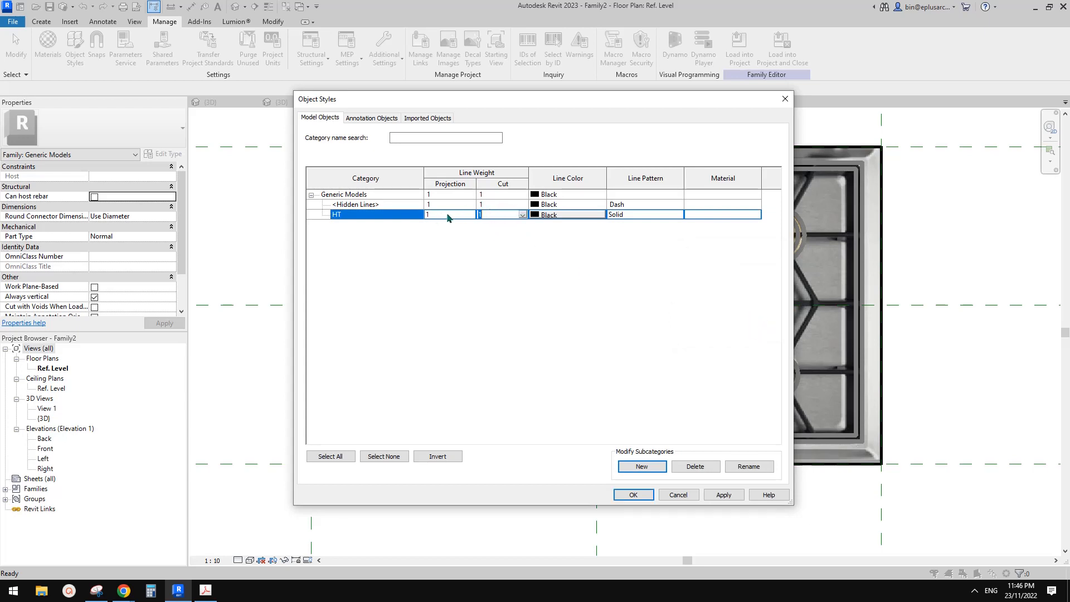
left_click(580, 216)
left_click(500, 284)
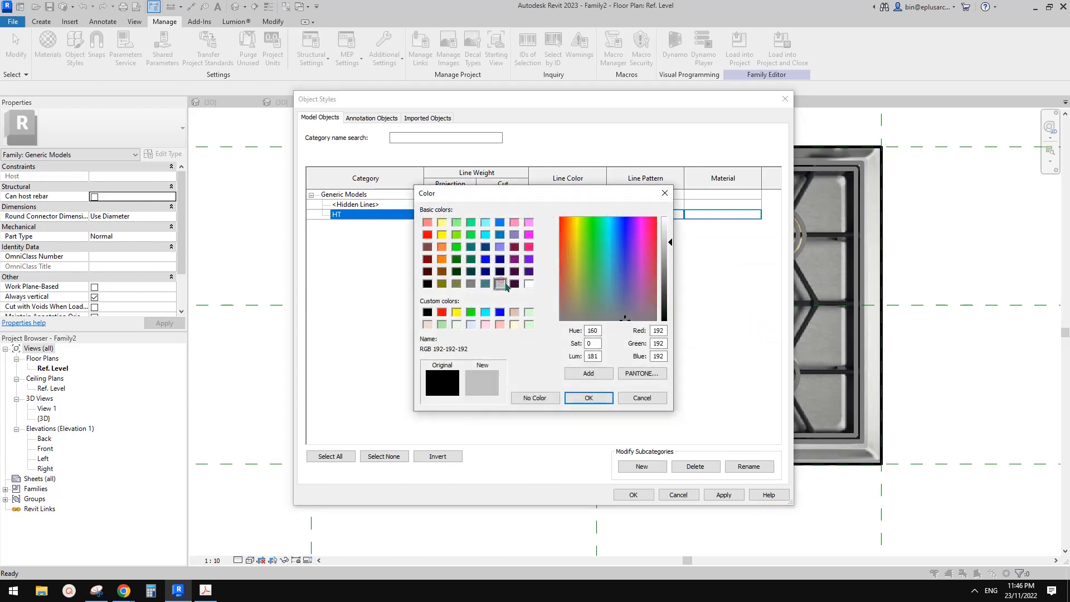
left_click(583, 399)
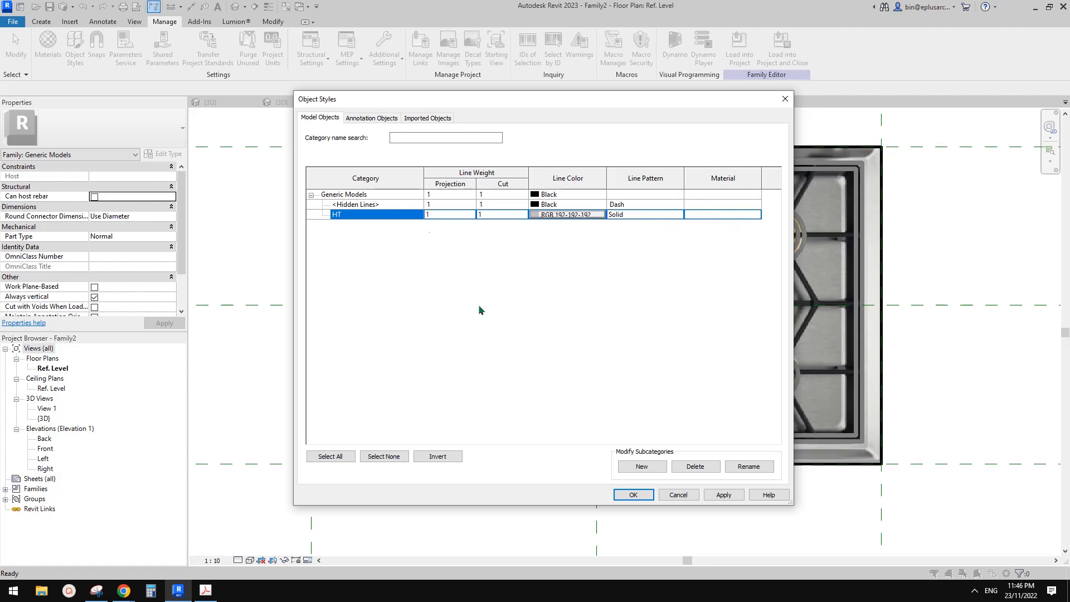
left_click(645, 494)
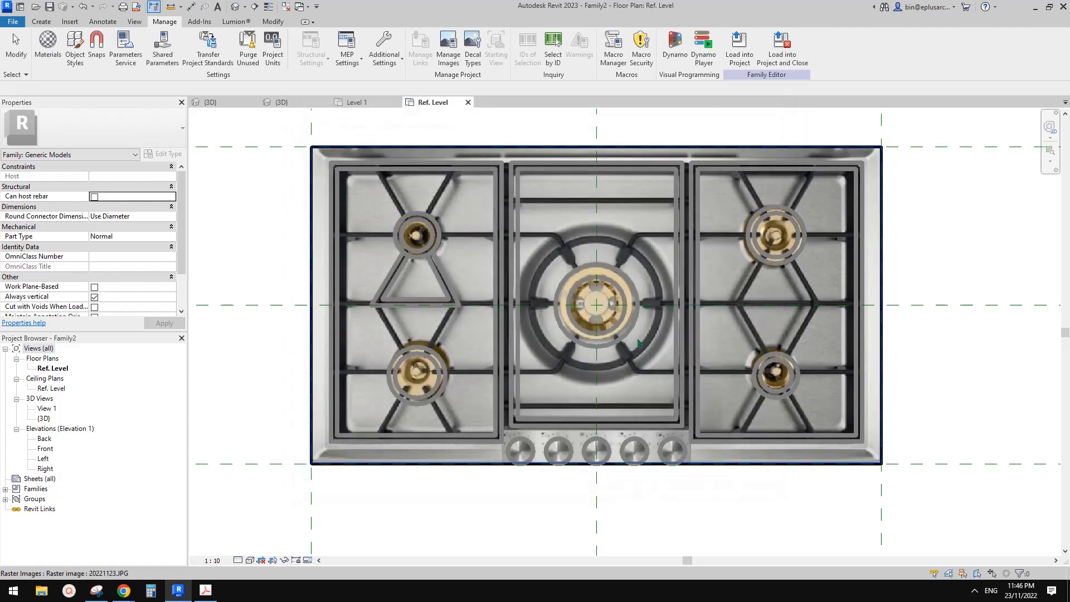
- Check the cooktop family in its 3D view and close that view
middle_click_drag(704, 373, 604, 340)
scroll(604, 341, "down", 1)
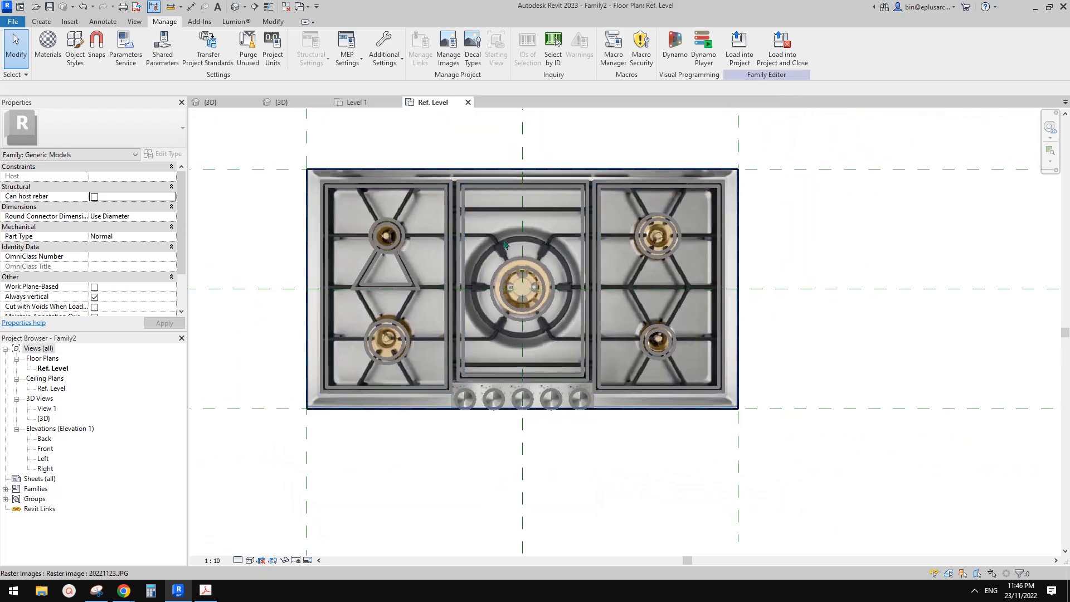
left_click(460, 202)
left_click(235, 7)
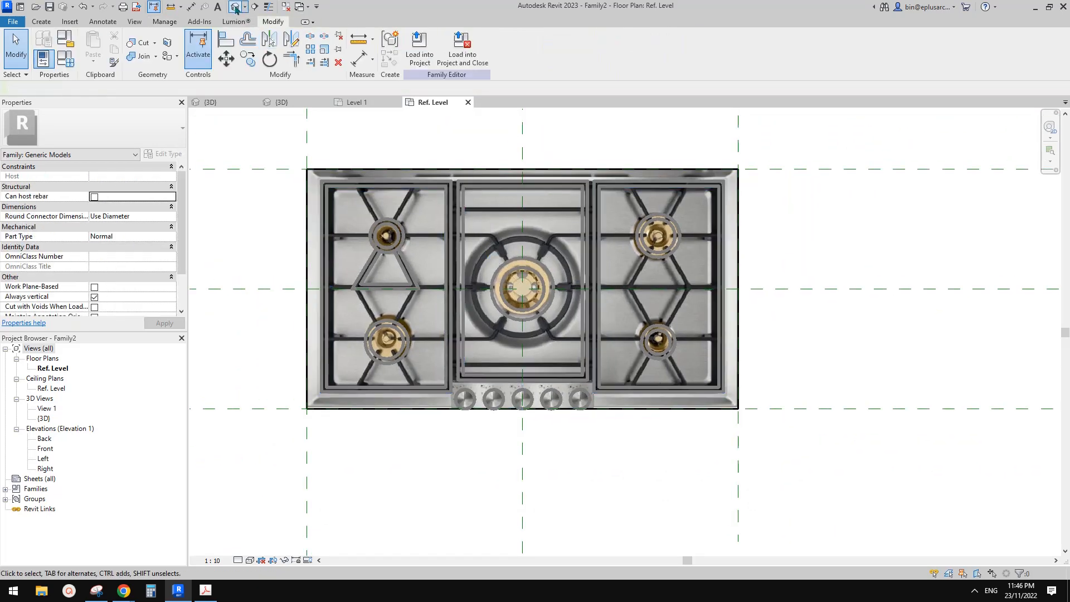
scroll(679, 278, "down", 1)
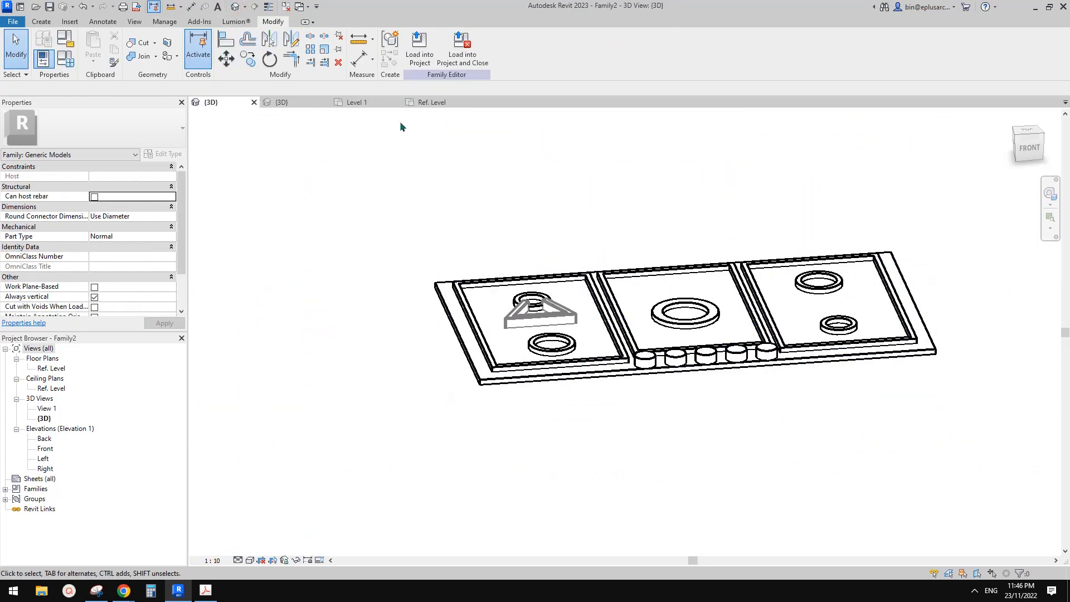
left_click(254, 102)
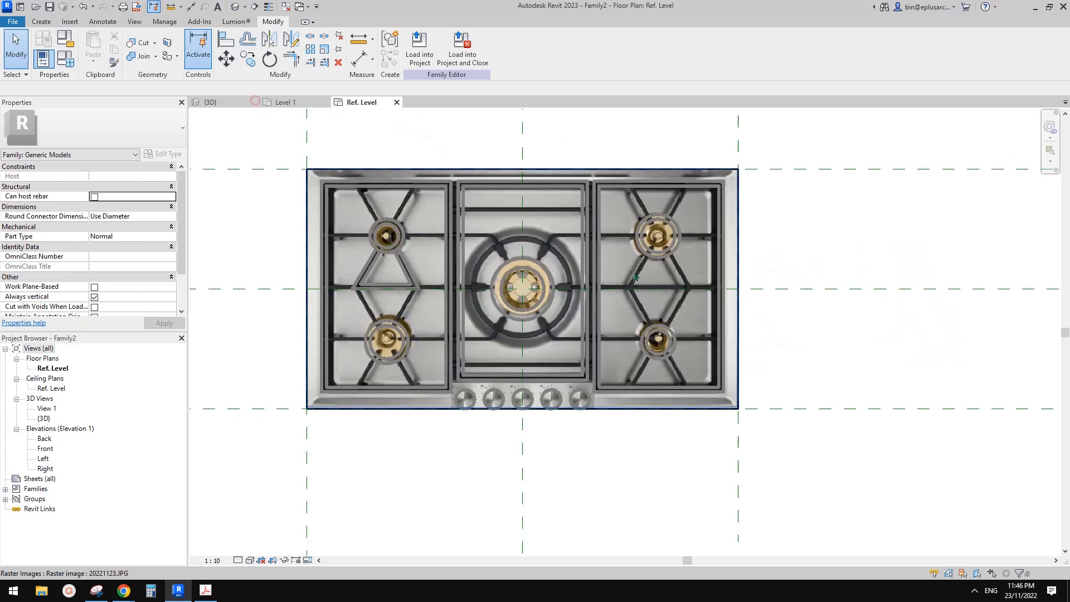
- Temporarily hide the cooktop reference image in the Ref. Level plan
left_click(558, 215)
key("h")
key("h")
scroll(574, 230, "down", 1)
middle_click_drag(447, 250, 540, 249)
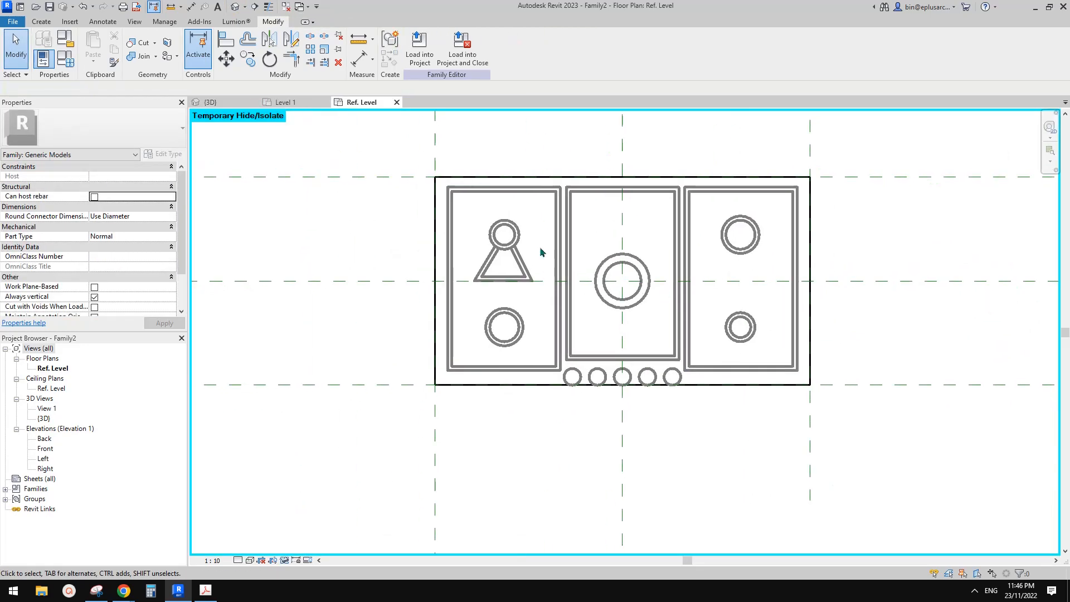
- Assign the HT subcategory to all cooktop extrusions inside the outer base: grate frames, burner rings, triangular piece and knobs
left_click(466, 179)
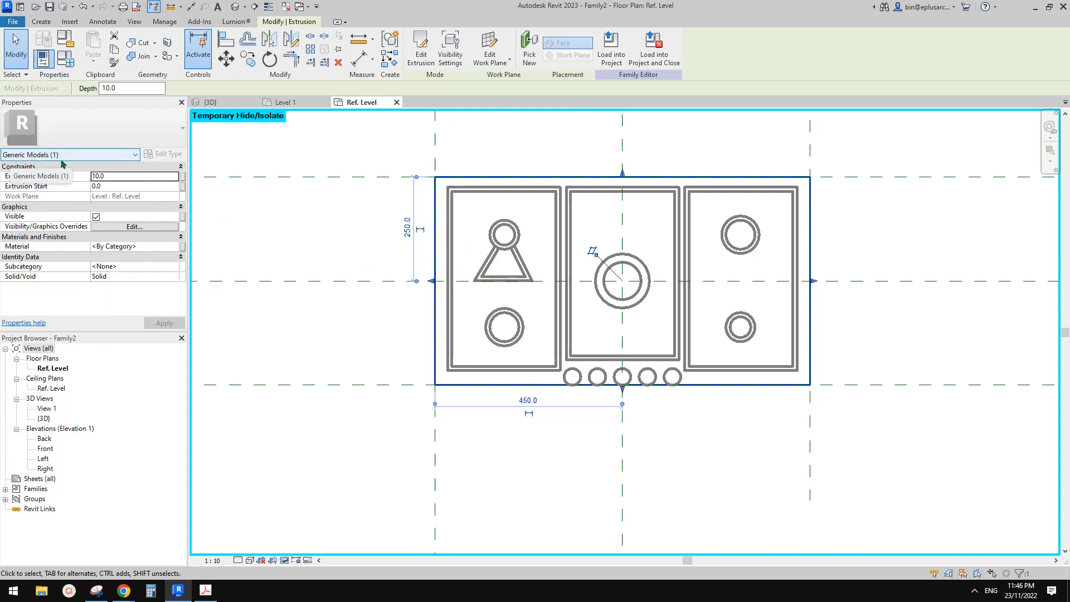
middle_click_drag(509, 228, 442, 219)
scroll(442, 219, "up", 1)
left_click(375, 142)
left_click_drag(367, 135, 786, 427)
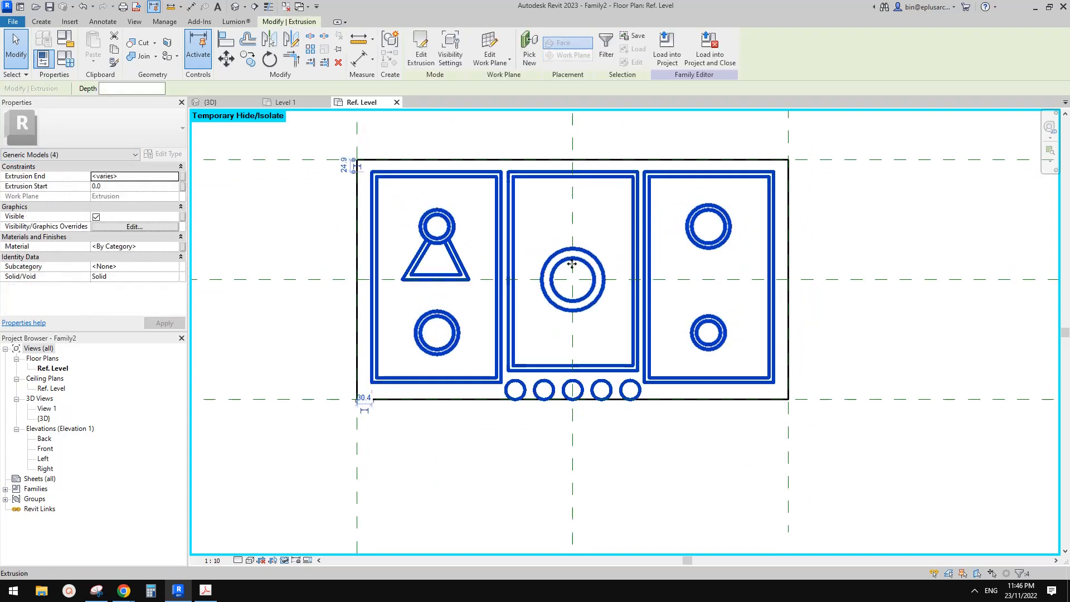
left_click(180, 271)
left_click(175, 267)
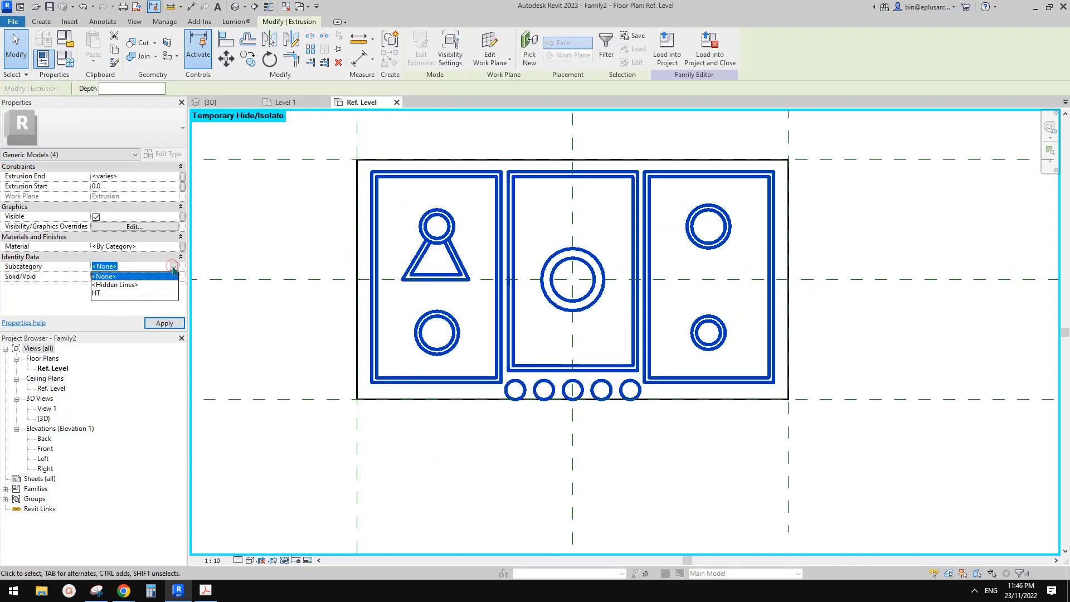
left_click(97, 292)
left_click(287, 234)
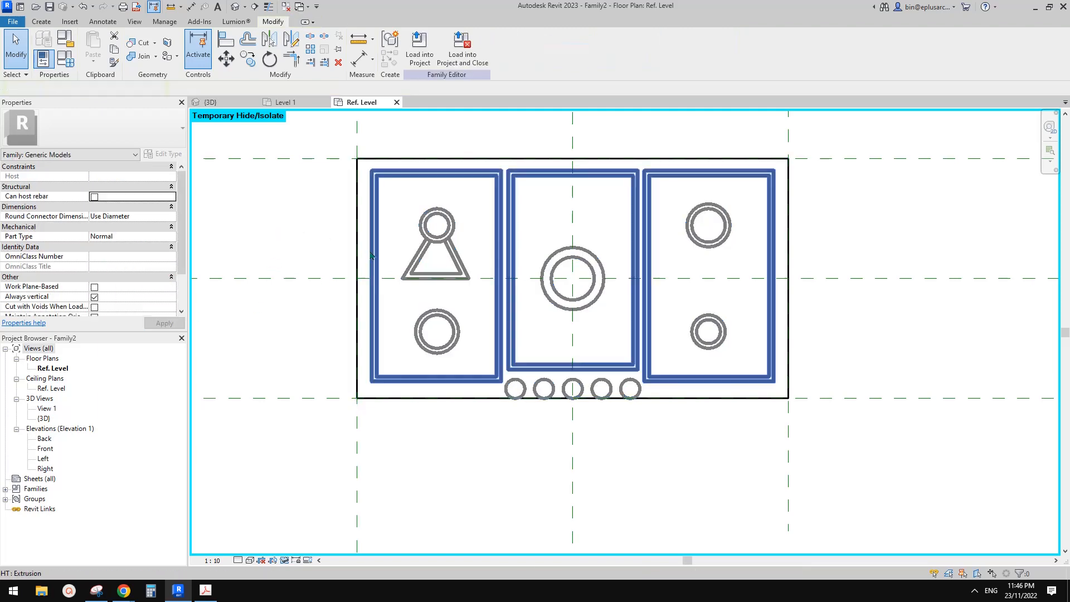
- Load the updated cooktop family into the project and inspect its lines in the 3D view
middle_click_drag(307, 240, 358, 251)
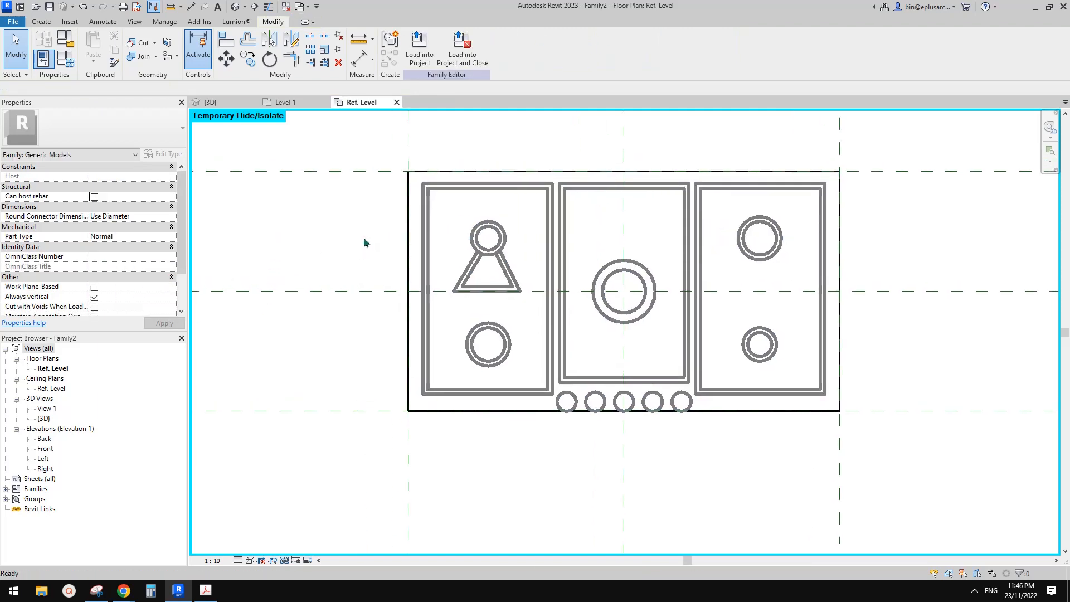
left_click(419, 47)
left_click(495, 261)
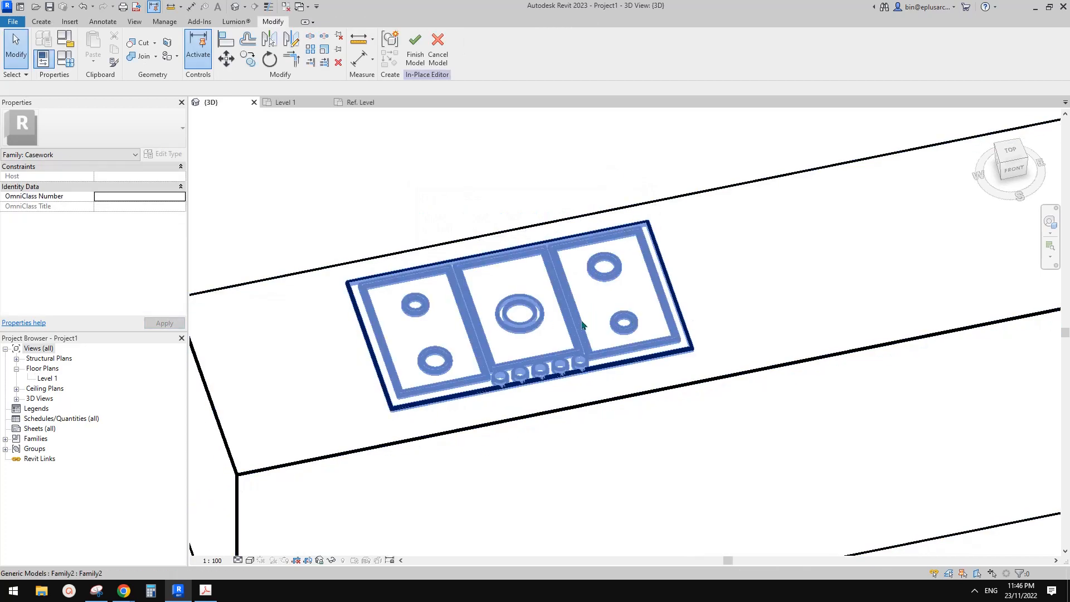
scroll(577, 317, "down", 2)
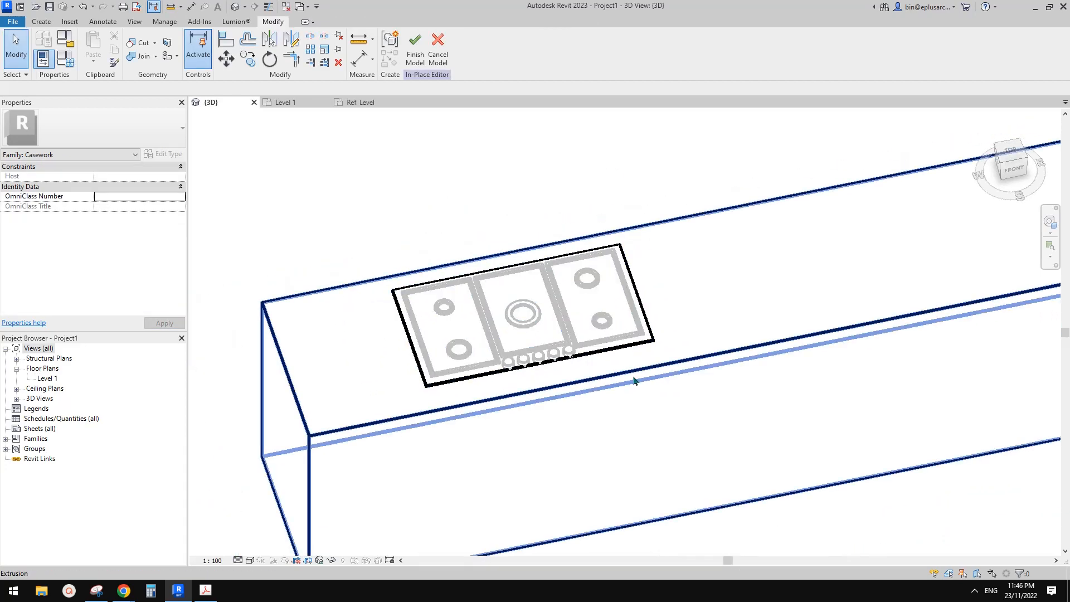
scroll(574, 347, "up", 1)
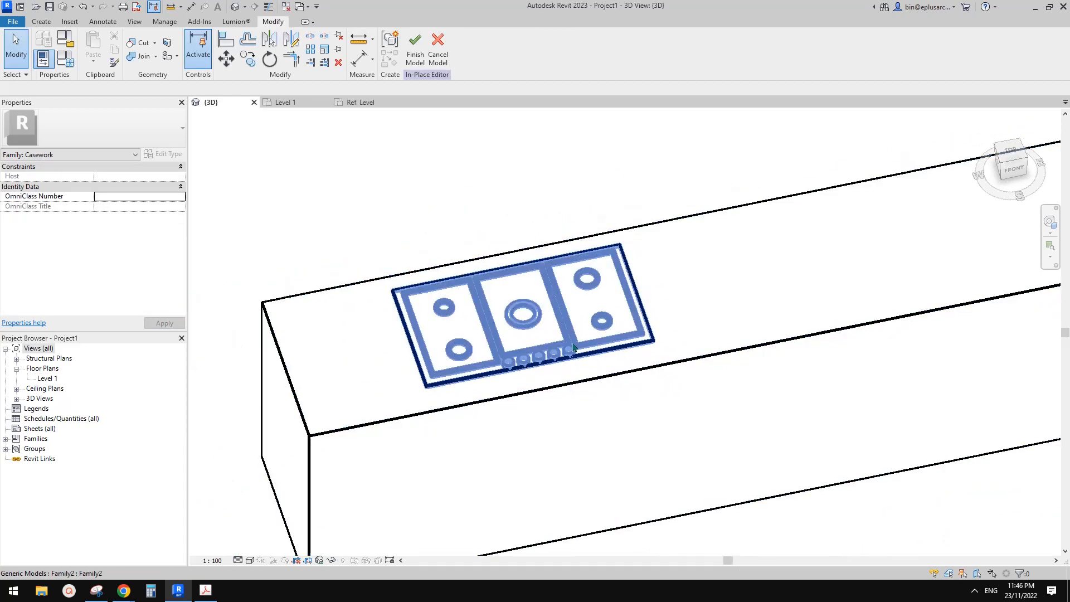
- Open the Level 1 plan and compare the cooktop at Medium, Coarse and Fine detail levels, ending on Fine
left_click(48, 359)
double_click(48, 379)
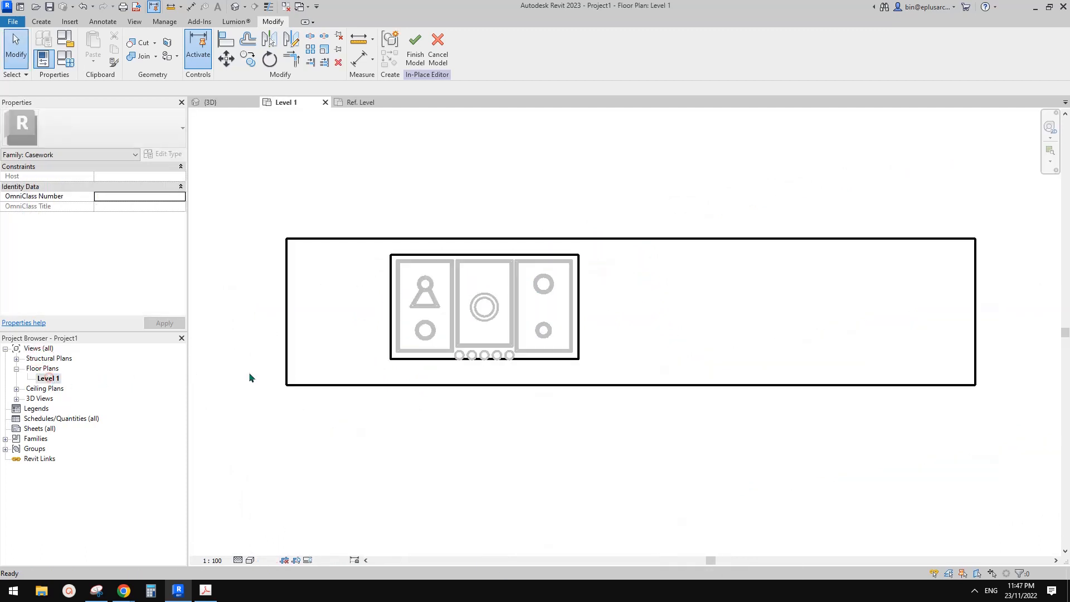
left_click(487, 318)
left_click(238, 560)
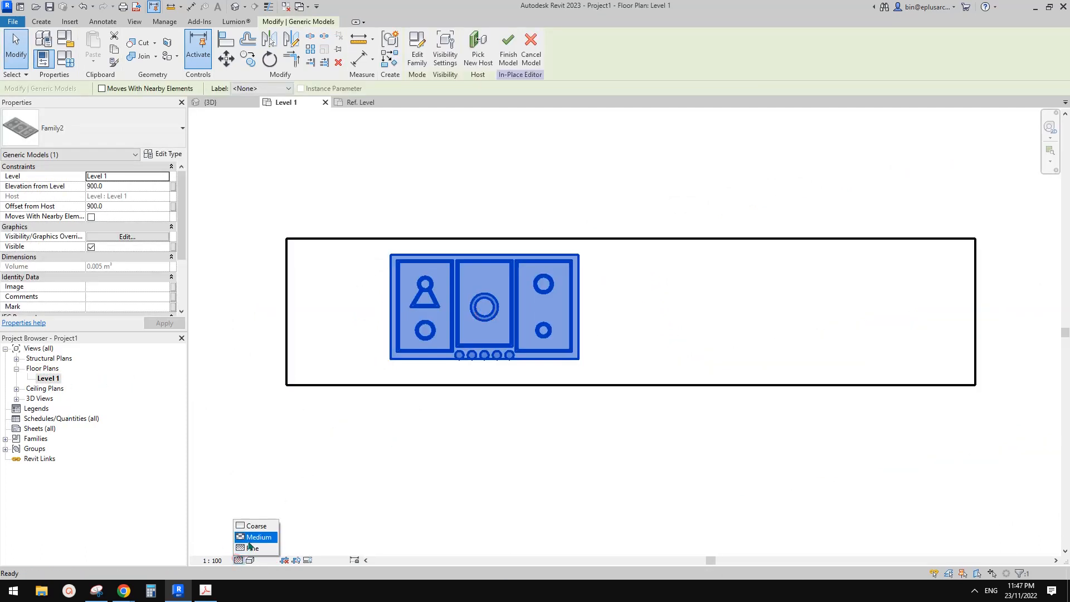
left_click(248, 540)
left_click(238, 560)
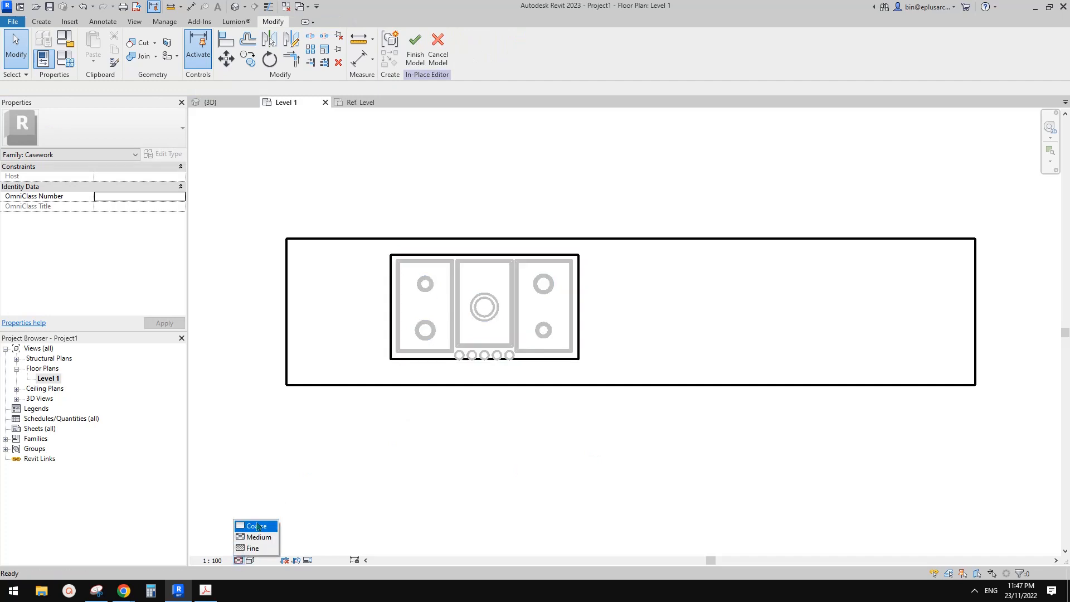
left_click(258, 524)
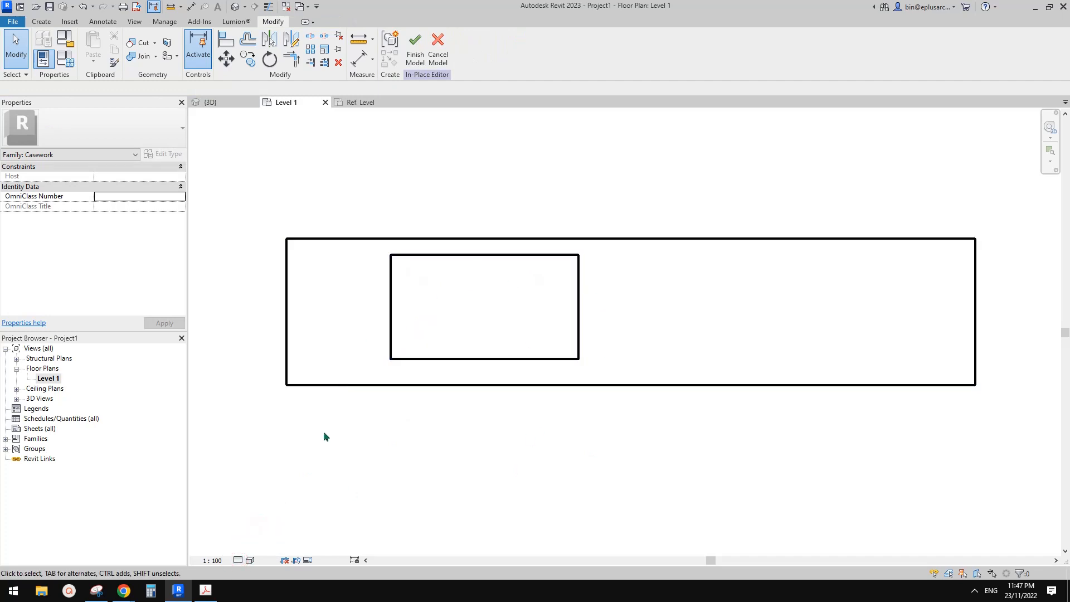
left_click(238, 560)
left_click(250, 545)
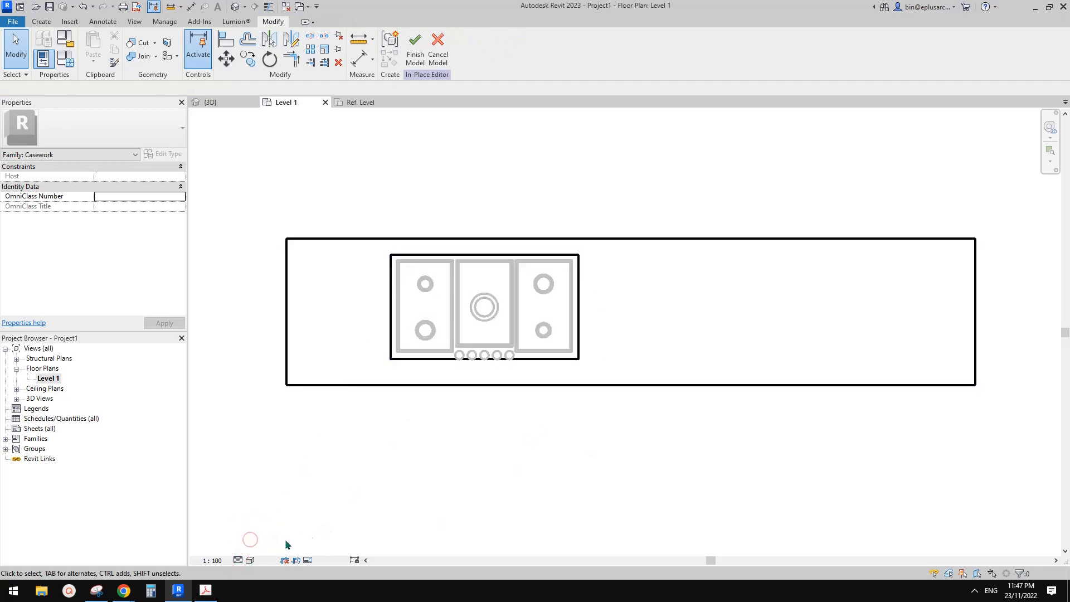
left_click(243, 560)
left_click(252, 548)
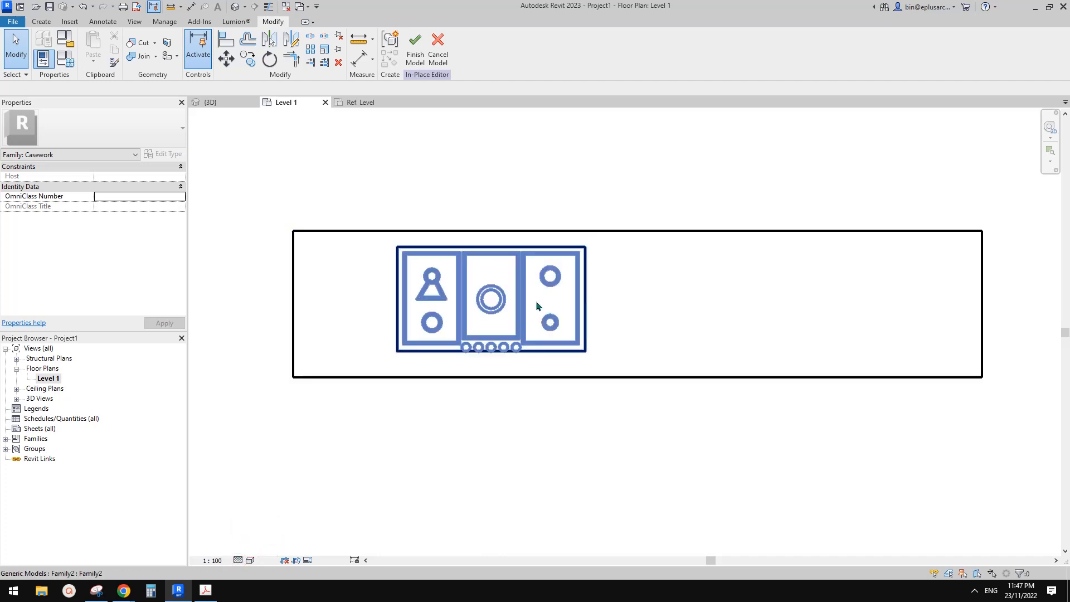
scroll(562, 304, "up", 2)
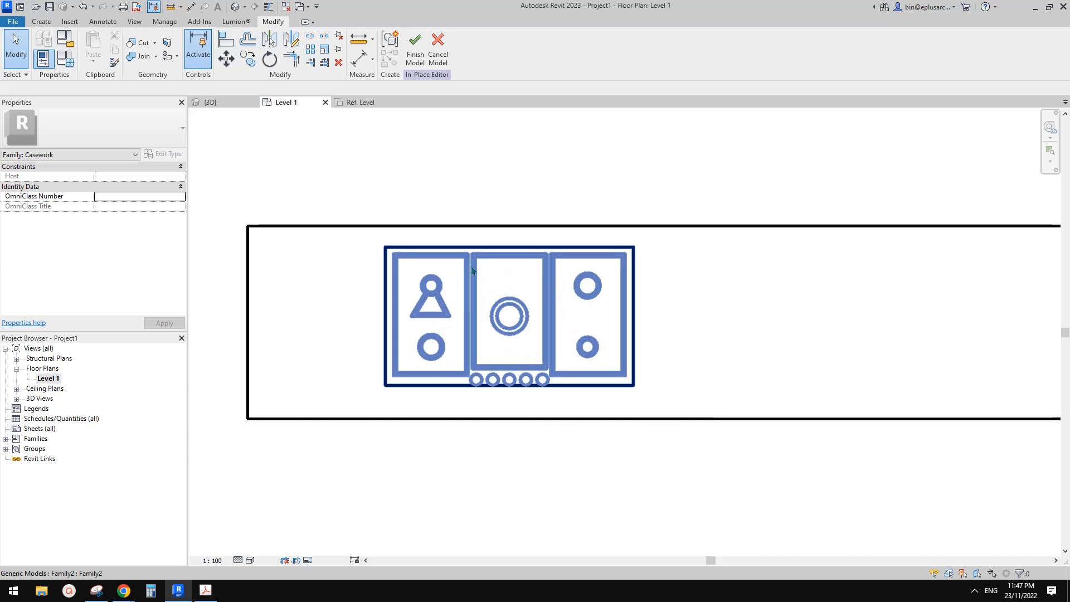
left_click(430, 256)
key("Escape")
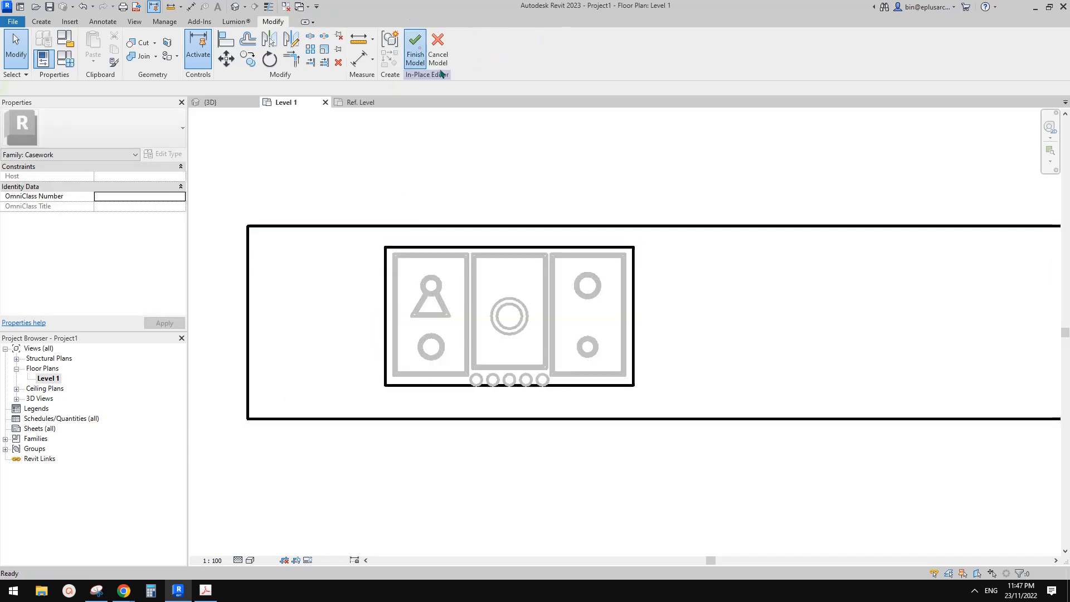
- Finish the in-place casework model and view the cooktop in the project's 3D view
left_click(417, 49)
left_click(237, 7)
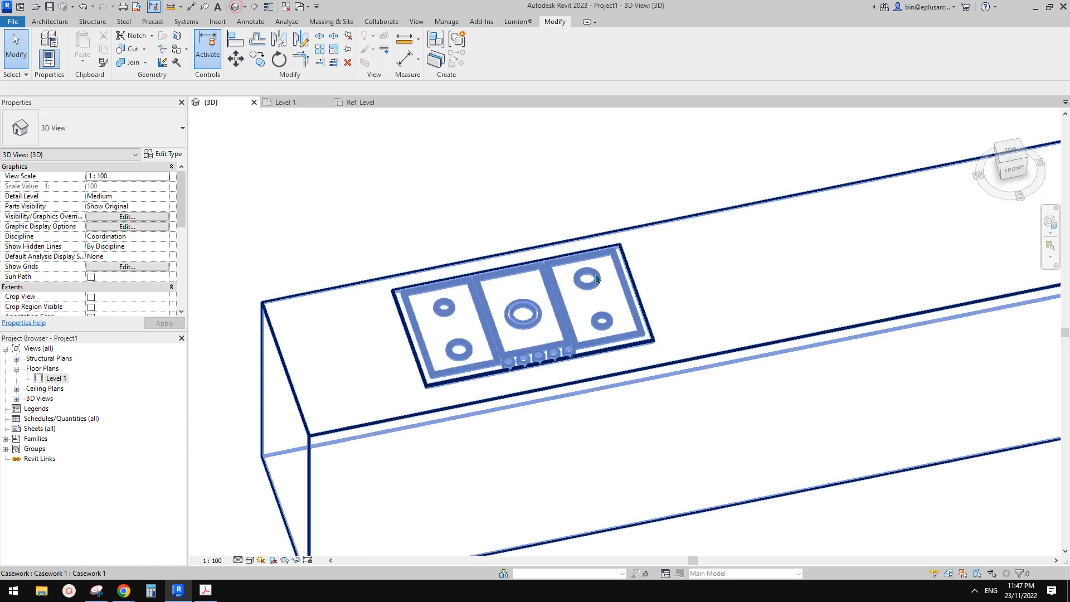
scroll(544, 314, "up", 3)
- Reopen the casework for in-place editing and open its nested cooktop family for editing
left_click(544, 313)
middle_click_drag(482, 304, 500, 291)
left_click(541, 308)
left_click(511, 278)
double_click(500, 291)
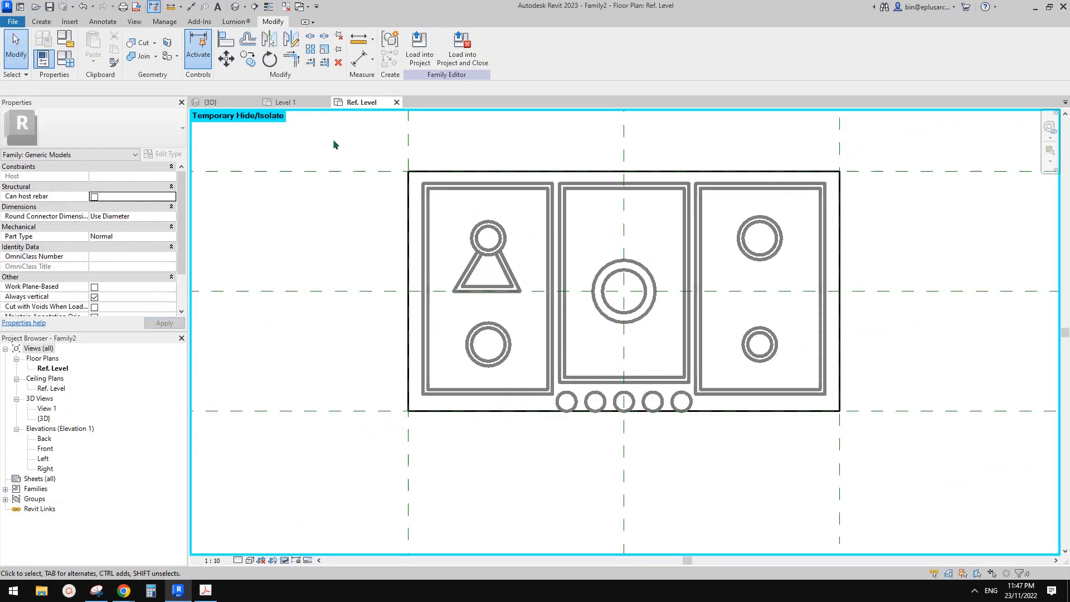
- Change the cooktop family's category from Generic Models to Specialty Equipment
left_click(67, 43)
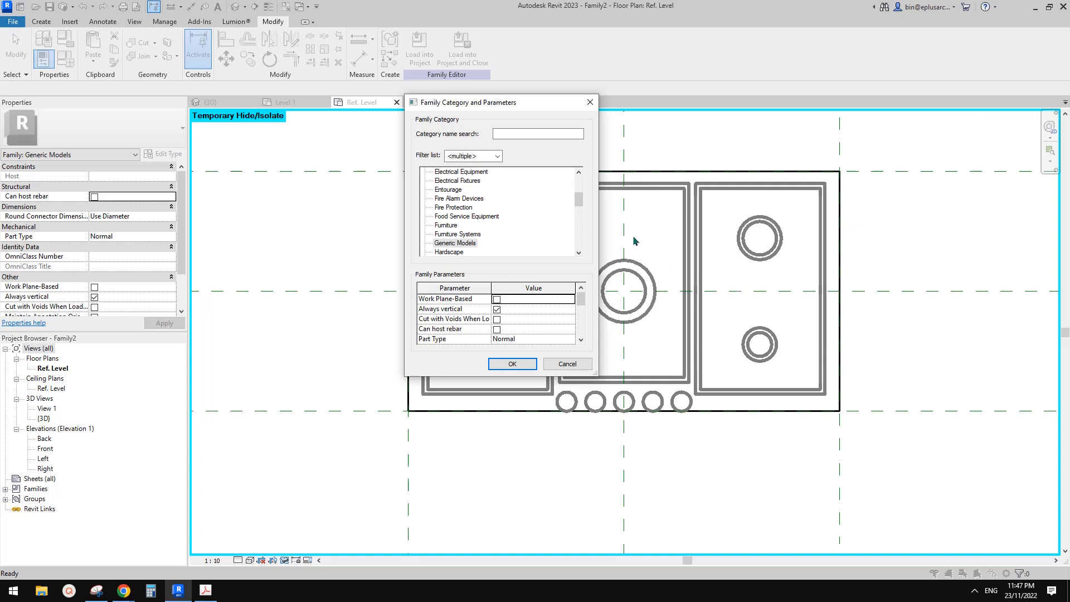
left_click_drag(580, 198, 585, 235)
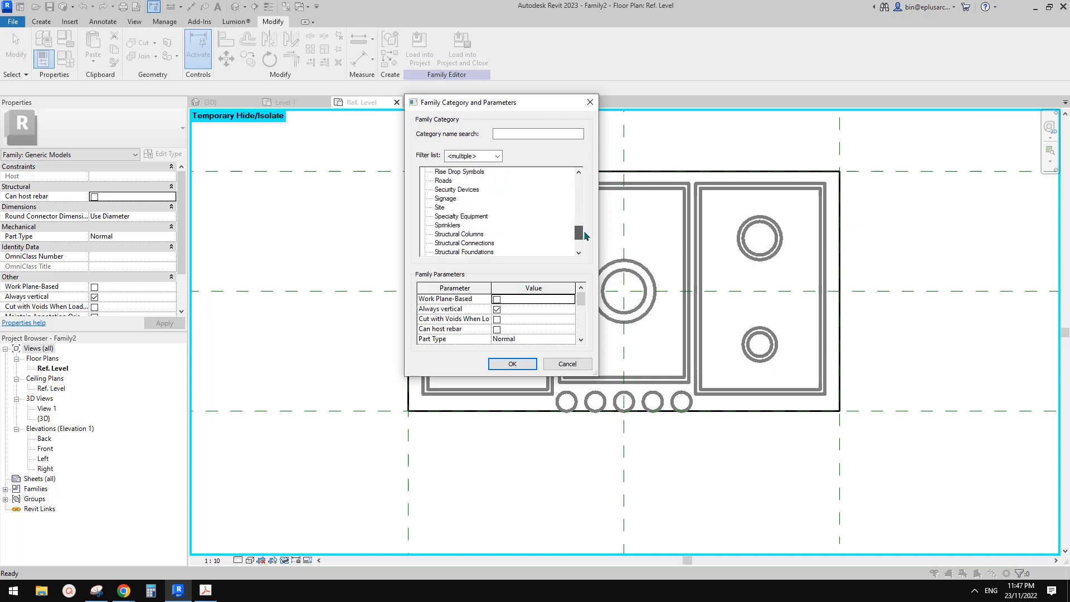
left_click(456, 217)
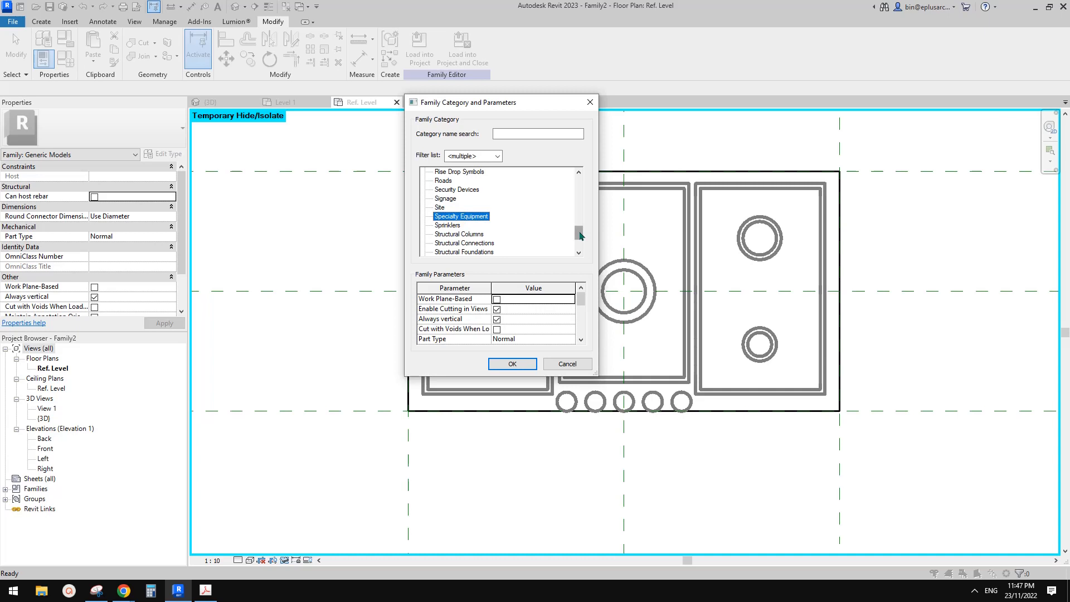
left_click_drag(581, 236, 583, 234)
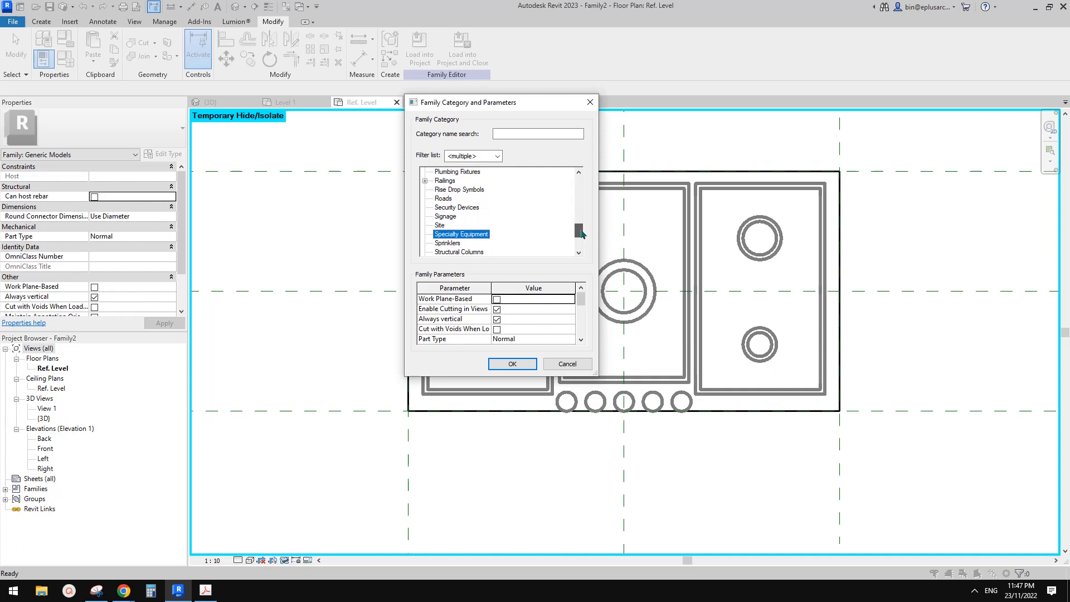
left_click(512, 364)
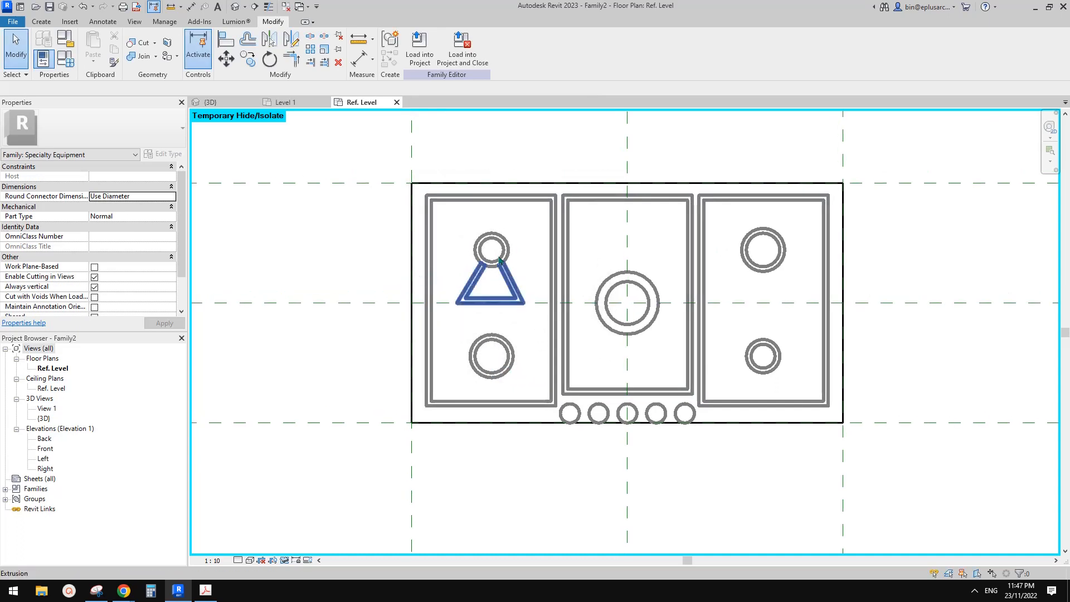
- Load the recategorised cooktop family into the project, overwriting the existing version, and inspect its lines in the 3D view
left_click(419, 55)
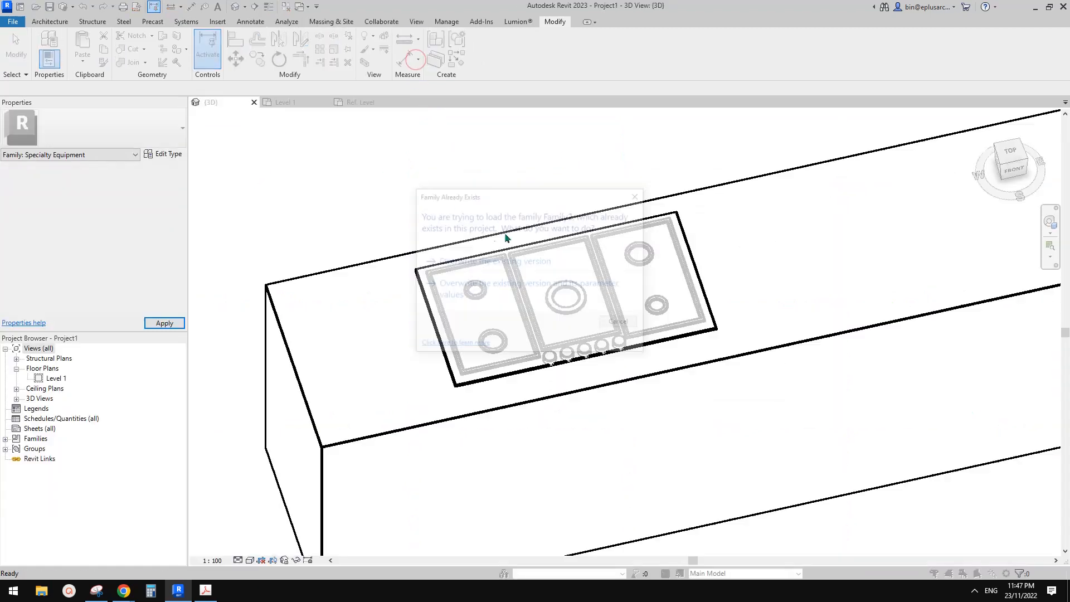
left_click(505, 262)
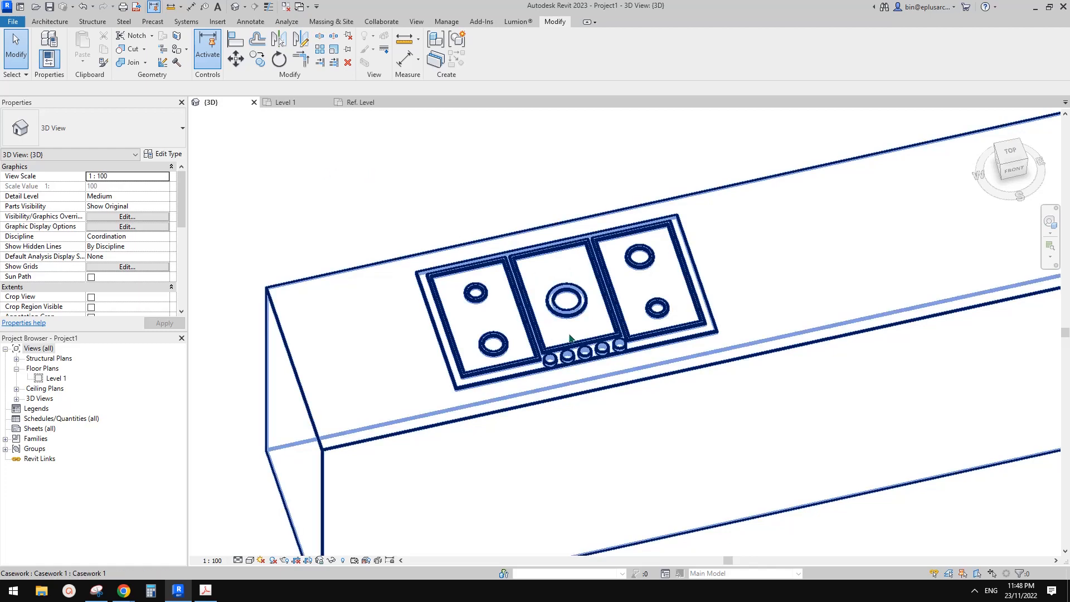
middle_click_drag(602, 338, 572, 332)
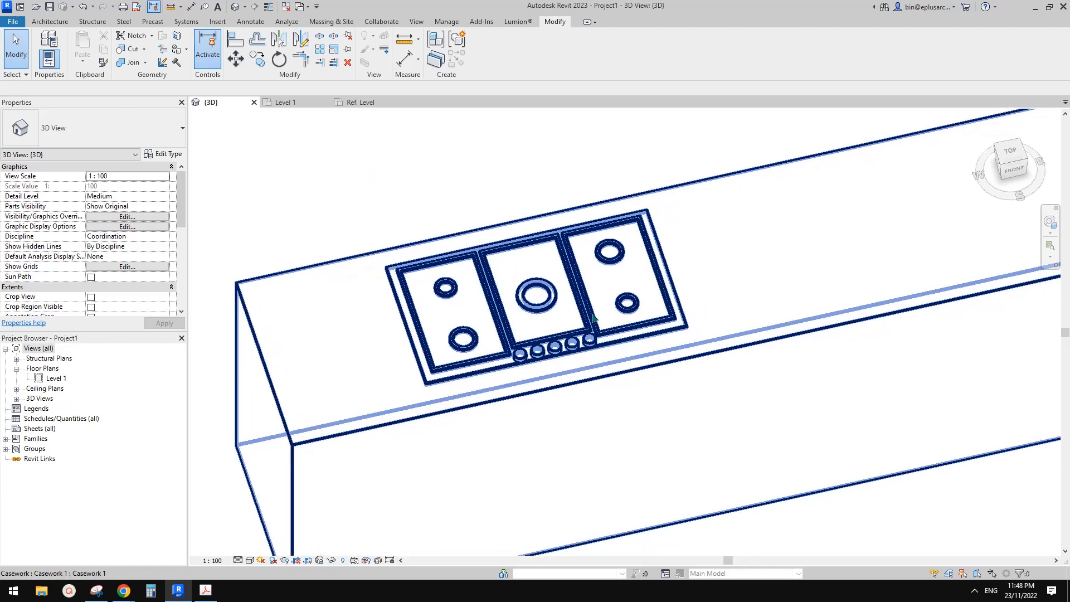
left_click(594, 319)
left_click(468, 208)
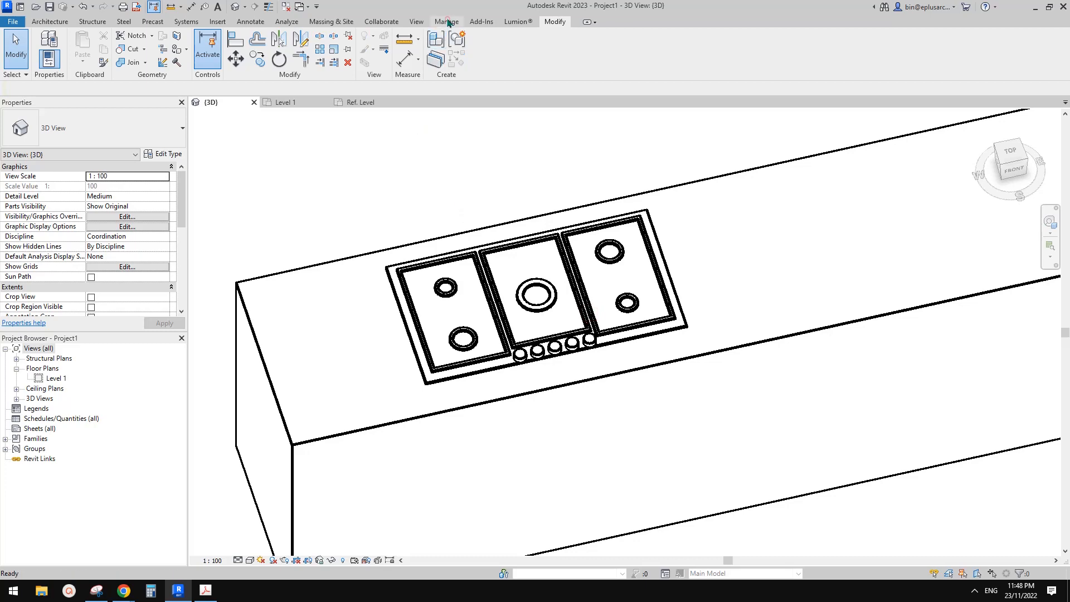
- Open the project's object styles from the 3D view and examine the subcategories under Generic Models
left_click(447, 22)
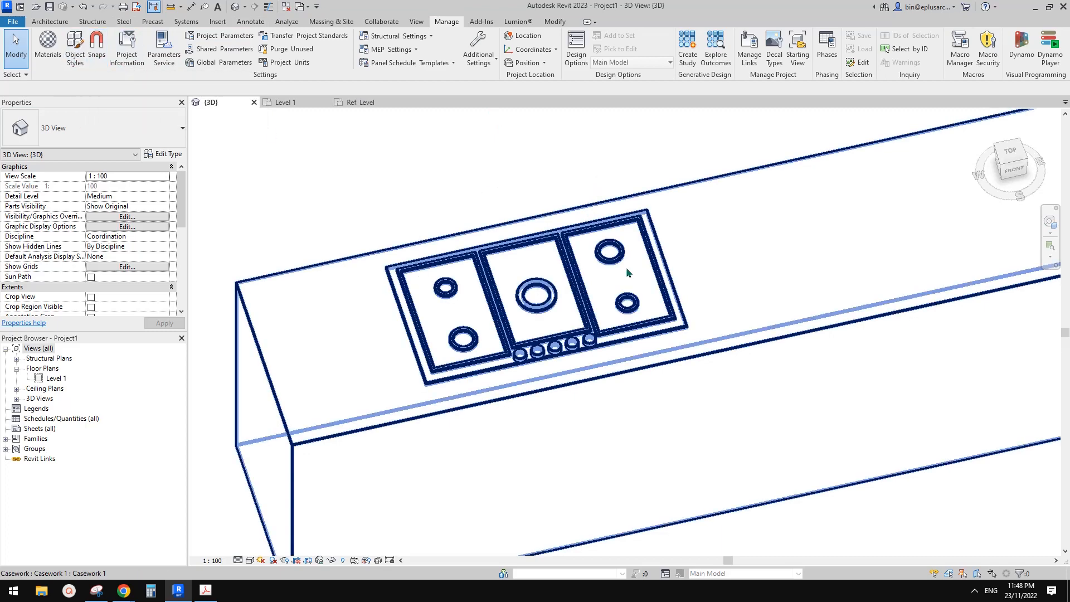
left_click(297, 103)
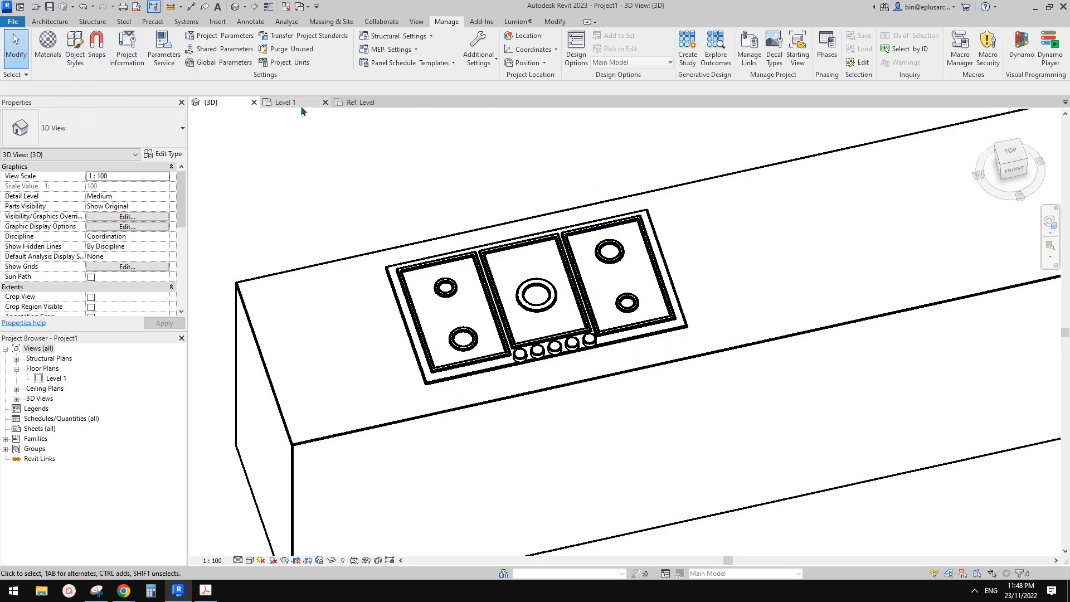
left_click(362, 102)
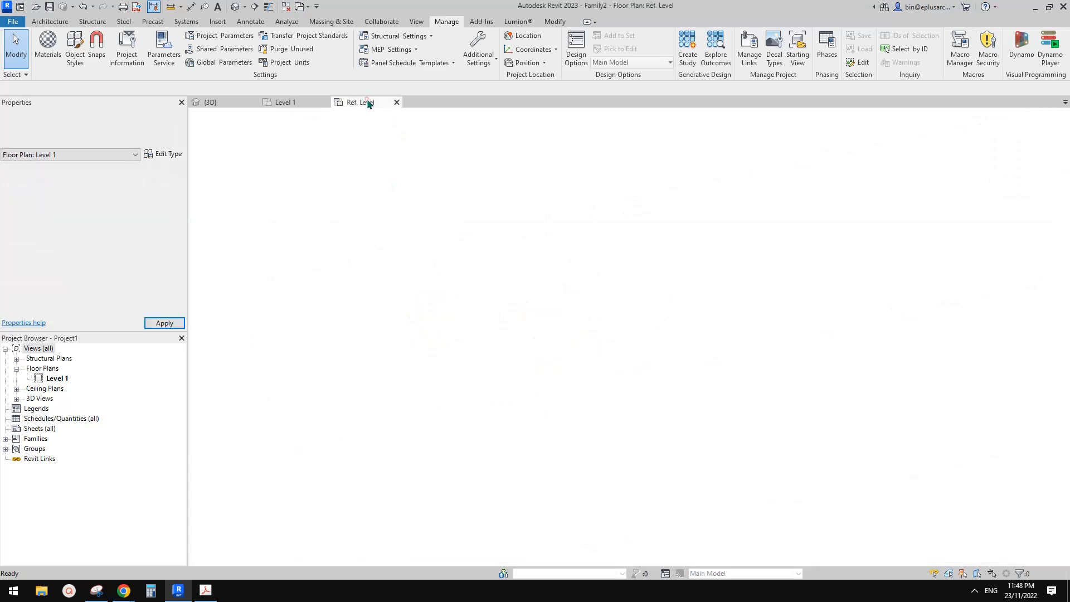
left_click(211, 102)
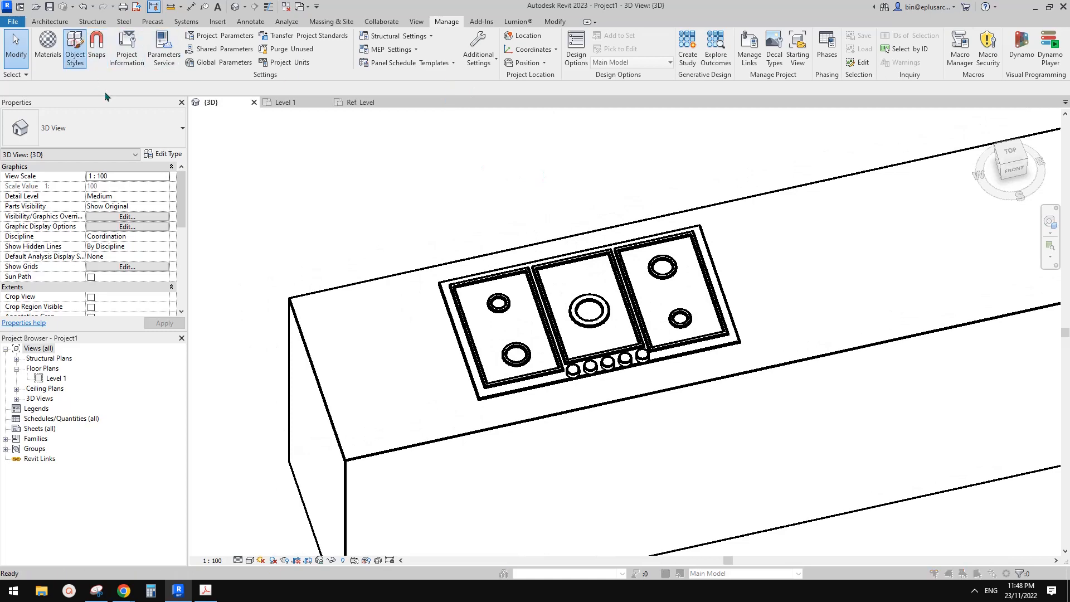
left_click(75, 48)
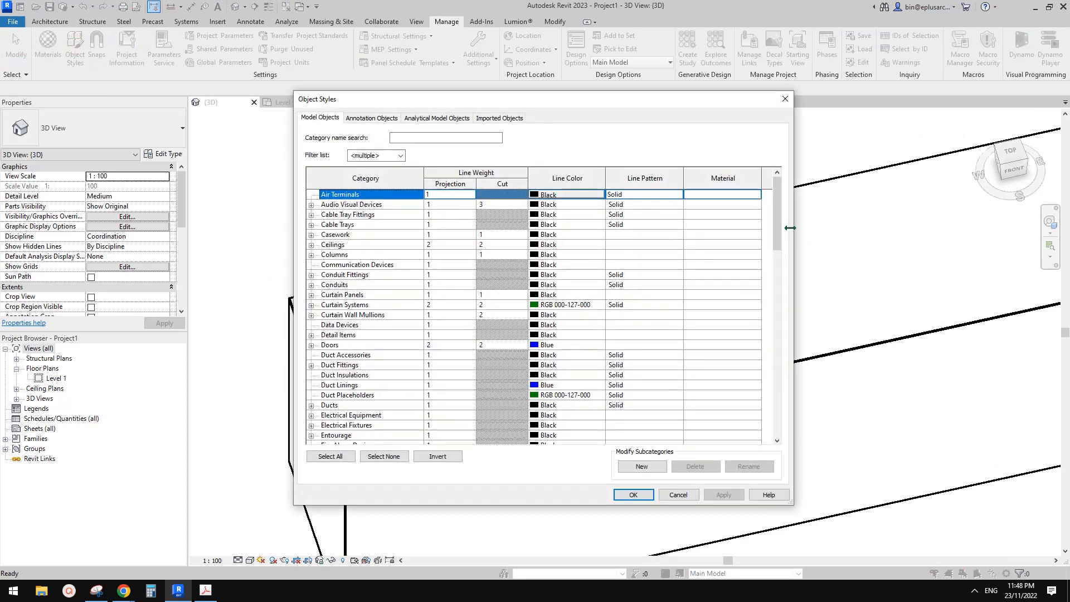
left_click_drag(777, 227, 779, 284)
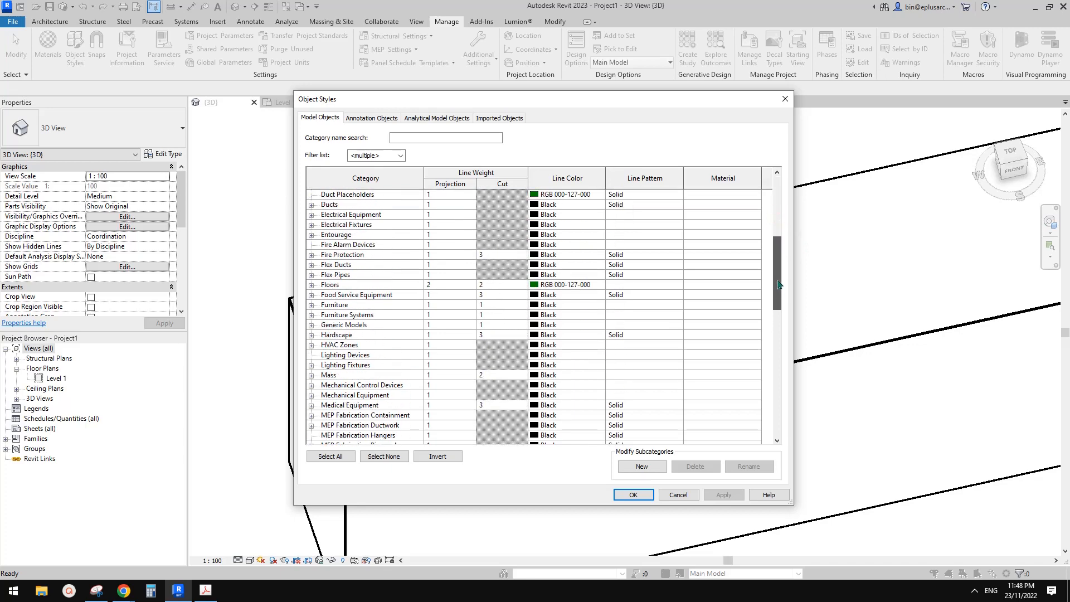
left_click(343, 325)
left_click(311, 325)
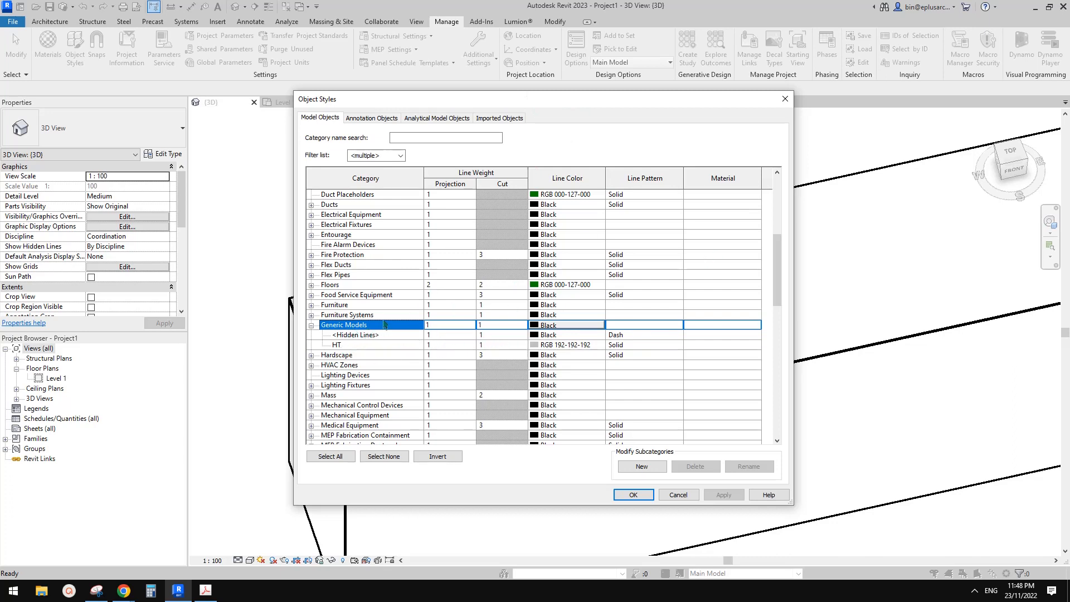
- Examine the Specialty Equipment subcategories in the project's object styles and close the settings
left_click_drag(773, 272, 781, 374)
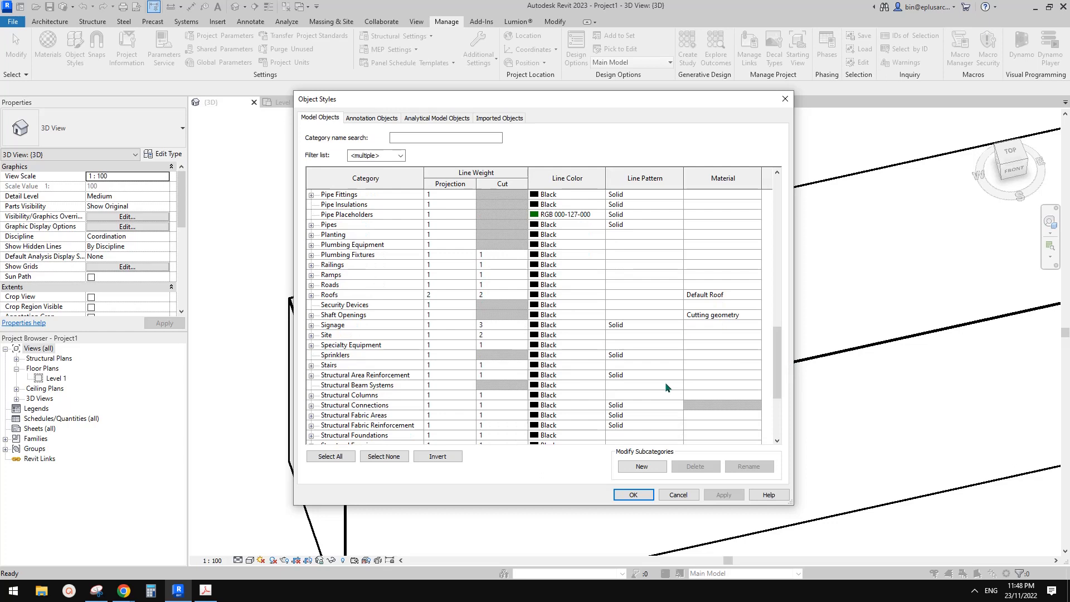
left_click(311, 346)
left_click(365, 358)
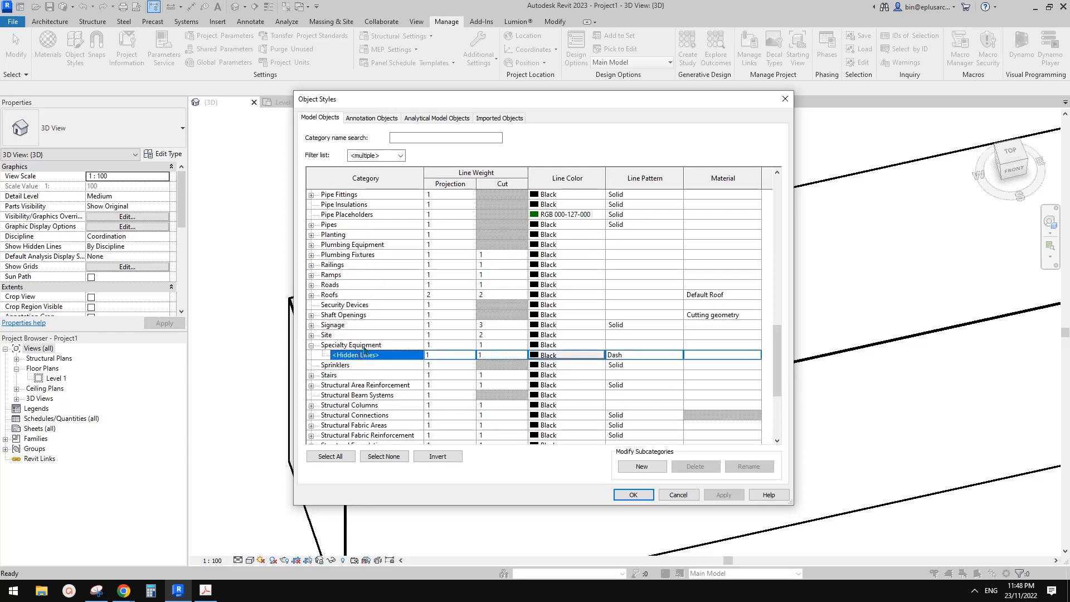
left_click(363, 346)
left_click(367, 355)
left_click(368, 353)
left_click_drag(783, 360, 786, 345)
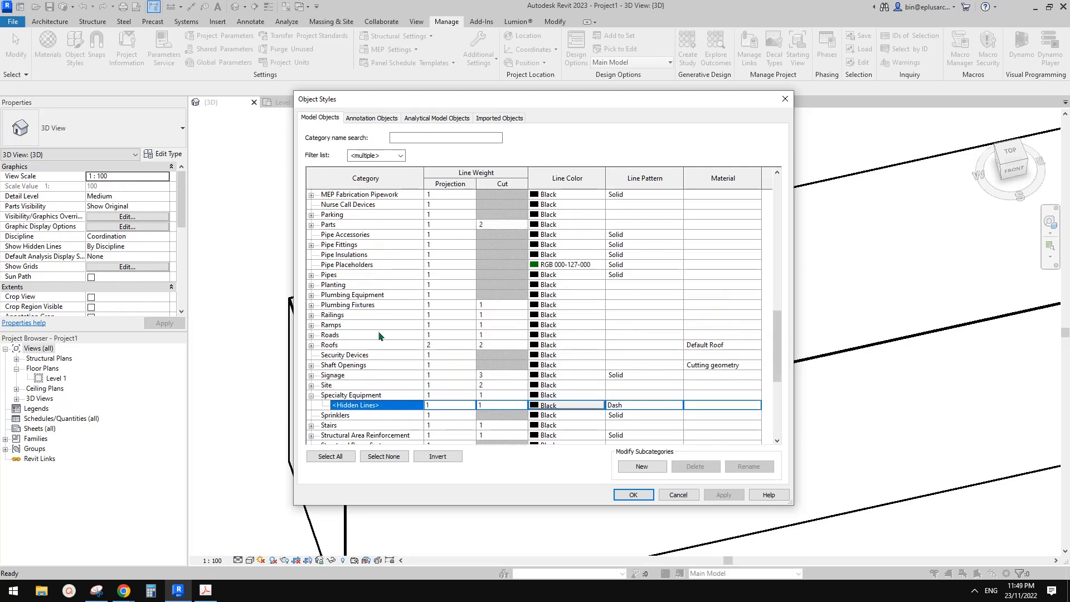
scroll(379, 335, "up", 4)
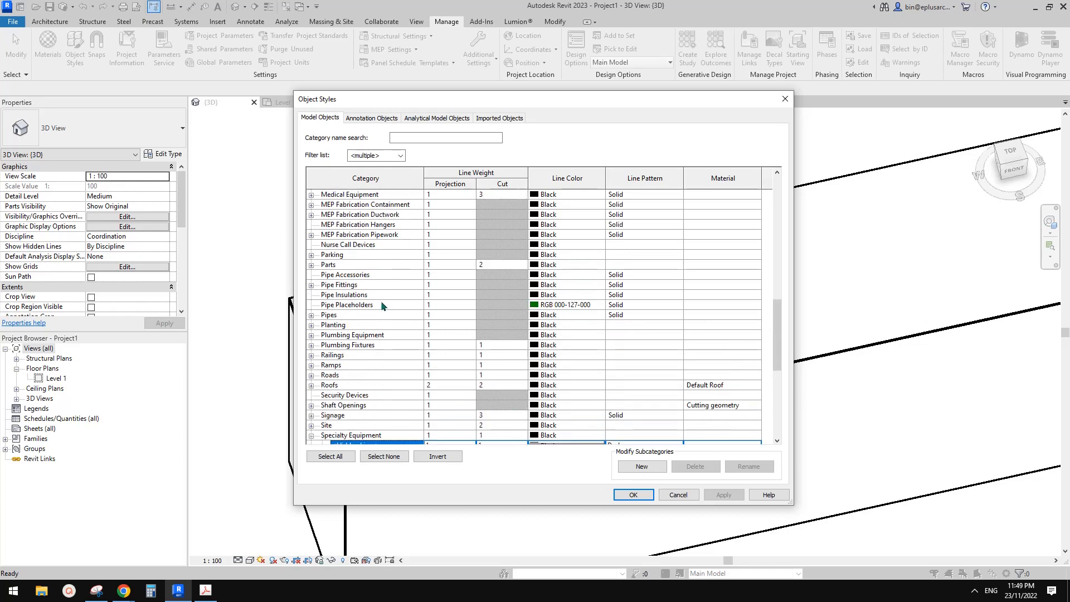
scroll(382, 306, "down", 2)
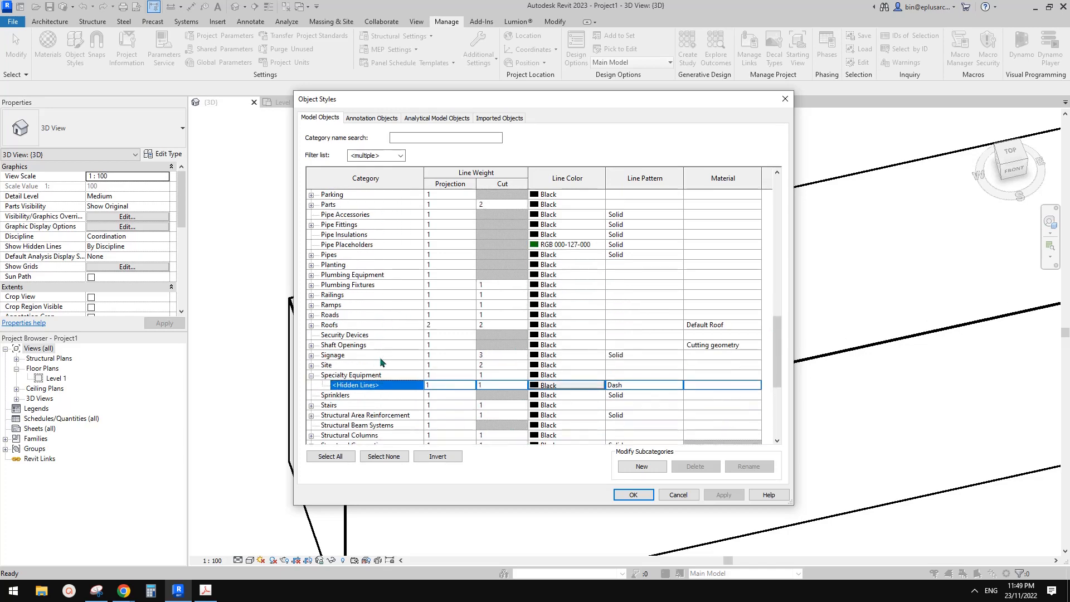
left_click(633, 495)
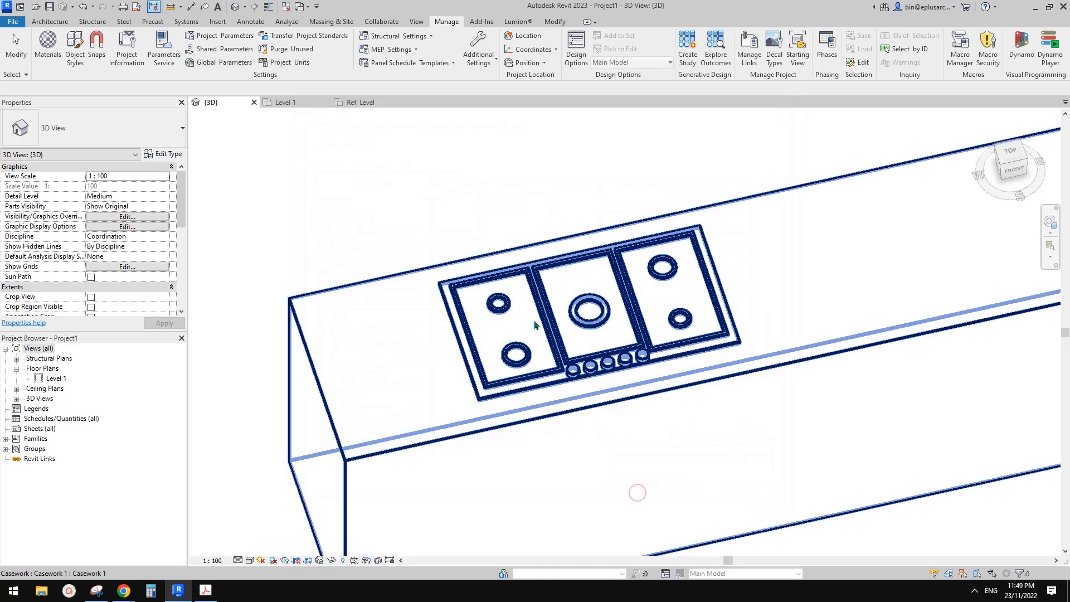
- Start an HT subcategory under Specialty Equipment in the cooktop family's object styles and discard it
left_click(549, 265)
key("Escape")
left_click(363, 102)
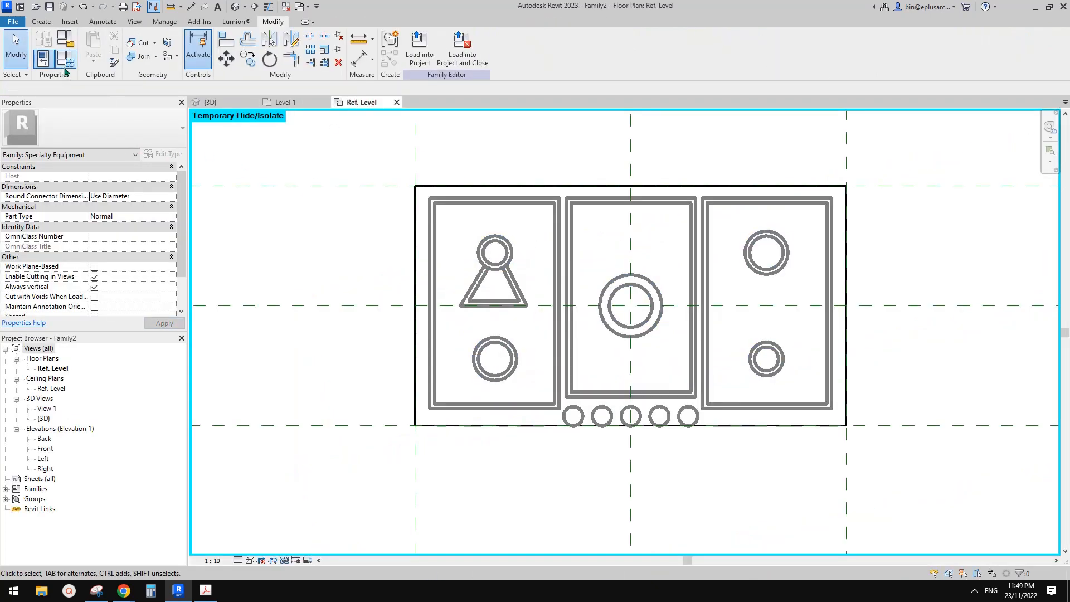
left_click(170, 23)
left_click(75, 47)
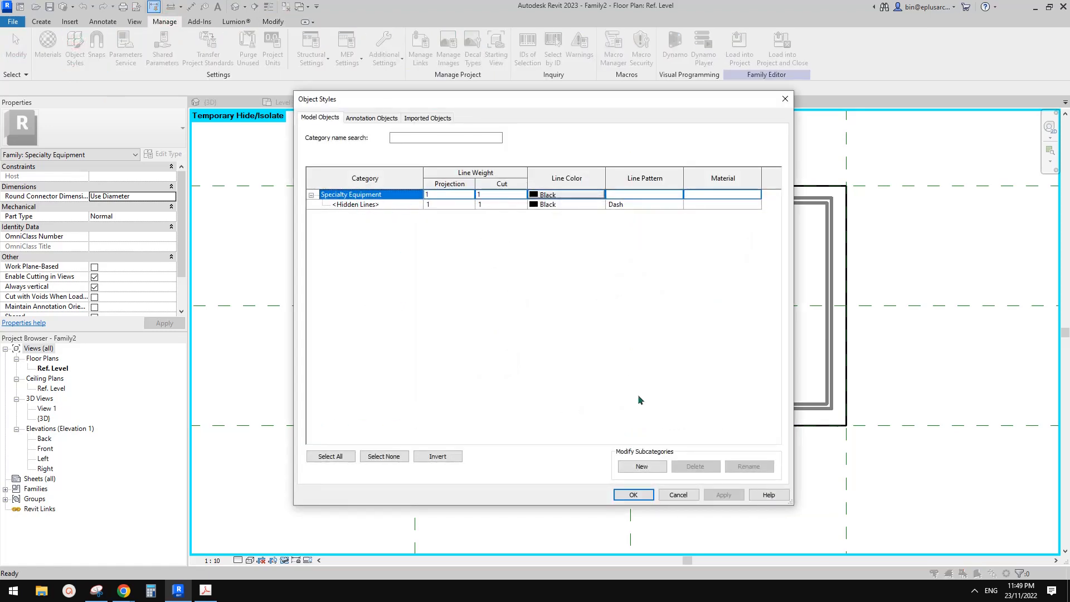
left_click(642, 466)
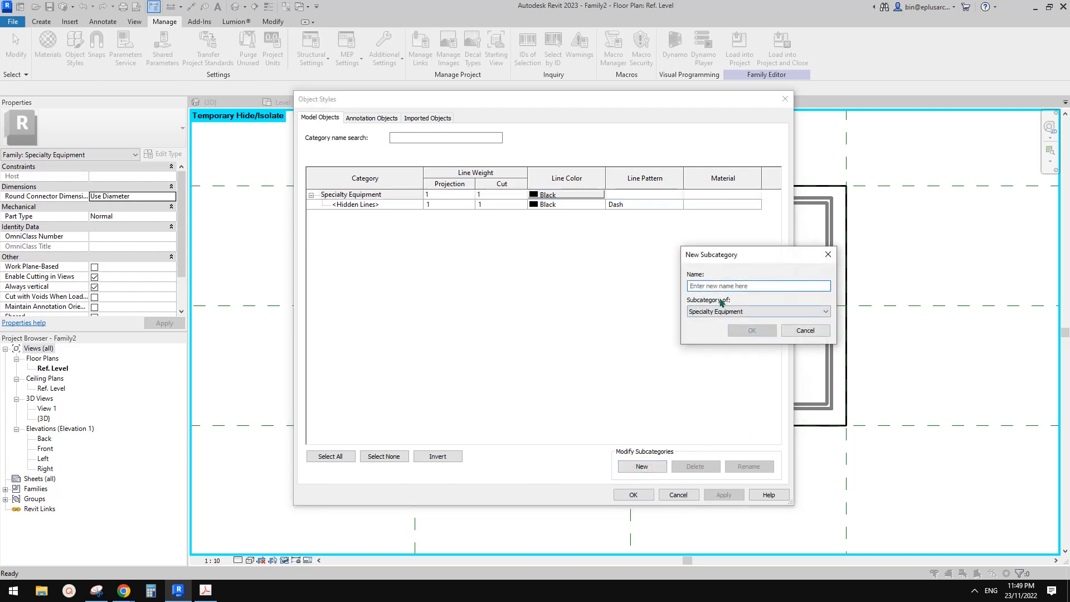
type("HT")
left_click(750, 333)
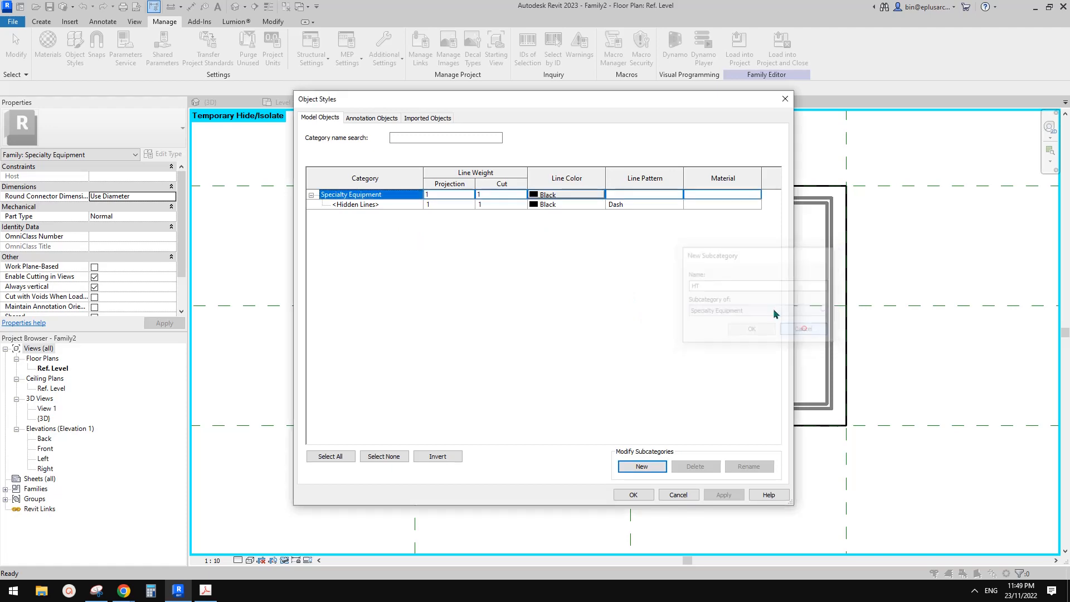
left_click(687, 493)
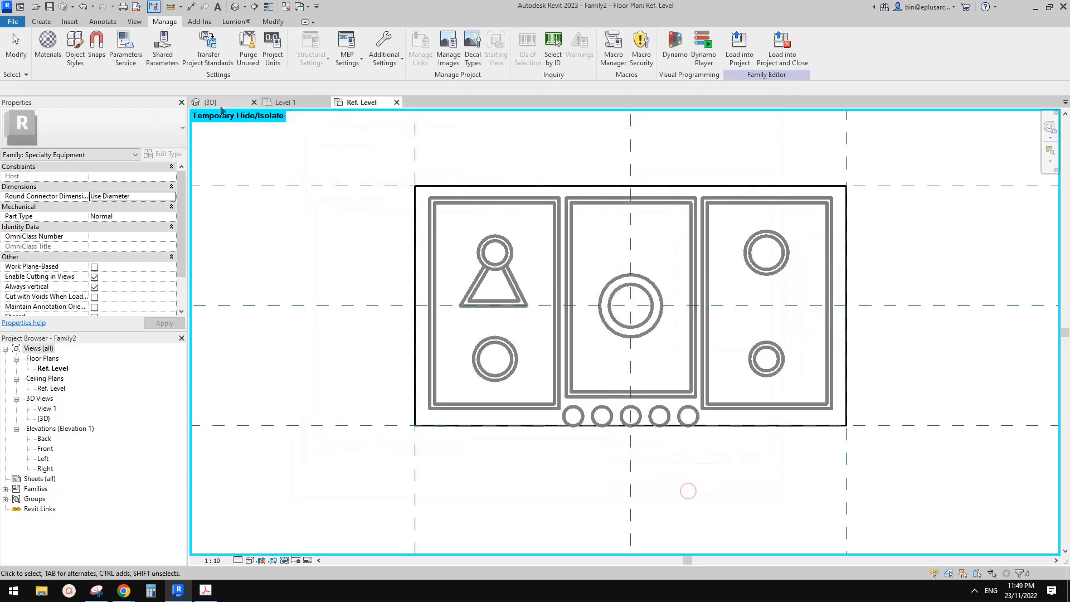
- Check the HT subcategory under Generic Models in the project's object styles, leaving the settings unchanged
left_click(215, 103)
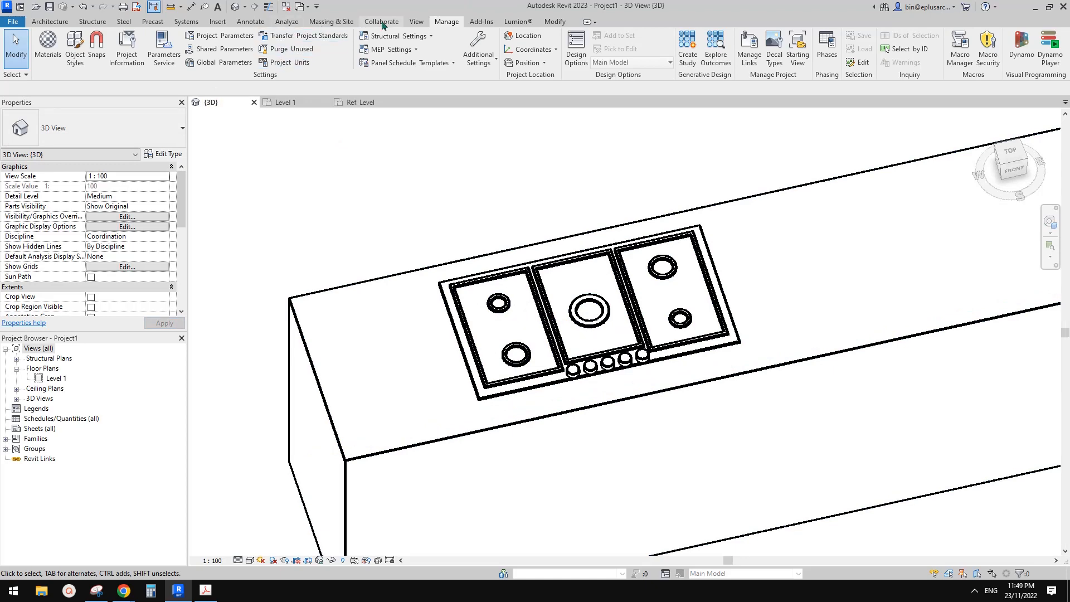
left_click(75, 47)
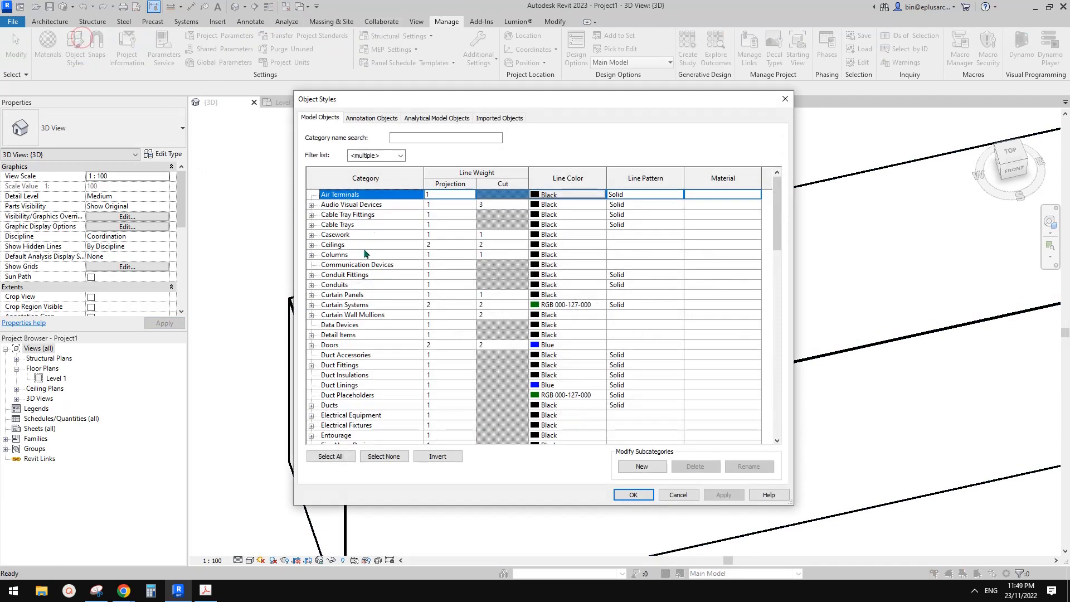
scroll(357, 277, "down", 1)
left_click(311, 394)
scroll(311, 395, "down", 1)
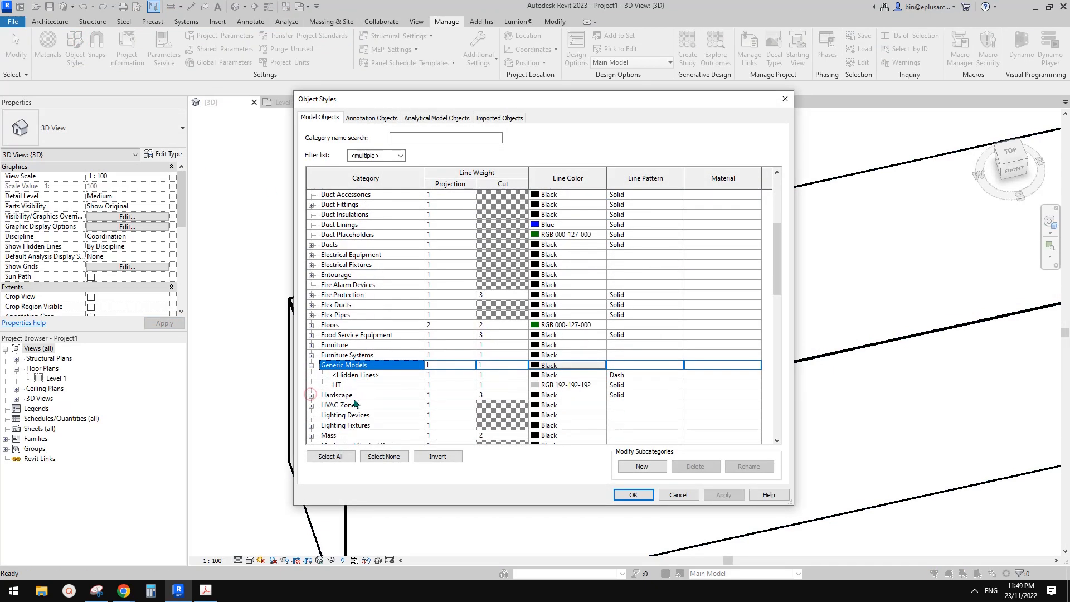
left_click(344, 386)
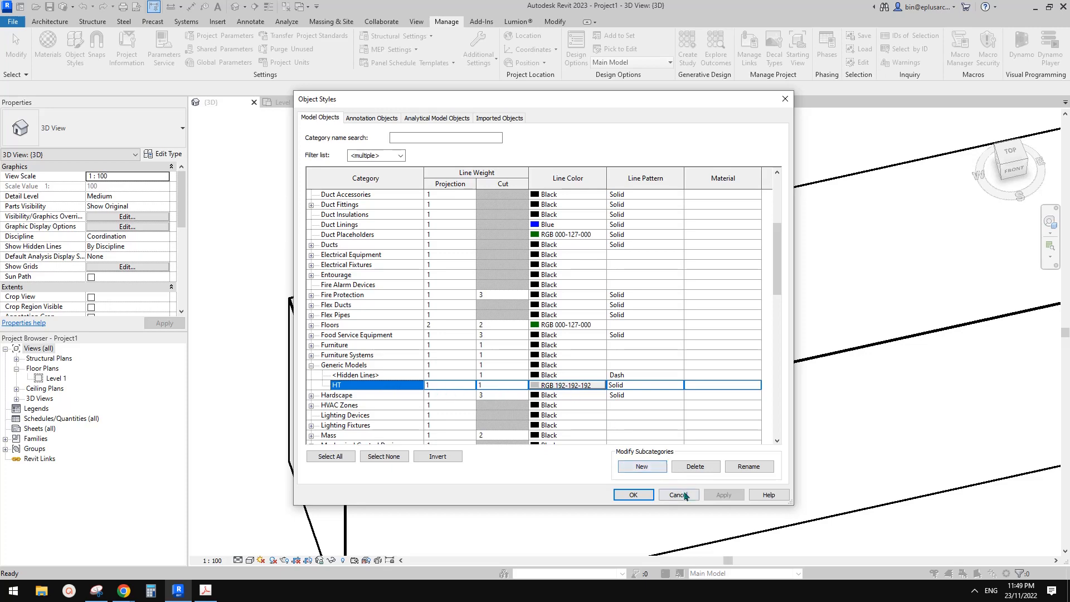
left_click(680, 494)
- Return to the cooktop family's Ref. Level view and review its Specialty Equipment object styles without changing them
left_click(358, 103)
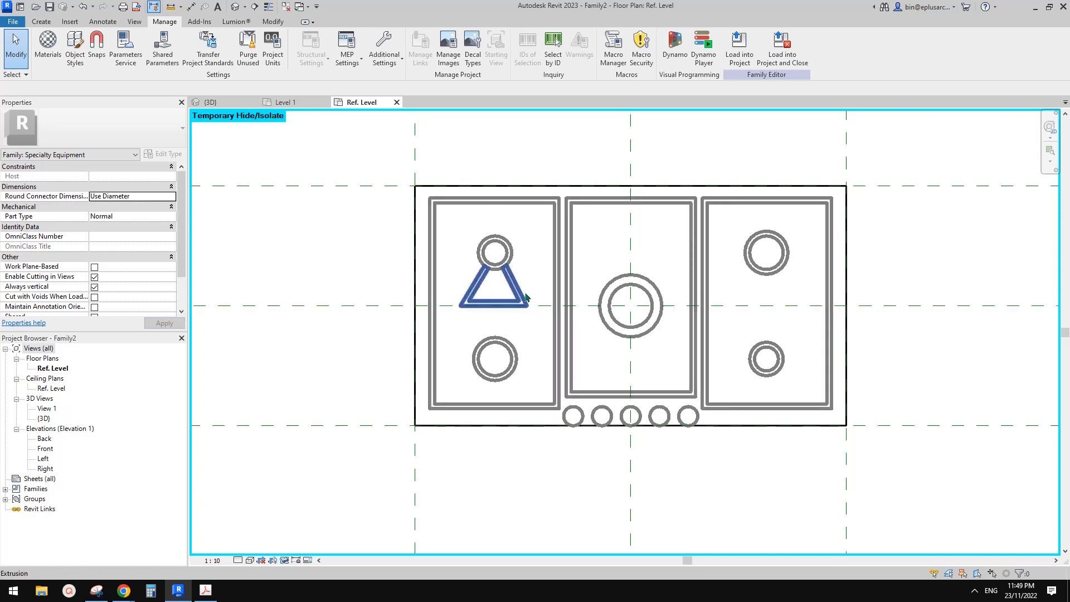
left_click(75, 47)
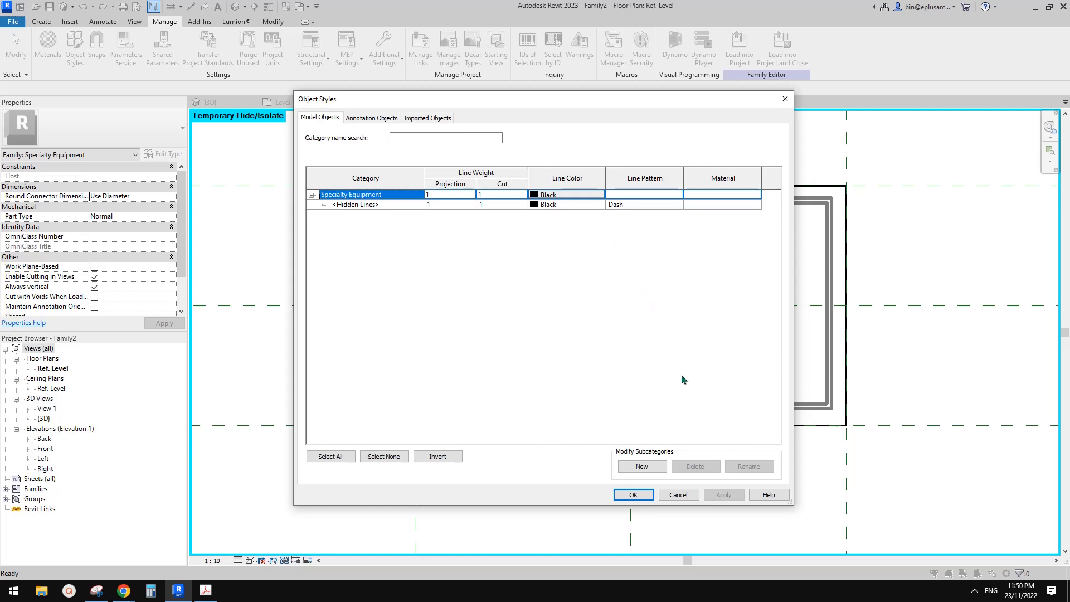
left_click(679, 497)
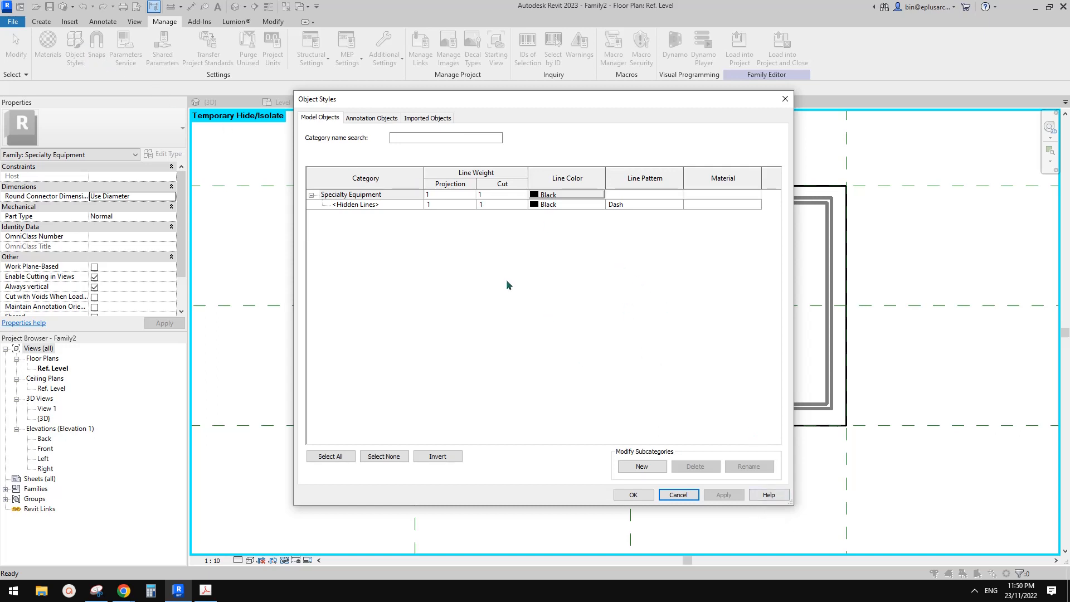
left_click(686, 500)
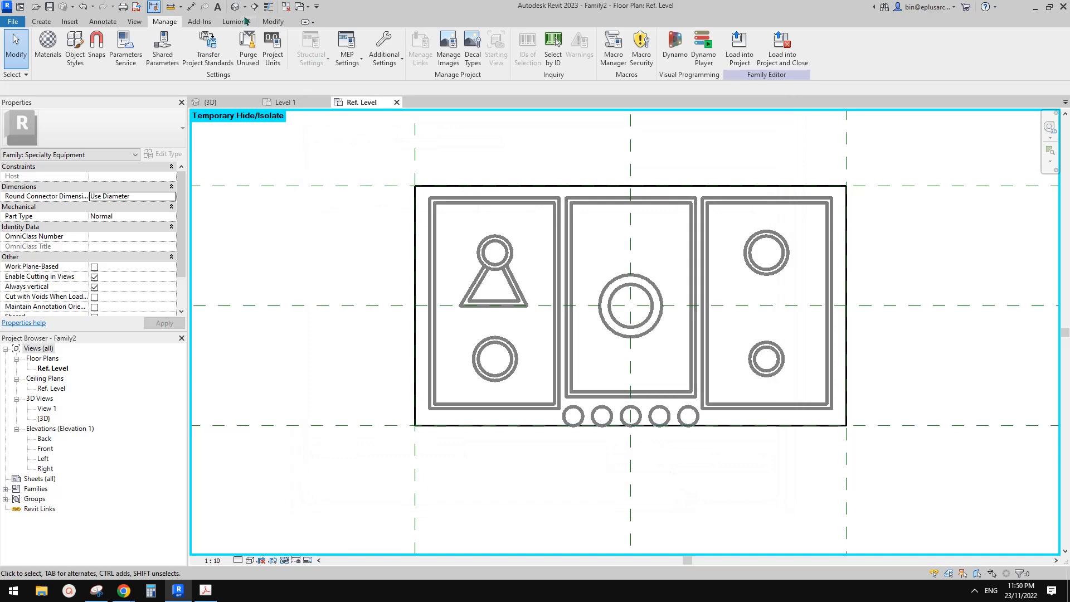
- Create an HT subcategory under Specialty Equipment in the family's object styles with line colour RGB 192-192-192
left_click(74, 49)
left_click(649, 466)
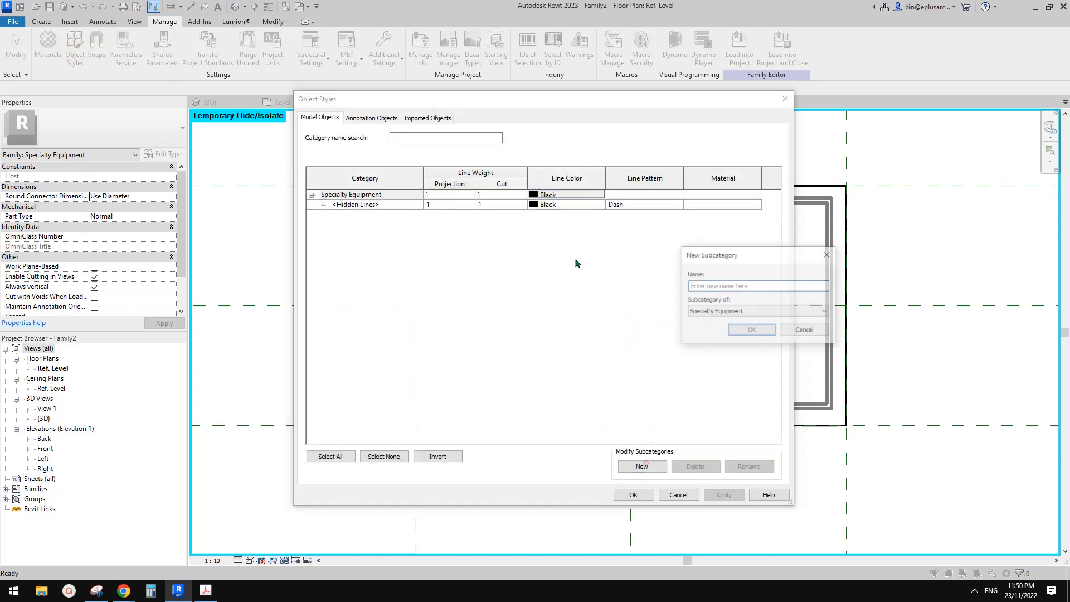
left_click(734, 286)
type("HT")
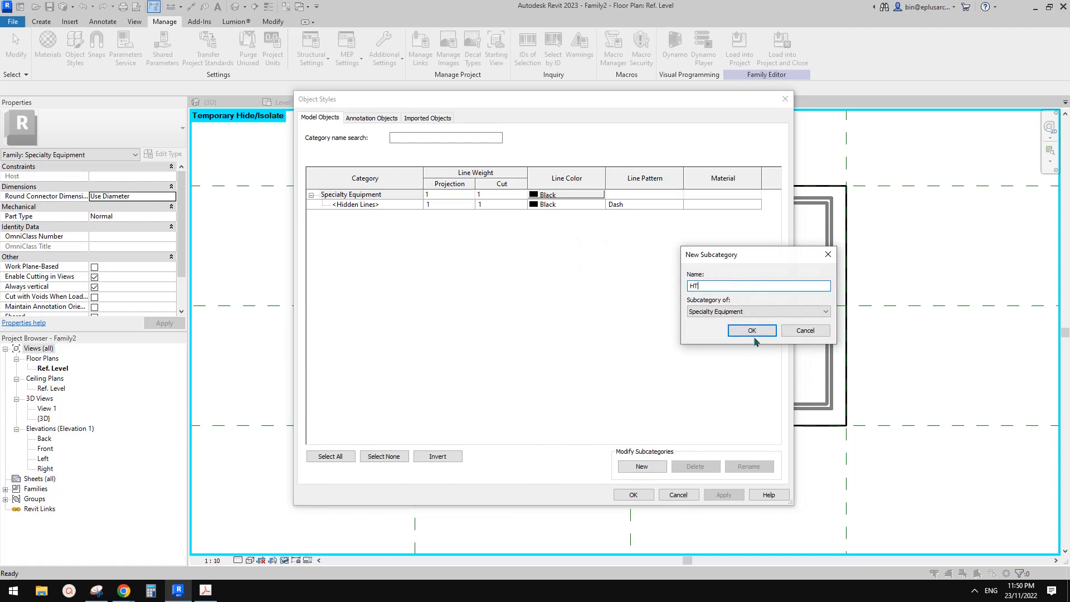
left_click(754, 331)
left_click(546, 214)
left_click(500, 285)
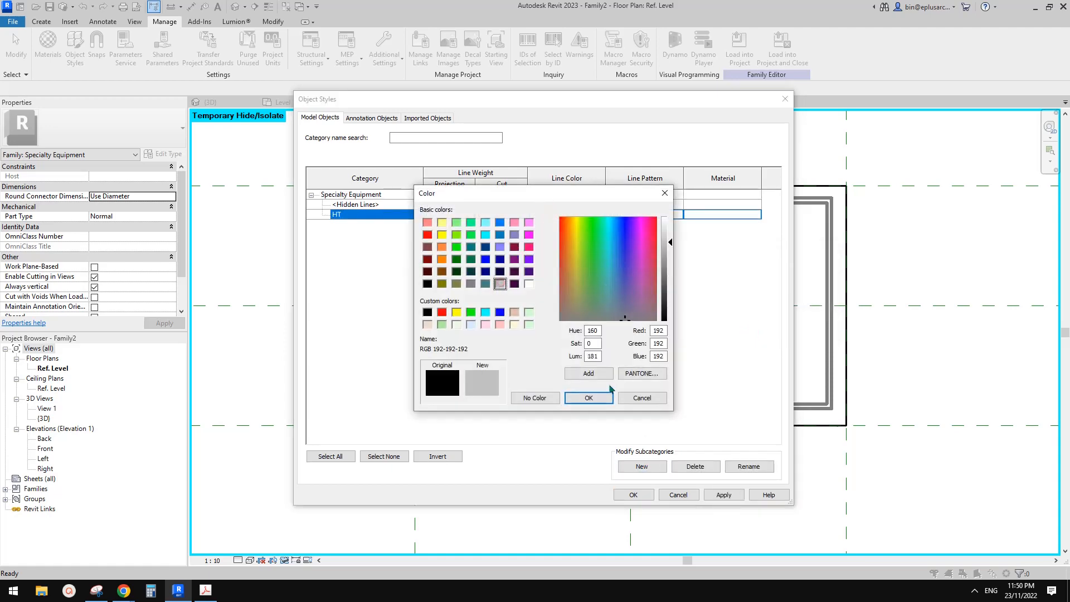
left_click(589, 397)
left_click(635, 495)
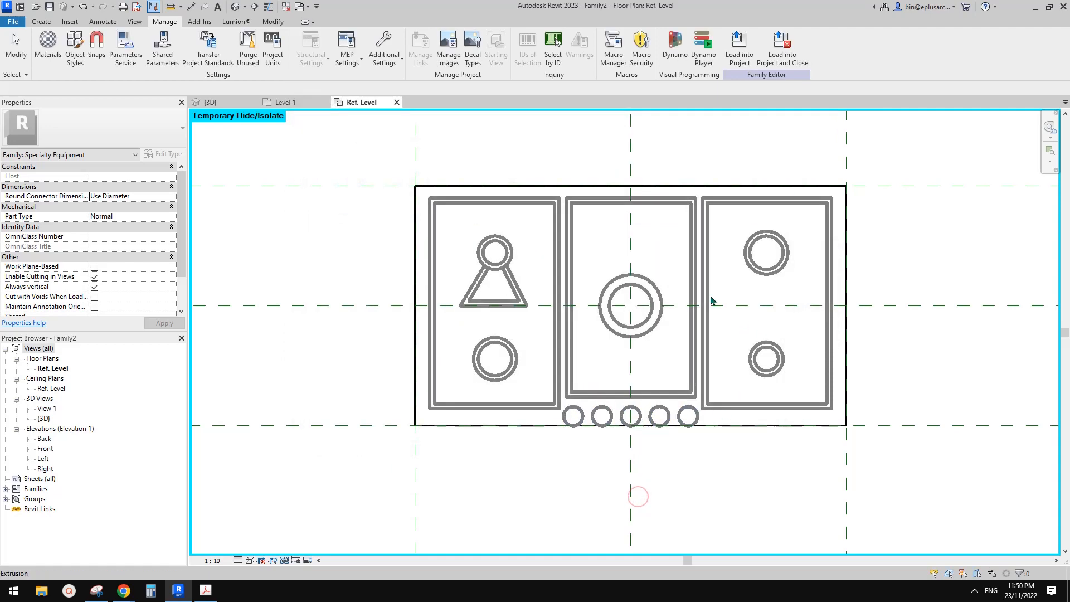
- Assign the cooktop's inner extrusions to the HT subcategory and load the family into Project1, overwriting the existing version
left_click_drag(424, 166, 839, 478)
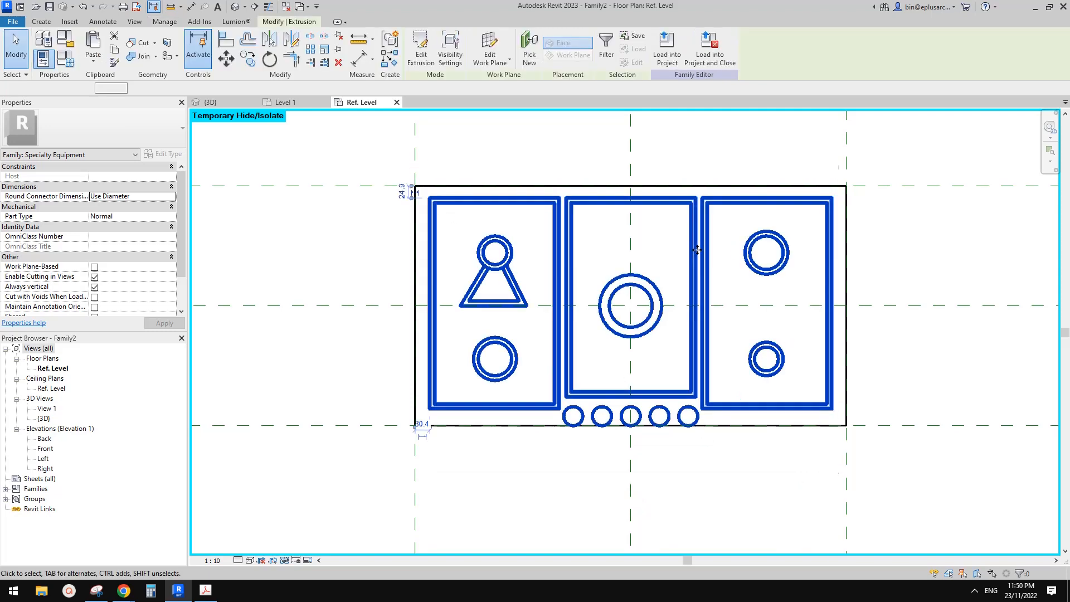
left_click(172, 268)
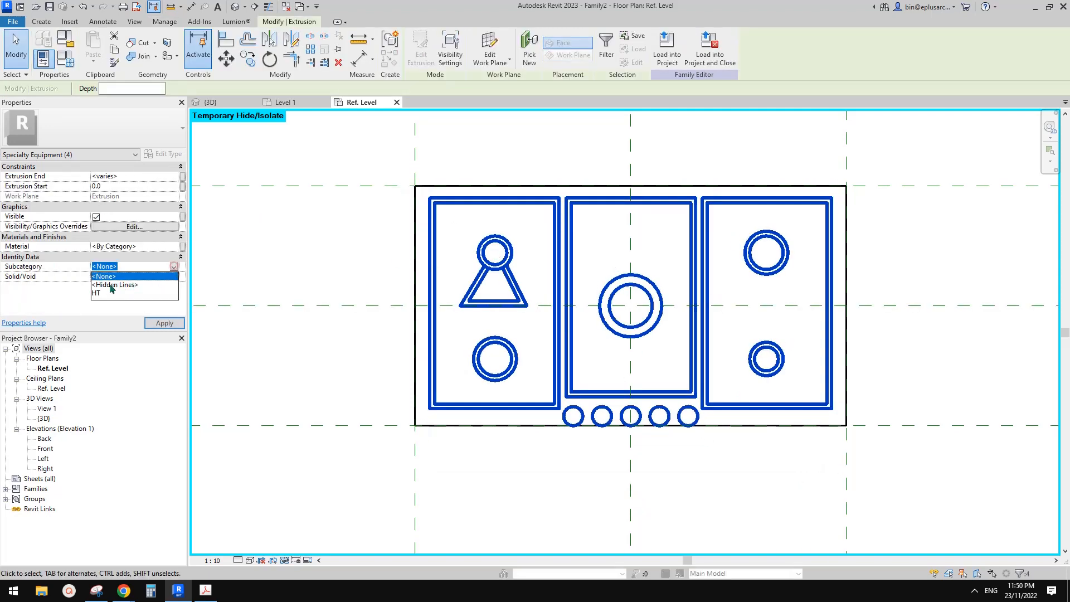
left_click(162, 292)
left_click(689, 58)
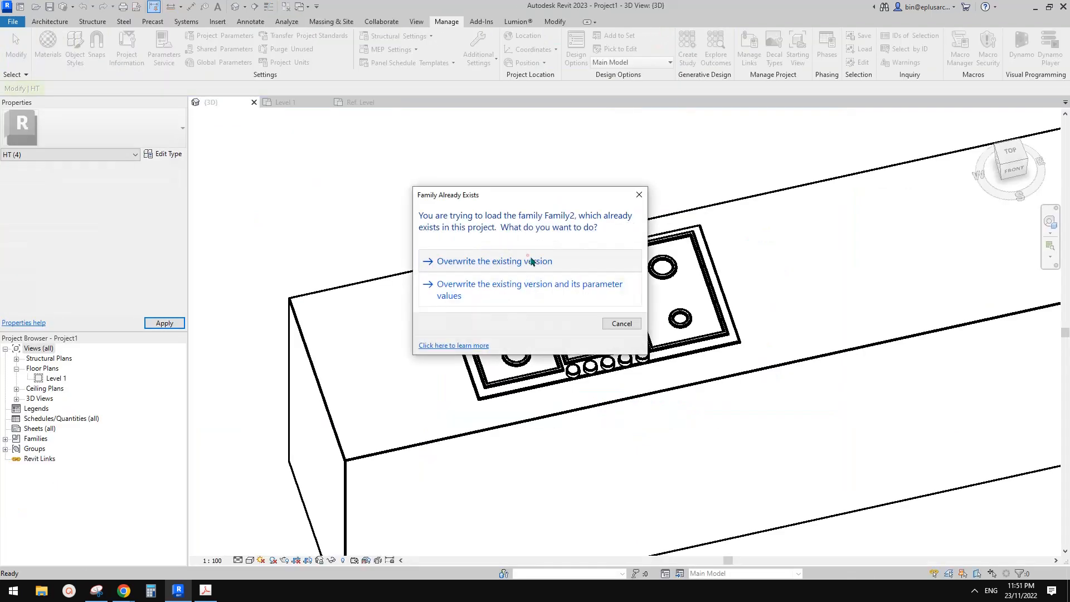
left_click(467, 261)
- Examine the reloaded cooktop on the casework and check in the in-place editor that it is a nested family
middle_click_drag(844, 324, 702, 201)
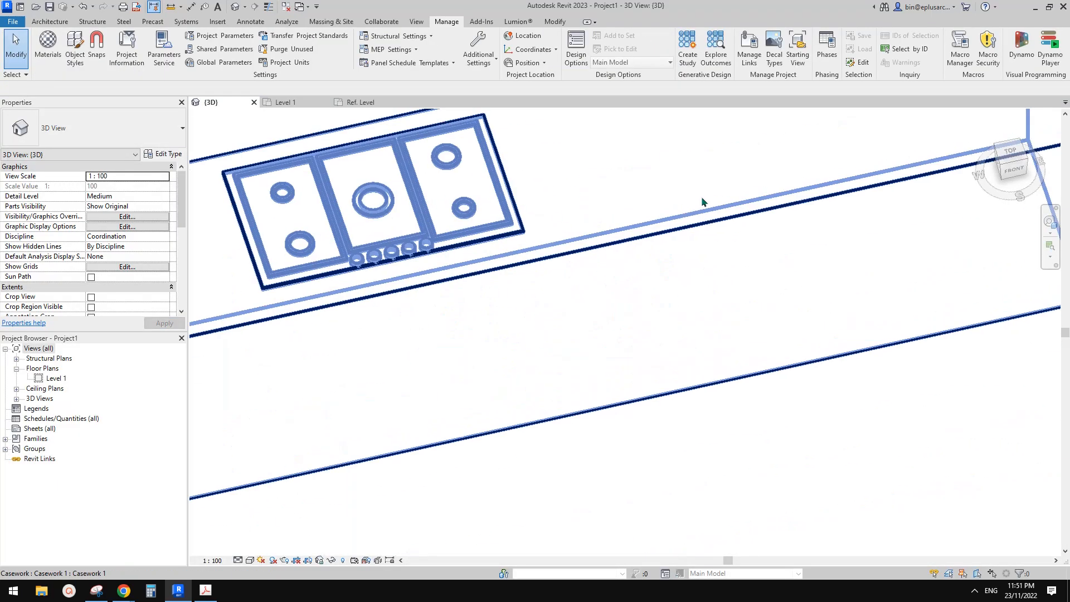
scroll(857, 266, "down", 1)
middle_click_drag(616, 293, 695, 329)
left_click(662, 287)
key("Escape")
scroll(687, 304, "down", 1)
left_click(696, 331)
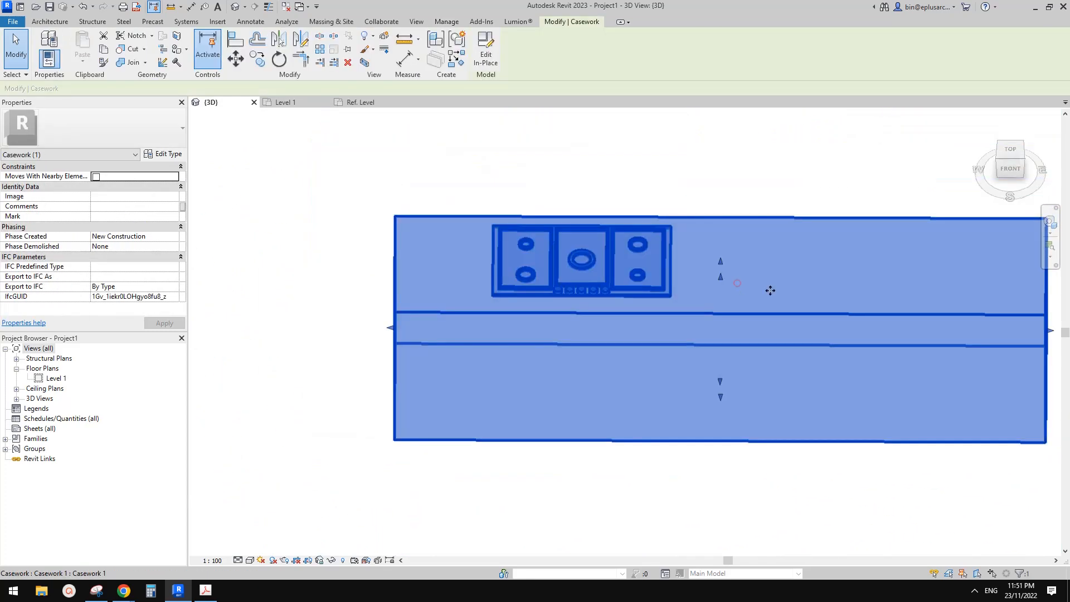
left_click(683, 140)
left_click(587, 217)
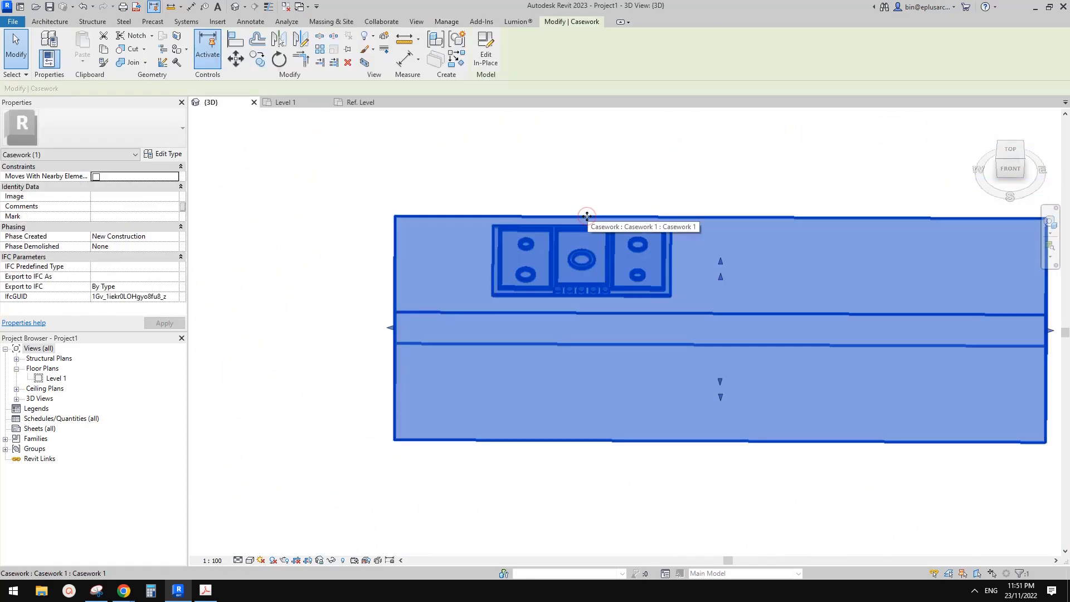
left_click(485, 50)
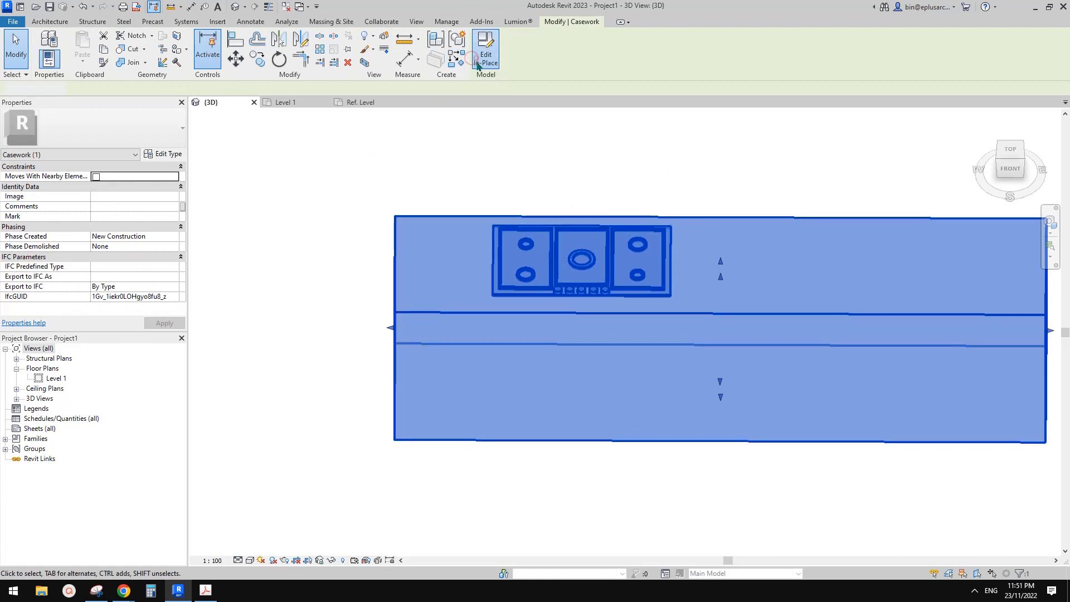
left_click(583, 295)
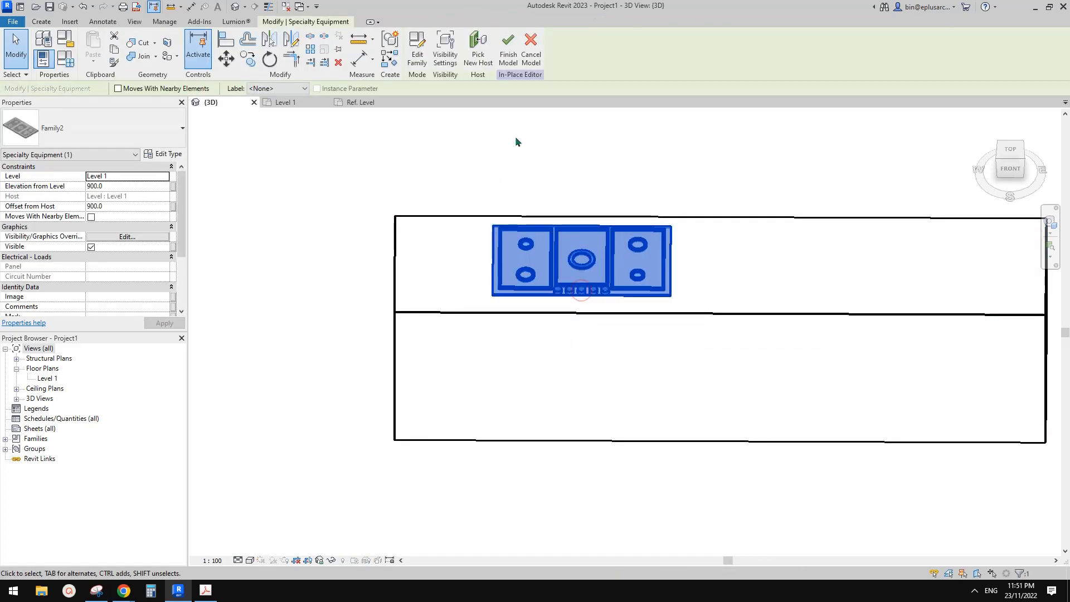
left_click(507, 49)
middle_click_drag(580, 163, 588, 271, "shift")
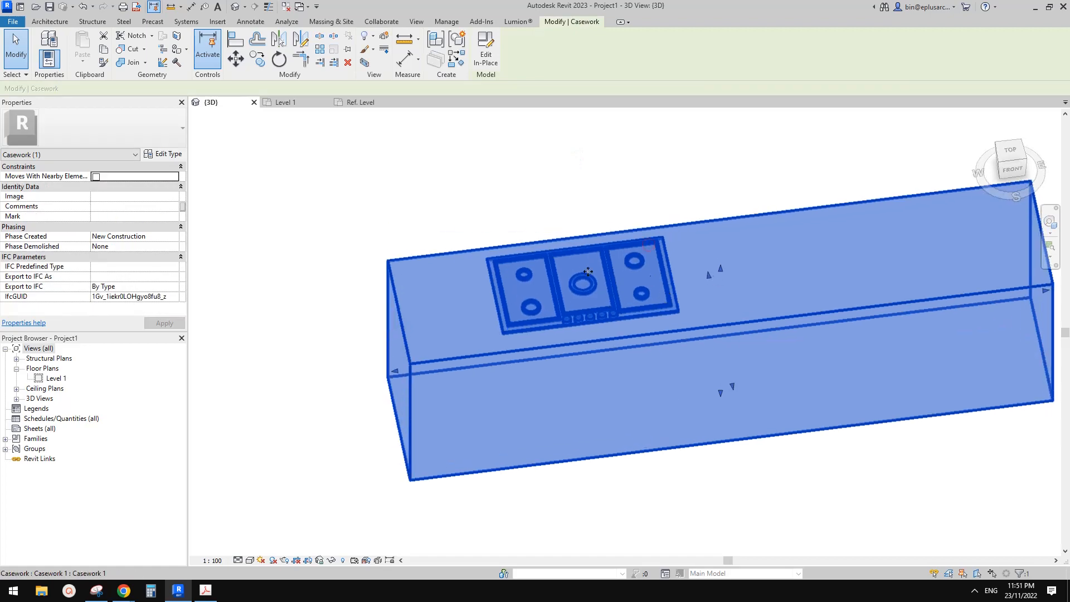
middle_click_drag(860, 273, 617, 232, "shift")
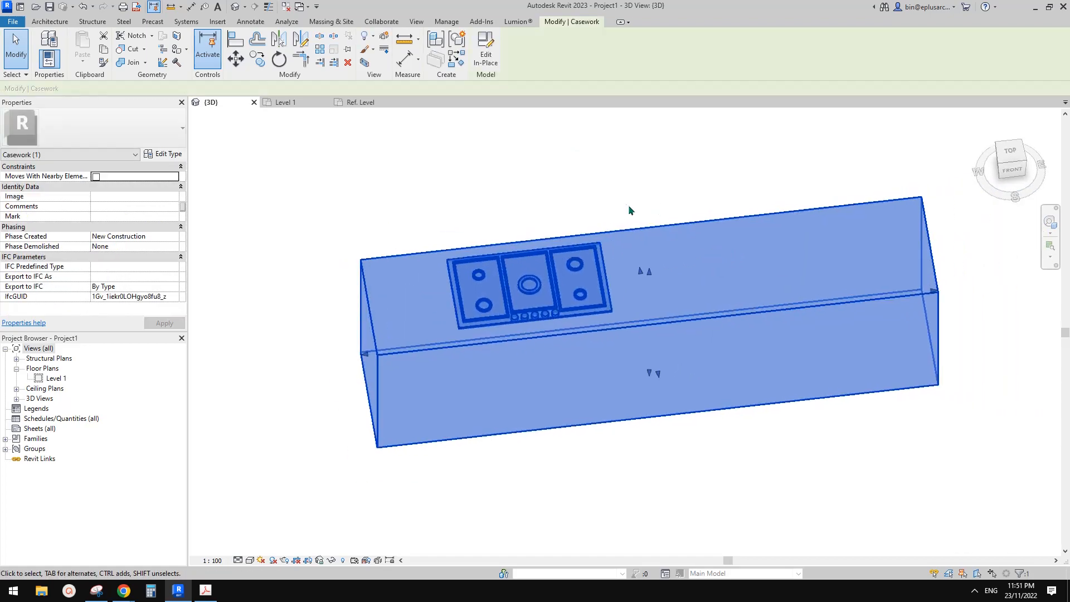
middle_click_drag(640, 195, 604, 242, "shift")
key("Escape")
- Edit the casework in place and place a second Family2 cooktop component inside it on Level 1
left_click(706, 262)
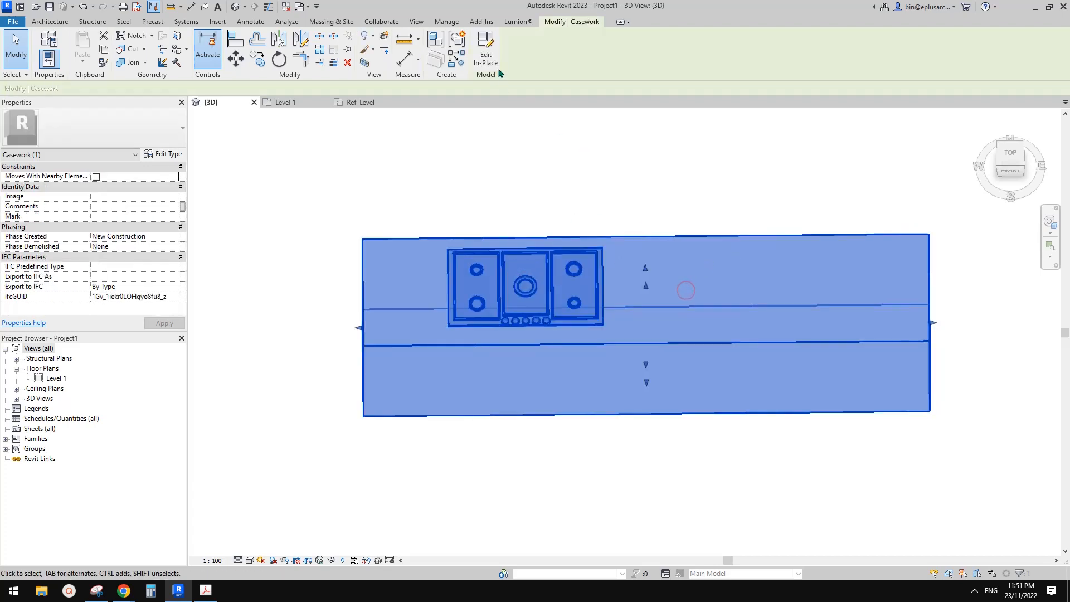
left_click(486, 54)
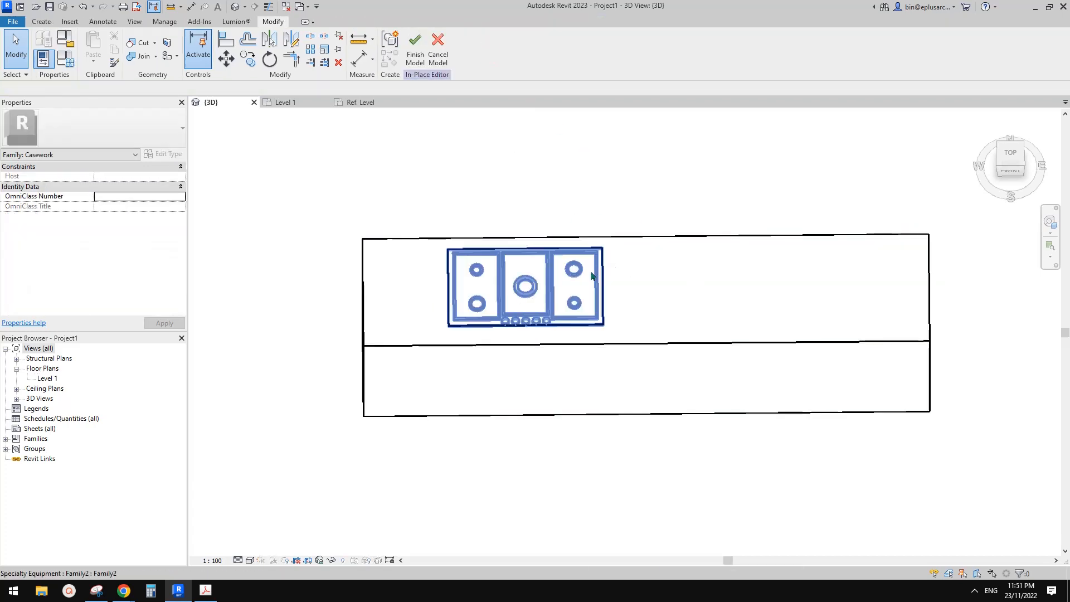
left_click(40, 21)
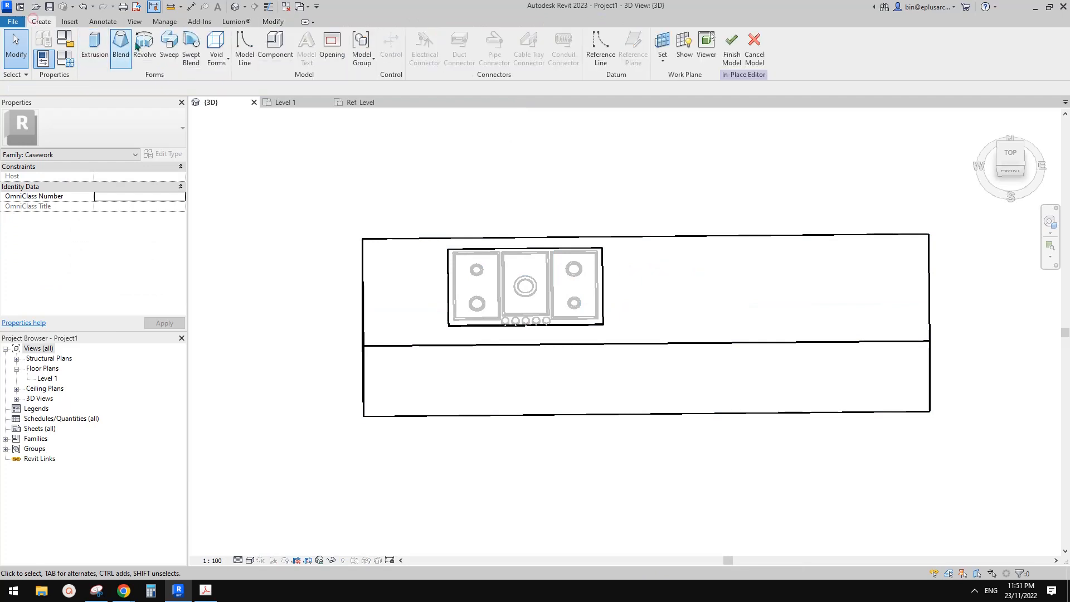
left_click(275, 47)
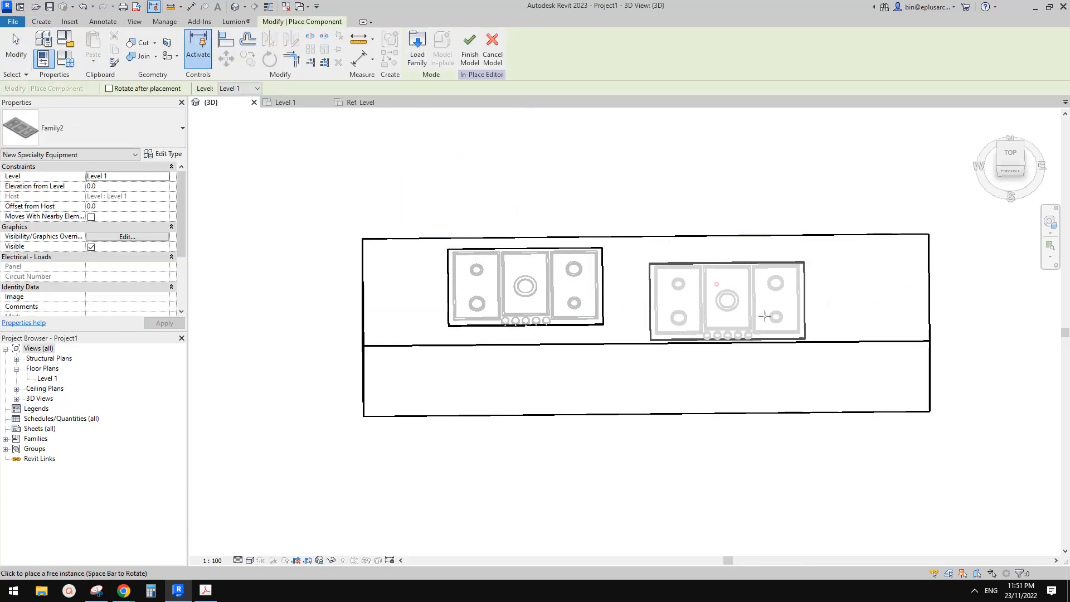
scroll(713, 288, "down", 1)
key("Escape")
key("Escape")
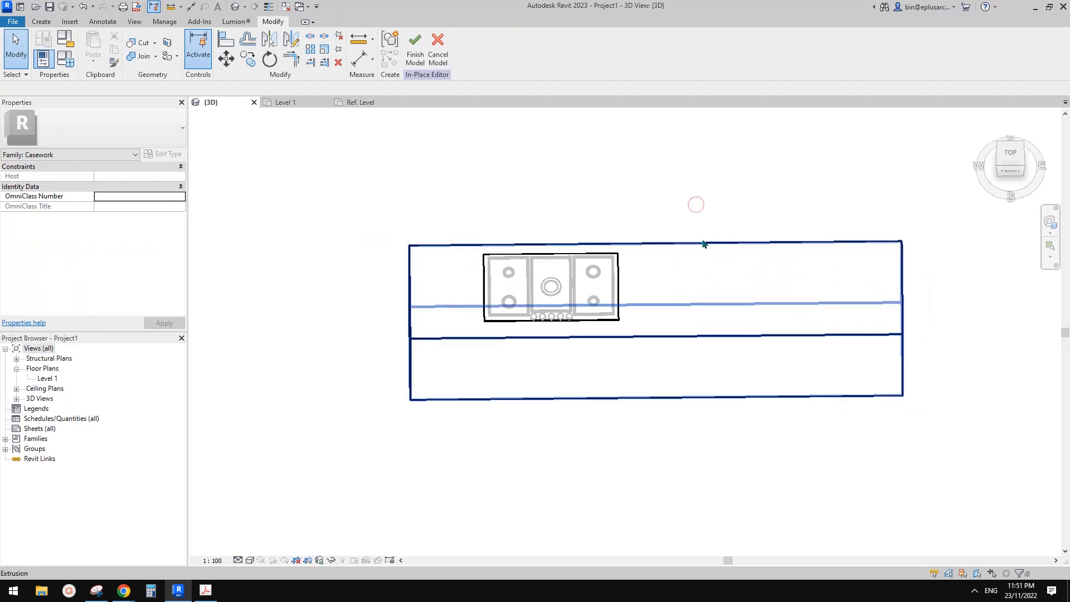
- Set the second nested cooktop's elevation from level to 900
left_click_drag(622, 202, 854, 405)
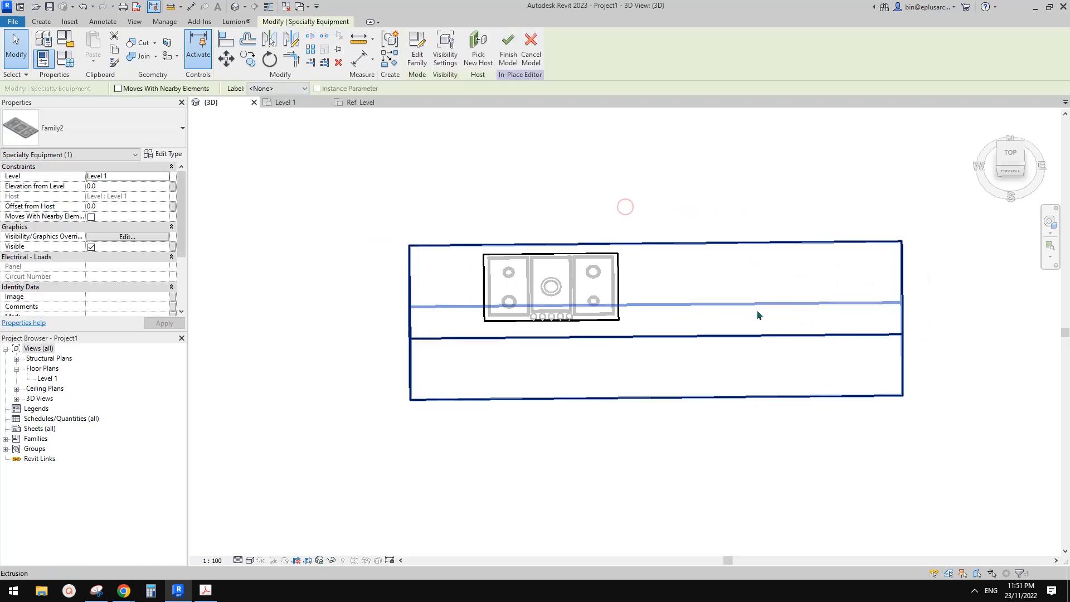
left_click(146, 186)
type("900")
key("Return")
middle_click_drag(397, 162, 398, 160)
key("Escape")
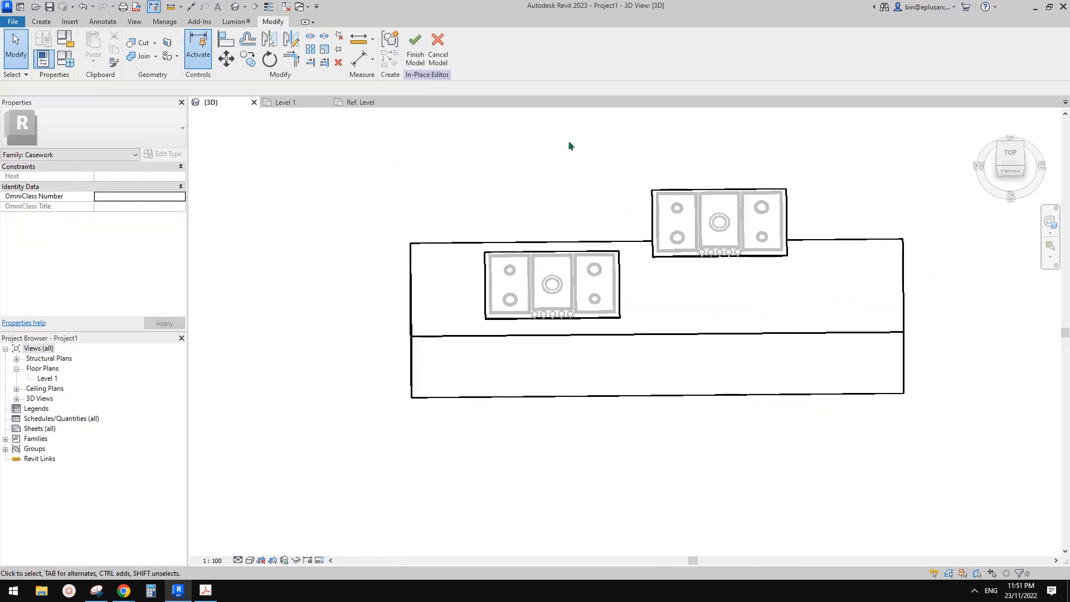
- Move the second nested cooktop onto the countertop beside the first one and finish the in-place model
left_click_drag(686, 199, 689, 262)
key("Escape")
left_click(415, 52)
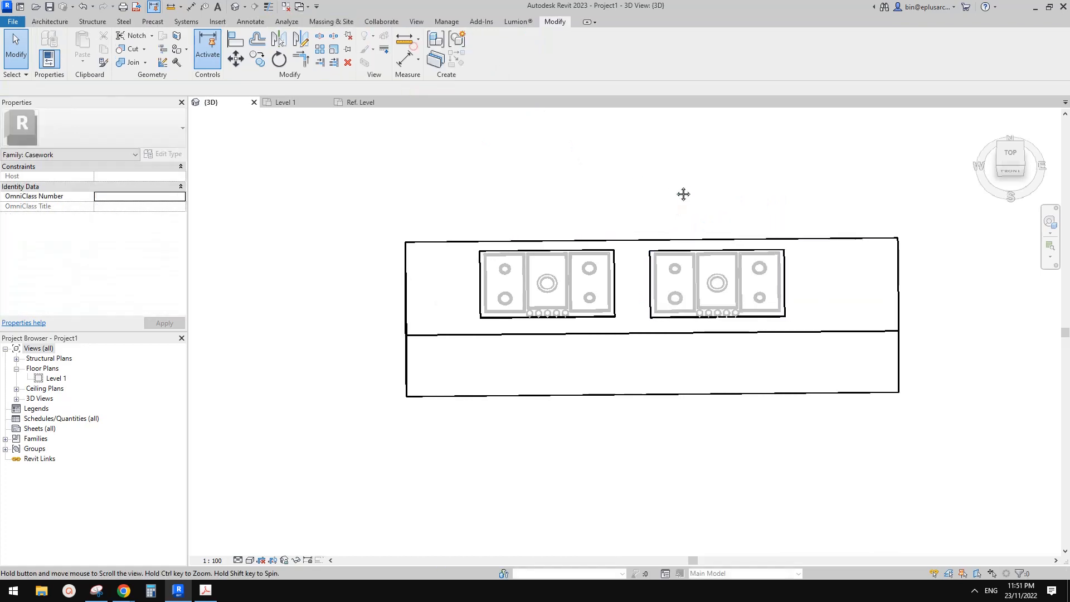
- Check from different angles how the casework selects together with its two nested cooktops
middle_click_drag(803, 320, 717, 318)
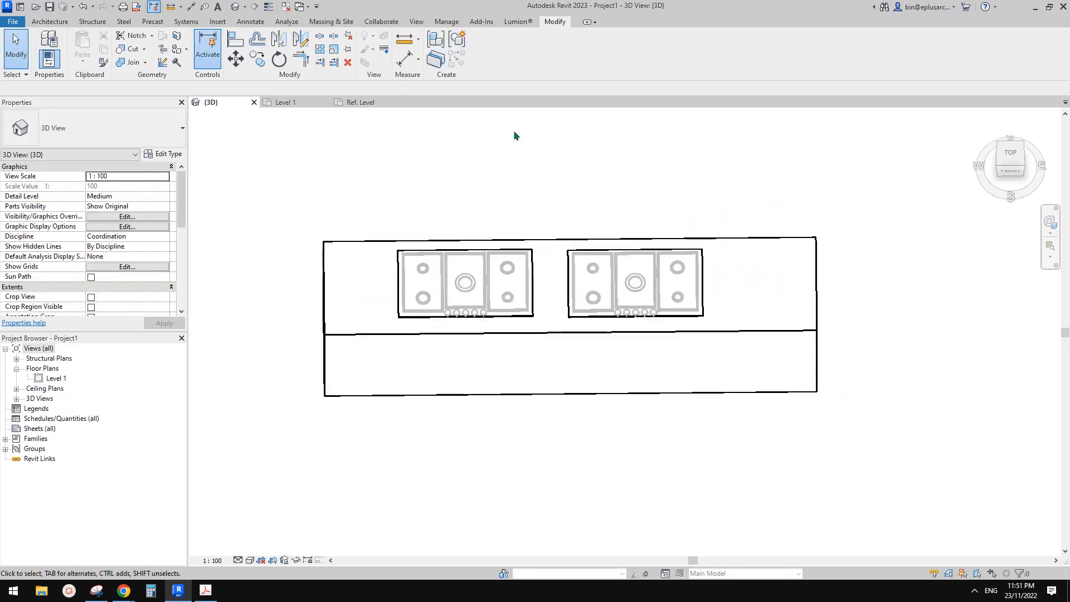
left_click(743, 284)
middle_click_drag(743, 284, 615, 377, "shift")
key("Escape")
double_click(527, 286)
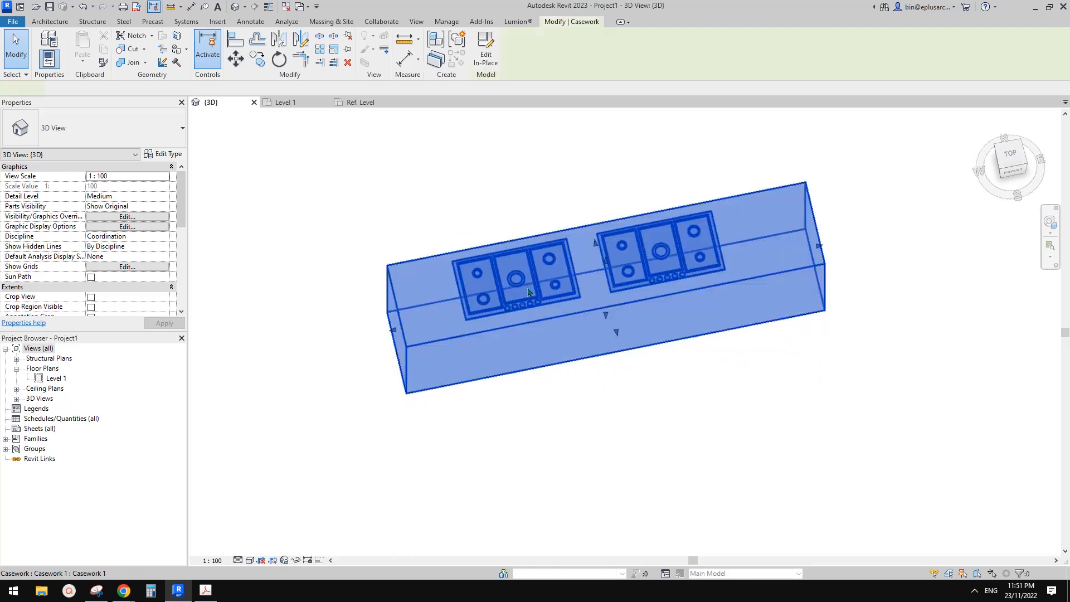
- Place a standalone Family2 cooktop component in the project on Level 1, at the casework's free end
left_click(50, 21)
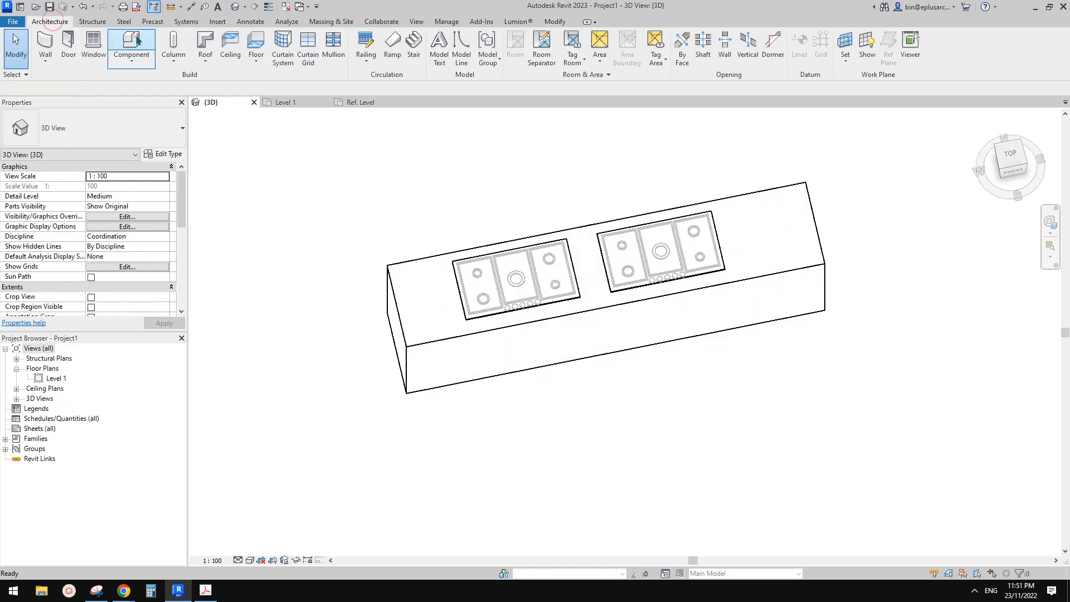
left_click(179, 48)
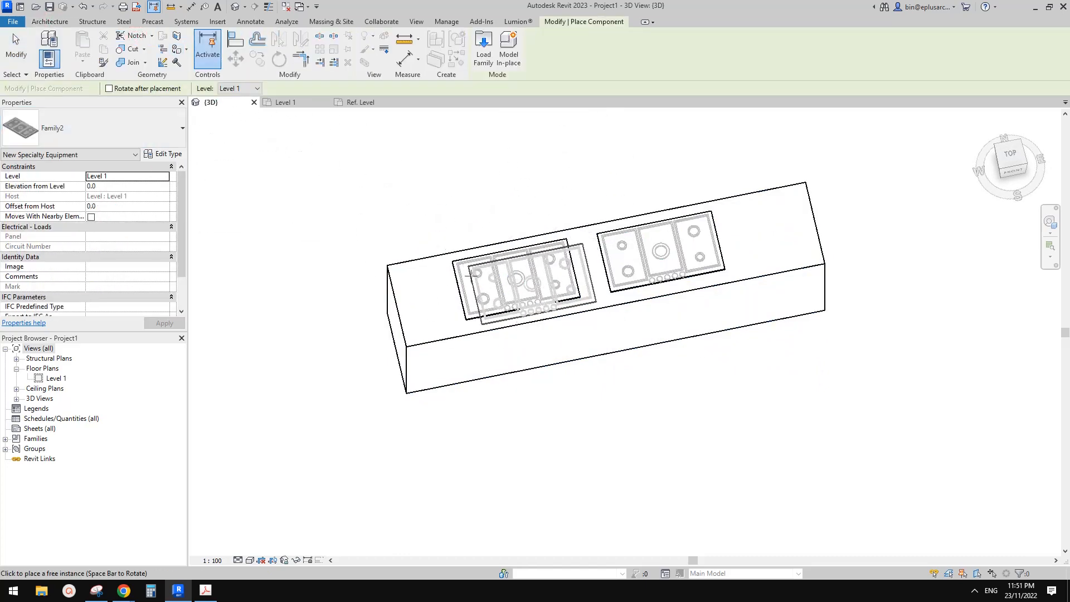
left_click(777, 232)
key("Escape")
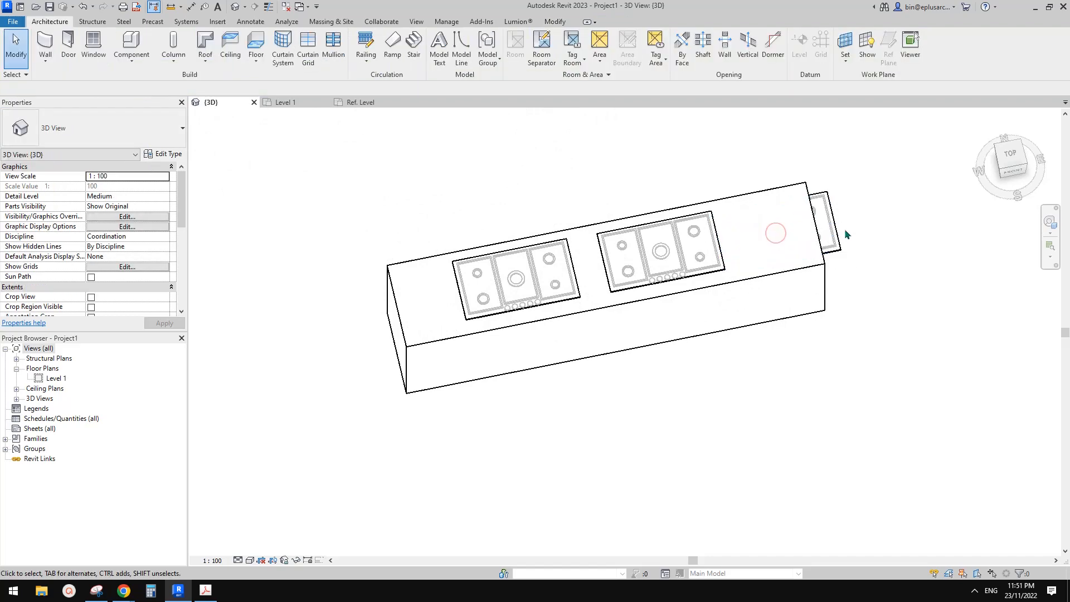
- Set the standalone cooktop's elevation from level to 900 and move it onto the casework's end
left_click_drag(844, 229, 827, 234)
middle_click_drag(826, 251, 689, 266)
middle_click_drag(689, 267, 483, 245, "shift")
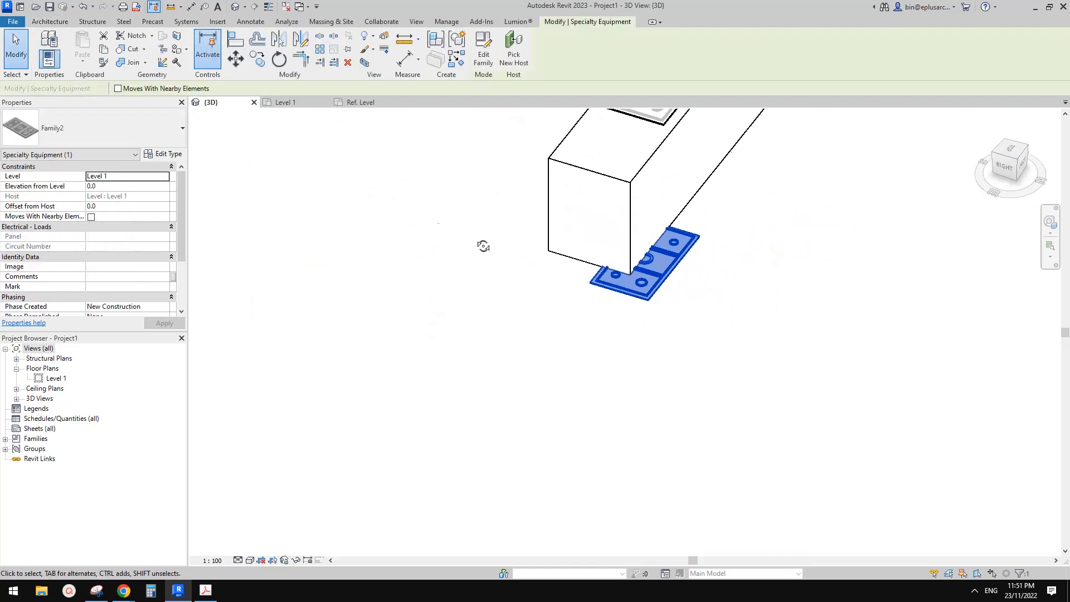
left_click_drag(645, 279, 607, 287)
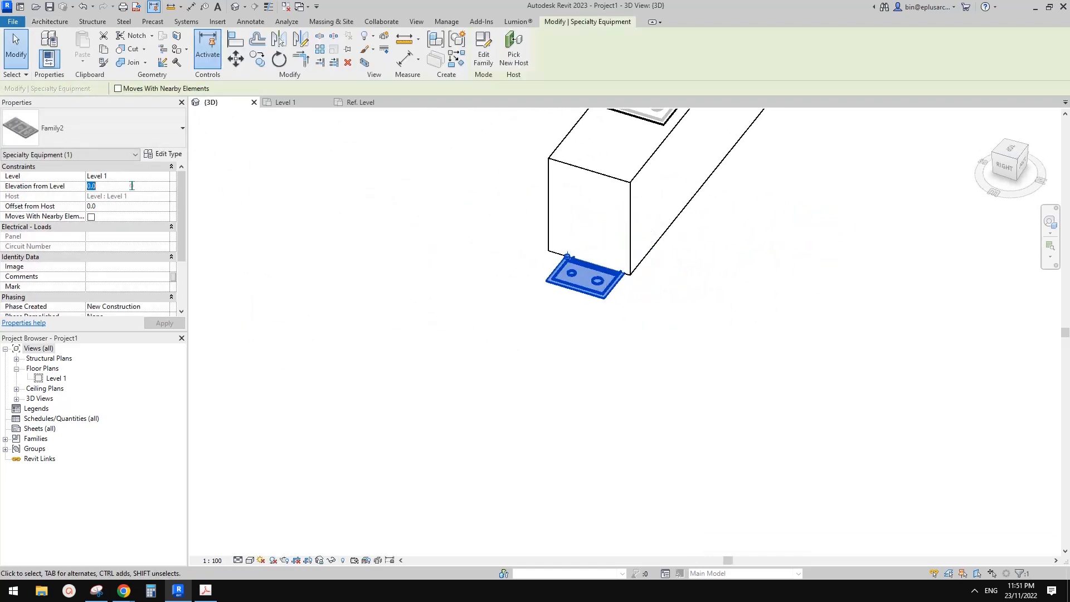
left_click(425, 260)
scroll(618, 195, "up", 2)
middle_click_drag(620, 197, 767, 333)
left_click_drag(755, 333, 713, 345)
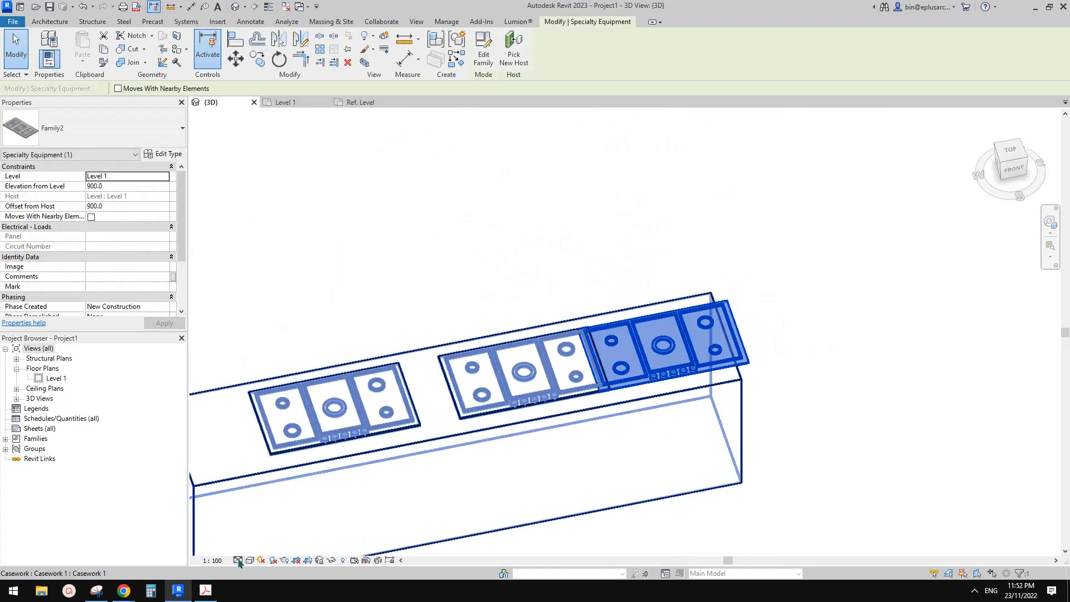
- Switch the 3D view to Coarse detail and slide the standalone cooktop along the countertop over the neighbouring nested one
left_click(238, 561)
left_click(251, 526)
middle_click_drag(585, 432, 616, 405)
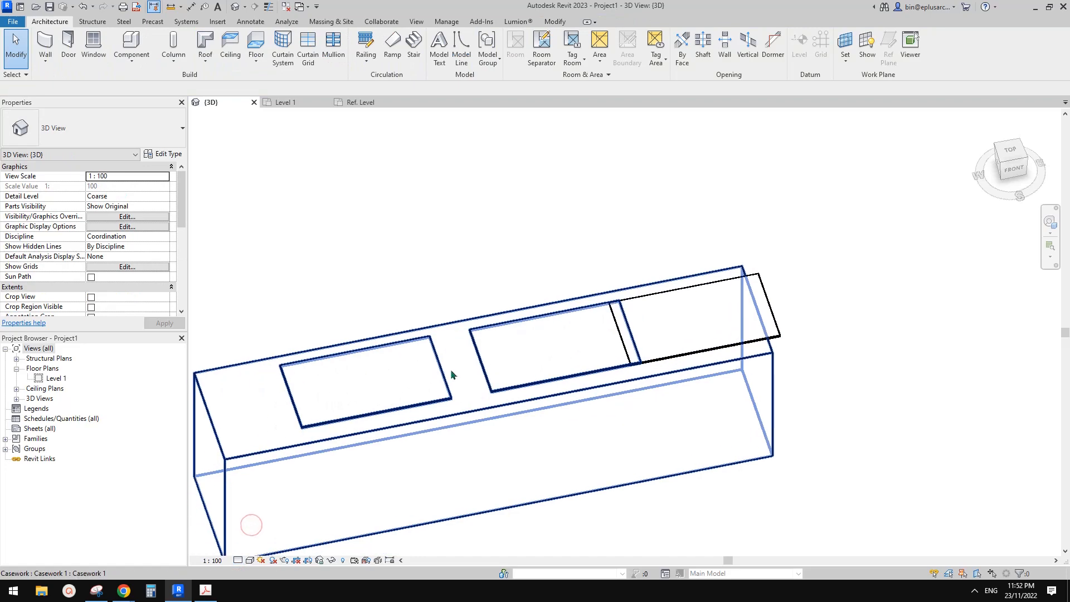
left_click_drag(415, 374, 494, 362)
key("Escape")
left_click_drag(716, 328, 634, 338)
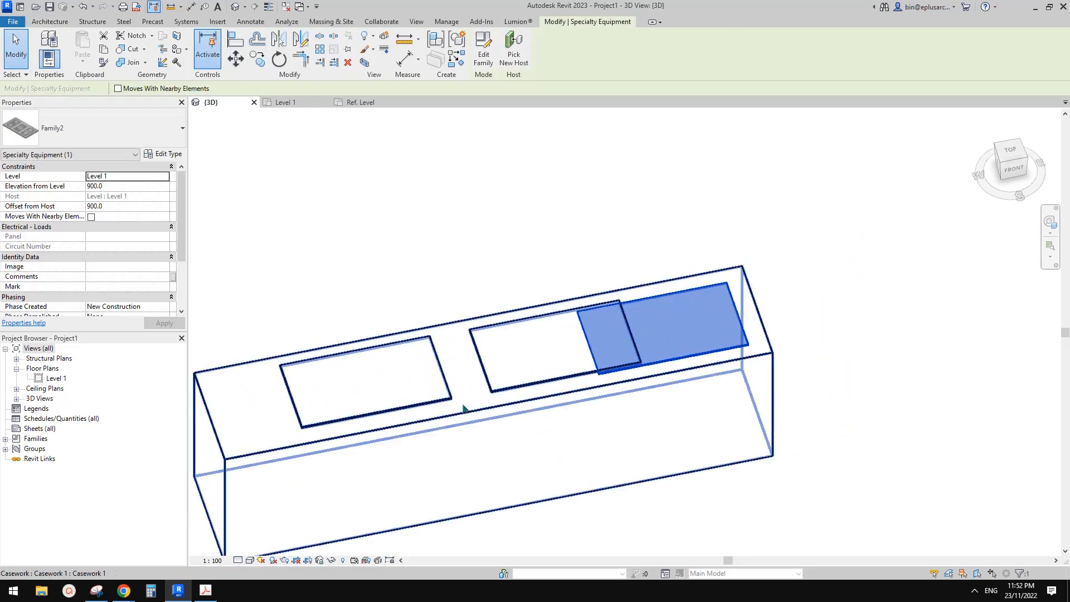
- Set the 3D view to Fine detail and move the standalone cooktop clear of the neighbouring nested one
left_click(239, 559)
left_click(247, 549)
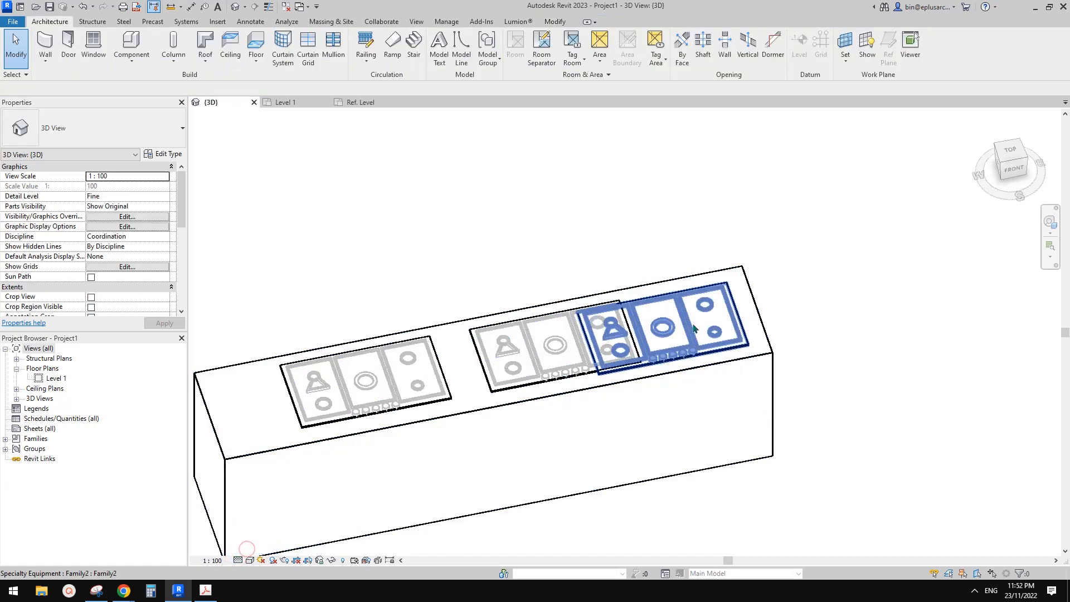
left_click(704, 353)
middle_click_drag(704, 354, 689, 329)
left_click_drag(689, 329, 739, 318)
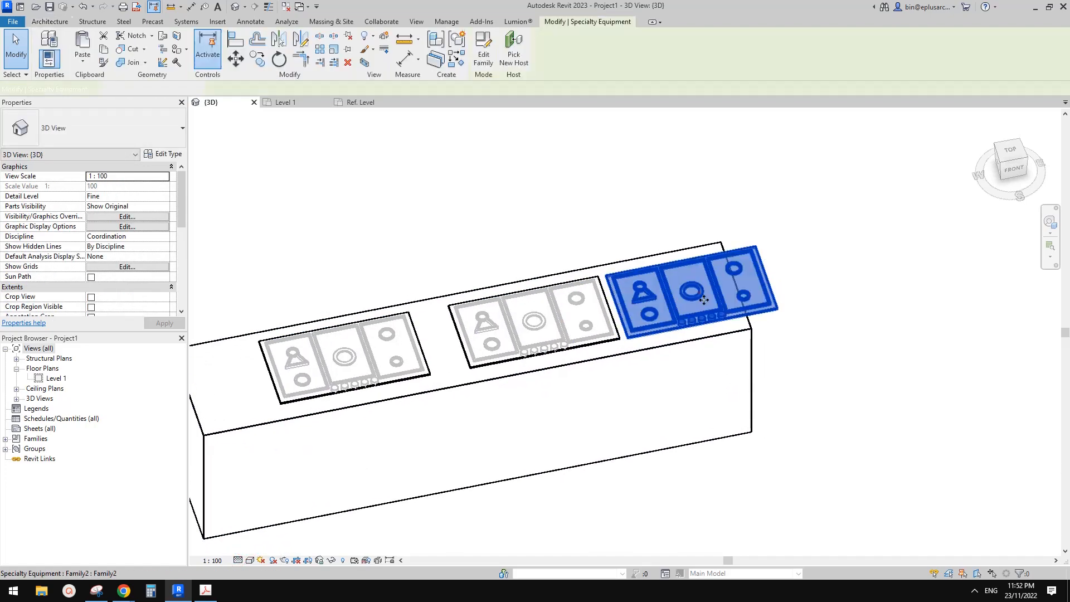
middle_click_drag(677, 373, 660, 370, "shift")
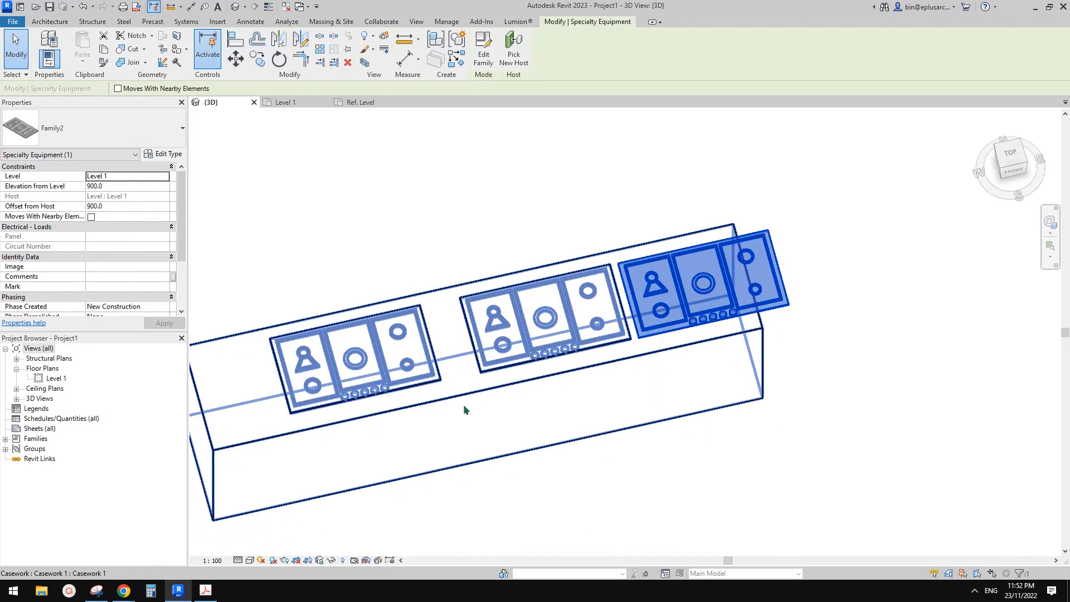
- Switch to Chrome to check the reference photo of the gas cooktop, and return to Revit
mouse_move(125, 593)
left_click(168, 554)
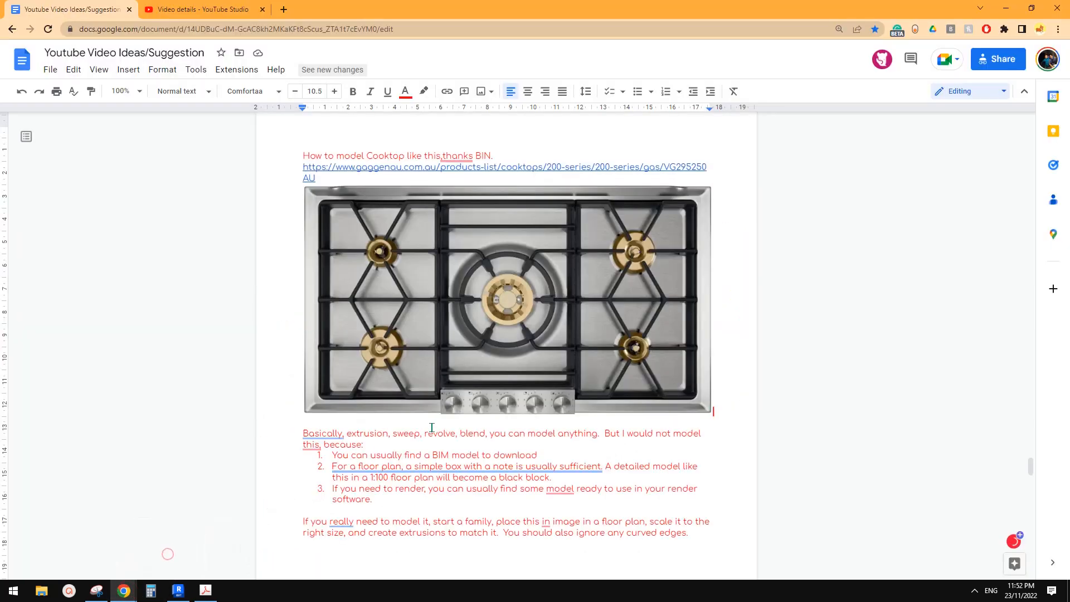
left_click(179, 590)
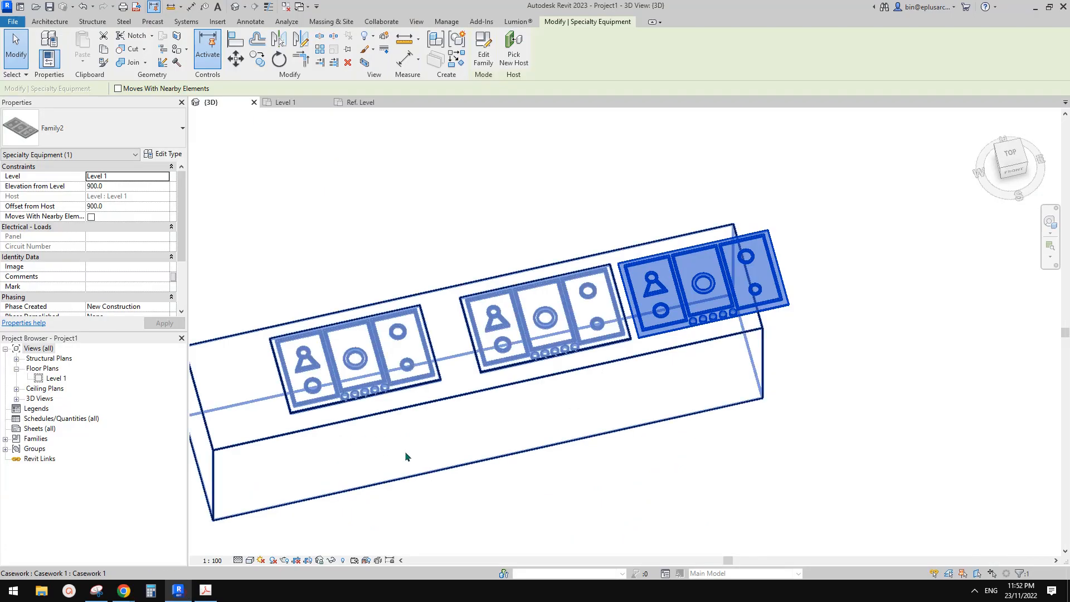
- Open the selected cooktop's family for editing and examine its geometry in the reference level plan
left_click(495, 53)
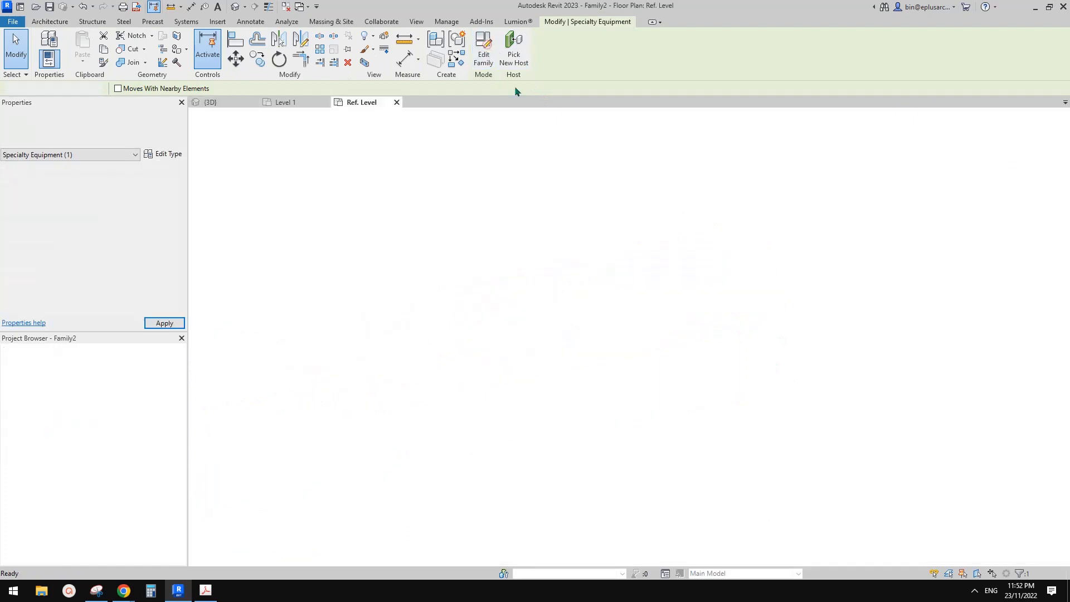
scroll(609, 302, "down", 2)
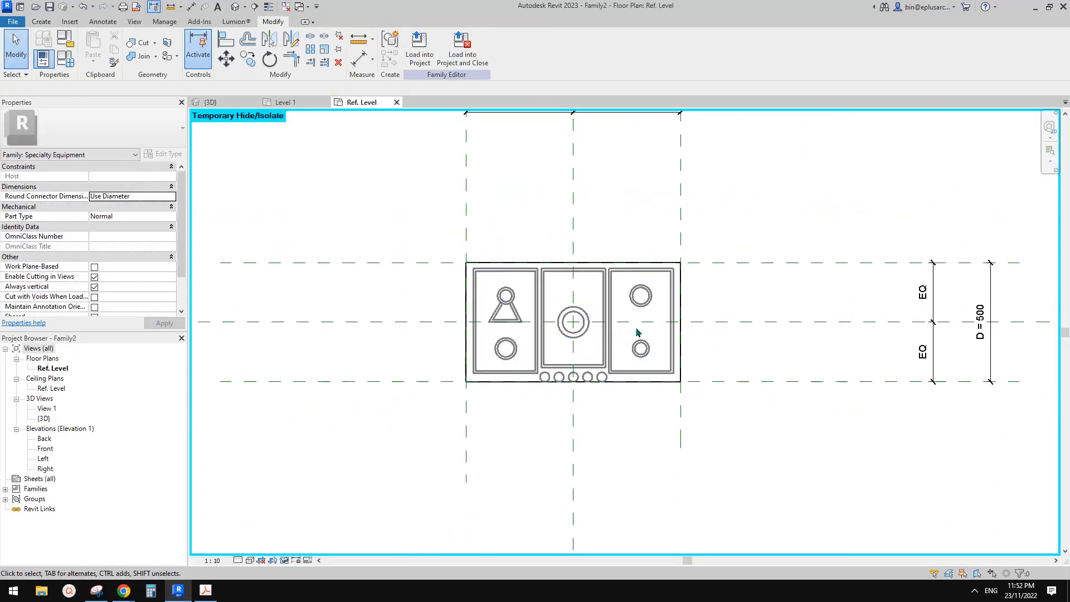
middle_click_drag(665, 336, 668, 342)
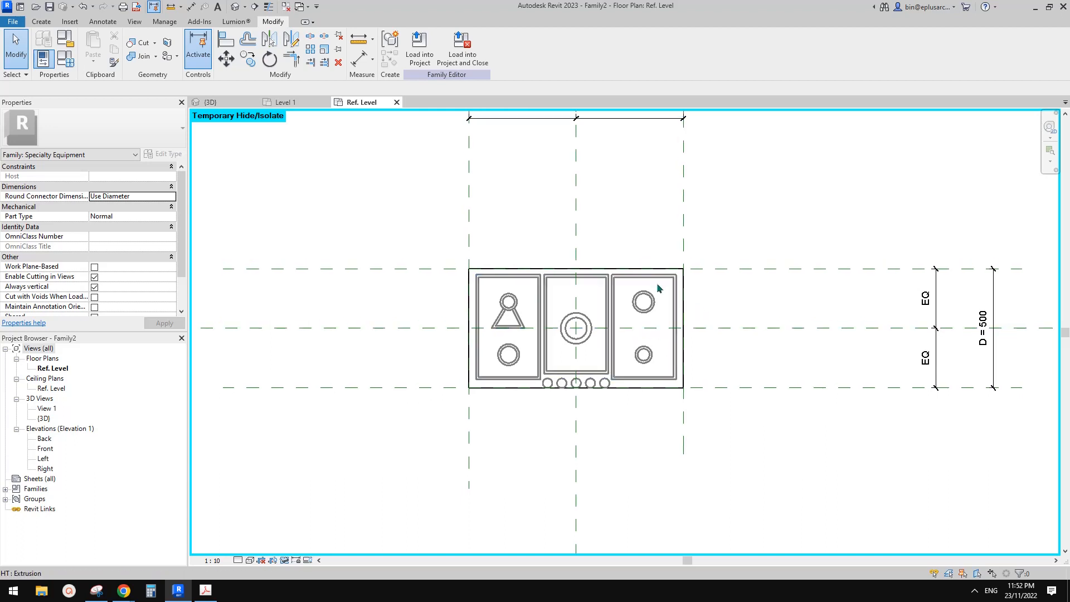
middle_click_drag(645, 269, 585, 342)
scroll(585, 340, "down", 1)
middle_click_drag(585, 331, 603, 297)
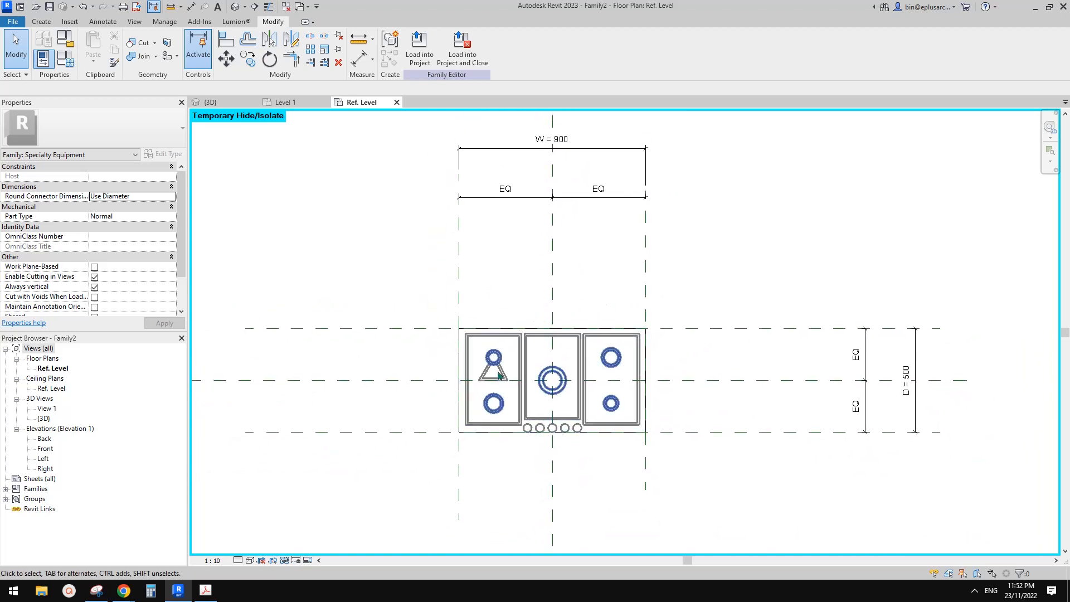
middle_click_drag(549, 365, 581, 305)
scroll(581, 304, "up", 2)
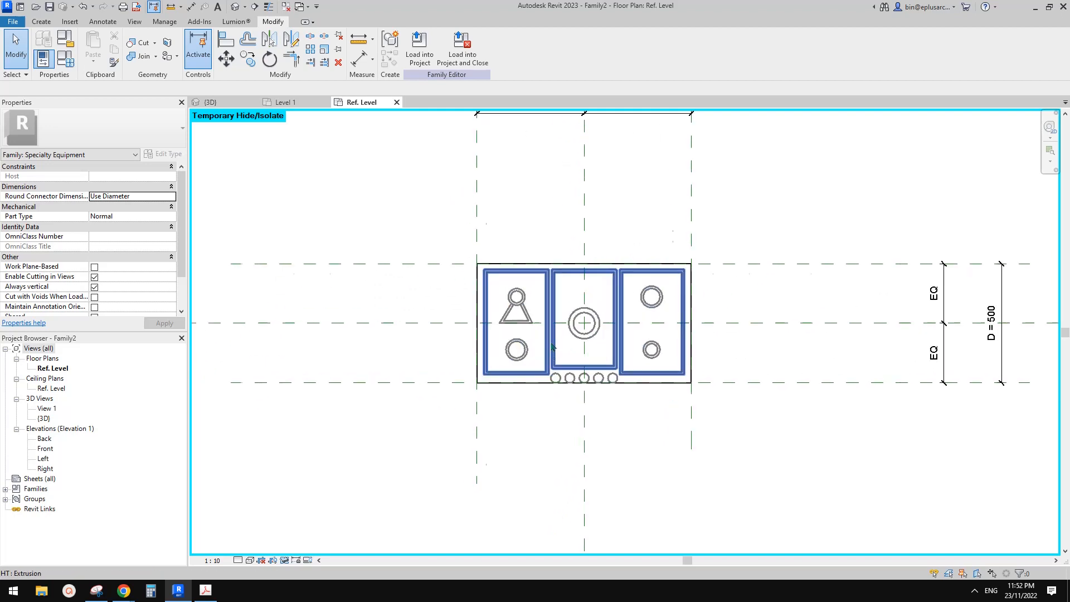
scroll(508, 319, "down", 1)
middle_click_drag(506, 303, 500, 338)
- Select the cooktop's base extrusion and the HT frame extrusion one after the other to inspect their properties
left_click(462, 316)
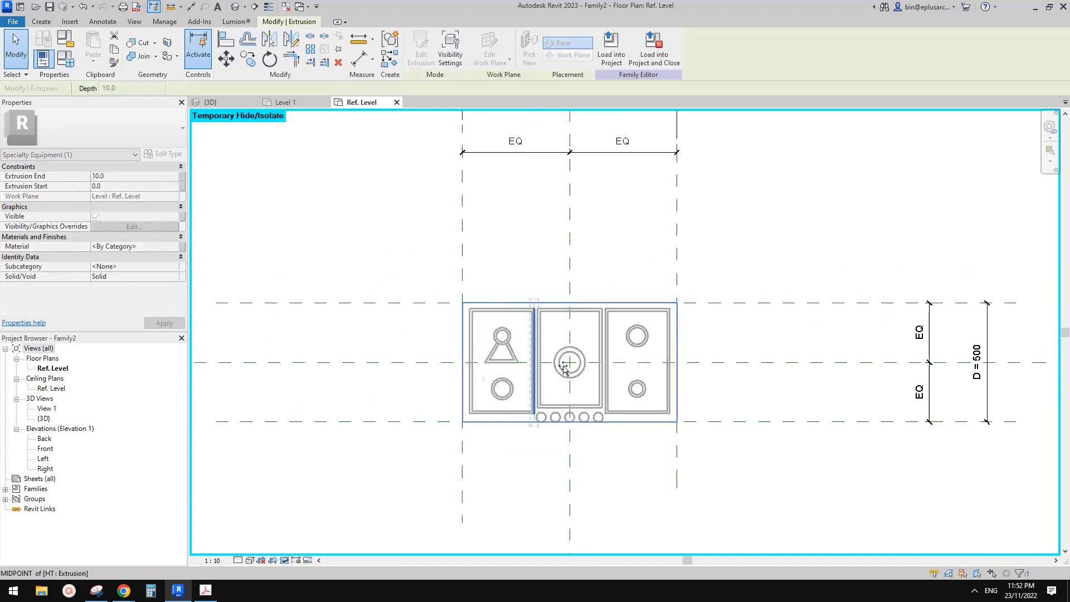
left_click_drag(564, 368, 520, 362)
key("Escape")
left_click(497, 310)
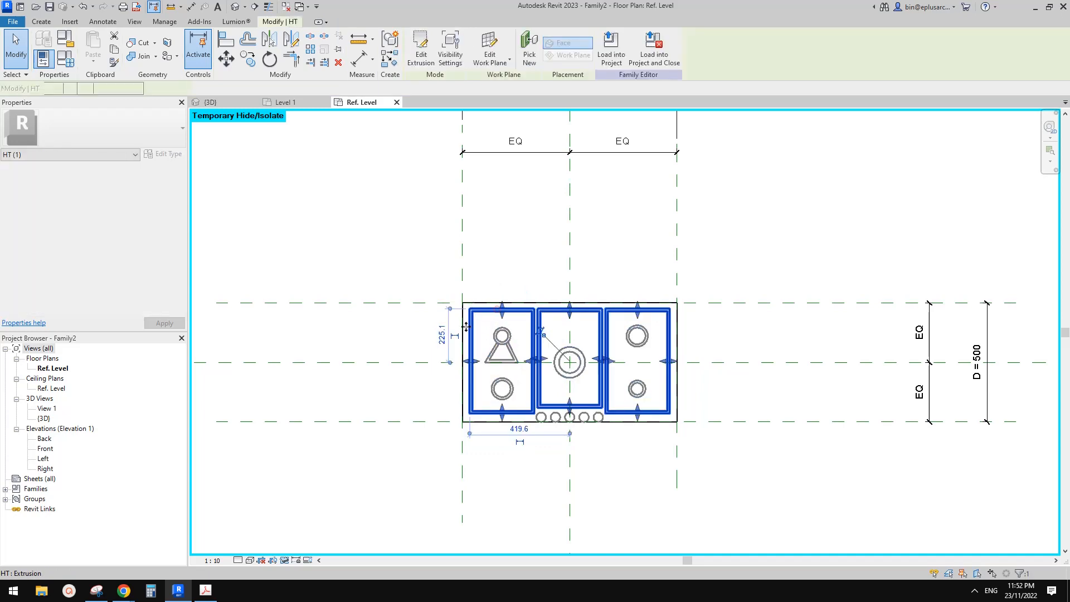
middle_click_drag(631, 313, 611, 296)
key("Escape")
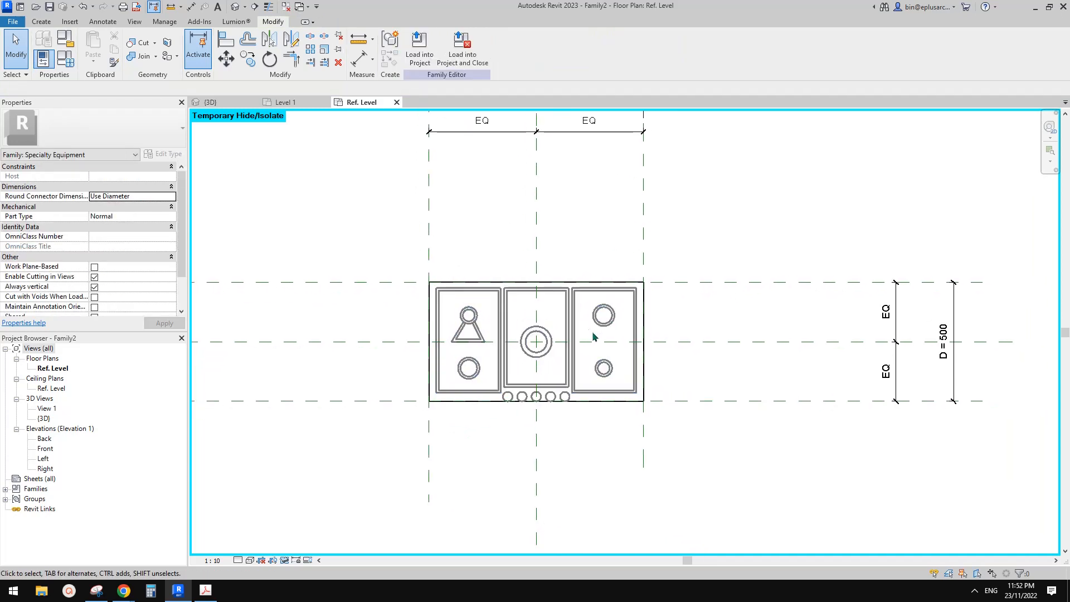
- Select all the cooktop extrusions together and examine their shared Visible property
middle_click_drag(621, 338, 640, 351)
left_click_drag(409, 264, 699, 429)
key("Escape")
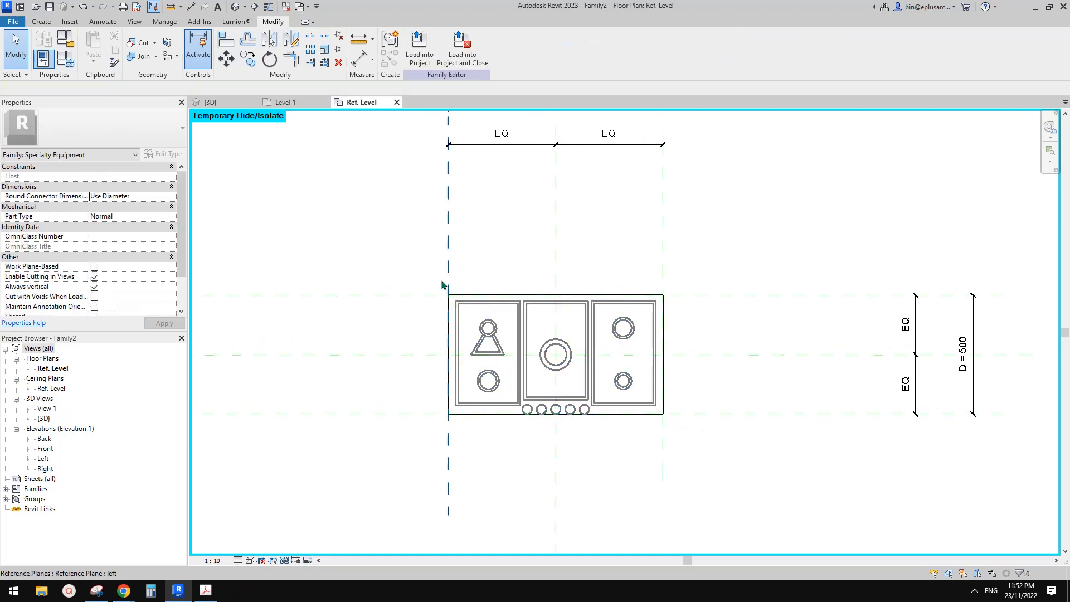
left_click_drag(426, 268, 691, 432)
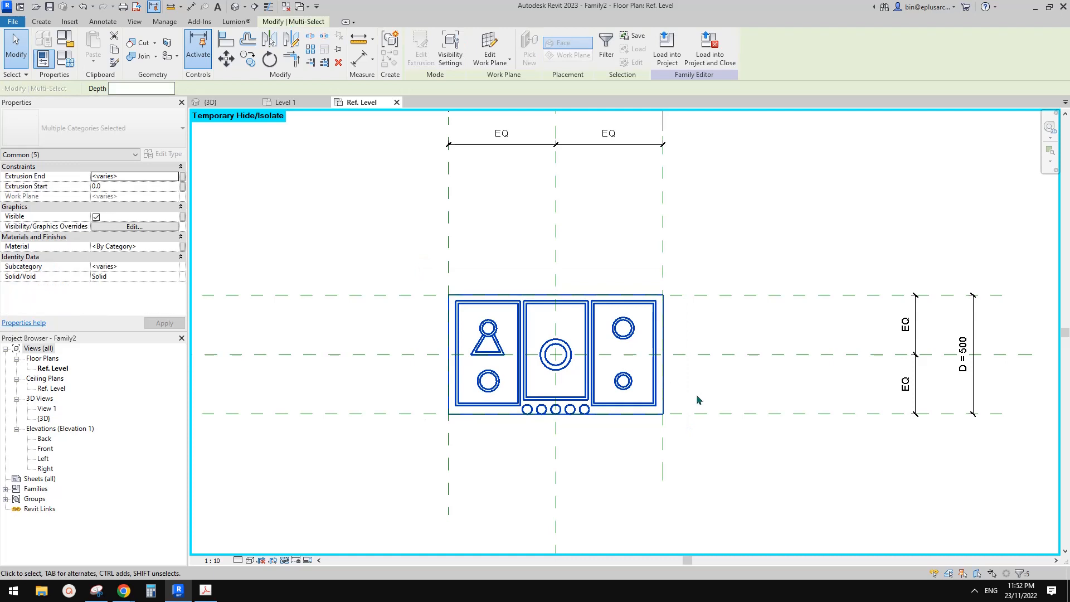
middle_click_drag(578, 364, 573, 363)
key("Escape")
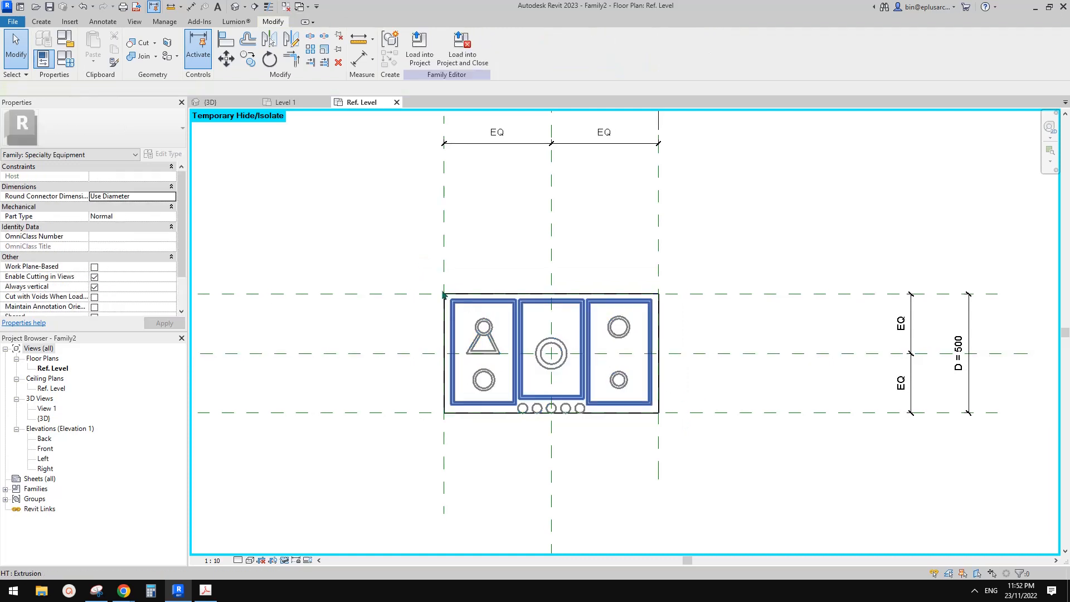
left_click_drag(419, 264, 695, 433)
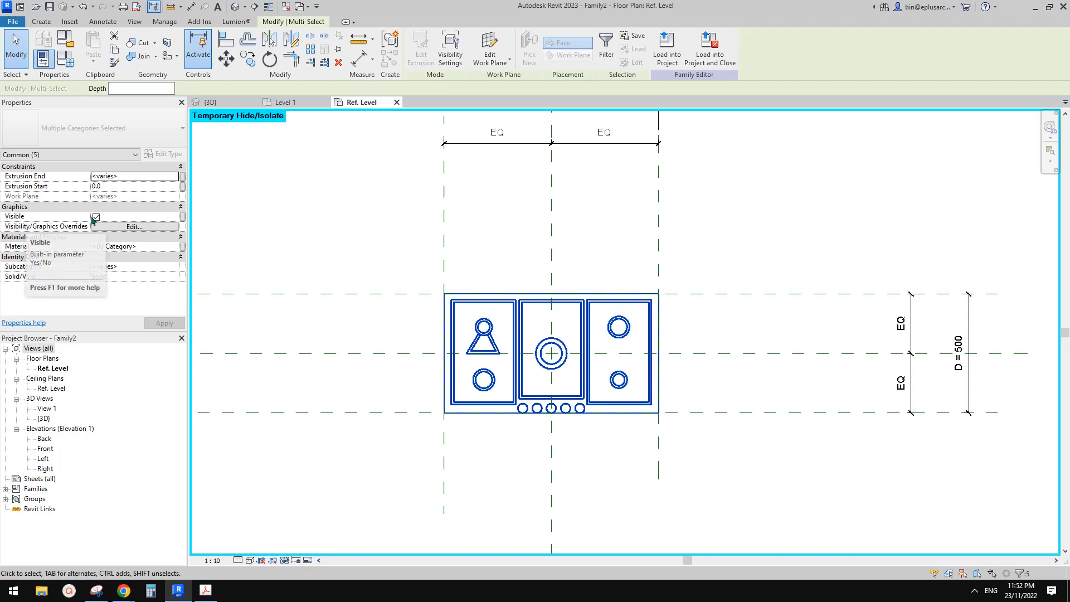
middle_click_drag(596, 265, 602, 249)
left_click(602, 250)
scroll(599, 296, "down", 1)
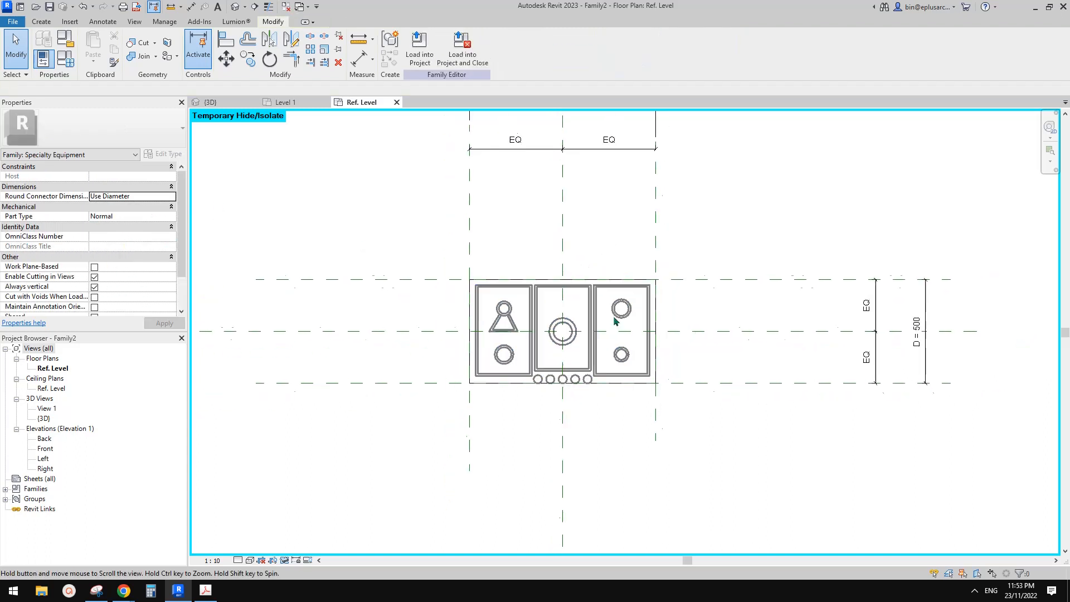
middle_click_drag(615, 318, 650, 355)
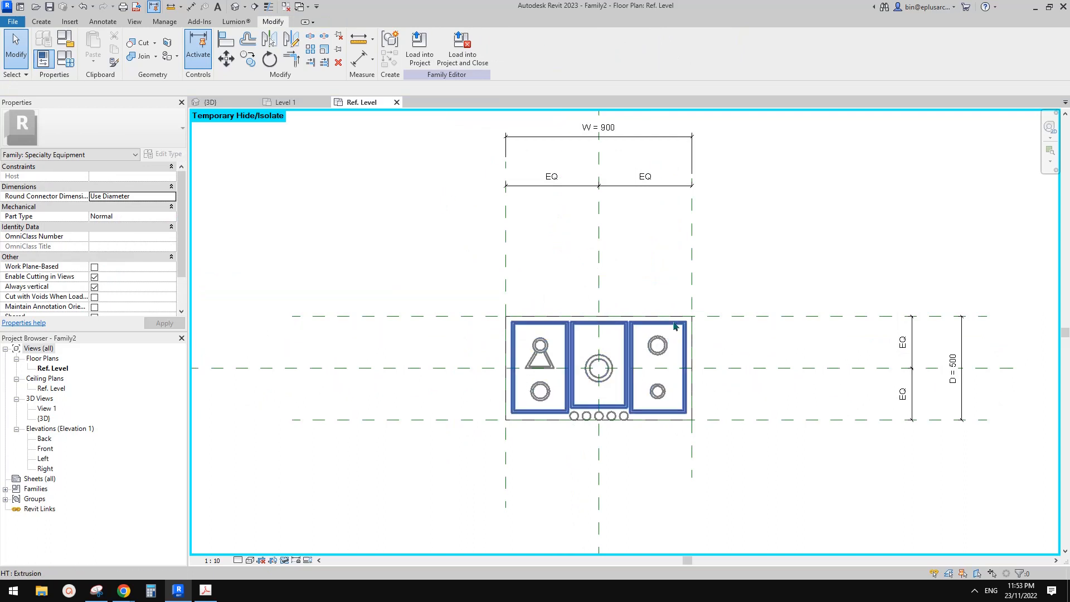
- Copy the left edge reference plane about 140 mm inward and the right edge reference plane inward over the burners
left_click(506, 267)
key("c")
key("o")
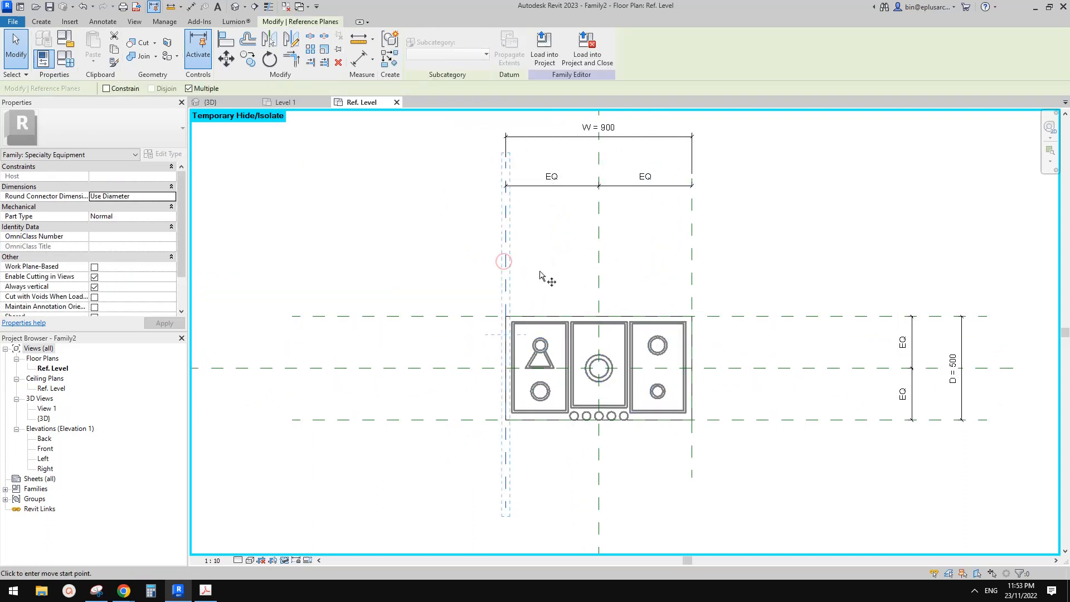
left_click(540, 271)
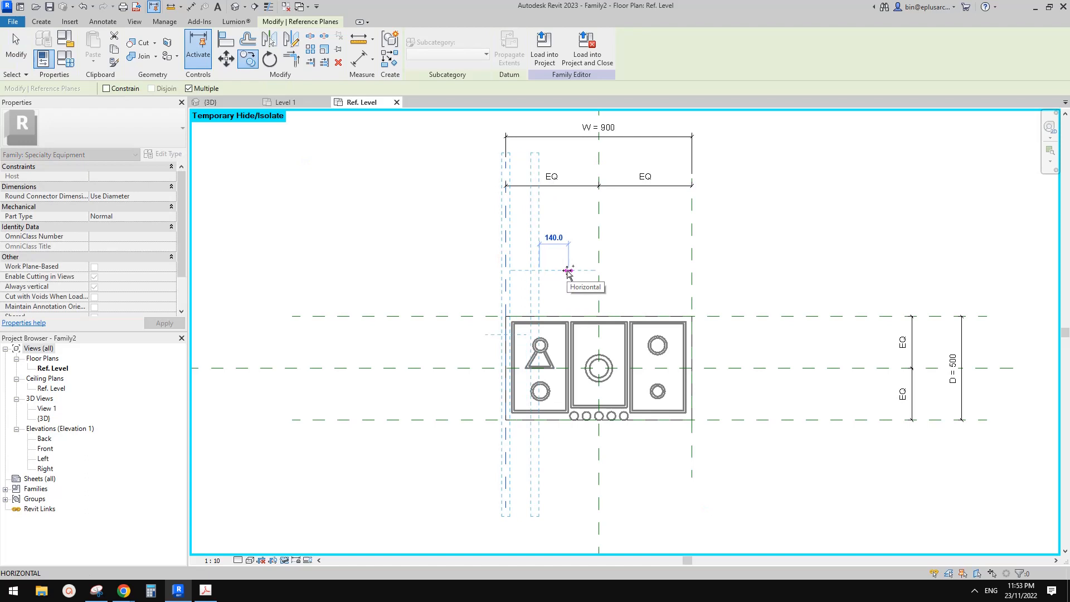
key("Escape")
key("Escape")
left_click(693, 278)
key("c")
key("o")
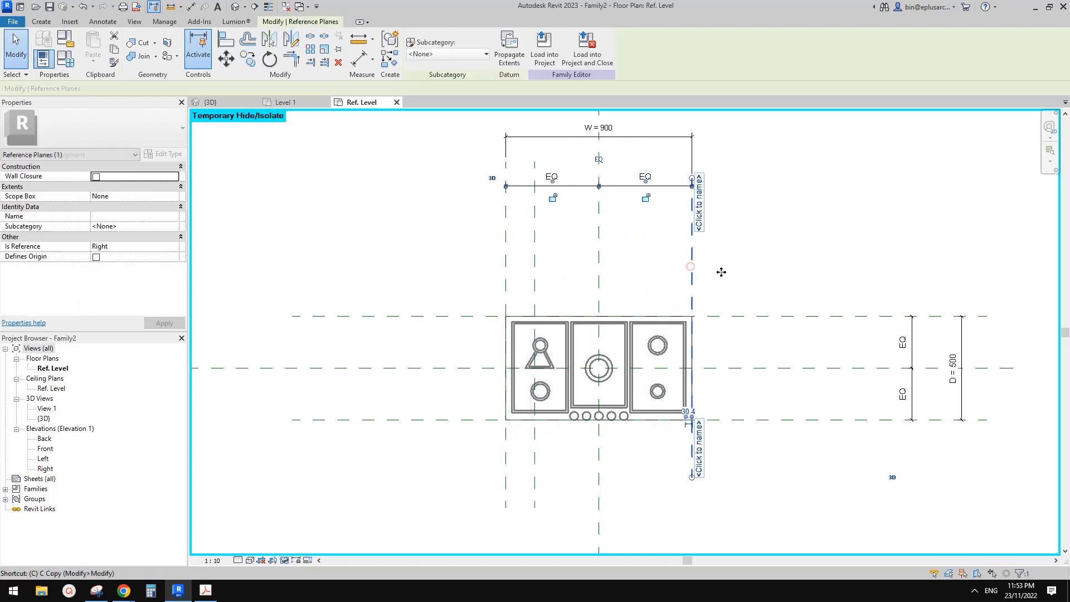
left_click(772, 268)
left_click(739, 268)
key("Escape")
- Dimension both copied reference planes from the centre plane with one aligned dimension string below the EQ dimension
left_click_drag(552, 257, 516, 266)
middle_click_drag(560, 268, 565, 284)
key("d")
key("i")
left_click(540, 279)
left_click(604, 279)
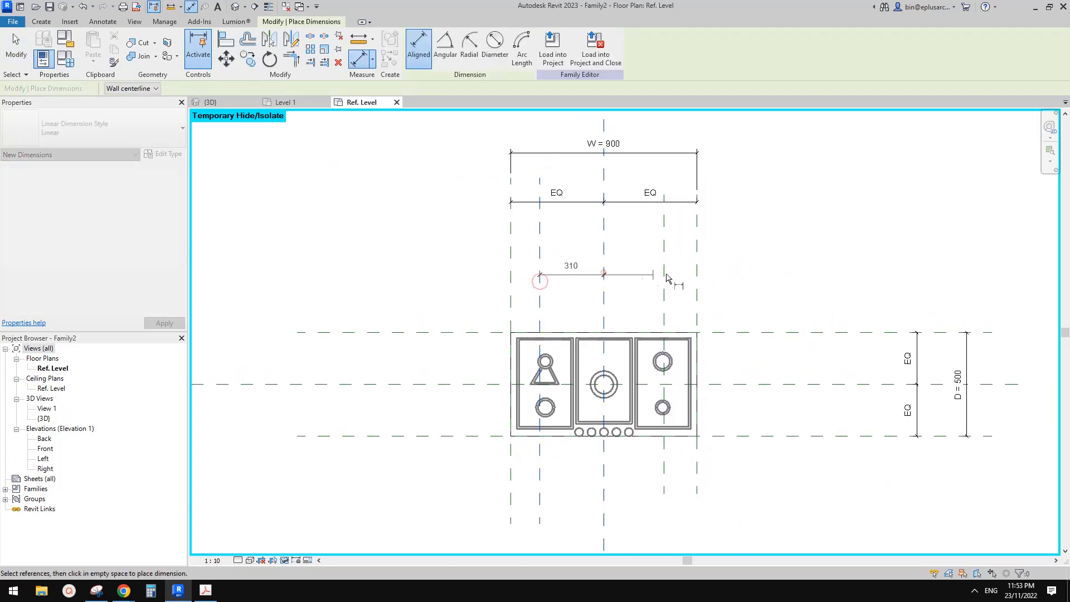
left_click(664, 276)
left_click(593, 224)
key("Escape")
key("Escape")
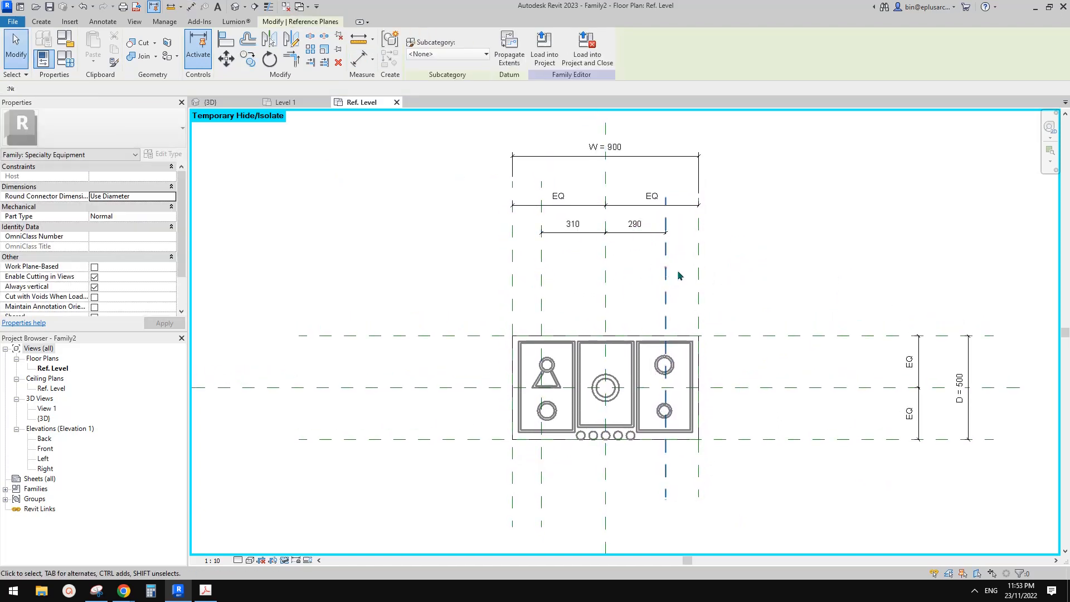
left_click(665, 253)
middle_click_drag(657, 276, 663, 289)
key("d")
key("i")
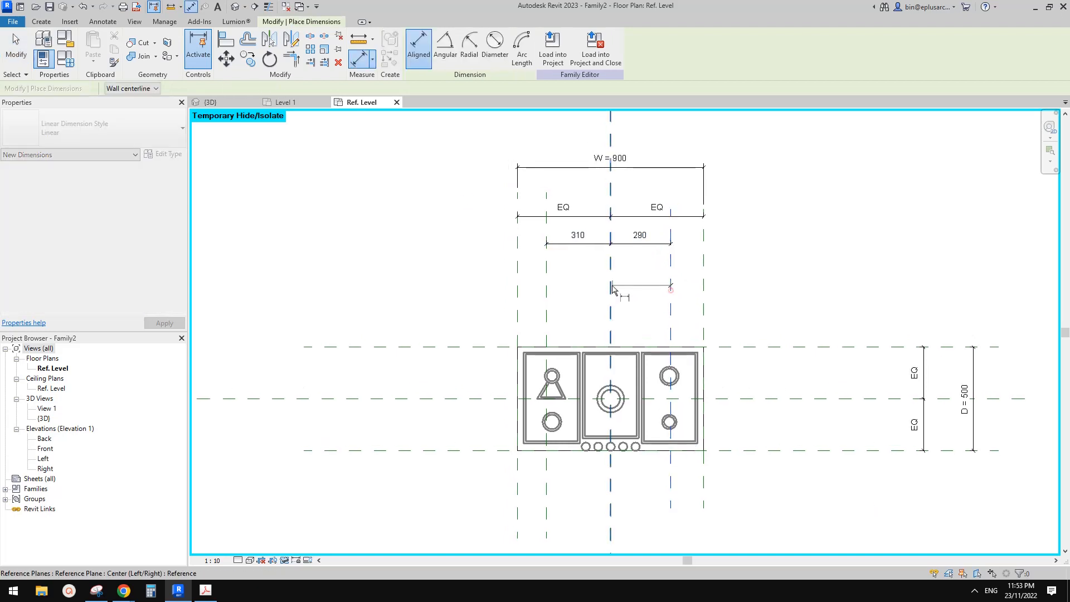
left_click(670, 284)
left_click(611, 283)
left_click(547, 284)
key("Escape")
key("Escape")
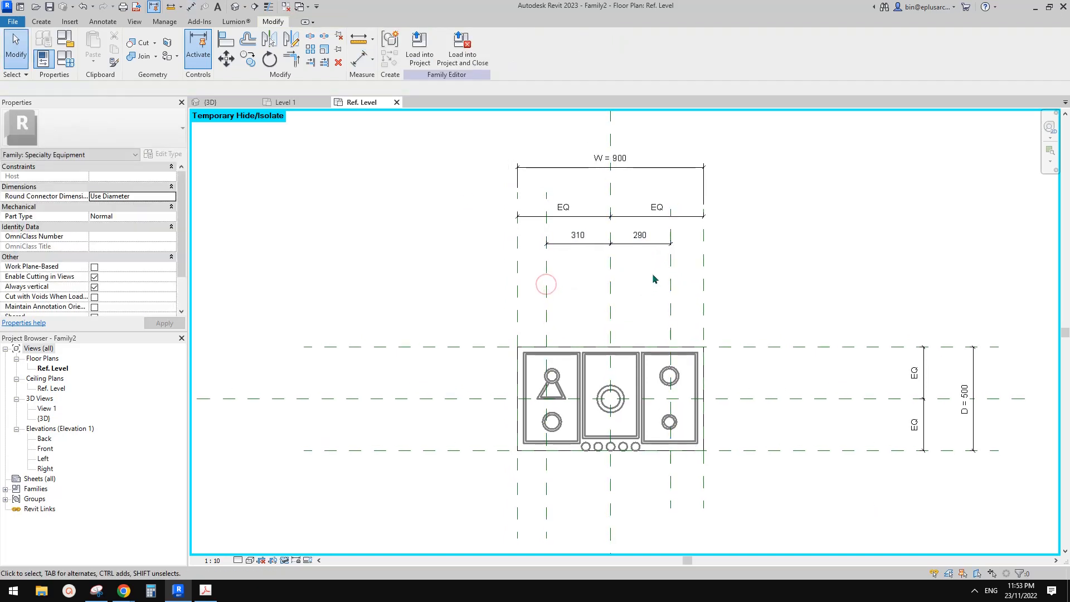
- Delete the two copied reference planes together with their dimensions
middle_click_drag(655, 279, 655, 281)
left_click_drag(692, 268, 651, 236)
key("Delete")
left_click(574, 258)
middle_click_drag(679, 271, 681, 271)
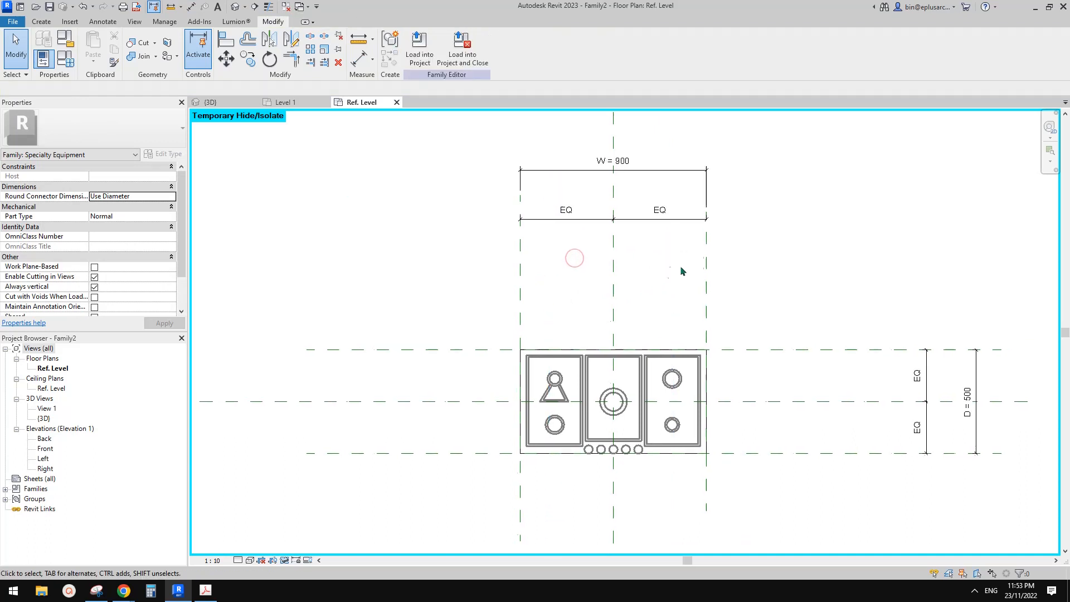
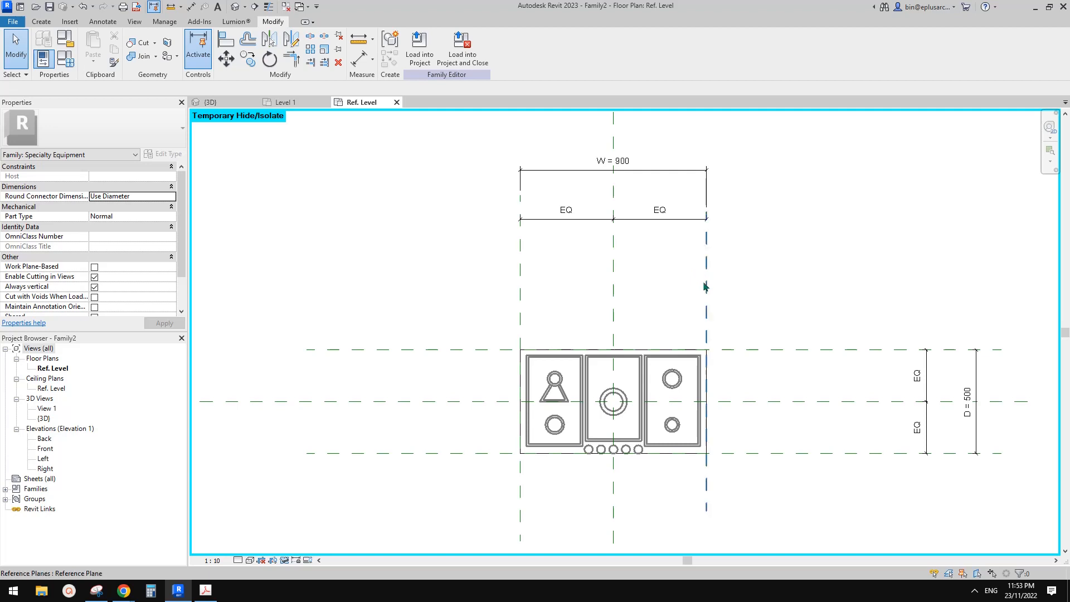
- Flex the cooktop by moving its left reference plane outward to a width of about 1359 mm, and undo the move
middle_click_drag(706, 287, 700, 285)
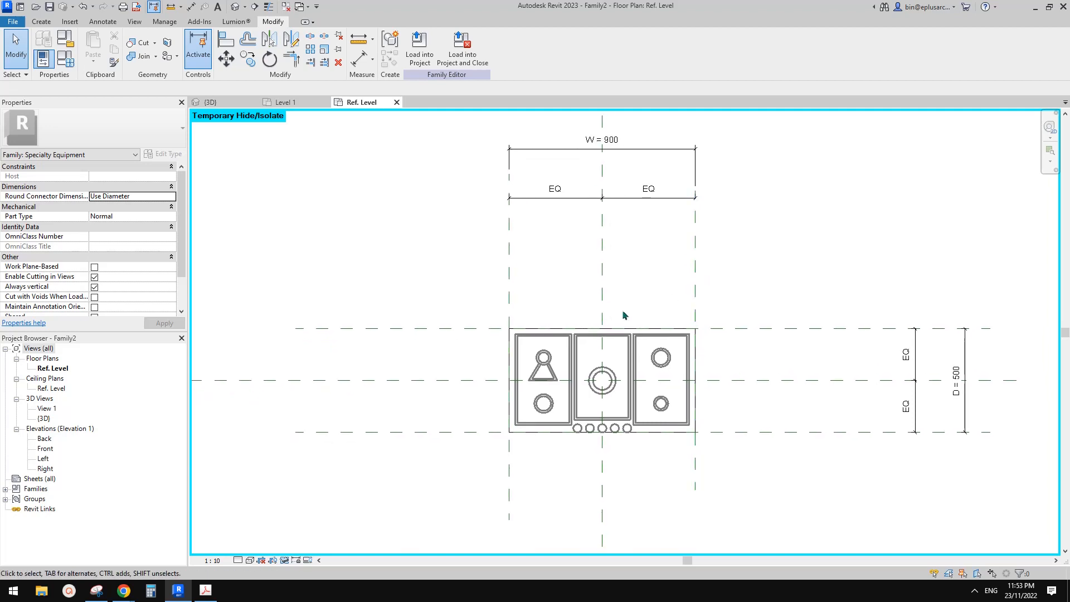
left_click(509, 284)
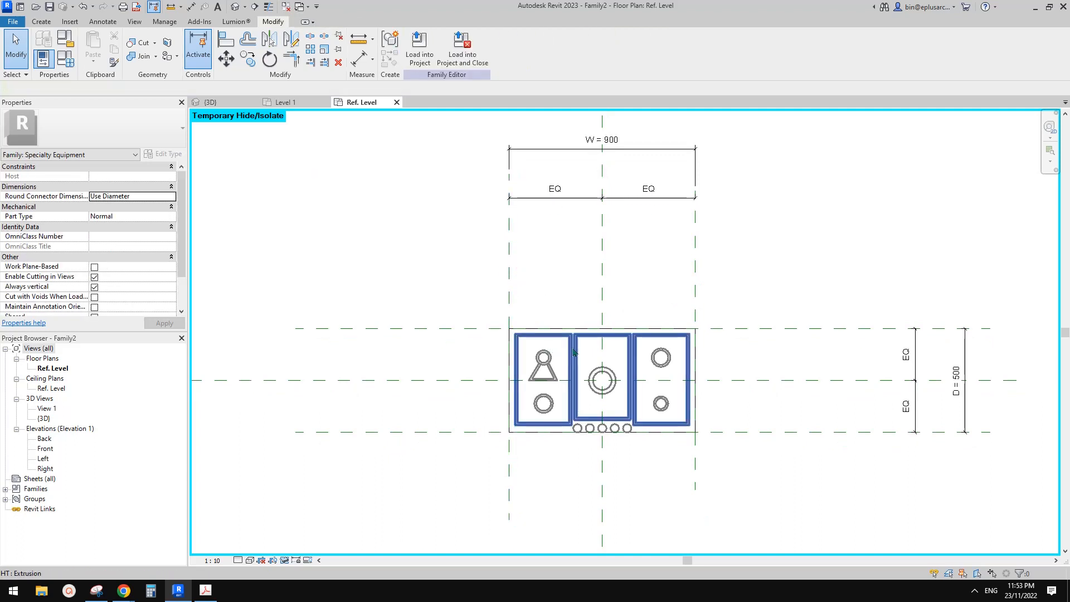
left_click(527, 332)
left_click(546, 309)
left_click_drag(508, 292, 474, 289)
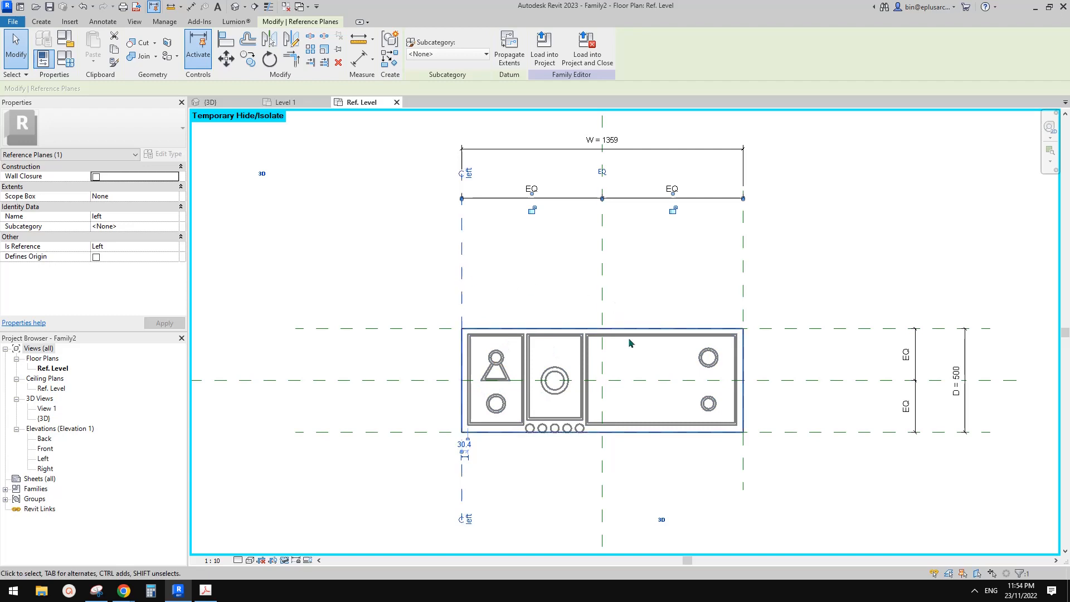
key("ctrl+z")
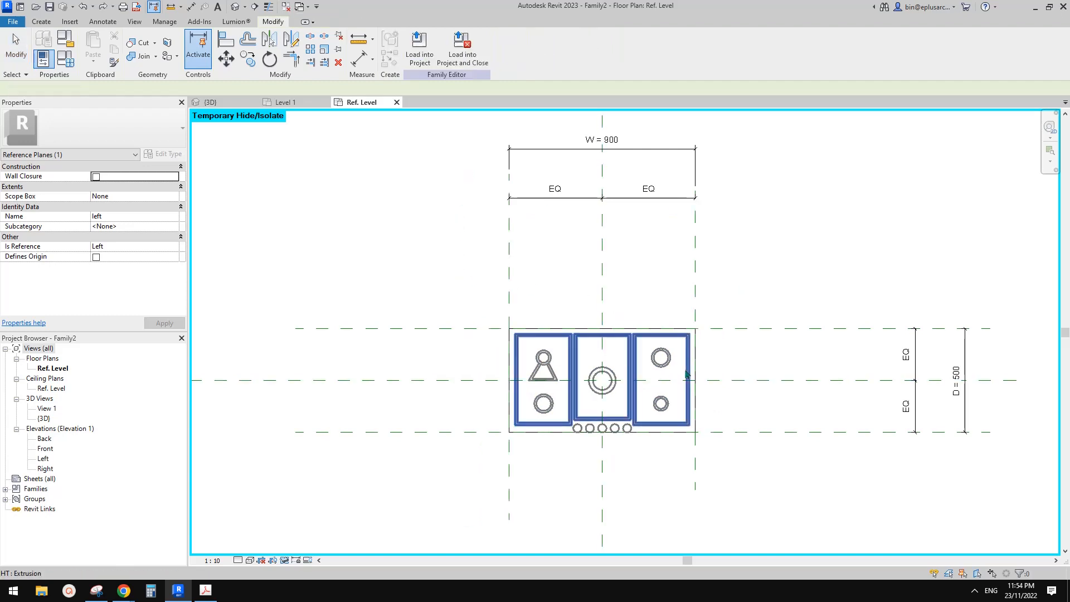
middle_click_drag(640, 348, 657, 396)
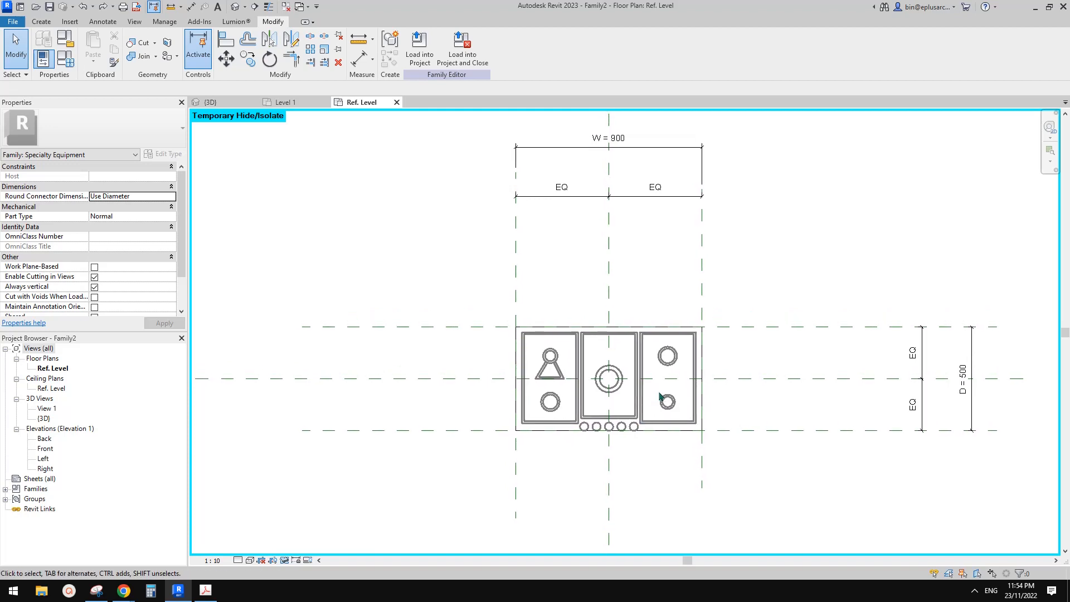
middle_click_drag(659, 395, 680, 386)
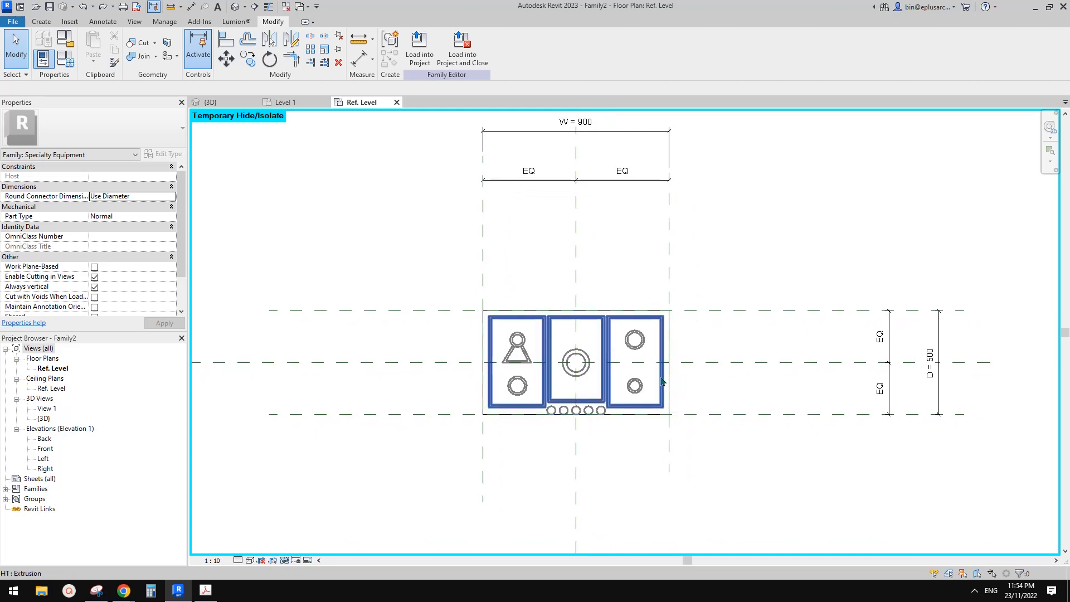
left_click_drag(430, 269, 687, 440)
left_click(460, 283)
middle_click_drag(677, 252, 609, 281)
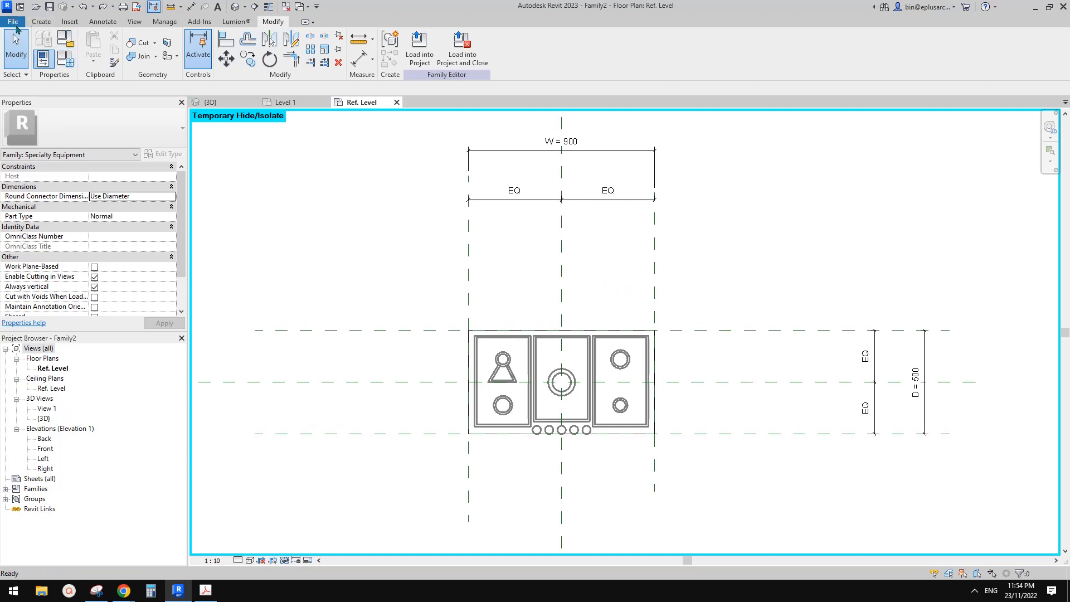
left_click(13, 23)
left_click(300, 139)
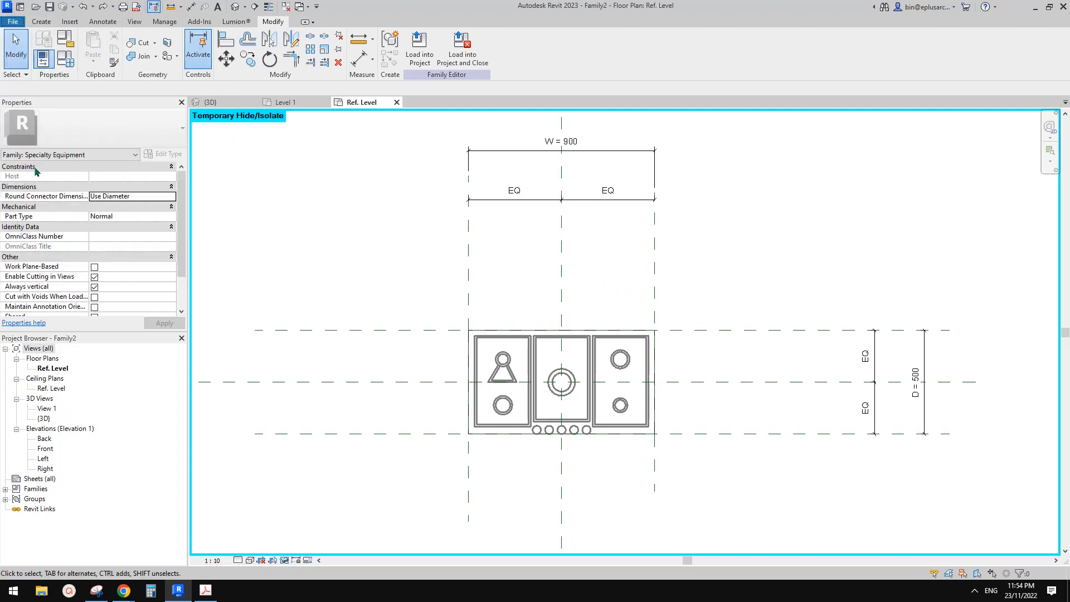
left_click(13, 23)
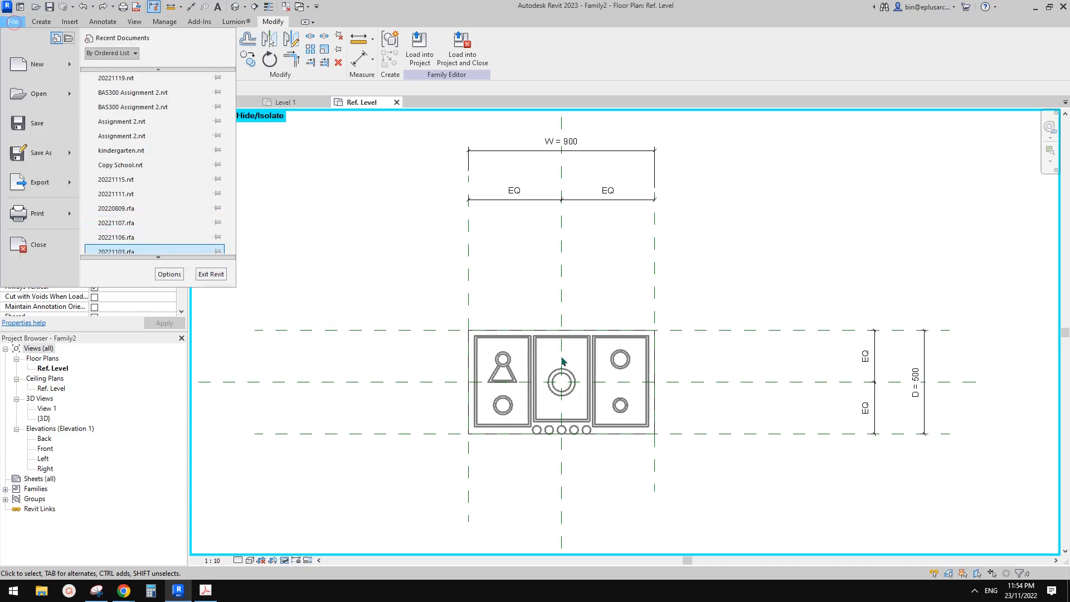
left_click(546, 327)
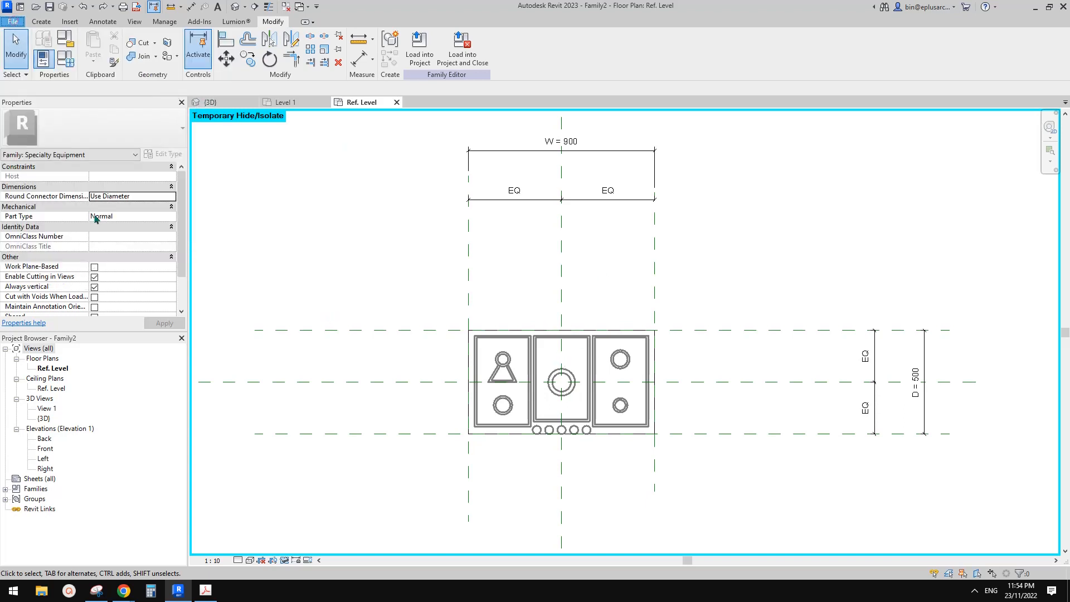
- Save the cooktop family to the Desktop as 900.rfa
left_click(12, 21)
left_click(58, 154)
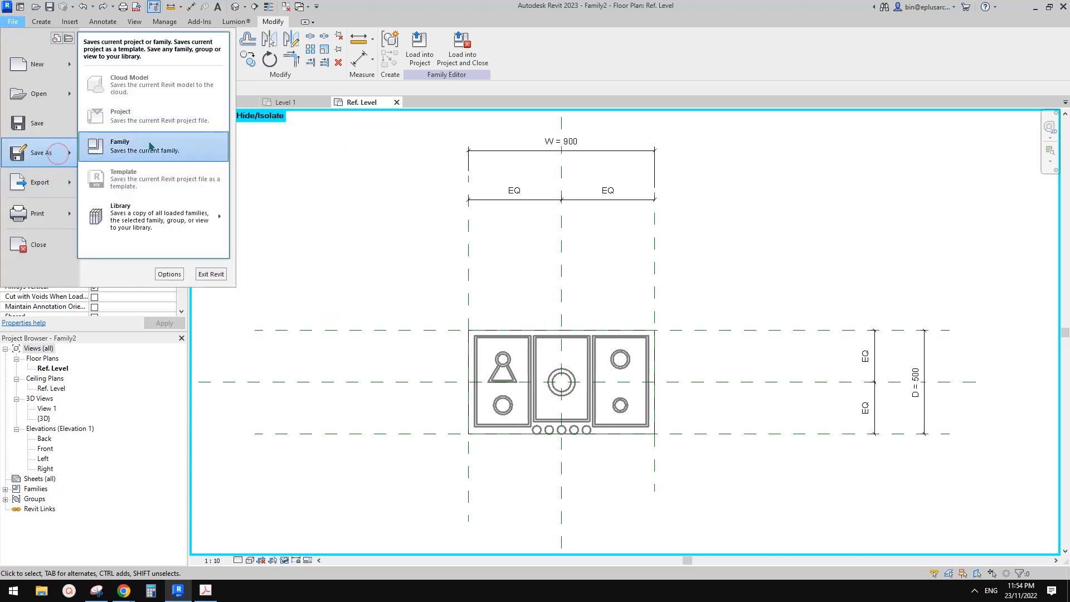
left_click(150, 146)
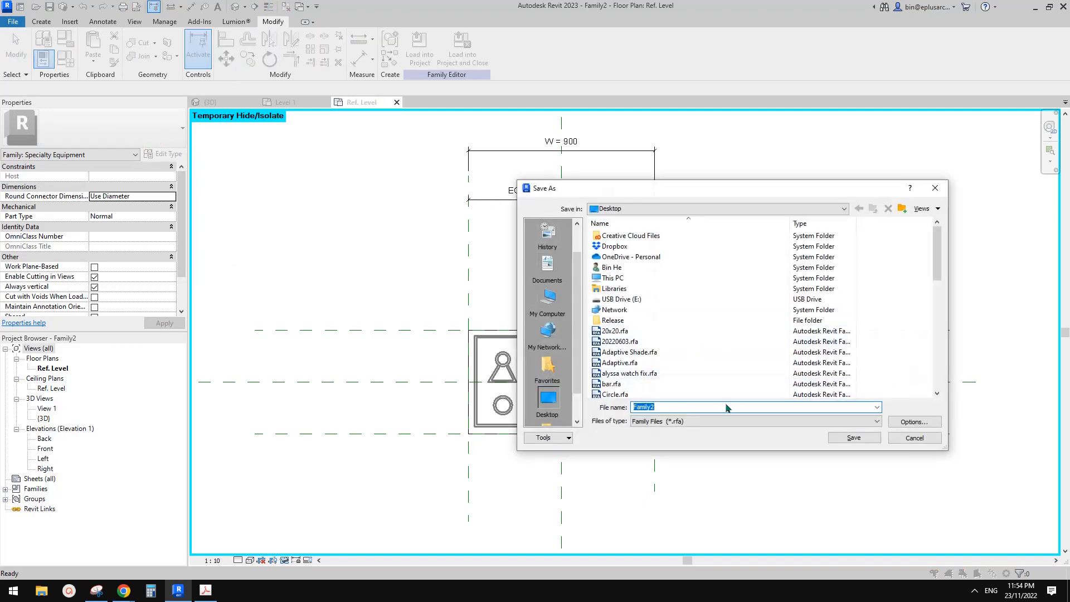
key("Return")
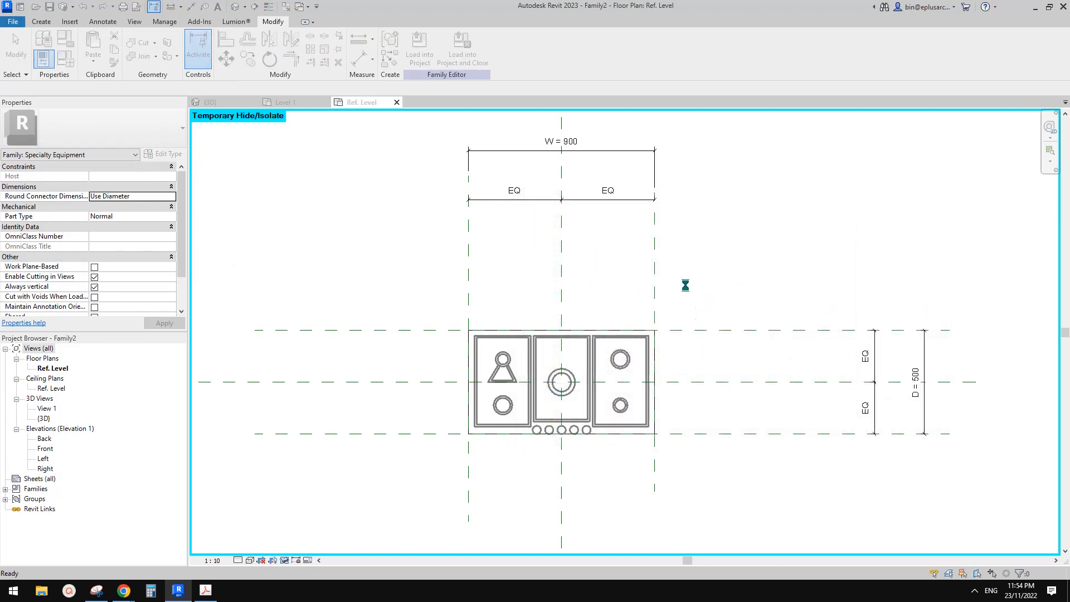
- Reduce the cooktop width to 600 by moving its right reference plane 150 mm inward, deleting the extrusions that cannot be made
scroll(562, 385, "up", 2)
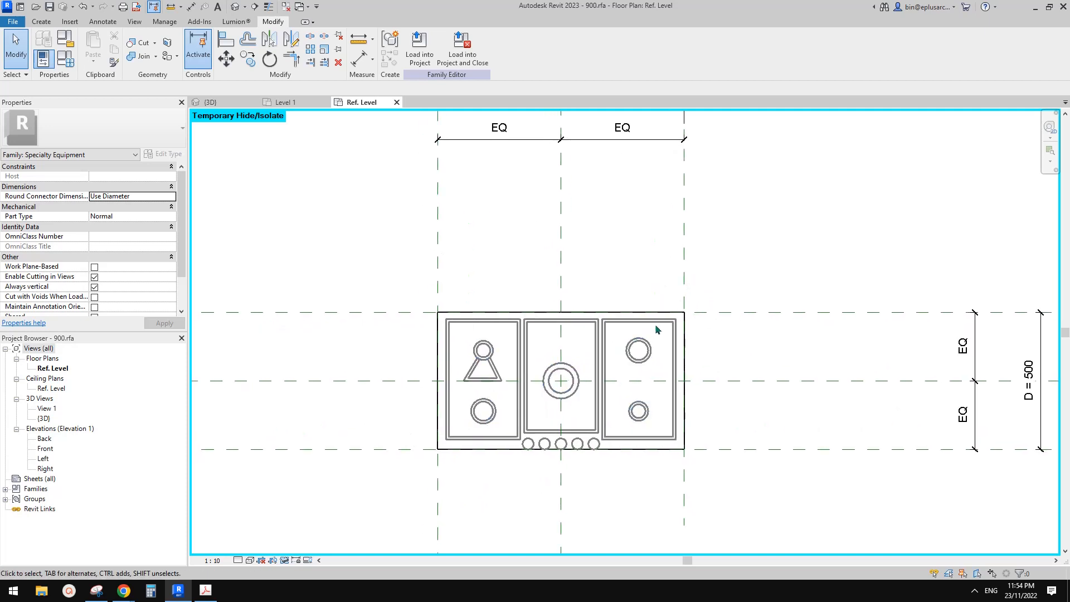
left_click(684, 285)
middle_click_drag(635, 256, 633, 313)
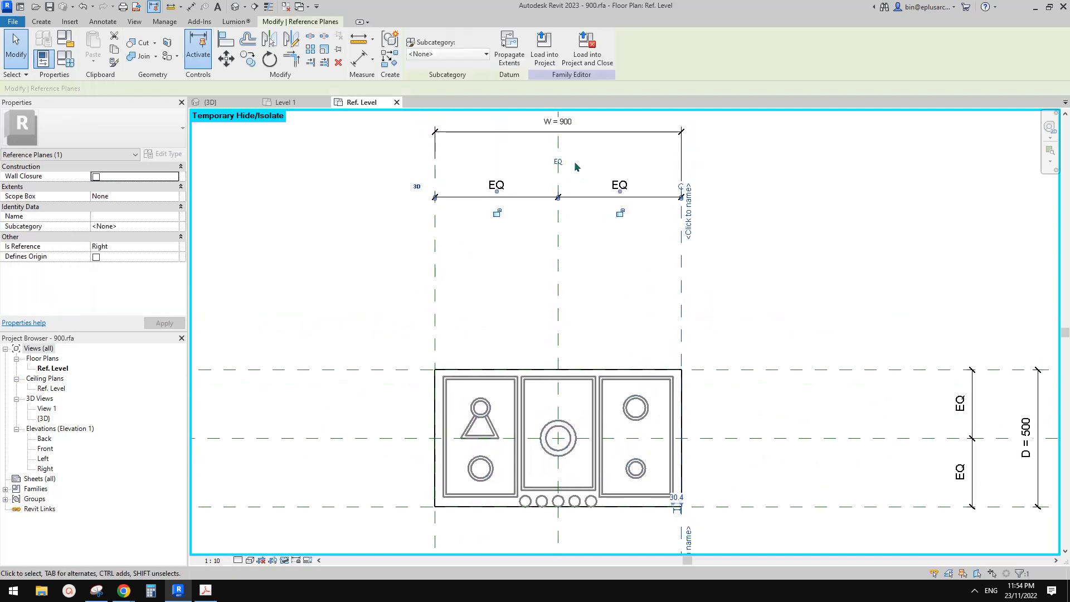
left_click(575, 133)
middle_click_drag(606, 236, 608, 271)
key("Escape")
left_click(684, 283)
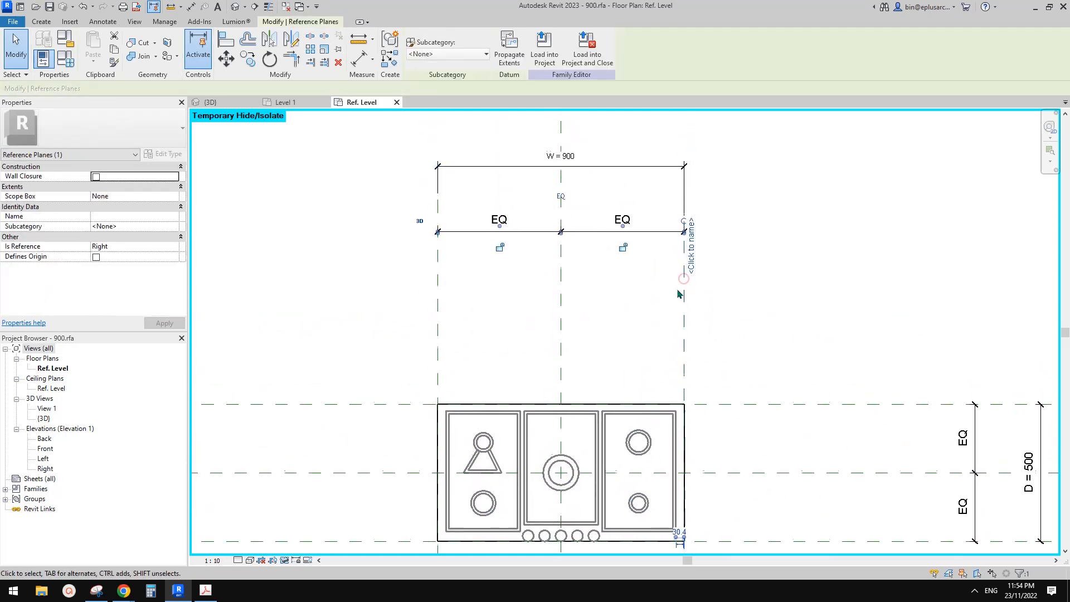
key("m")
key("v")
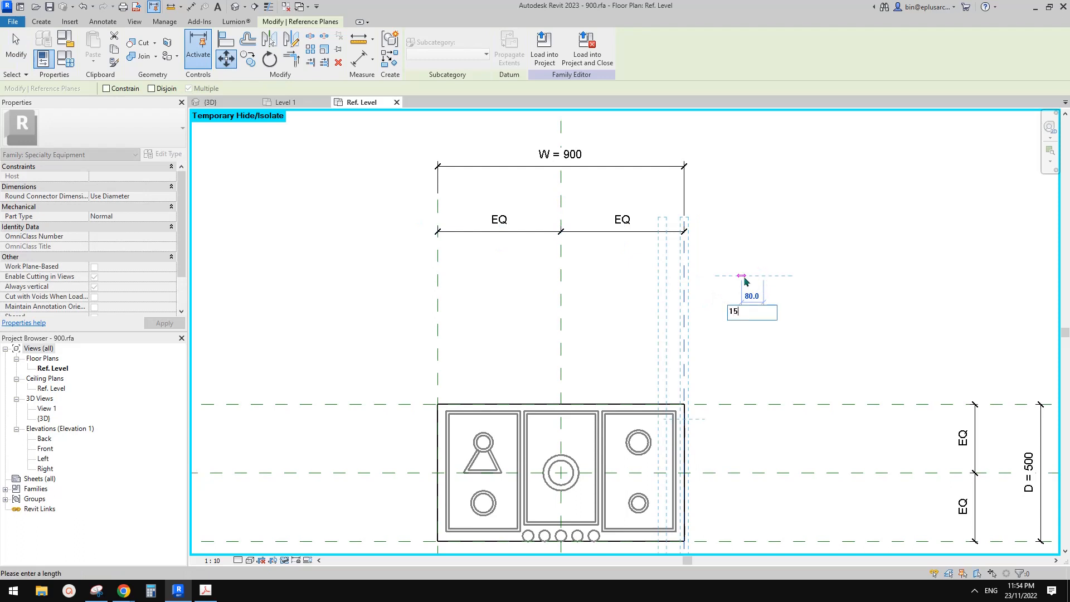
type("150")
key("Return")
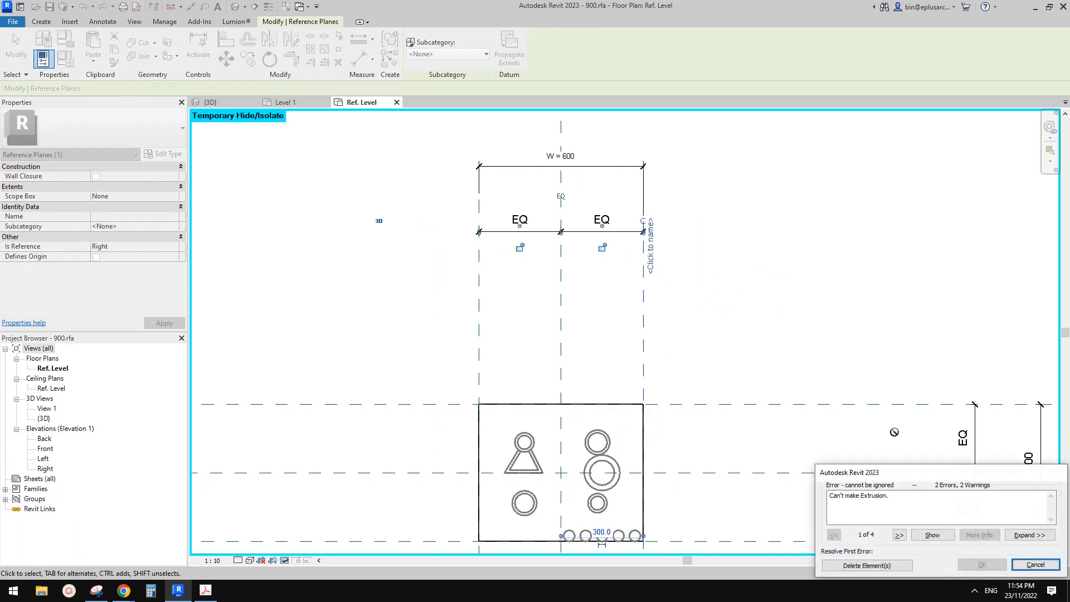
left_click(891, 564)
- Move the row of five control knobs left so the middle knob sits on the centre reference plane
middle_click_drag(683, 446, 704, 341)
left_click(704, 341)
scroll(592, 420, "up", 1)
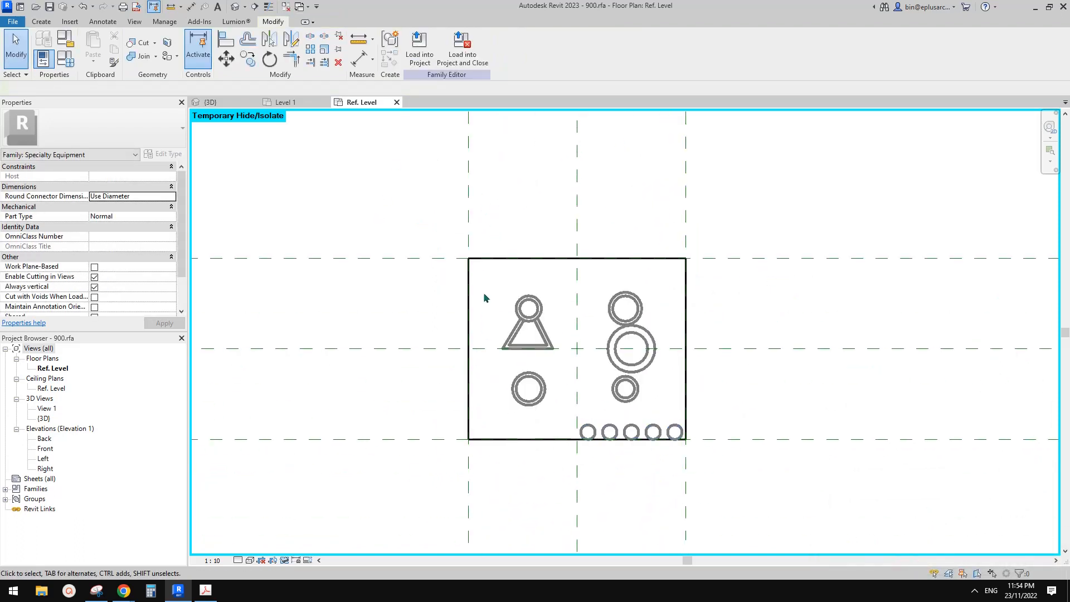
scroll(530, 333, "up", 2)
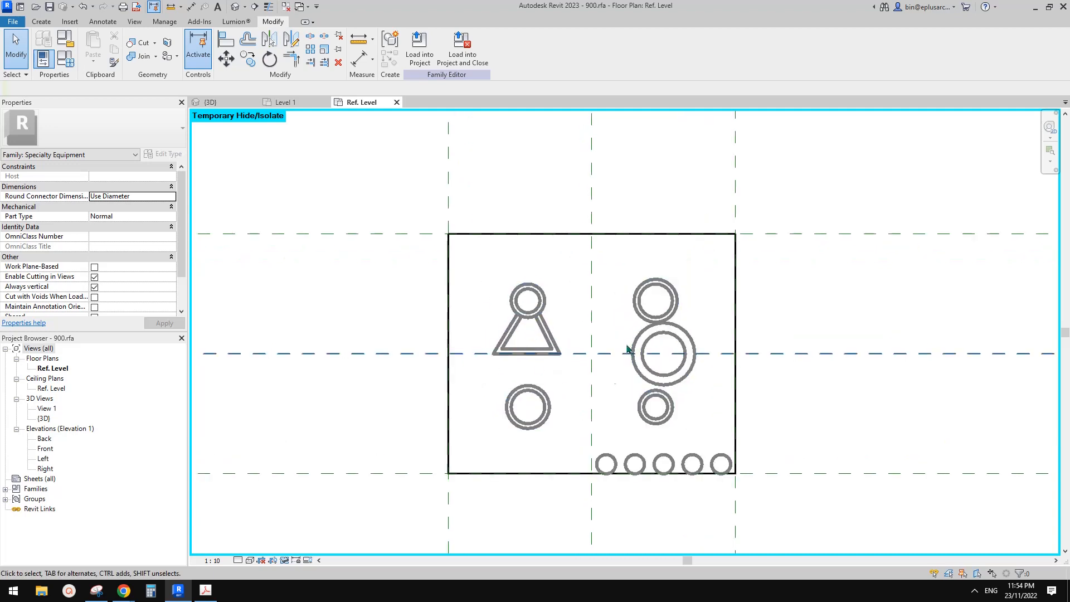
left_click_drag(583, 455, 569, 447)
key("Escape")
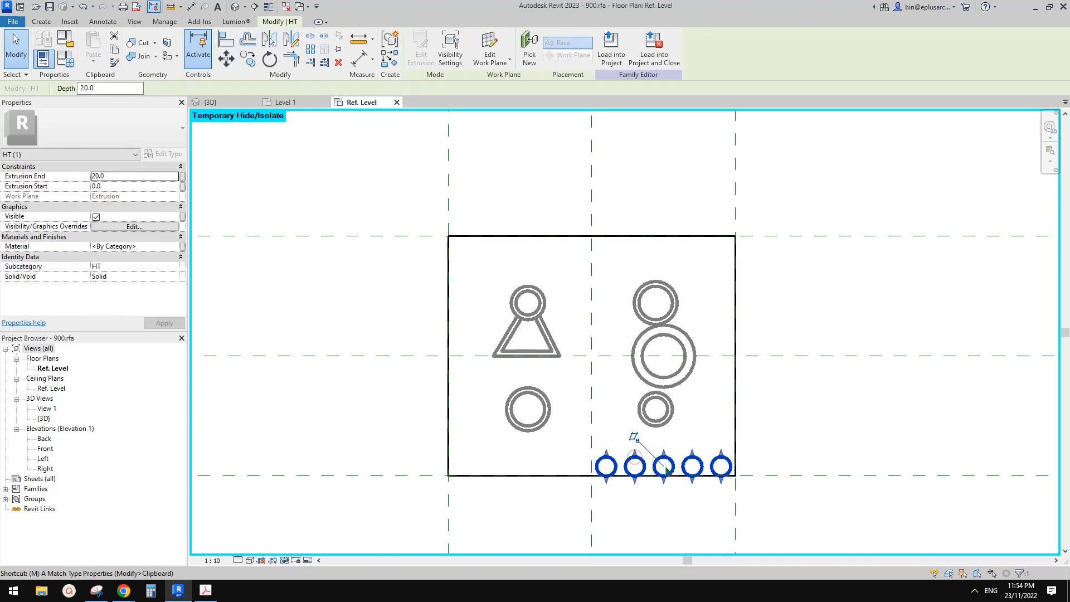
key("m")
key("v")
left_click(665, 470)
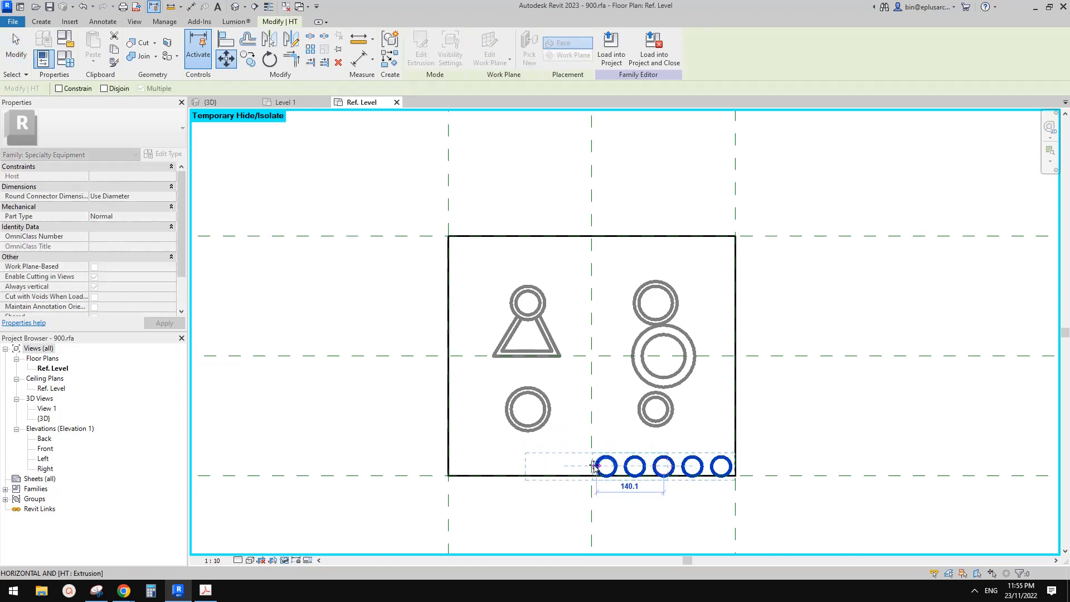
left_click(593, 469)
middle_click_drag(649, 410, 645, 425)
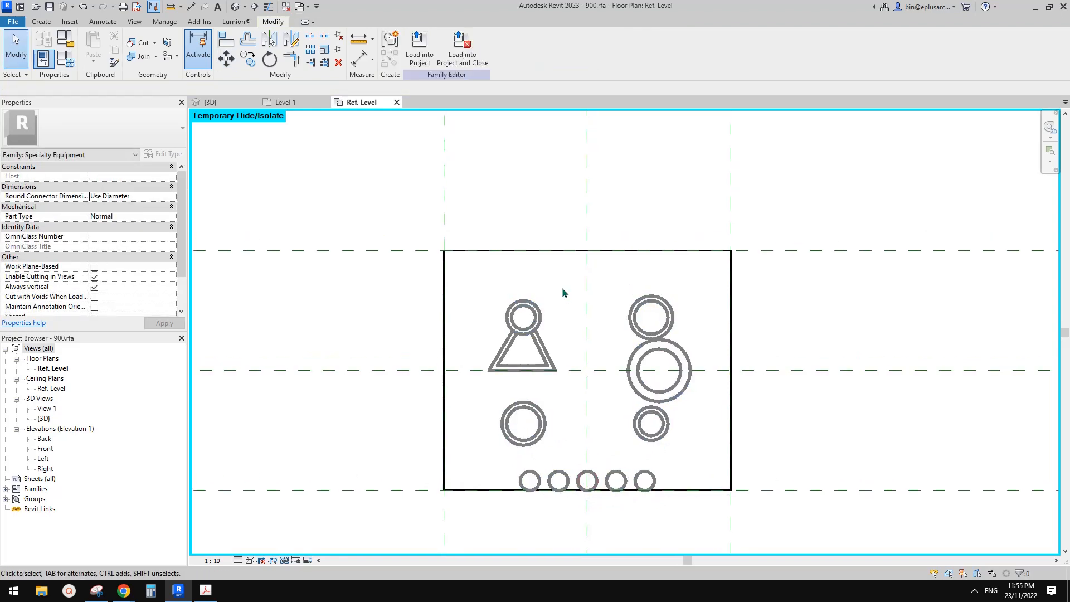
- Delete the large middle burner's circles from the burner extrusion and remove the separate triangular extrusion
left_click(643, 355)
double_click(643, 354)
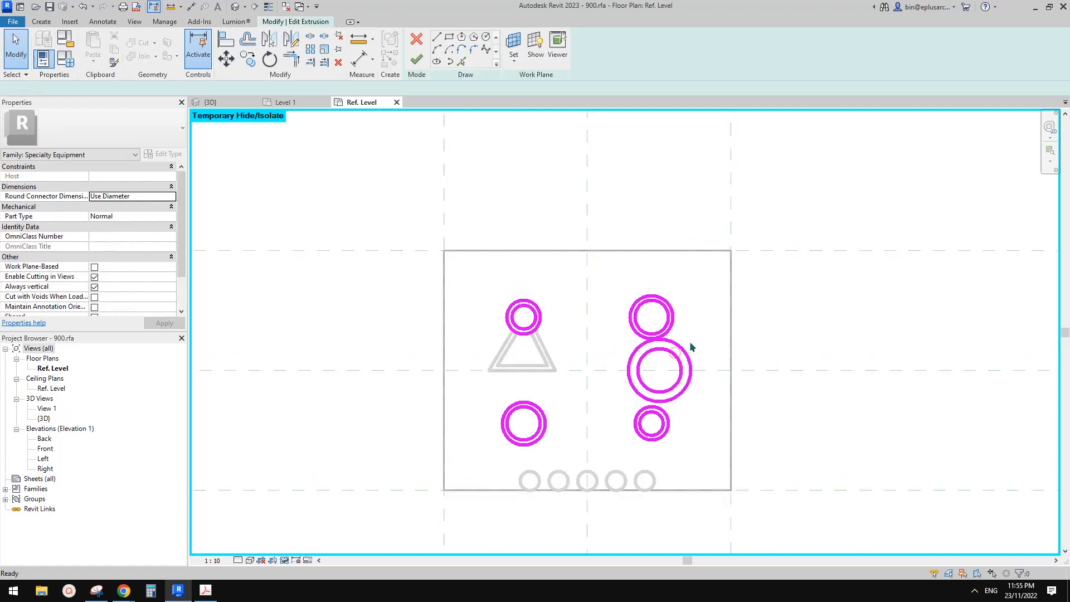
left_click(691, 350)
key("Delete")
left_click(416, 59)
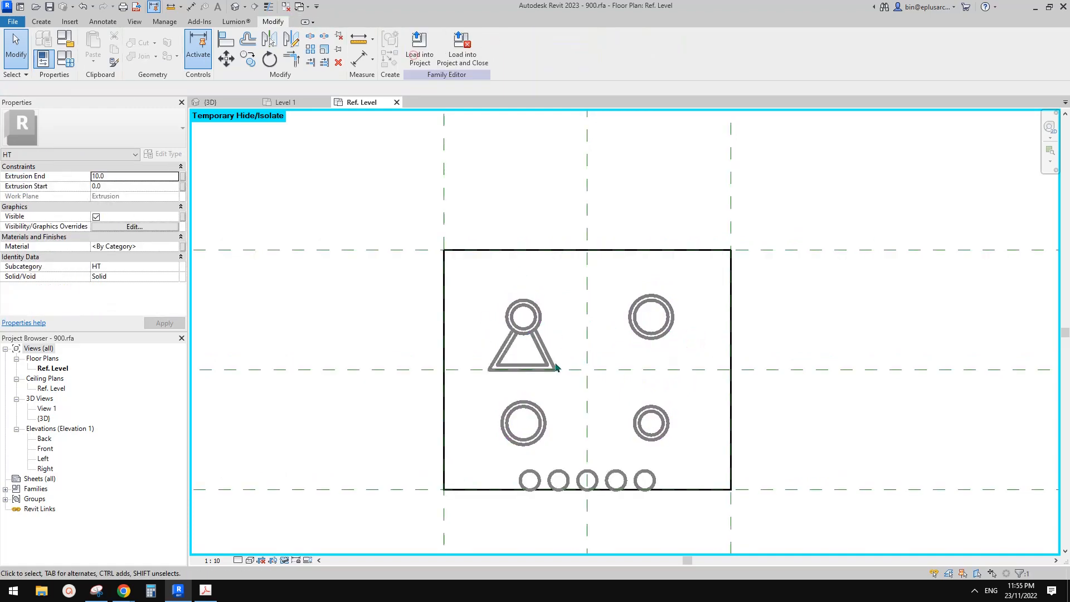
left_click(505, 348)
key("Delete")
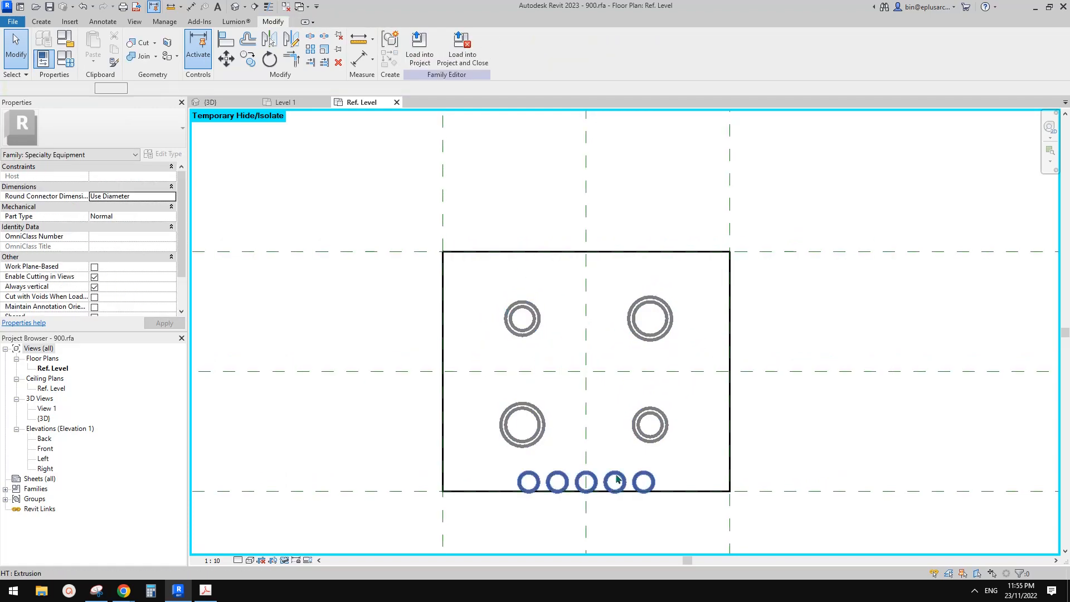
- Edit the control knob extrusion and delete the rightmost knob circle from its sketch
left_click(612, 480)
key("Escape")
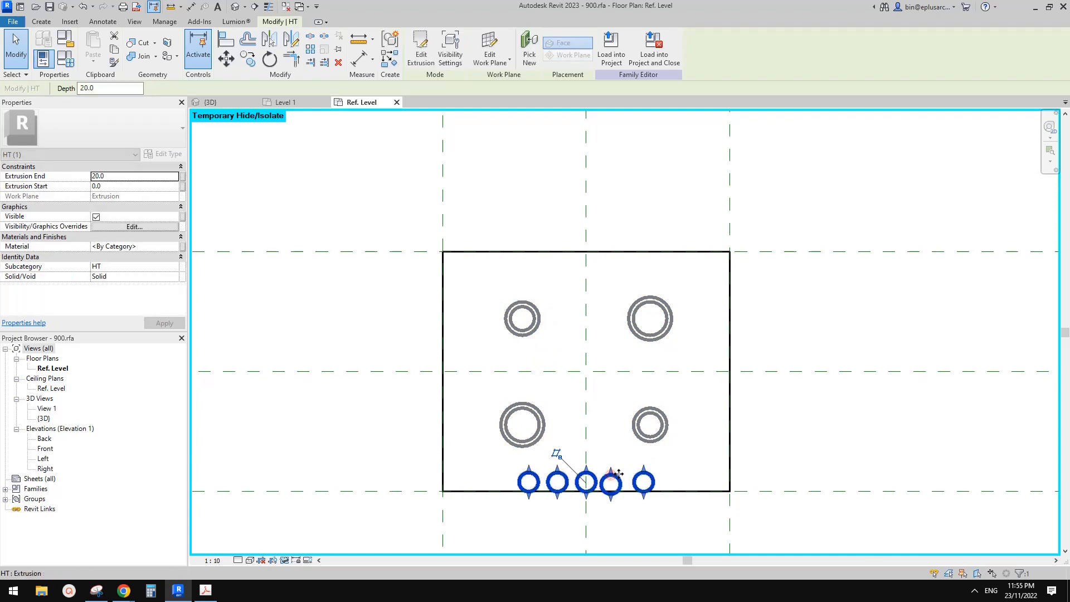
scroll(624, 476, "up", 2)
double_click(624, 478)
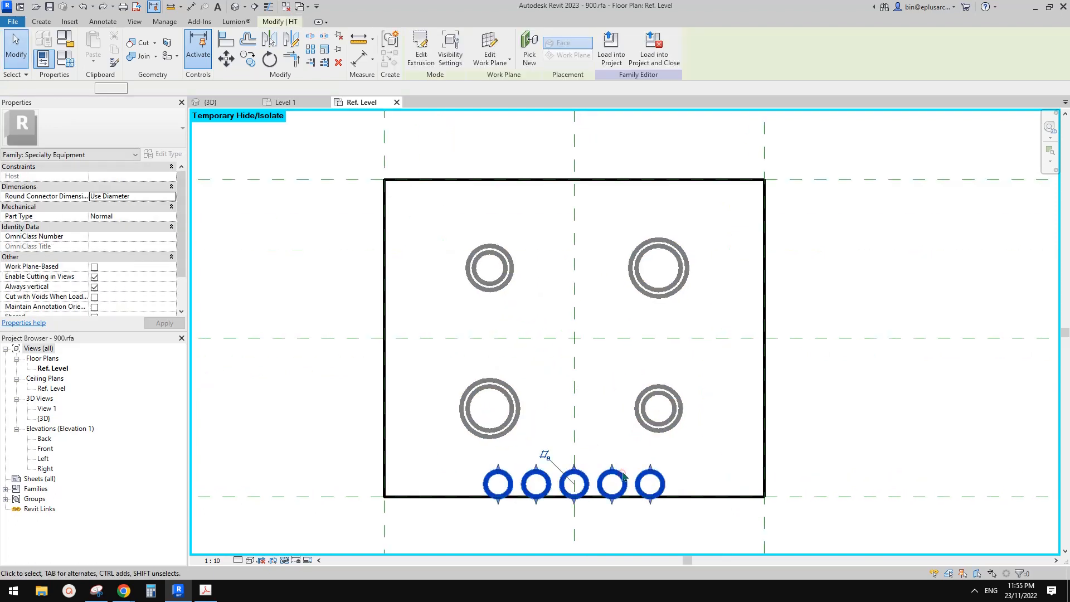
left_click(652, 472)
key("Delete")
- Shift the four remaining knob circles right and slightly up to centre them on the cooktop, and finish the sketch
left_click_drag(466, 455, 706, 511)
middle_click_drag(672, 476, 627, 459)
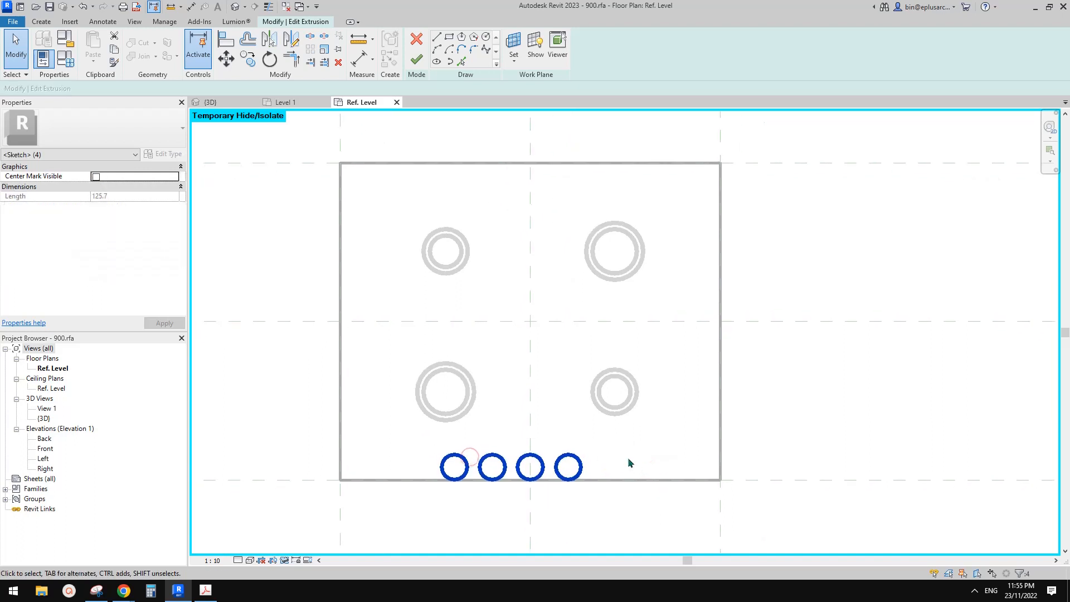
key("Right")
key("Right")
key("Right")
key("Right")
key("Right")
key("Right")
key("Right")
key("Up")
key("Up")
key("Right")
key("Right")
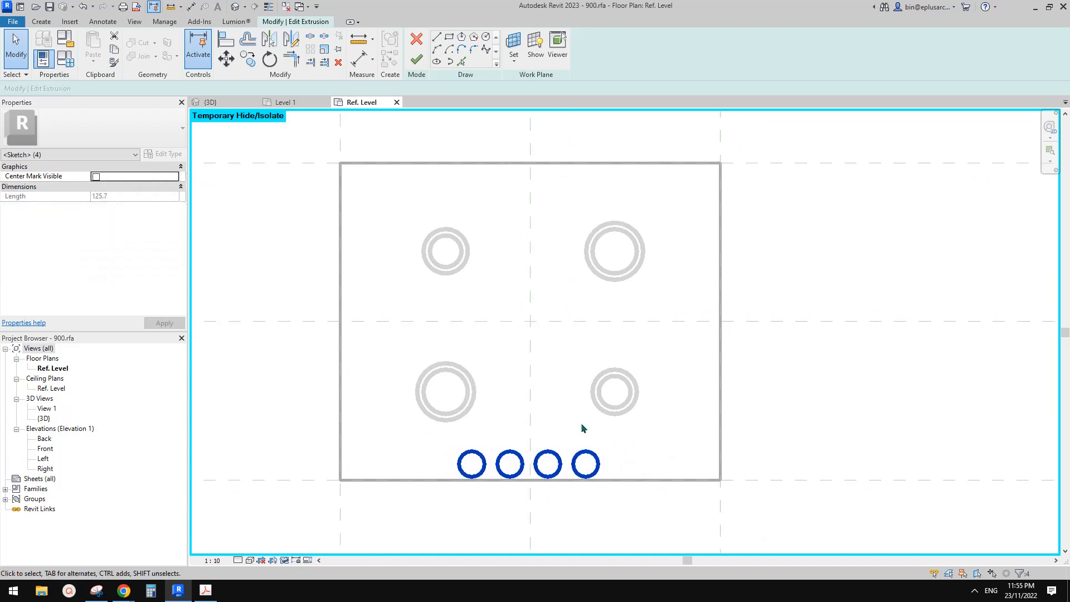
left_click(416, 64)
- Save the modified four-burner family to the Desktop as 600.rfa
scroll(569, 256, "down", 2)
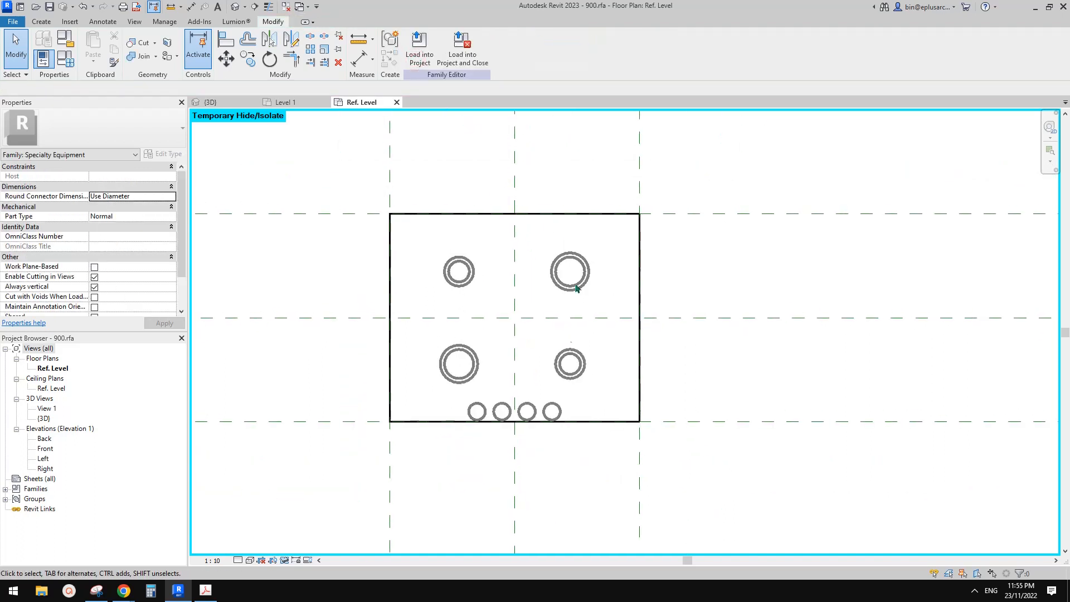
middle_click_drag(497, 342, 482, 360)
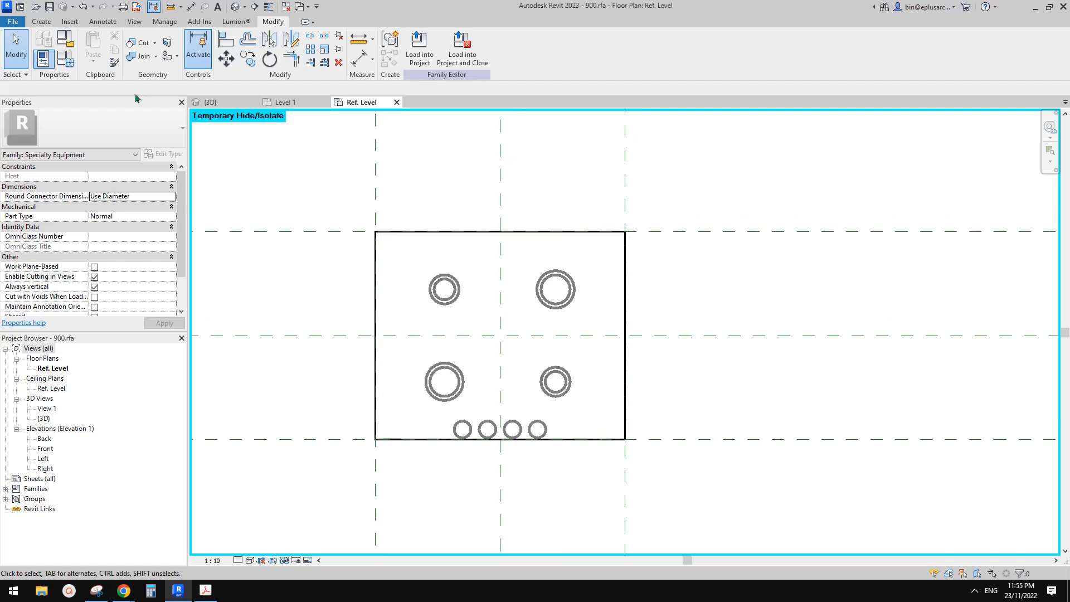
left_click(12, 22)
mouse_move(24, 149)
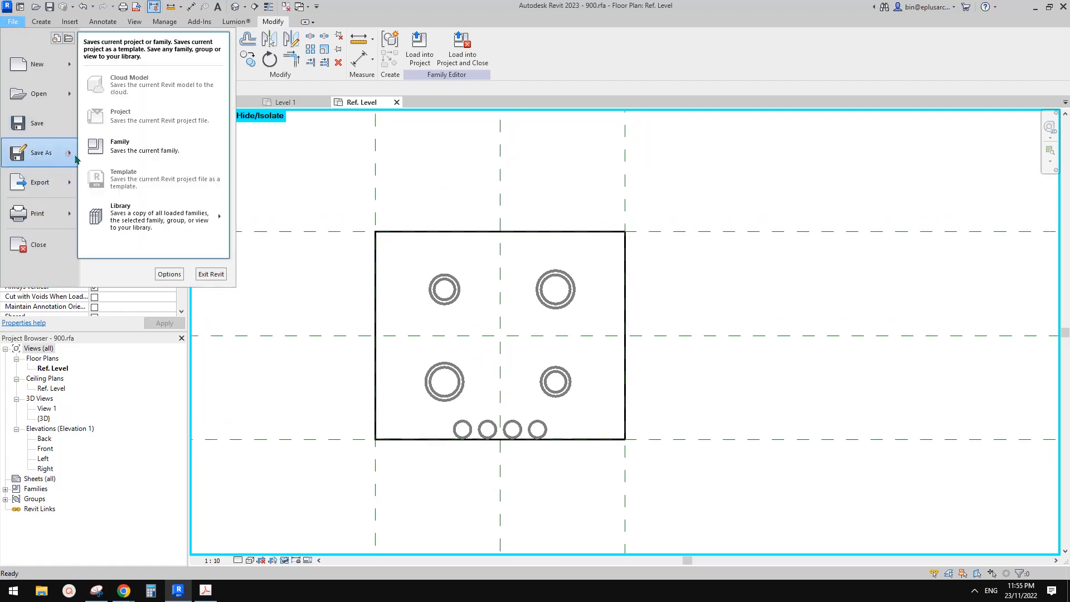
left_click(143, 142)
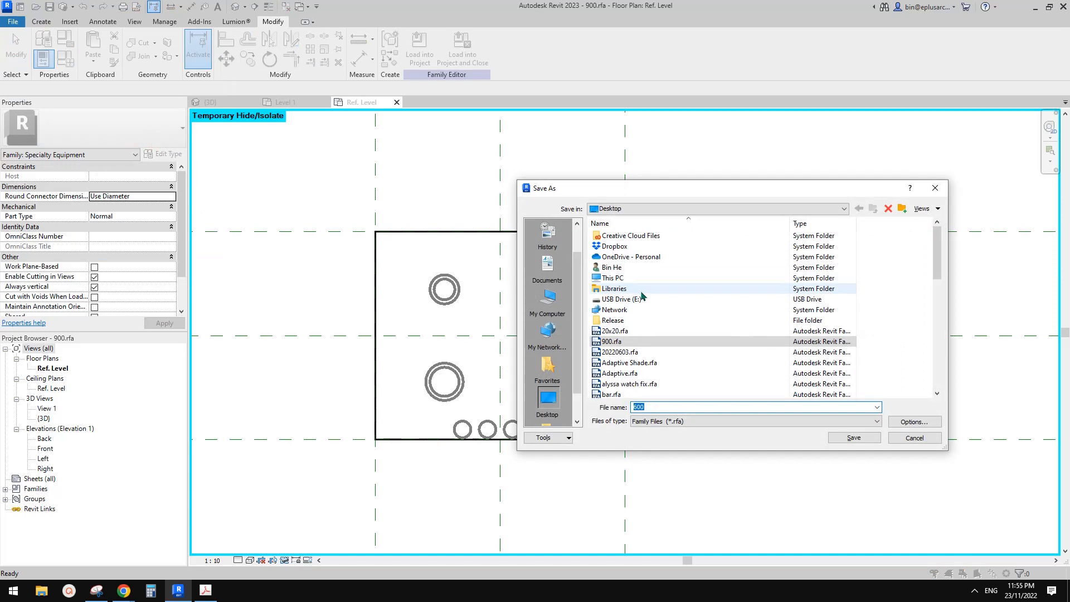
key("Return")
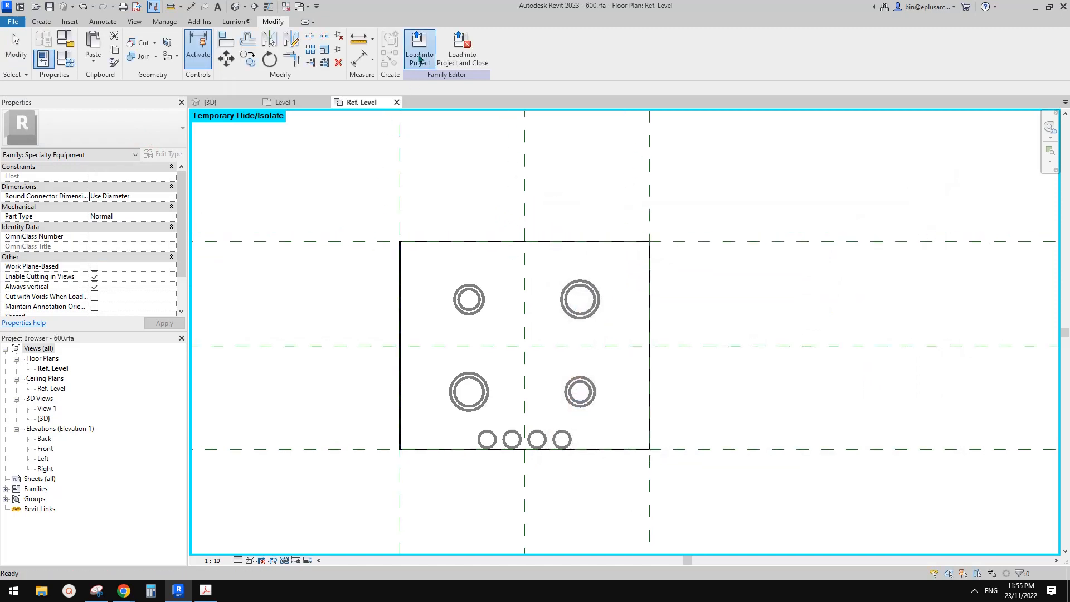
- Load the 600 family into the project and place one cooktop just beyond the right end of the casework
left_click(419, 48)
scroll(692, 312, "down", 3)
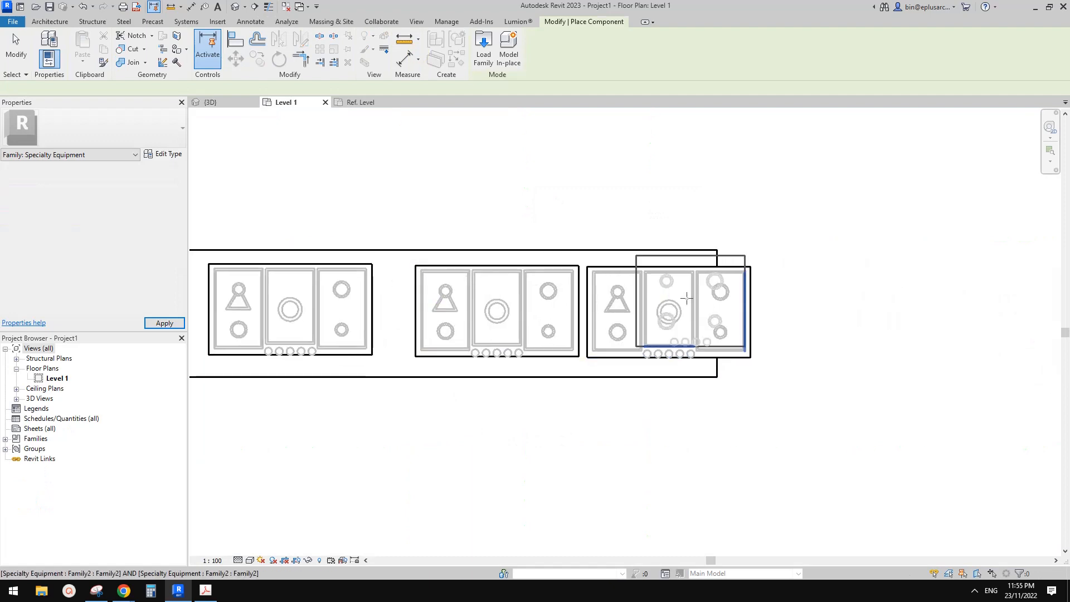
left_click(796, 324)
key("Escape")
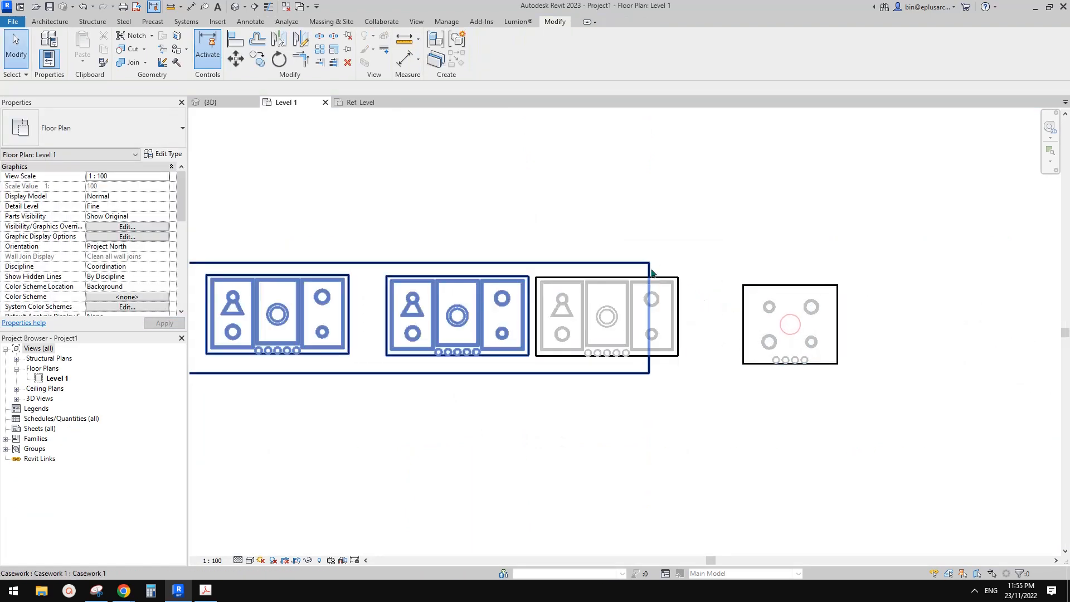
- Stretch the casework's right end outward past the 600 cooktop
left_click(651, 268)
left_click_drag(654, 314, 919, 315)
key("Escape")
- Set the 600 cooktop's elevation from level to 900
left_click(792, 315)
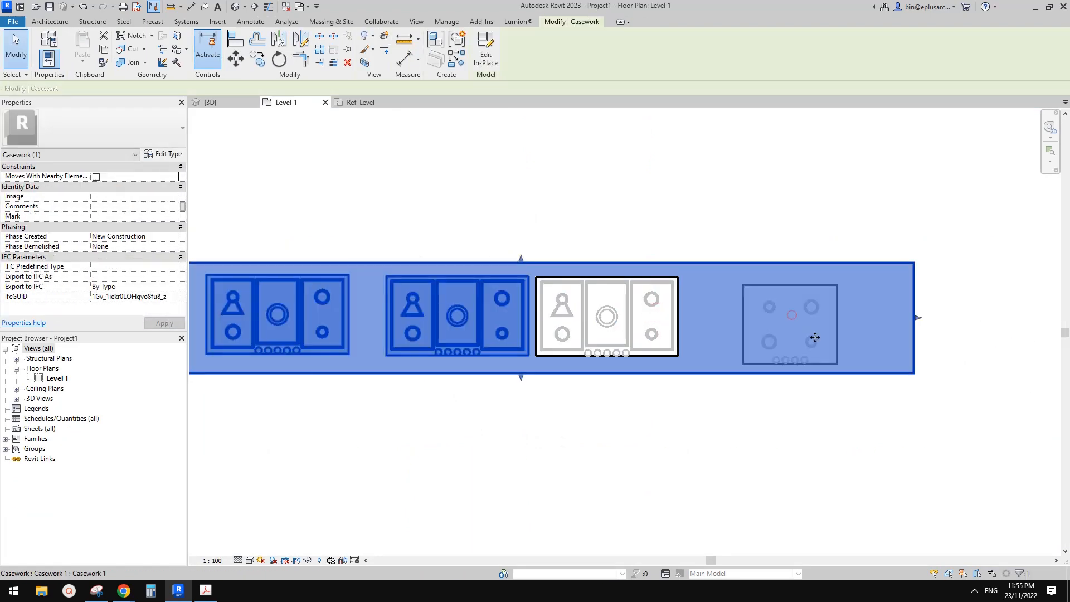
key("Escape")
left_click_drag(690, 197, 906, 407)
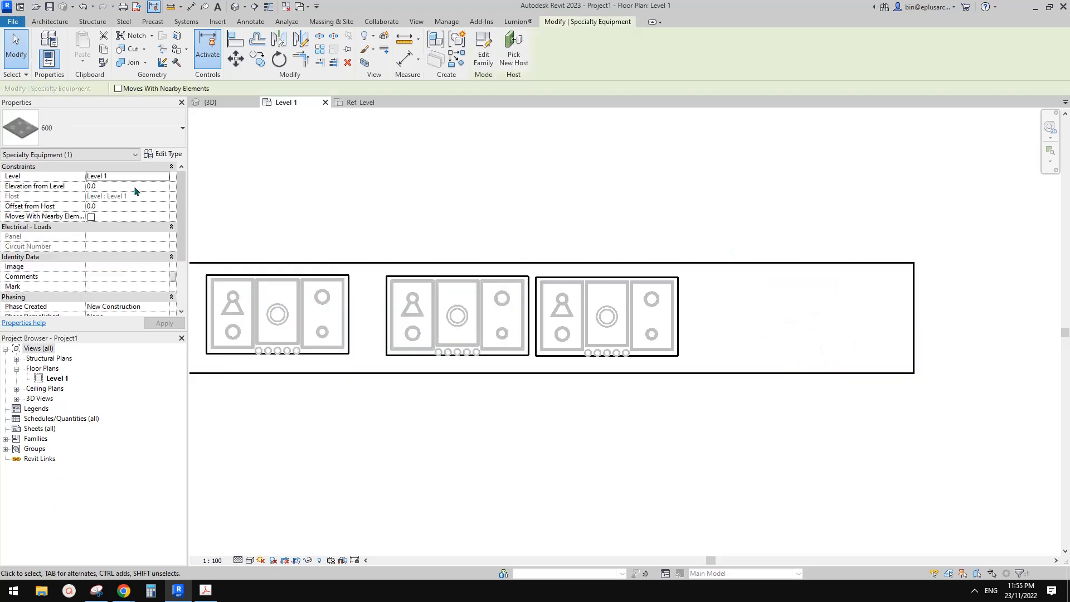
type("900")
left_click(667, 219)
- Move the third wide cooktop right along the casework, closer to the 600 cooktop
scroll(670, 223, "down", 1)
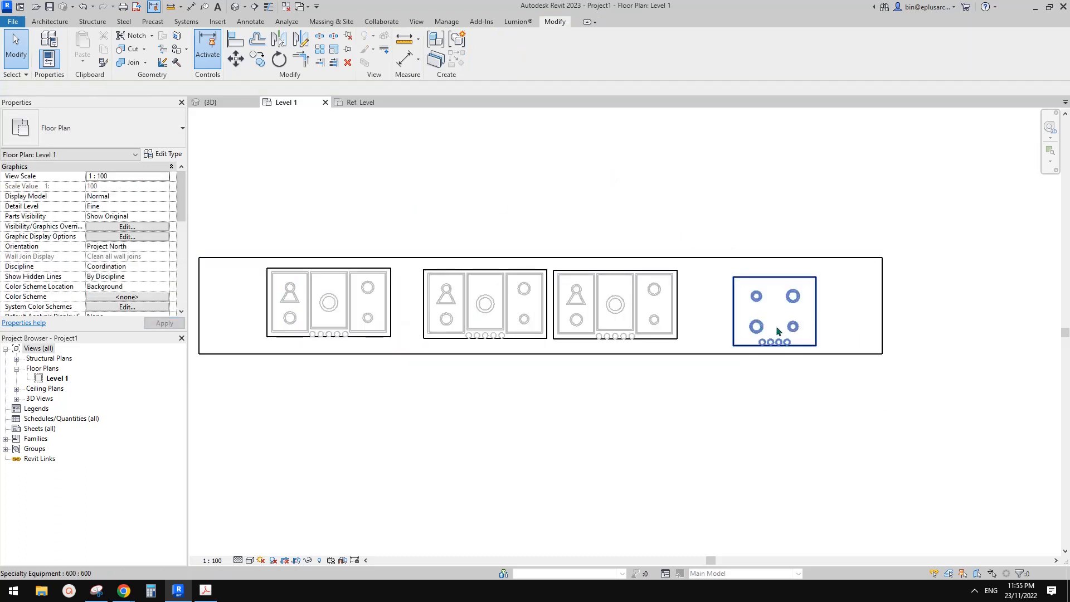
left_click(777, 326)
left_click_drag(623, 313, 669, 313)
left_click(778, 323)
left_click(948, 290)
- Compare the family types and properties of the 600 cooktop and the neighbouring wide cooktop by selecting them alternately
scroll(787, 332, "up", 2)
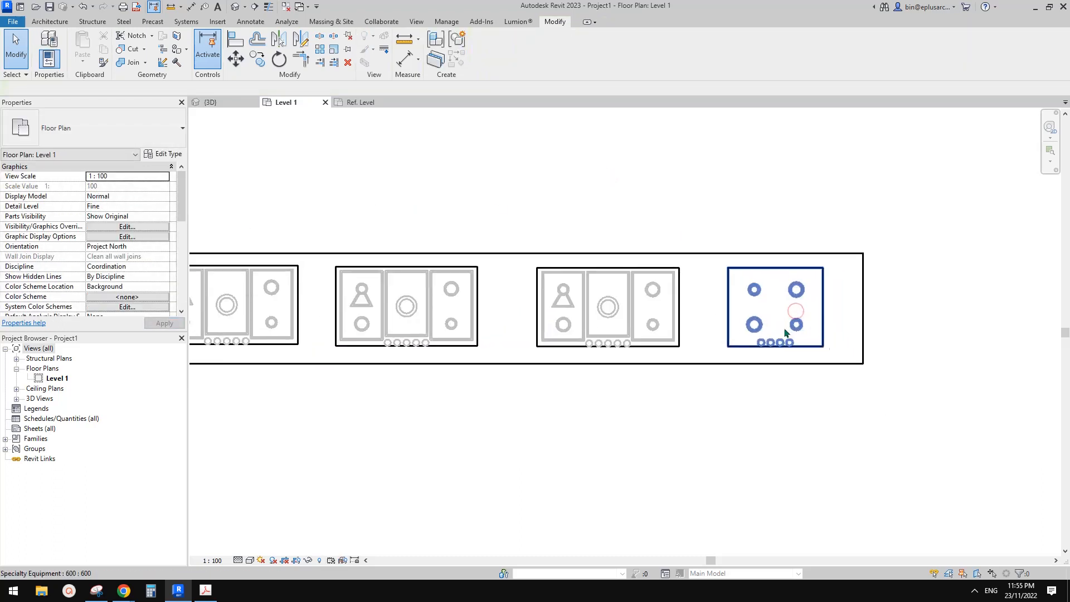
left_click(752, 324)
left_click(638, 322)
left_click(725, 396)
left_click(772, 324)
left_click(622, 323)
left_click(695, 400)
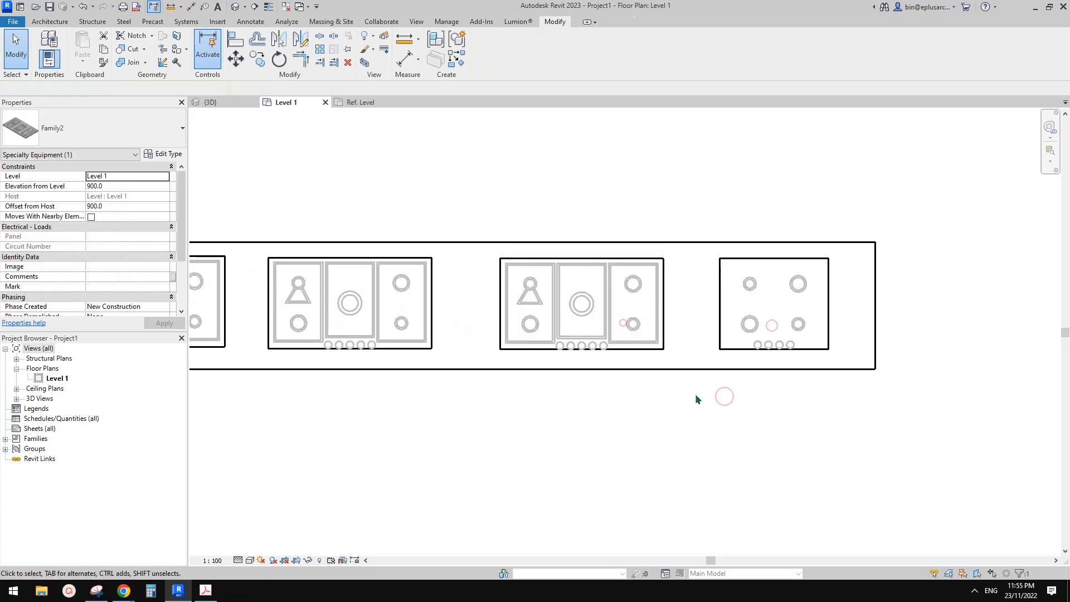
left_click(752, 324)
left_click(610, 323)
left_click(781, 323)
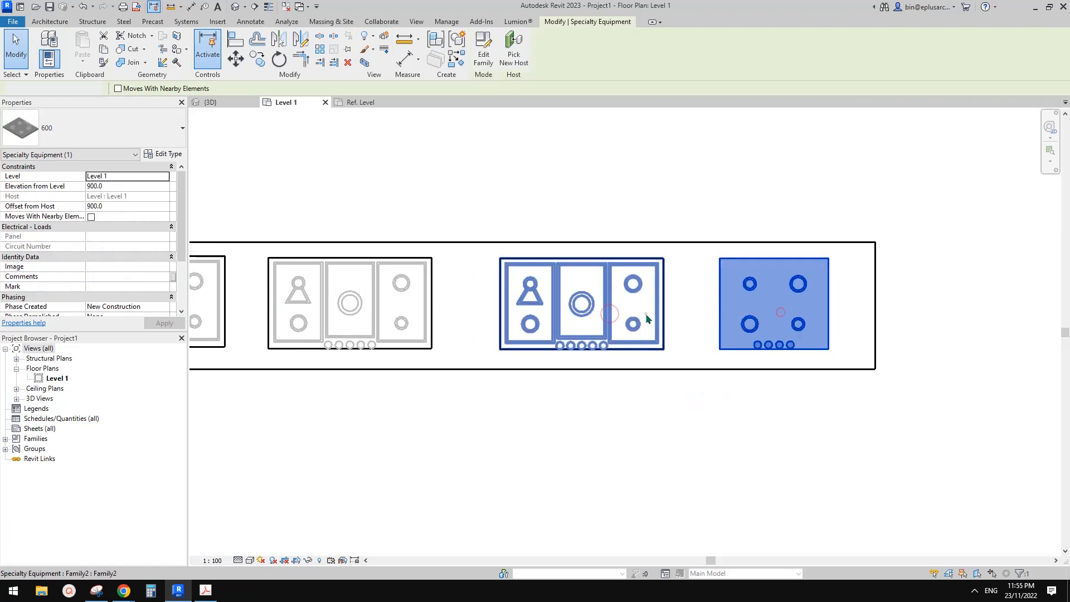
left_click(633, 310)
left_click(769, 310)
left_click(621, 308)
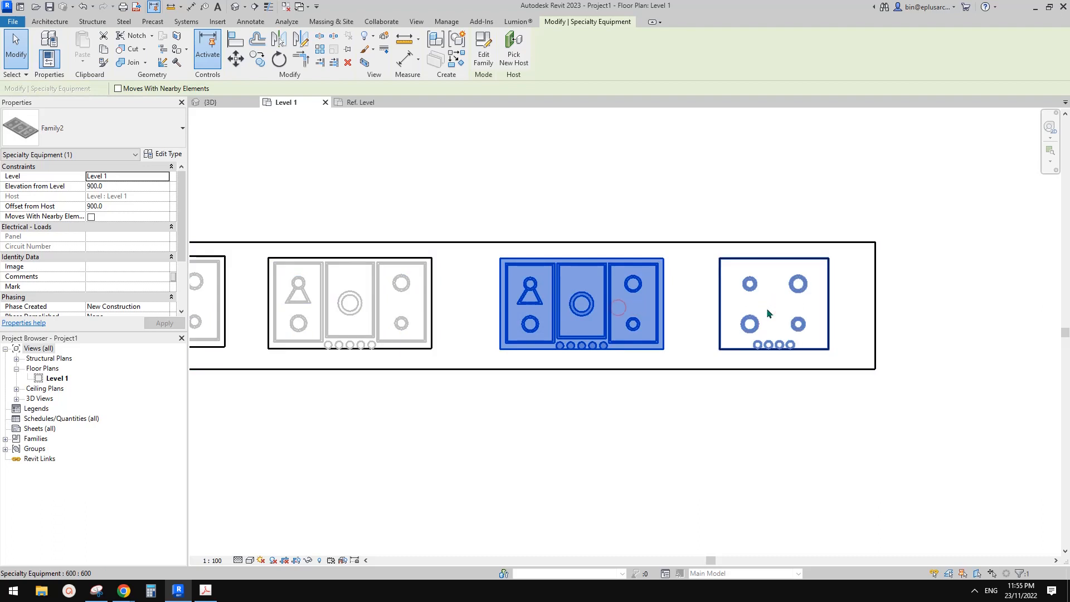
middle_click_drag(757, 330, 748, 329)
key("Escape")
left_click(744, 316)
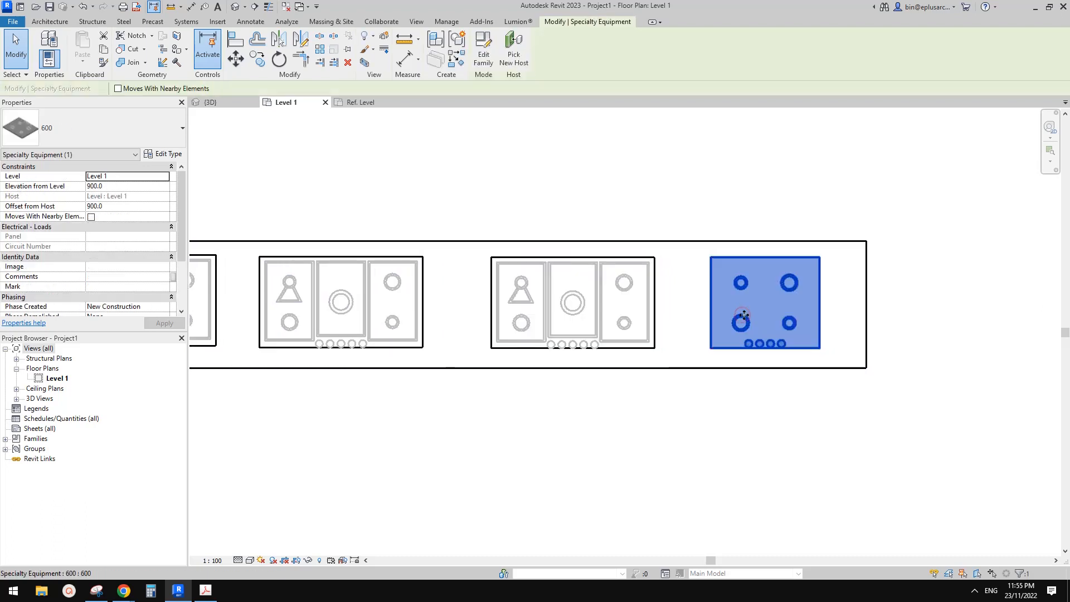
- Check the wide cooktop and the 600 cooktop once more by selecting each in turn, leaving nothing selected
left_click(613, 312)
left_click(751, 313)
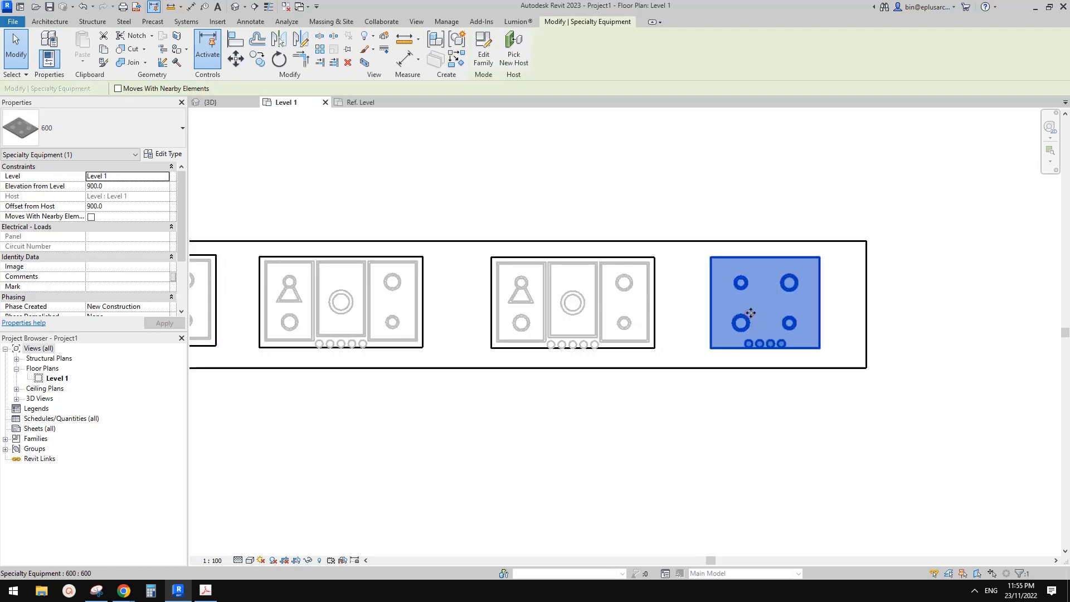
key("Escape")
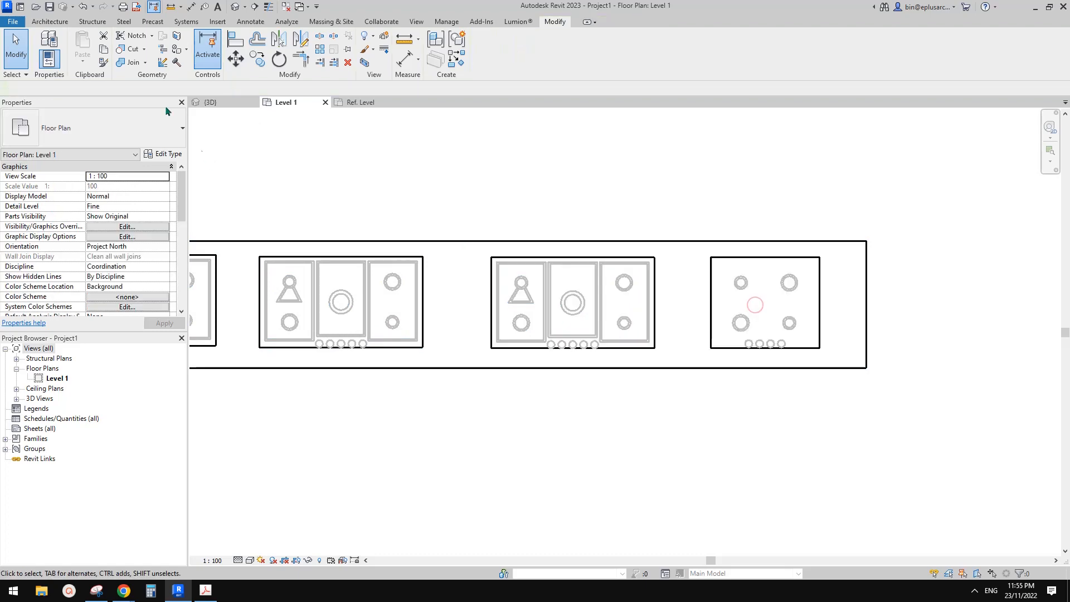
- Create a new family from the Metric Specialty Equipment.rft template
left_click(8, 20)
mouse_move(68, 66)
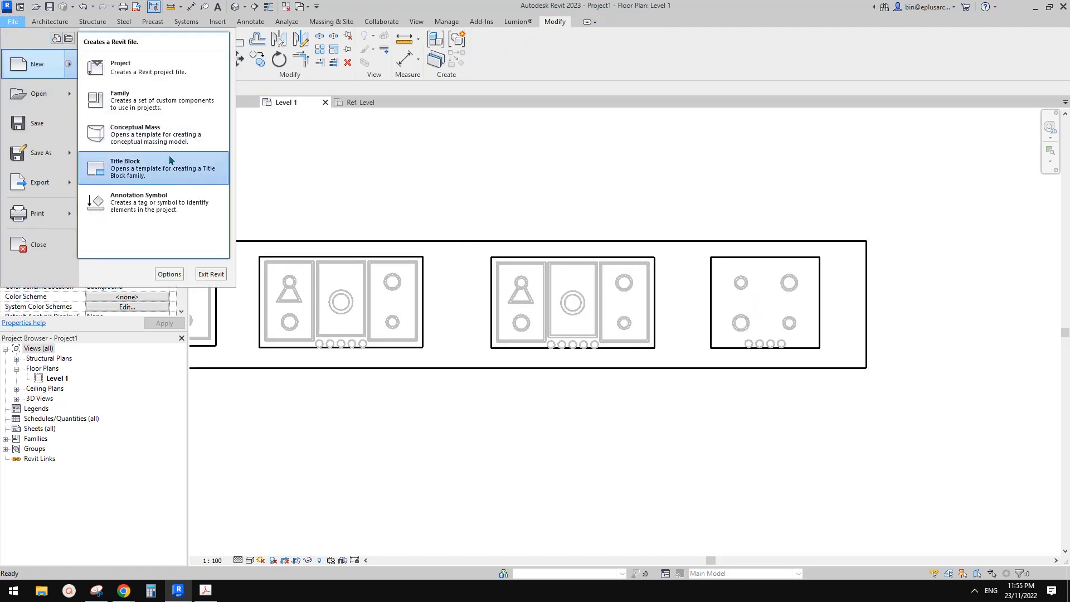
left_click(165, 101)
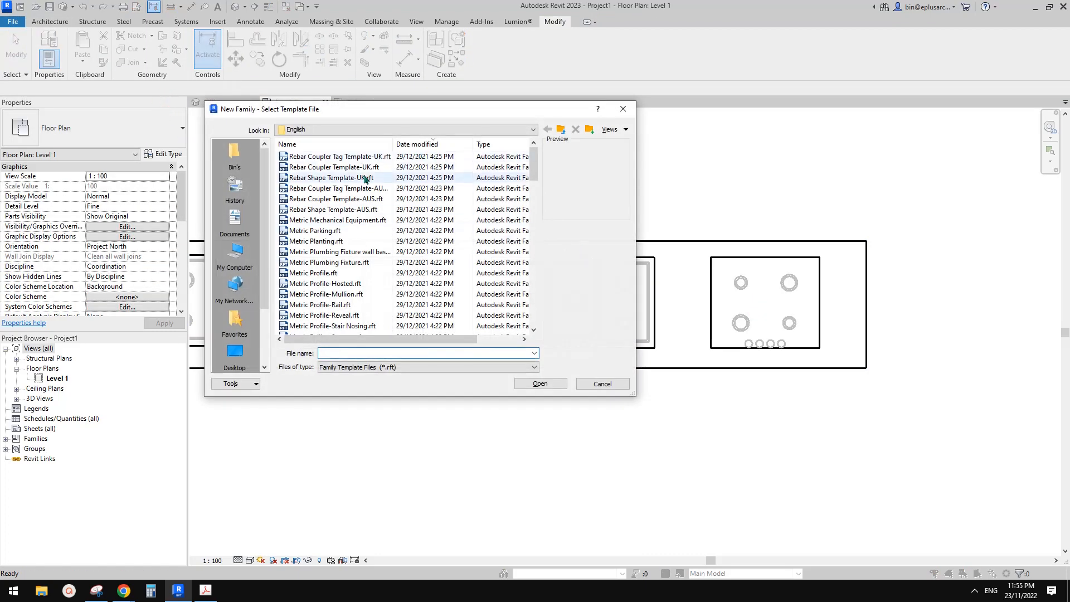
scroll(387, 272, "down", 5)
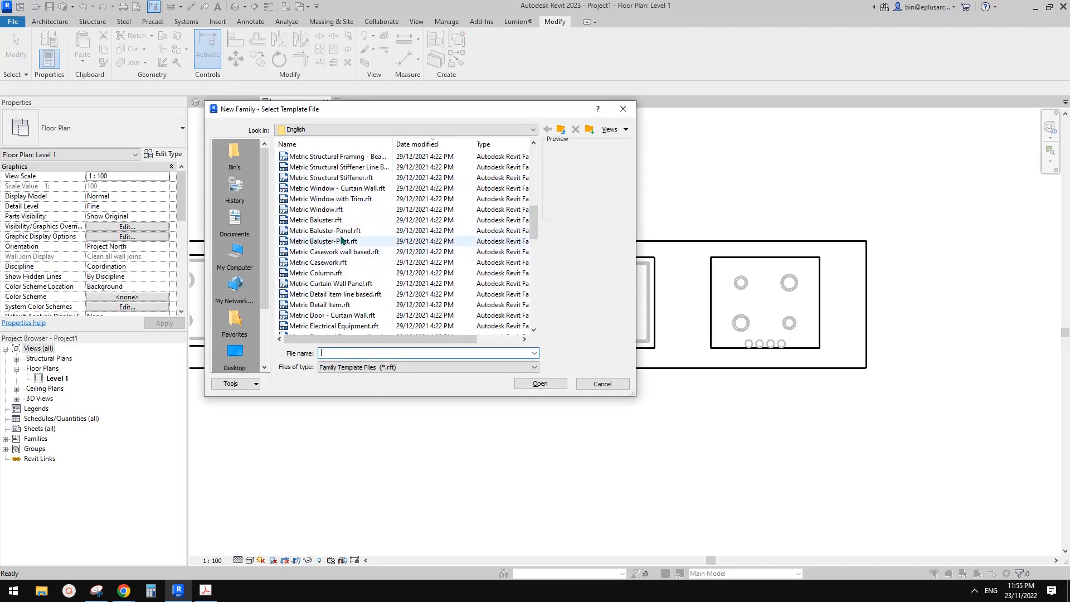
scroll(364, 268, "down", 5)
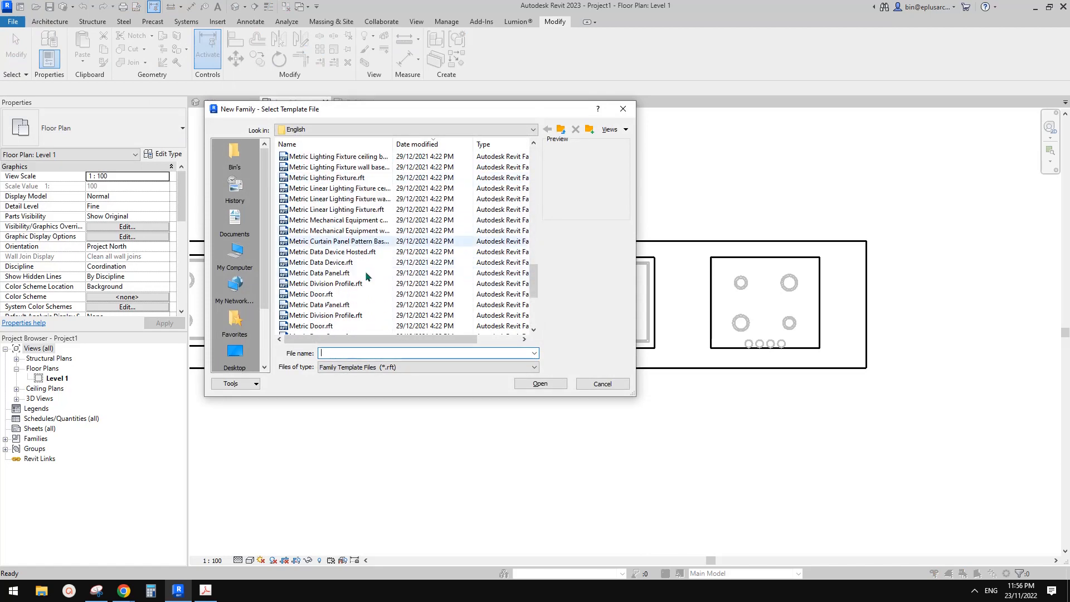
scroll(366, 277, "down", 3)
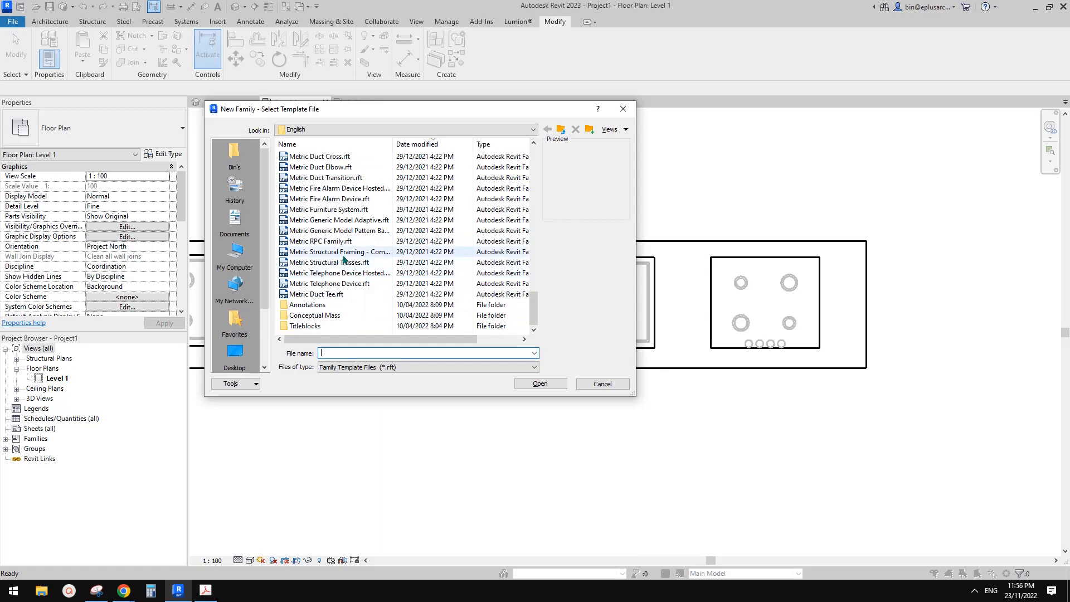
scroll(336, 254, "up", 5)
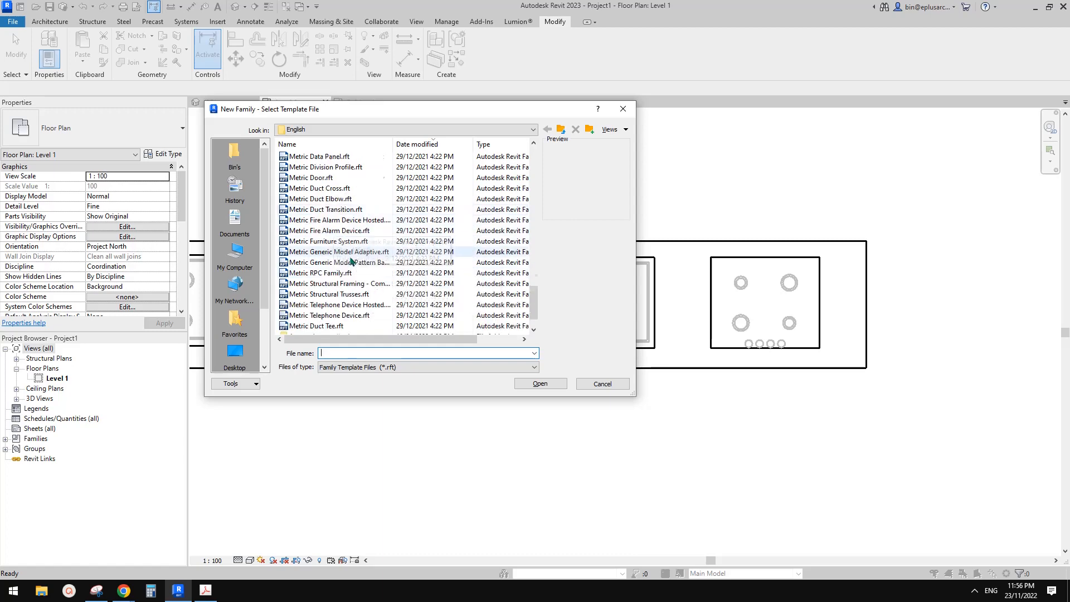
scroll(354, 270, "down", 10)
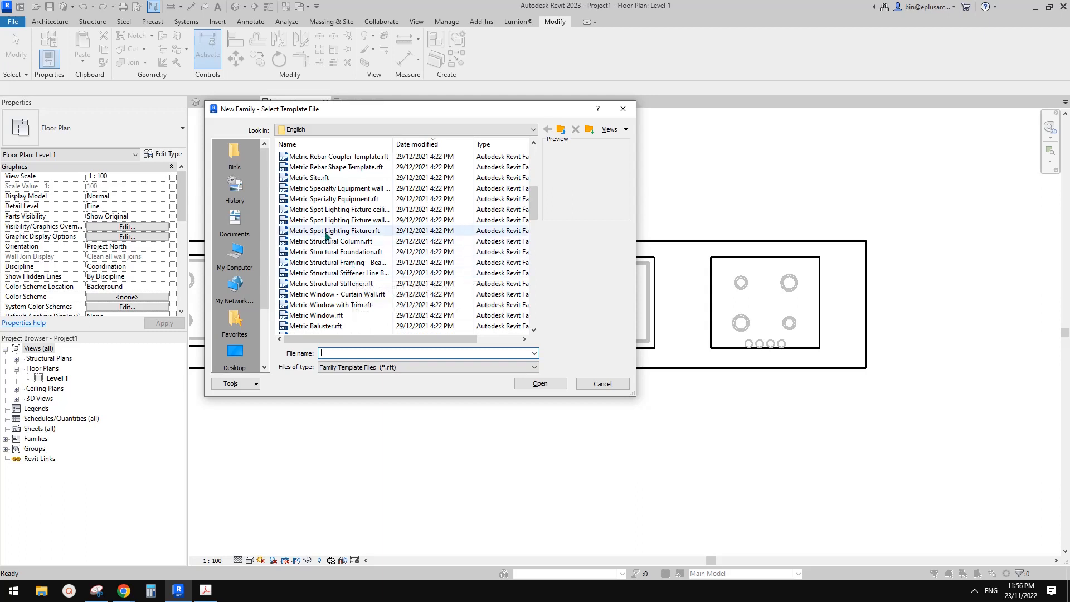
left_click(335, 192)
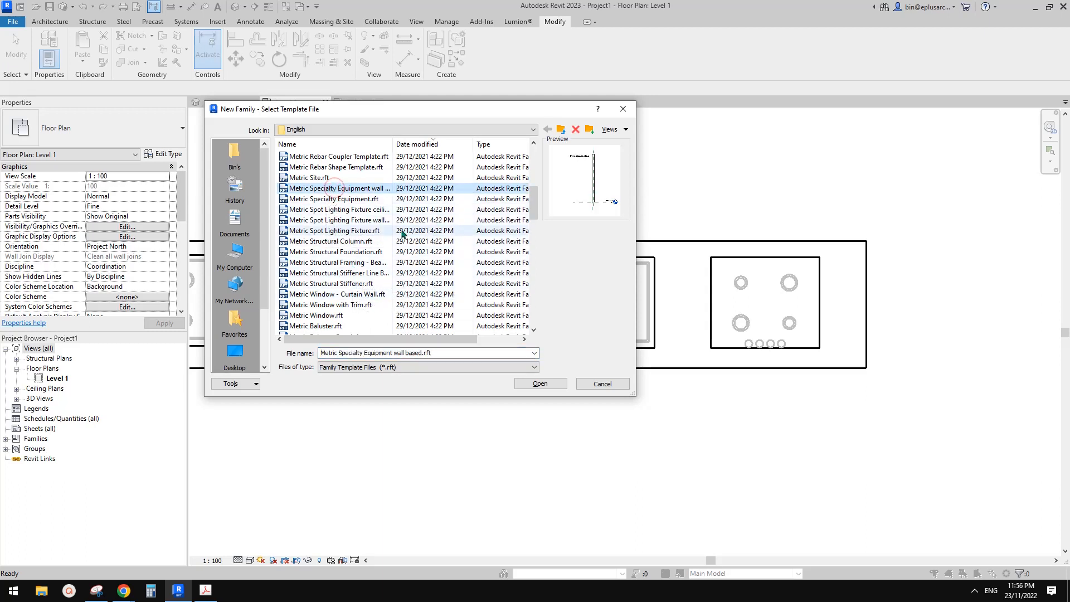
scroll(348, 252, "up", 2)
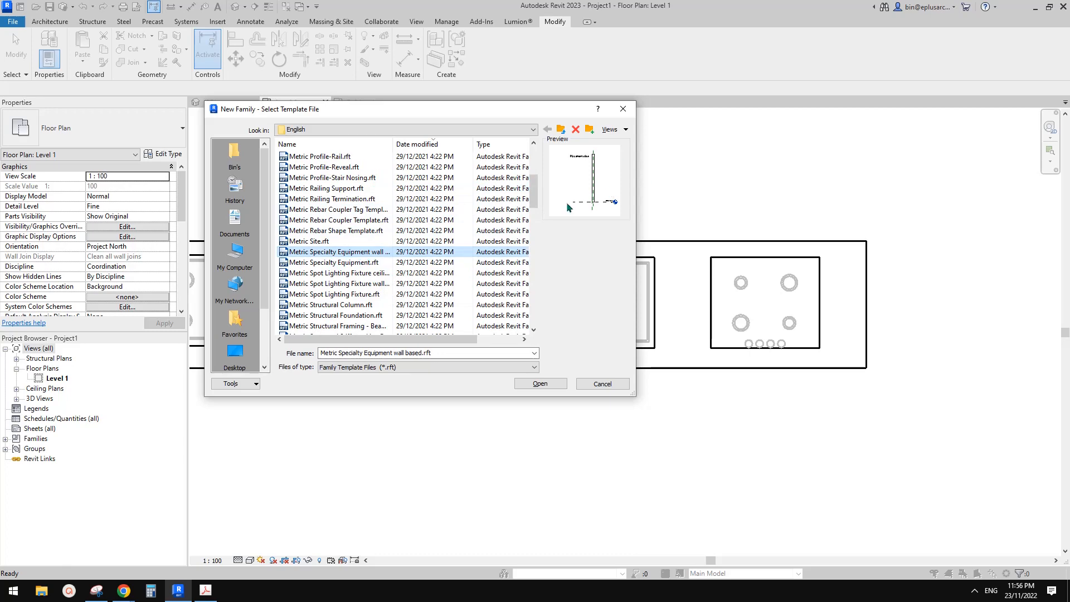
left_click(339, 262)
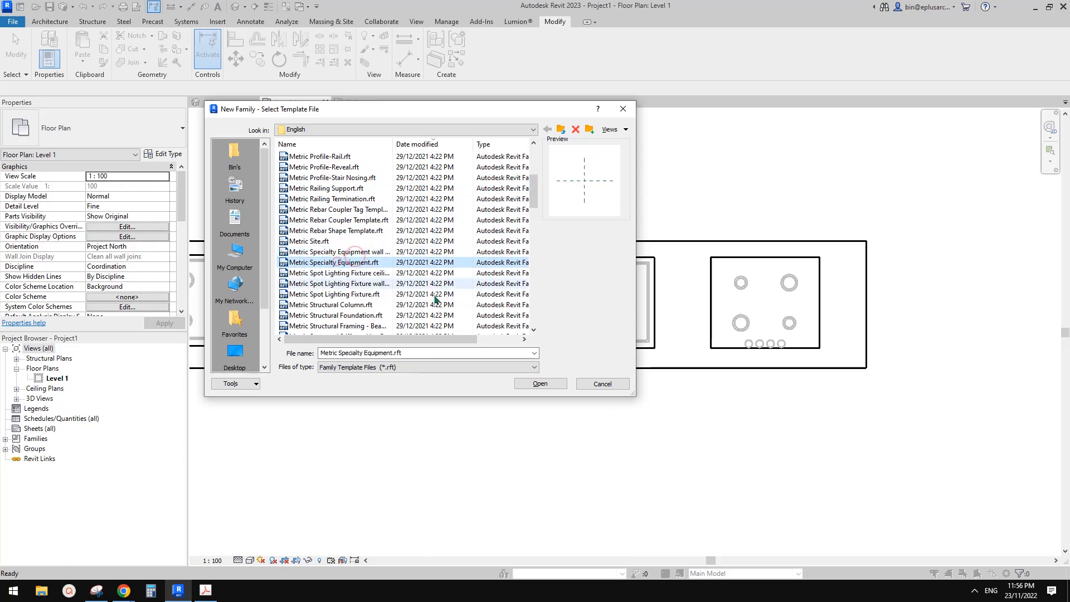
left_click(541, 384)
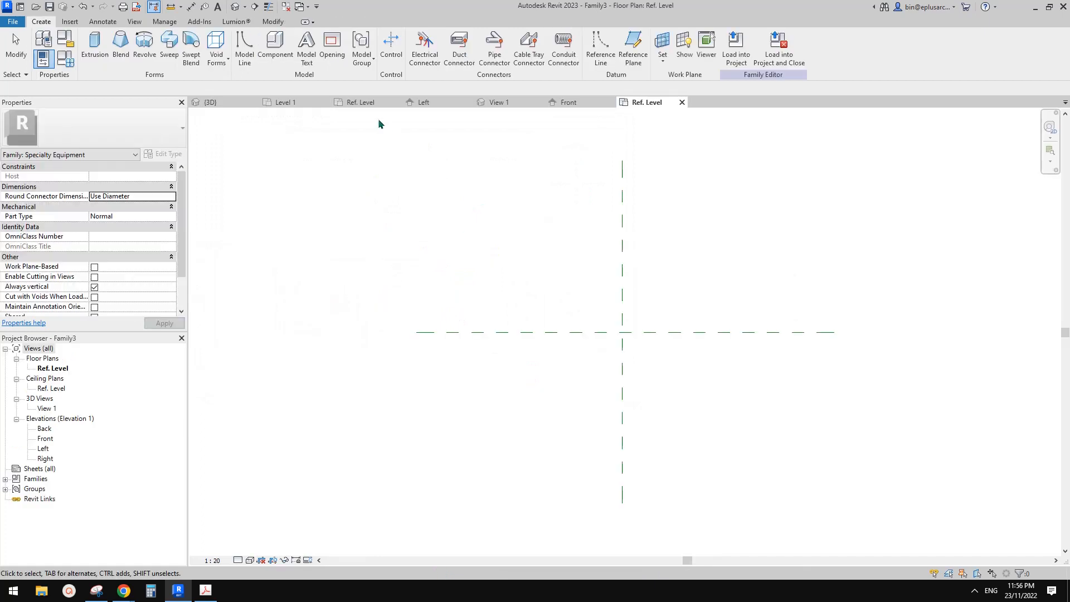
- Load the 600 cooktop family into Family3 only and place it at the intersection of the centre reference planes
left_click(287, 11)
left_click(319, 104)
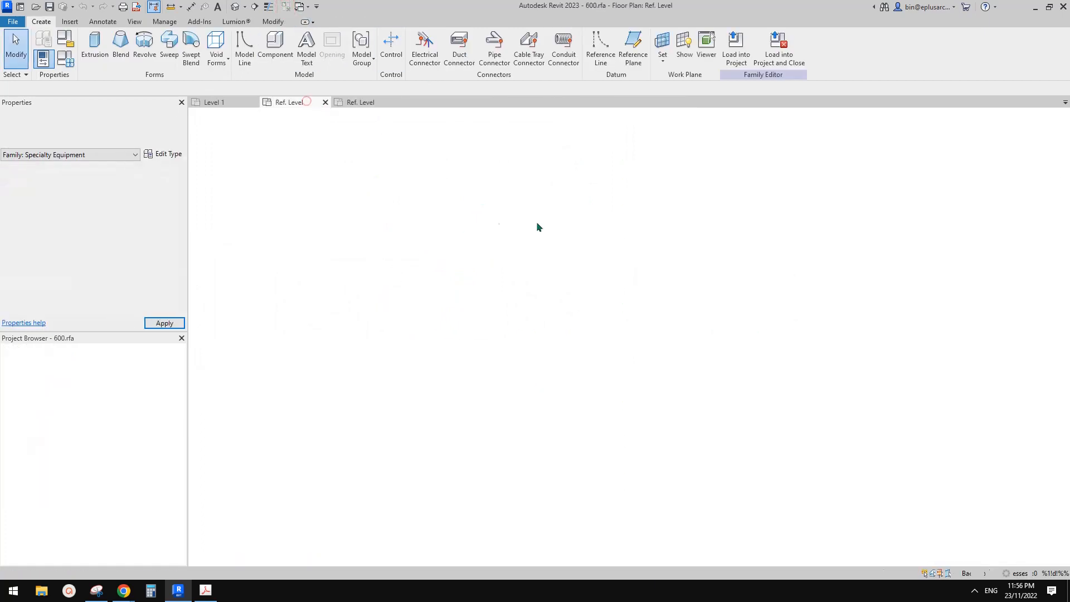
left_click(519, 329)
left_click(420, 50)
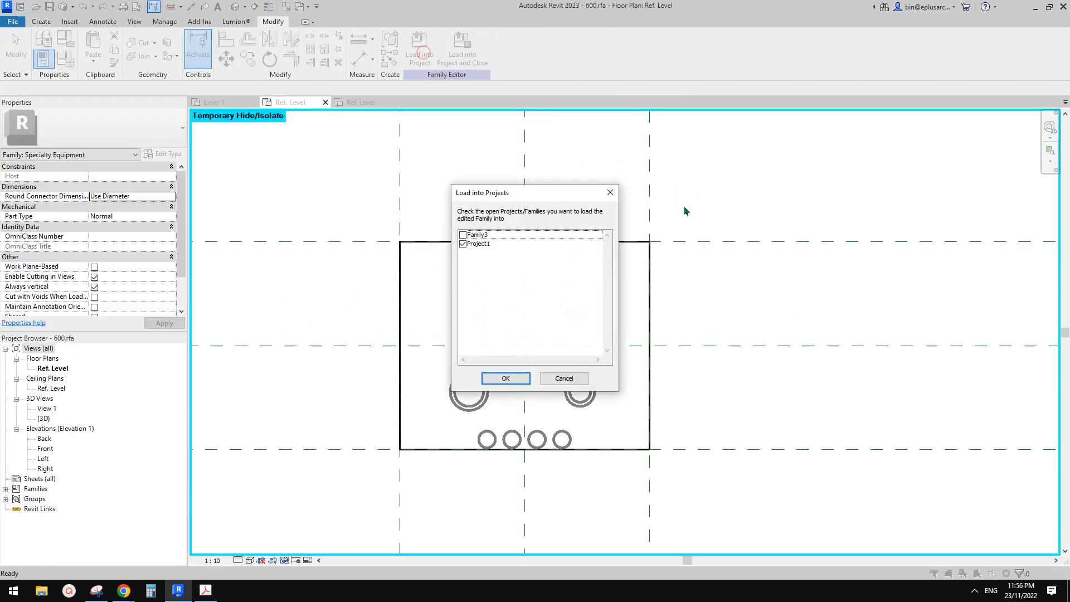
left_click(464, 235)
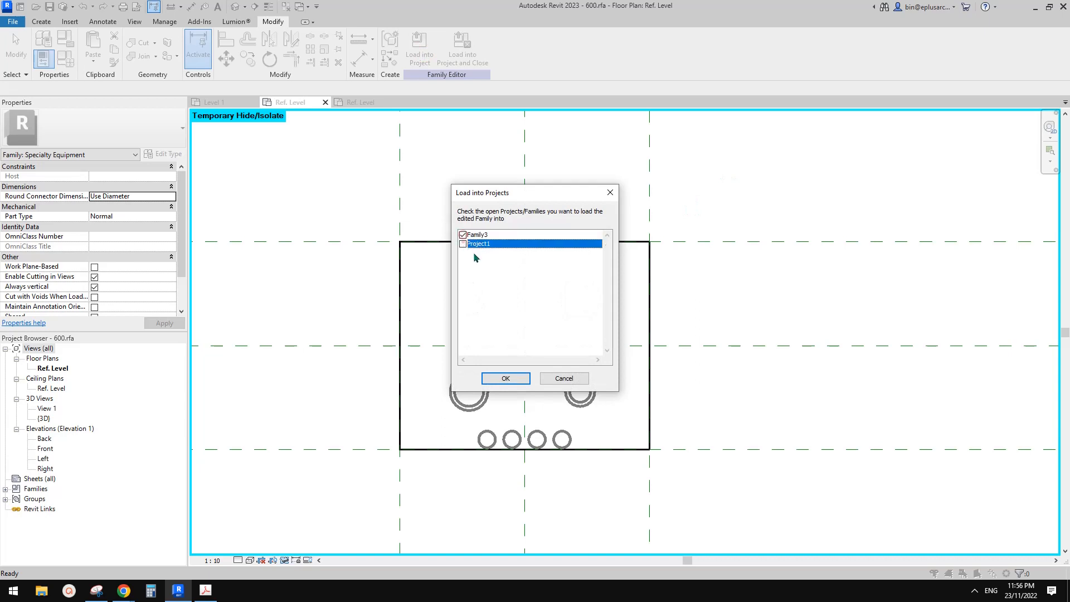
left_click(506, 378)
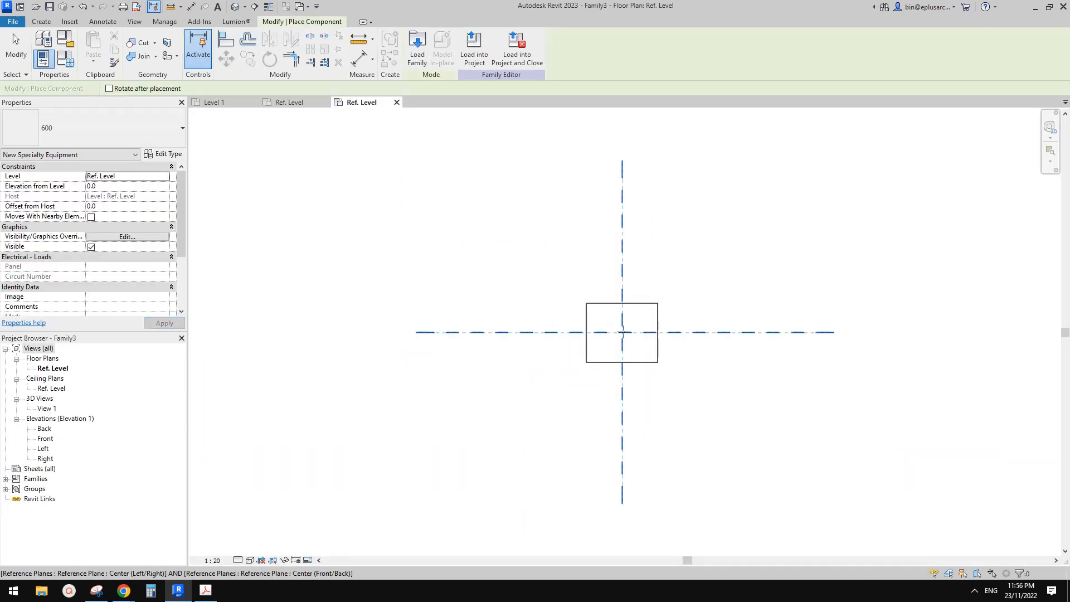
left_click(622, 333)
key("Escape")
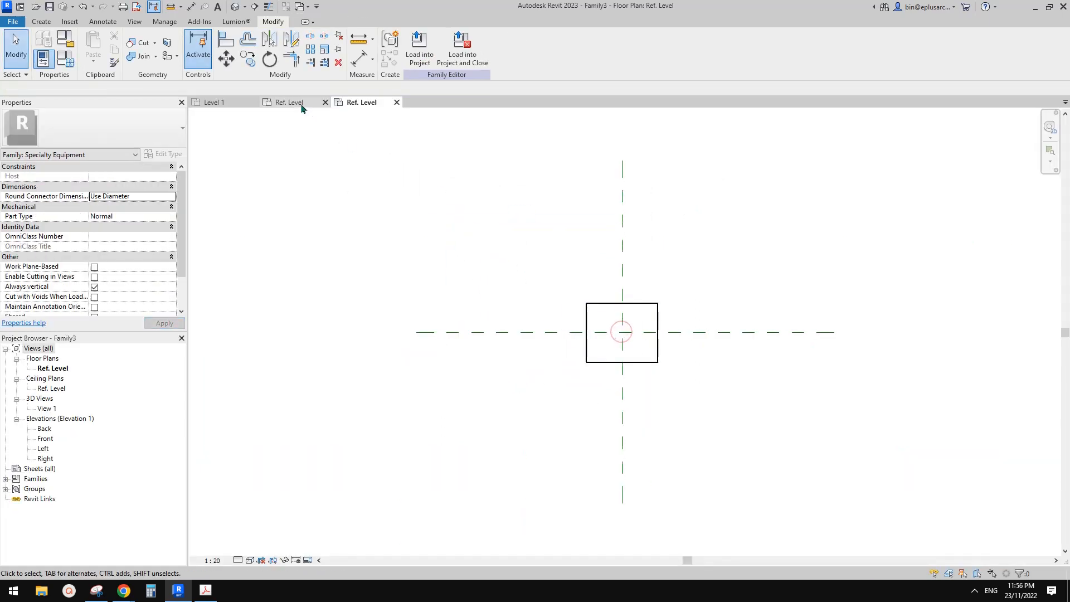
- Open the project's wide cooktop family for editing, load it into Family3 and place it centred over the 600 cooktop
left_click(290, 102)
left_click(236, 109)
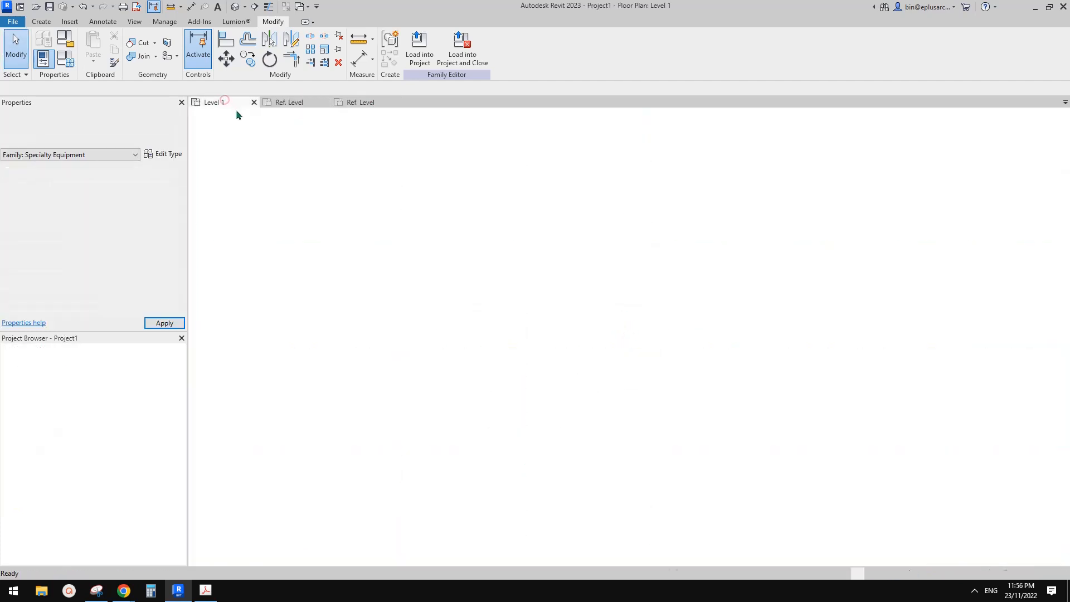
left_click(518, 298)
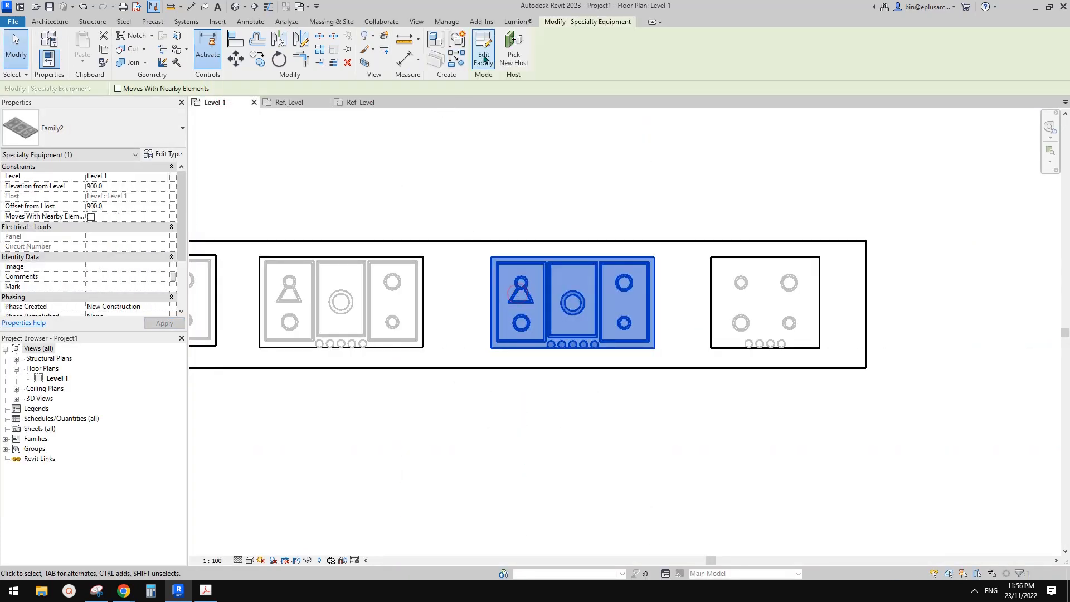
left_click(485, 60)
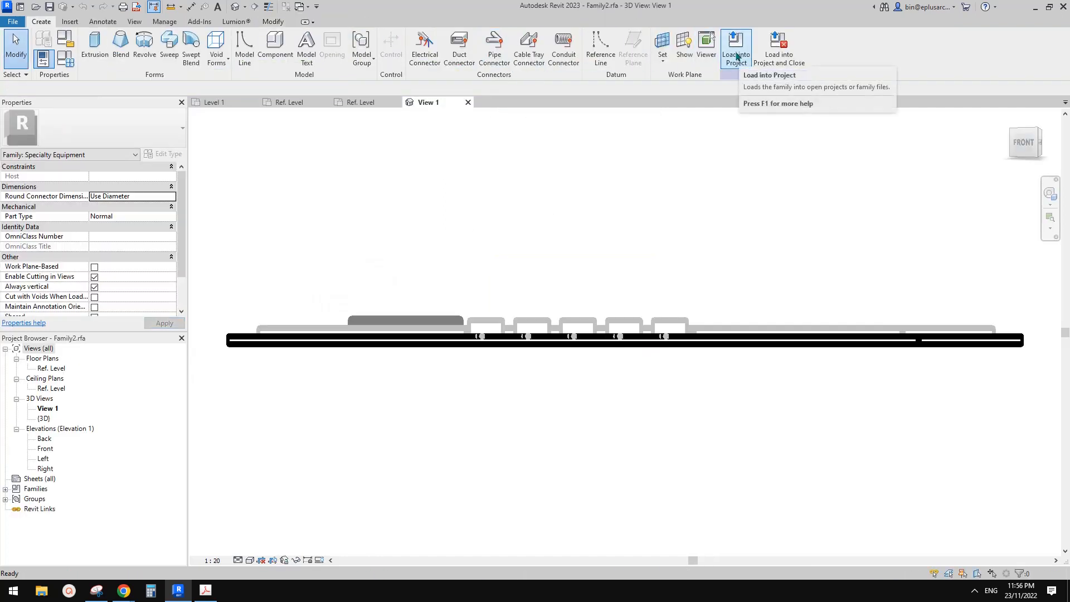
left_click(736, 56)
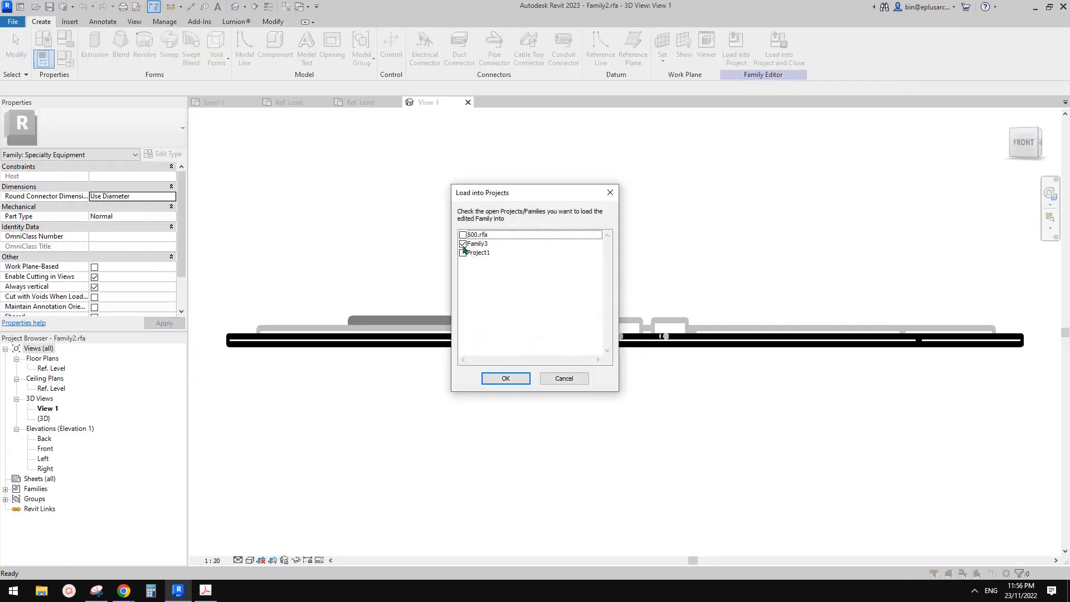
left_click(506, 379)
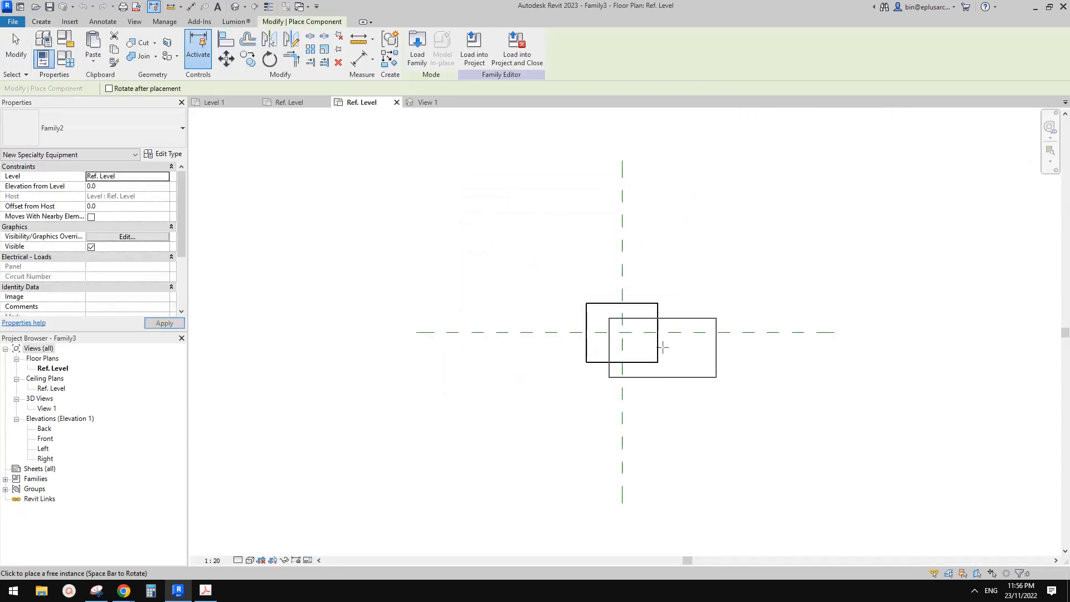
left_click(622, 334)
key("Escape")
key("Escape")
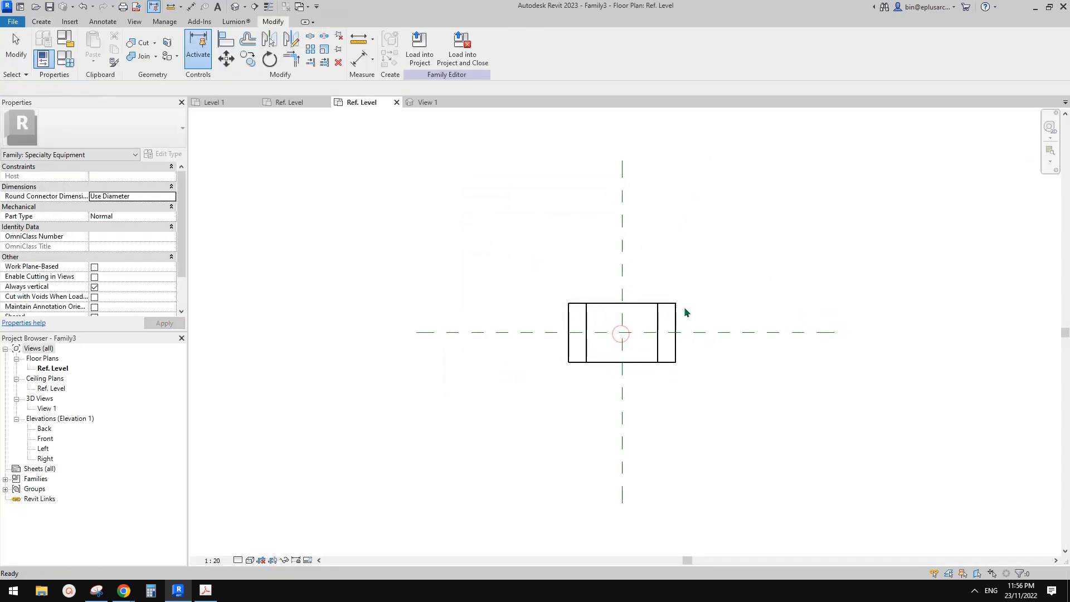
scroll(672, 304, "up", 1)
left_click(674, 303)
key("Delete")
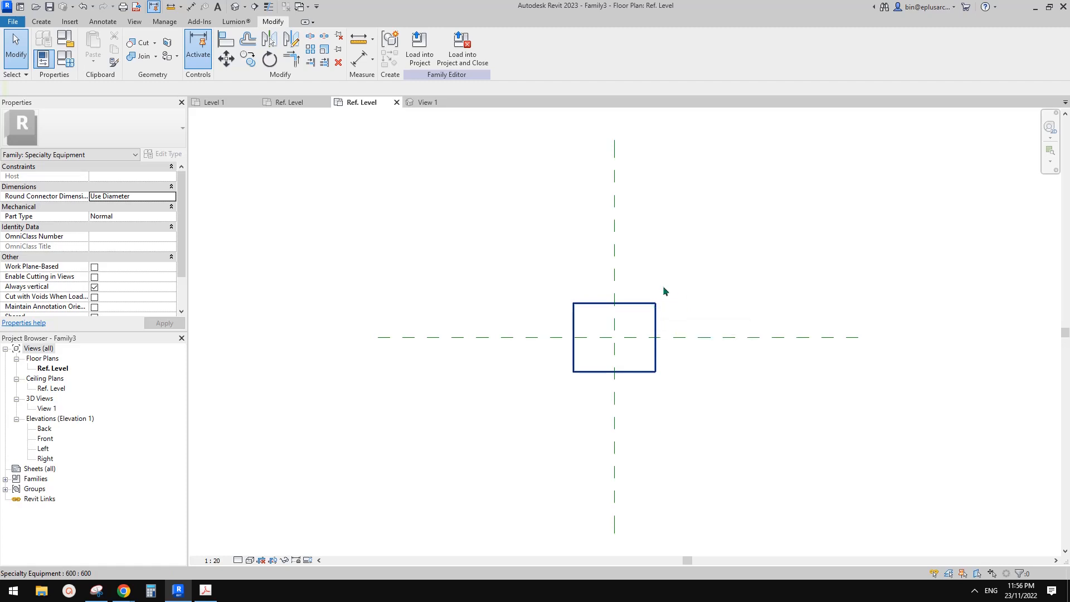
left_click(650, 305)
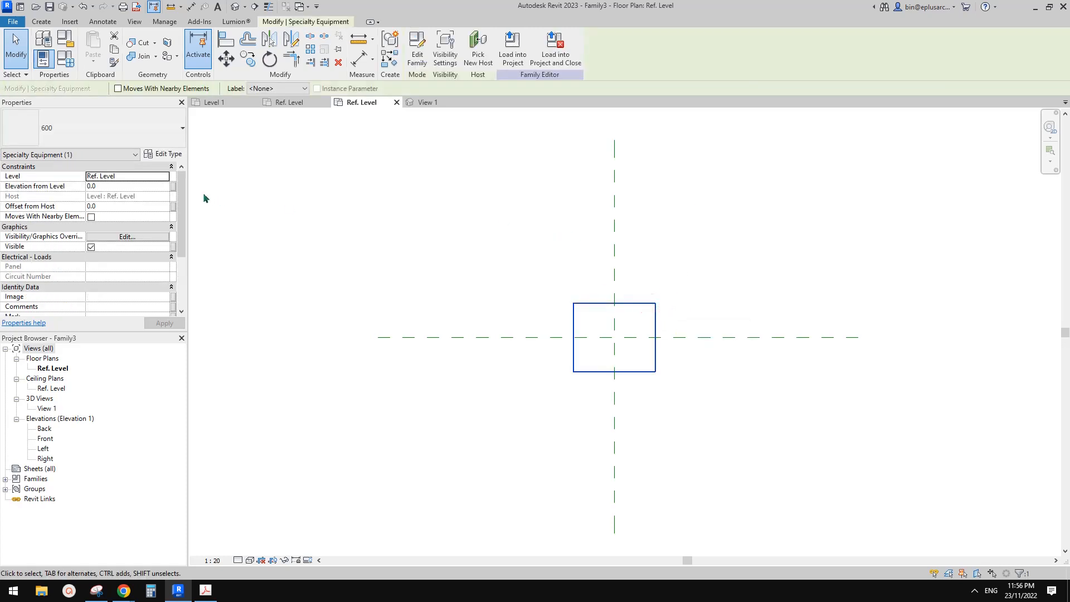
key("Escape")
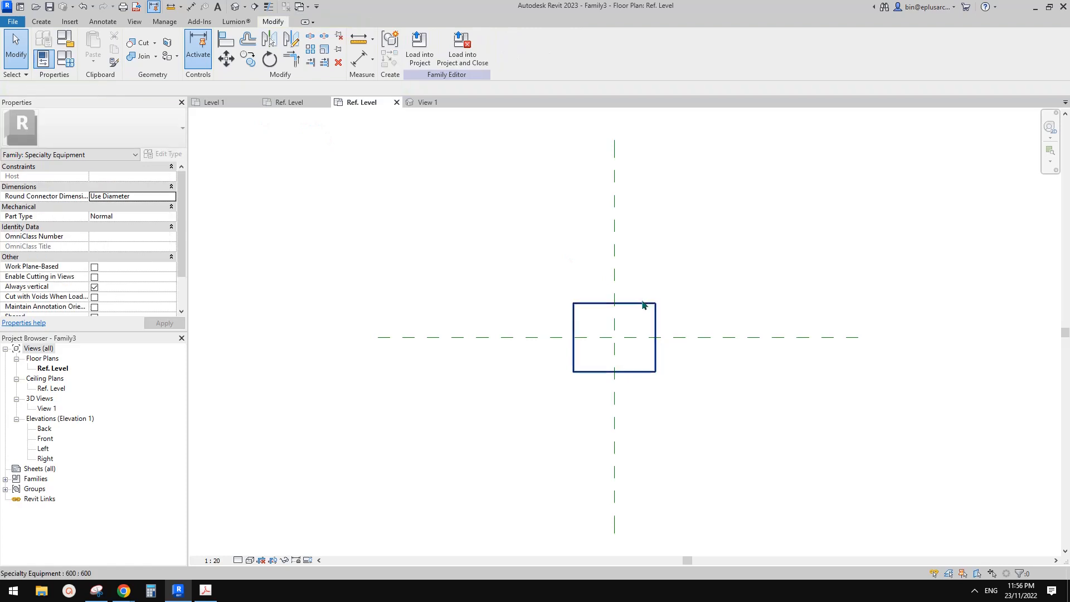
left_click(645, 303)
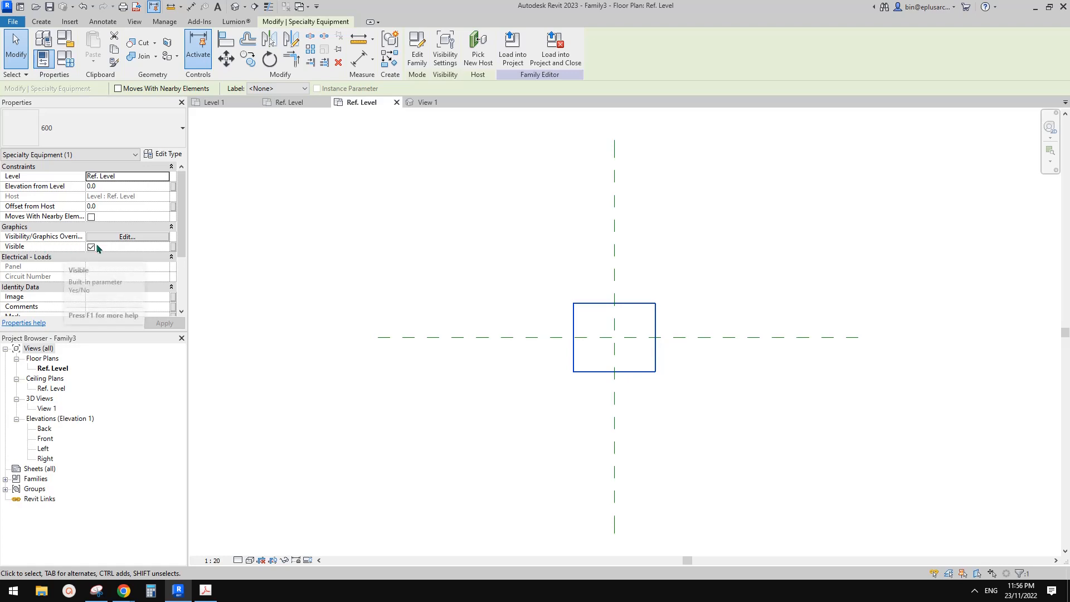
left_click(175, 251)
key("Escape")
key("Escape")
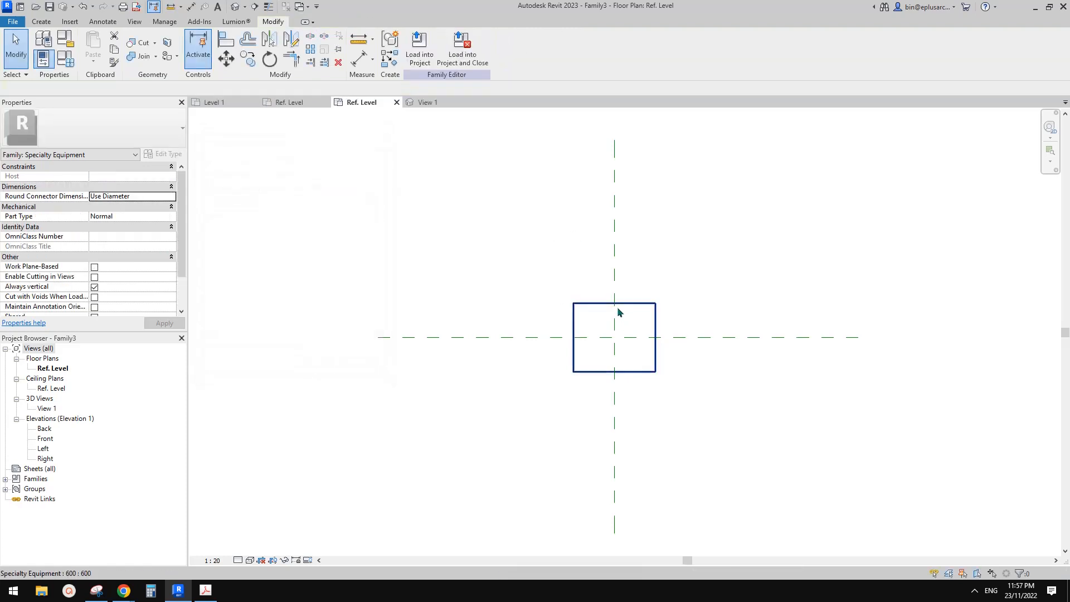
key("ctrl+z")
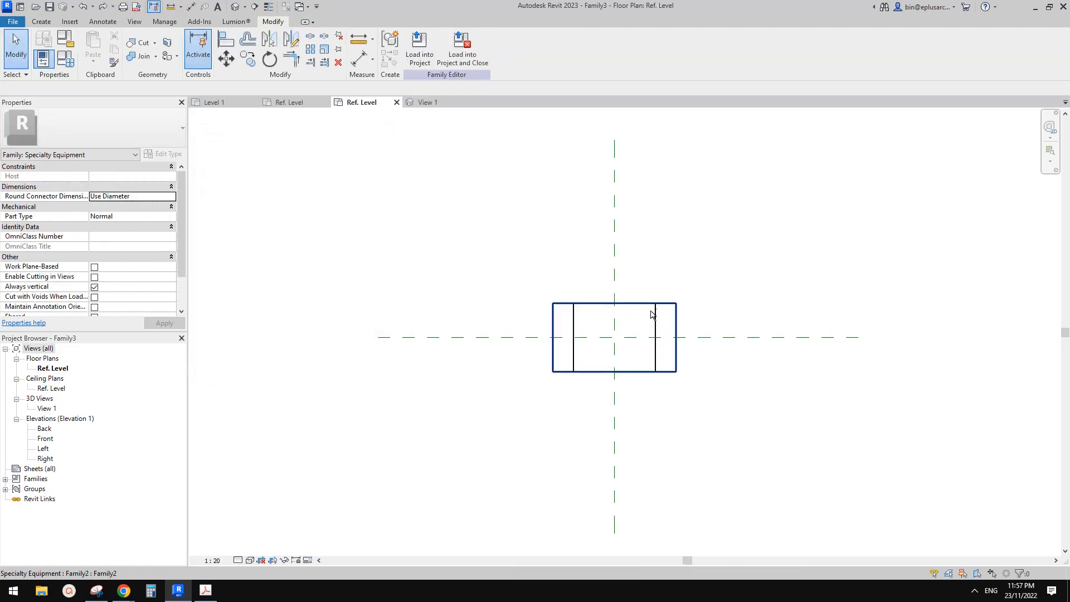
- Associate the nested 600 cooktop's Visible property with a new Yes/No type parameter named 600
scroll(651, 313, "up", 2)
left_click(651, 314)
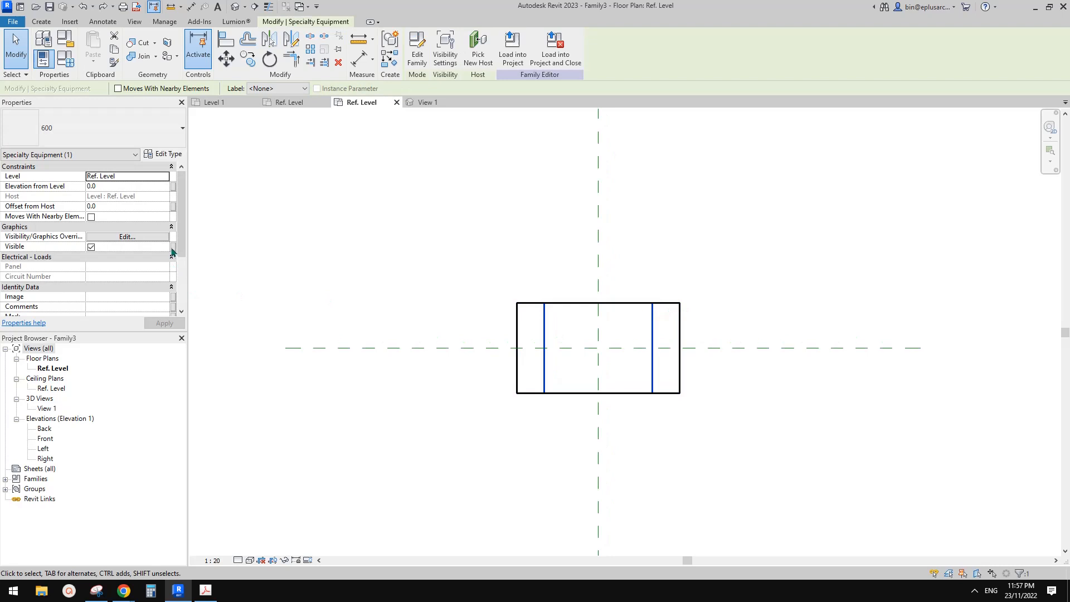
left_click(173, 247)
left_click(212, 339)
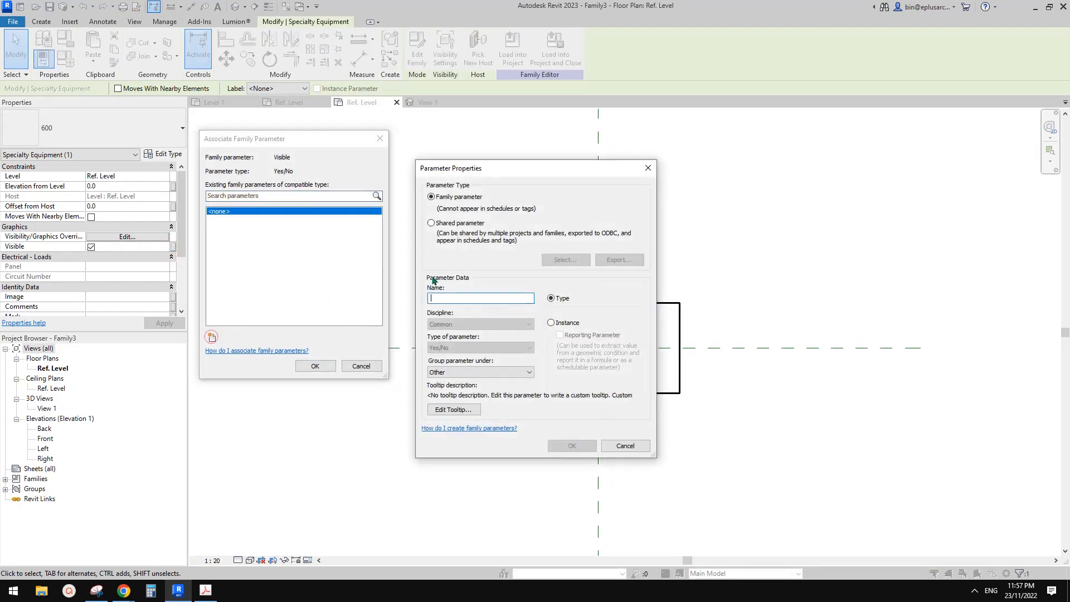
type("900")
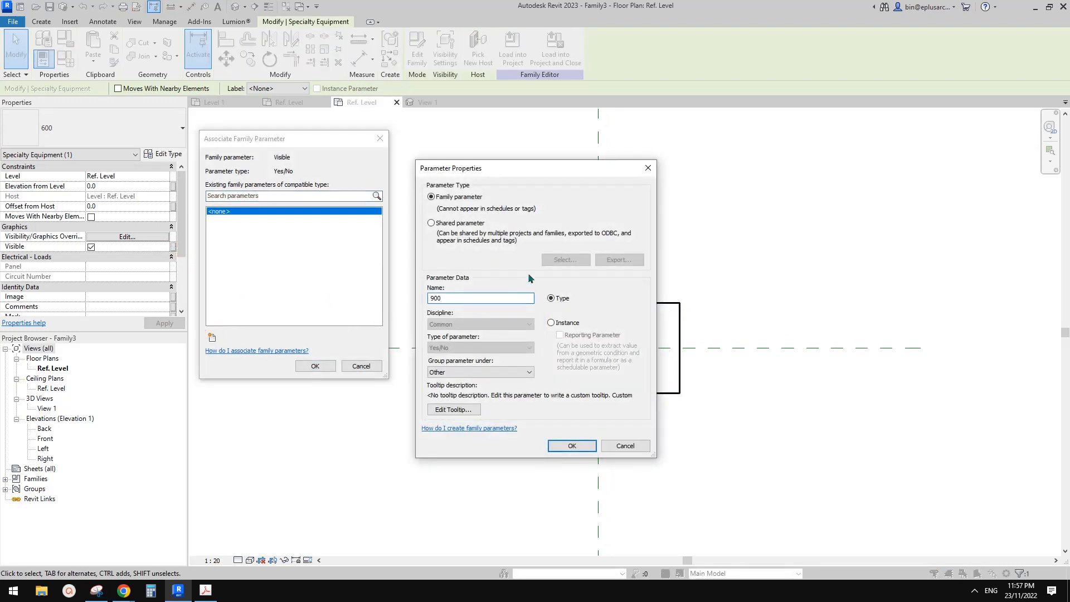
mouse_move(566, 176)
left_mouse_down()
mouse_move(490, 287)
mouse_move(553, 179)
left_mouse_up()
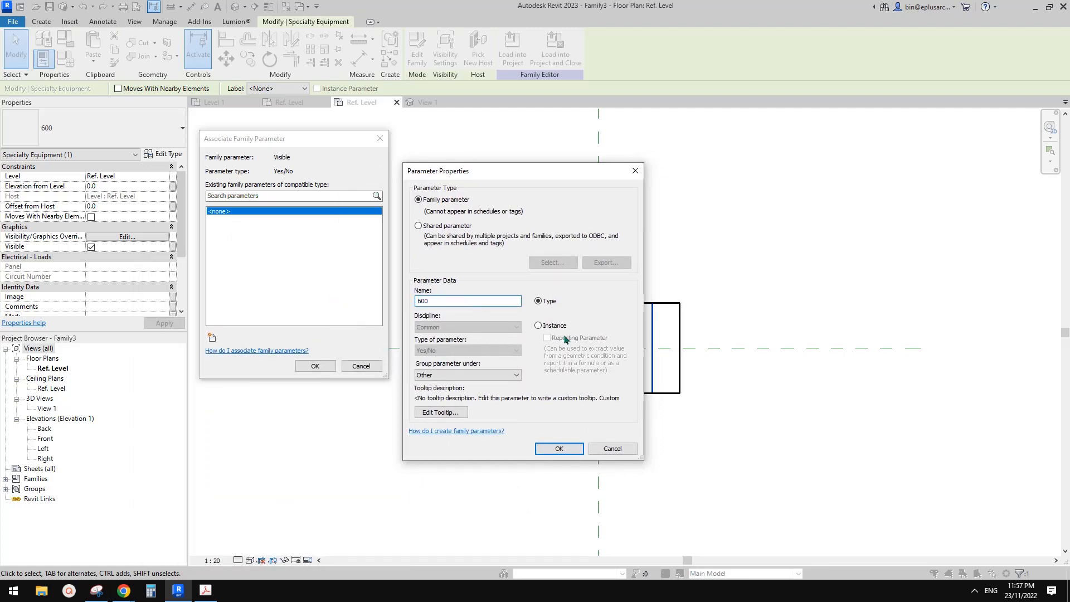
left_click(559, 449)
left_click(316, 366)
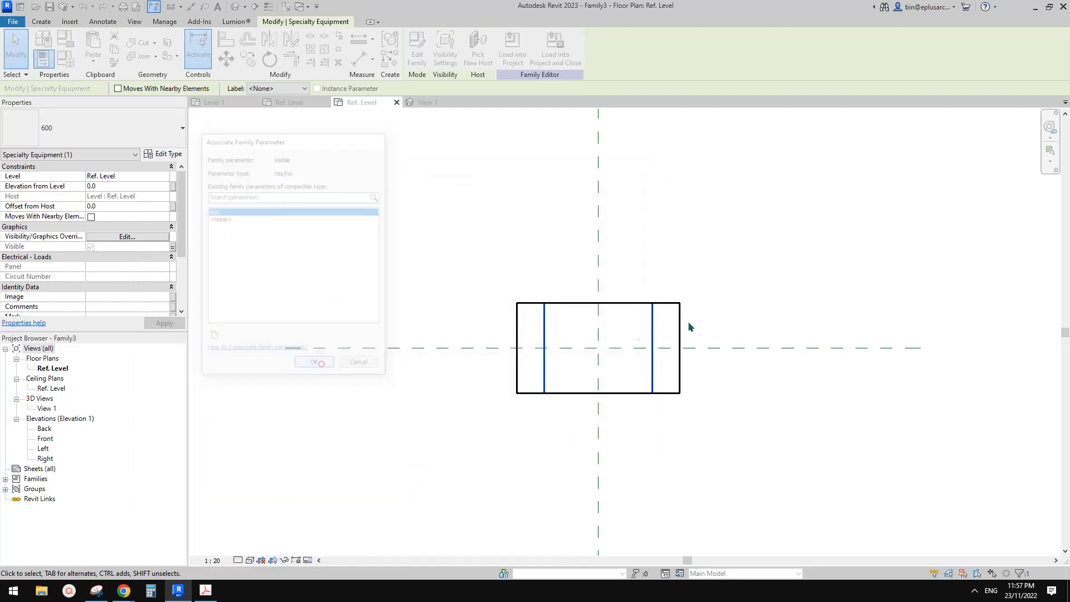
- Associate the nested wide cooktop's Visible property with a new Yes/No instance parameter named 900
left_click(173, 246)
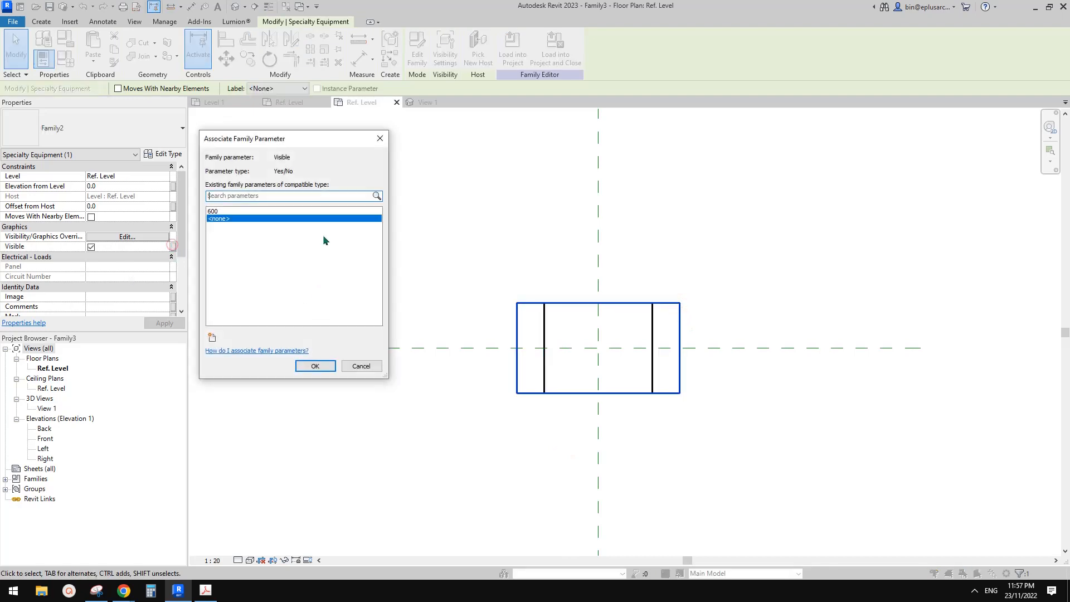
left_click(213, 335)
type("900")
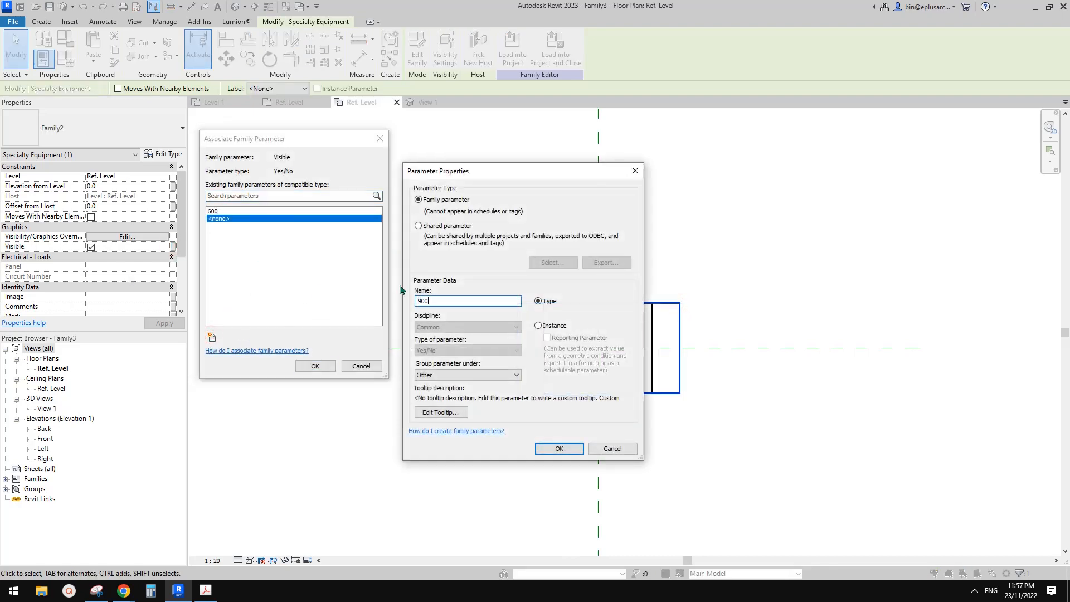
left_click(559, 449)
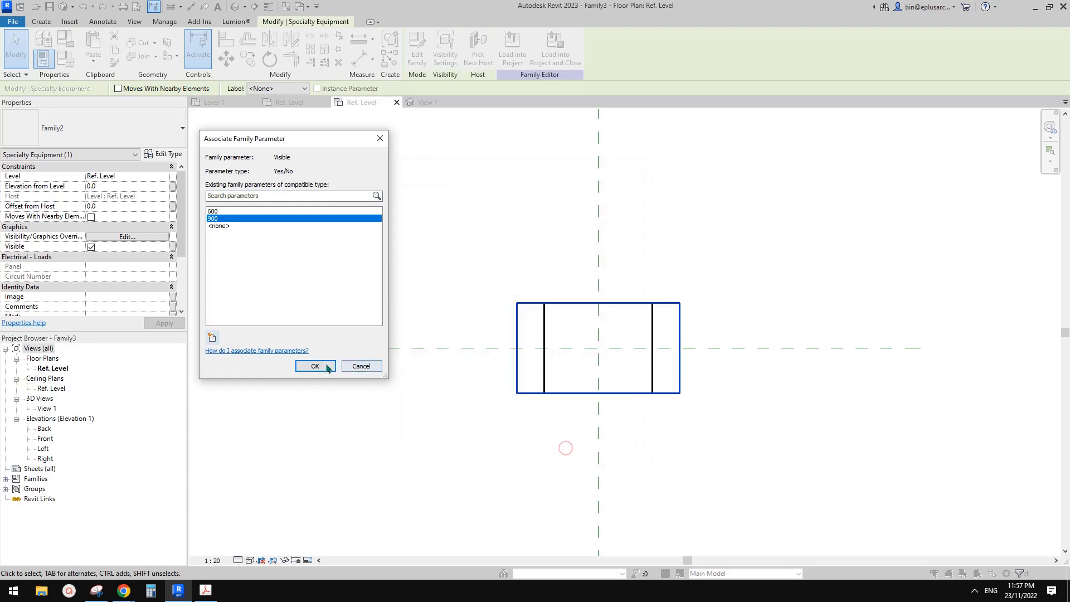
left_click(316, 366)
- Try to drive the 900 parameter with the formula NOT(600) in the family types
left_click(67, 66)
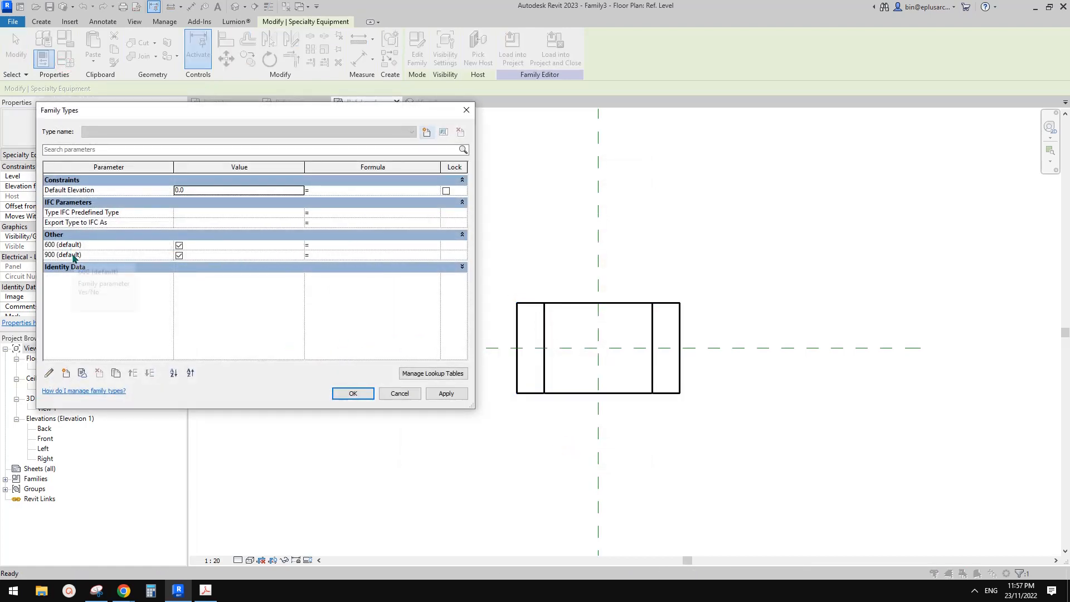
left_click(348, 247)
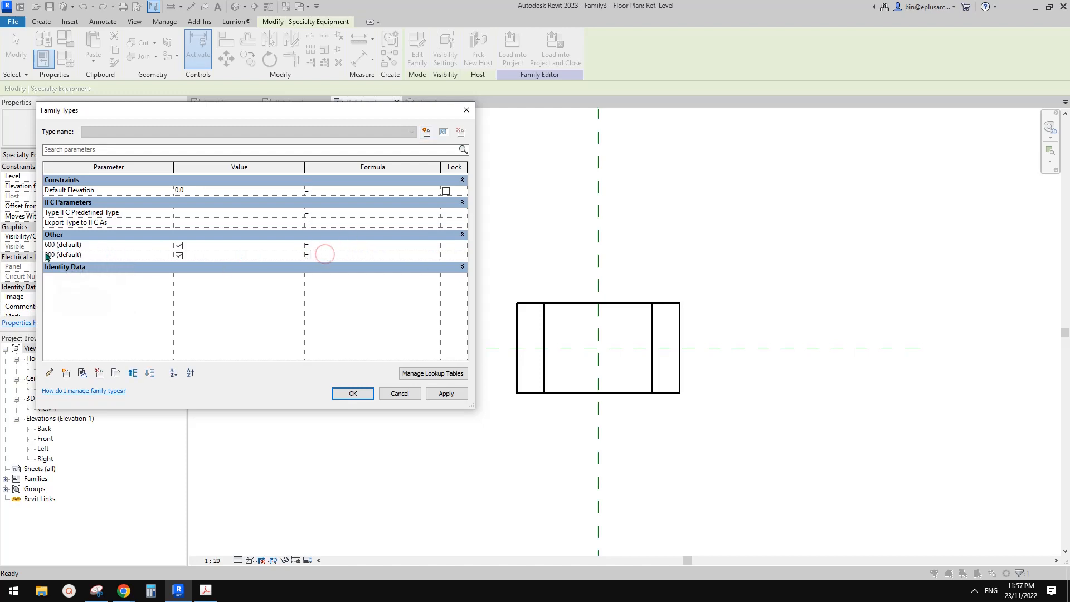
left_click(307, 256)
key("Return")
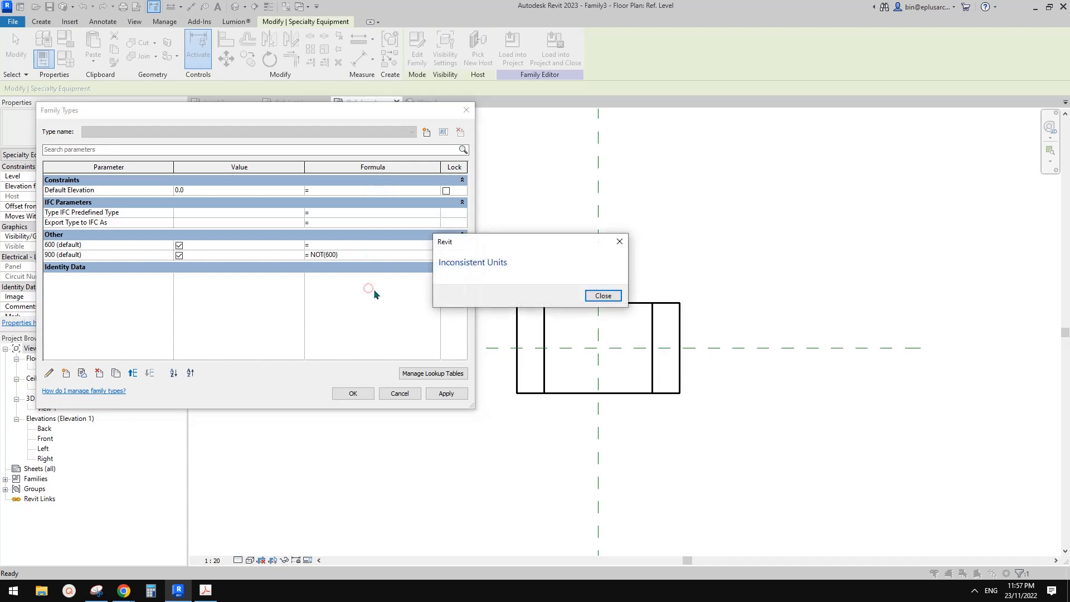
left_click(604, 296)
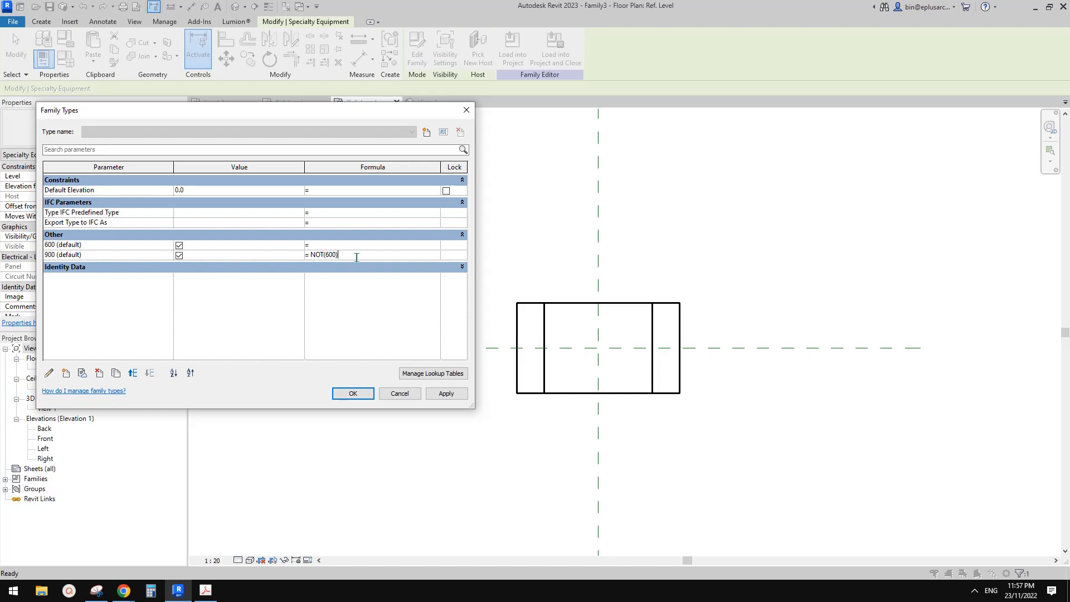
key("Return")
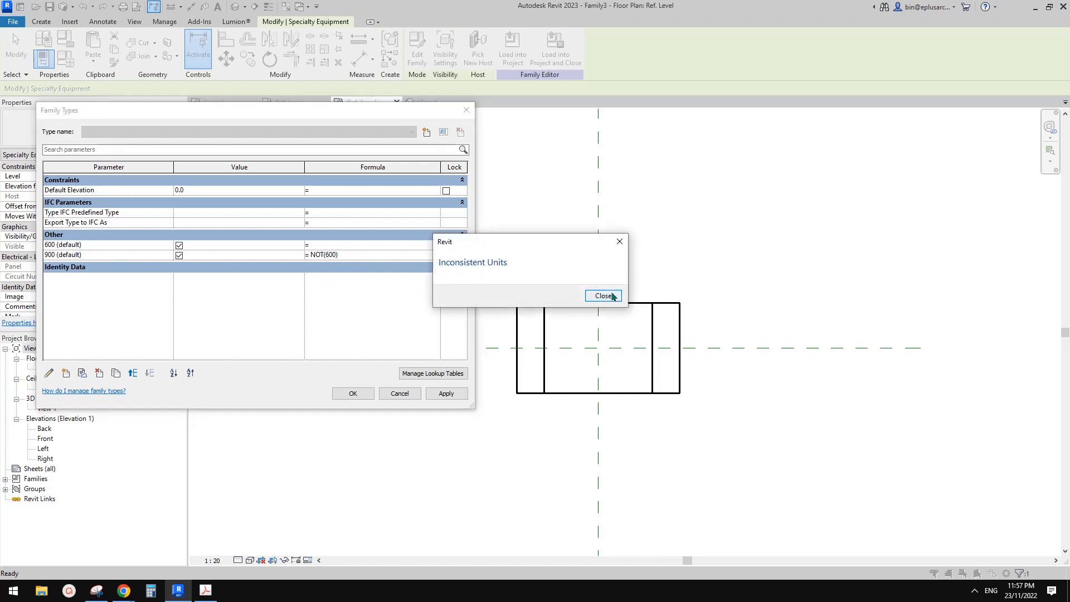
left_click(605, 293)
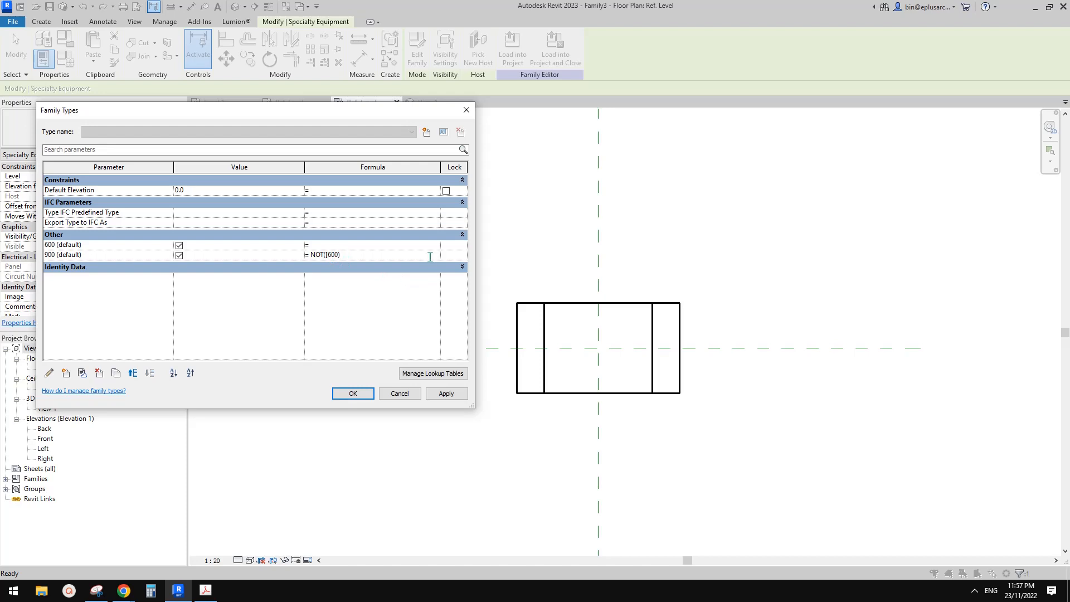
- Set the 900 parameter's formula to not([600]) and apply the family type changes
left_click(364, 294)
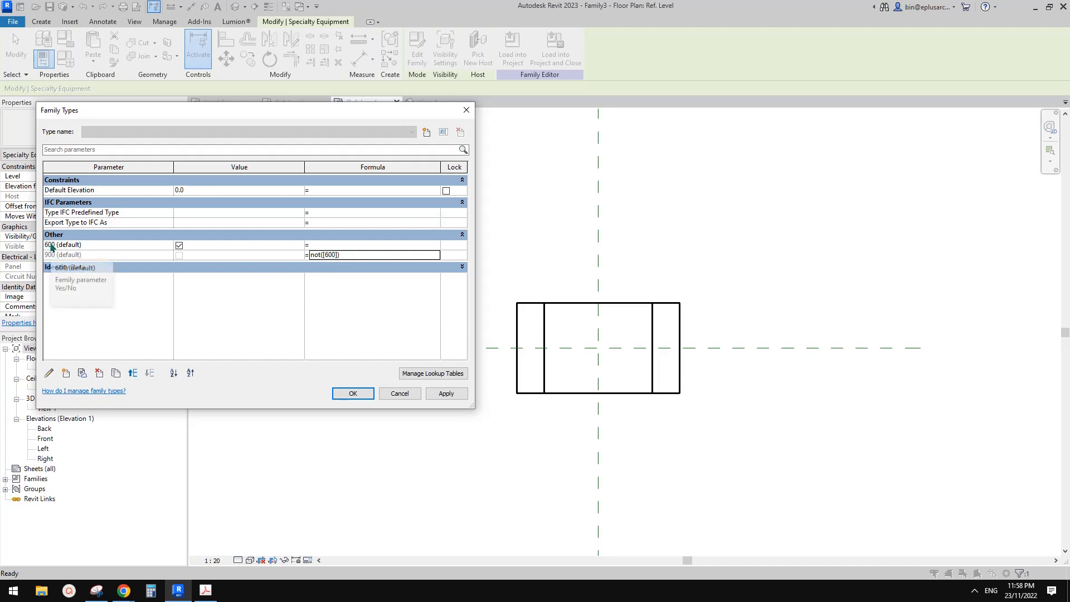
left_click(446, 394)
left_click(353, 394)
- Load Family3 into Project1 only and place one instance on Level 1, just right of the casework bench
left_click(418, 55)
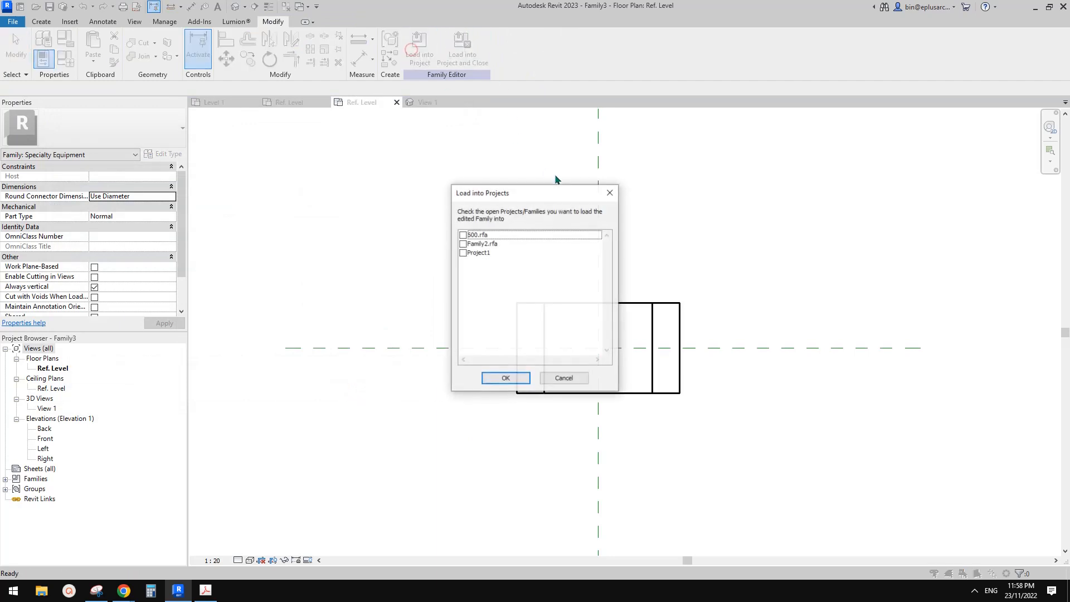
left_click(463, 252)
left_click(506, 378)
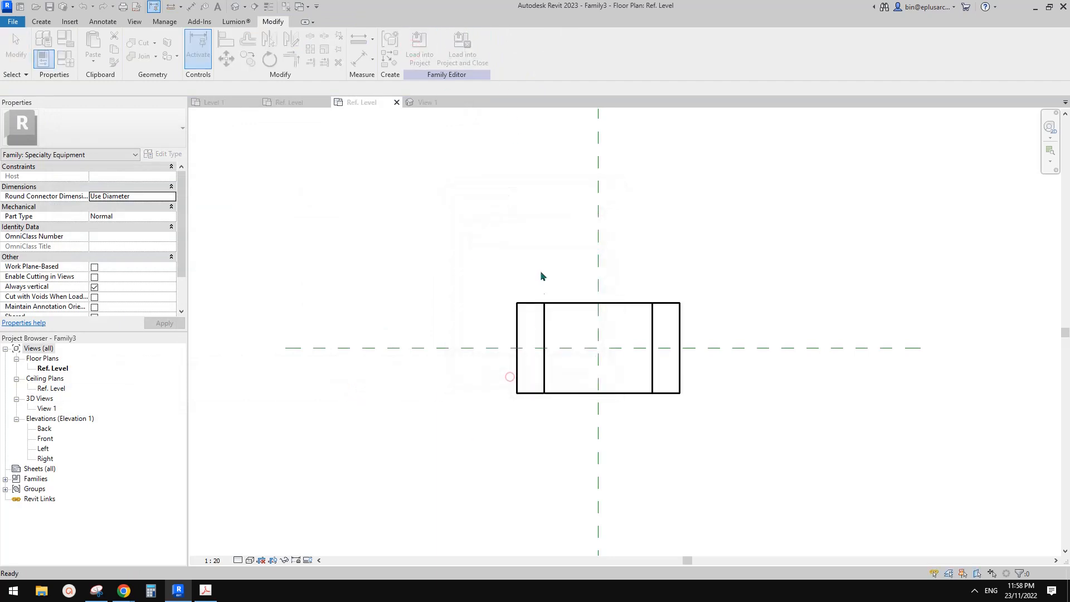
middle_click_drag(830, 311, 675, 323)
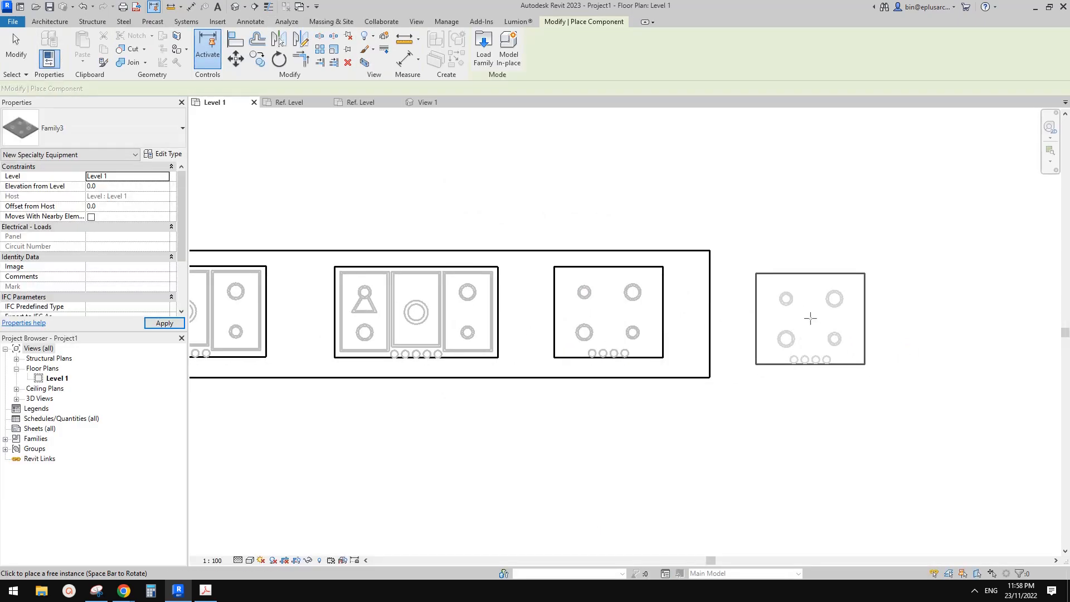
left_click(808, 313)
key("Escape")
key("Escape")
- Test the placed Family3 cooktop's visibility options by switching its 600 parameter off and back on
left_click(814, 331)
scroll(128, 245, "down", 4)
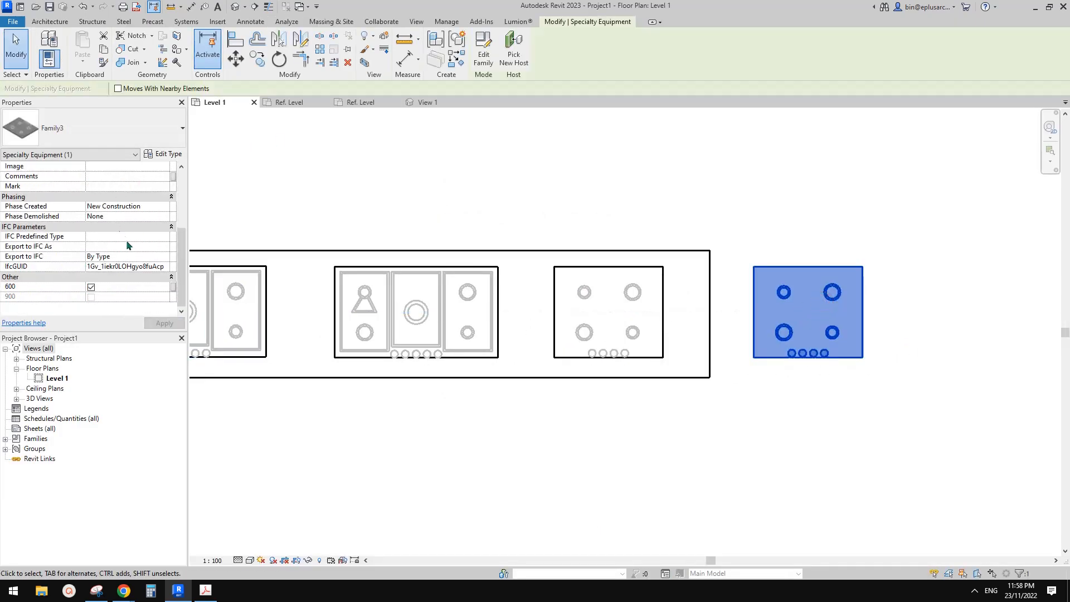
left_click(91, 287)
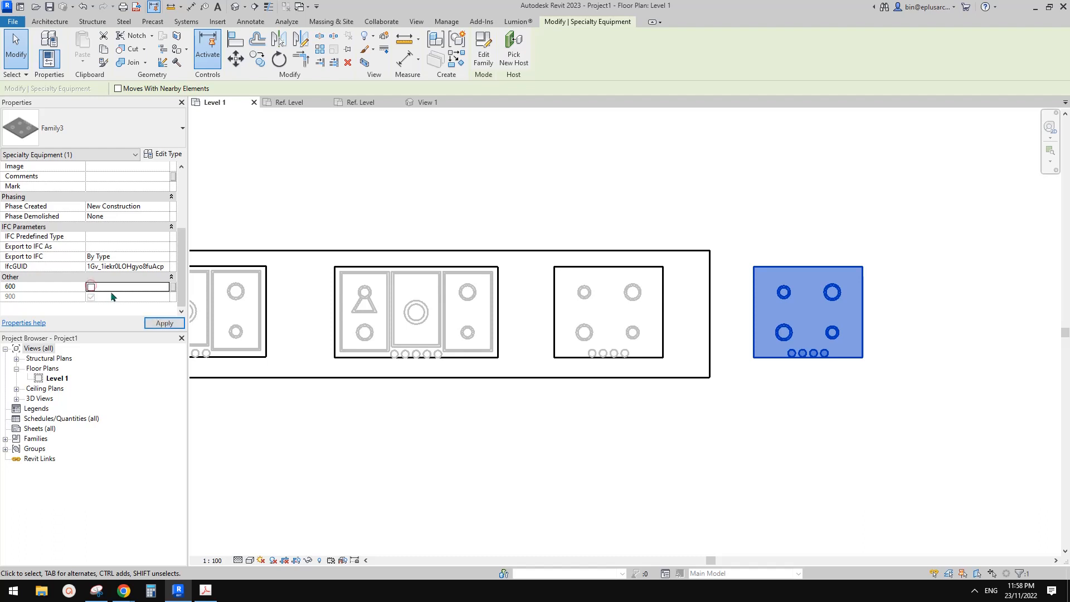
left_click(90, 287)
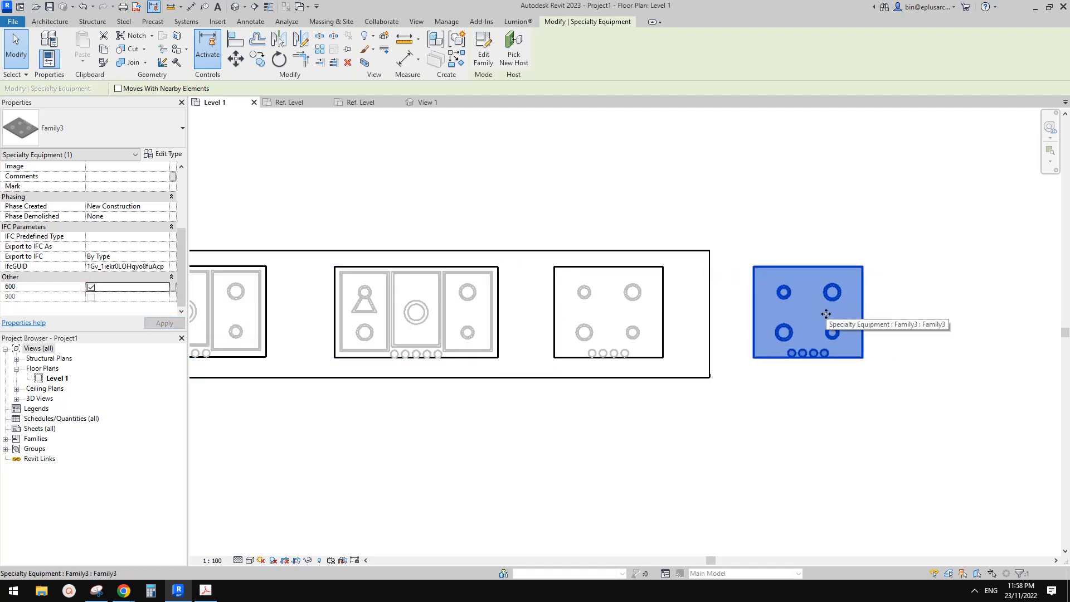
- Open the placed Family3 cooktop for editing in the family editor
scroll(825, 313, "down", 1)
middle_click_drag(783, 312, 667, 307)
left_click(706, 316)
left_click(726, 315)
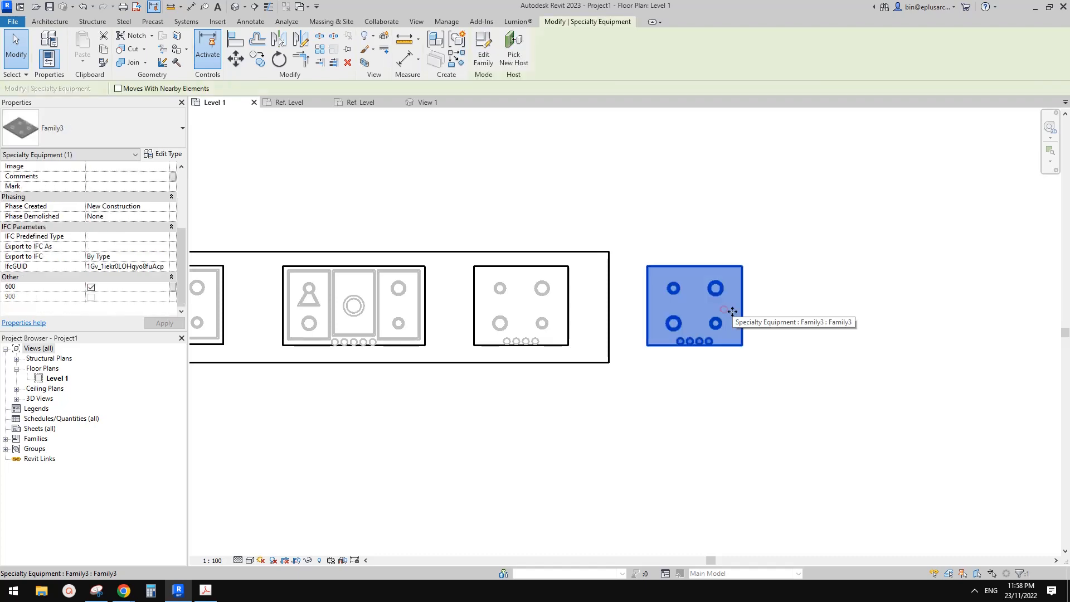
left_click(484, 51)
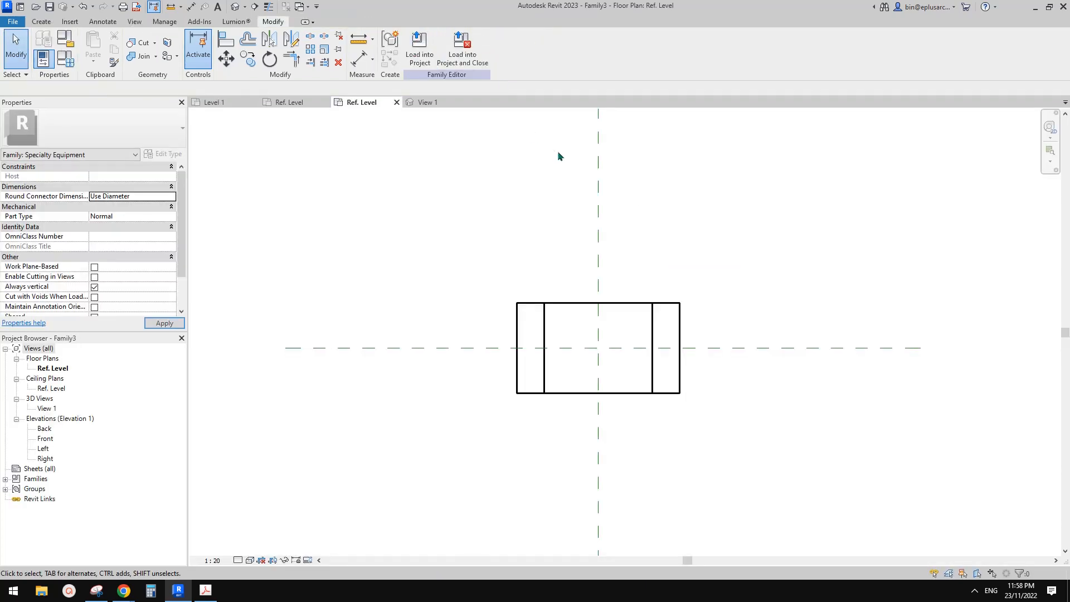
- Delete the 600 and 900 family parameters and the nested wide cooktop instance from Family3
left_click(74, 63)
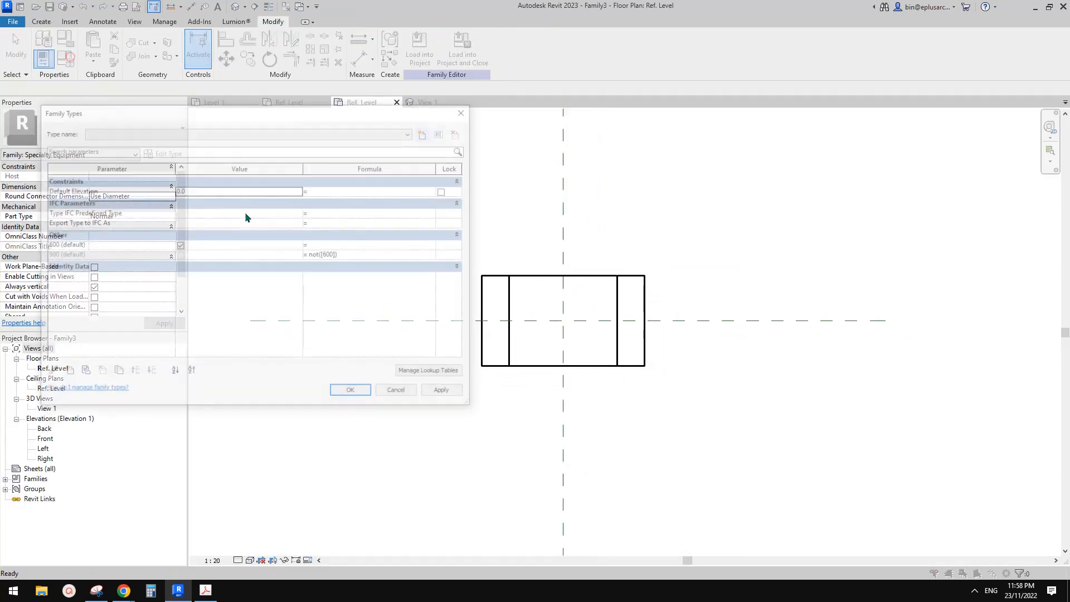
left_click(113, 244)
left_click(100, 373)
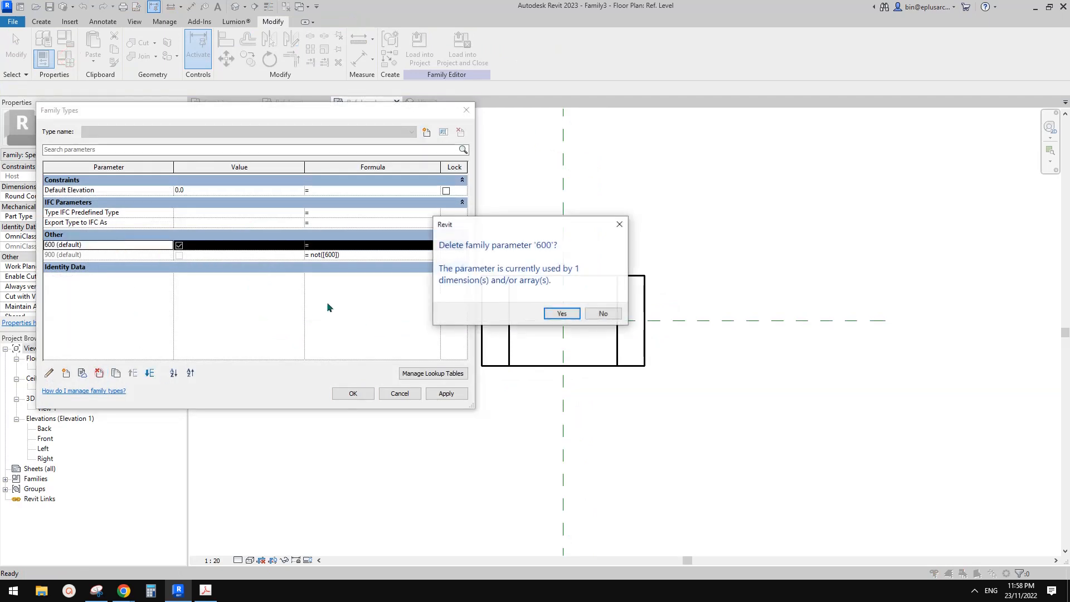
left_click(546, 312)
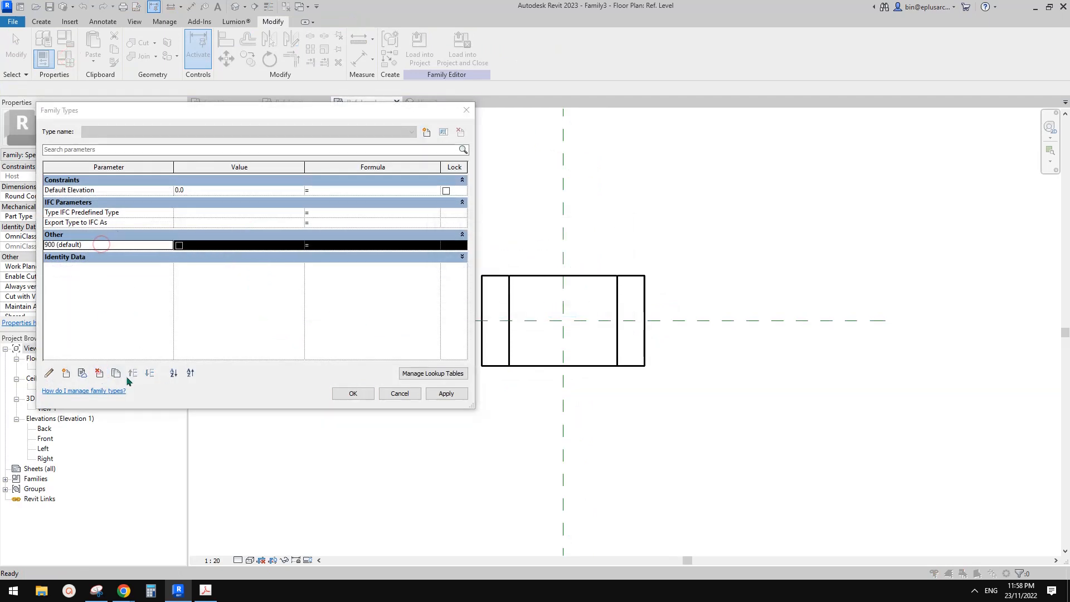
left_click(100, 374)
left_click(553, 313)
left_click(353, 394)
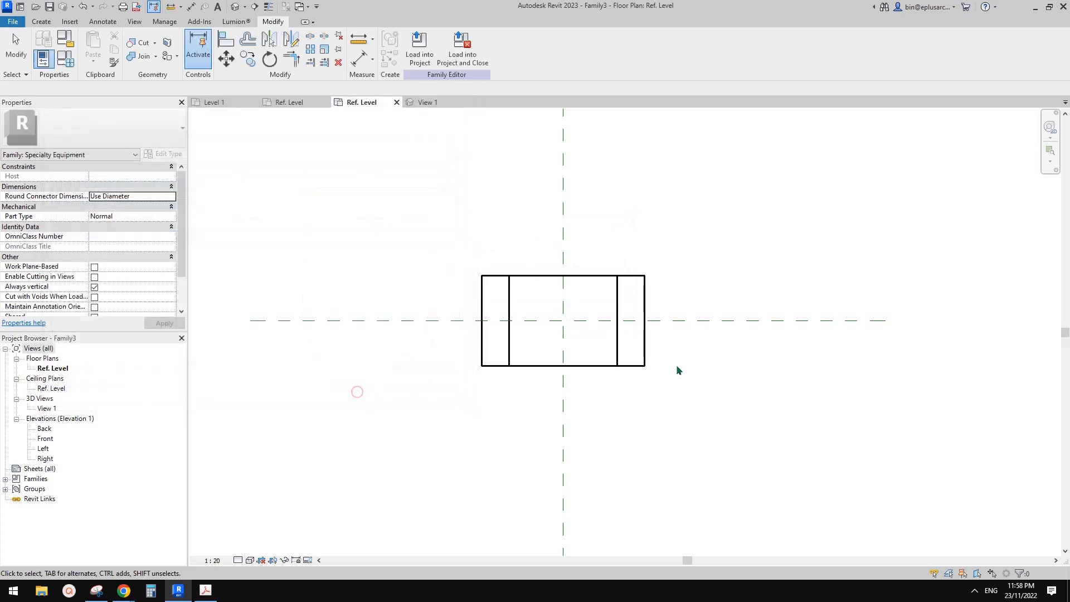
left_click(646, 304)
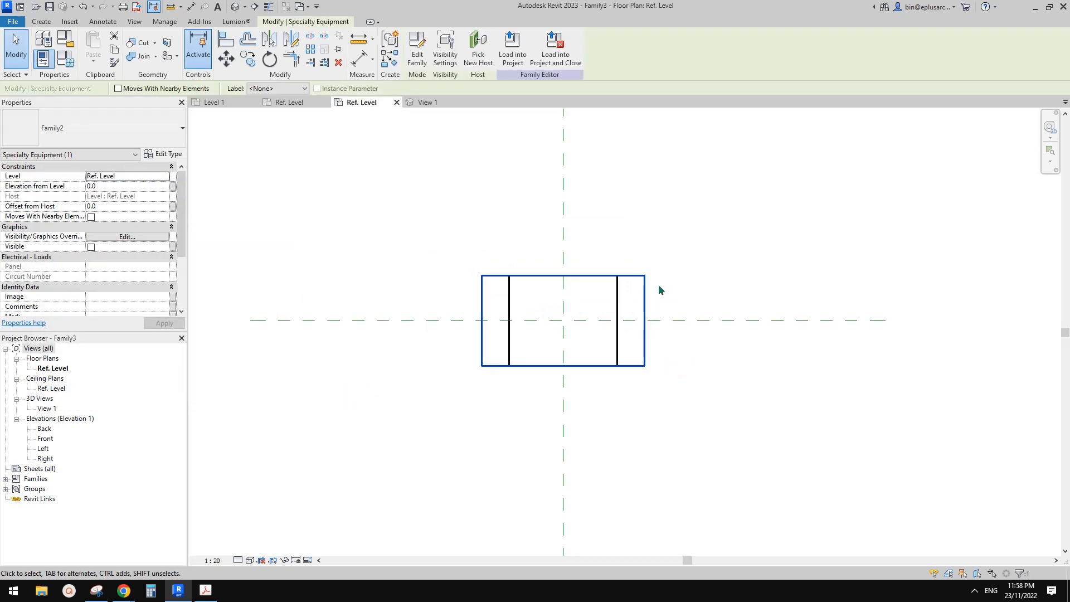
key("Delete")
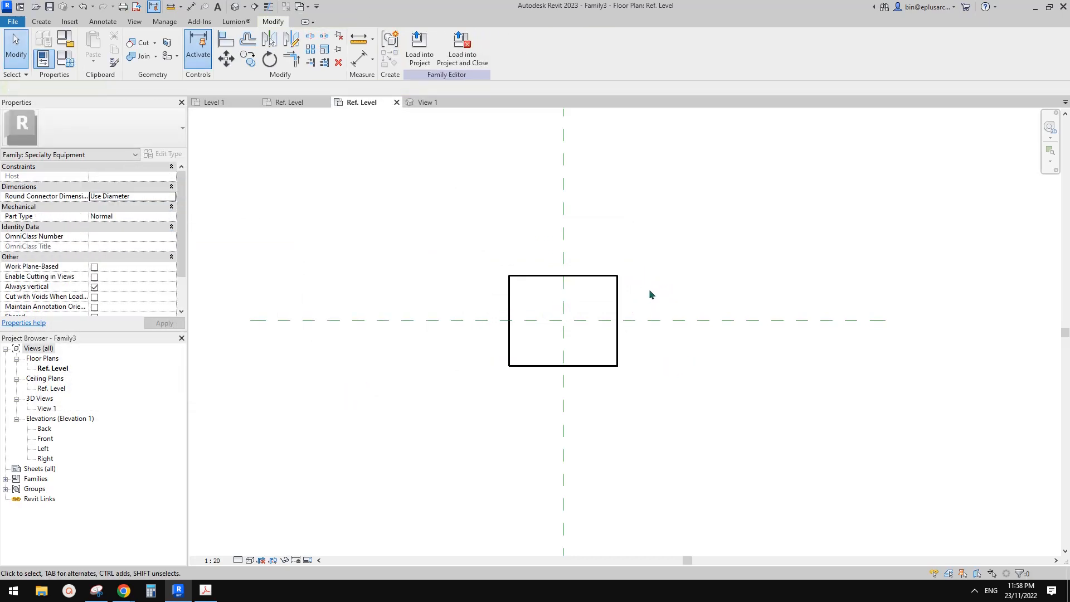
- Label the nested 600 cooktop with a new family type instance parameter named OPTIONS
middle_click_drag(649, 300, 636, 301)
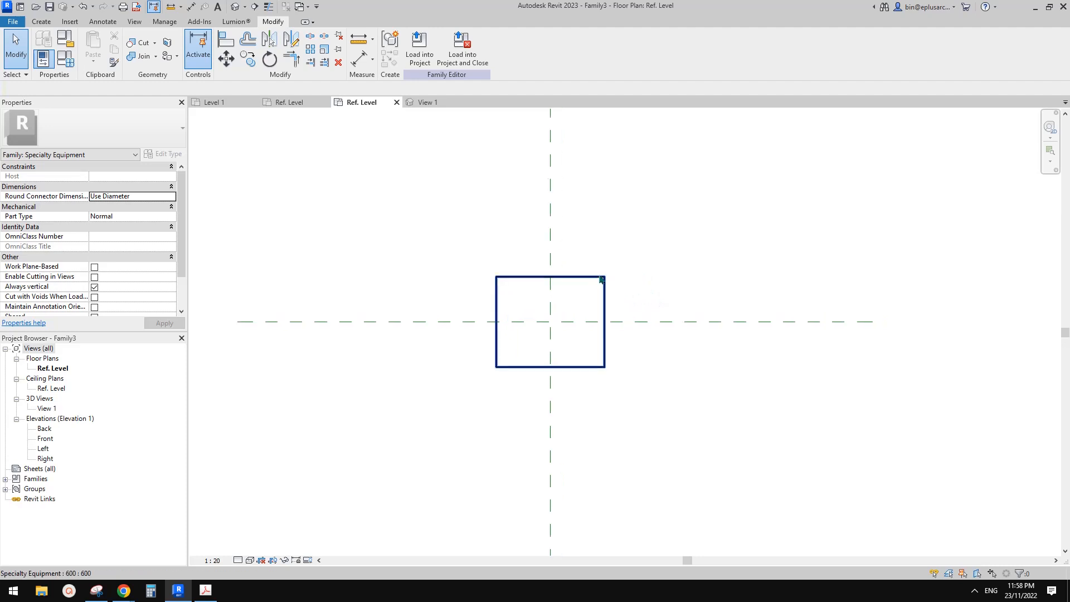
left_click(603, 283)
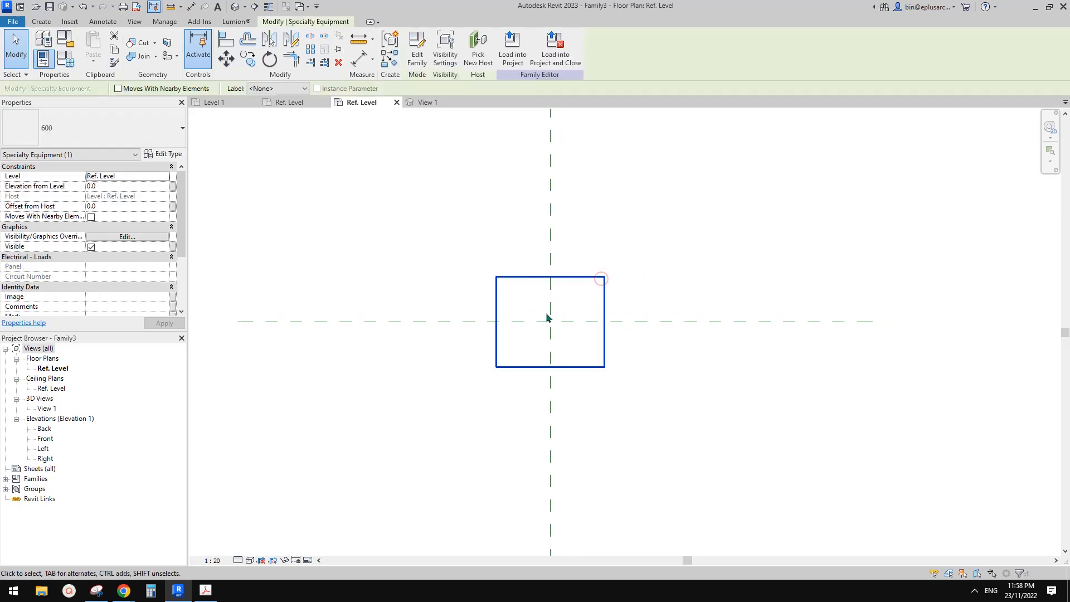
left_click(252, 91)
left_click(267, 109)
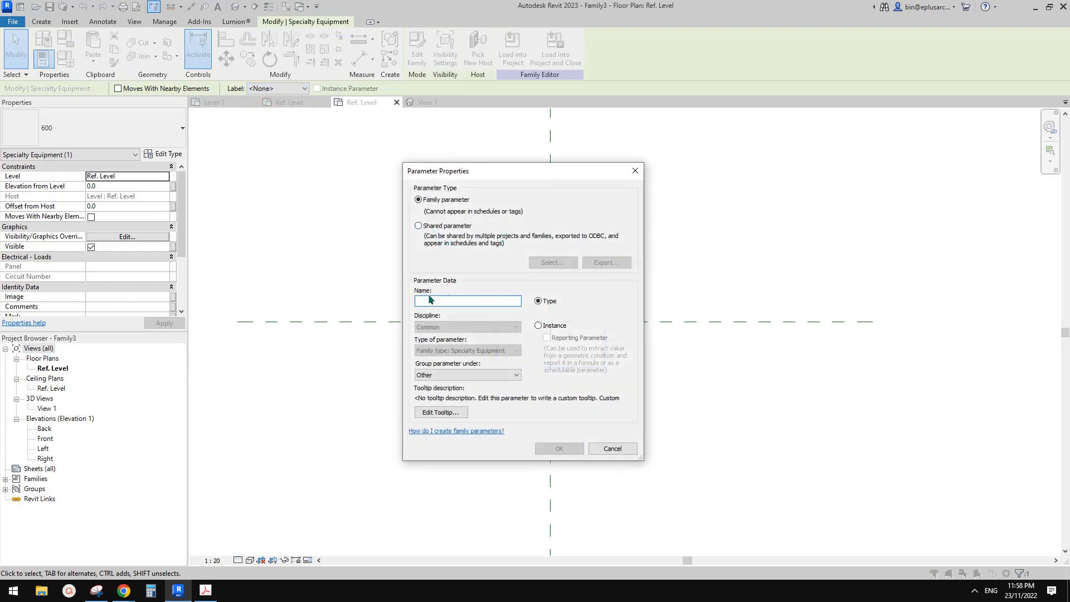
type("OPTIONS")
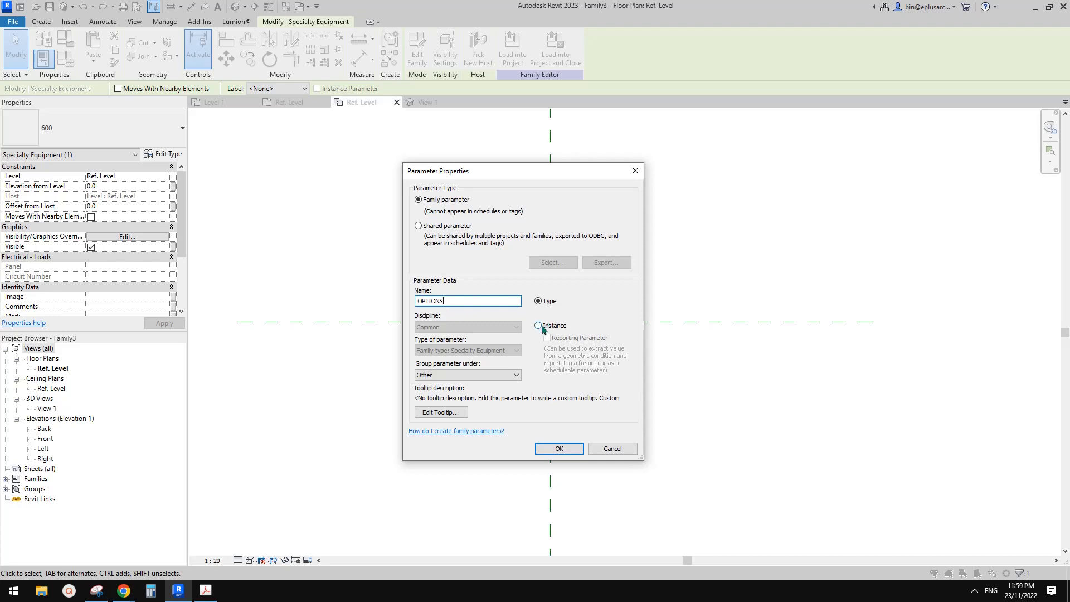
left_click(576, 450)
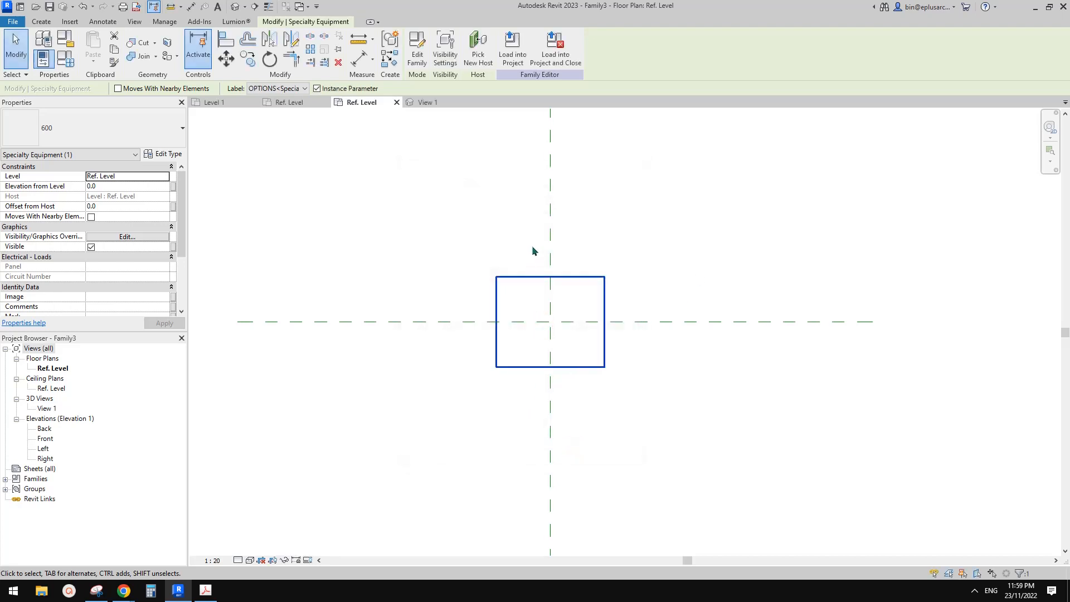
- Load the revised Family3 into Project1, overwriting the existing version
left_click(512, 50)
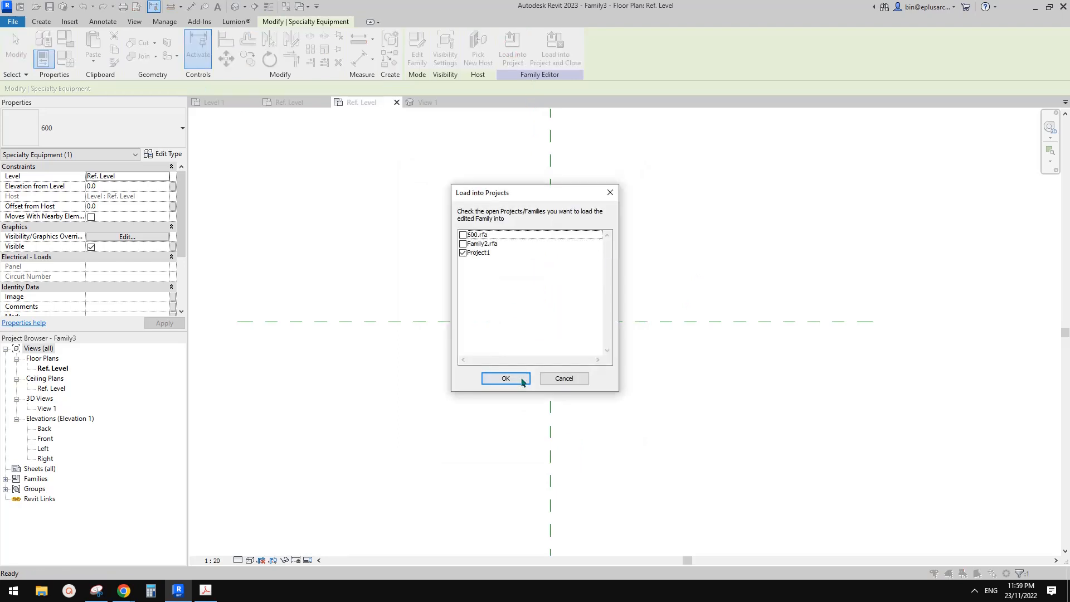
left_click(520, 378)
left_click(540, 262)
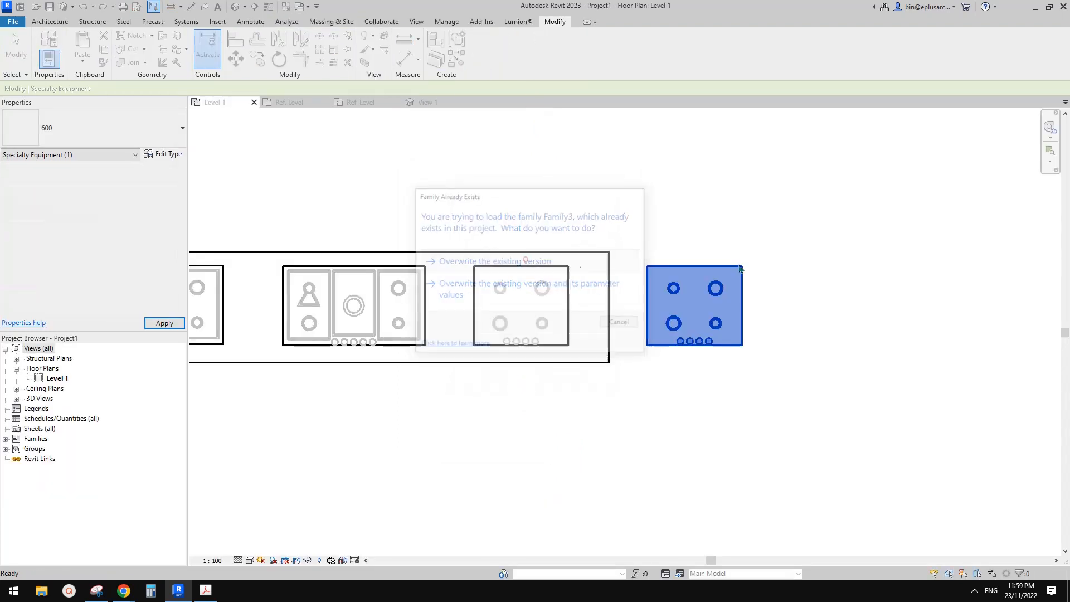
- Set the OPTIONS parameter of the placed Family3 cooktop to Family2
left_click(729, 306)
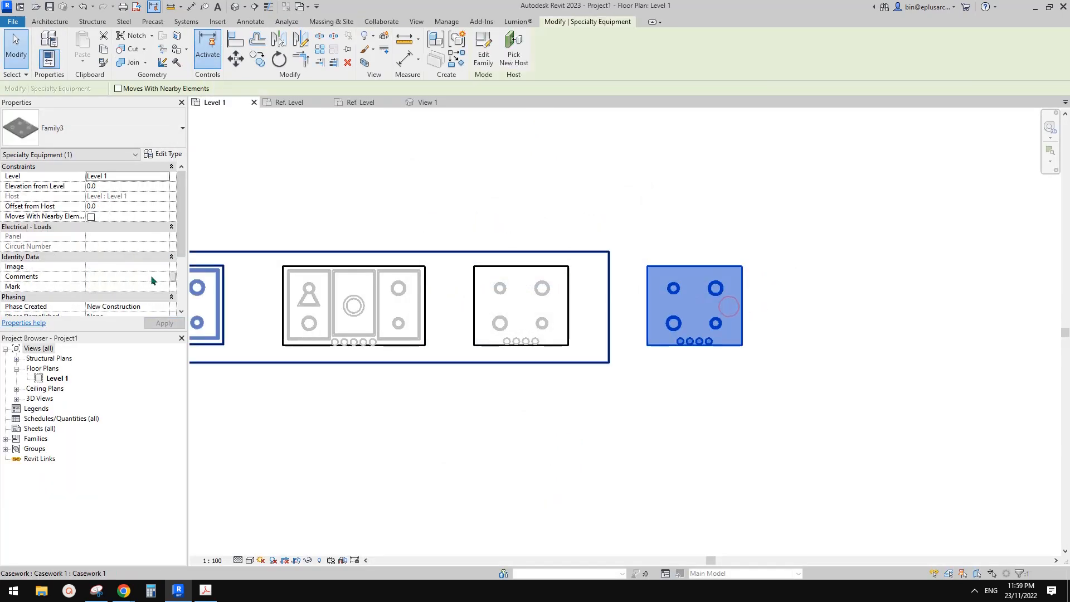
scroll(118, 258, "down", 3)
scroll(118, 260, "down", 3)
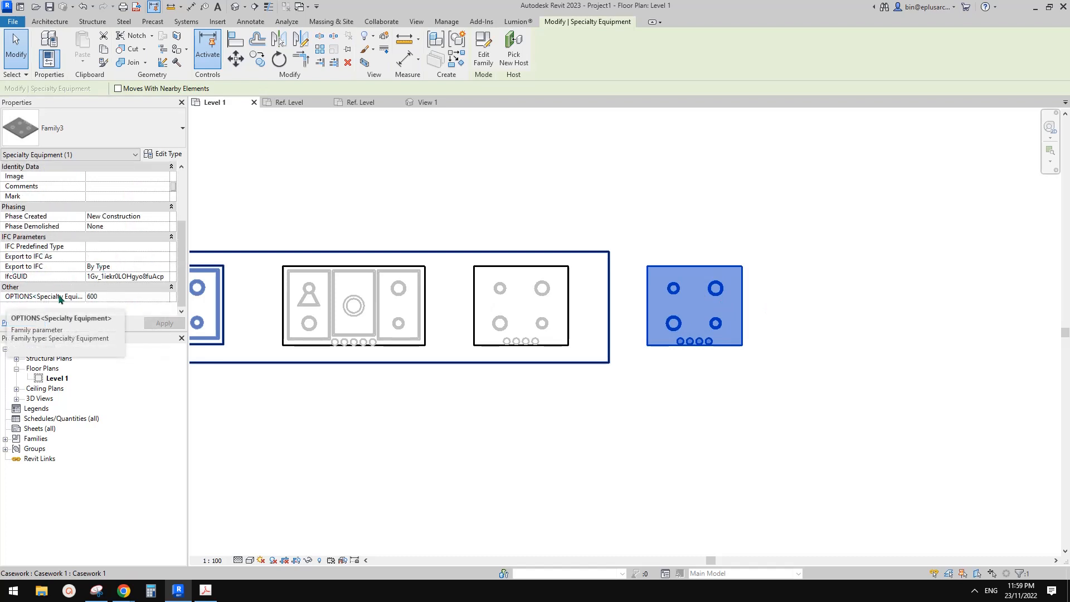
left_click(130, 296)
left_click(99, 313)
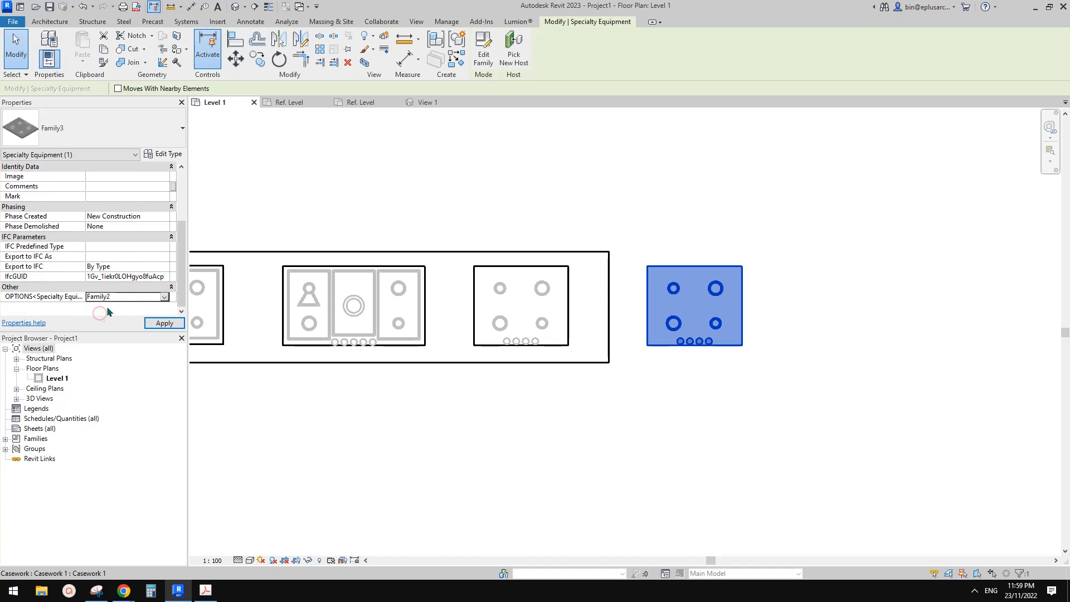
key("Return")
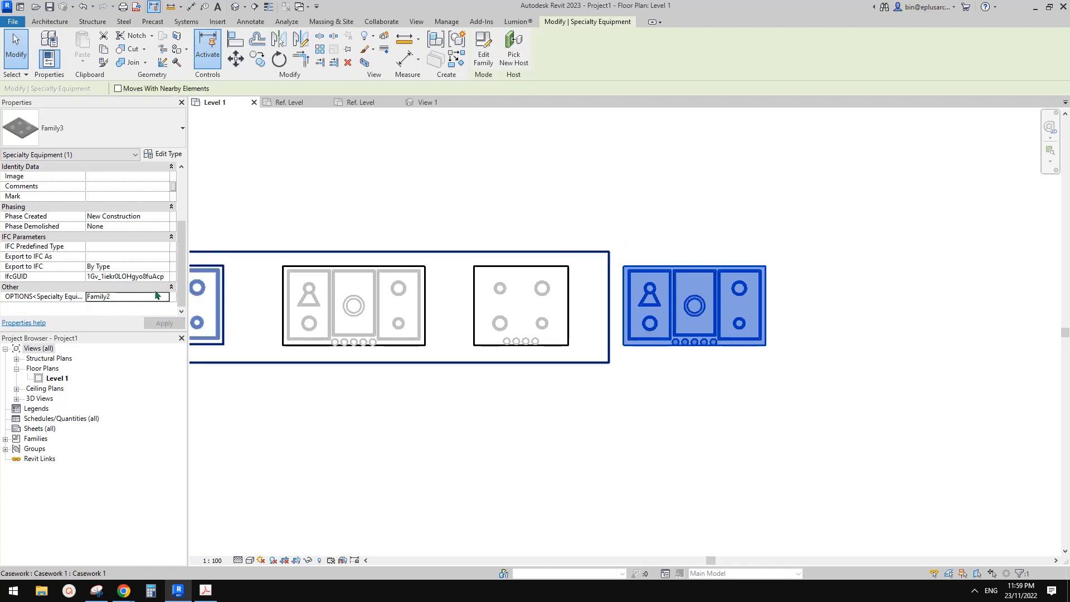
- Toggle the OPTIONS parameter of the placed Family3 cooktop between 600 and Family2, leaving it on Family2
left_click(165, 297)
left_click(100, 307)
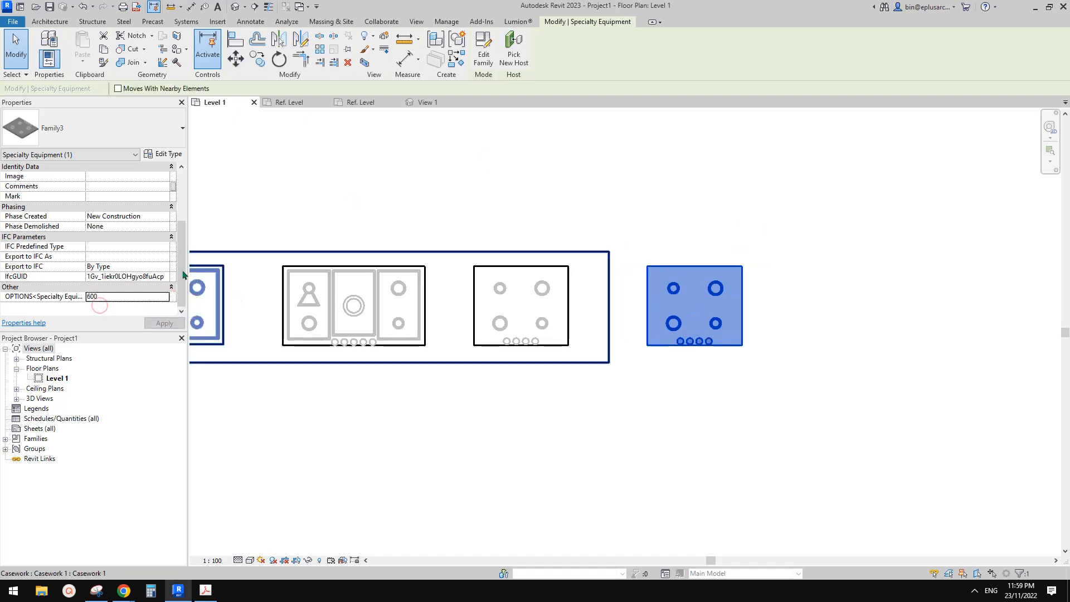
left_click(165, 297)
left_click(99, 315)
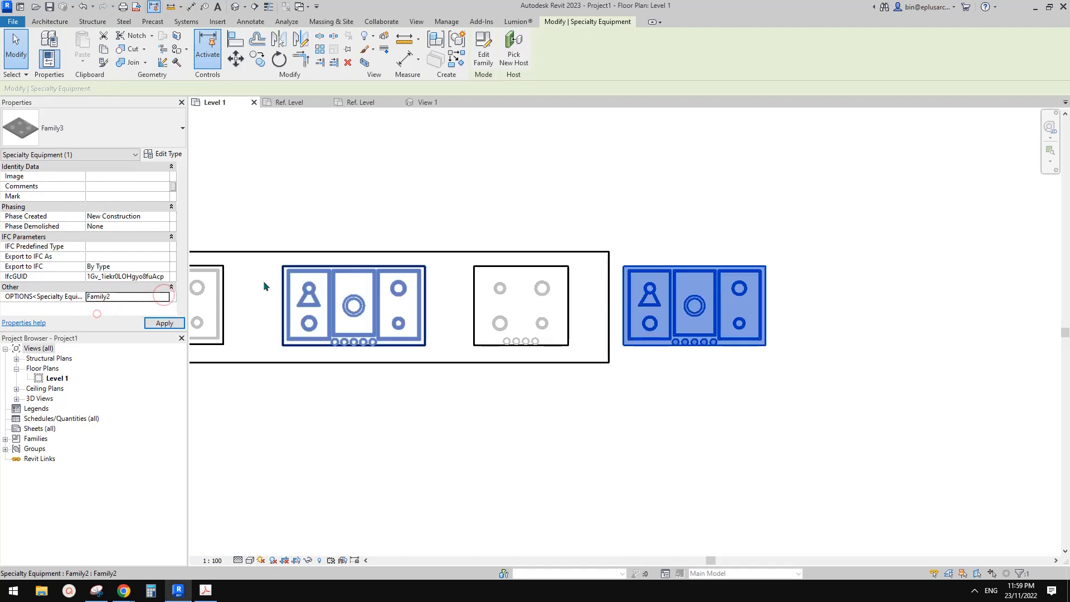
left_click(165, 296)
left_click(101, 306)
left_click(164, 297)
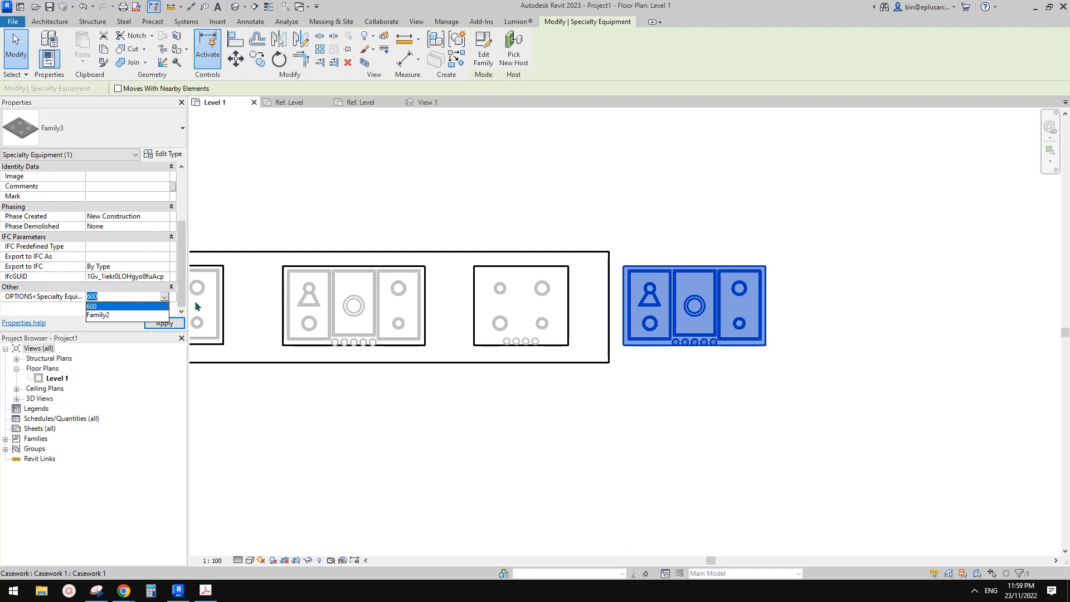
left_click(117, 315)
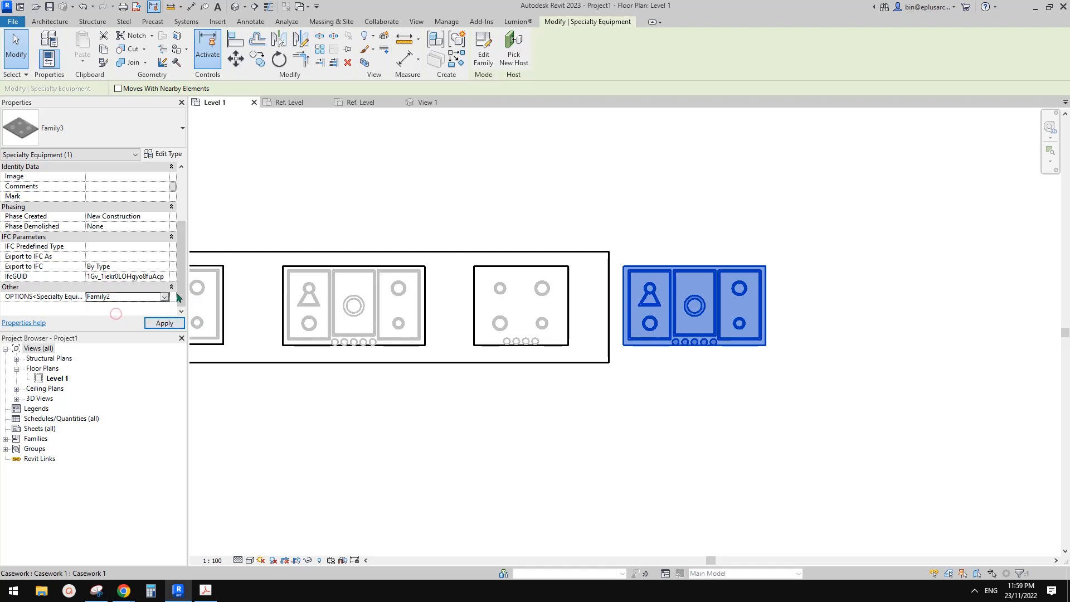
middle_click_drag(659, 262, 641, 274)
scroll(641, 266, "up", 1)
left_click(164, 297)
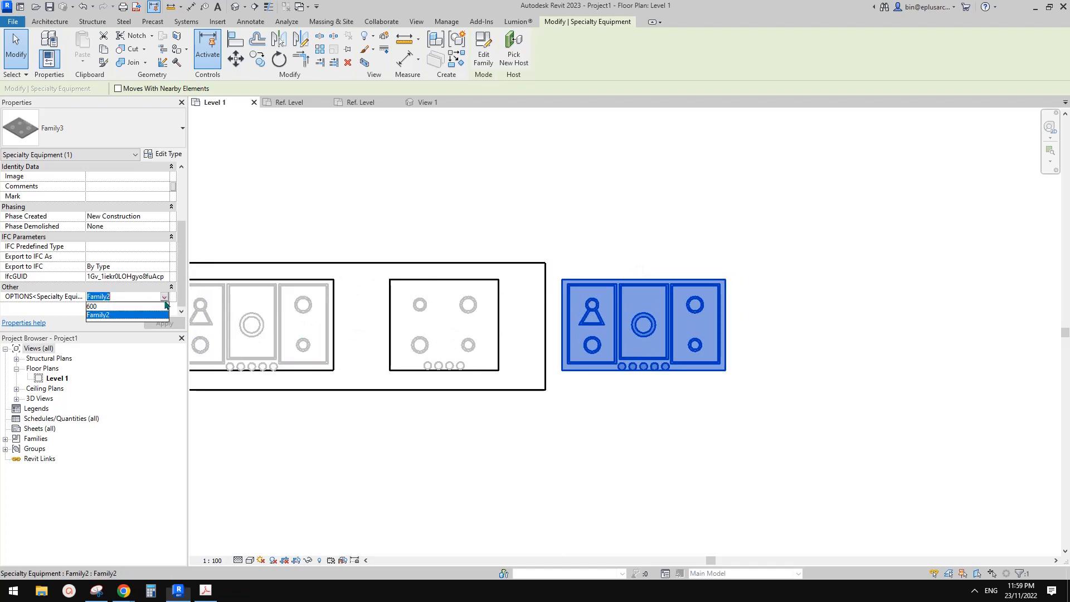
left_click(626, 290)
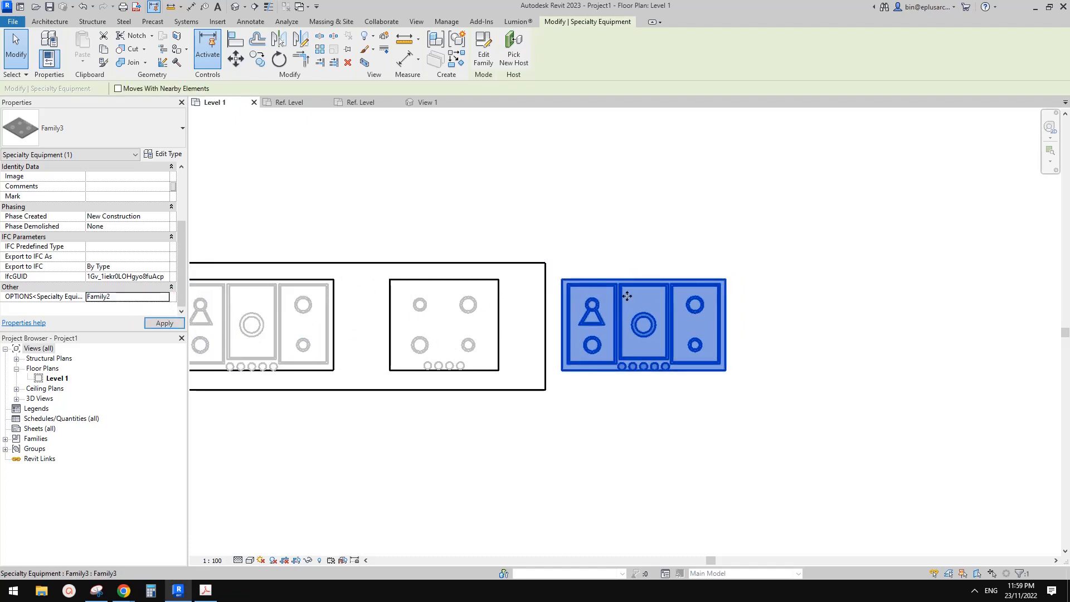
left_click(623, 234)
middle_click_drag(646, 254, 634, 269)
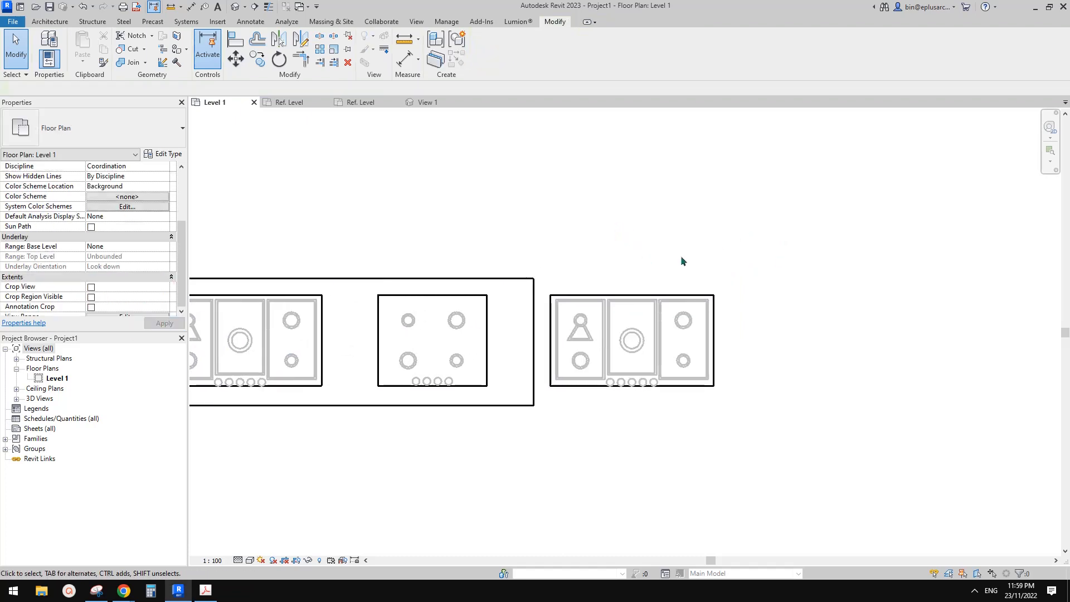
scroll(589, 284, "down", 1)
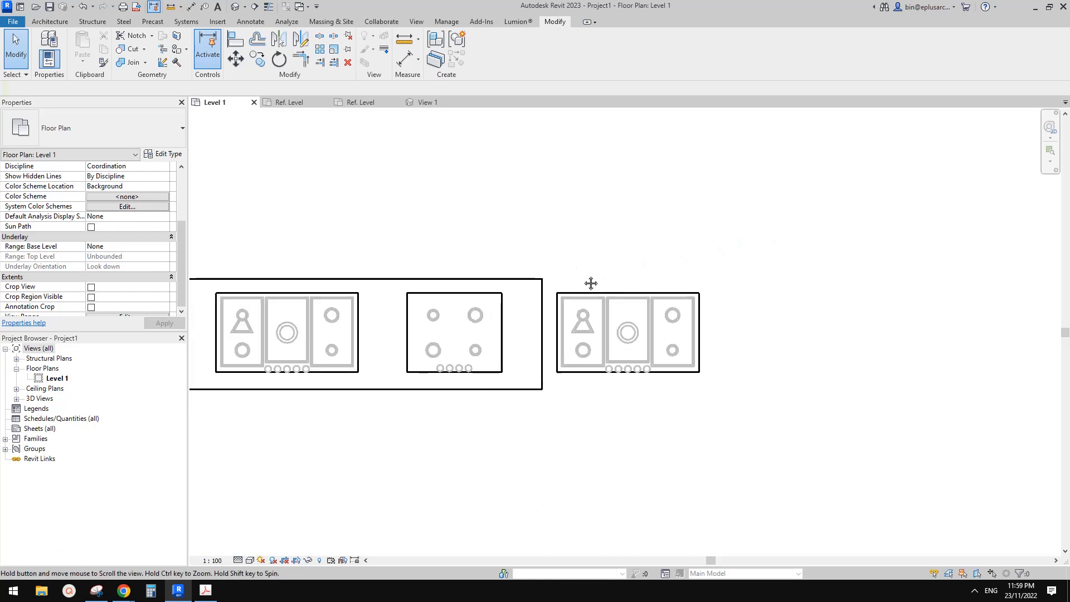
middle_click_drag(662, 244, 668, 252)
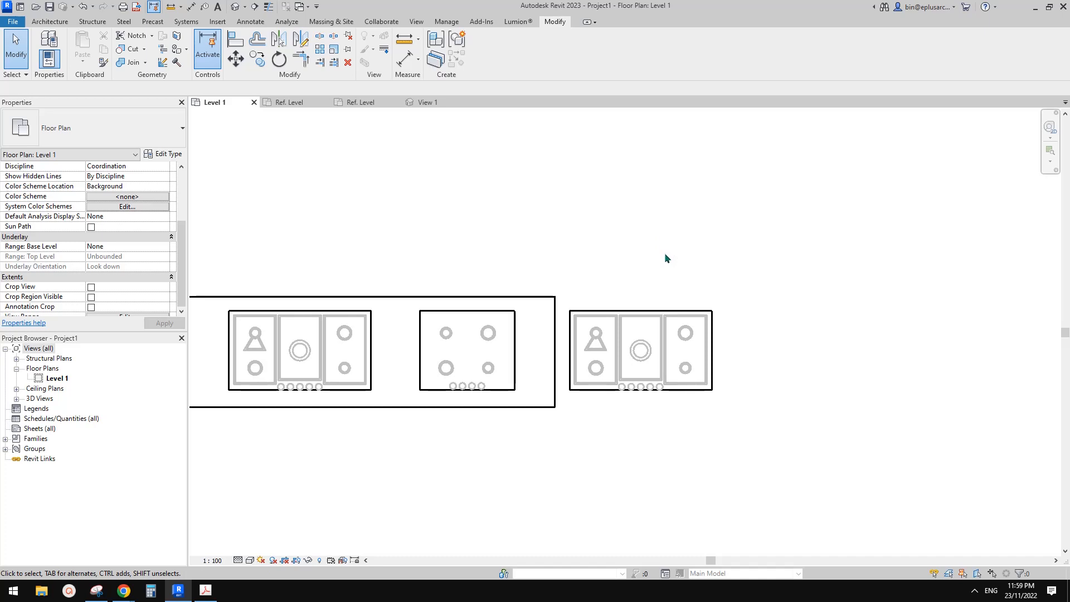
scroll(668, 252, "down", 1)
left_click(641, 334)
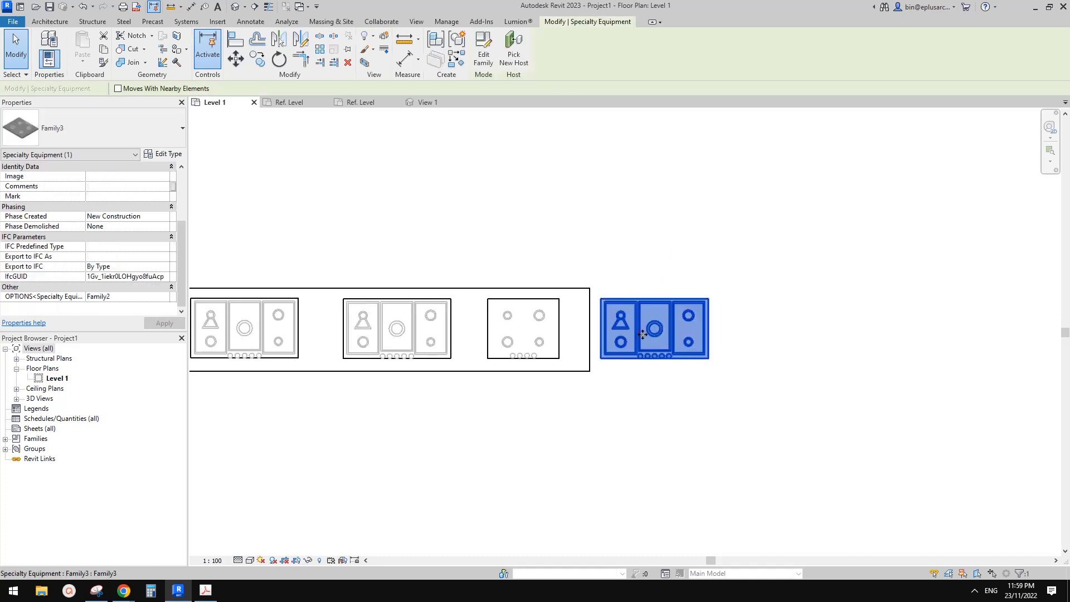
middle_click_drag(505, 254, 655, 303)
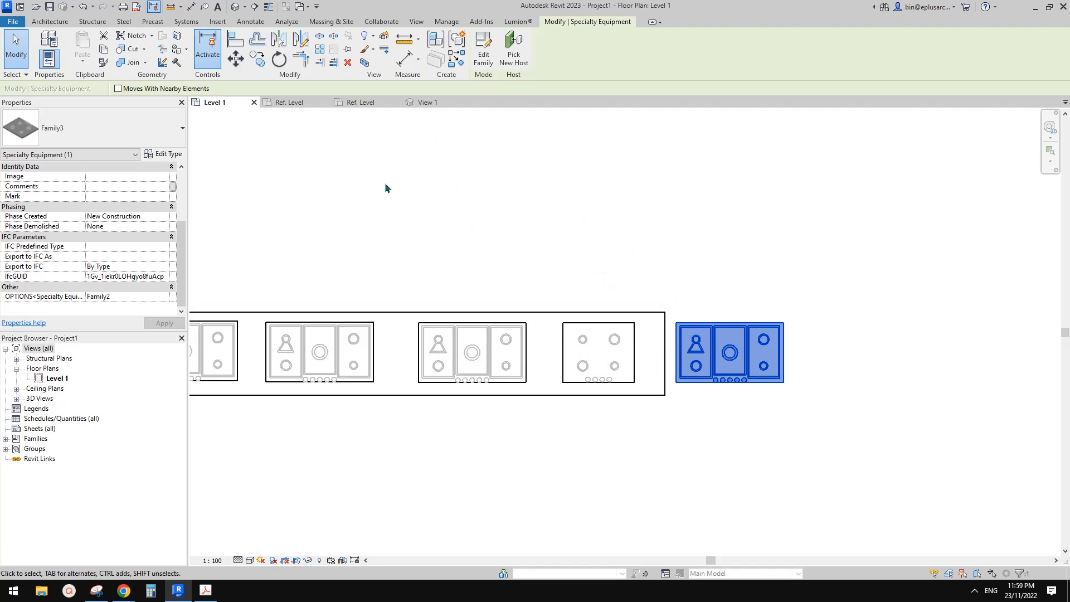
- Look through the open 600, Family3 and Family2 family views and return to Project1's Level 1 plan
left_click(291, 159)
left_click(294, 101)
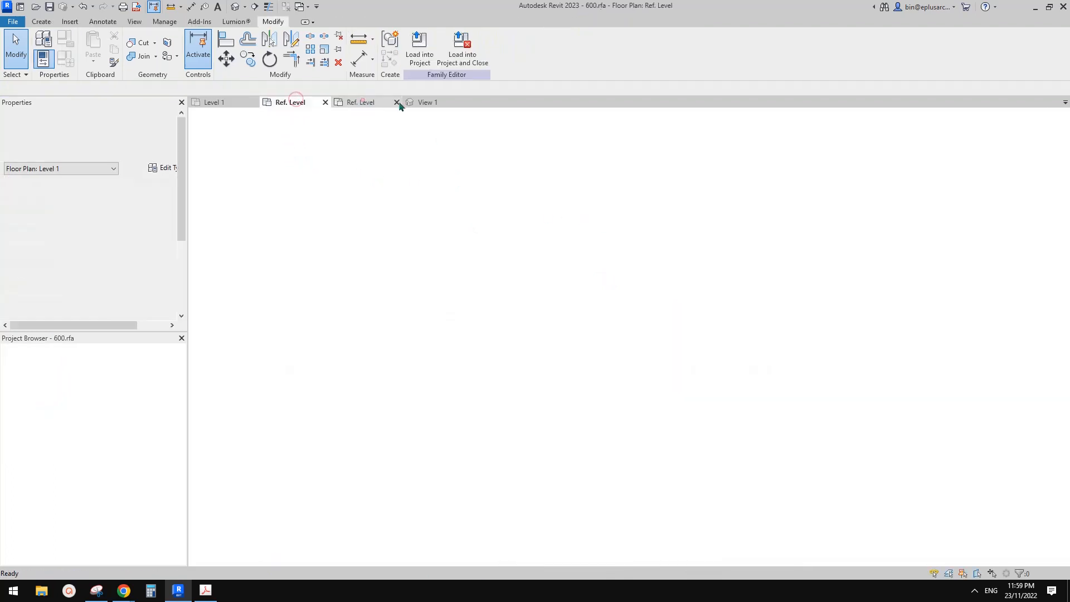
left_click(363, 101)
left_click(428, 102)
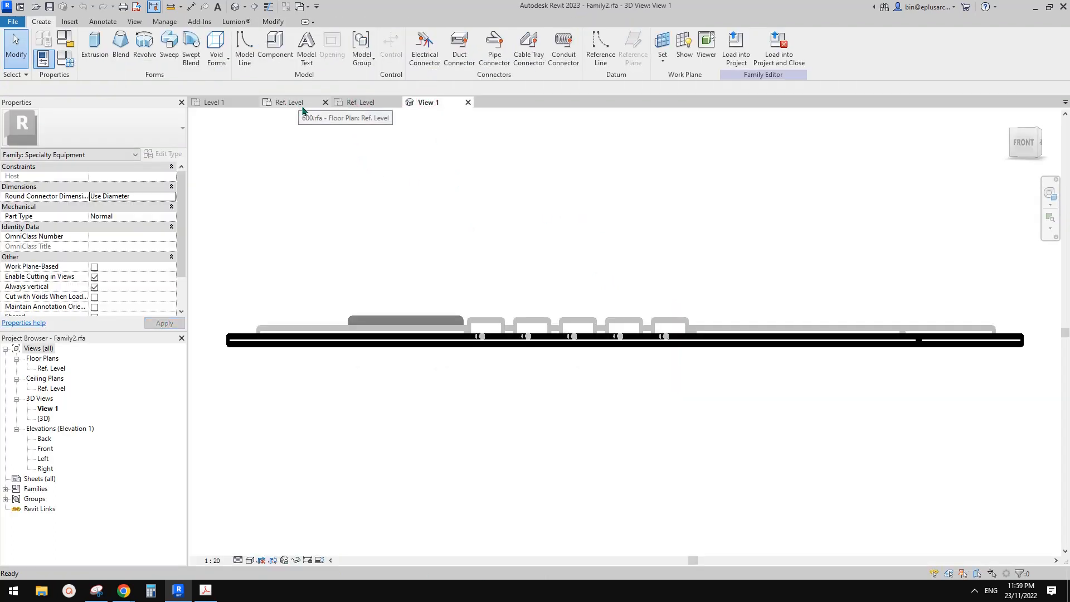
middle_click_drag(436, 210, 536, 354, "shift")
left_click(373, 99)
left_click(289, 102)
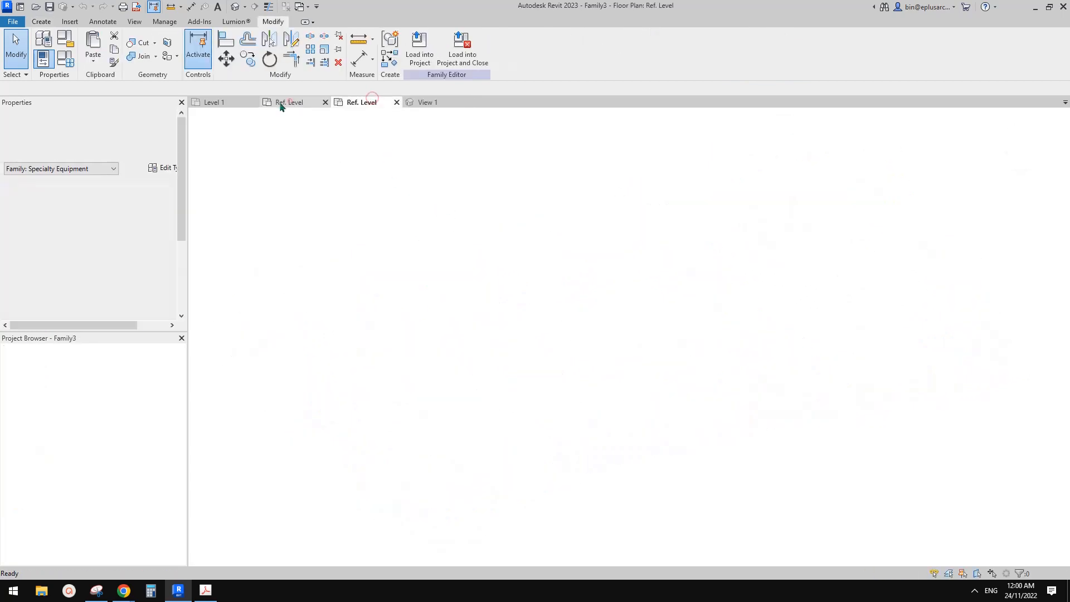
left_click(223, 102)
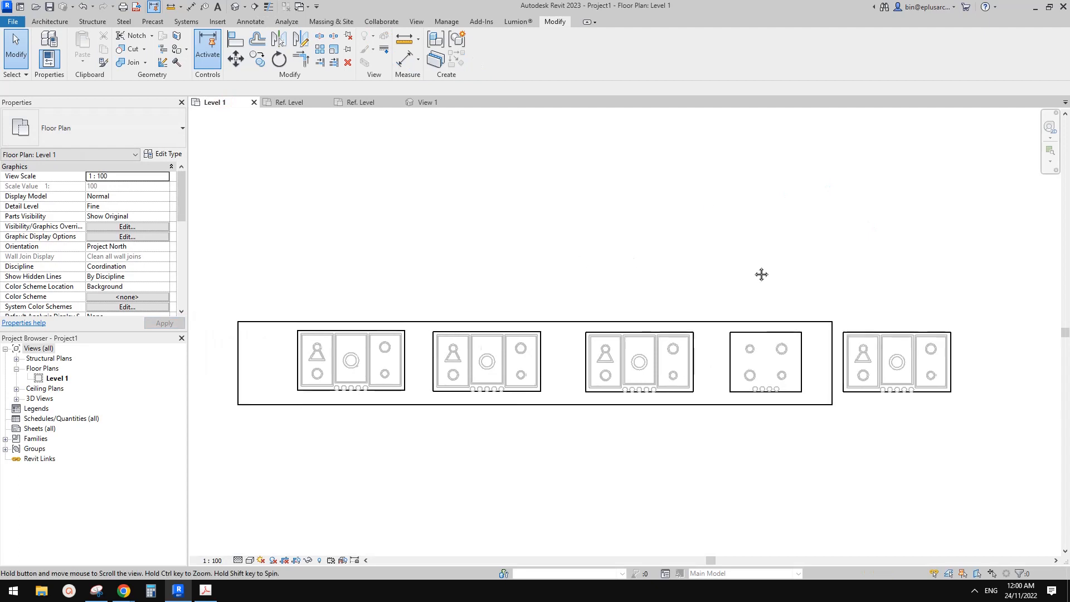
middle_click_drag(762, 275, 758, 274)
left_click(853, 343)
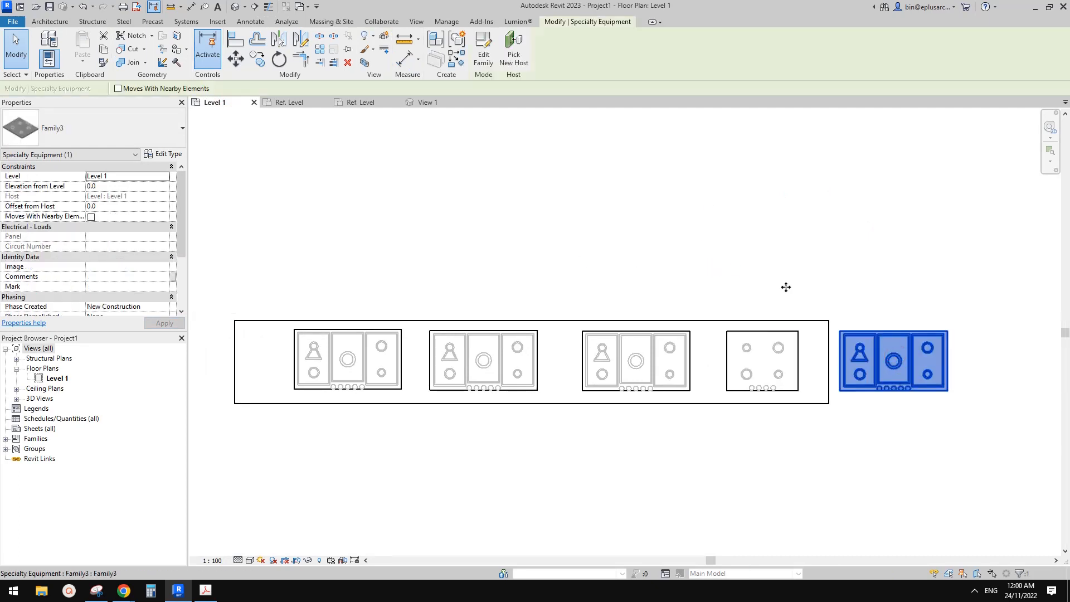
key("Escape")
left_click(909, 361)
middle_click_drag(880, 299, 874, 302)
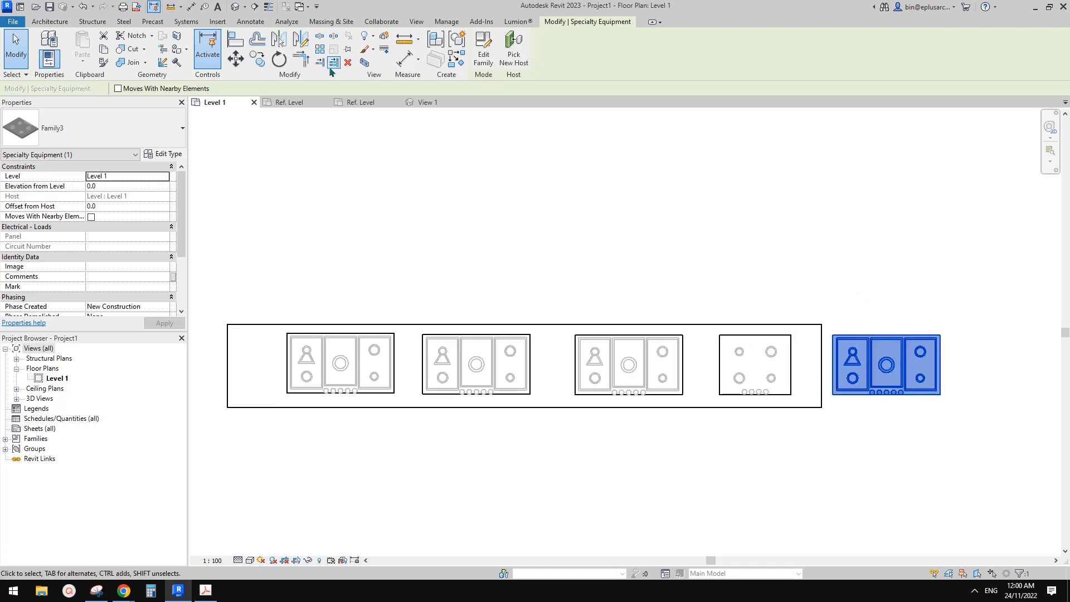
key("Escape")
- Open Project1's default 3D view to examine the placed Family3 cooktop beside the casework
left_click(231, 6)
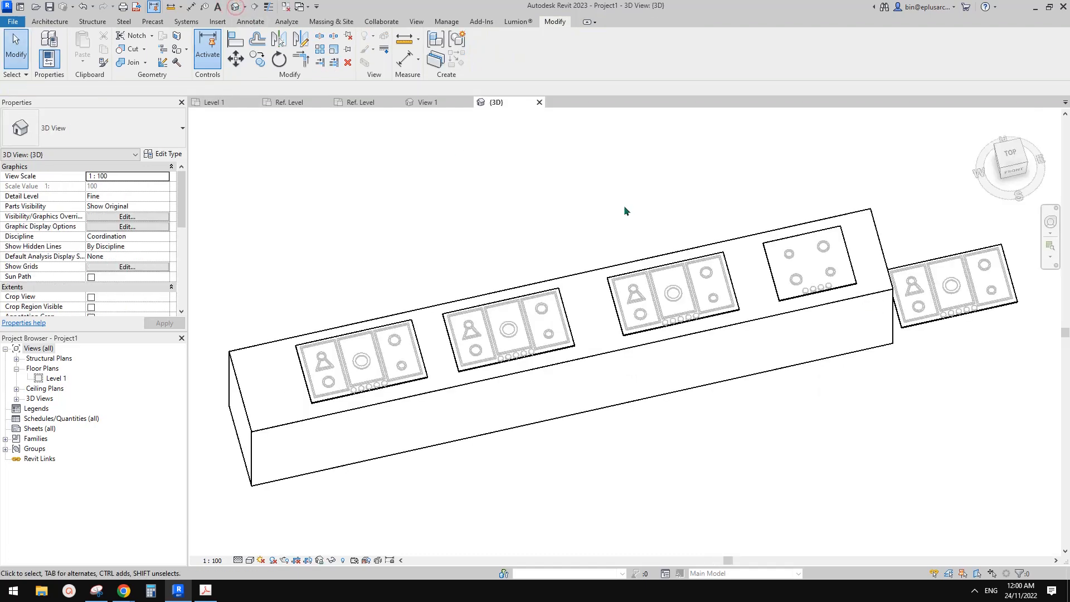
middle_click_drag(624, 205, 752, 341, "shift")
left_click(979, 318)
middle_click_drag(979, 318, 828, 350)
scroll(773, 355, "down", 2)
key("Escape")
scroll(504, 372, "up", 1)
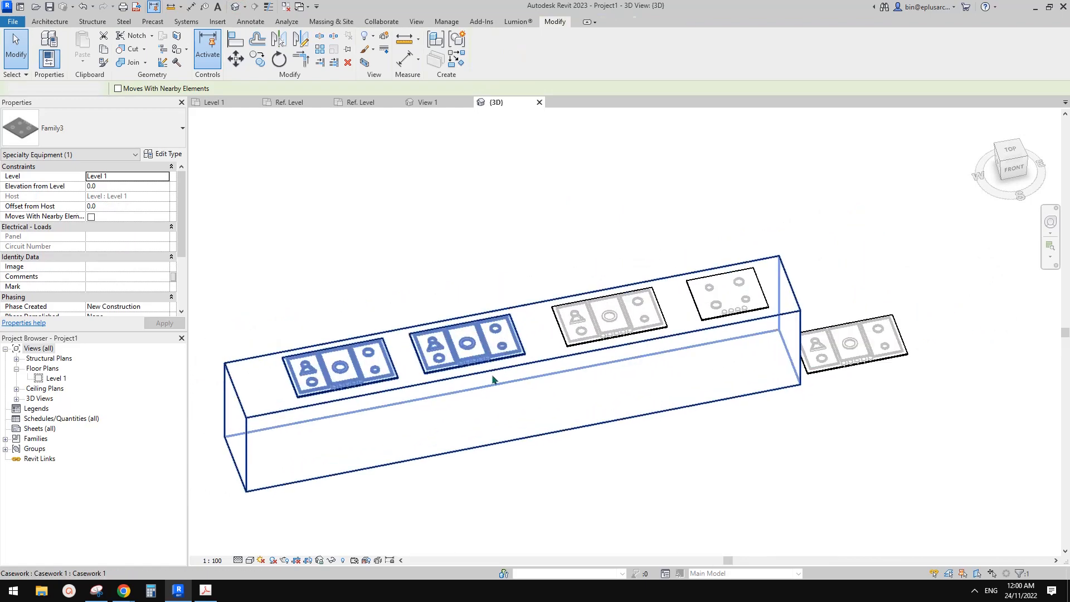
- Check the cooktops nested in the casework in 3D and close the project's inactive Level 1 view
middle_click_drag(445, 381, 516, 381)
left_click(449, 372)
scroll(457, 374, "up", 1)
key("Escape")
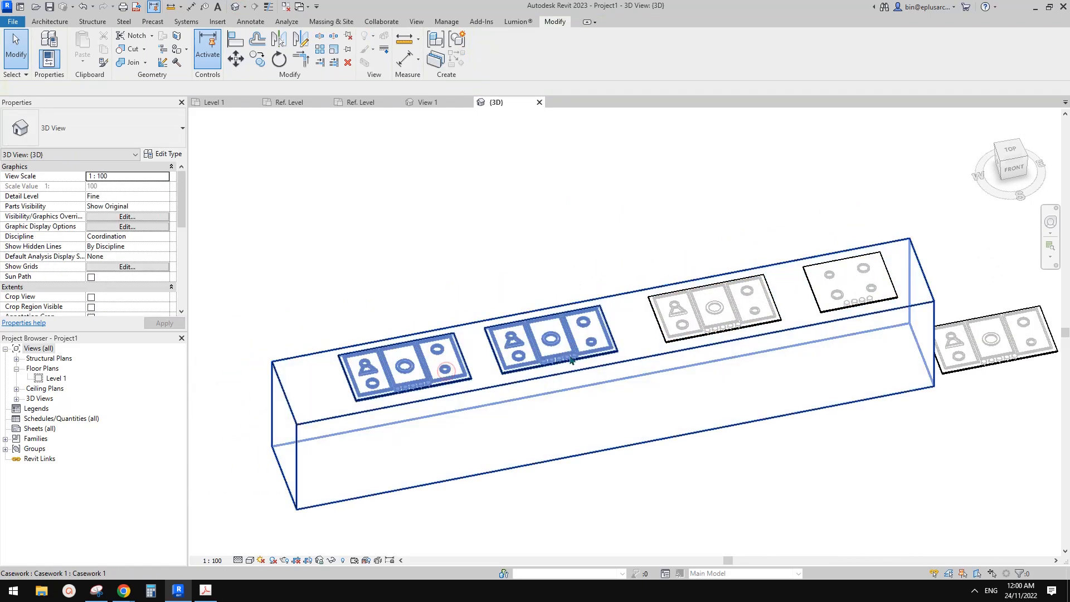
left_click(573, 362)
middle_click_drag(629, 349, 586, 361)
key("Escape")
scroll(568, 341, "down", 1)
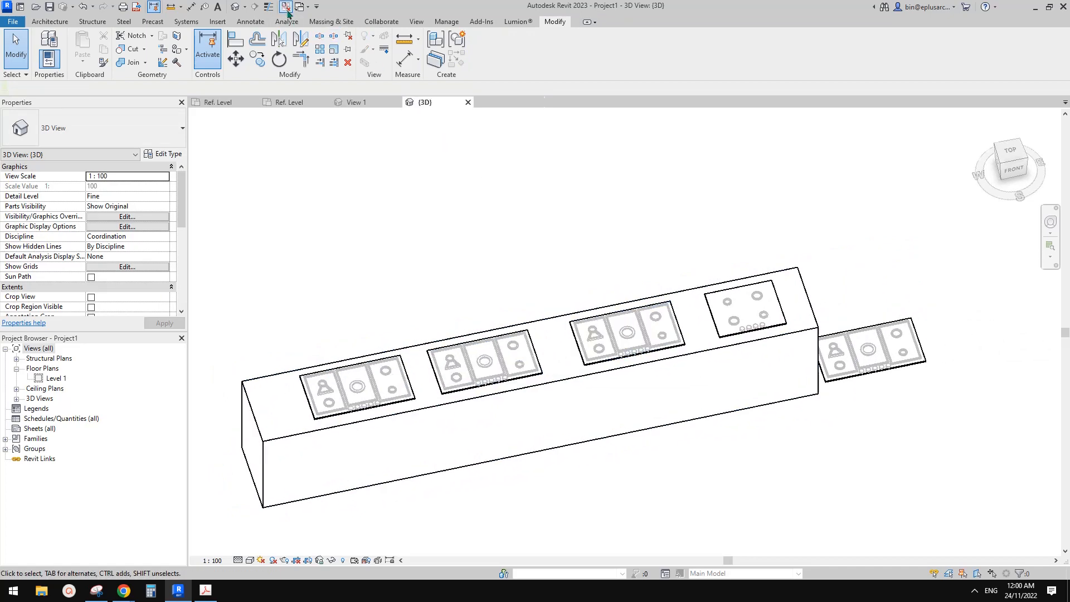
- Select the standalone 600 cooktop and the placed Family3 cooktop in turn to compare their properties in 3D
middle_click_drag(758, 325, 715, 317)
left_click(715, 317)
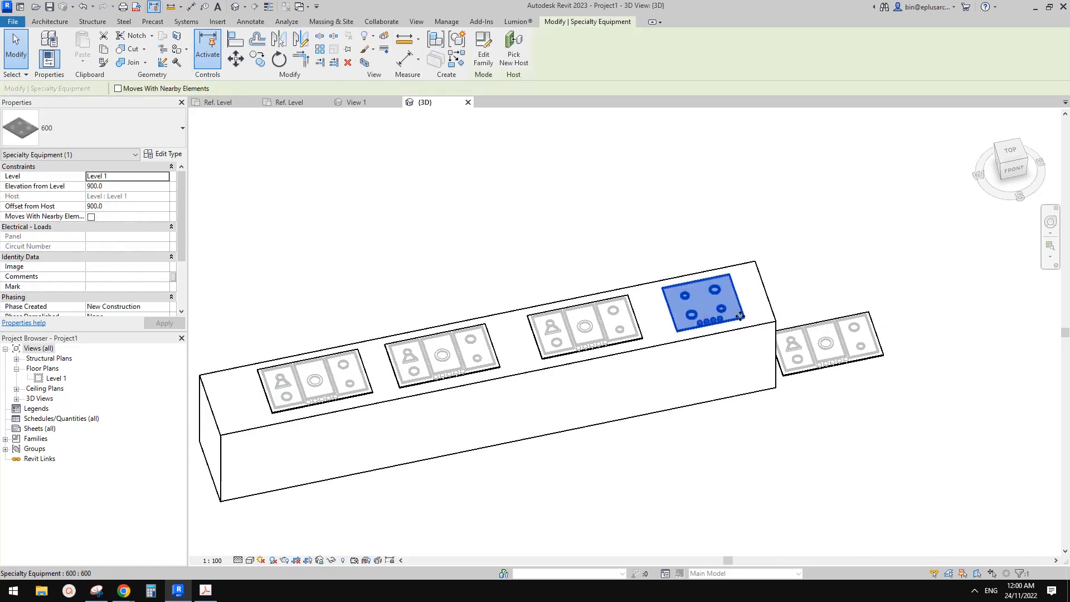
left_click(836, 348)
middle_click_drag(836, 349, 805, 374, "shift")
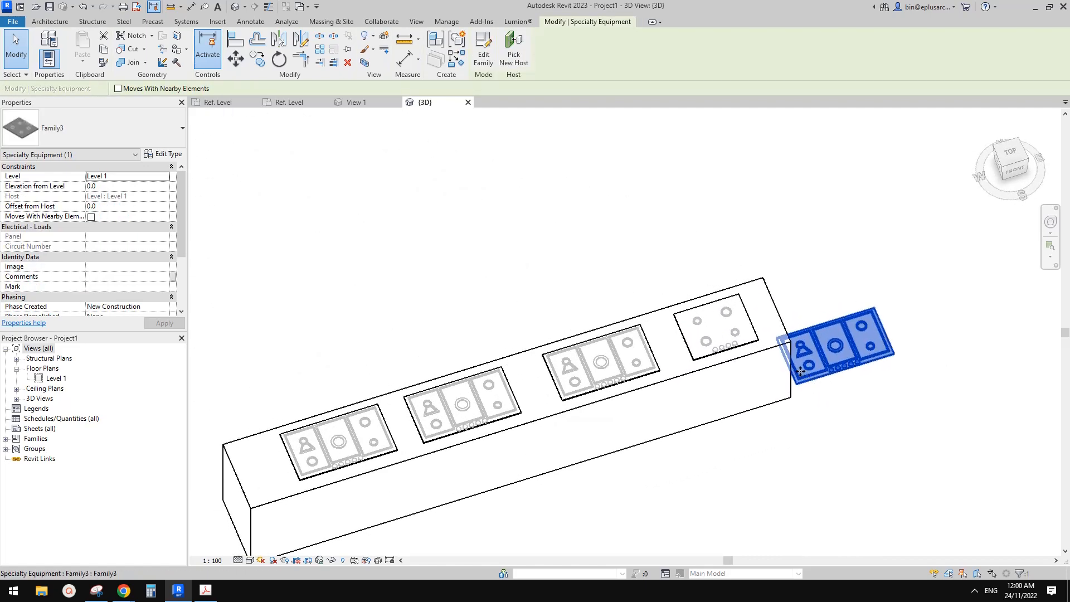